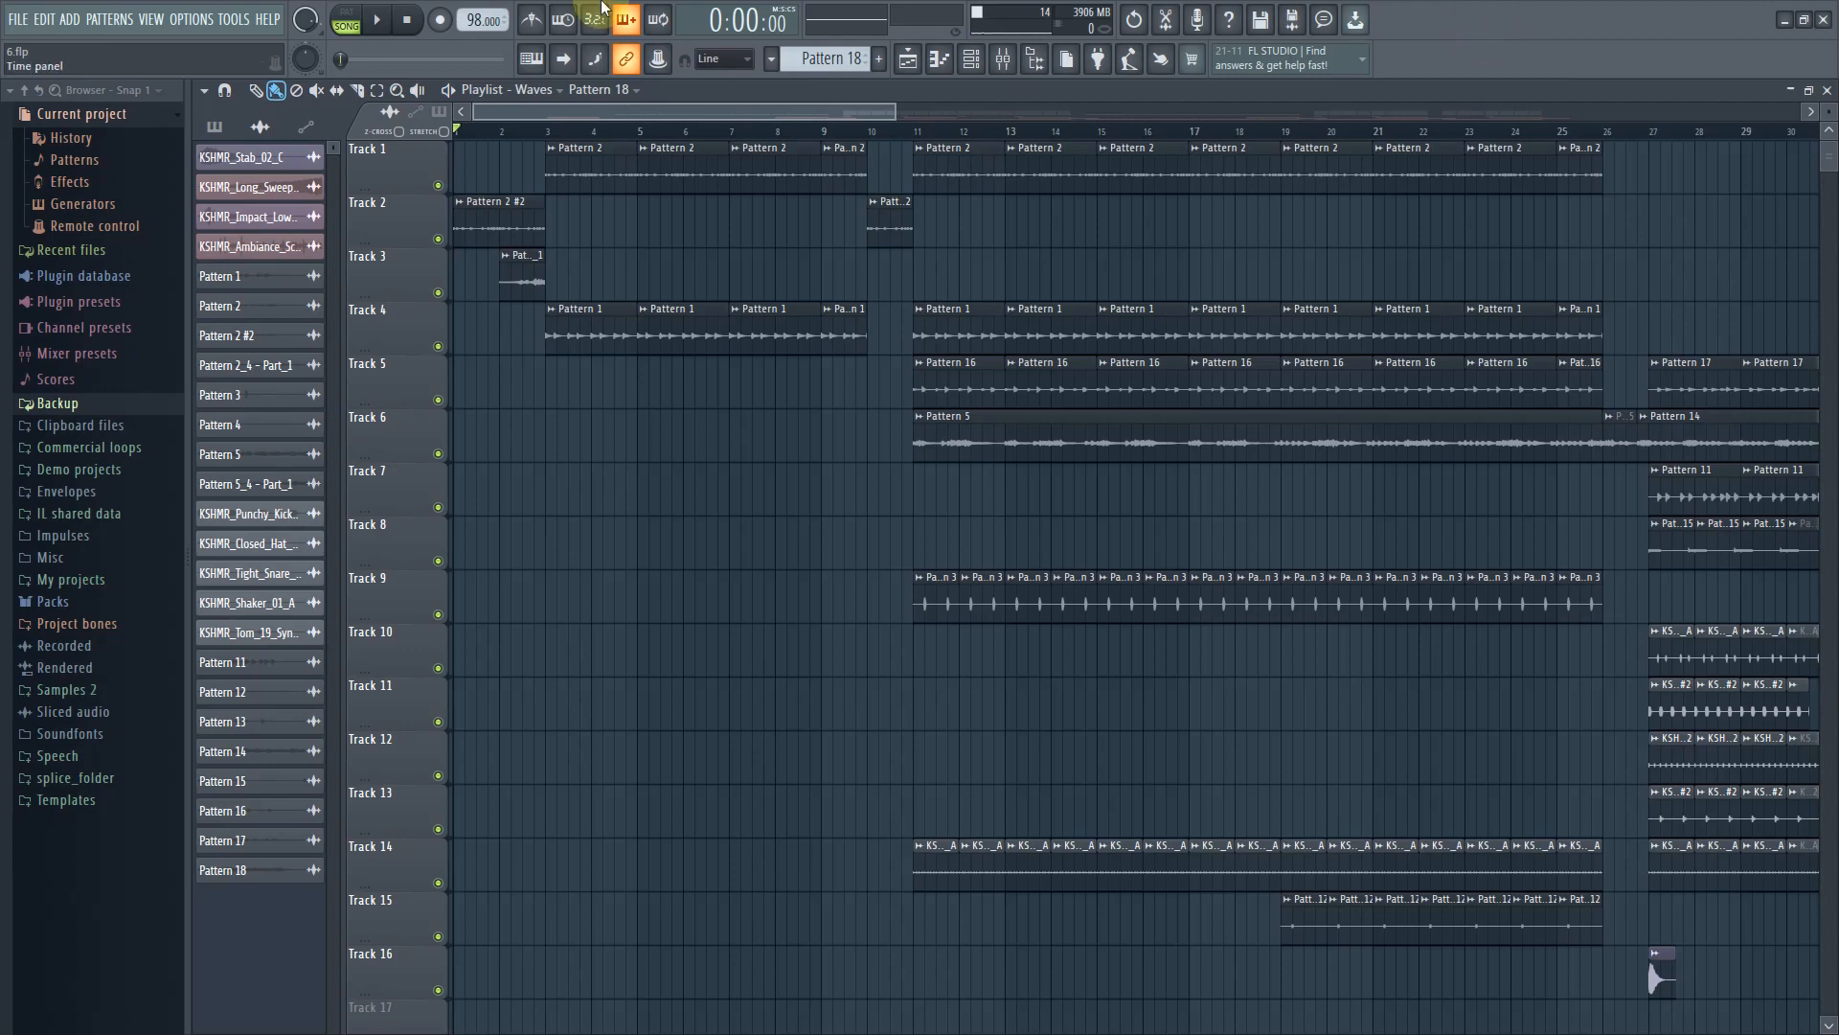
Play the song in the Waves playlist from the start, following the playhead through the tracks, then stop playback
left_click(380, 19)
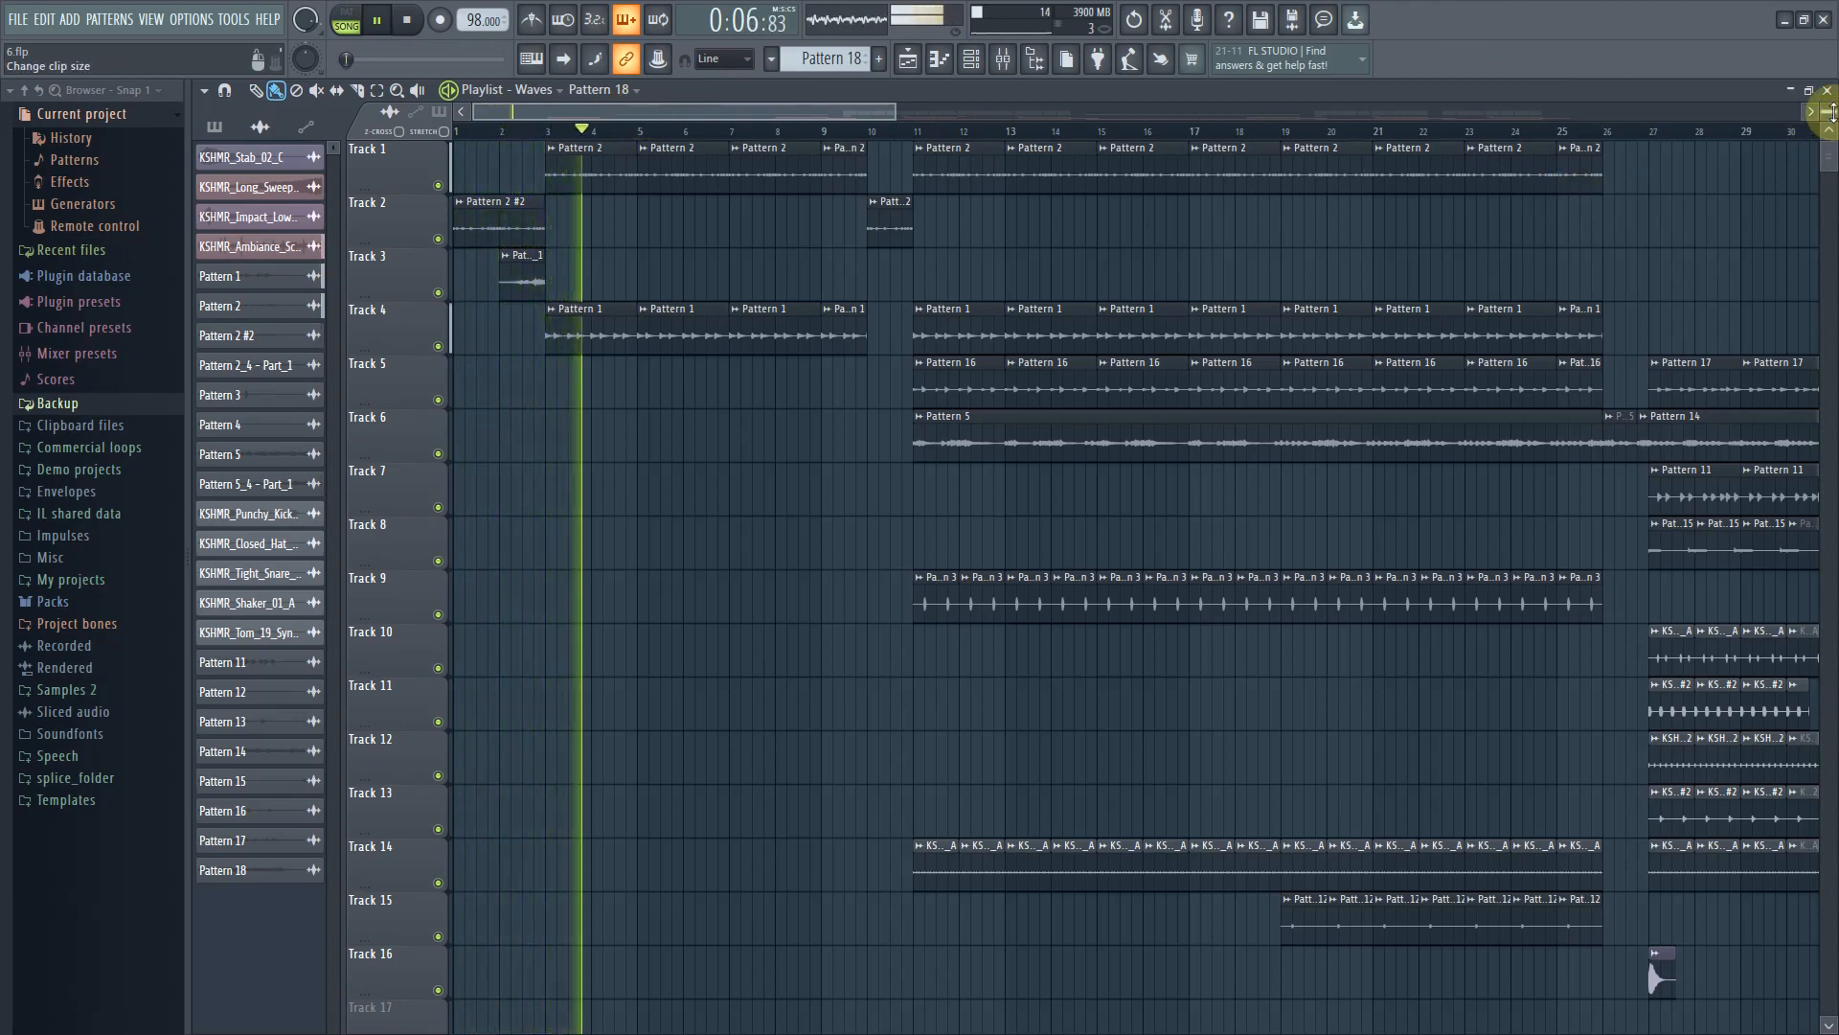
left_click_drag(1829, 112, 1829, 116)
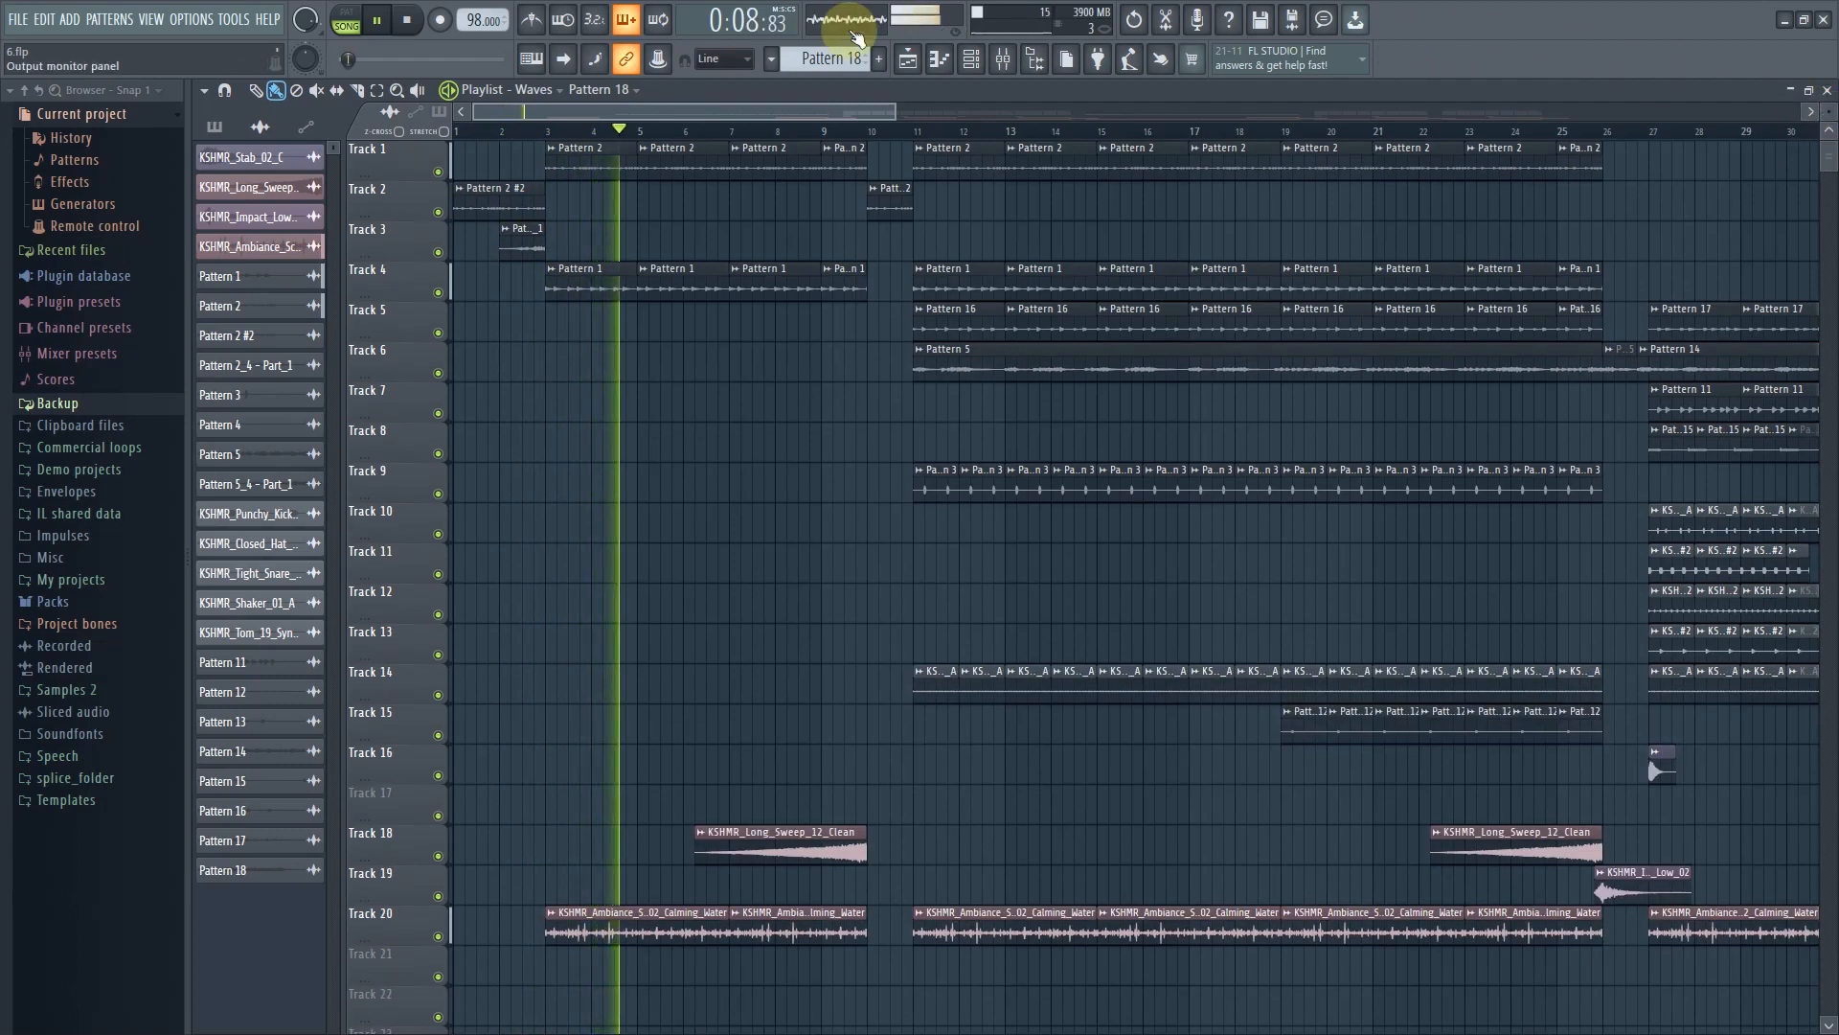
left_click_drag(751, 110, 793, 106)
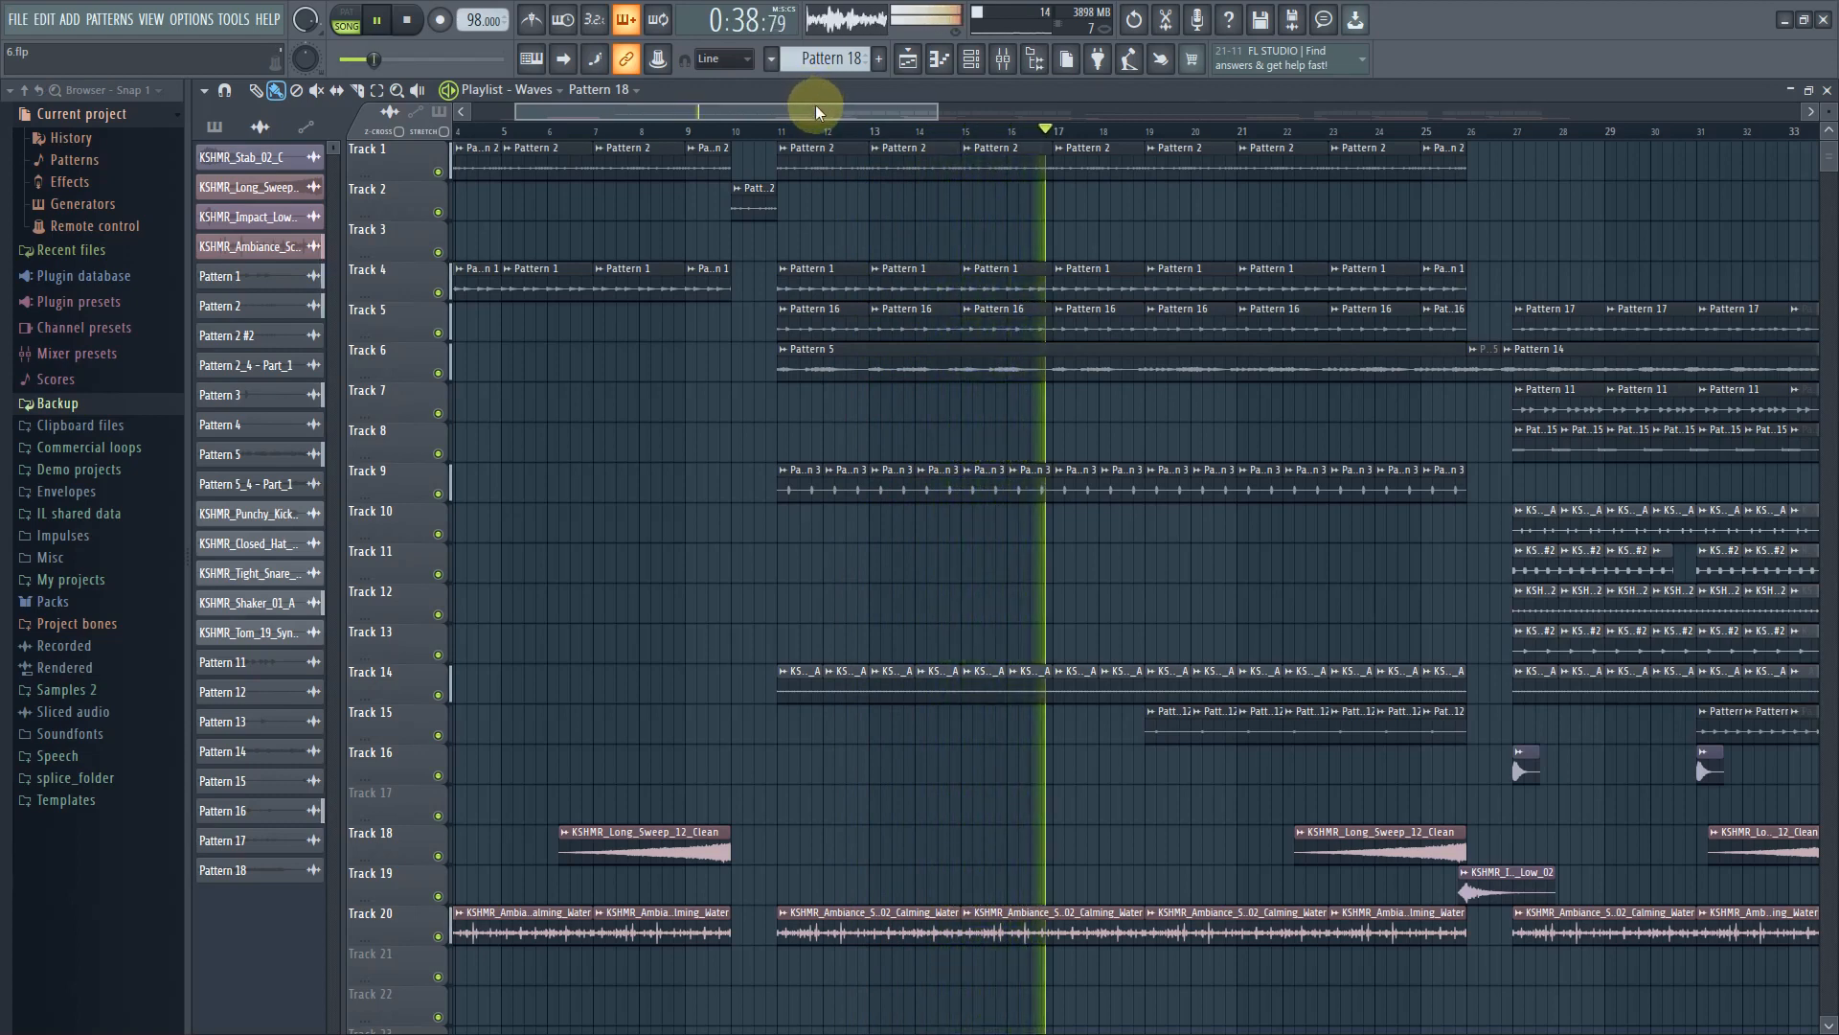
left_click_drag(815, 105, 889, 90)
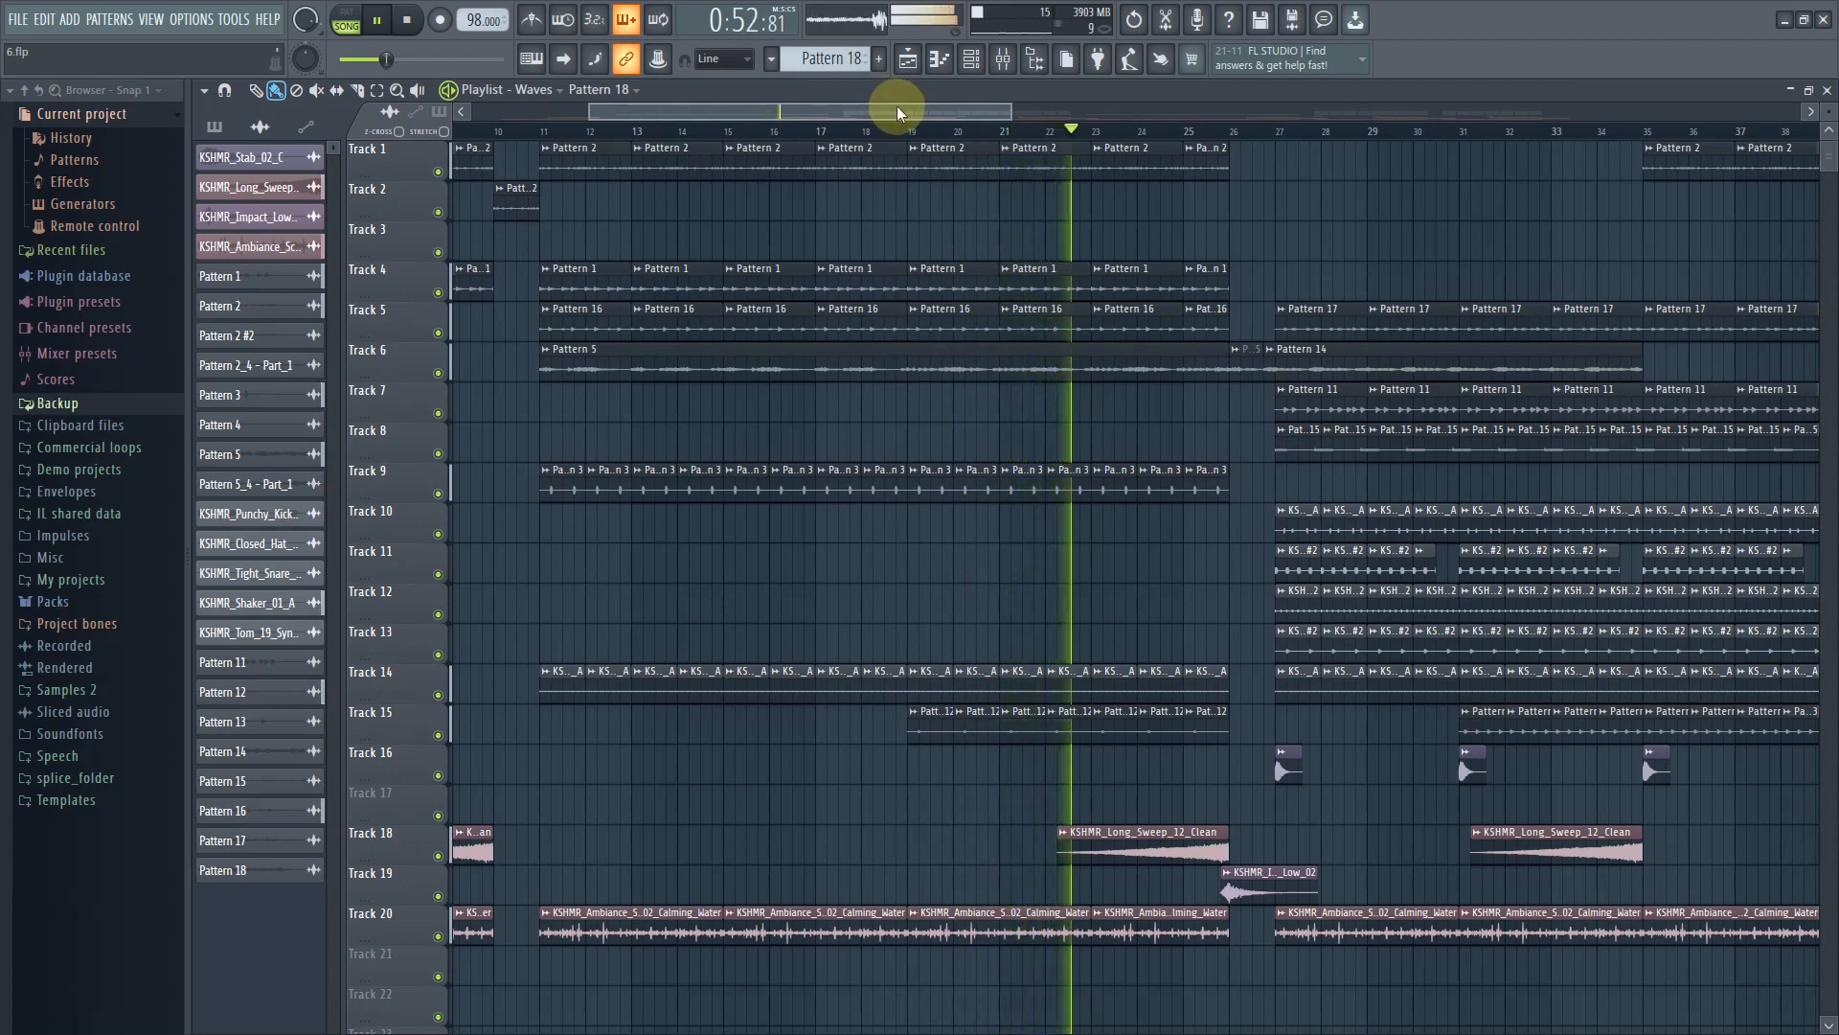
left_click_drag(897, 106, 1036, 106)
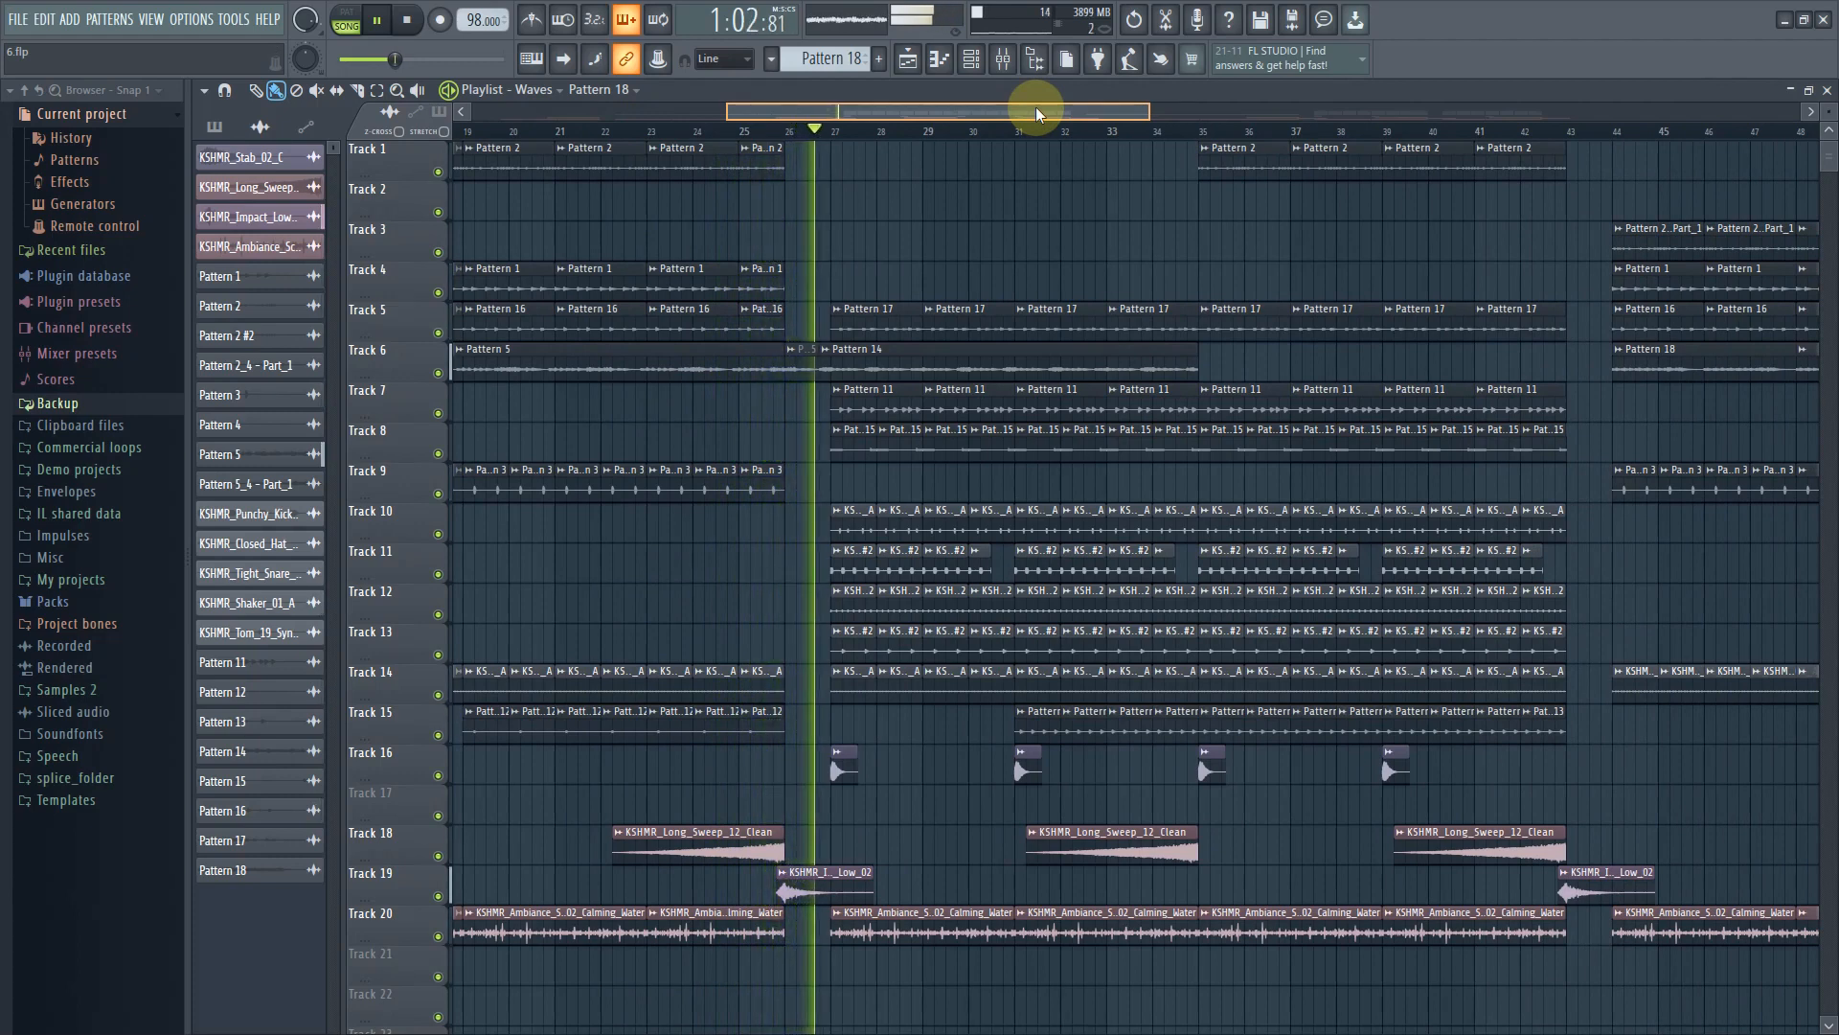
left_click_drag(1037, 107, 1048, 107)
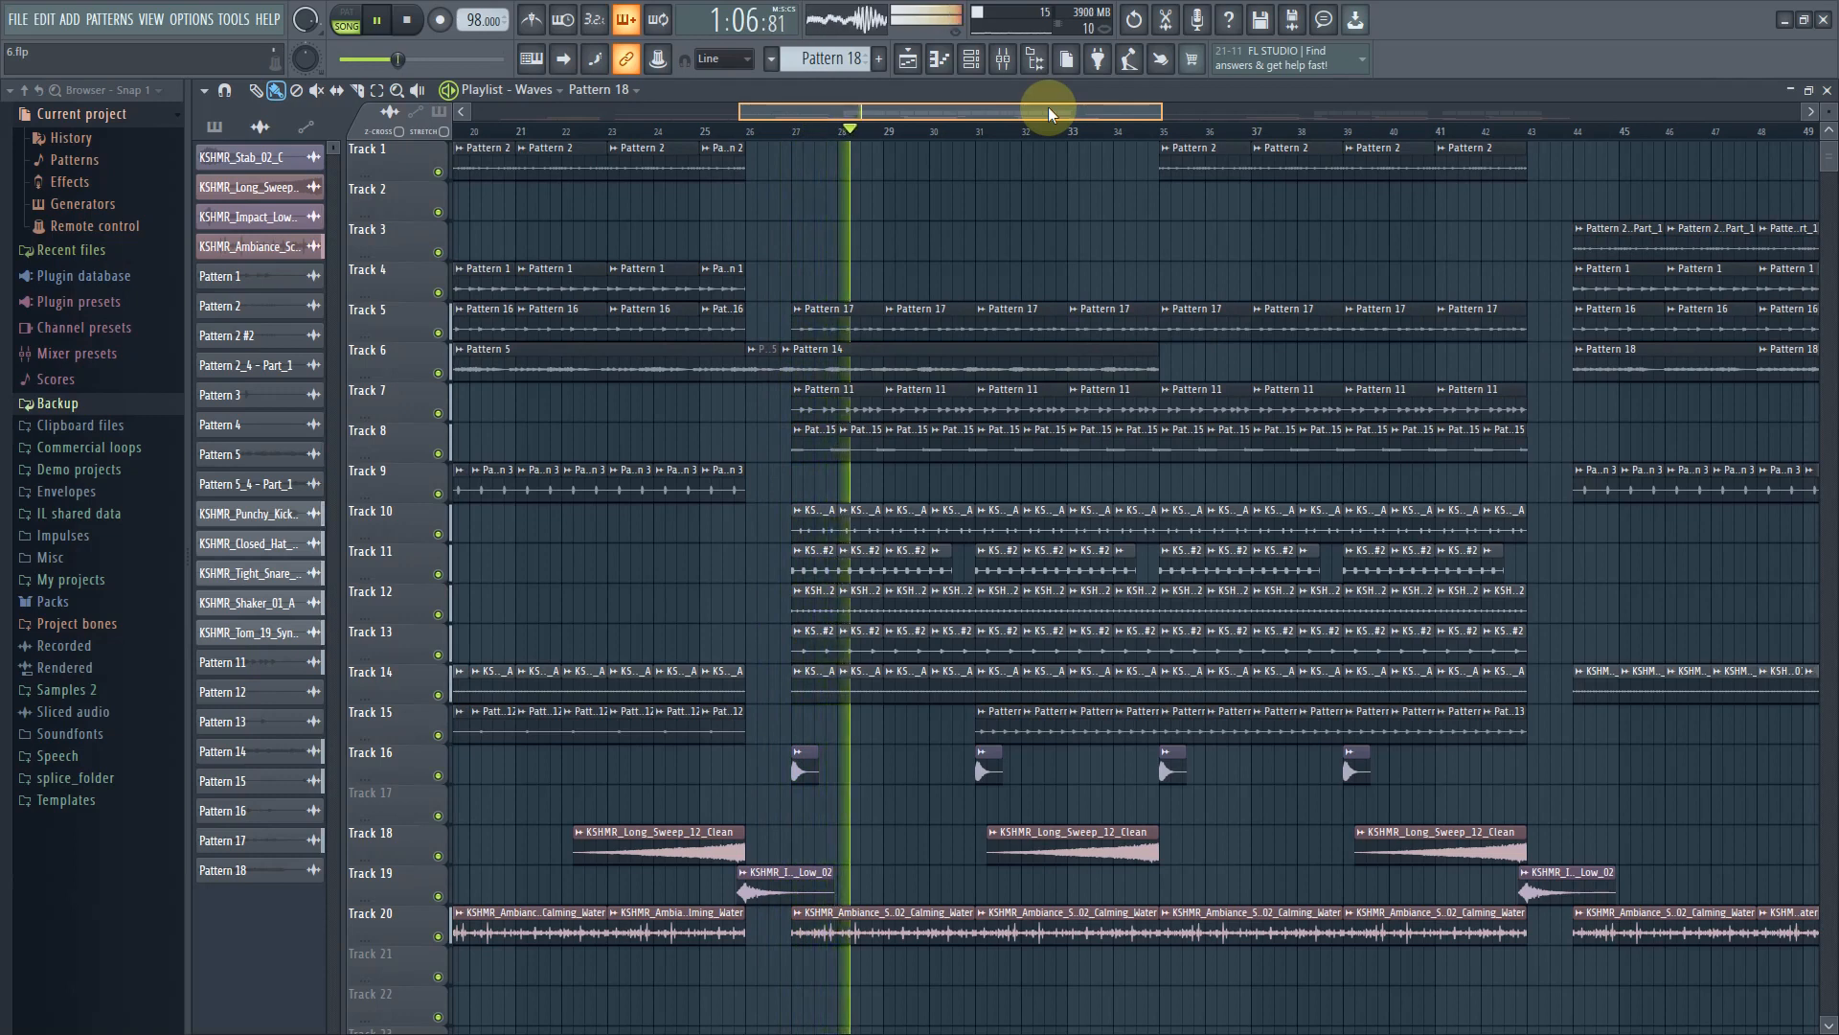
left_click_drag(1048, 107, 1085, 107)
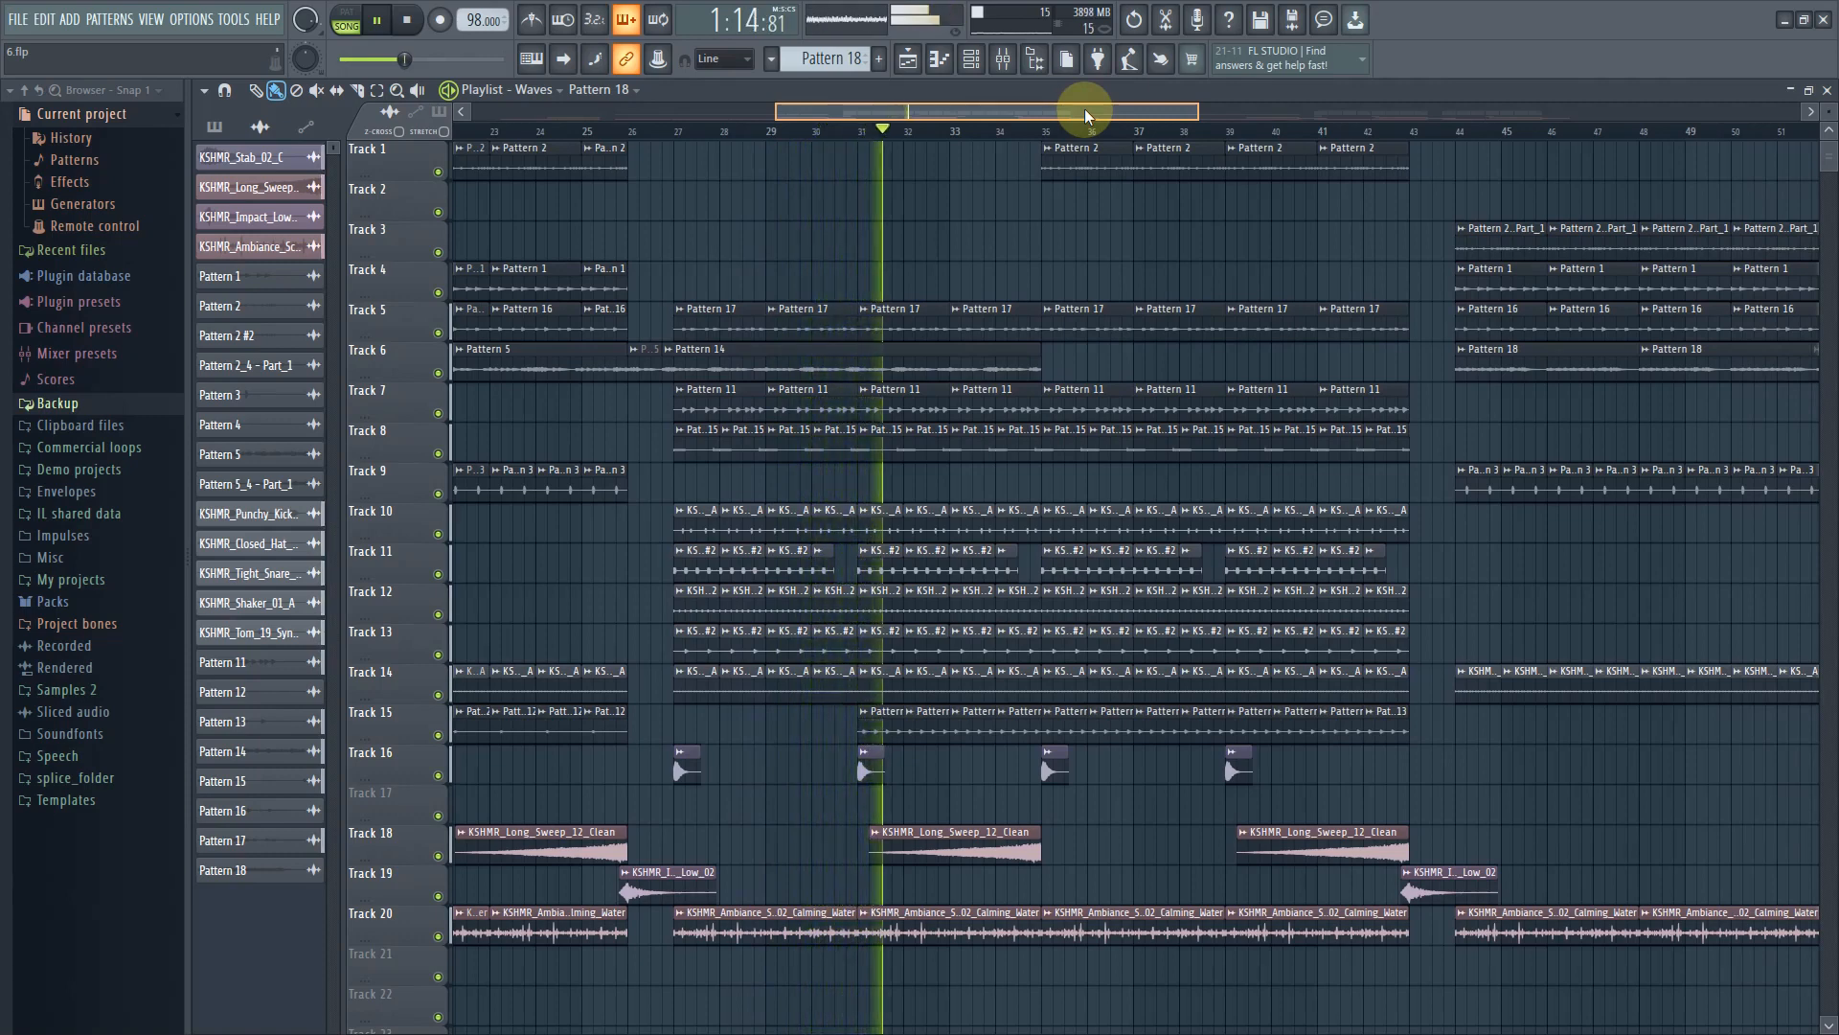
left_click_drag(1084, 107, 1108, 107)
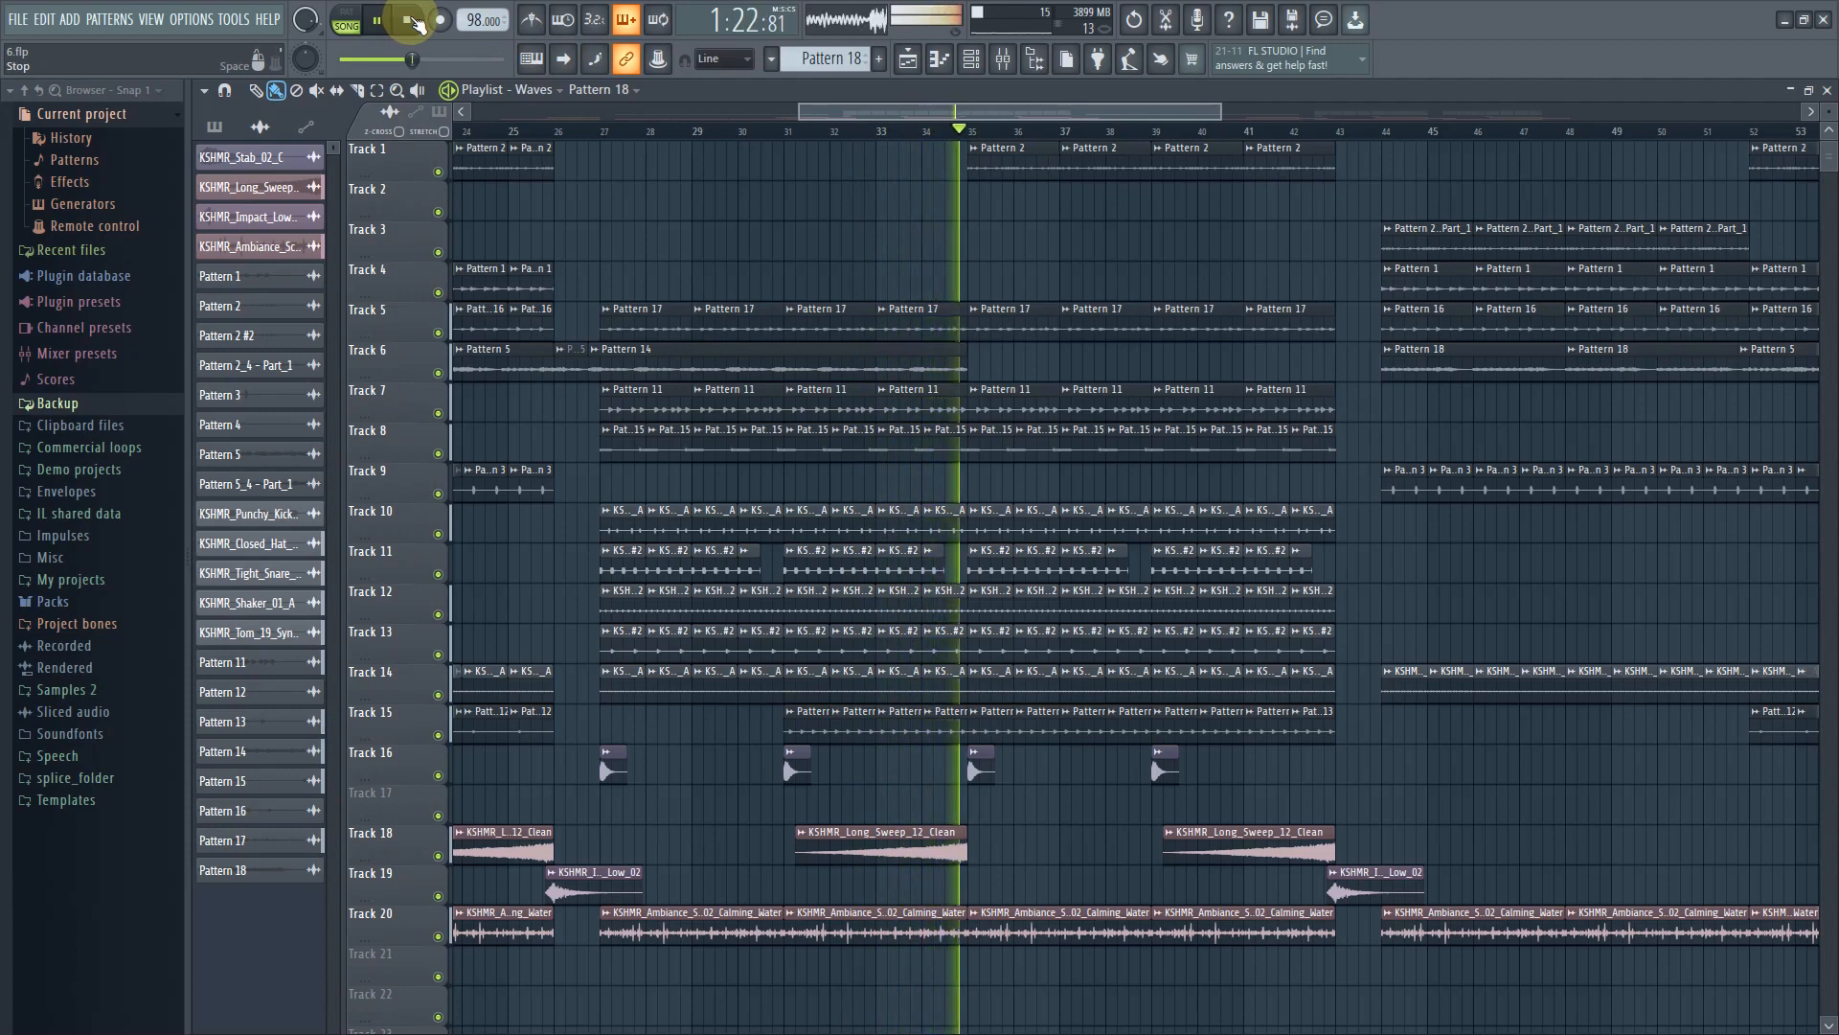
left_click(412, 20)
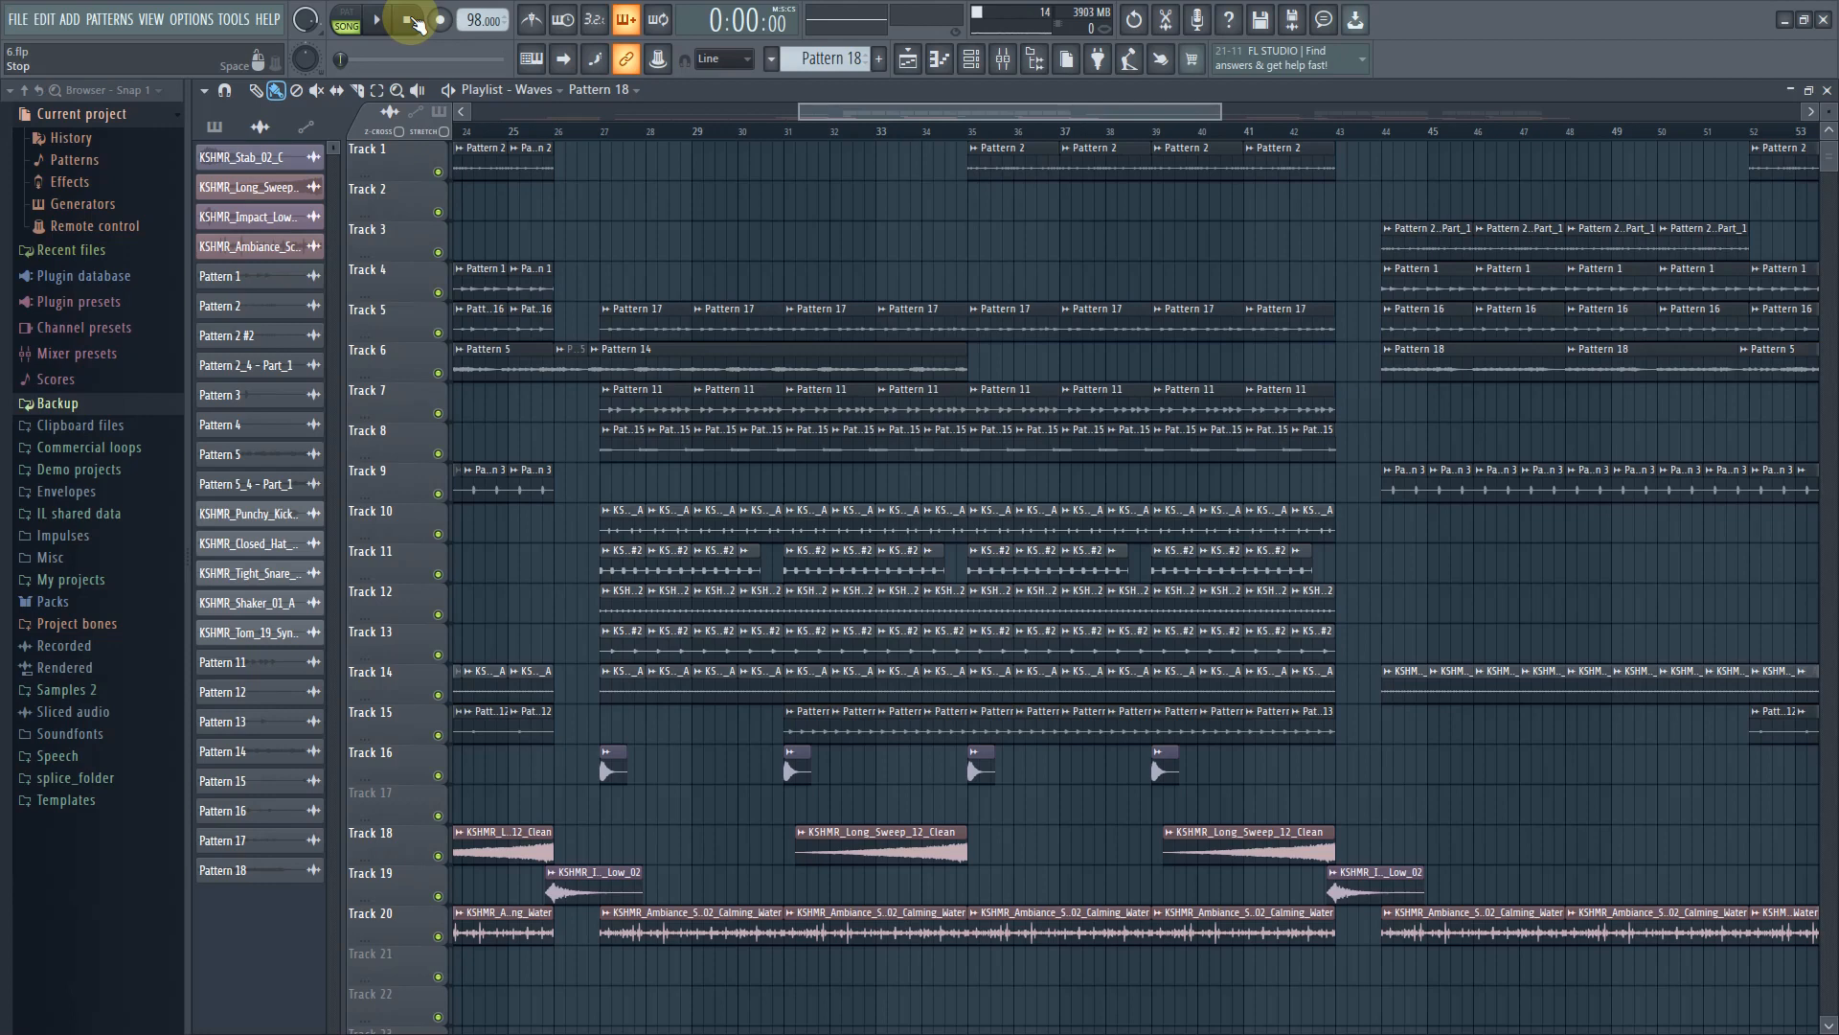
Switch the playlist from the Waves arrangement to the Arrangement arrangement
left_click_drag(843, 113, 484, 115)
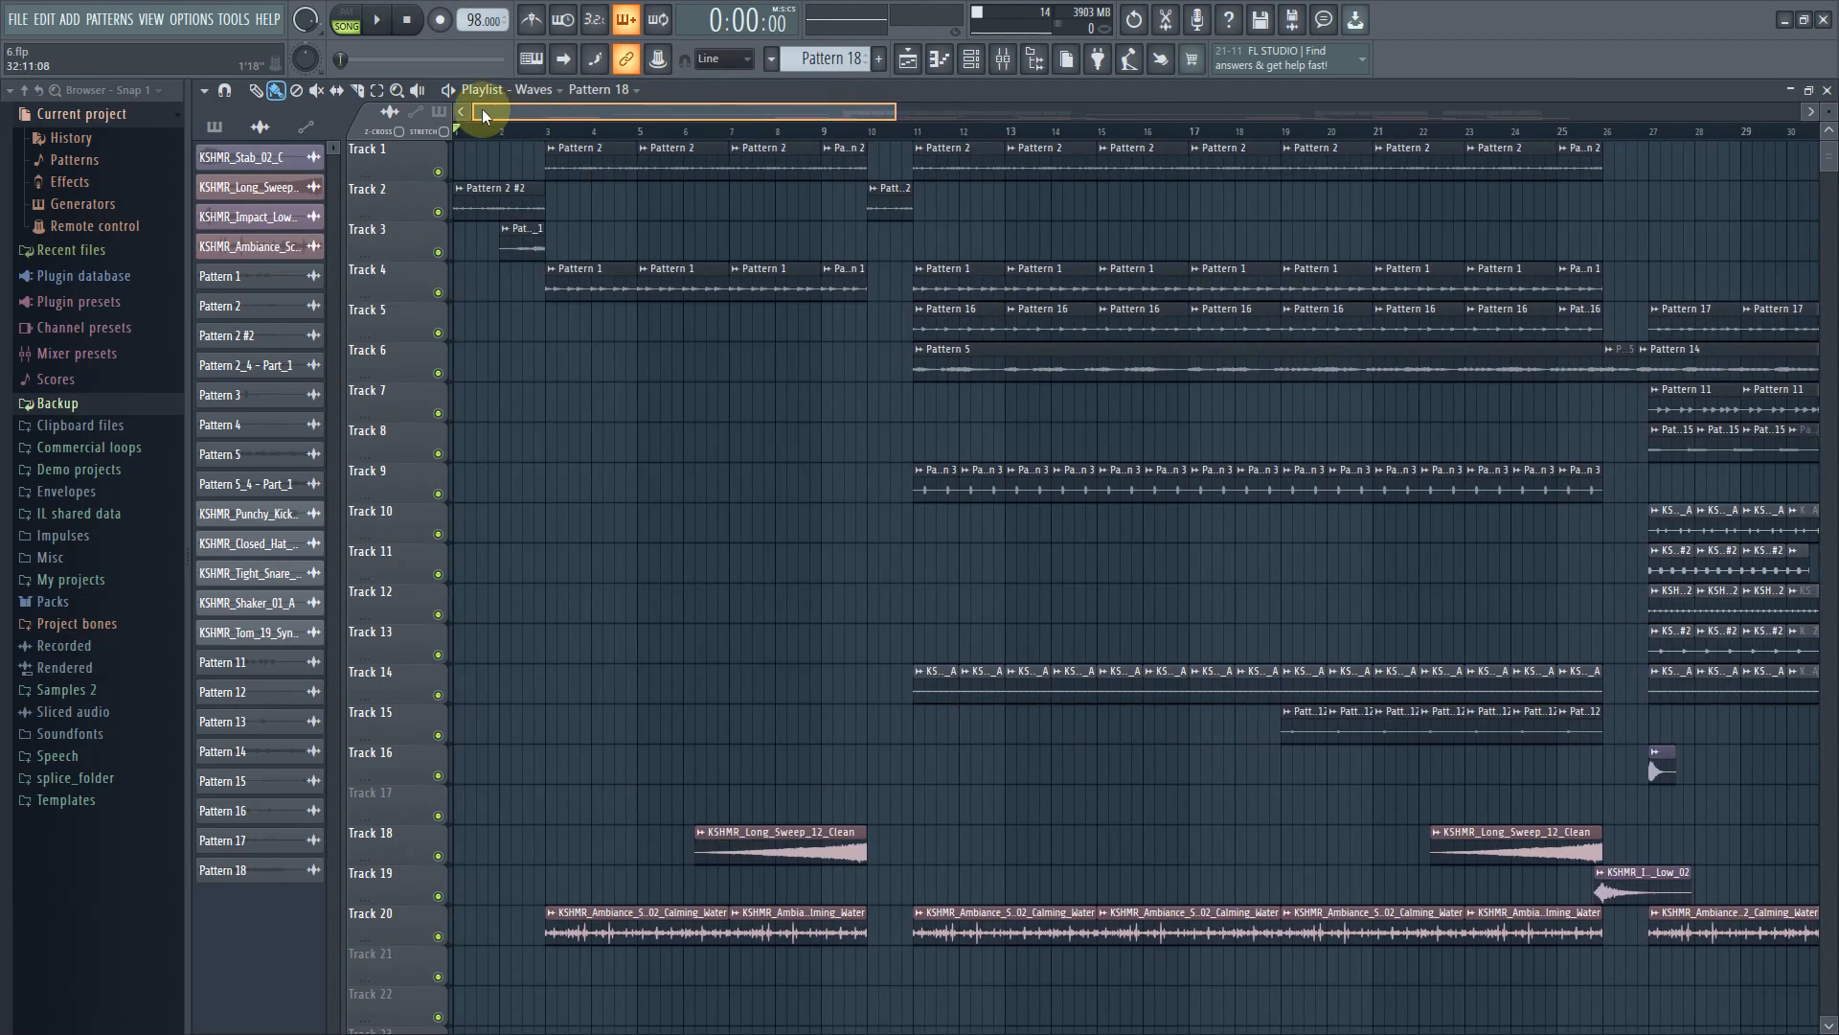
scroll(795, 839, "down", 1)
scroll(827, 815, "up", 1)
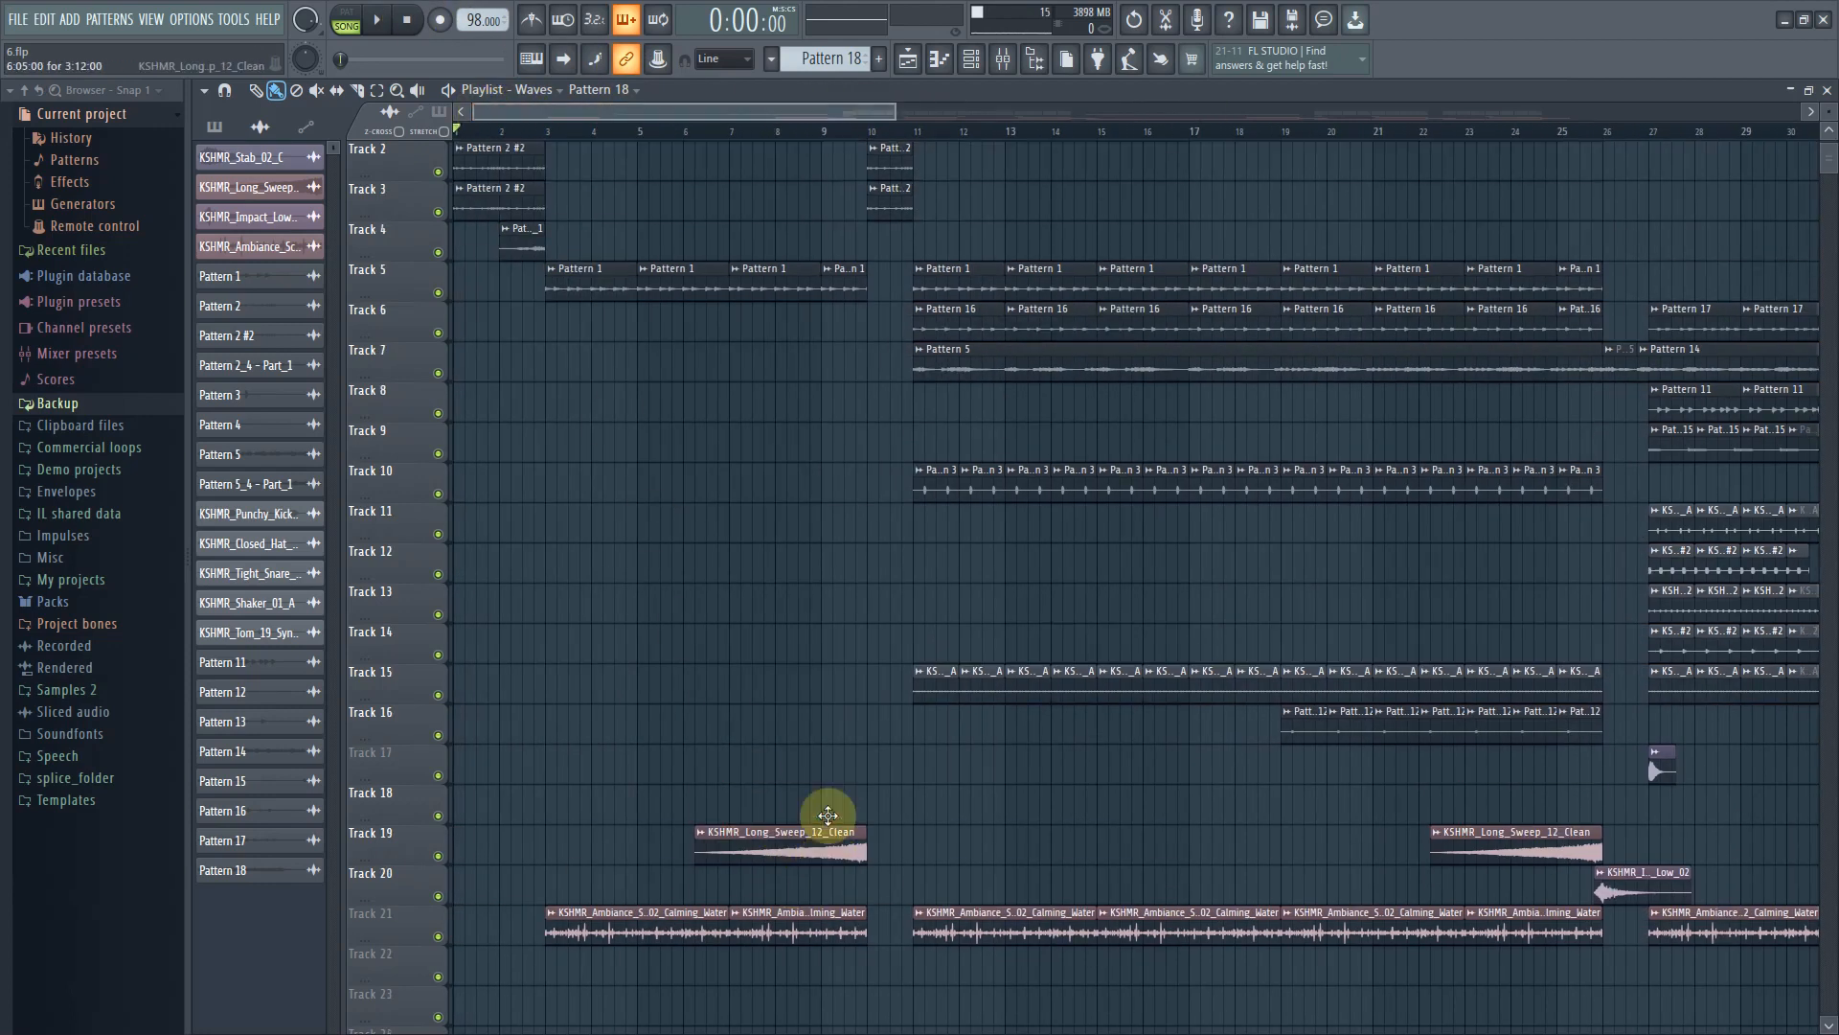
left_click_drag(897, 112, 1030, 43)
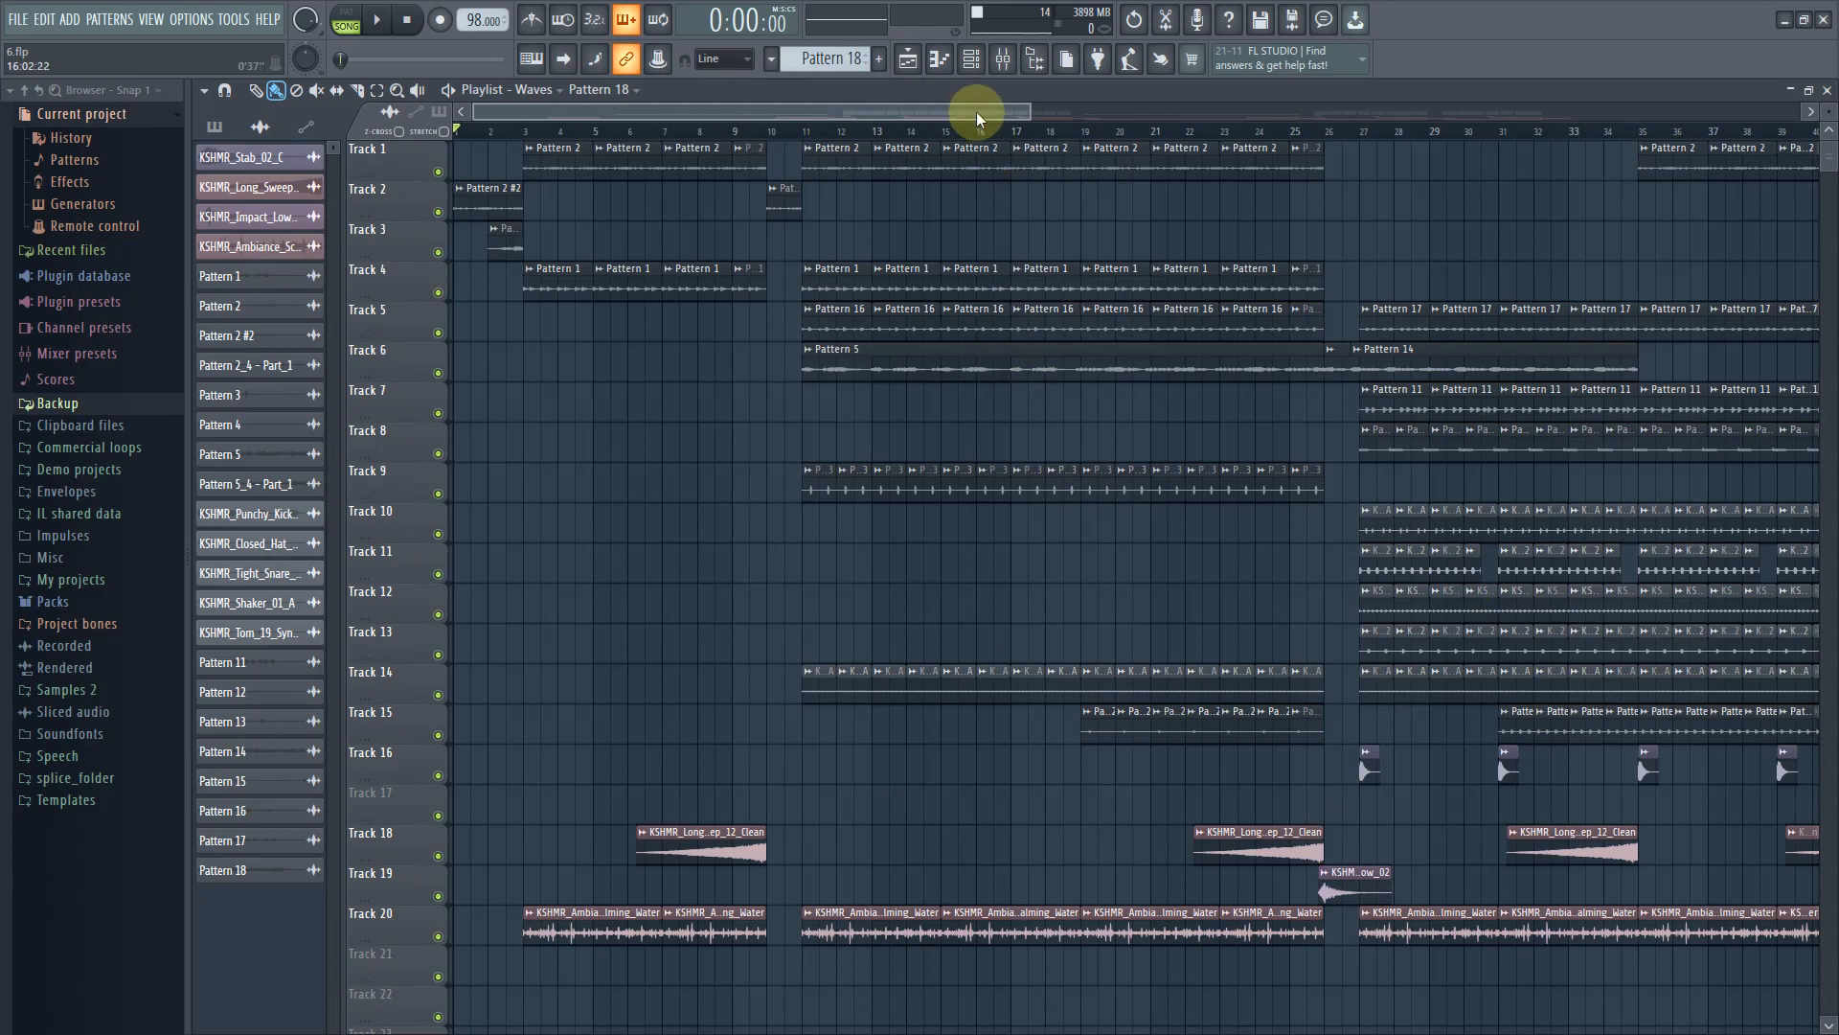
left_click_drag(975, 111, 686, 83)
left_click(534, 89)
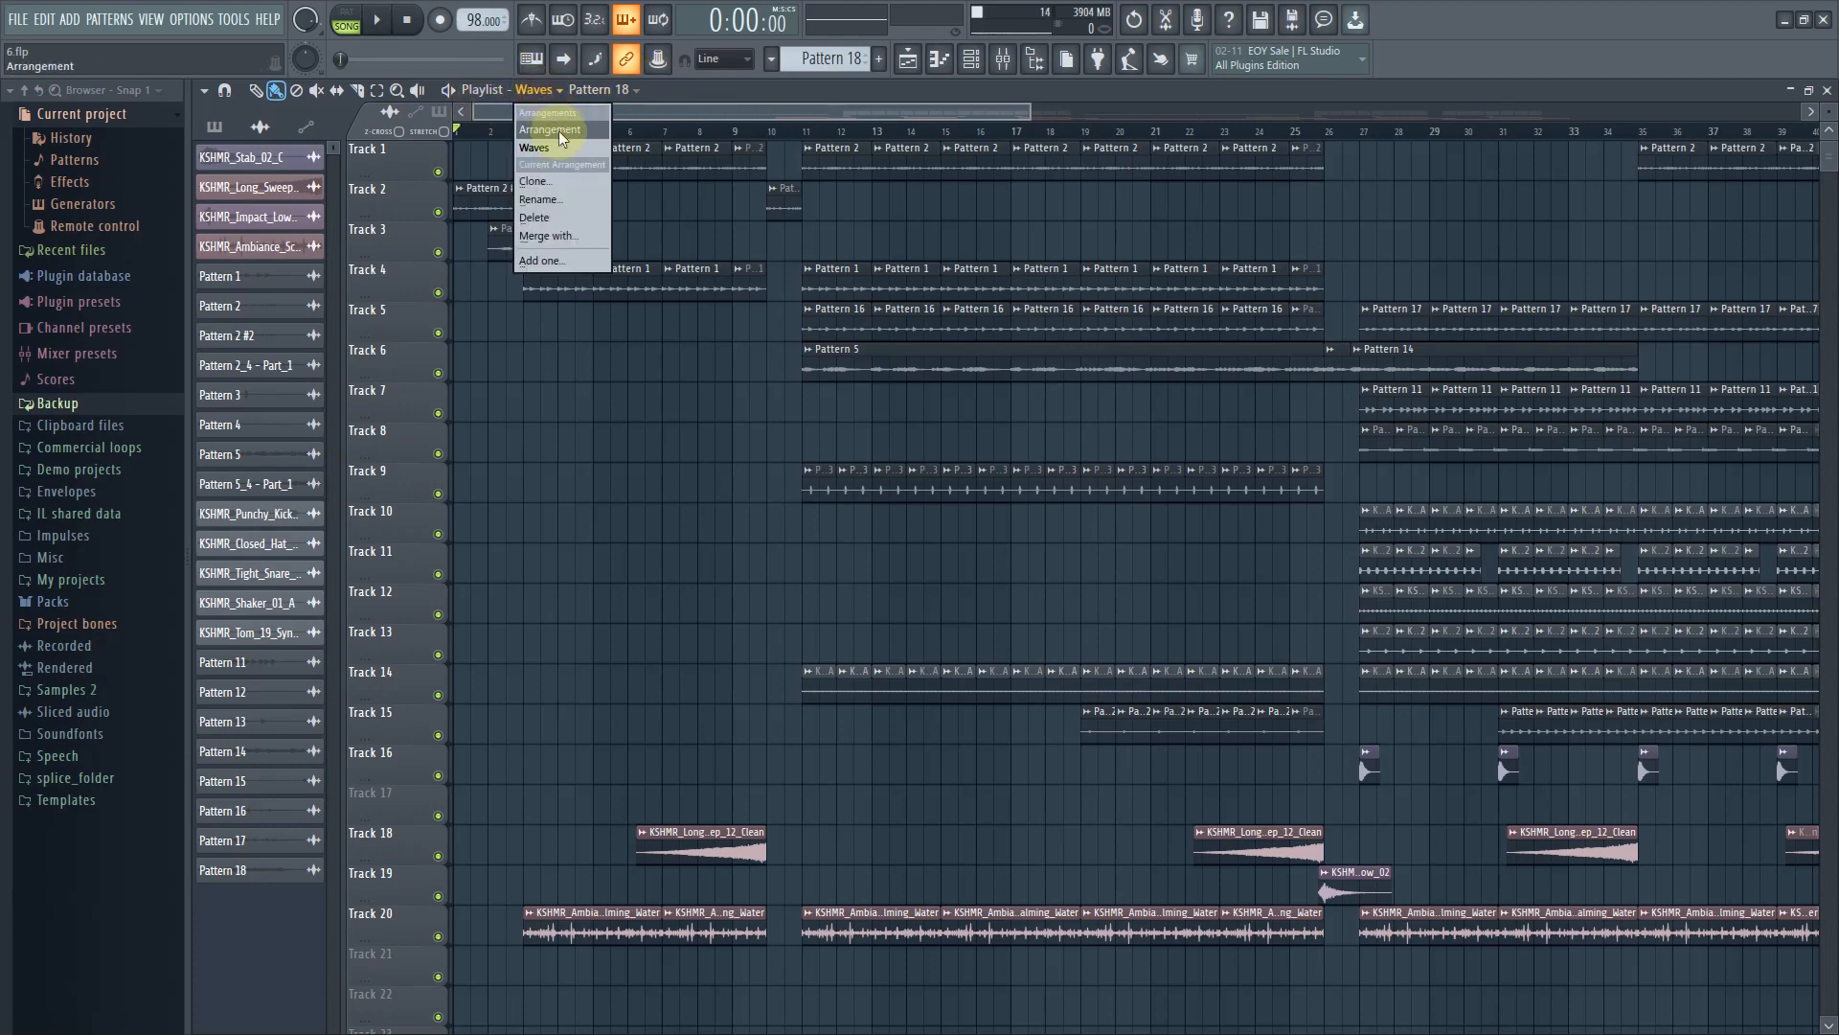
left_click(563, 139)
Play back the Arrangement playlist from the start and stop it
left_click(861, 111)
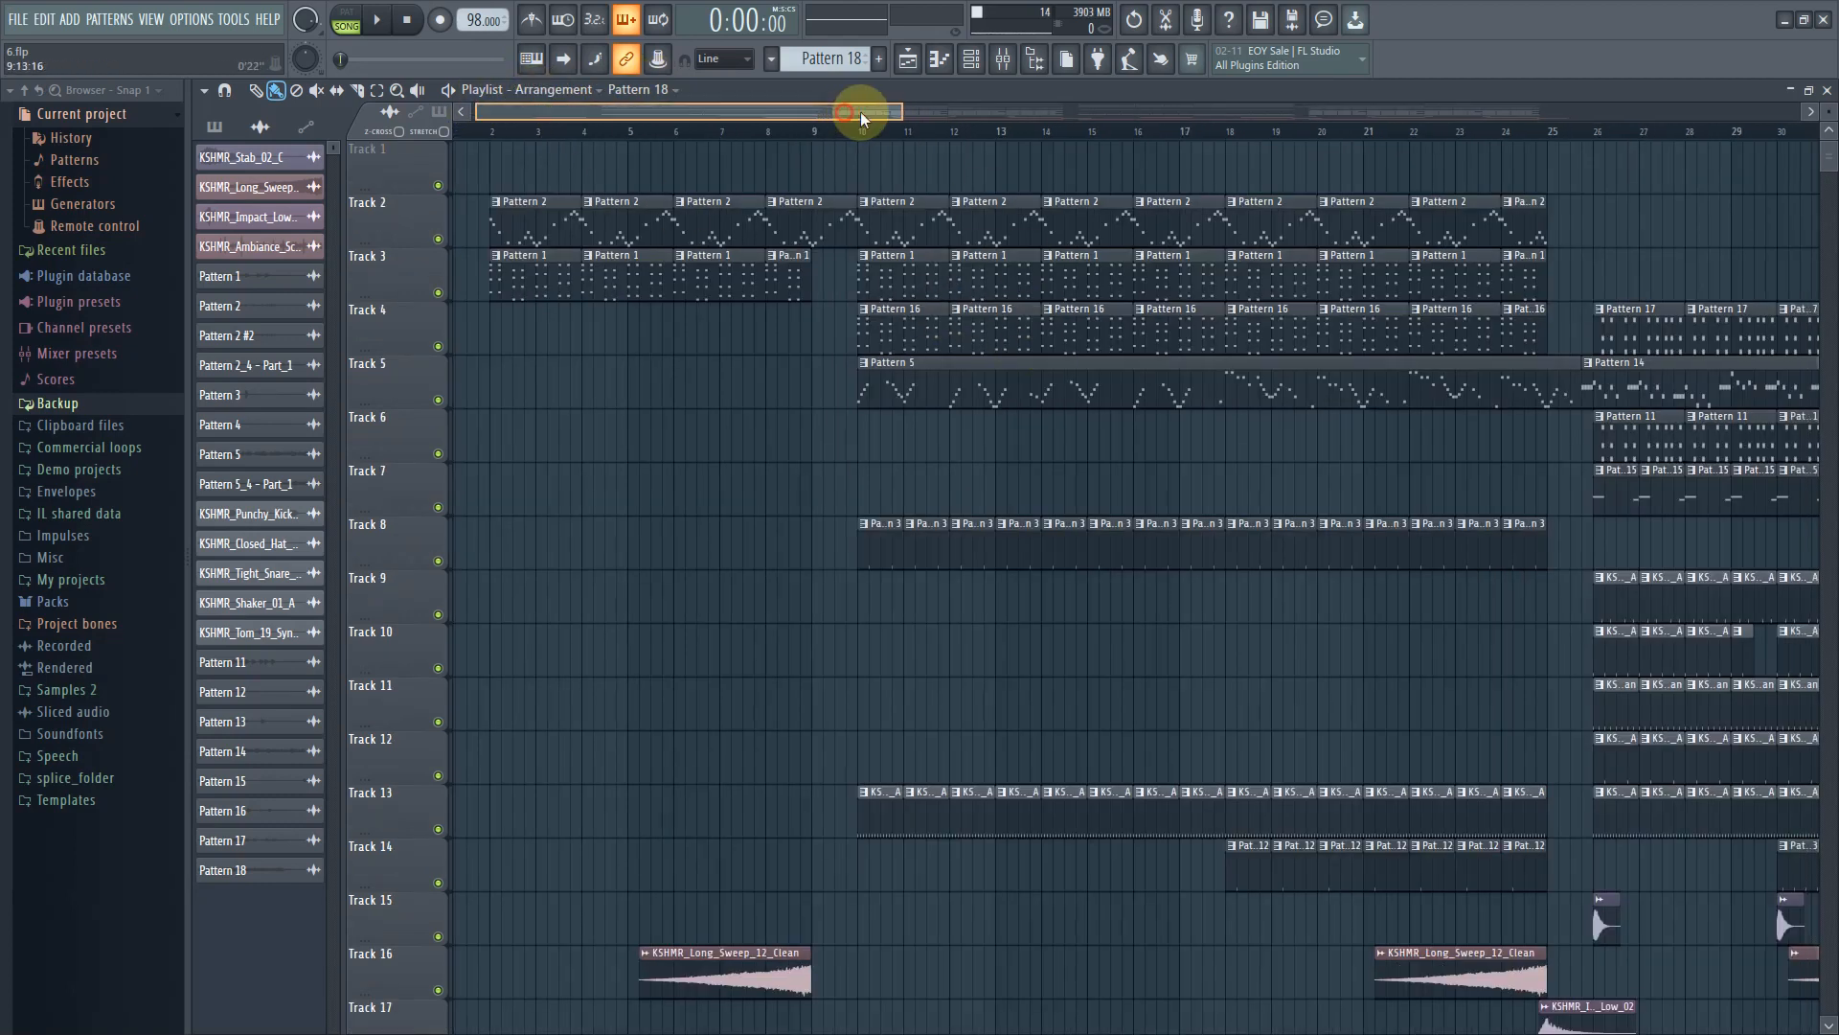
left_click_drag(860, 111, 790, 116)
scroll(913, 815, "down", 2)
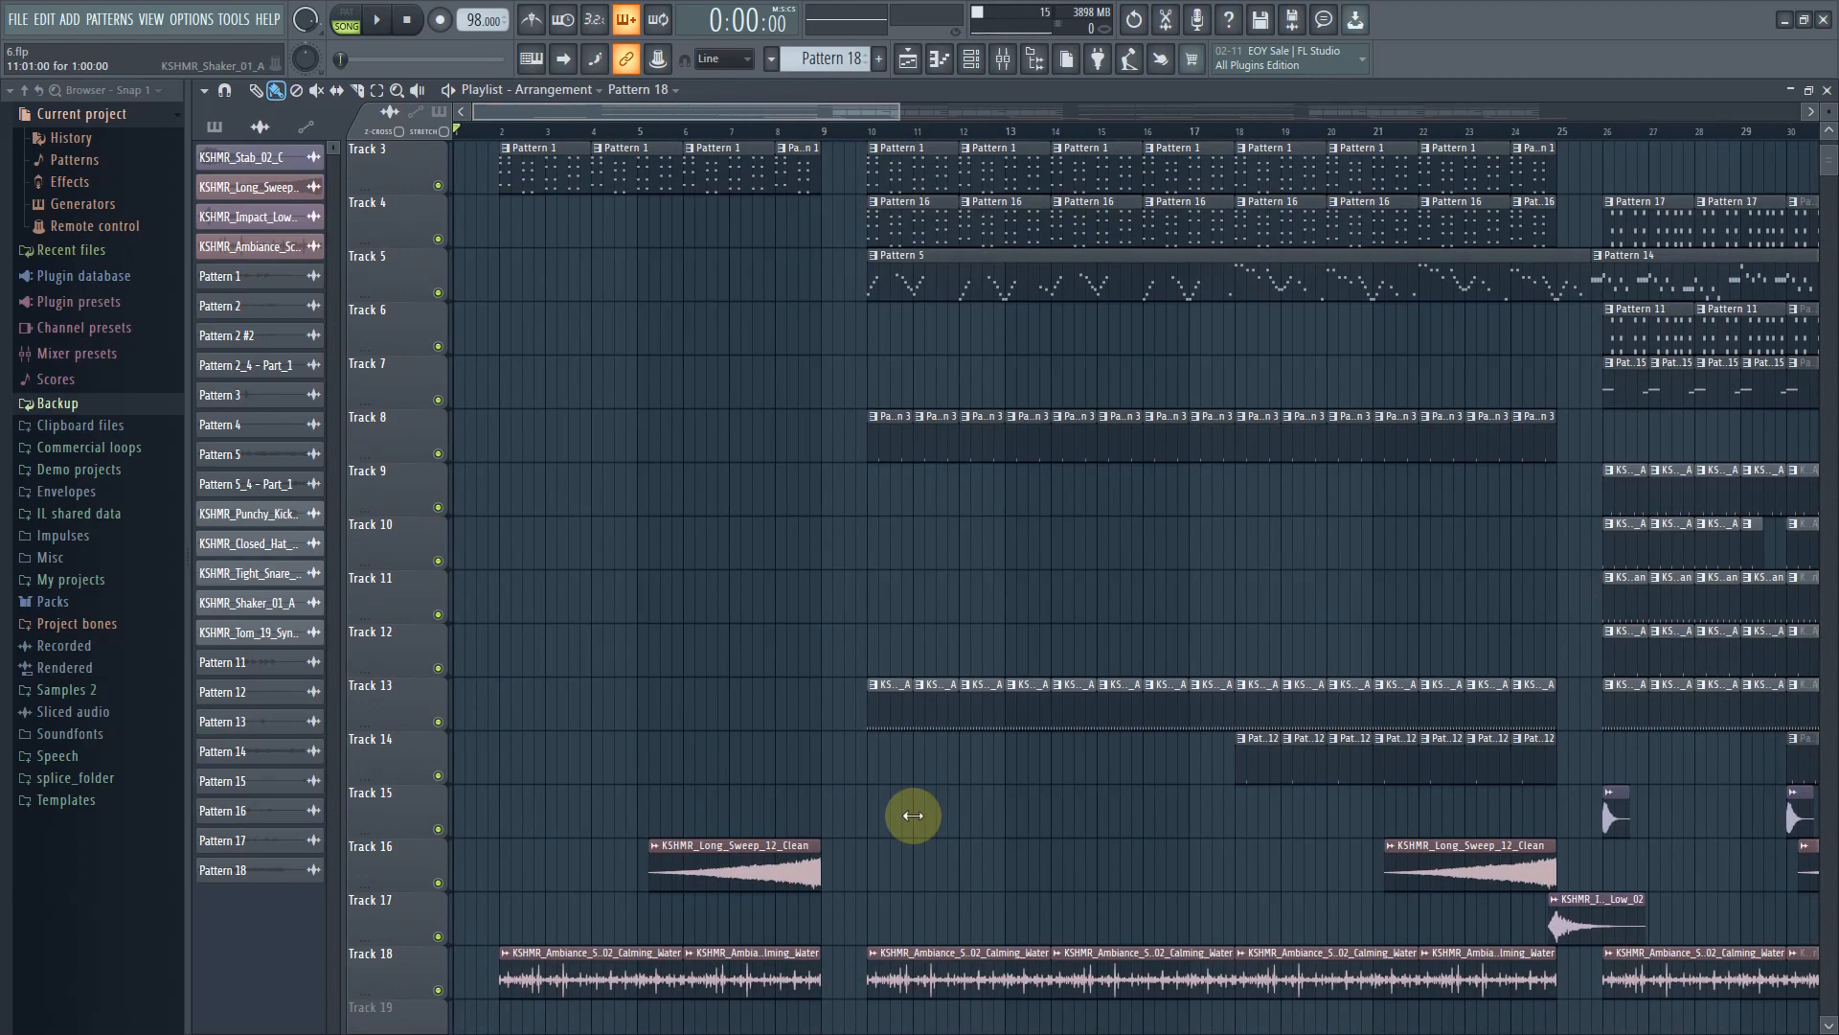
scroll(904, 801, "down", 2)
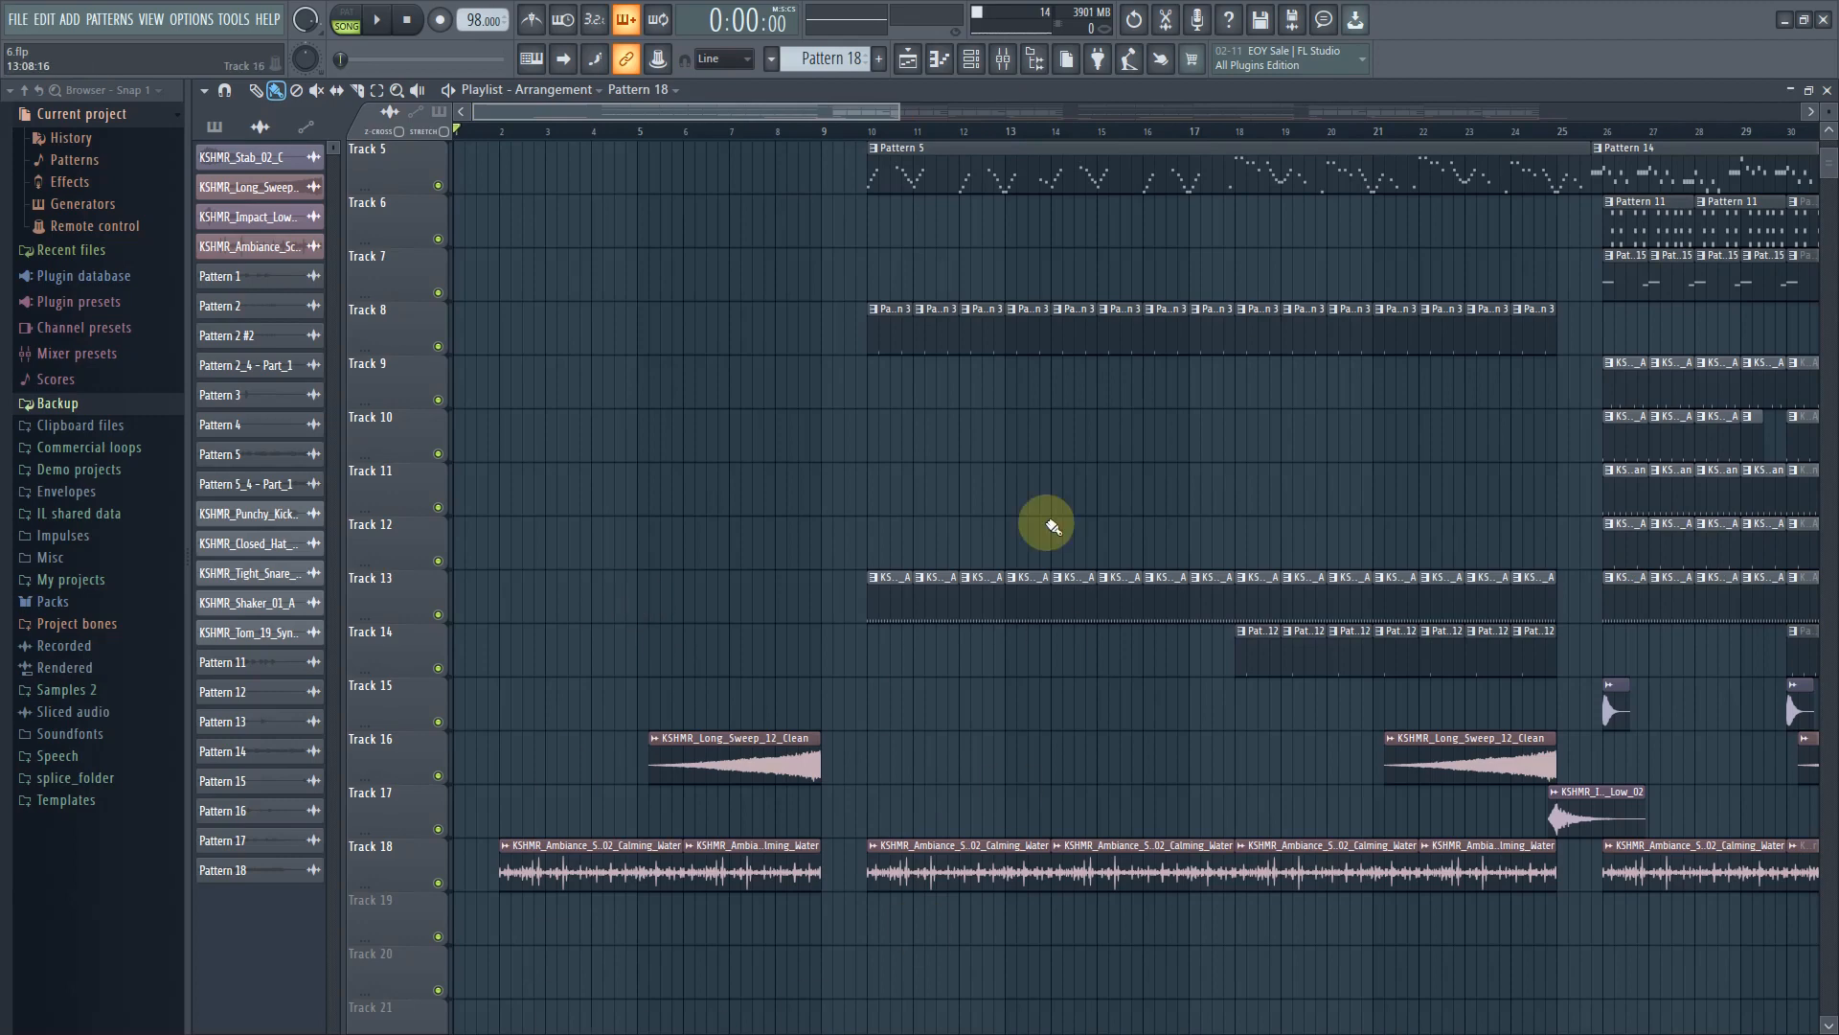
left_click(381, 23)
scroll(706, 403, "up", 3)
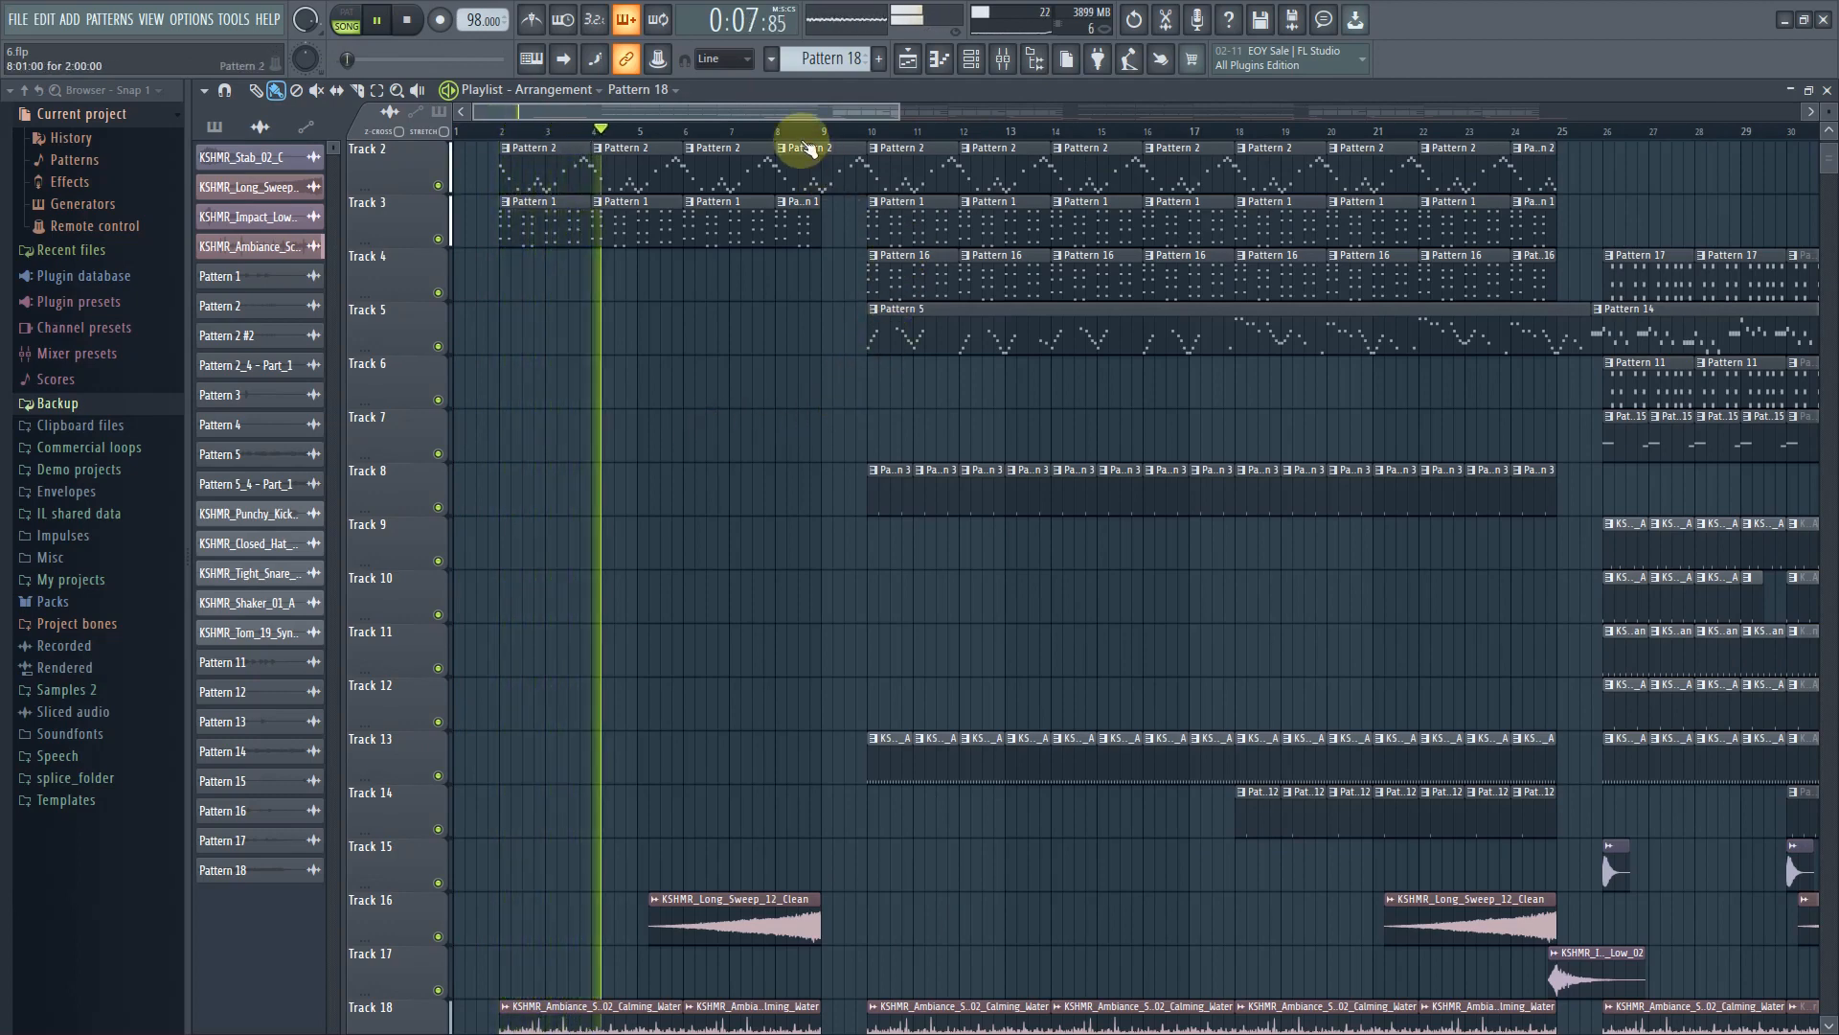
left_click(412, 21)
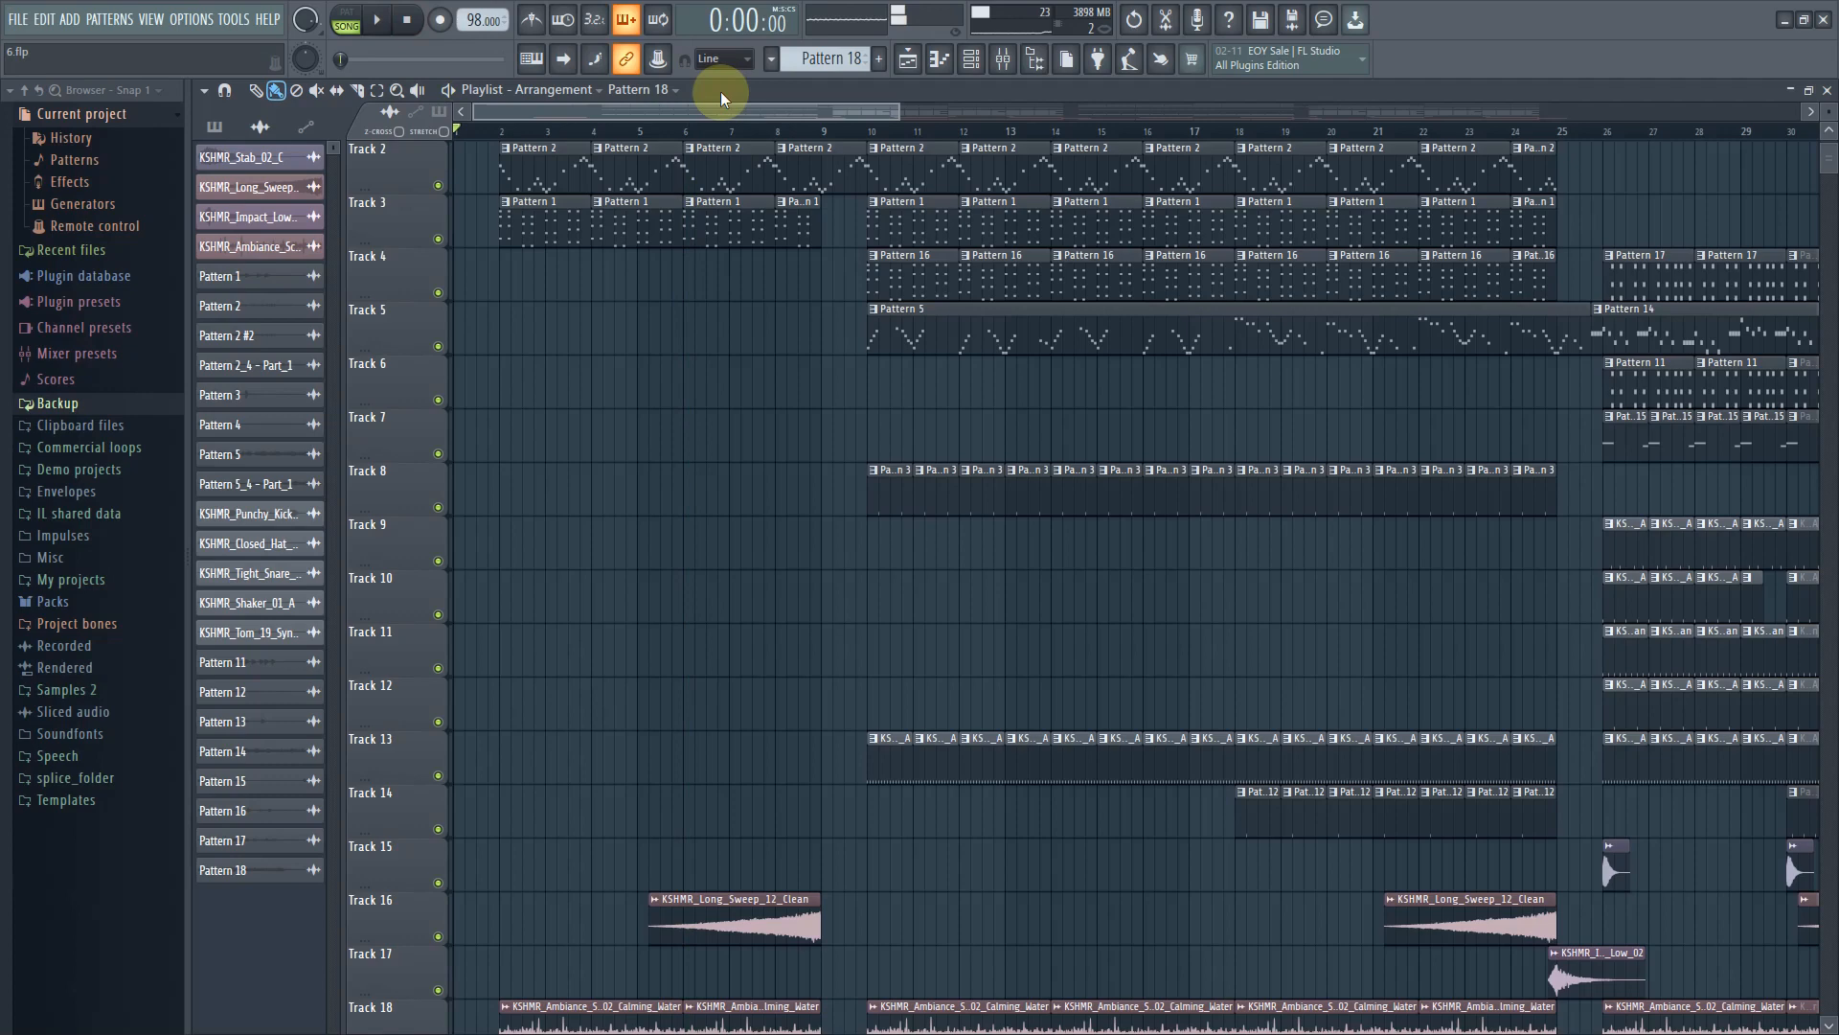
Replay the section starting around bar 8 twice, pausing playback each time
left_click(799, 129)
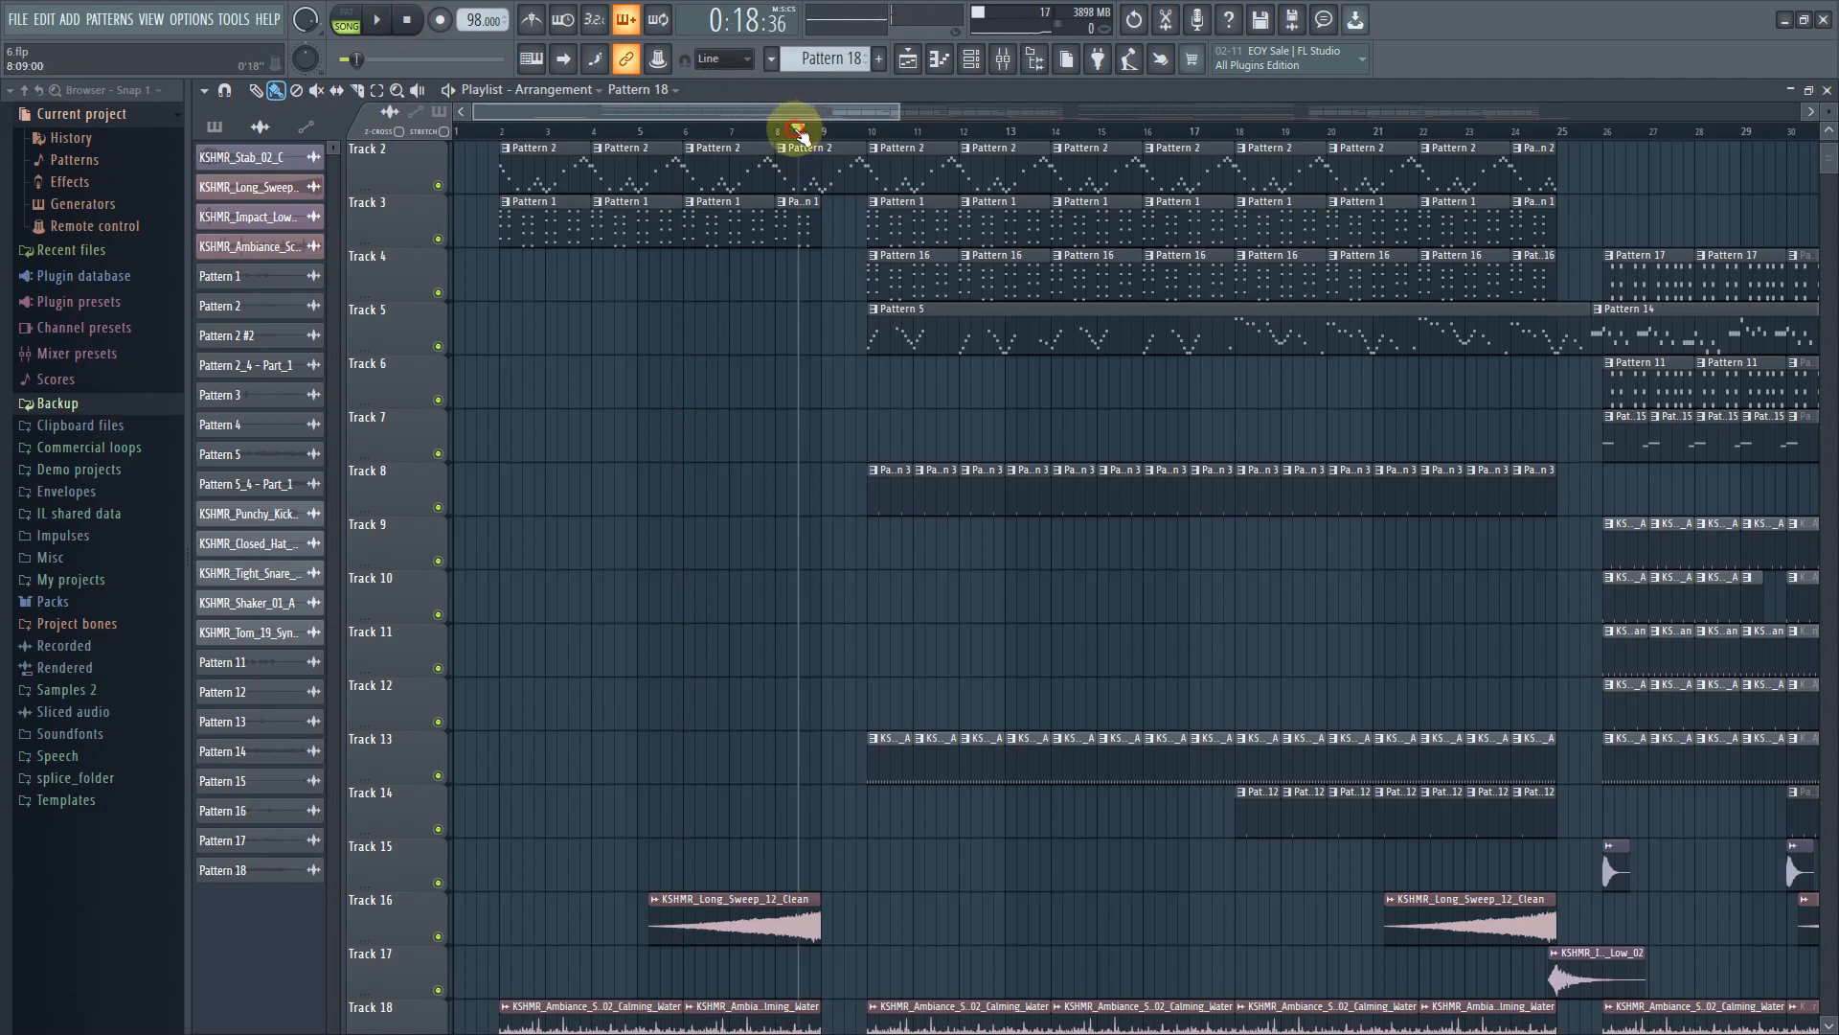
left_click(380, 21)
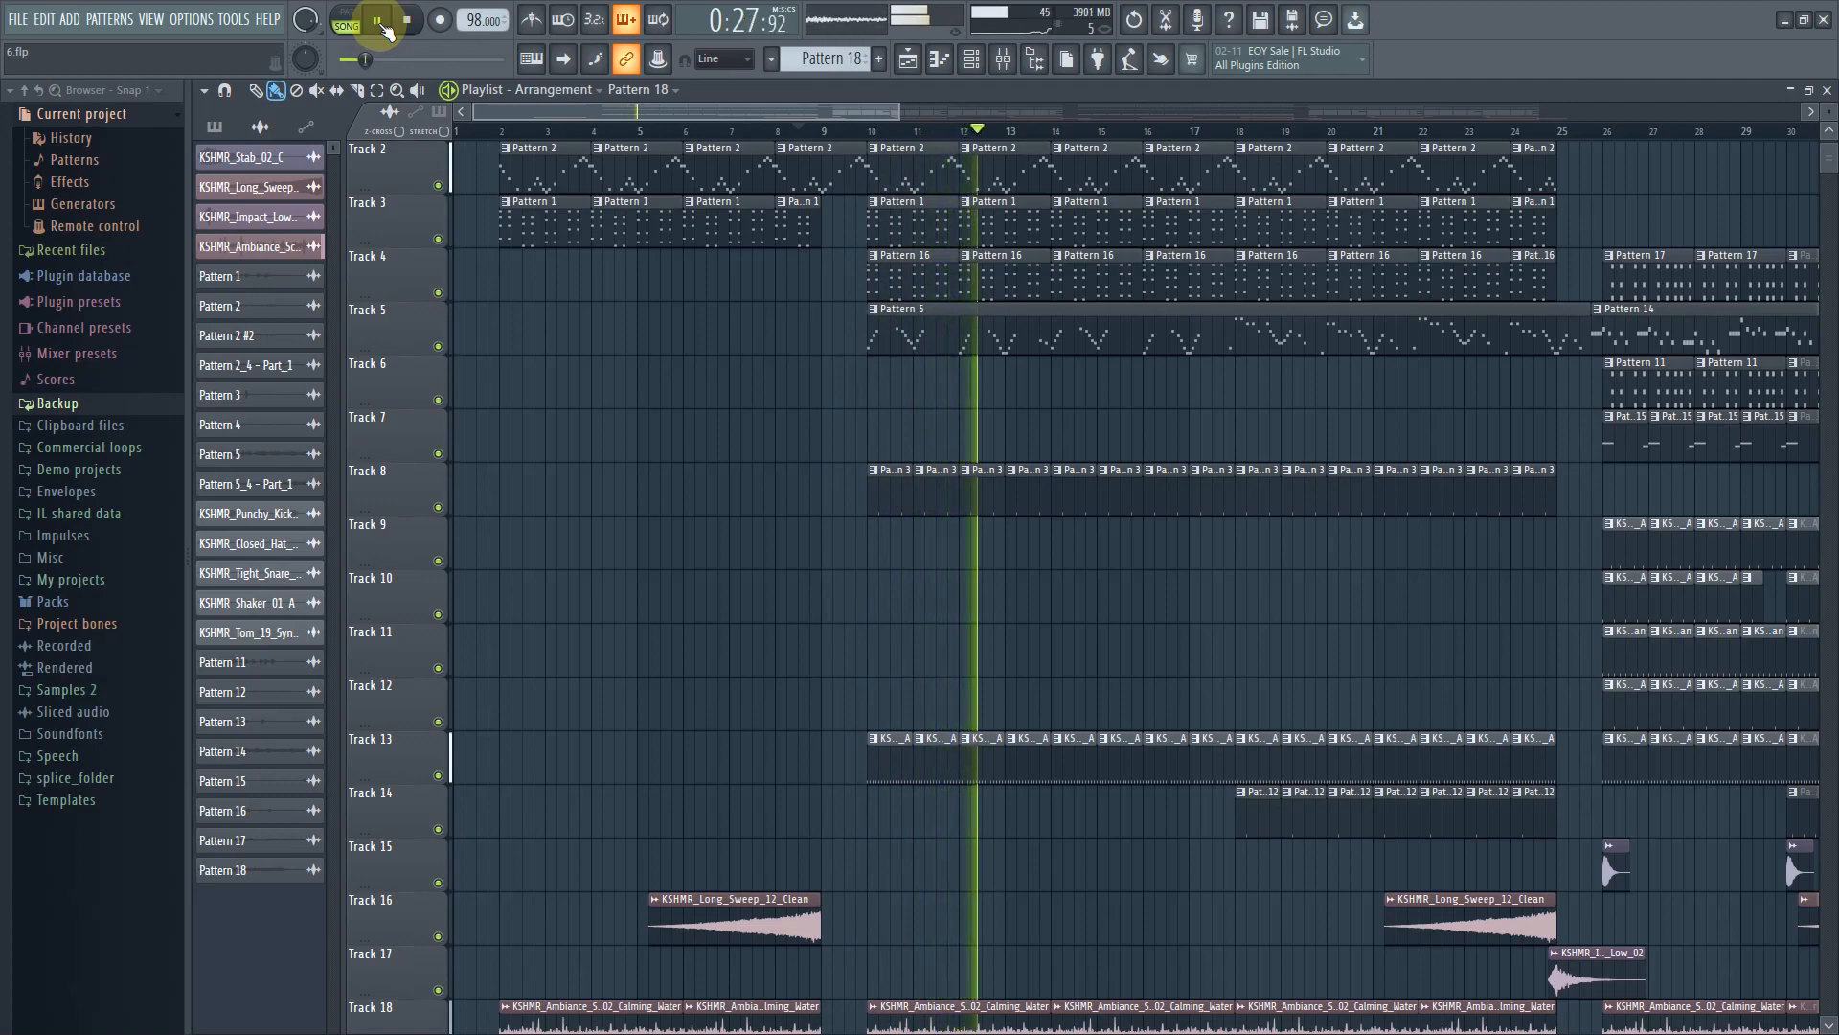
left_click(379, 21)
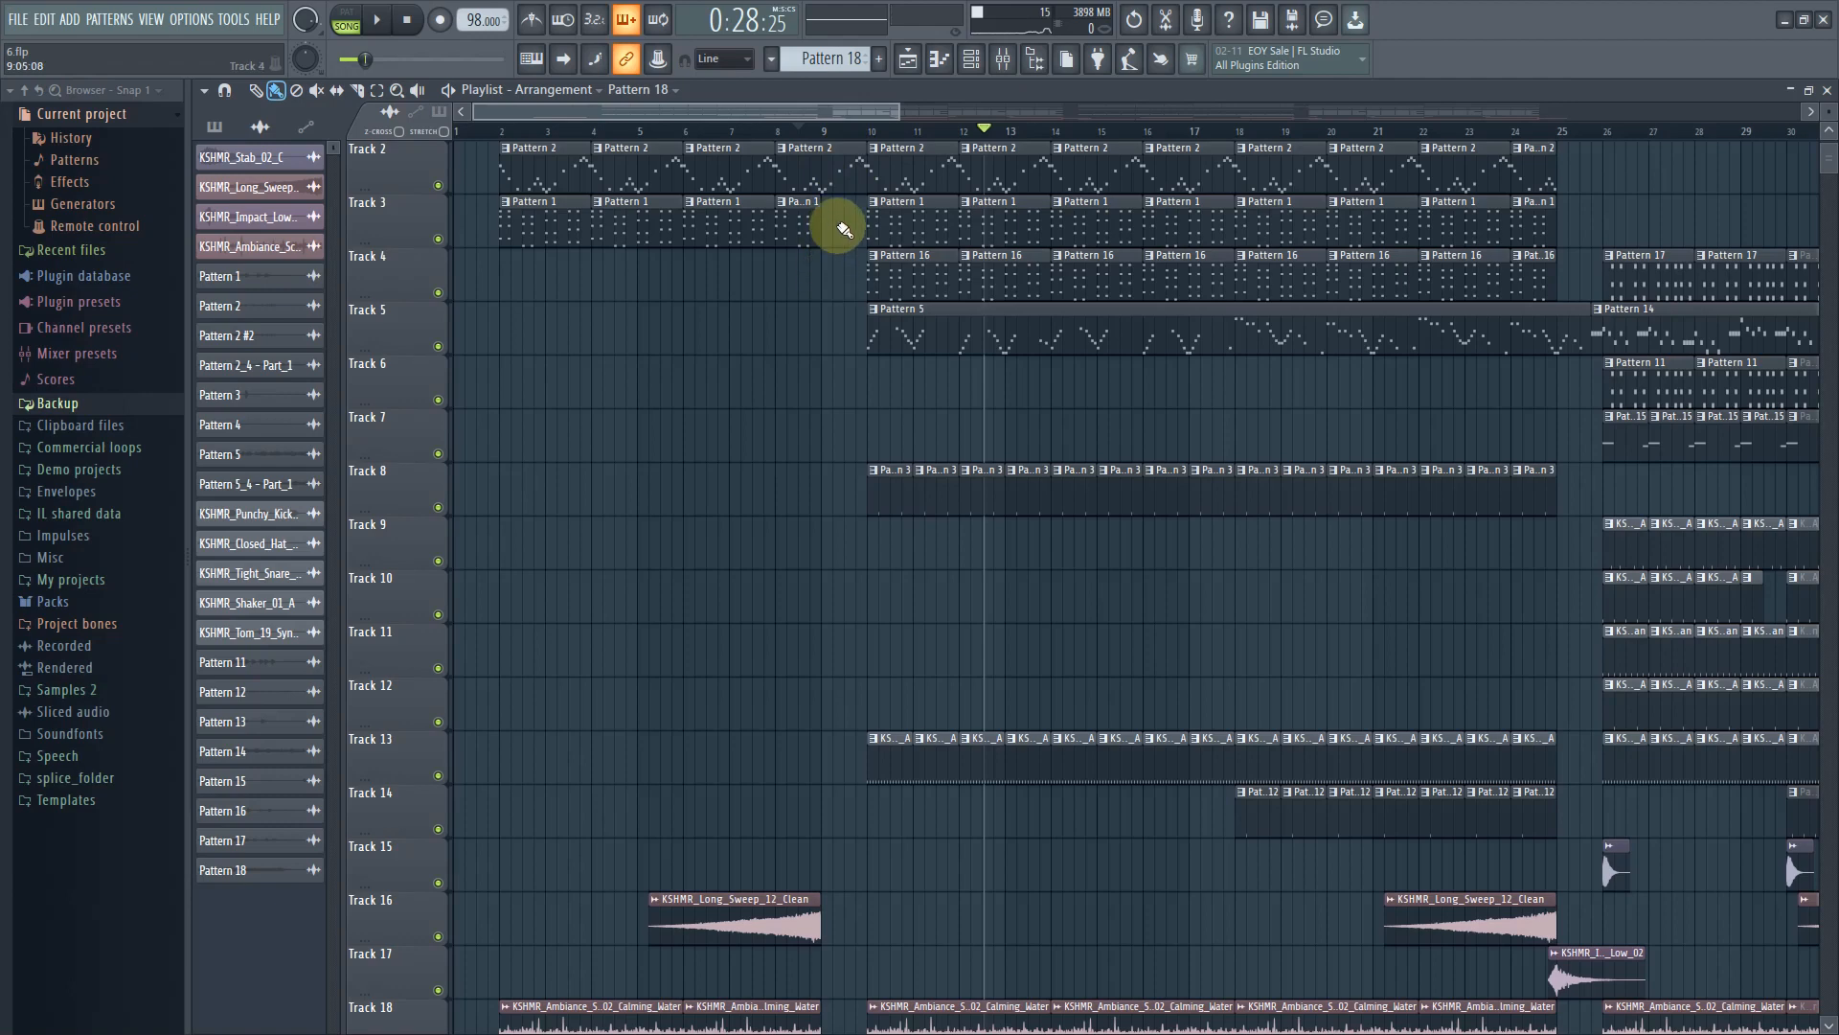
left_click(798, 131)
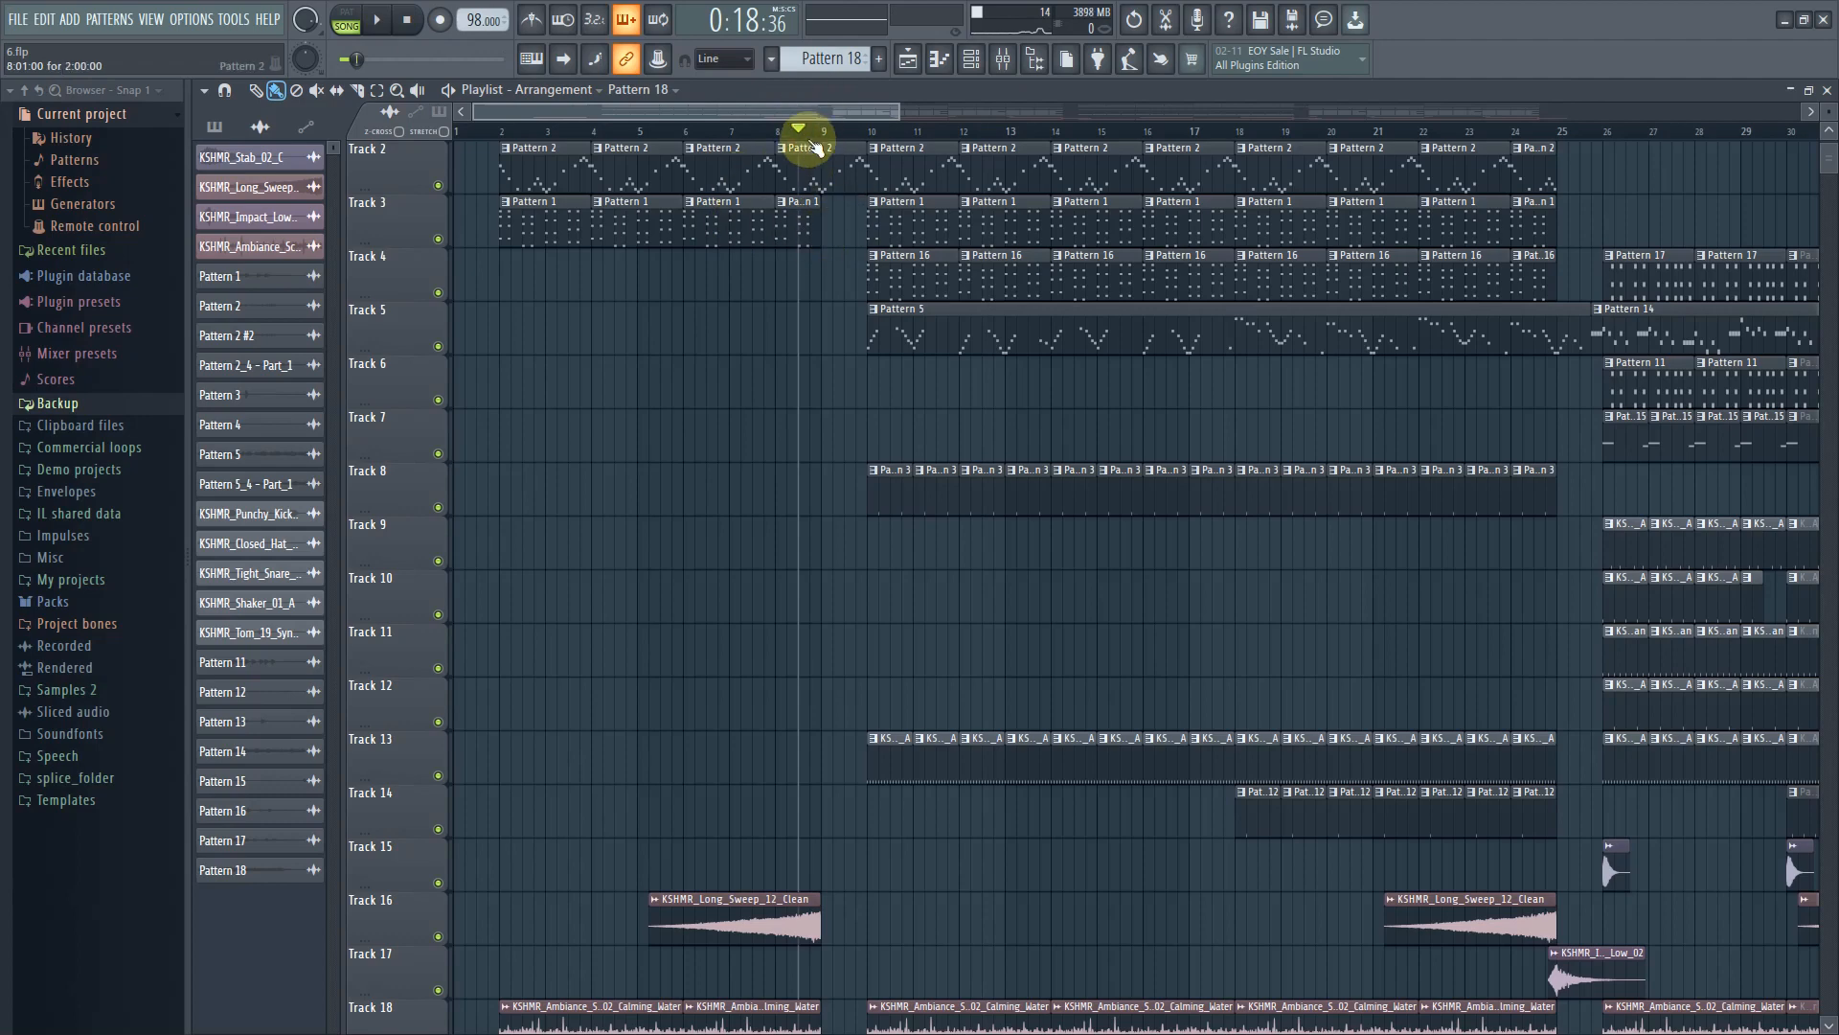
left_click(385, 23)
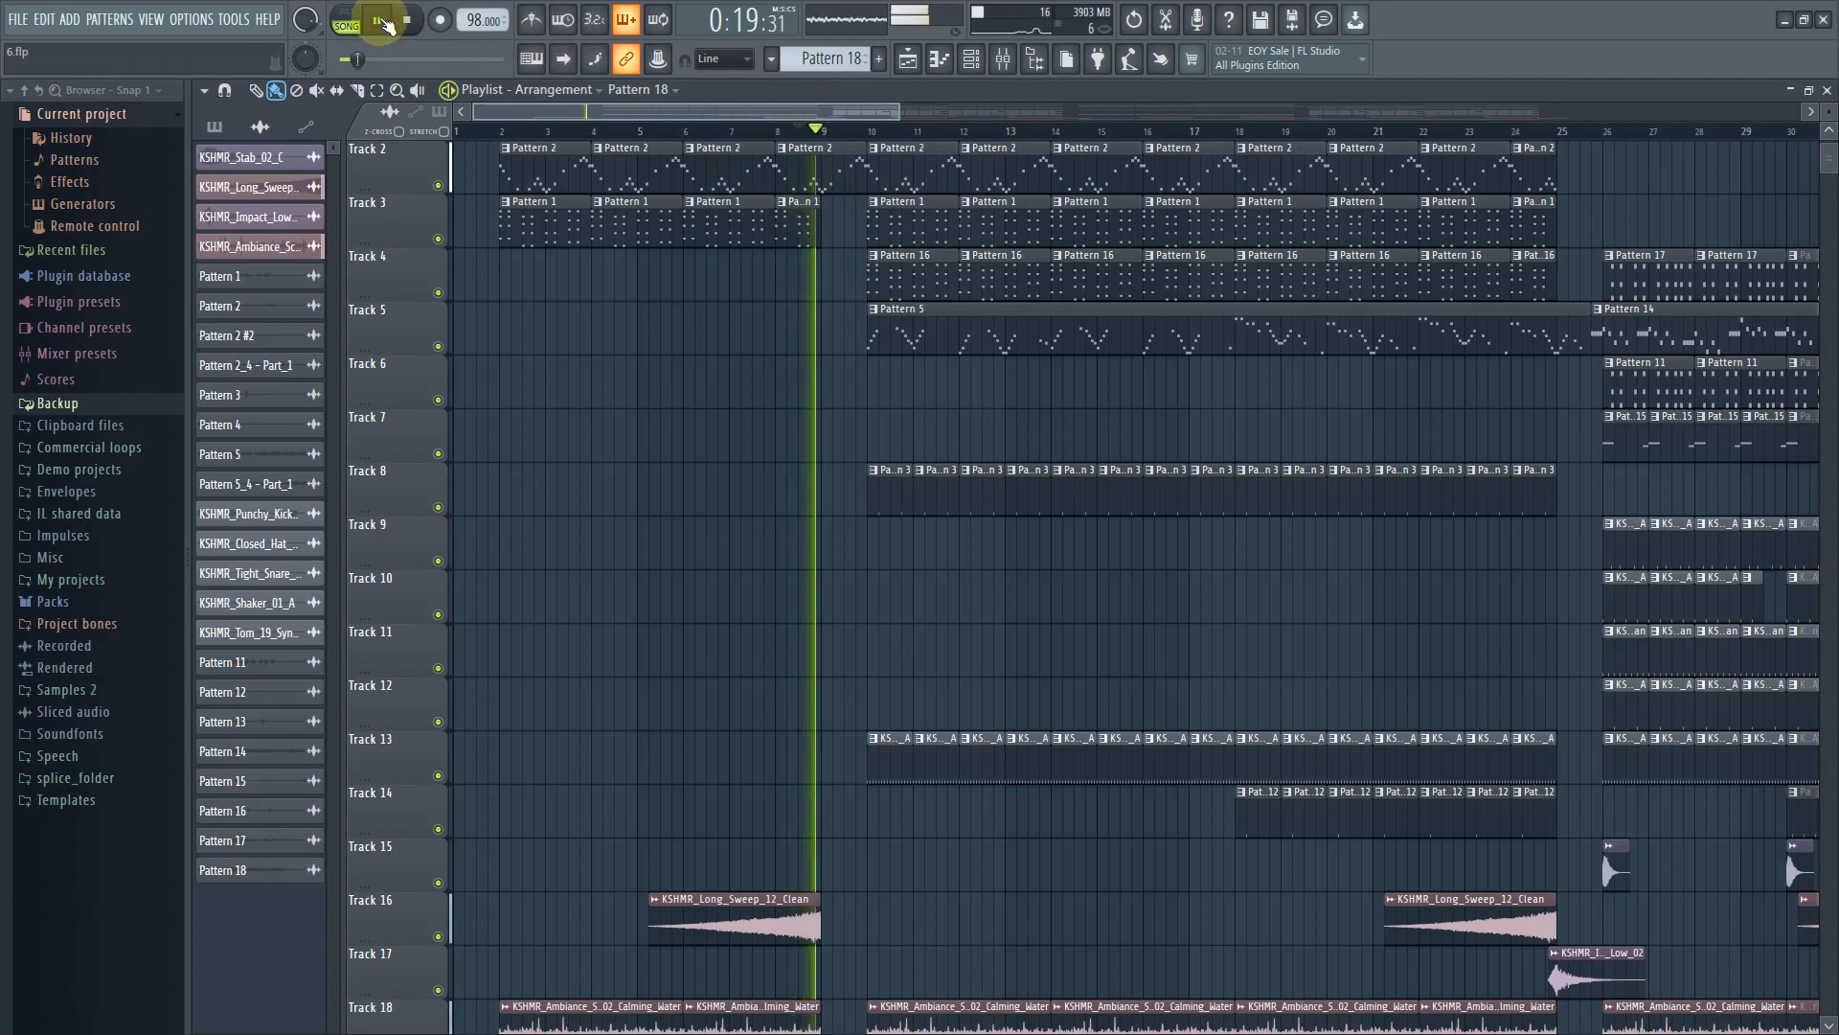
left_click(383, 21)
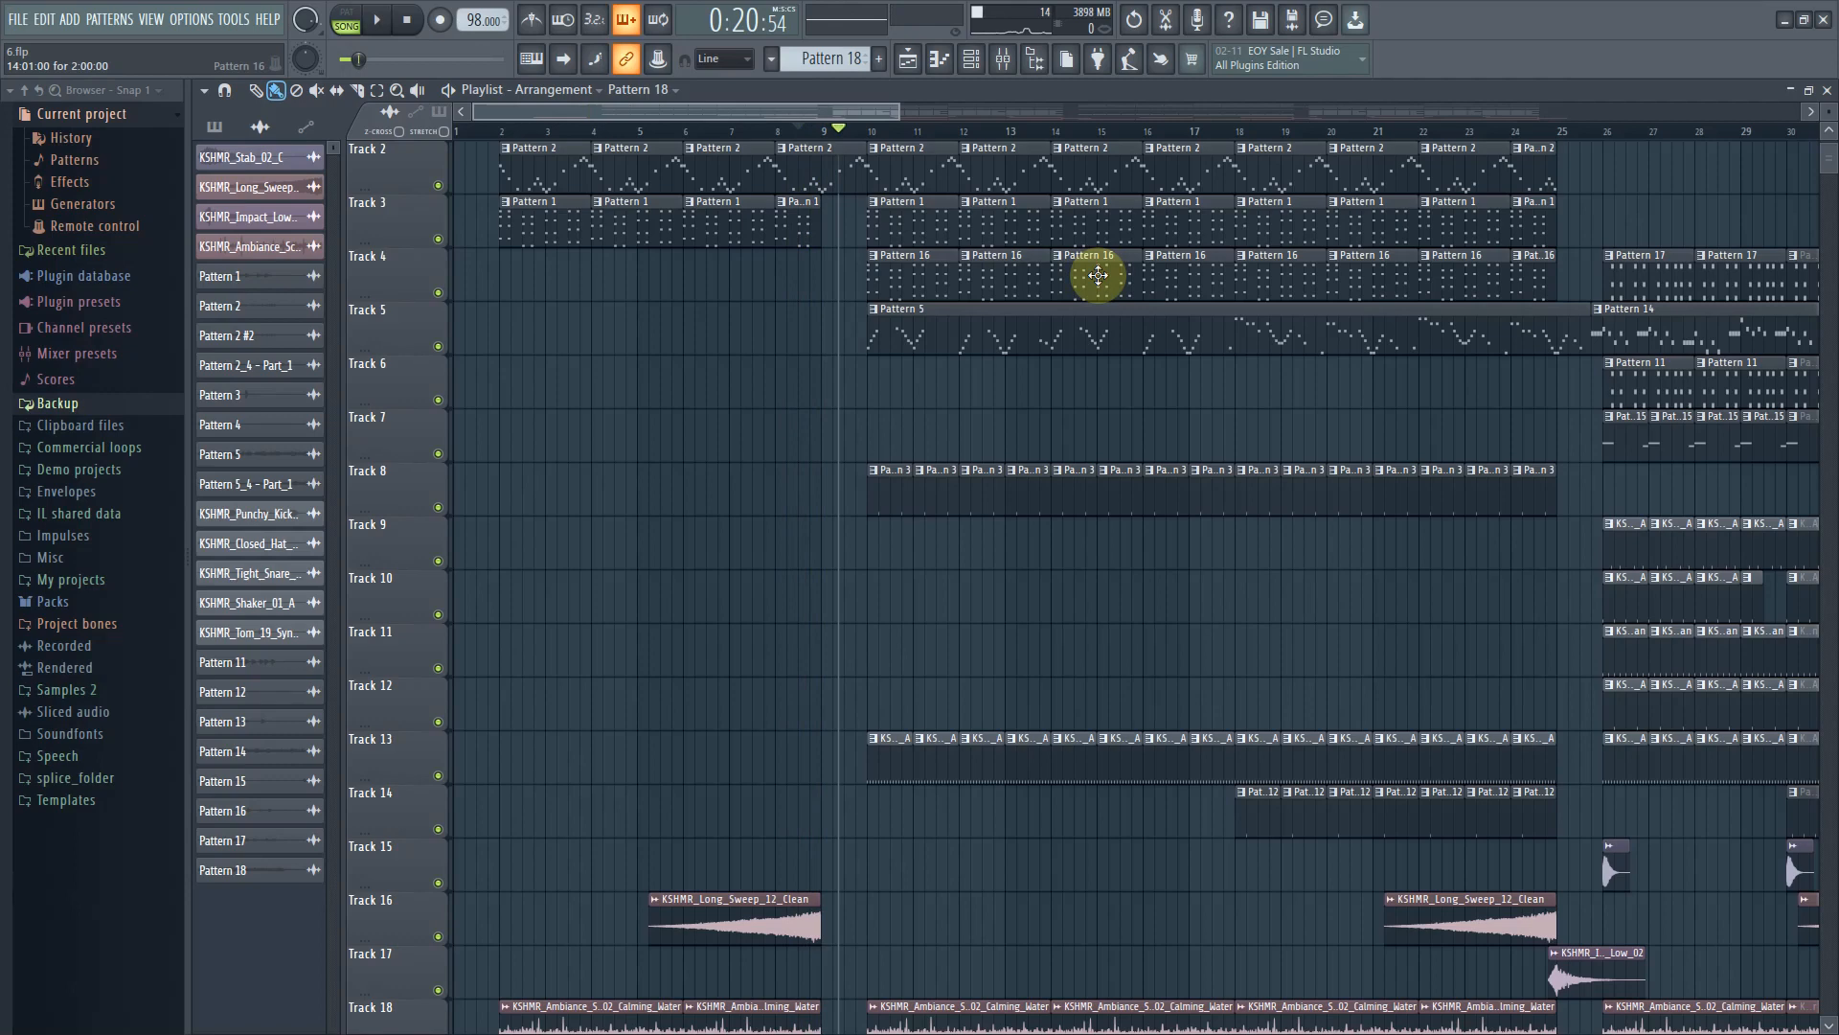
Open the channel rack, filter it to Unsorted channels, and open then close The Grand 3 instrument
left_click(971, 59)
left_click(335, 95)
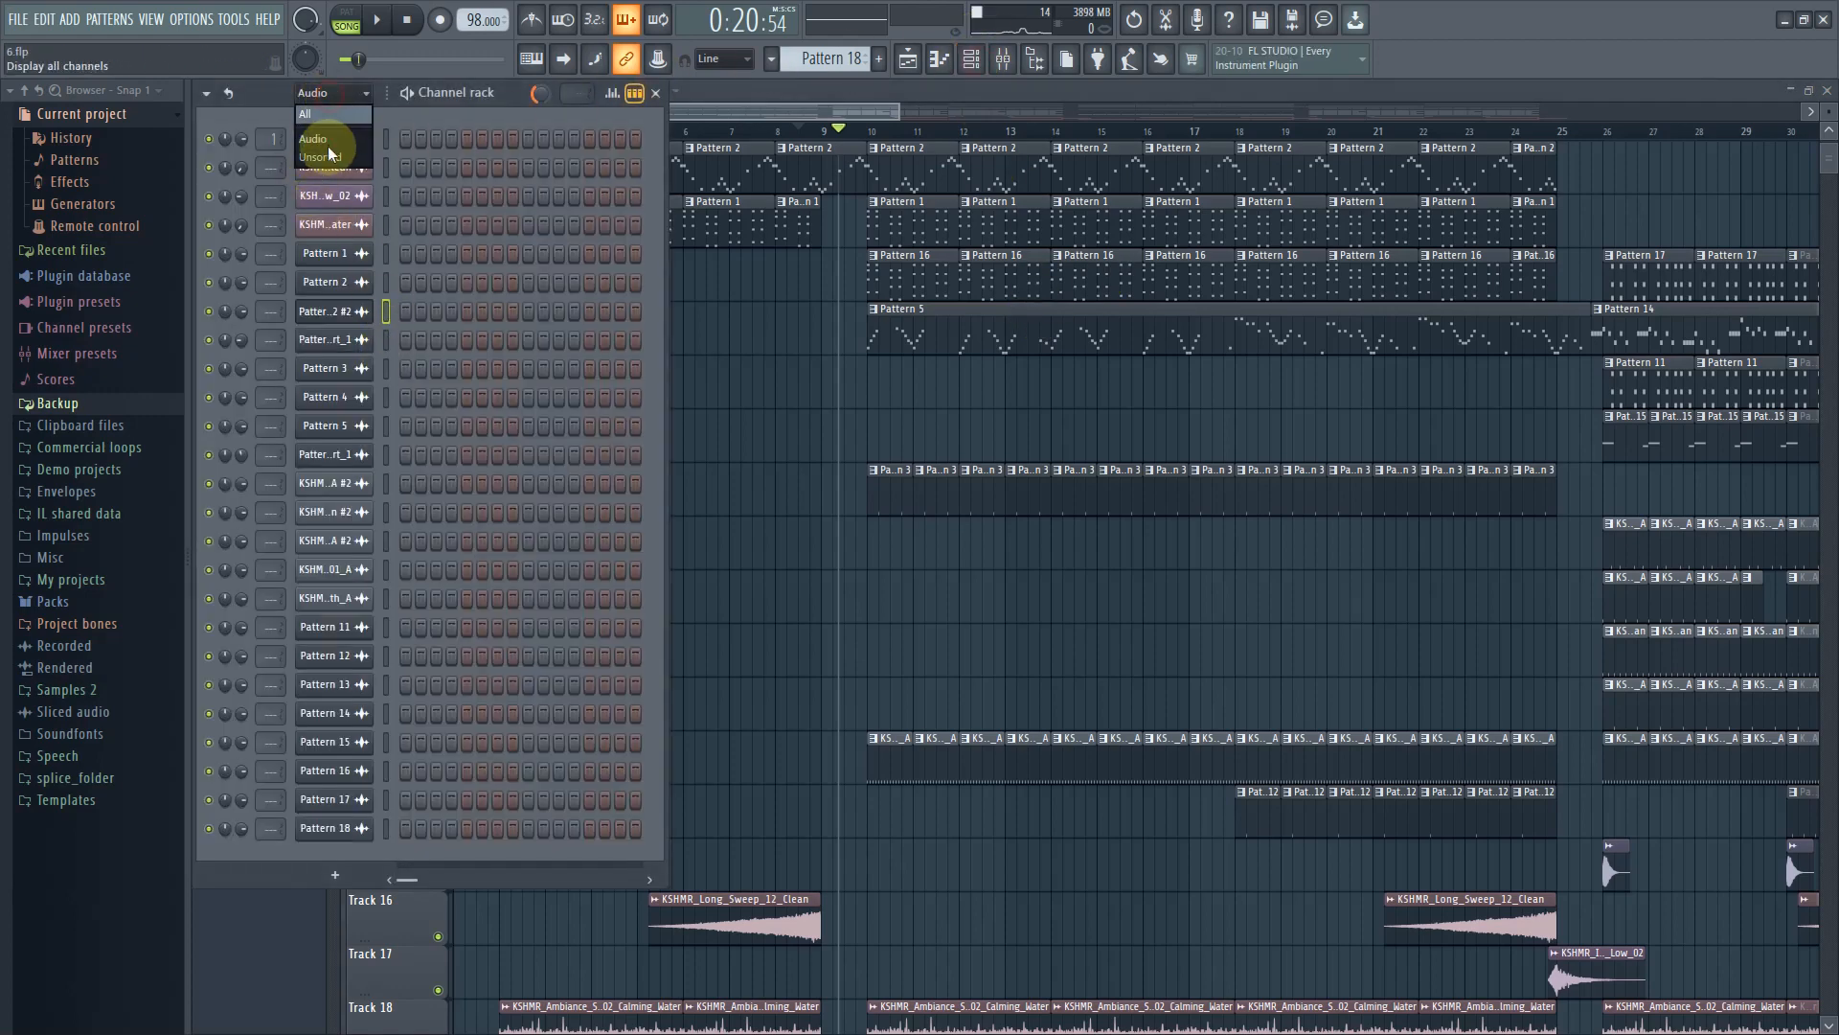
left_click(333, 155)
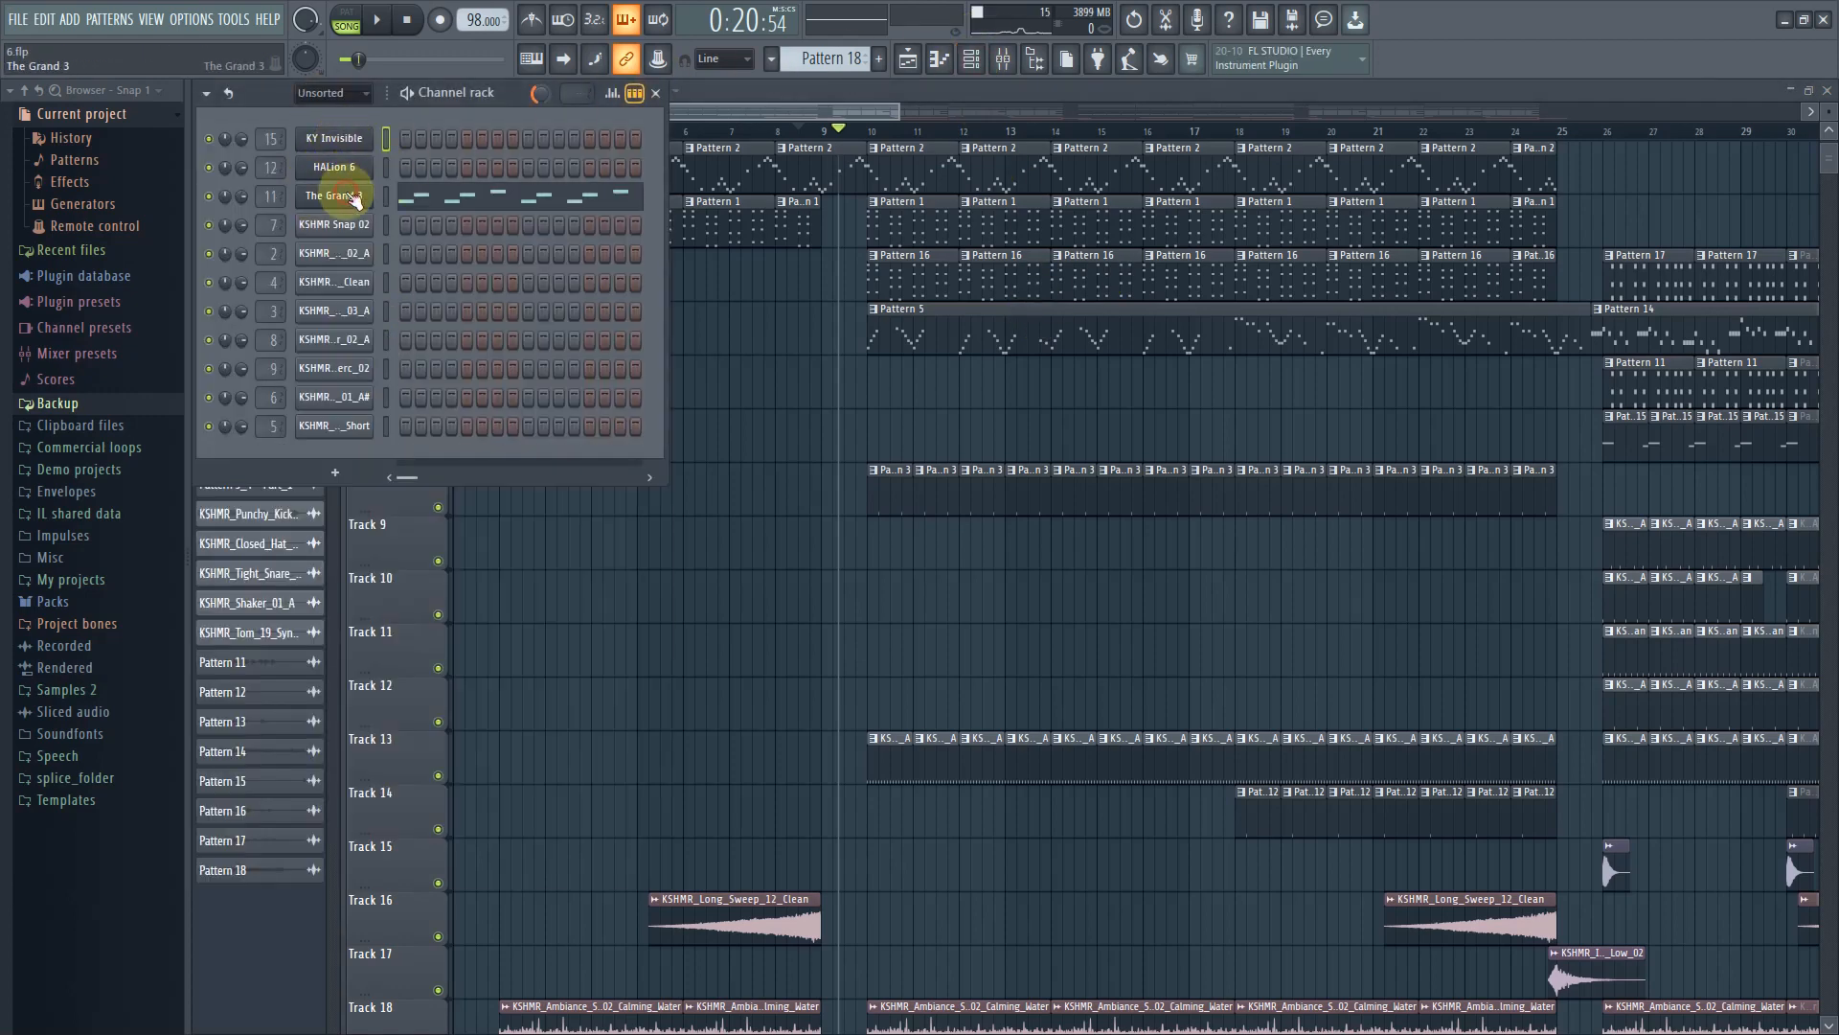
left_click(355, 199)
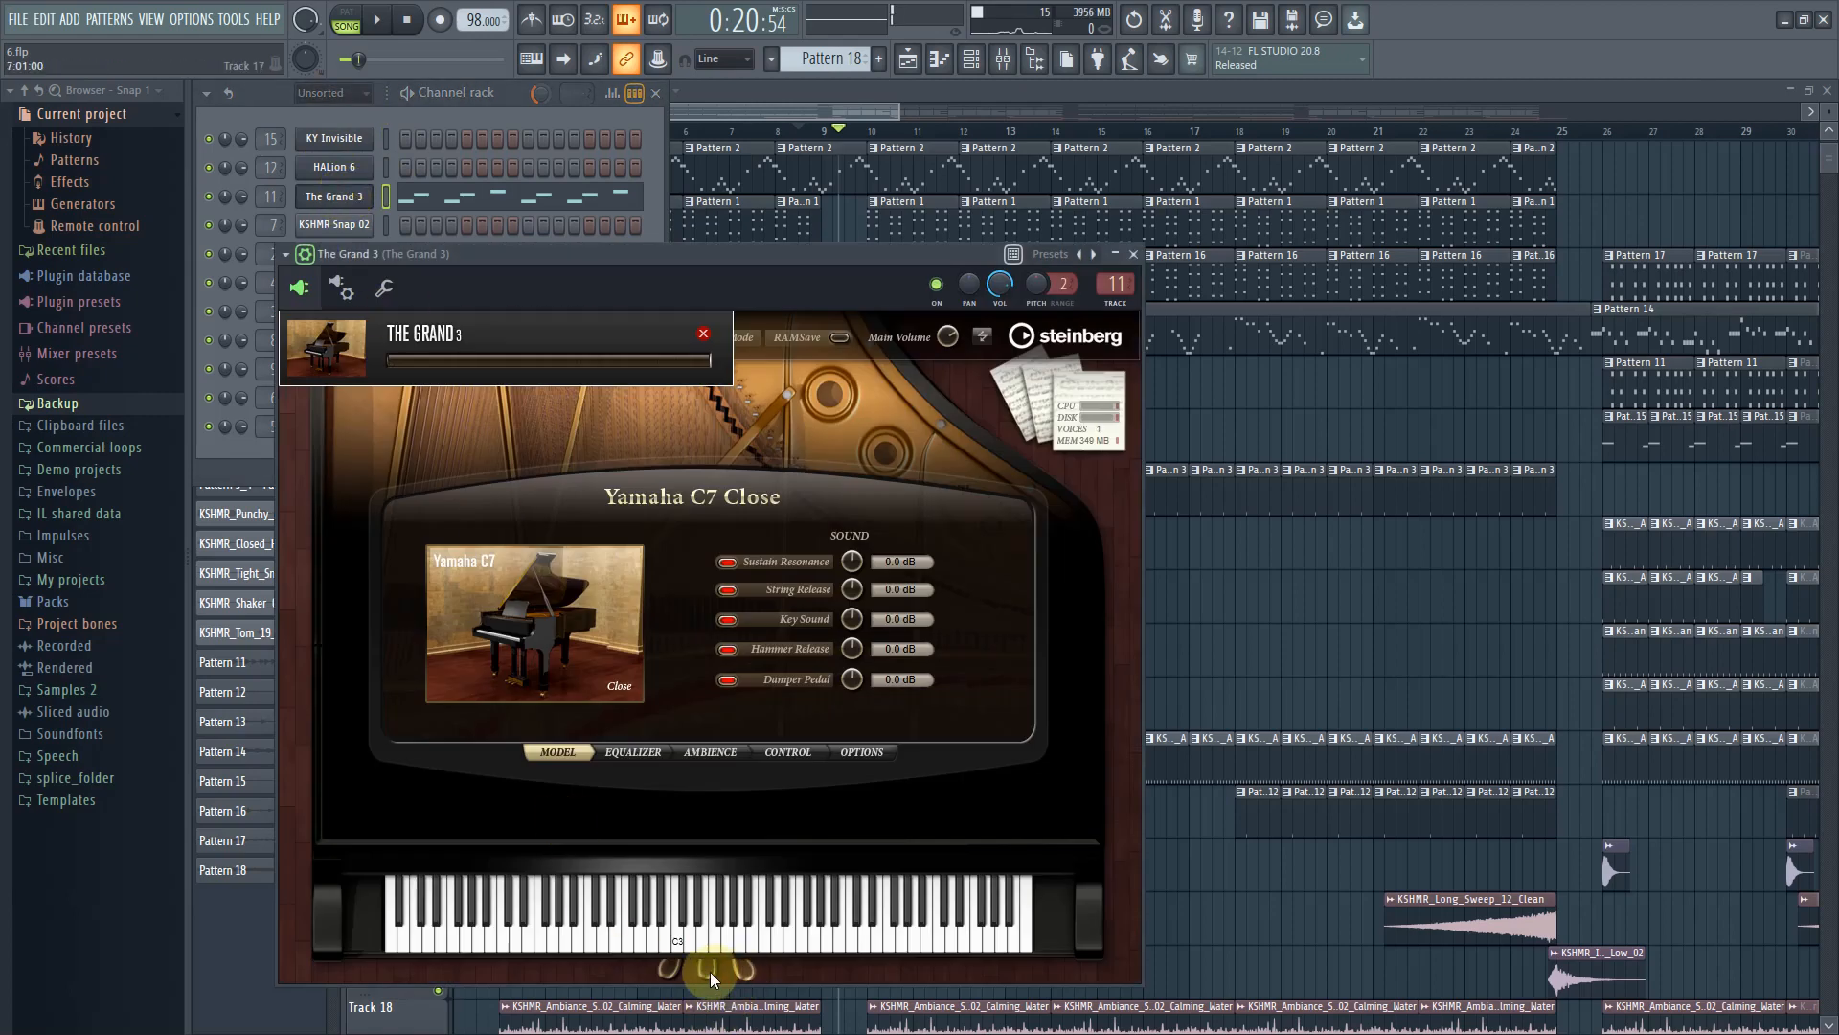
left_click(849, 121)
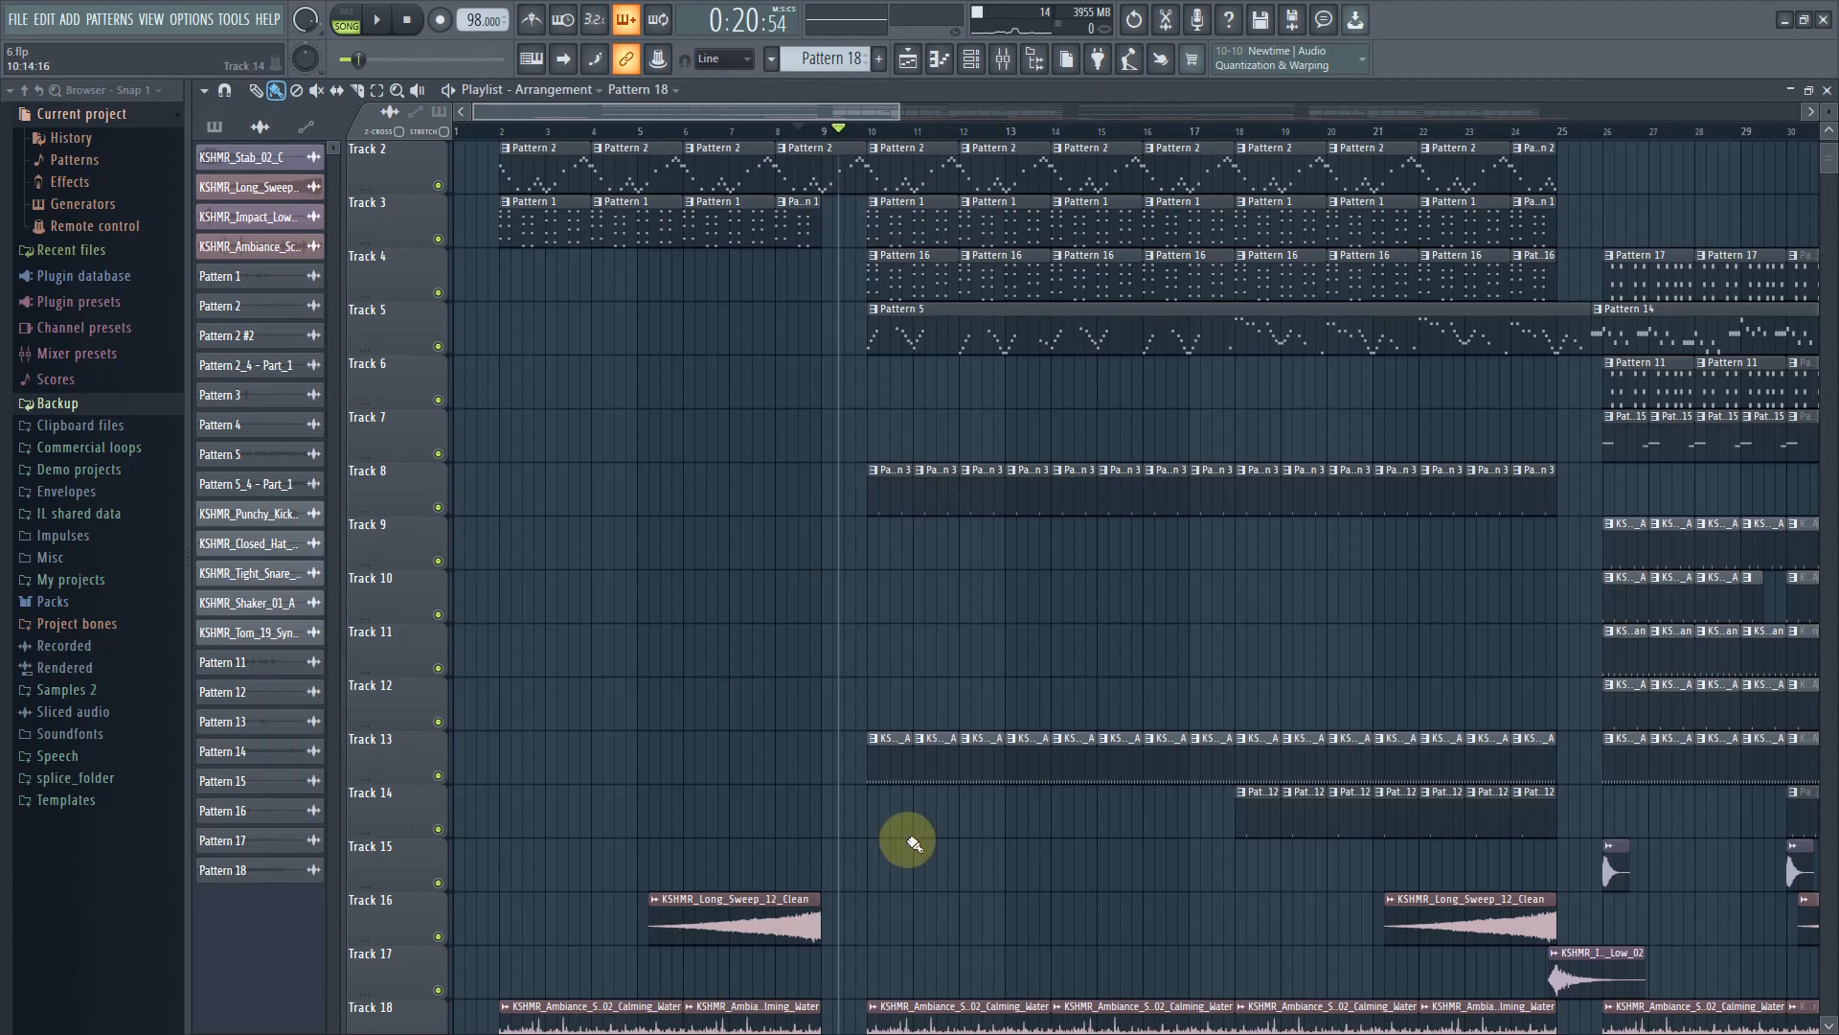
scroll(914, 910, "down", 2)
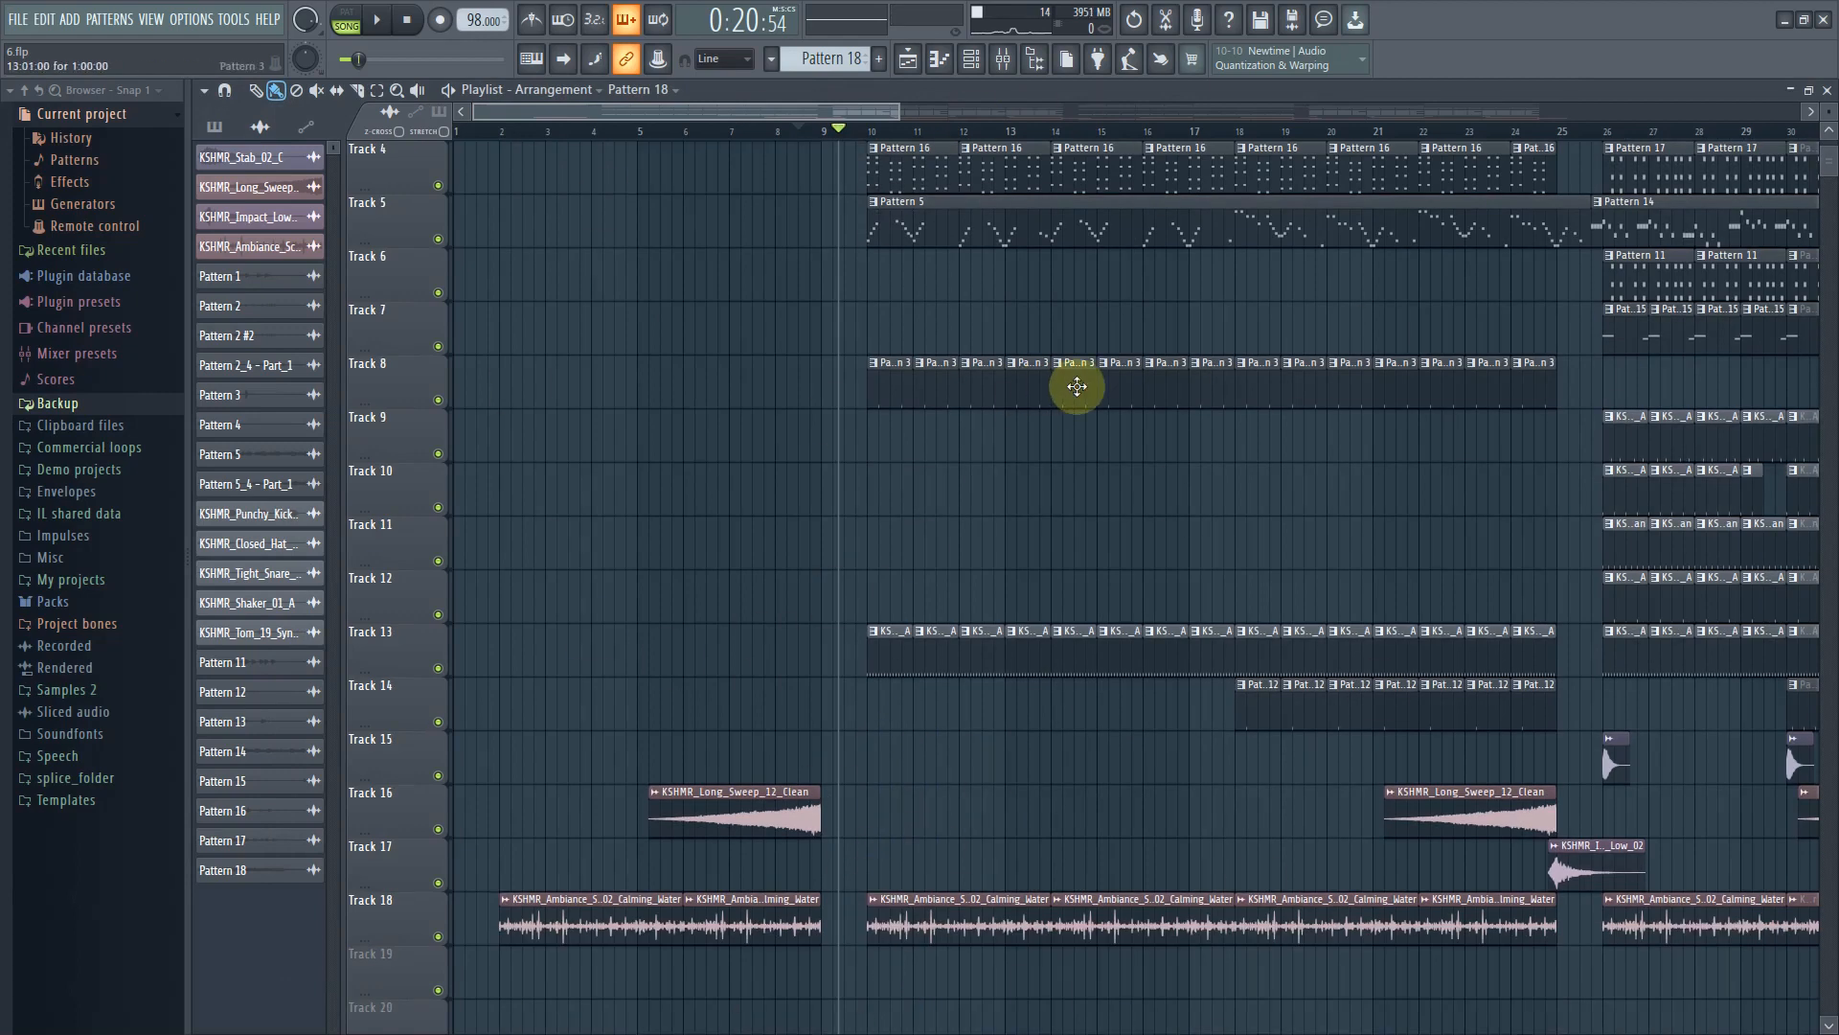
scroll(1331, 431, "up", 2)
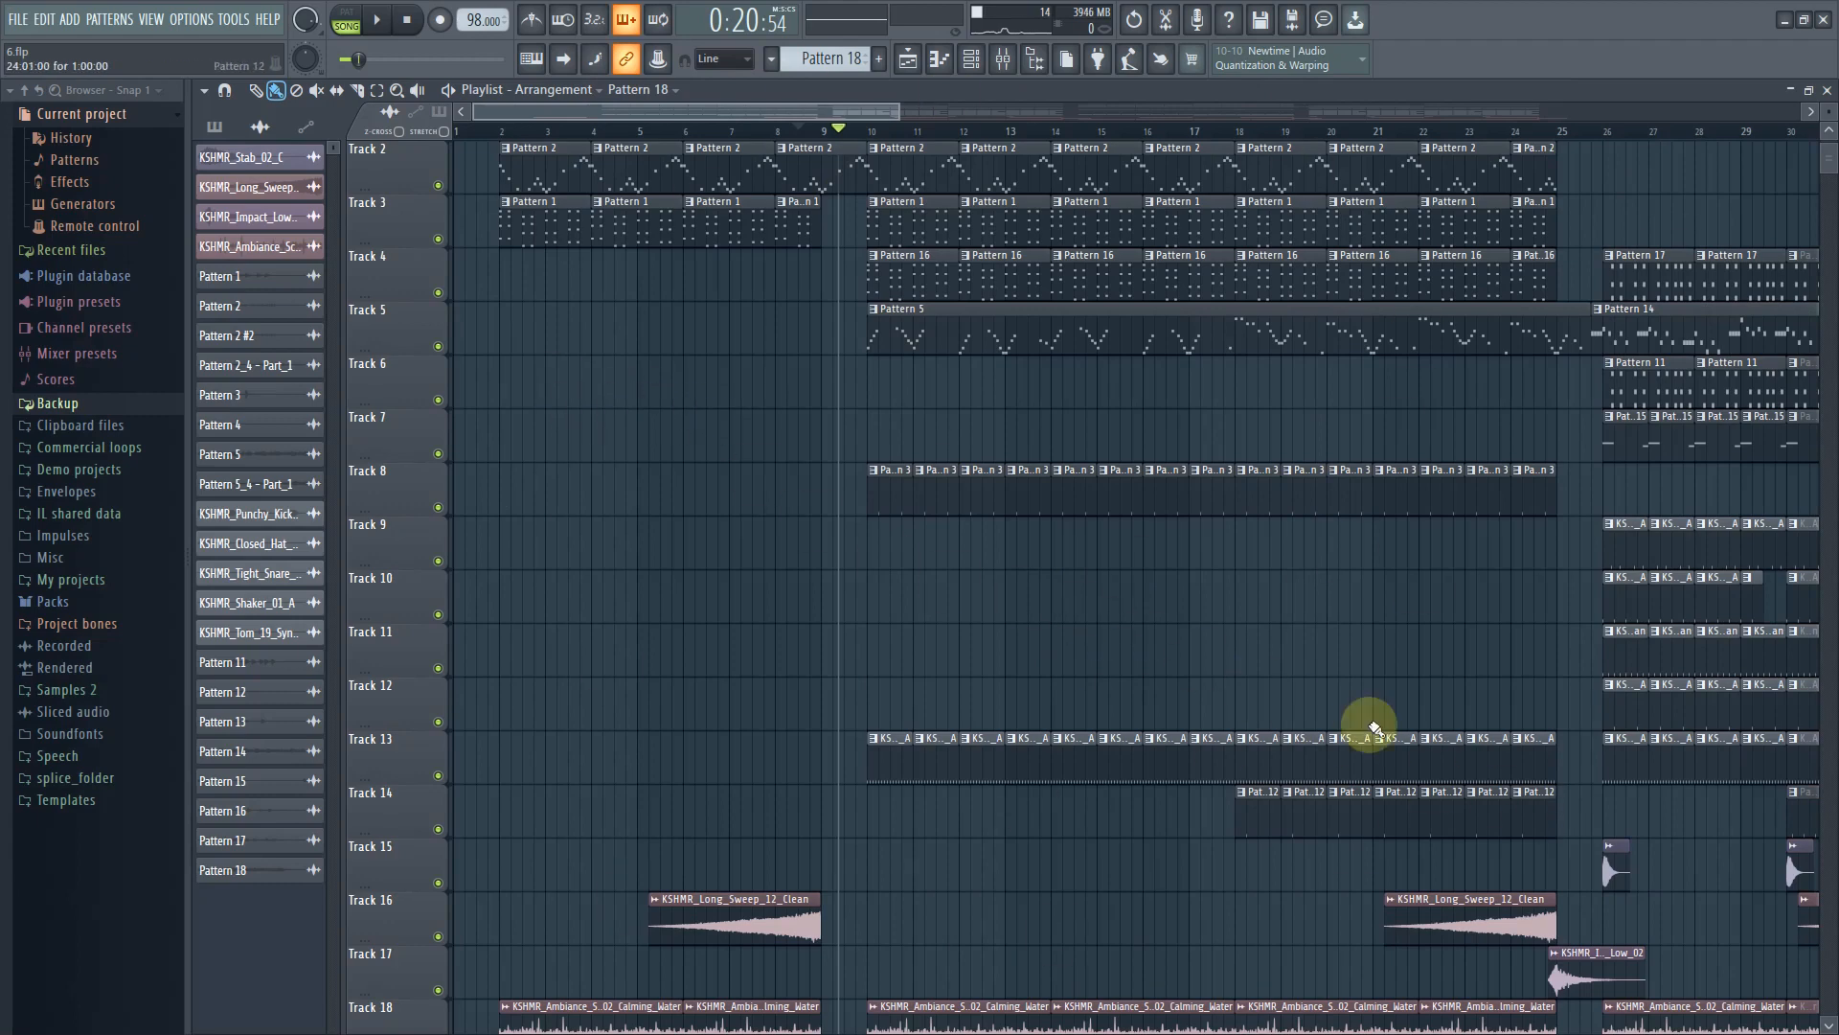
scroll(1053, 795, "down", 2)
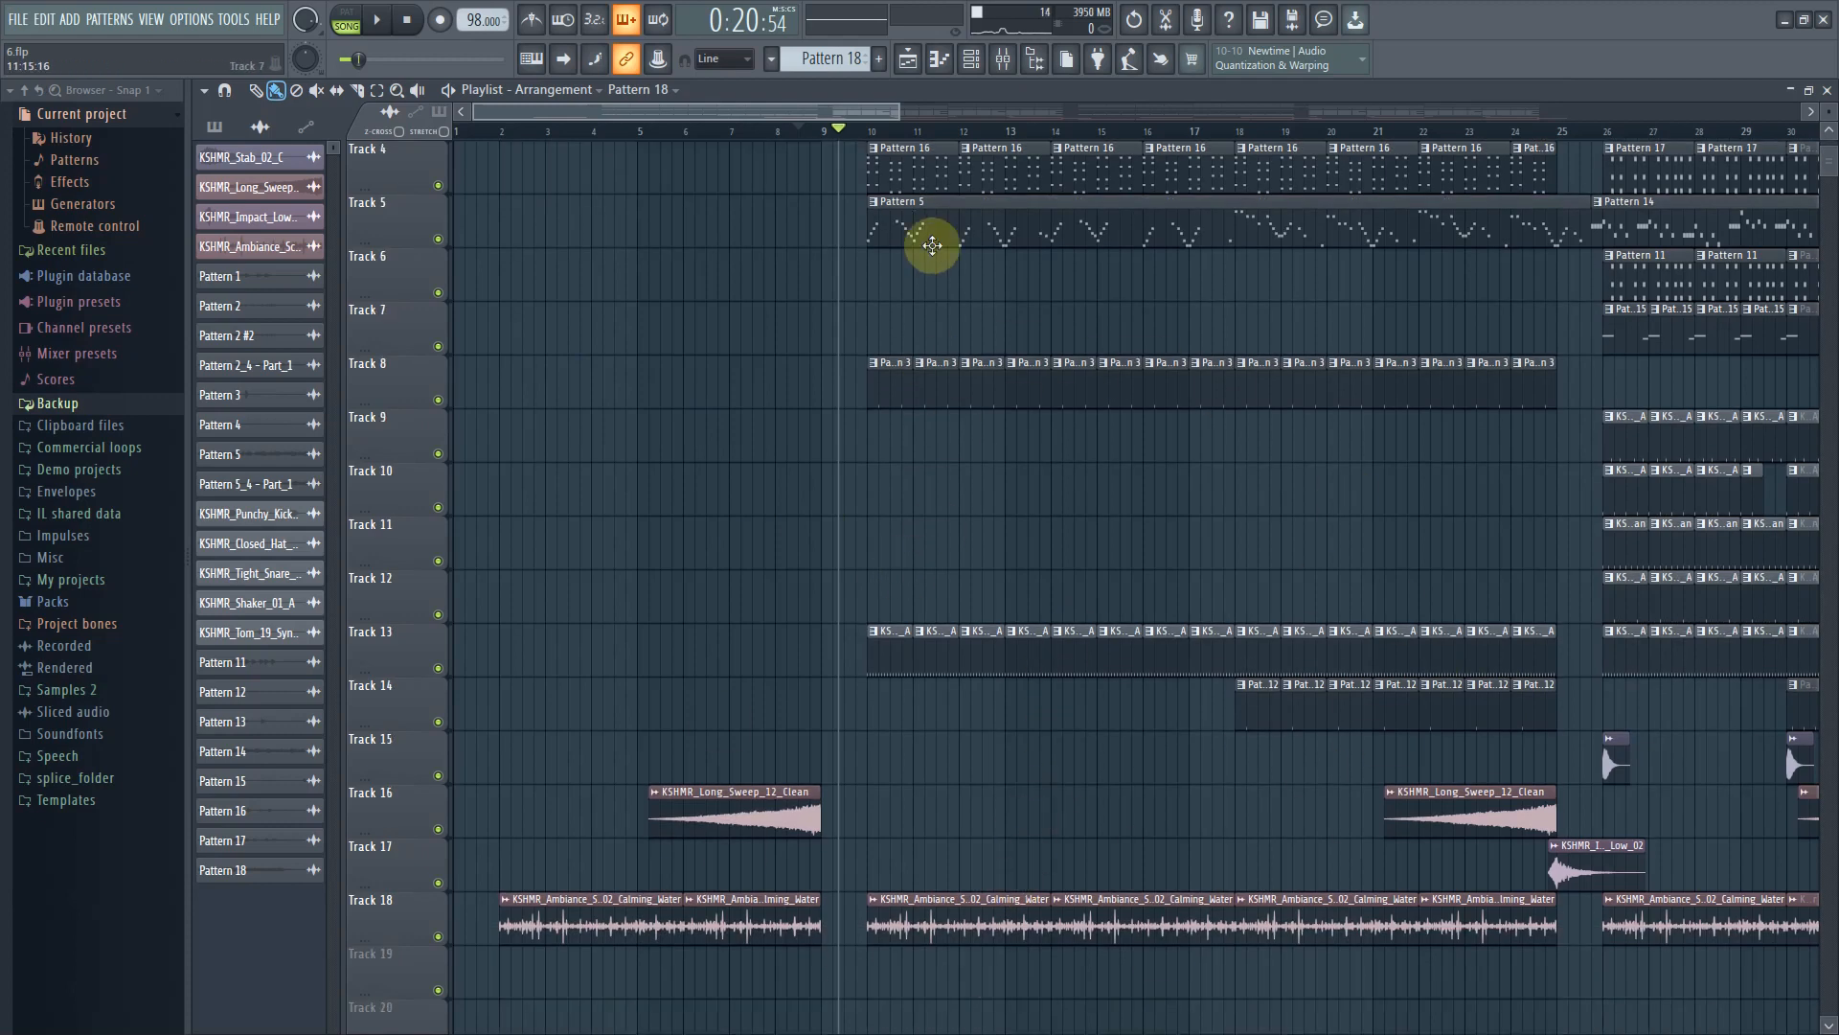
scroll(854, 699, "up", 3)
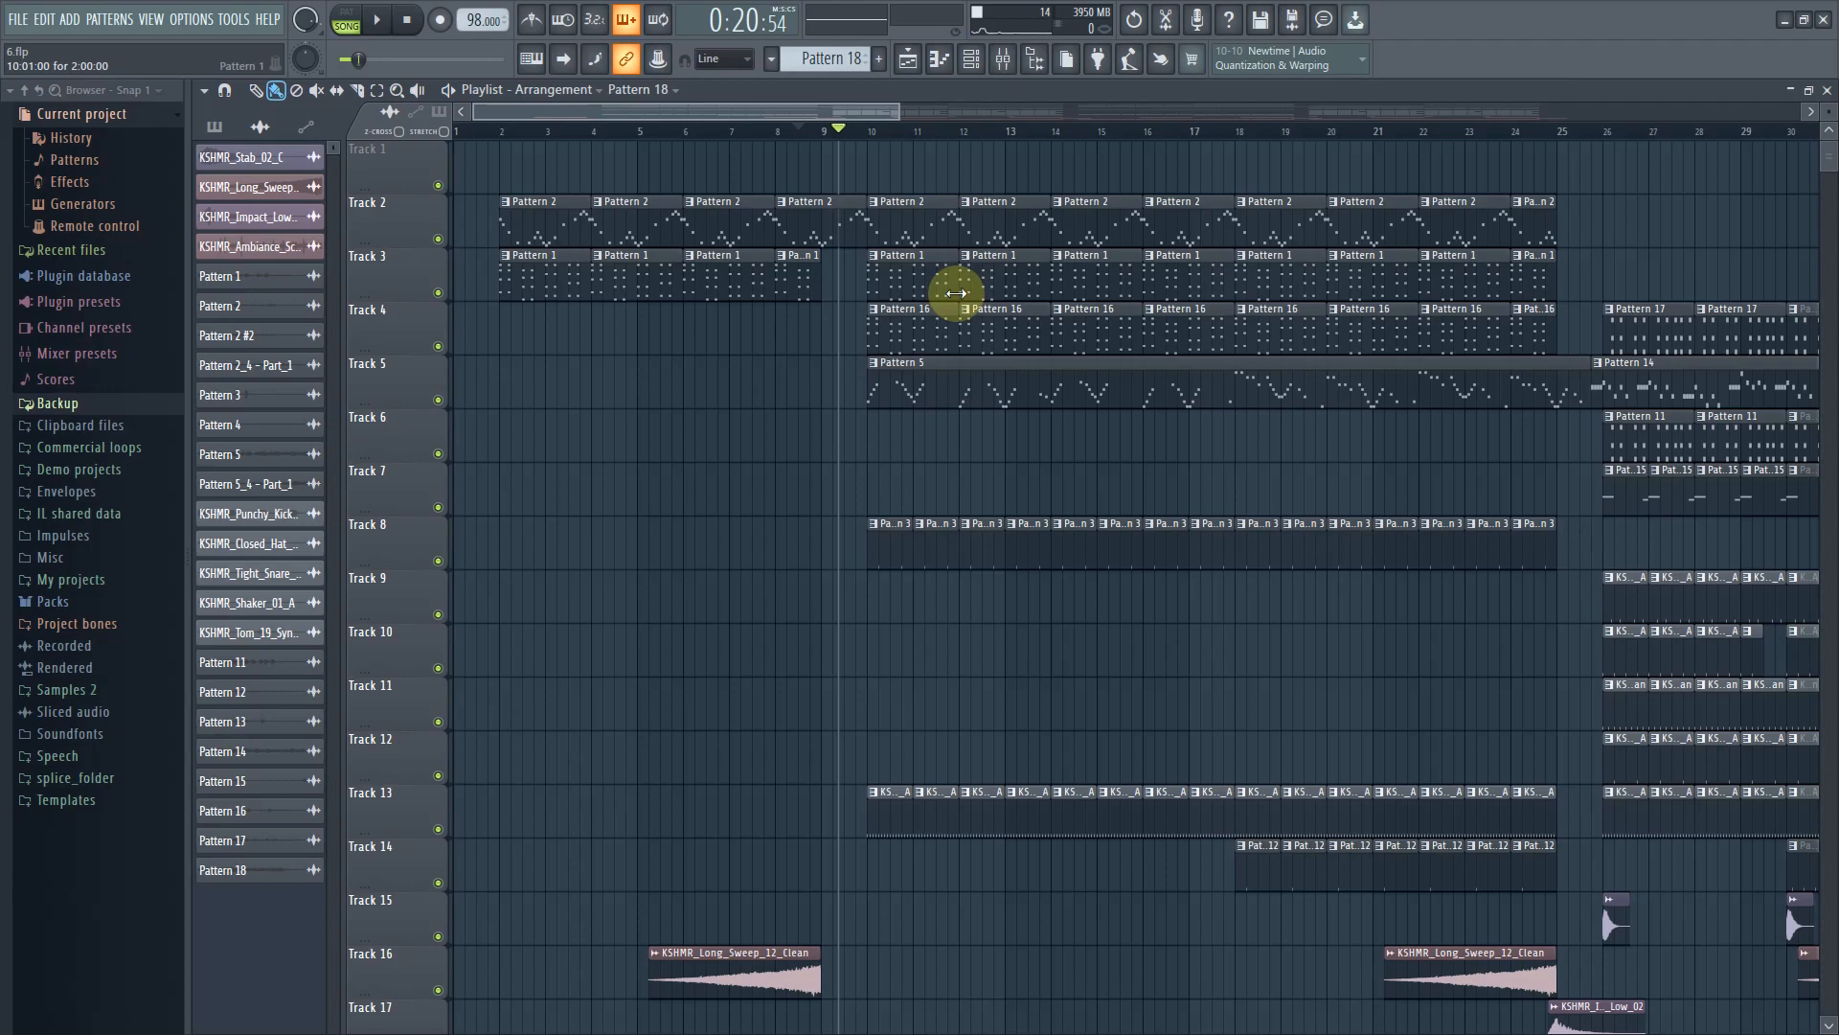
Select Pattern 2 from its playlist clip, reopen the channel rack and resume song playback
left_click(554, 223)
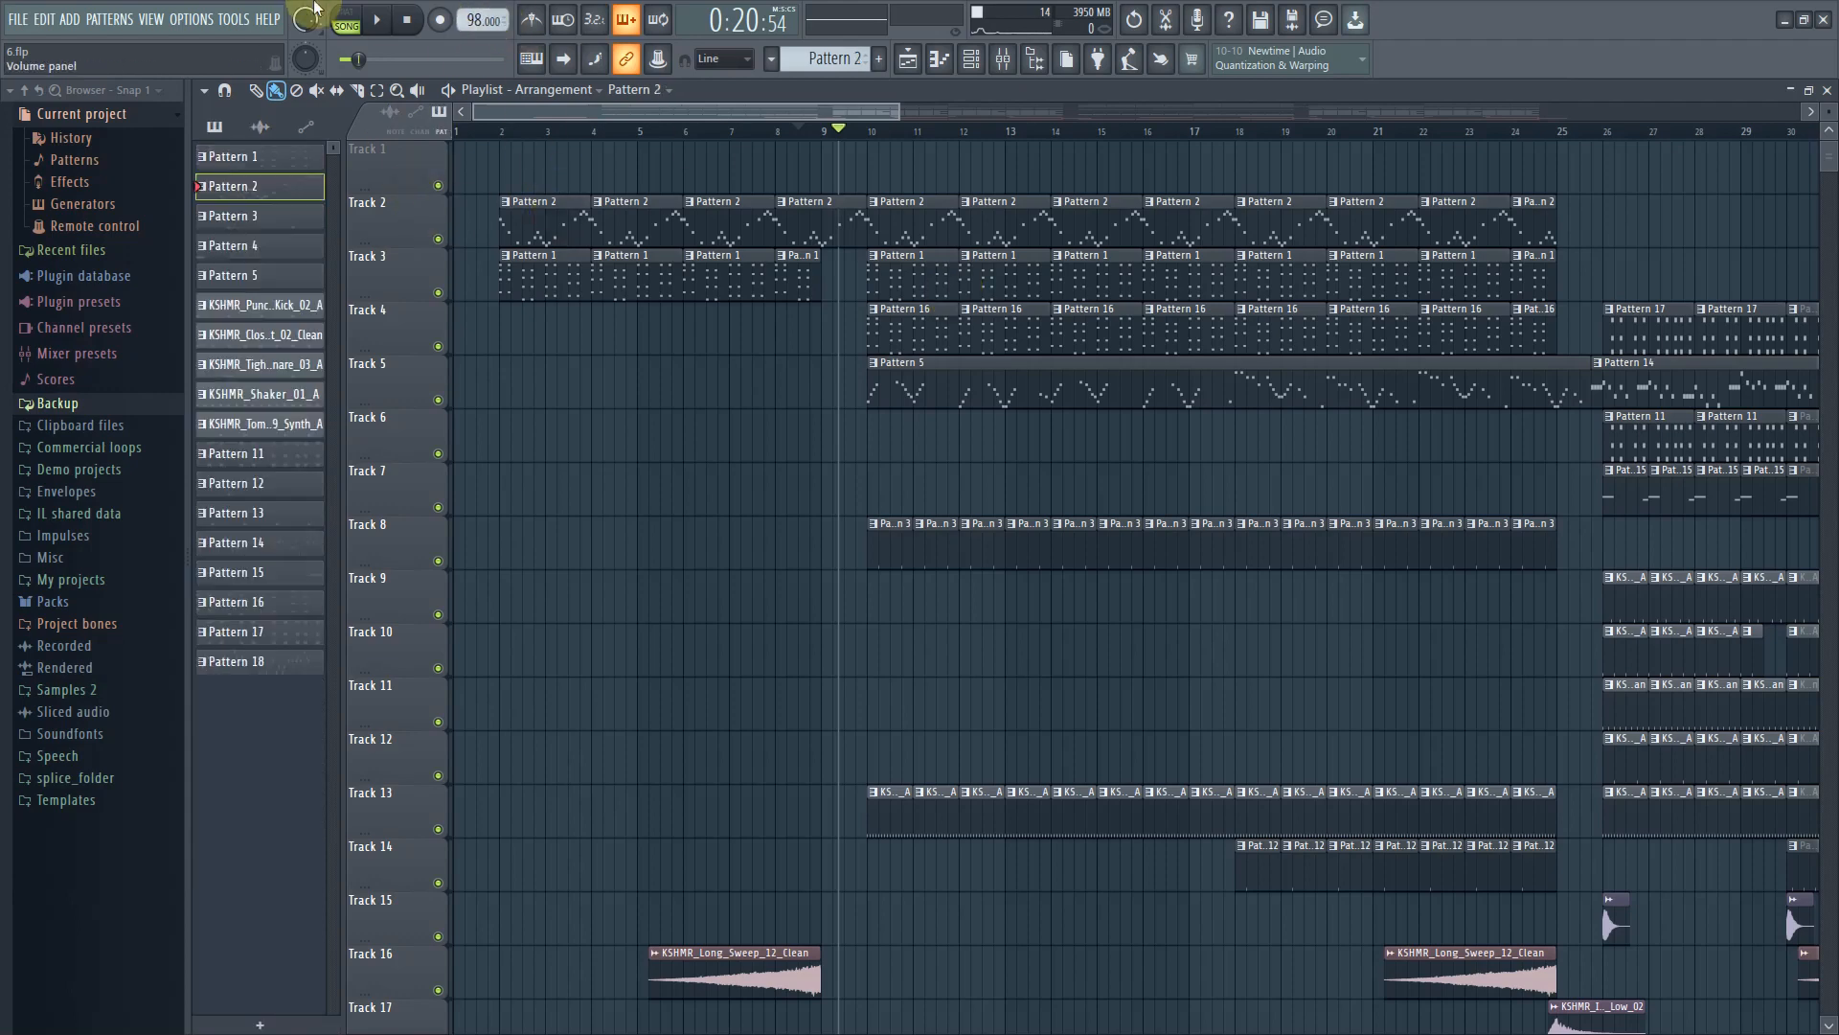
left_click(970, 67)
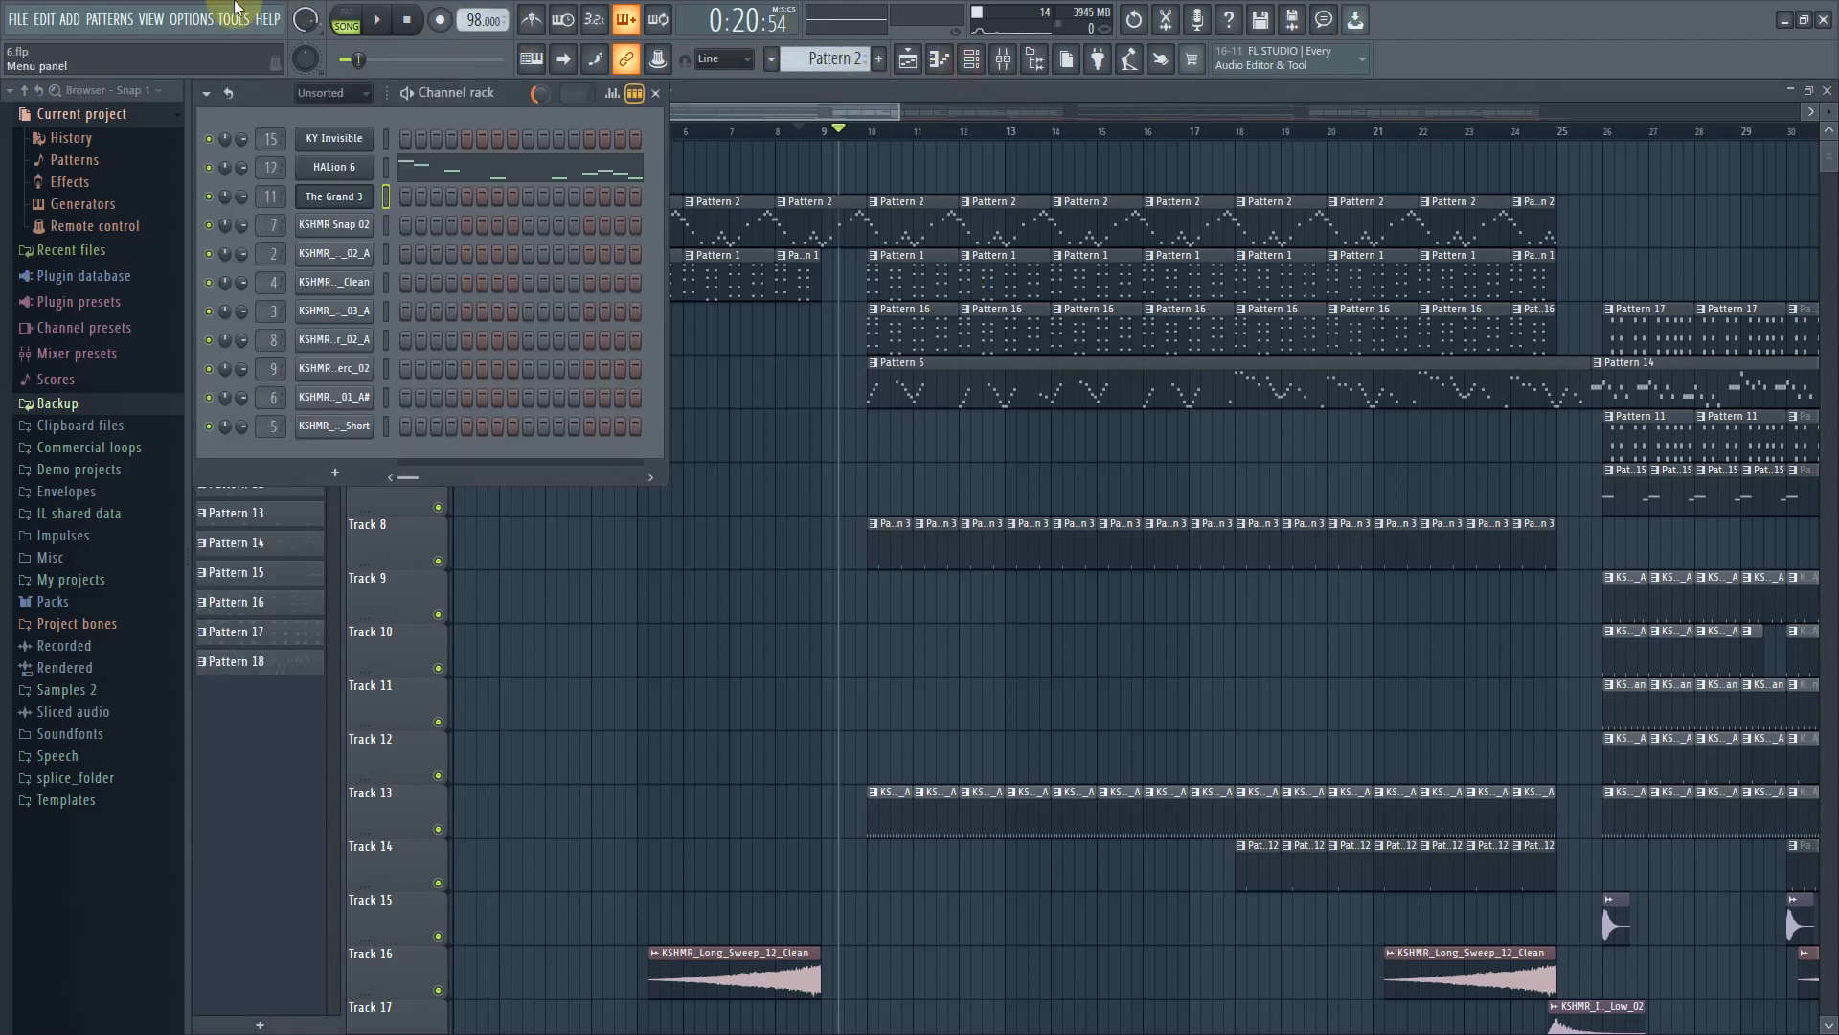
left_click(342, 23)
left_click(379, 21)
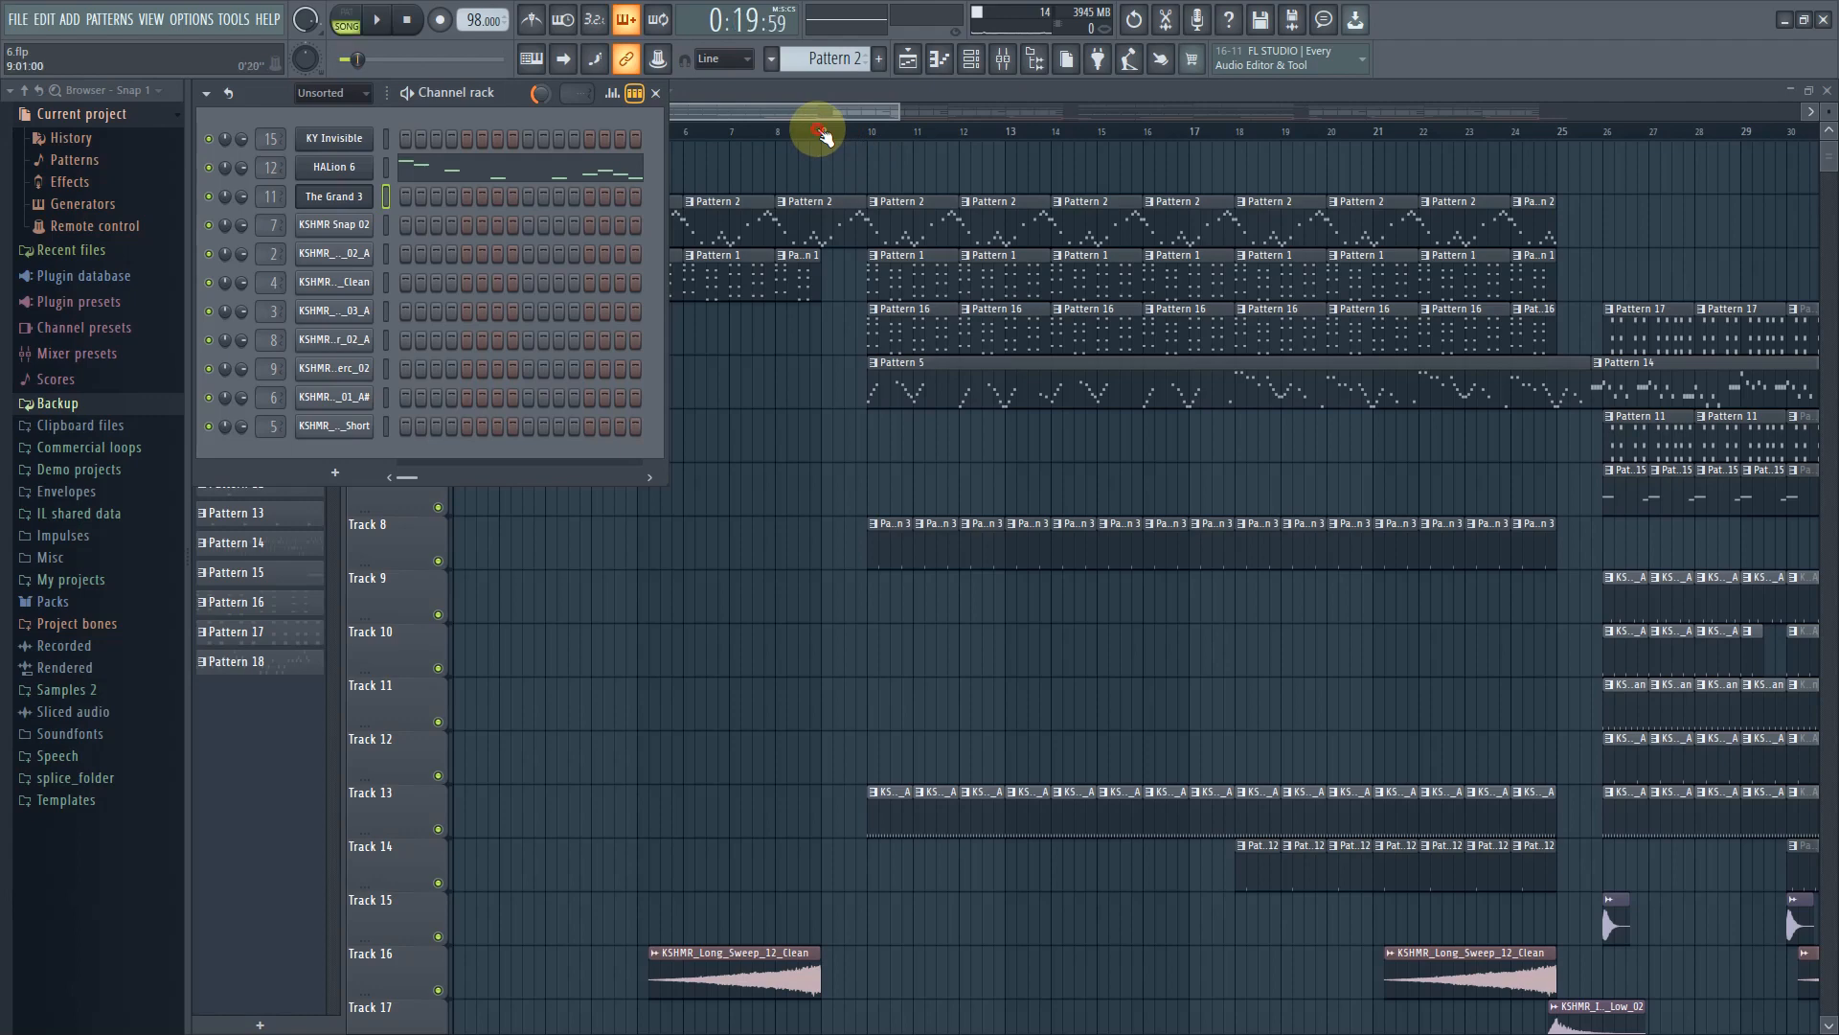
Bring the playlist forward and switch it to the Waves arrangement
left_click(821, 132)
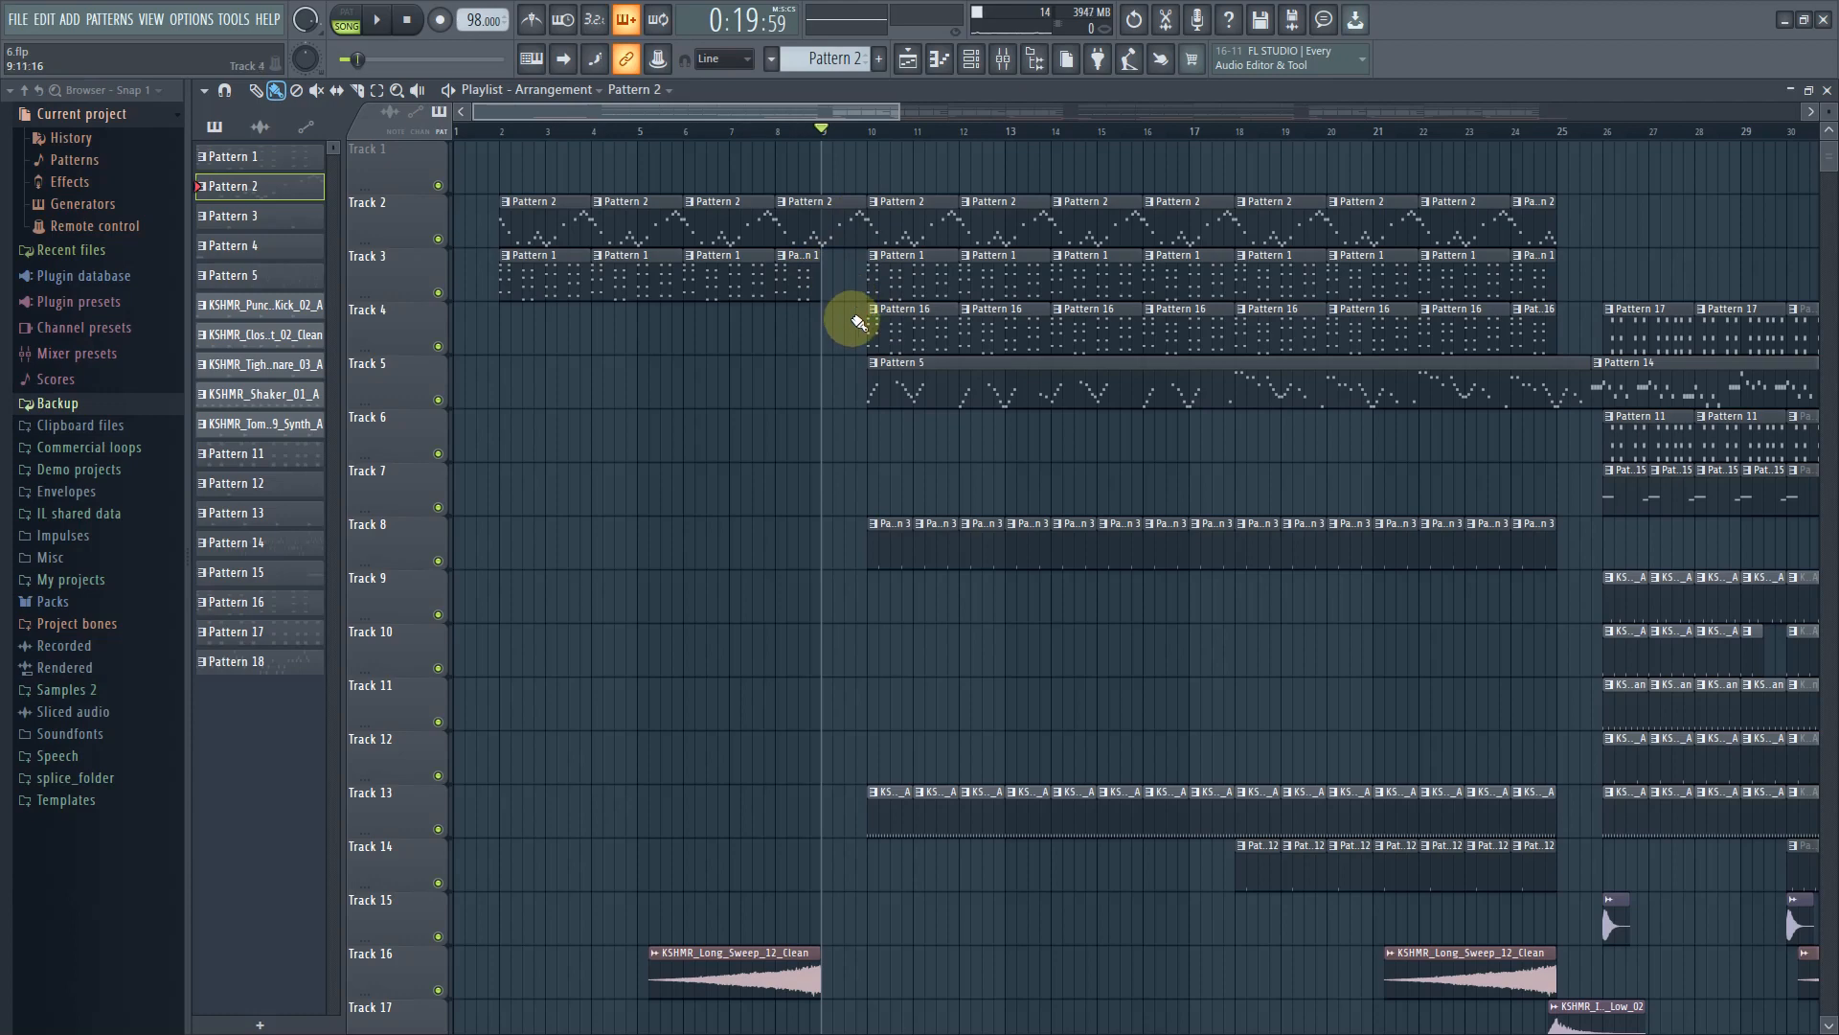
left_click(596, 92)
left_click(579, 149)
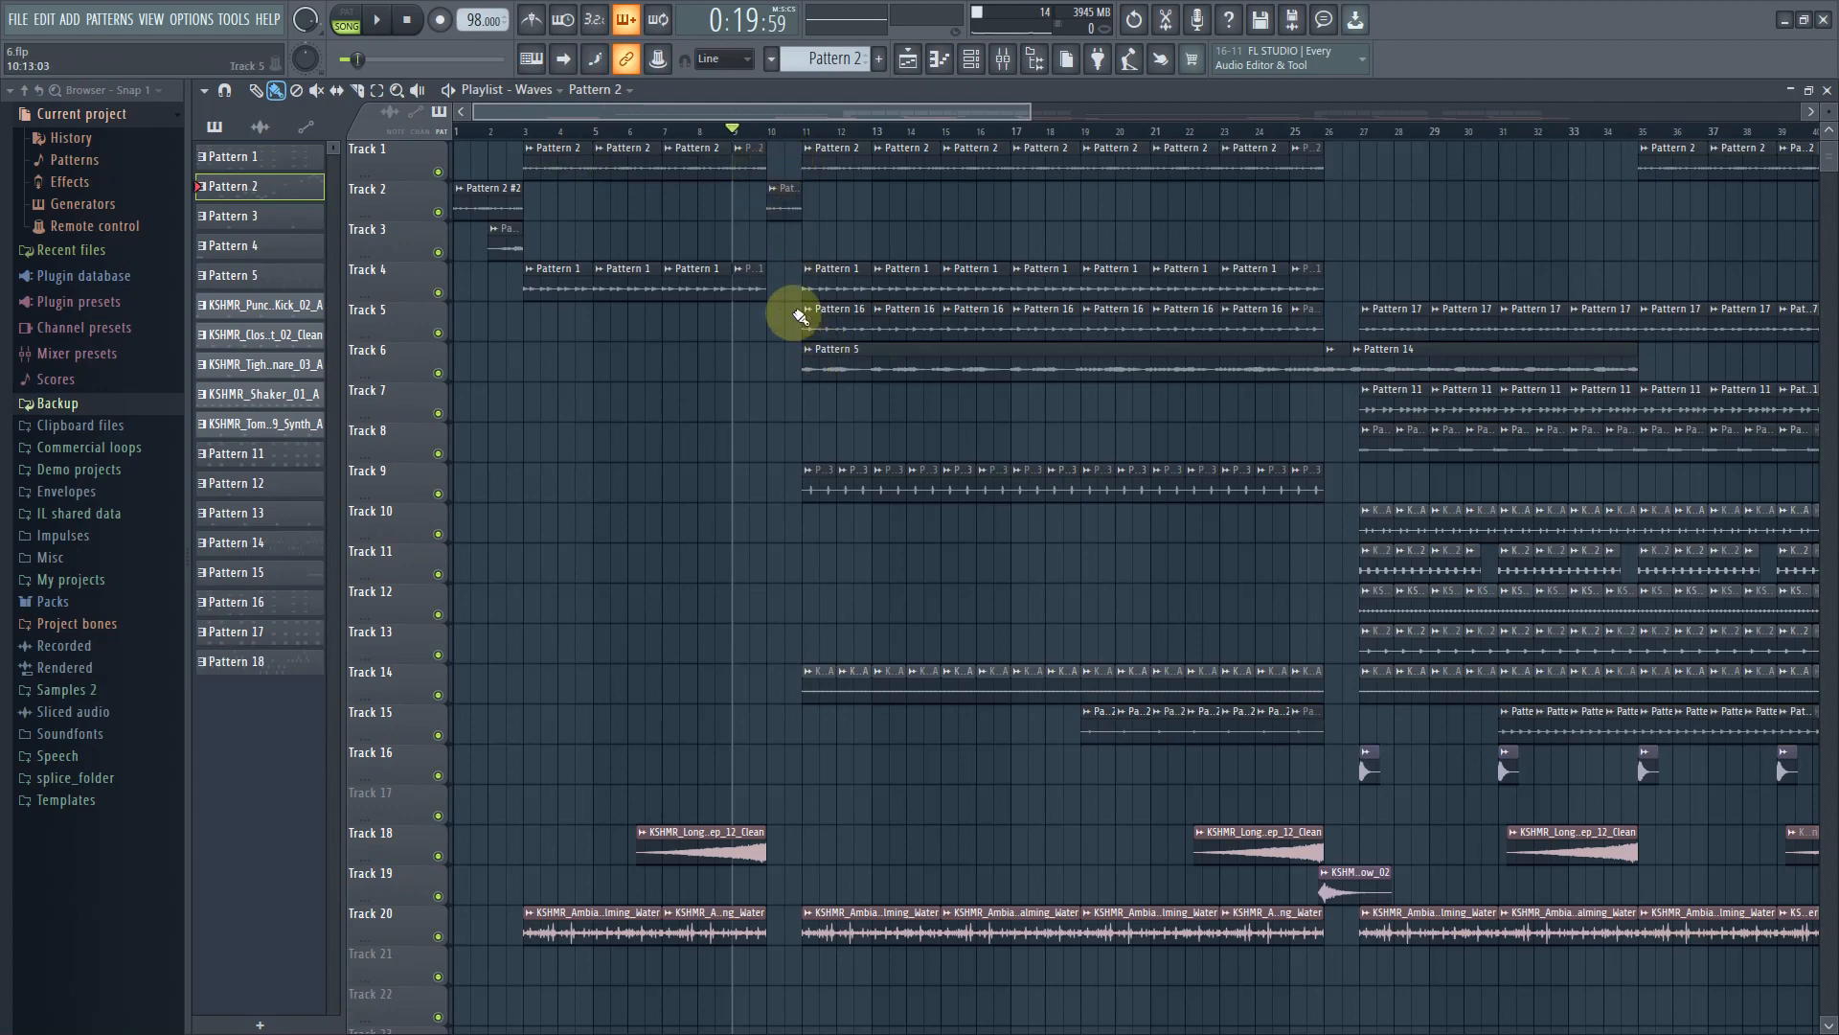
Play the Waves playlist from around bar 10 and stop playback
scroll(795, 307, "up", 5)
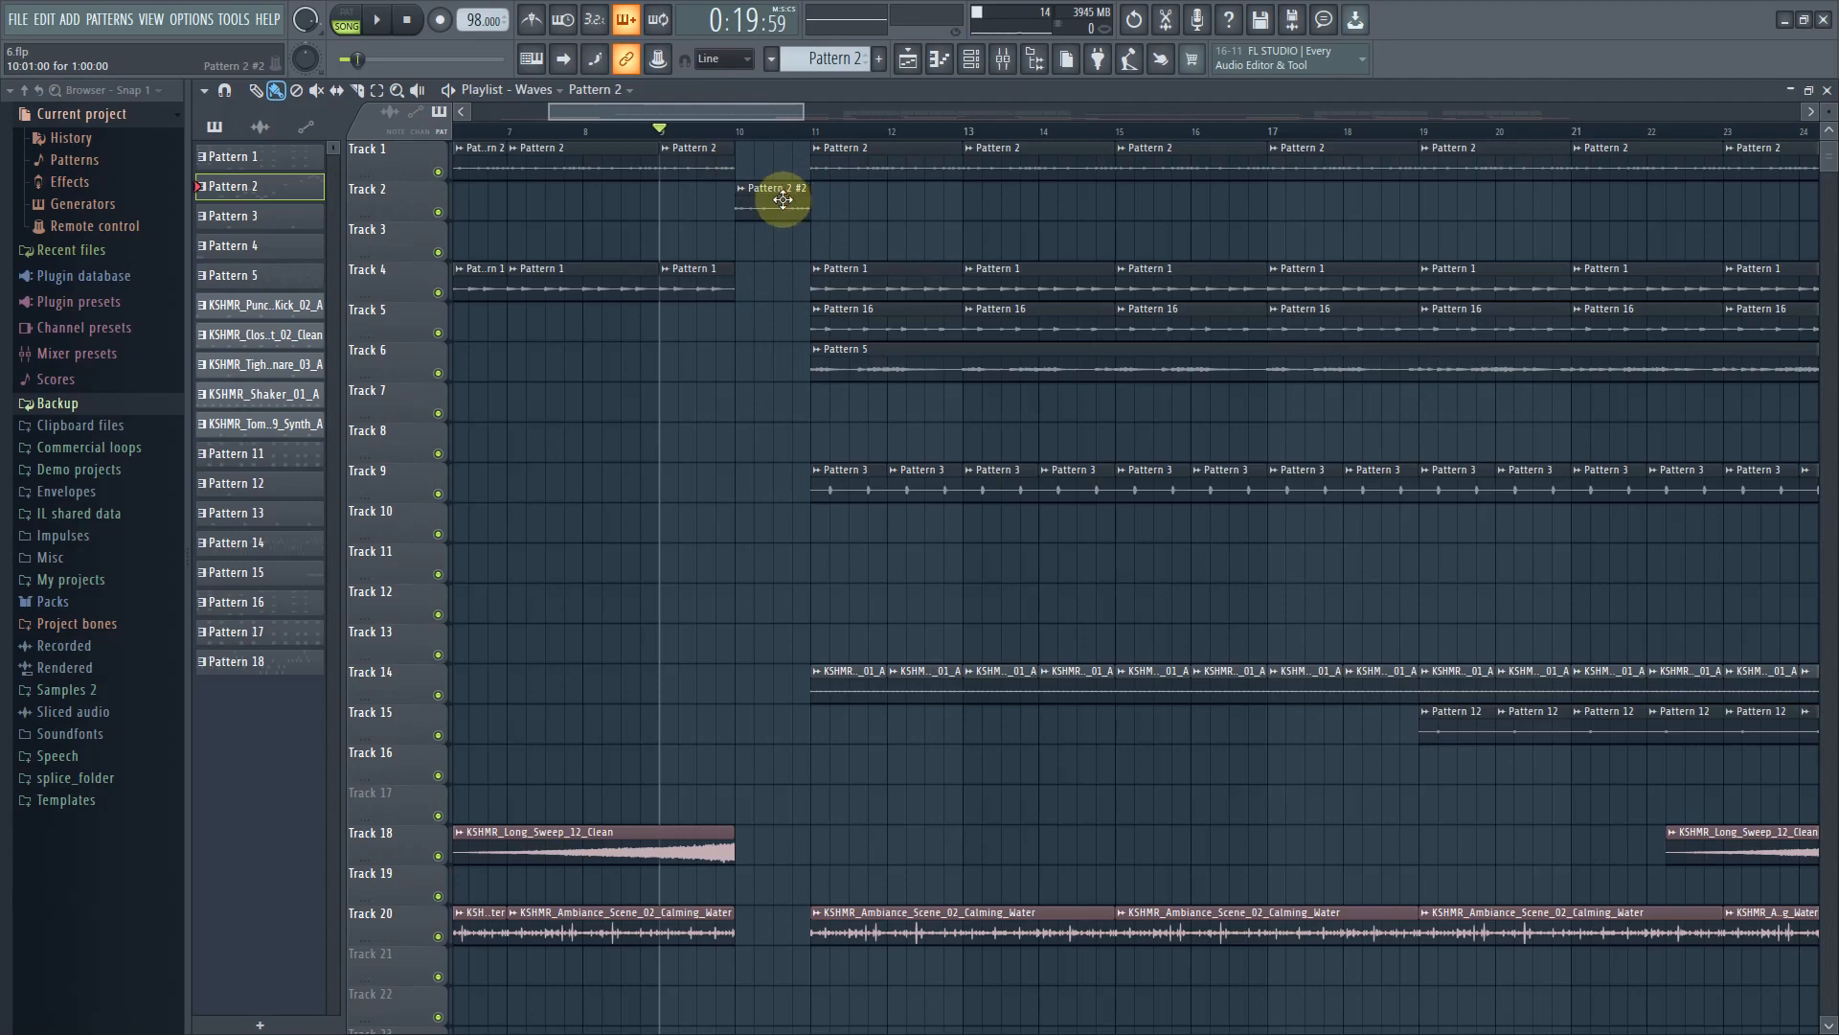
key("space")
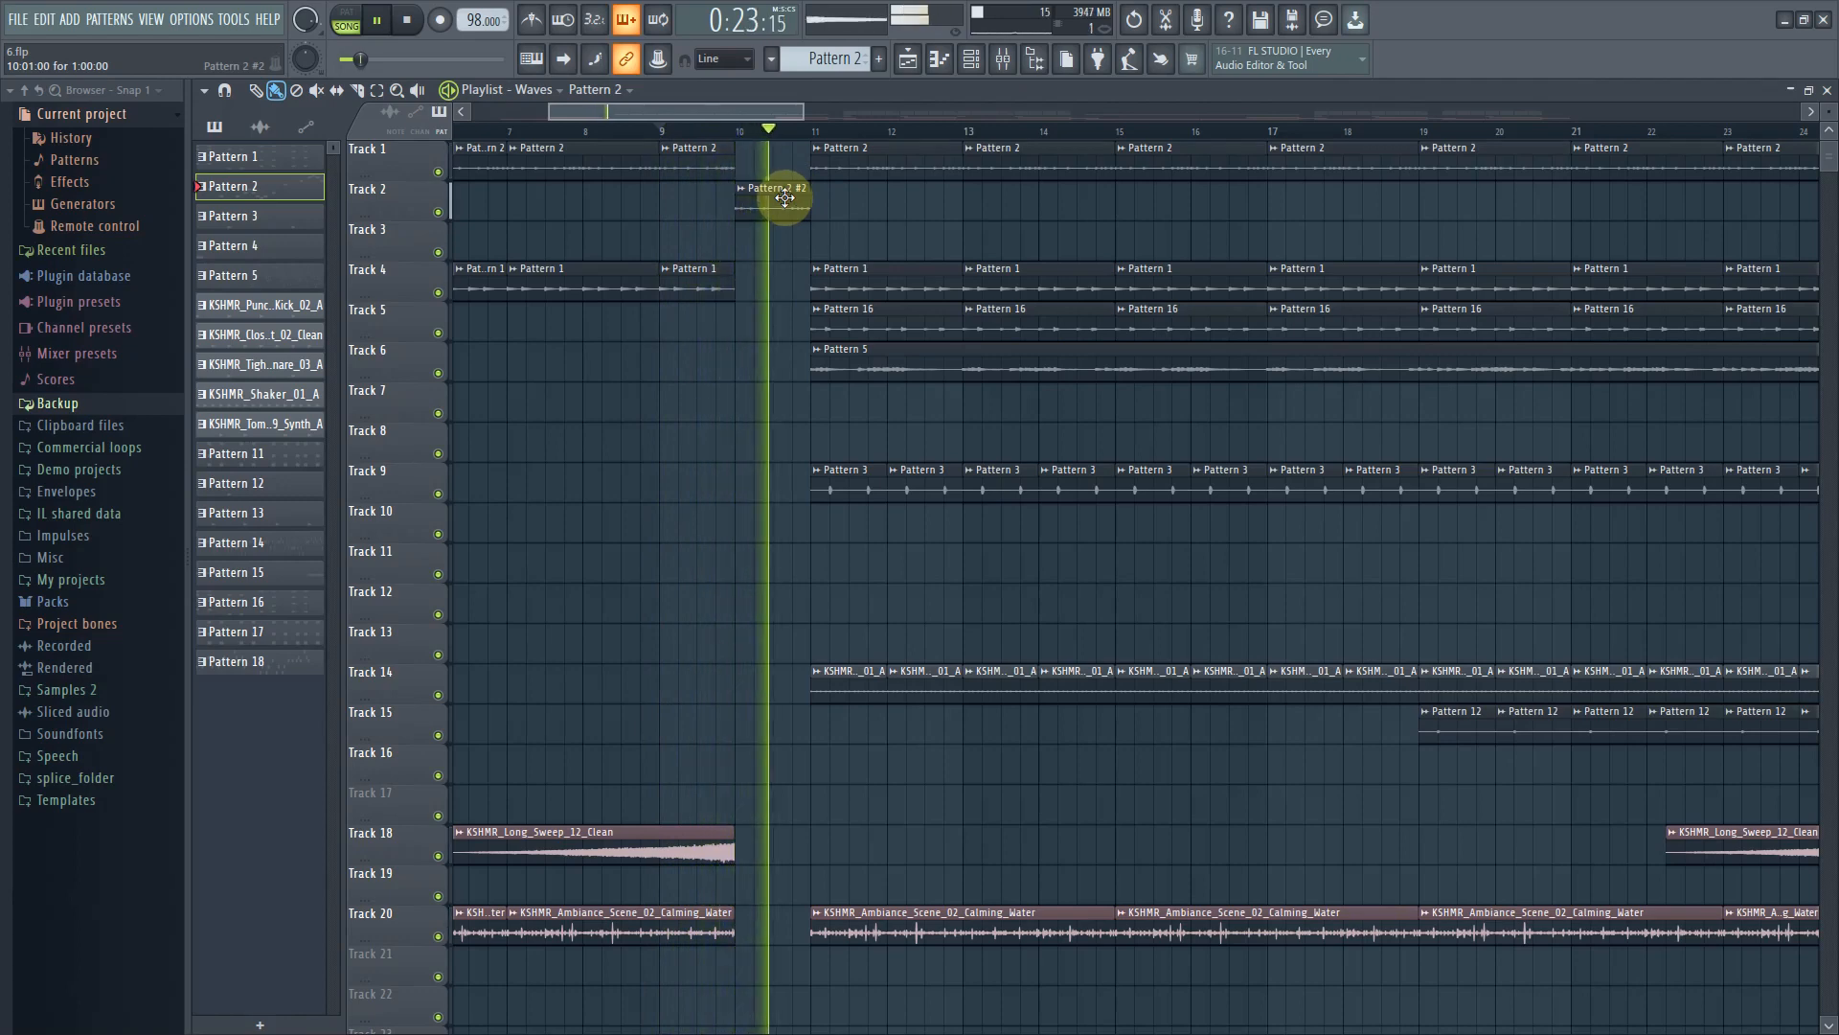
key("space")
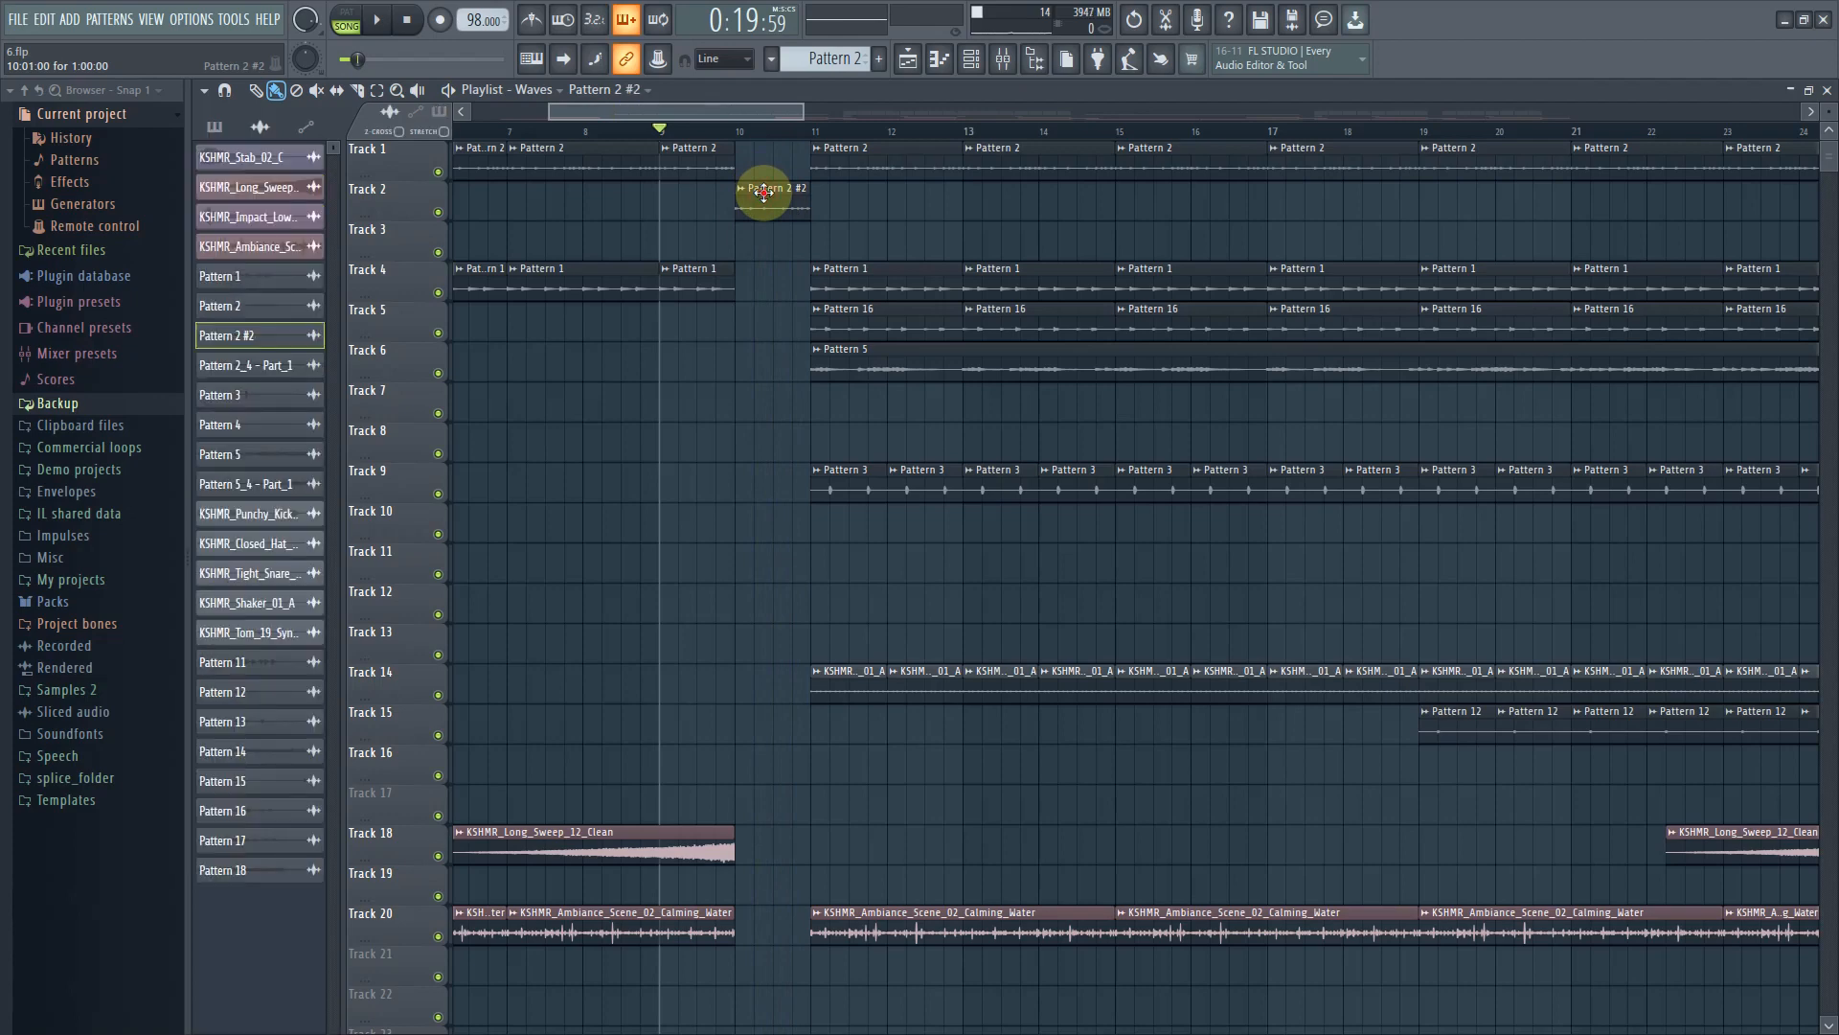
Open the Pattern 2 #2 audio clip's properties on Track 2 and close them again
double_click(764, 191)
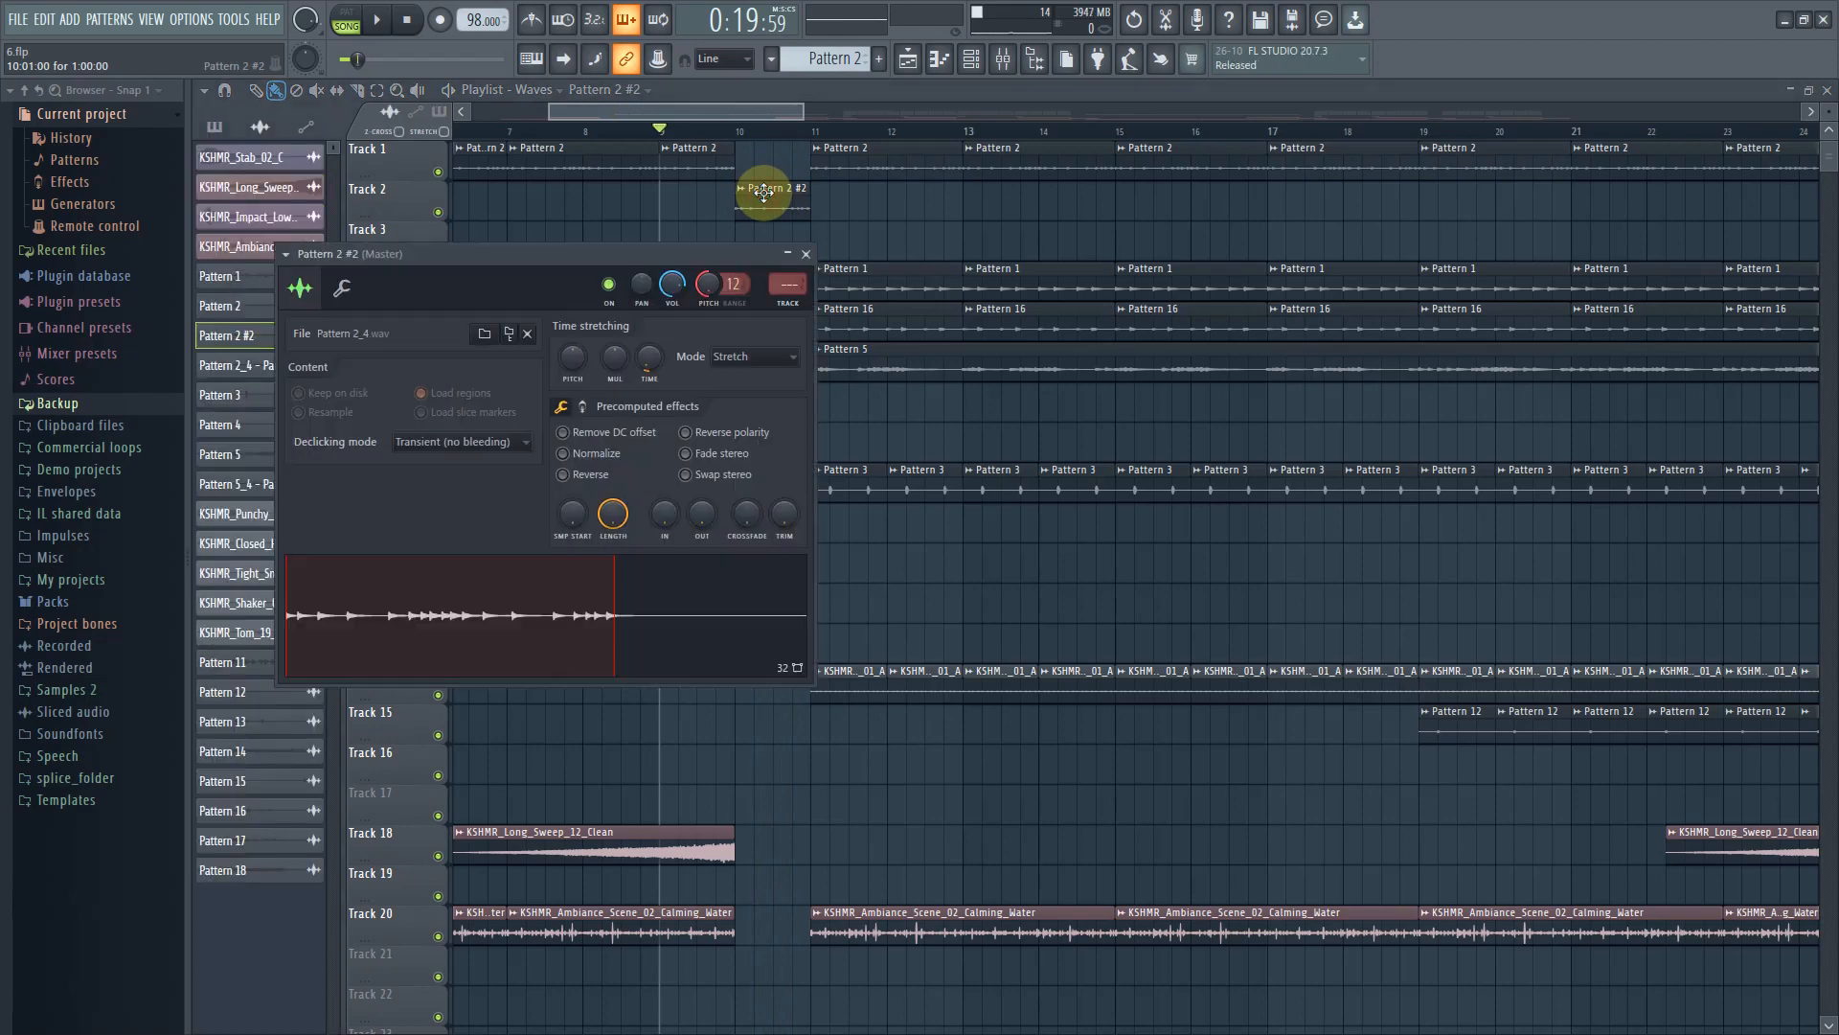
left_click(739, 115)
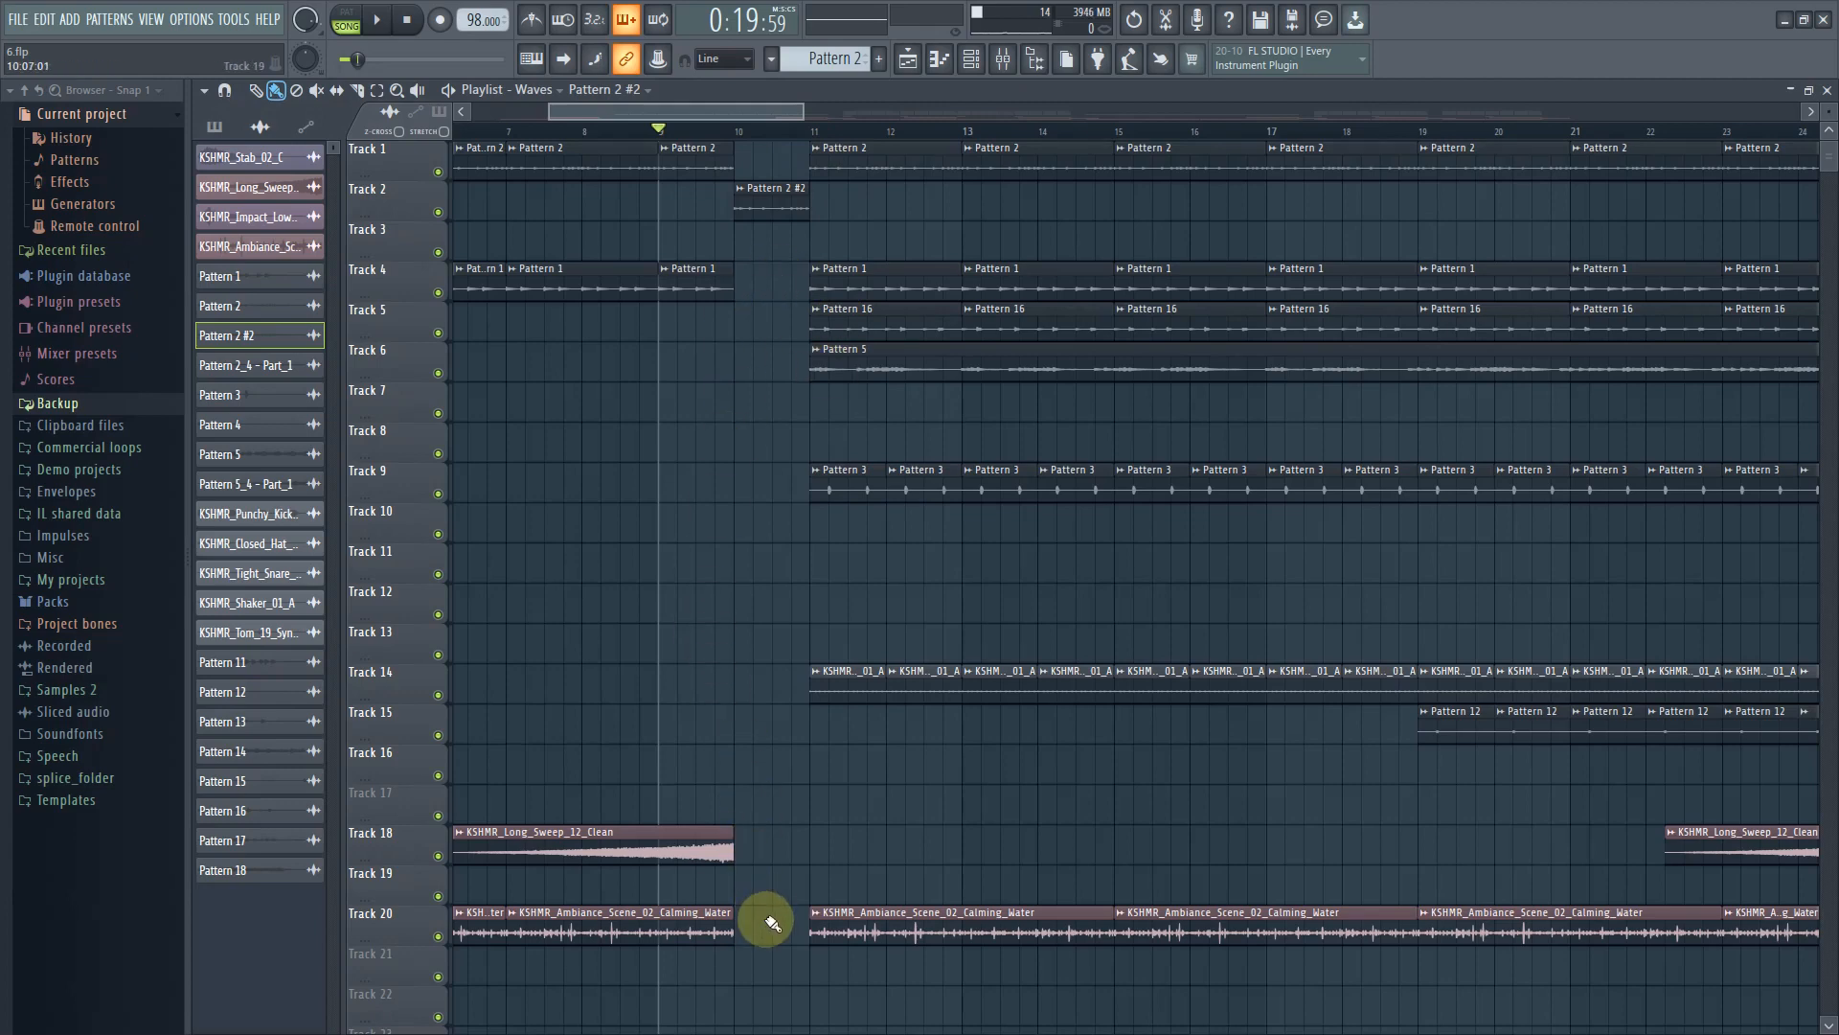
scroll(773, 898, "down", 2)
scroll(773, 898, "up", 2)
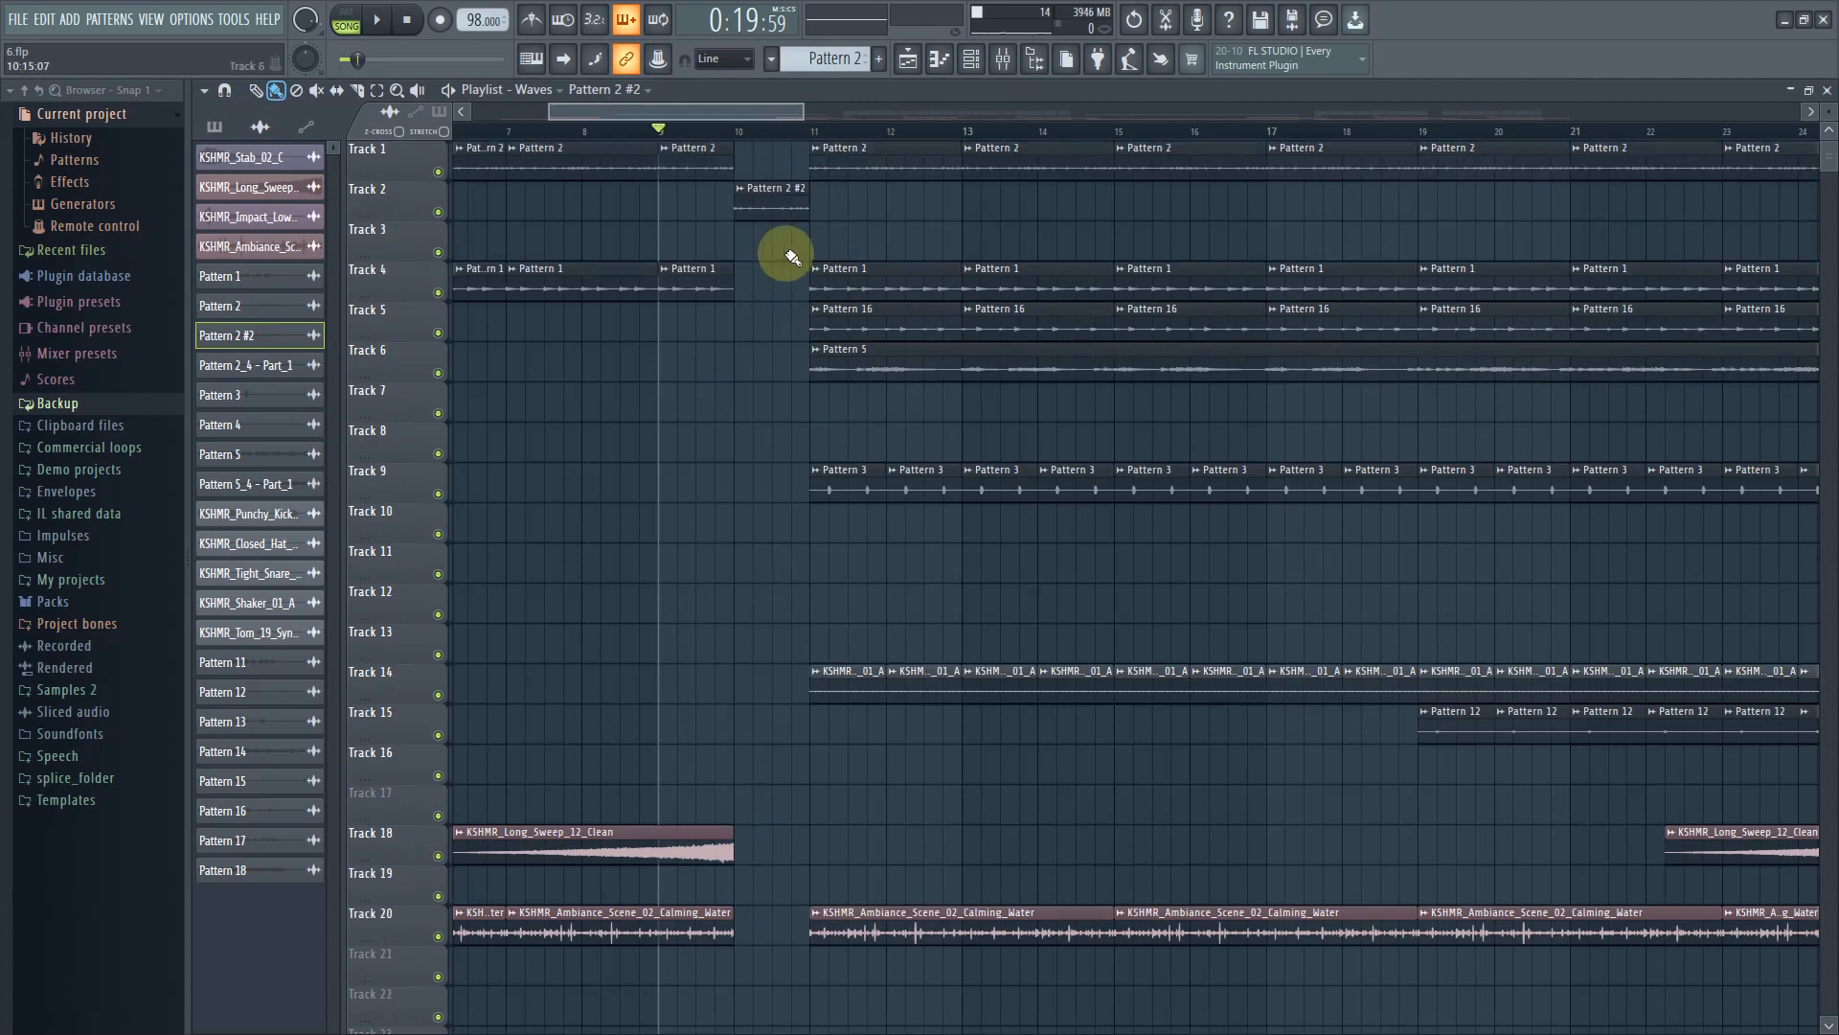
Open the channel rack, filter it to Unsorted channels, and return to the playlist
left_click(972, 61)
left_click(364, 93)
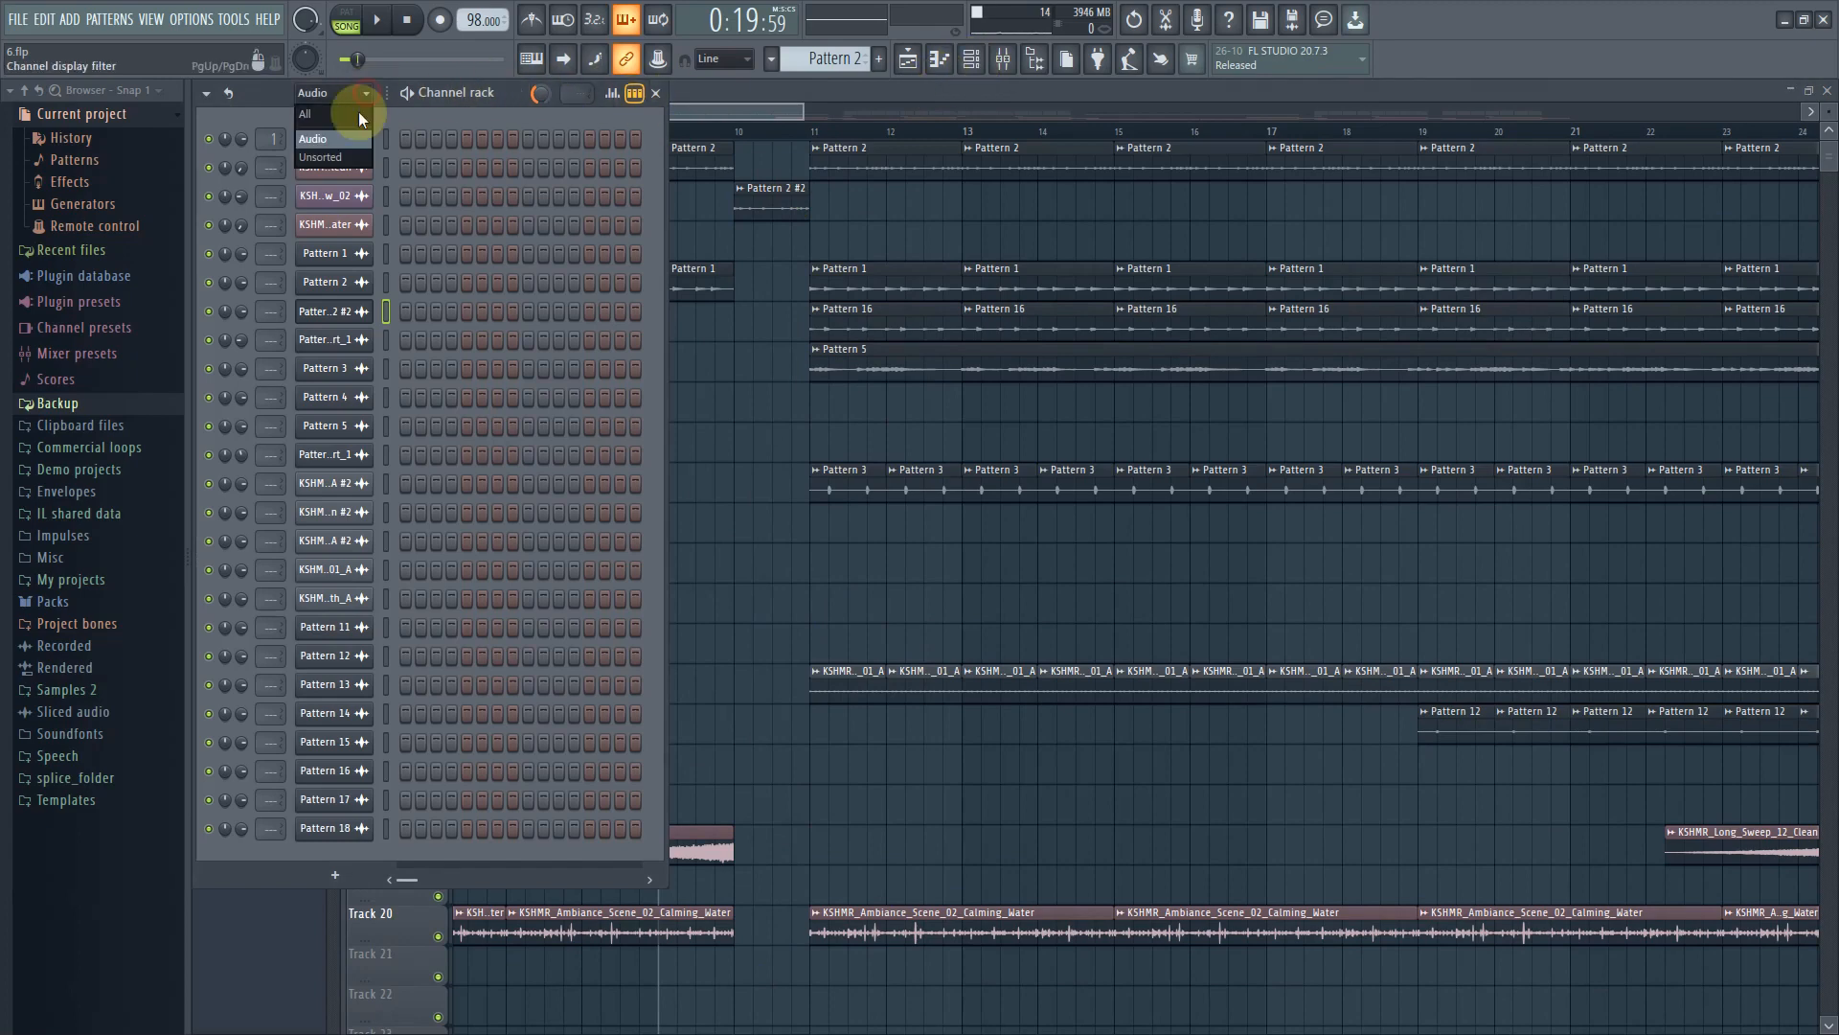
left_click(349, 155)
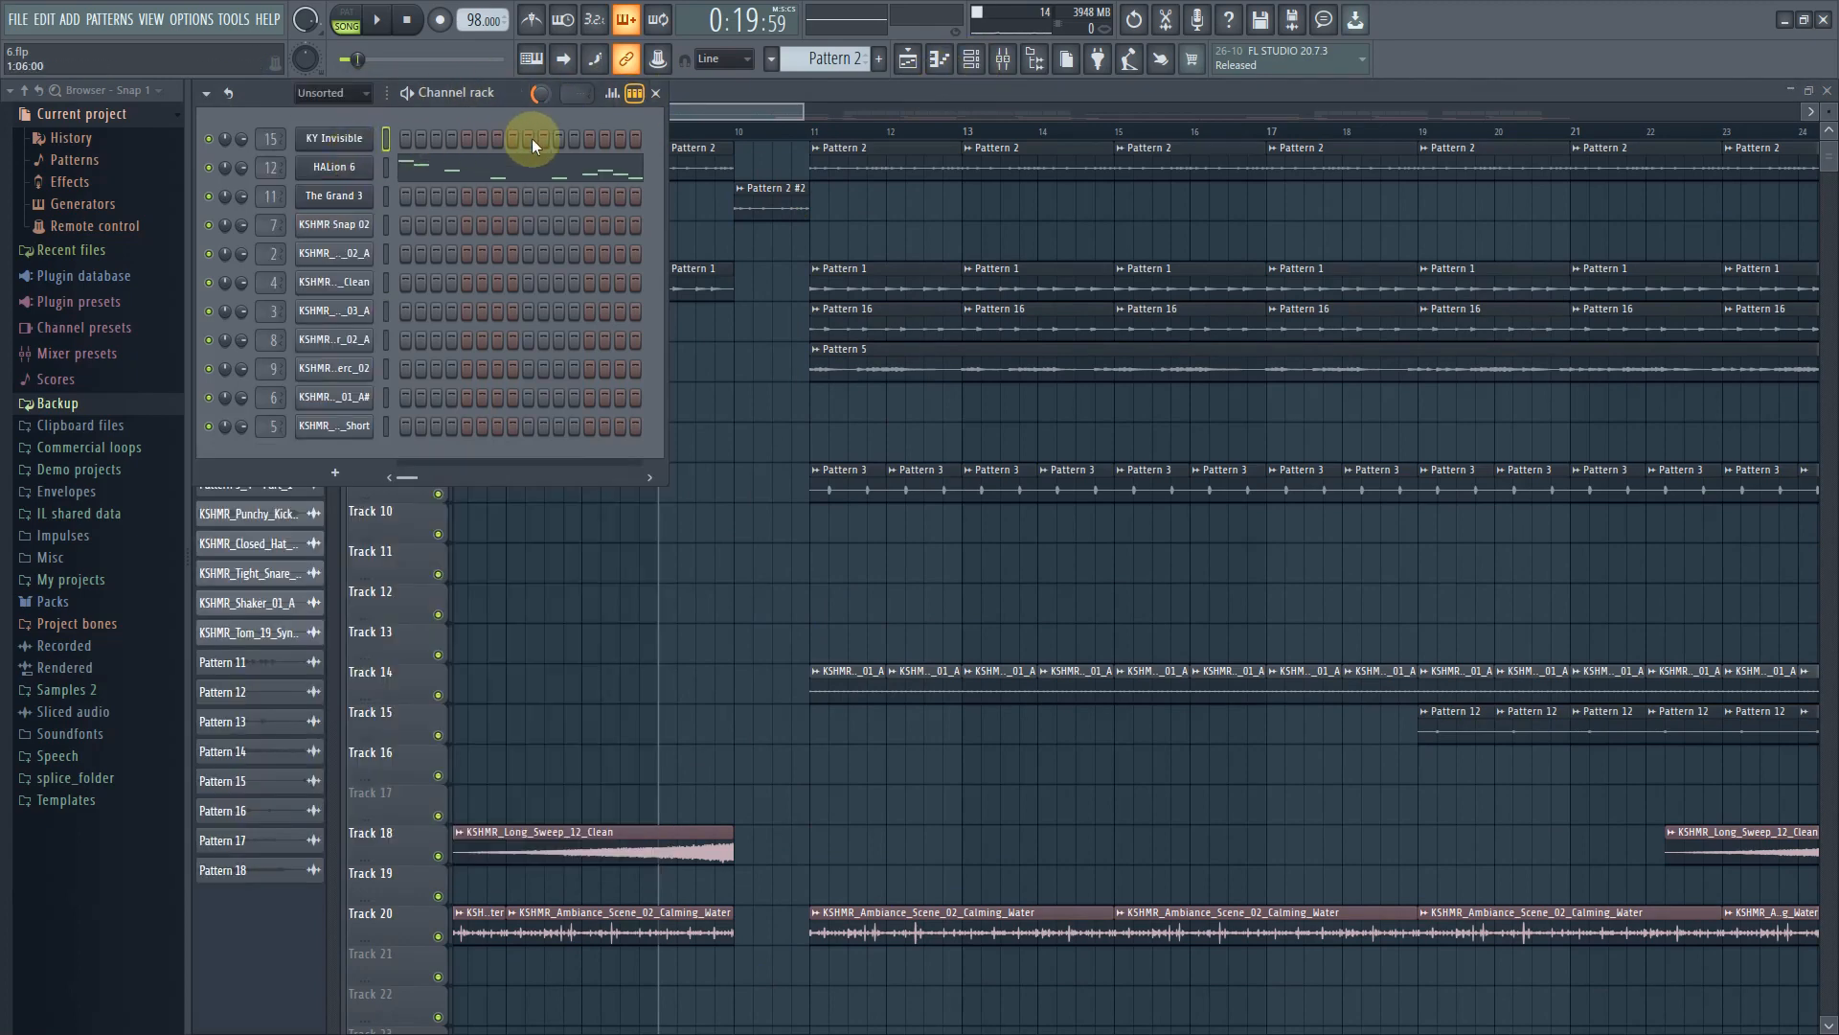
left_click(749, 116)
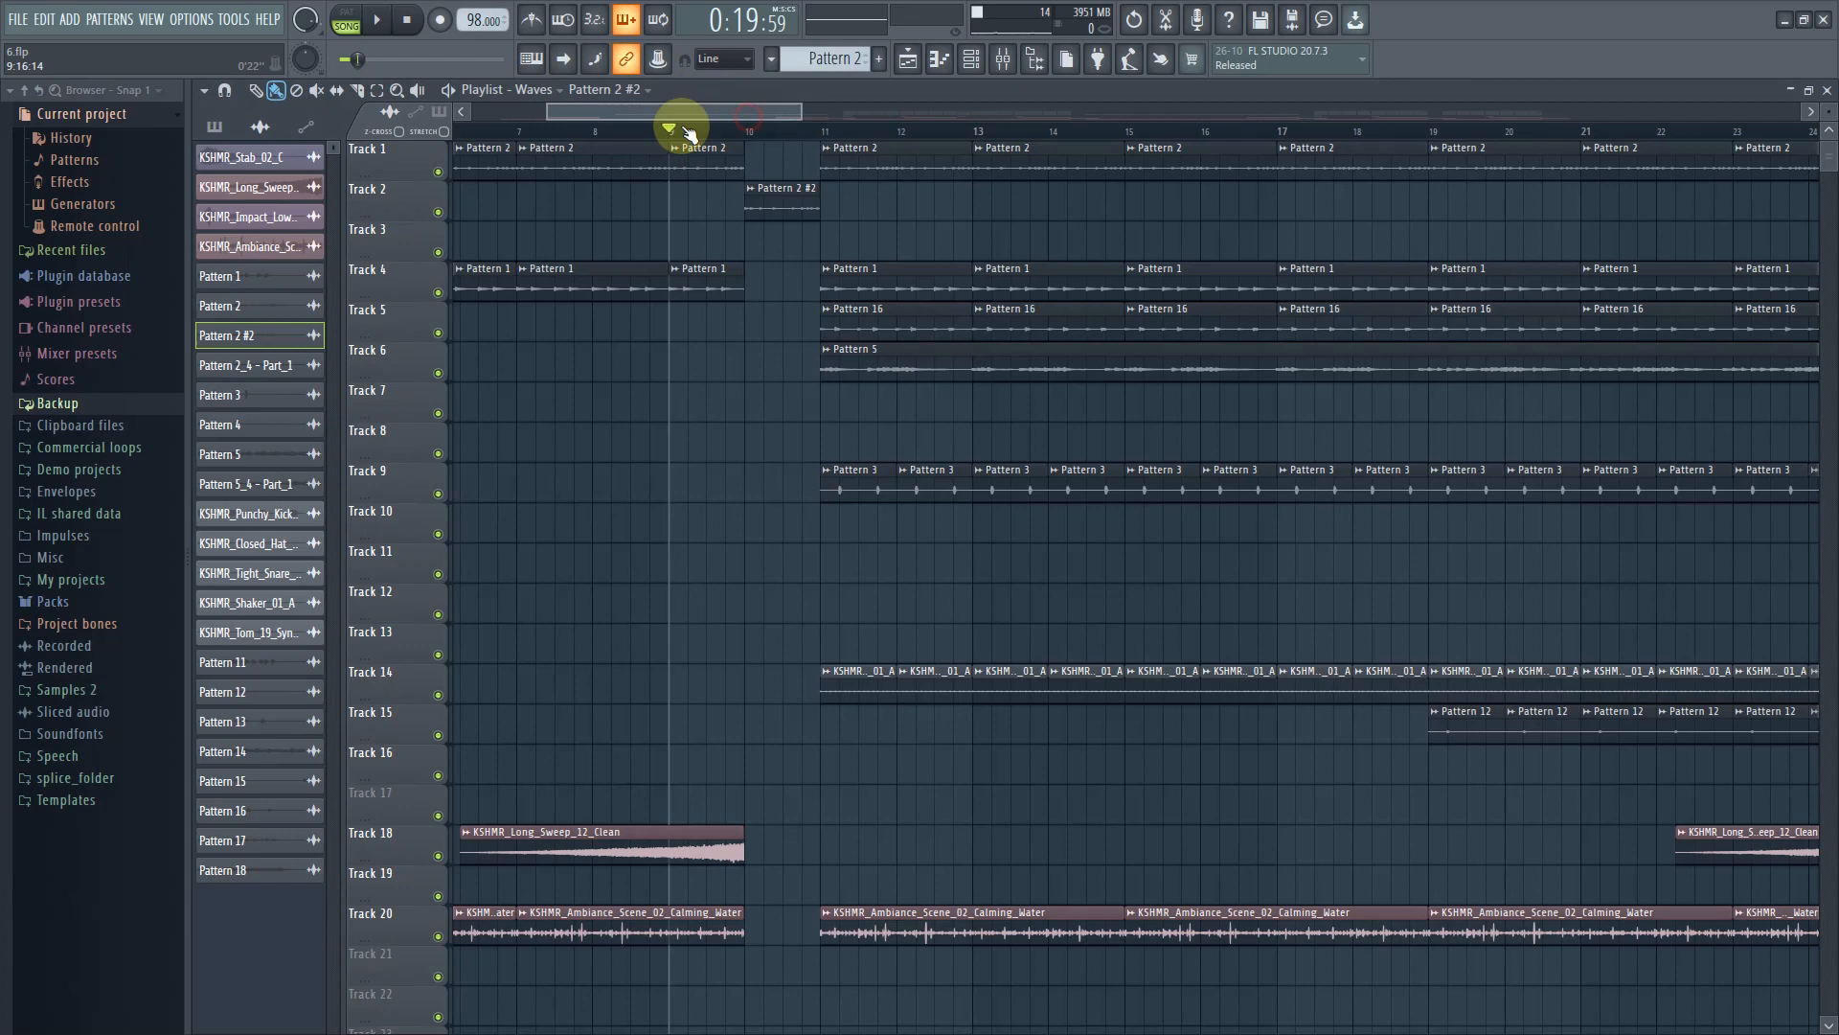
Switch the playlist back to the Arrangement and select the Pattern 2 clip on Track 2
left_click(532, 96)
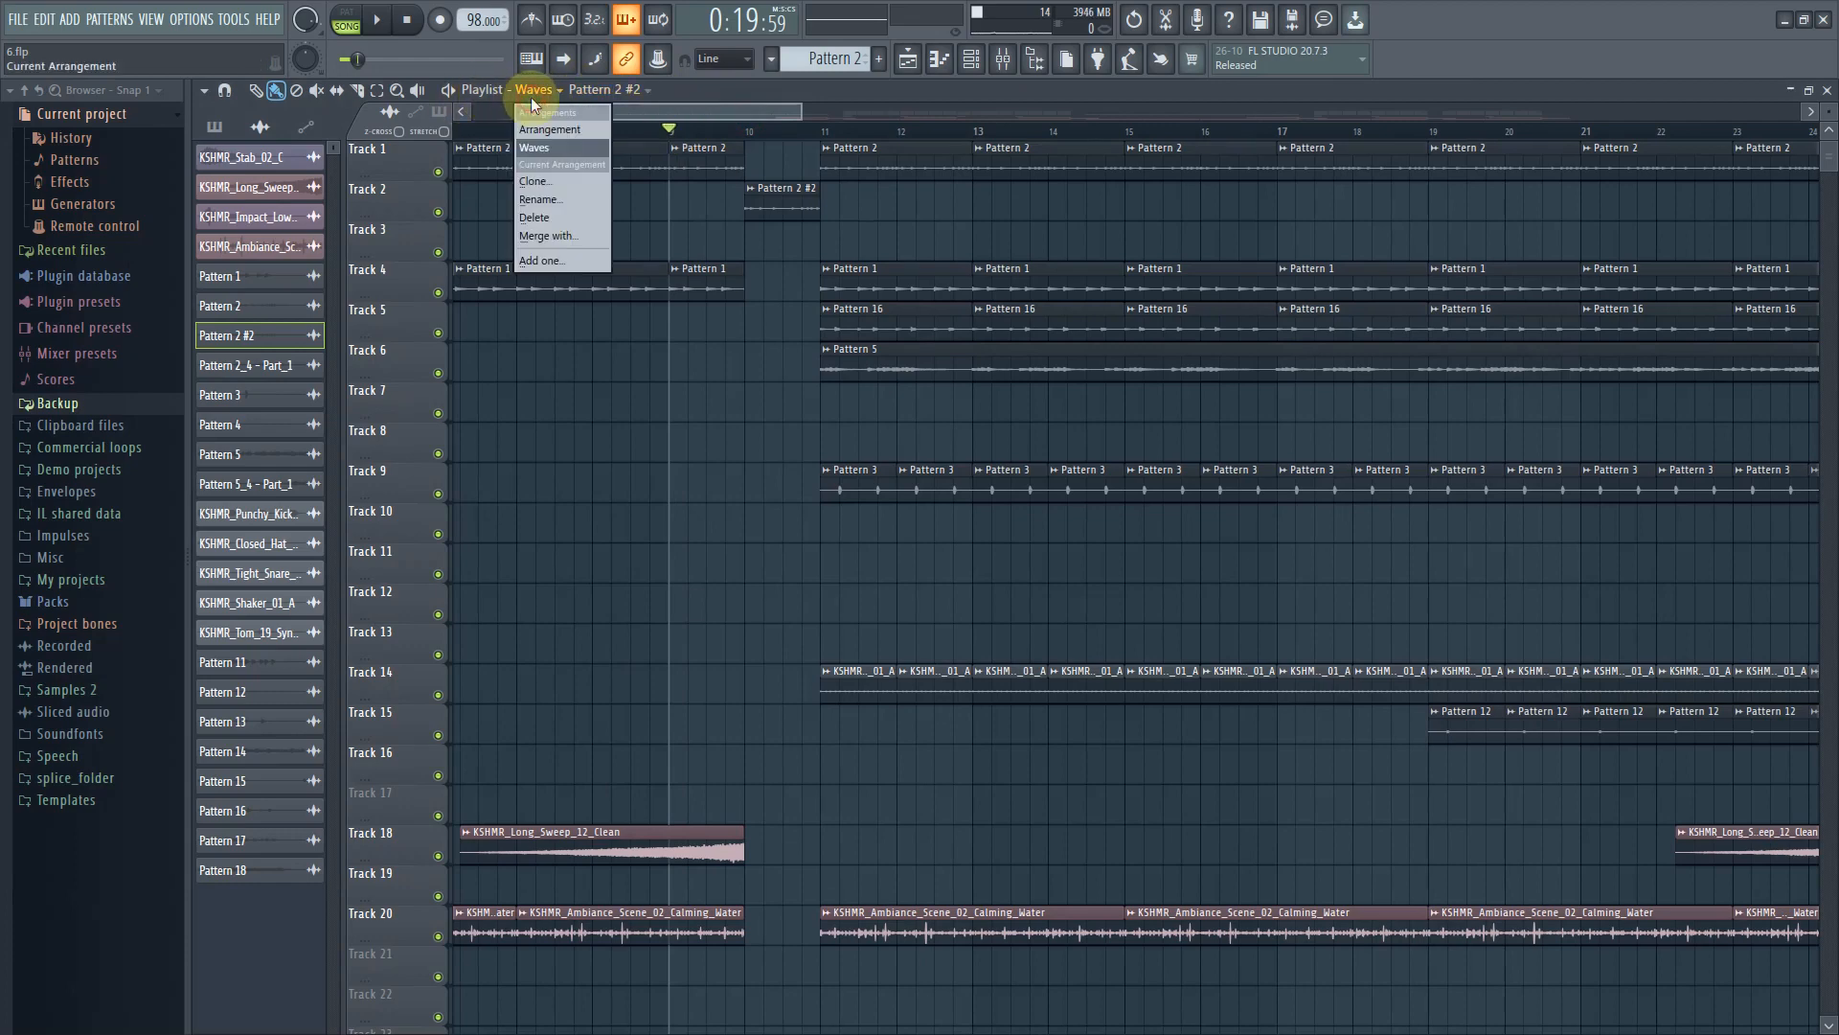
left_click(527, 128)
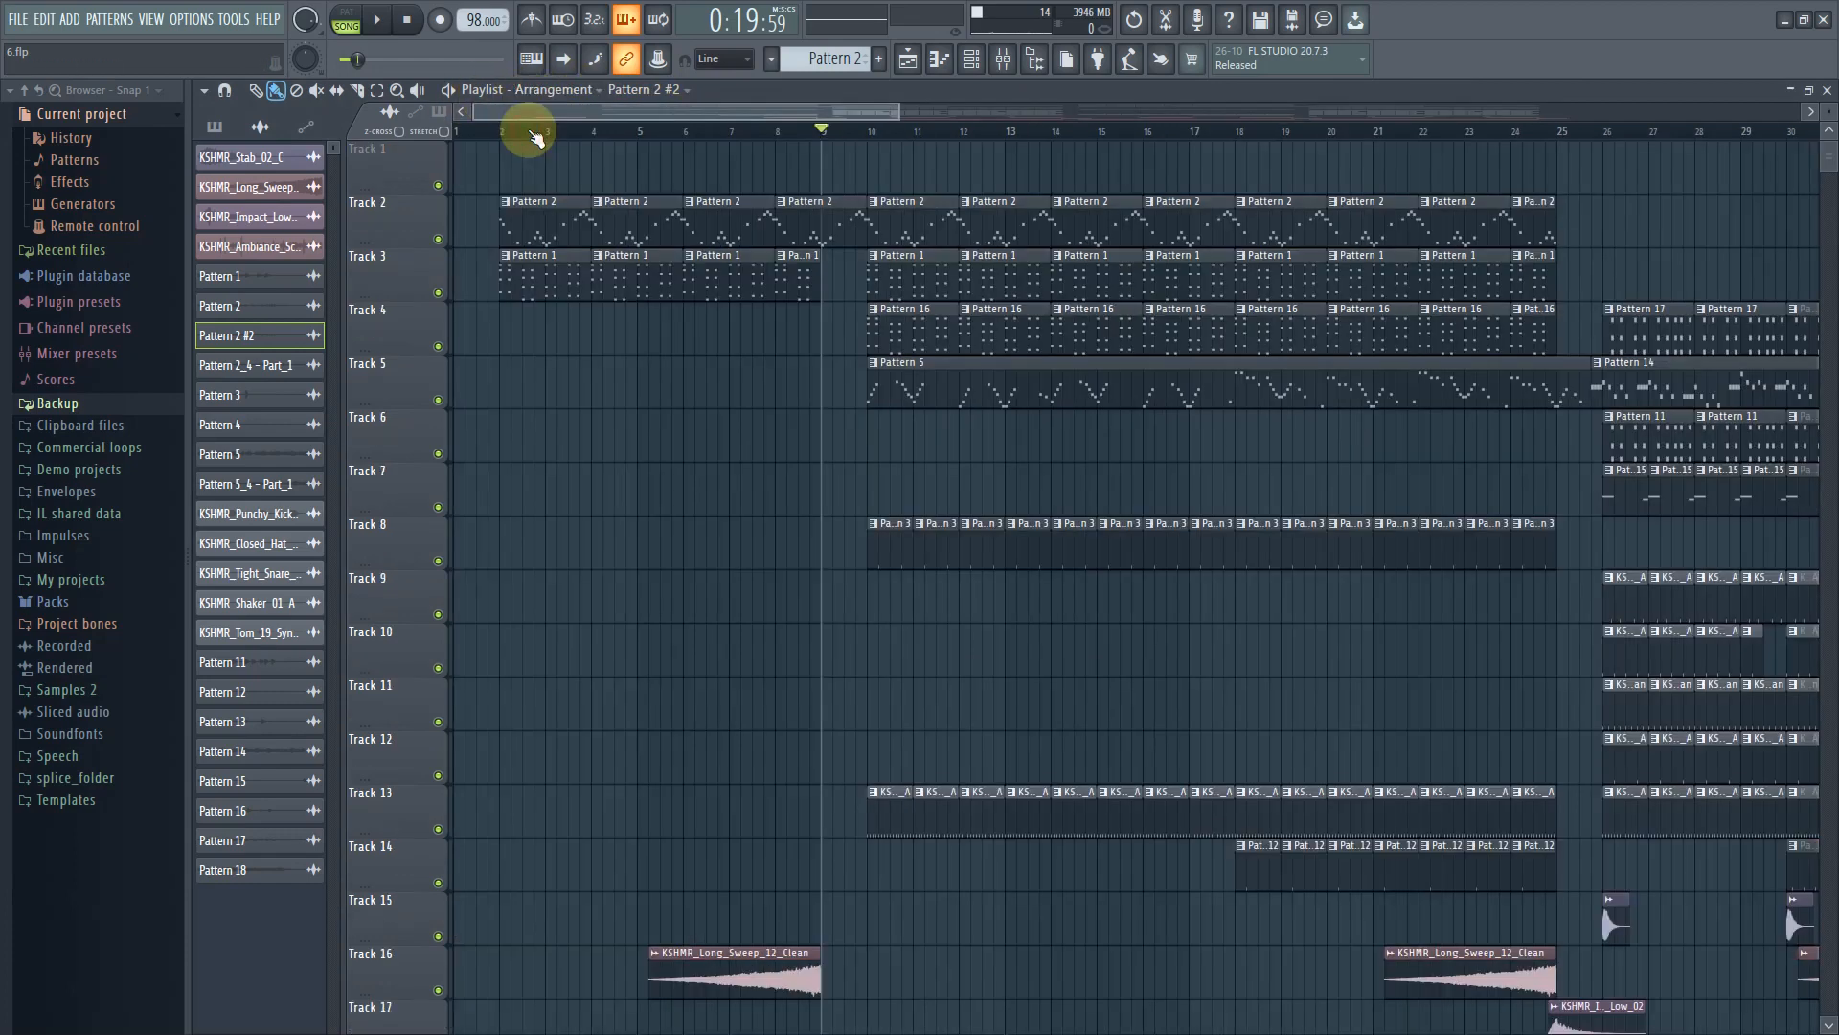
left_click(566, 213)
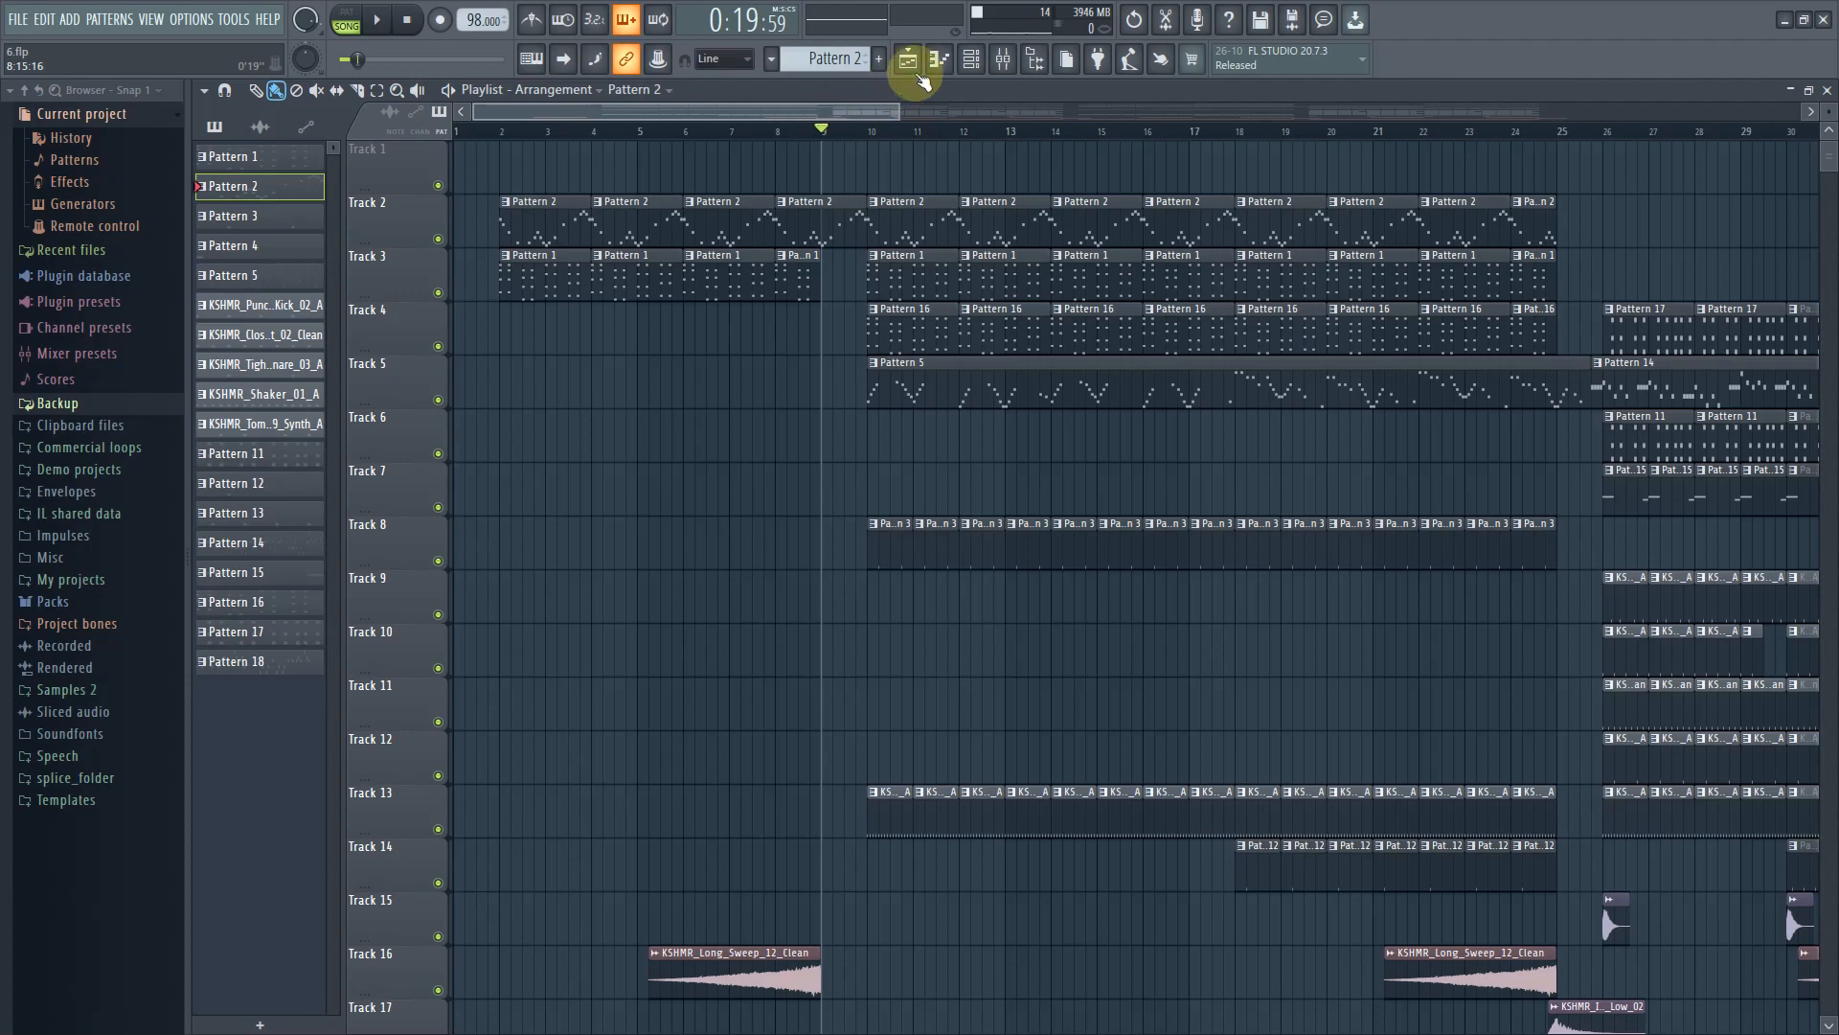
Open the channel rack, open the KY Invisible Serum instrument and move its window lower
left_click(971, 64)
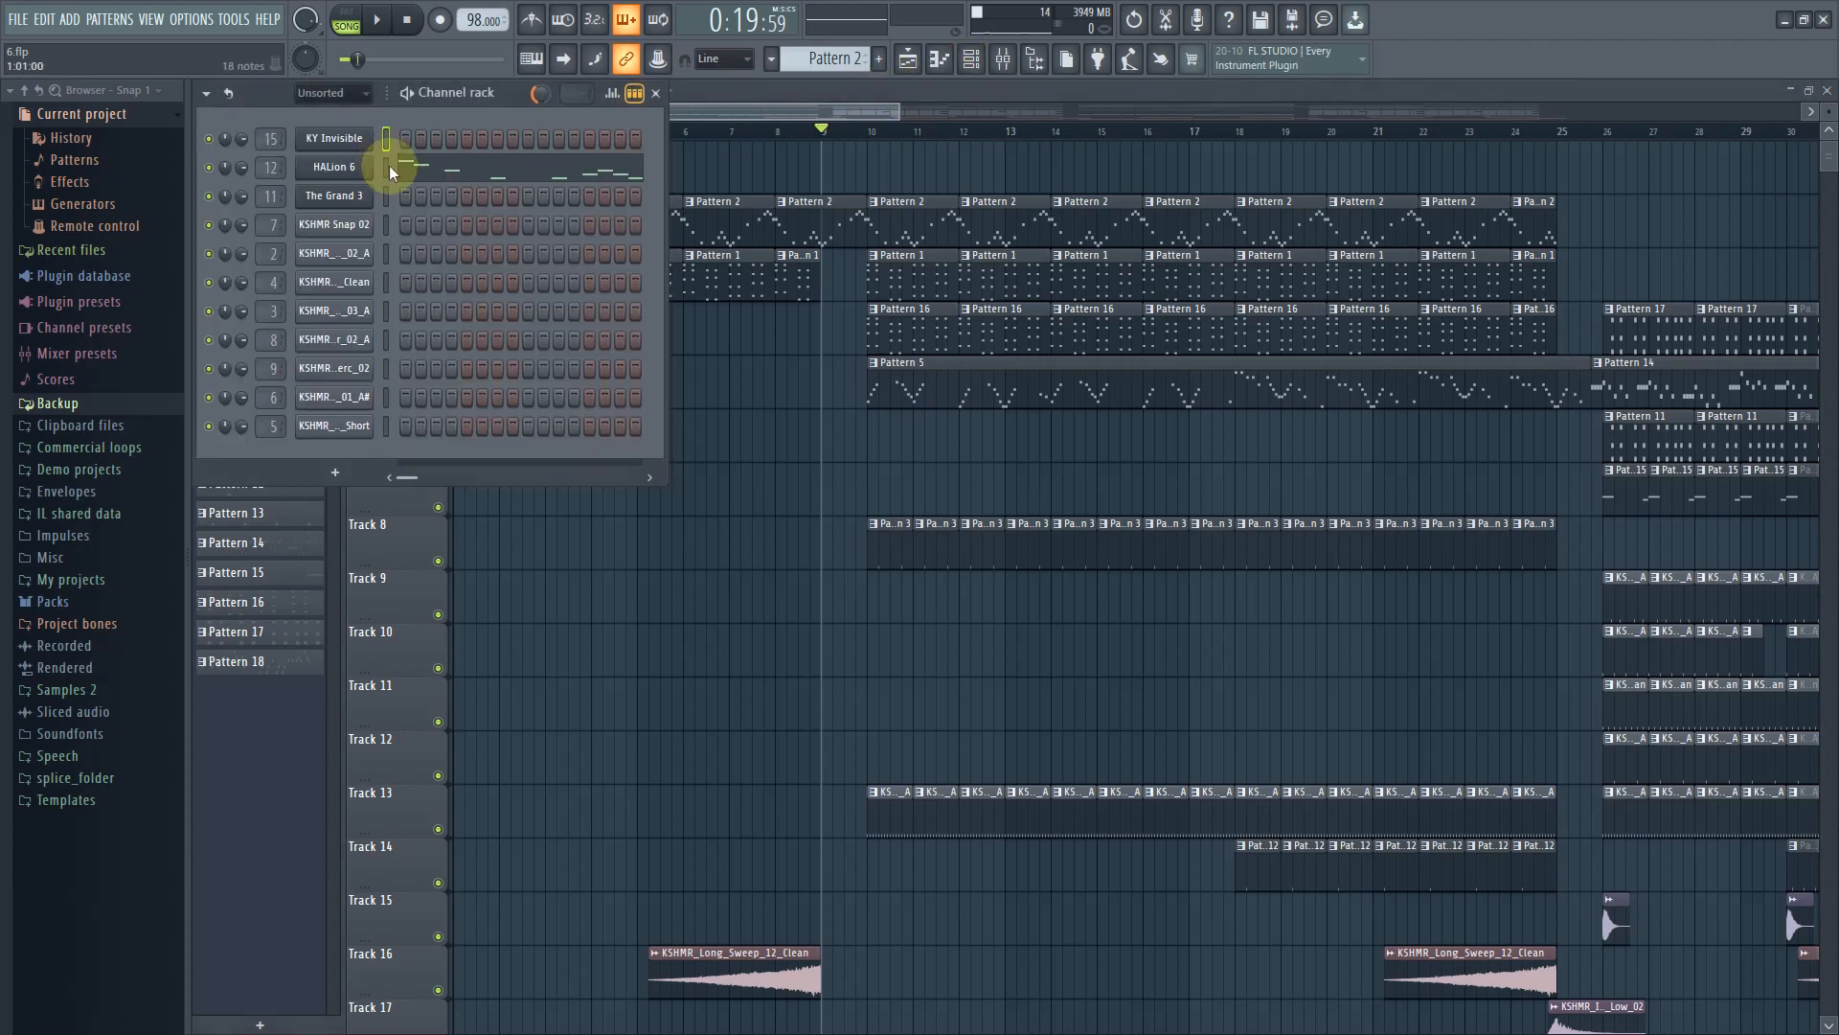
left_click(335, 139)
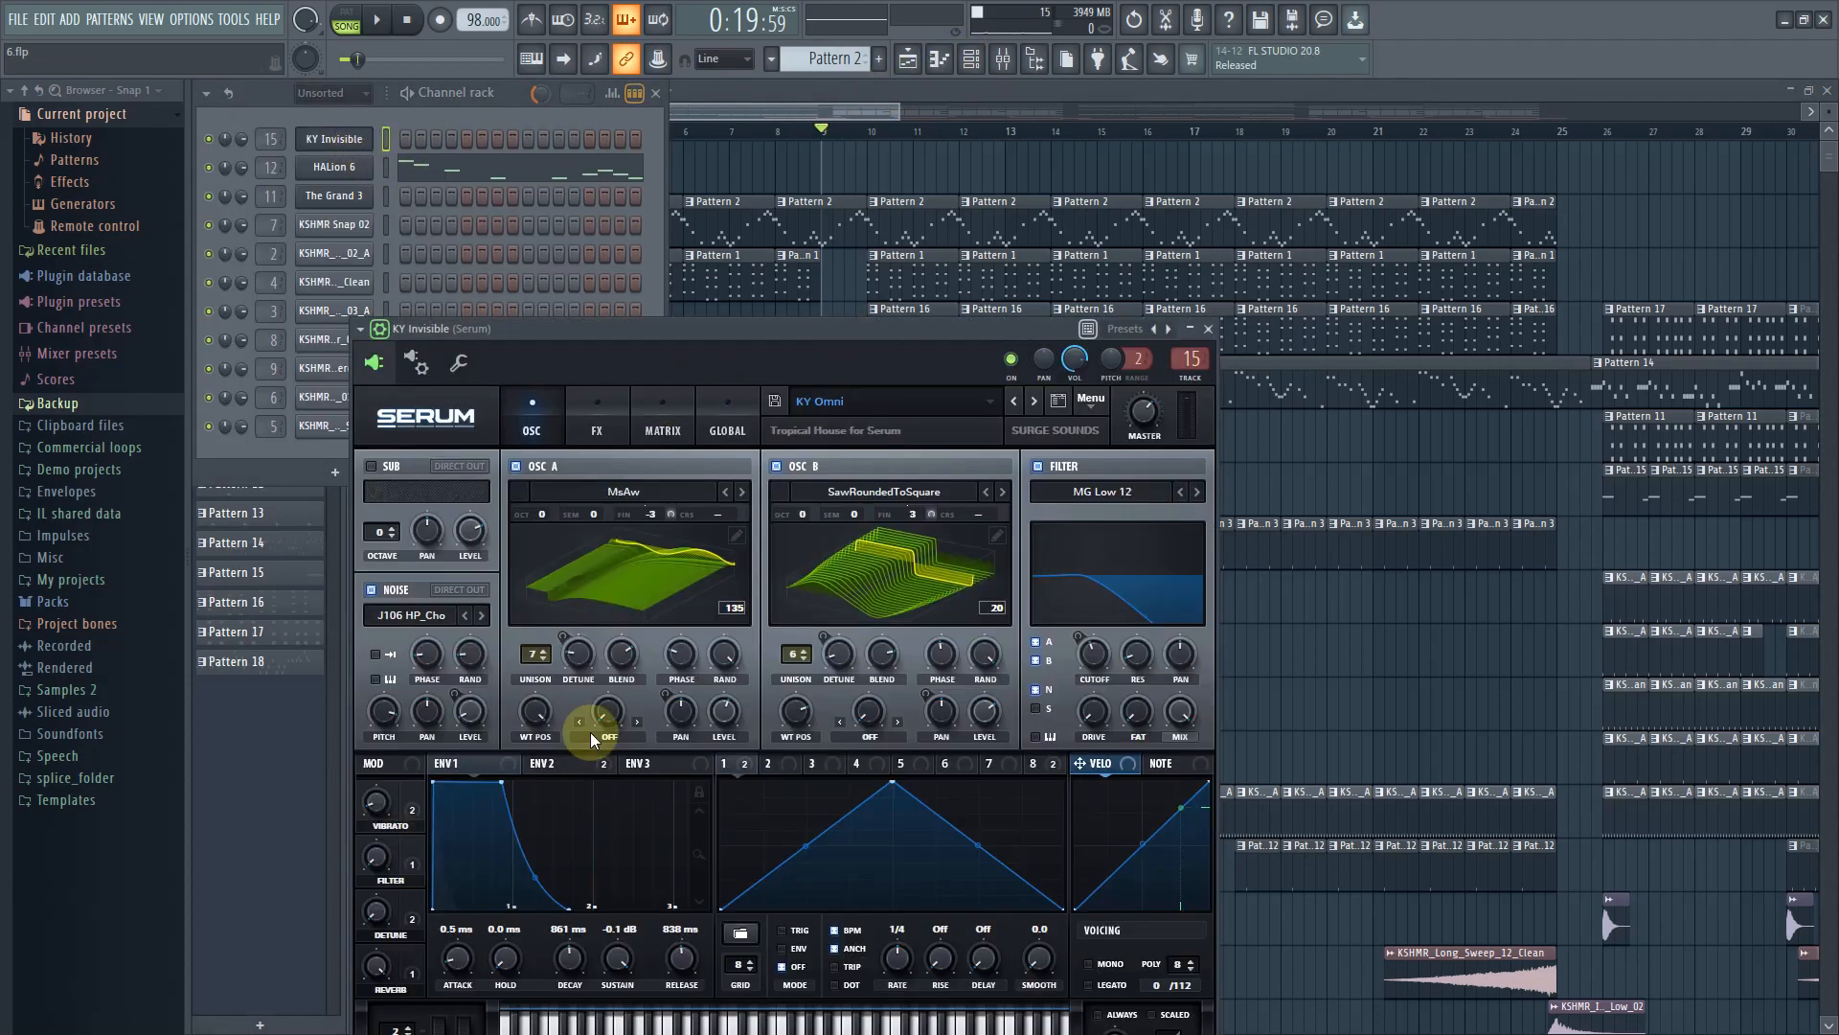
left_click_drag(832, 327, 890, 768)
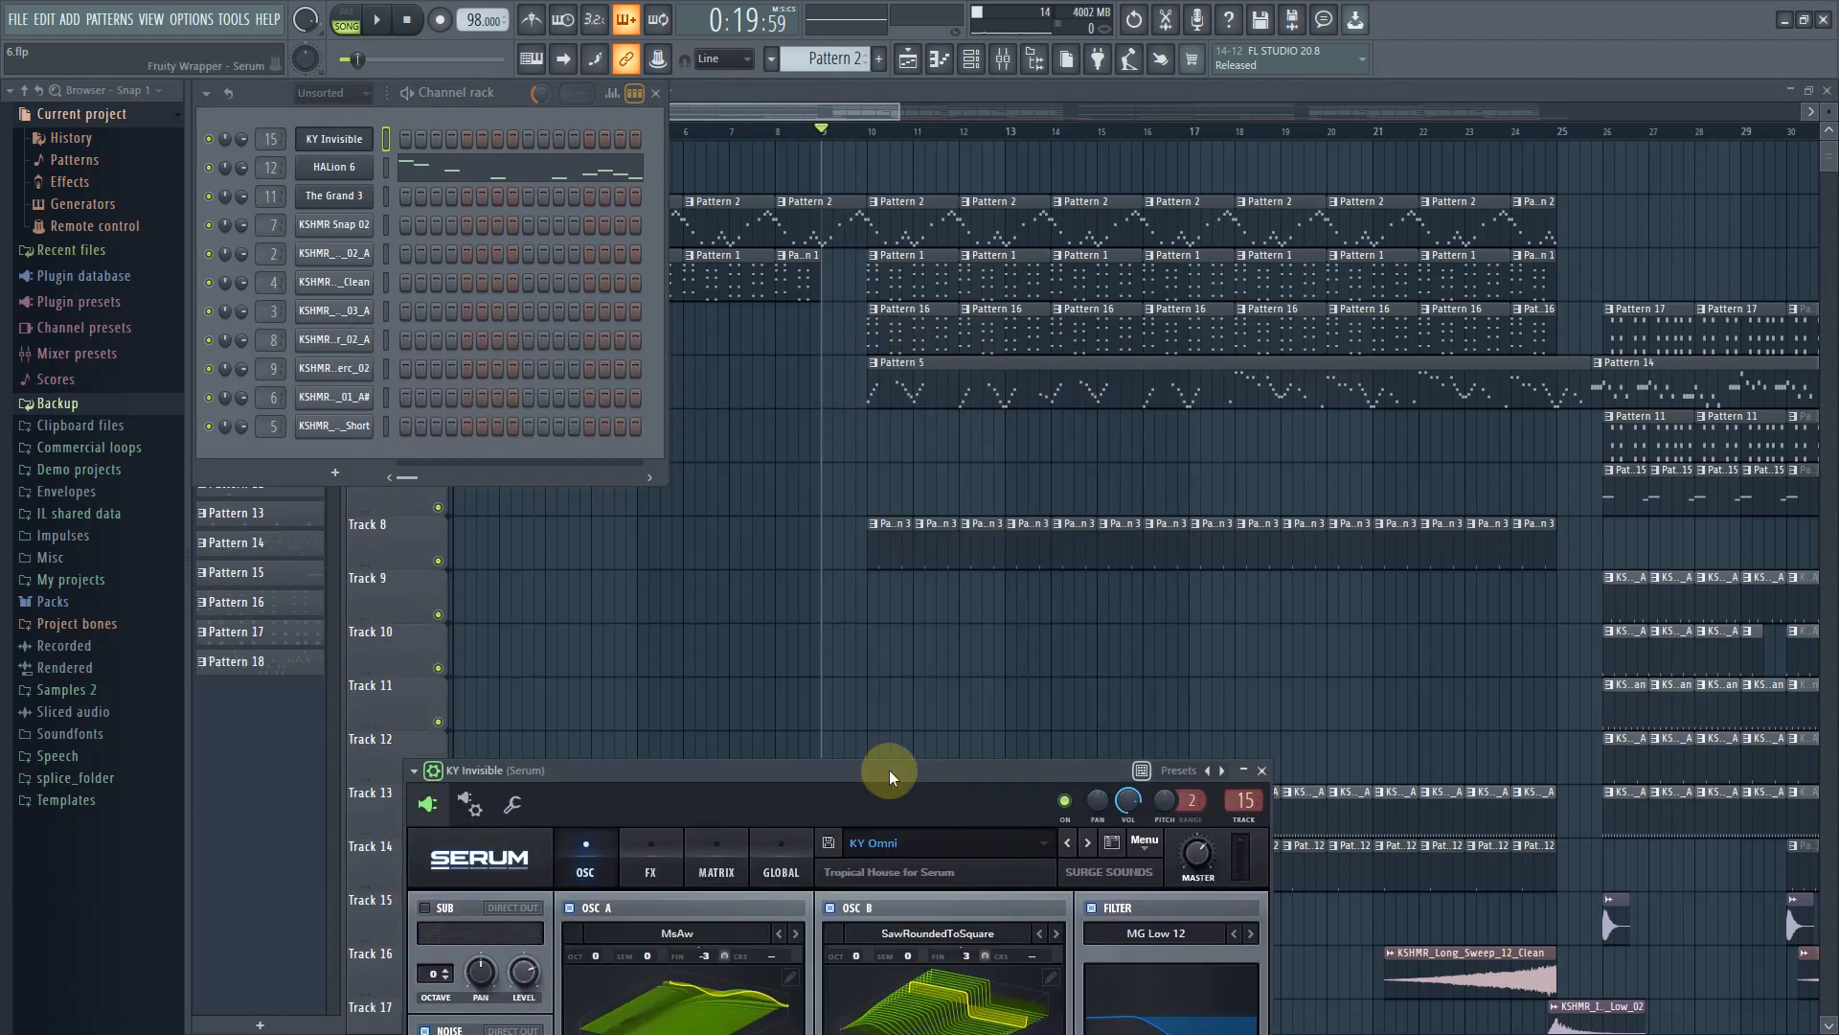
Open the HALion 6 instrument, select its Aged Suitcase slot, and return to the playlist
left_click(331, 168)
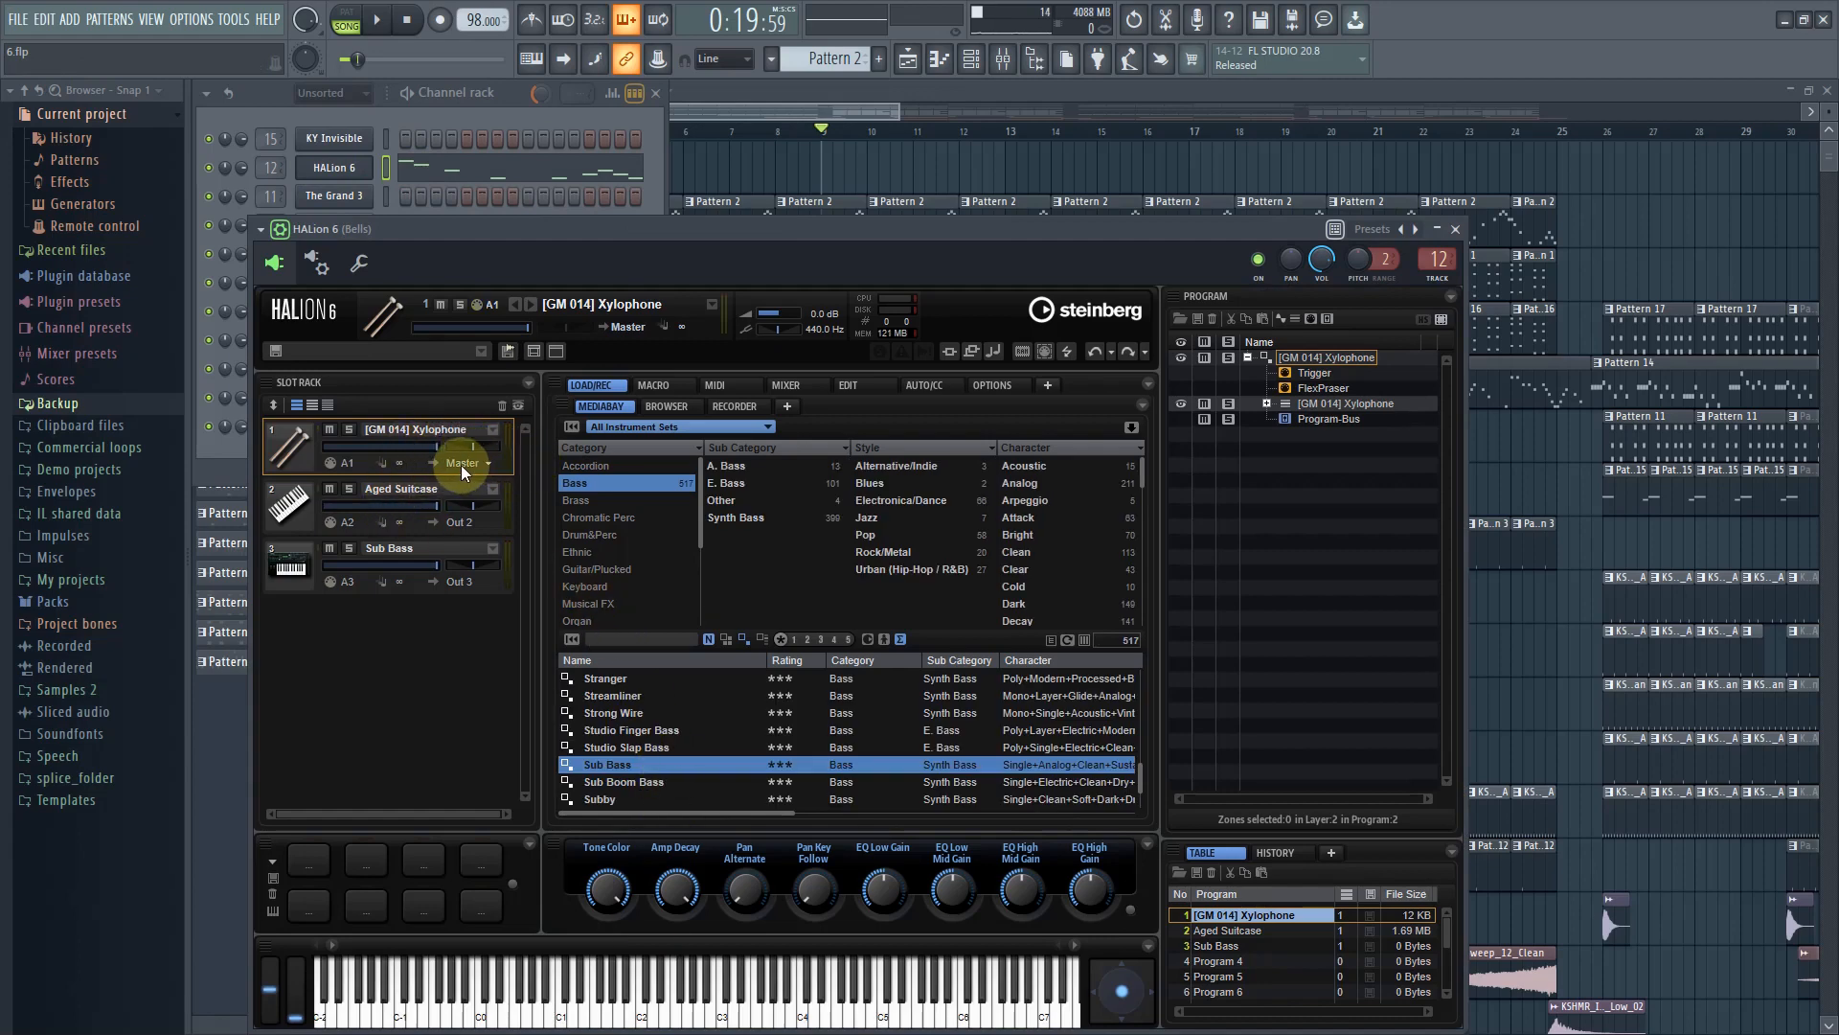
left_click(371, 494)
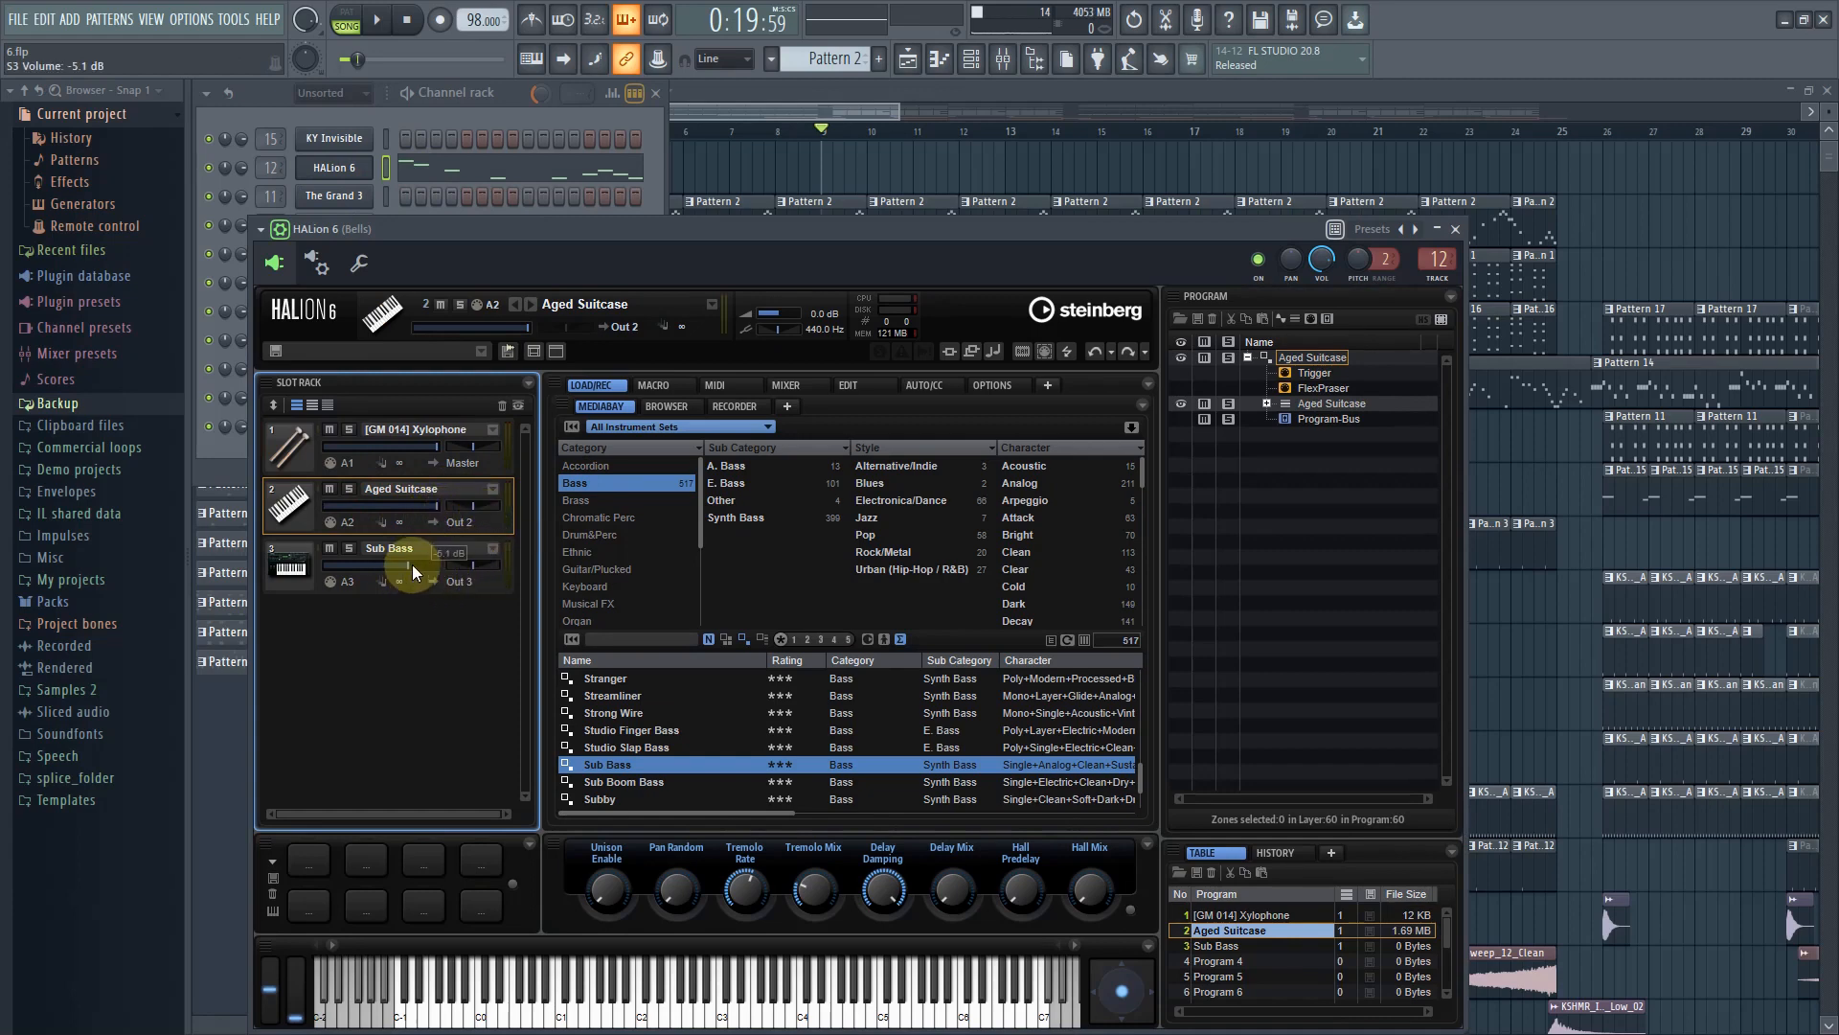
left_click(785, 115)
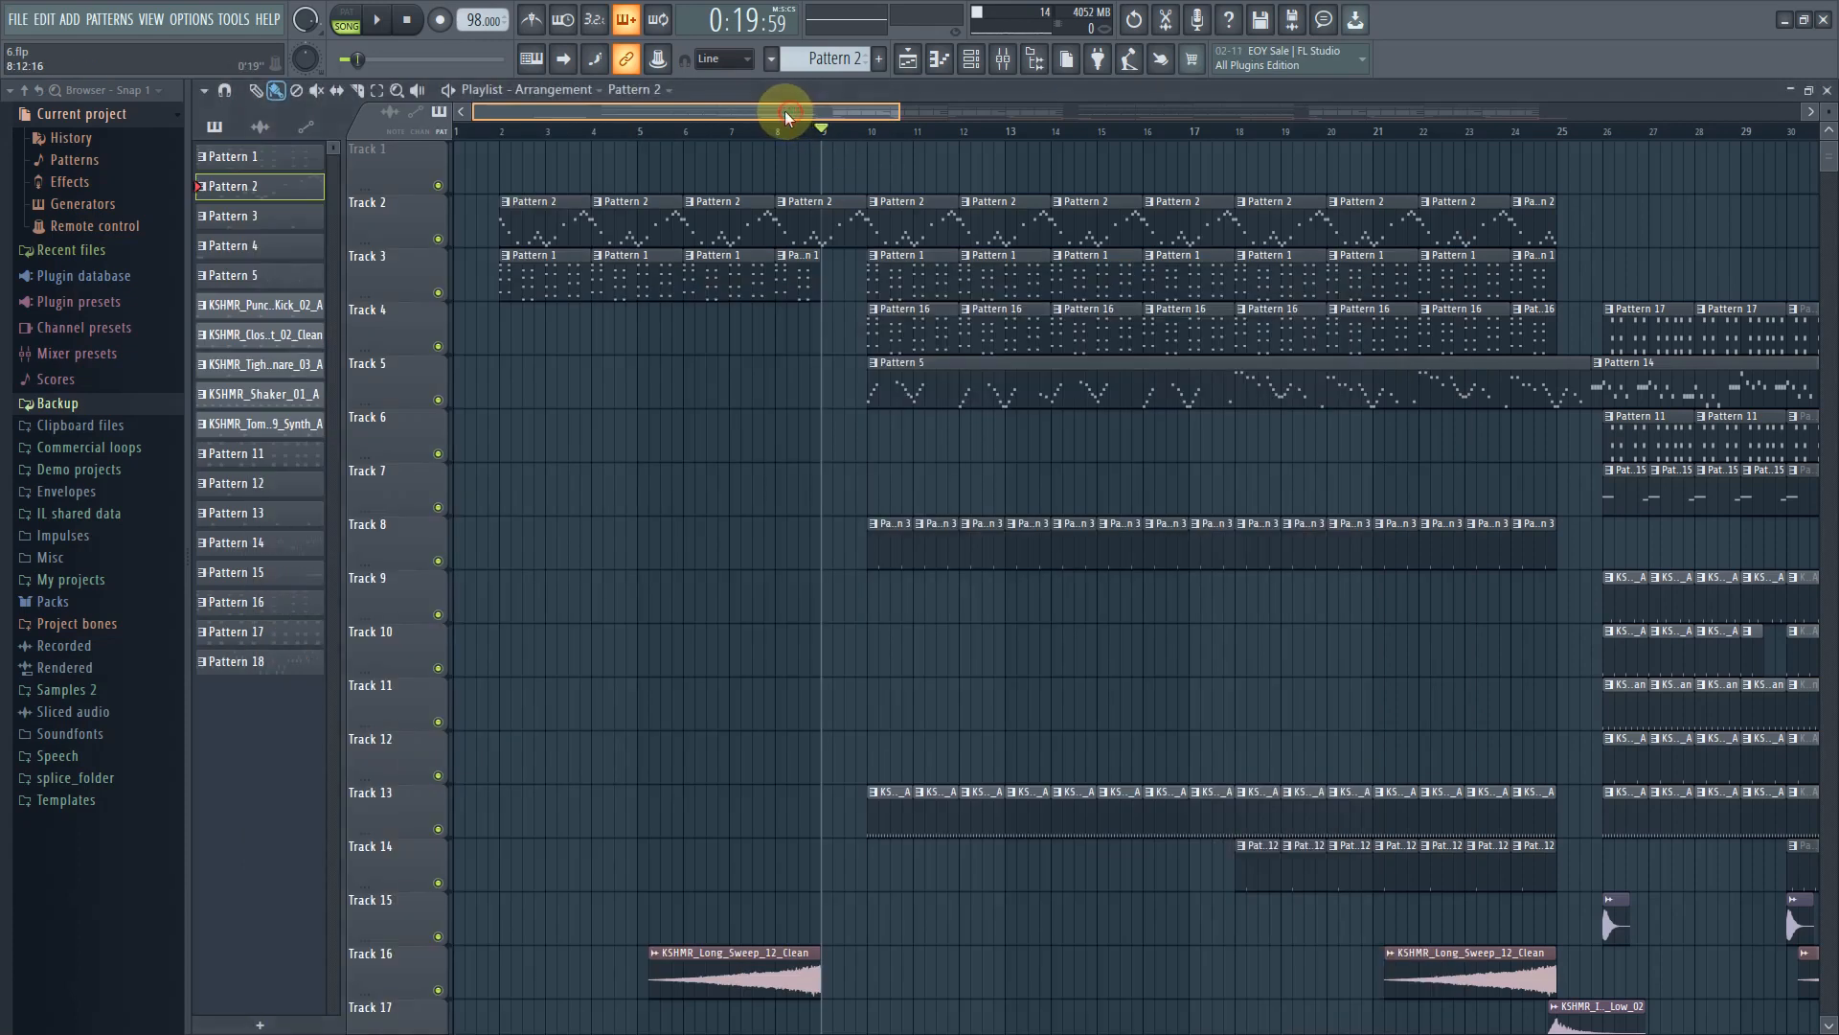
Solo Track 2 and open its Pattern 2 clip in the piano roll
right_click(438, 240)
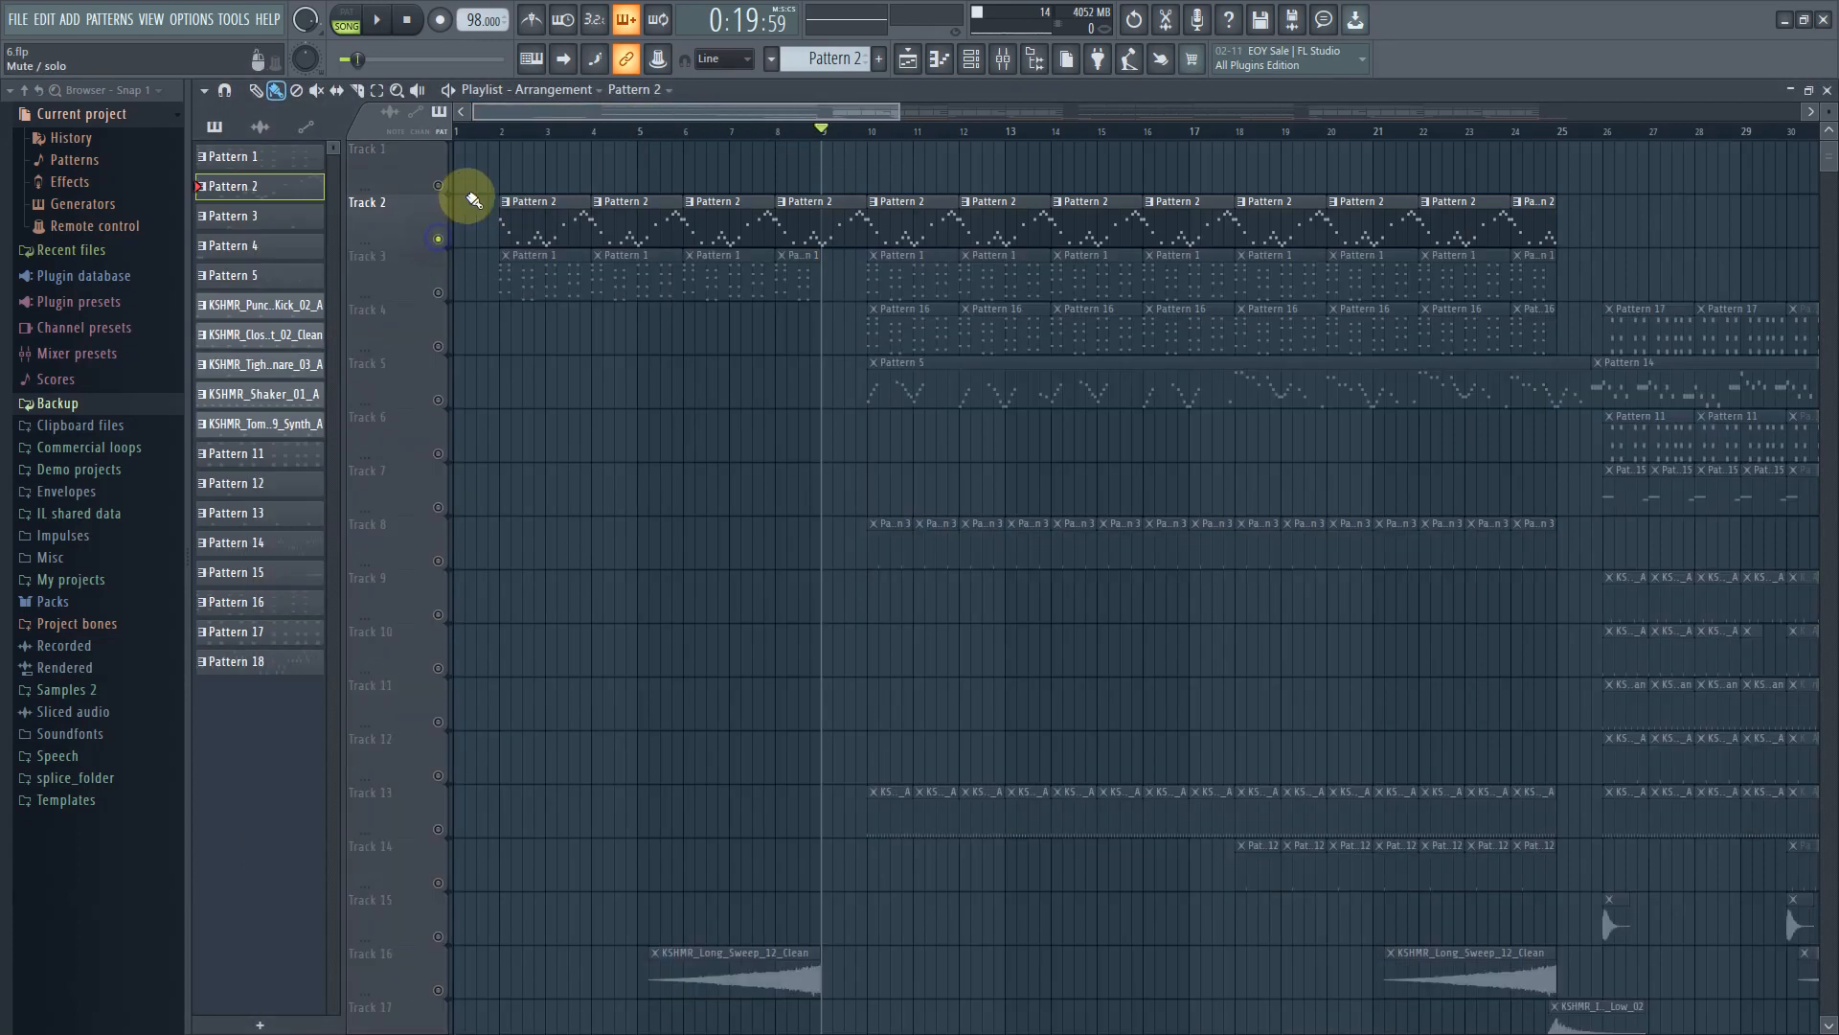
double_click(563, 222)
Switch to pattern mode, zoom the piano roll in on Pattern 2, and play it once
left_click_drag(697, 112, 58, 111)
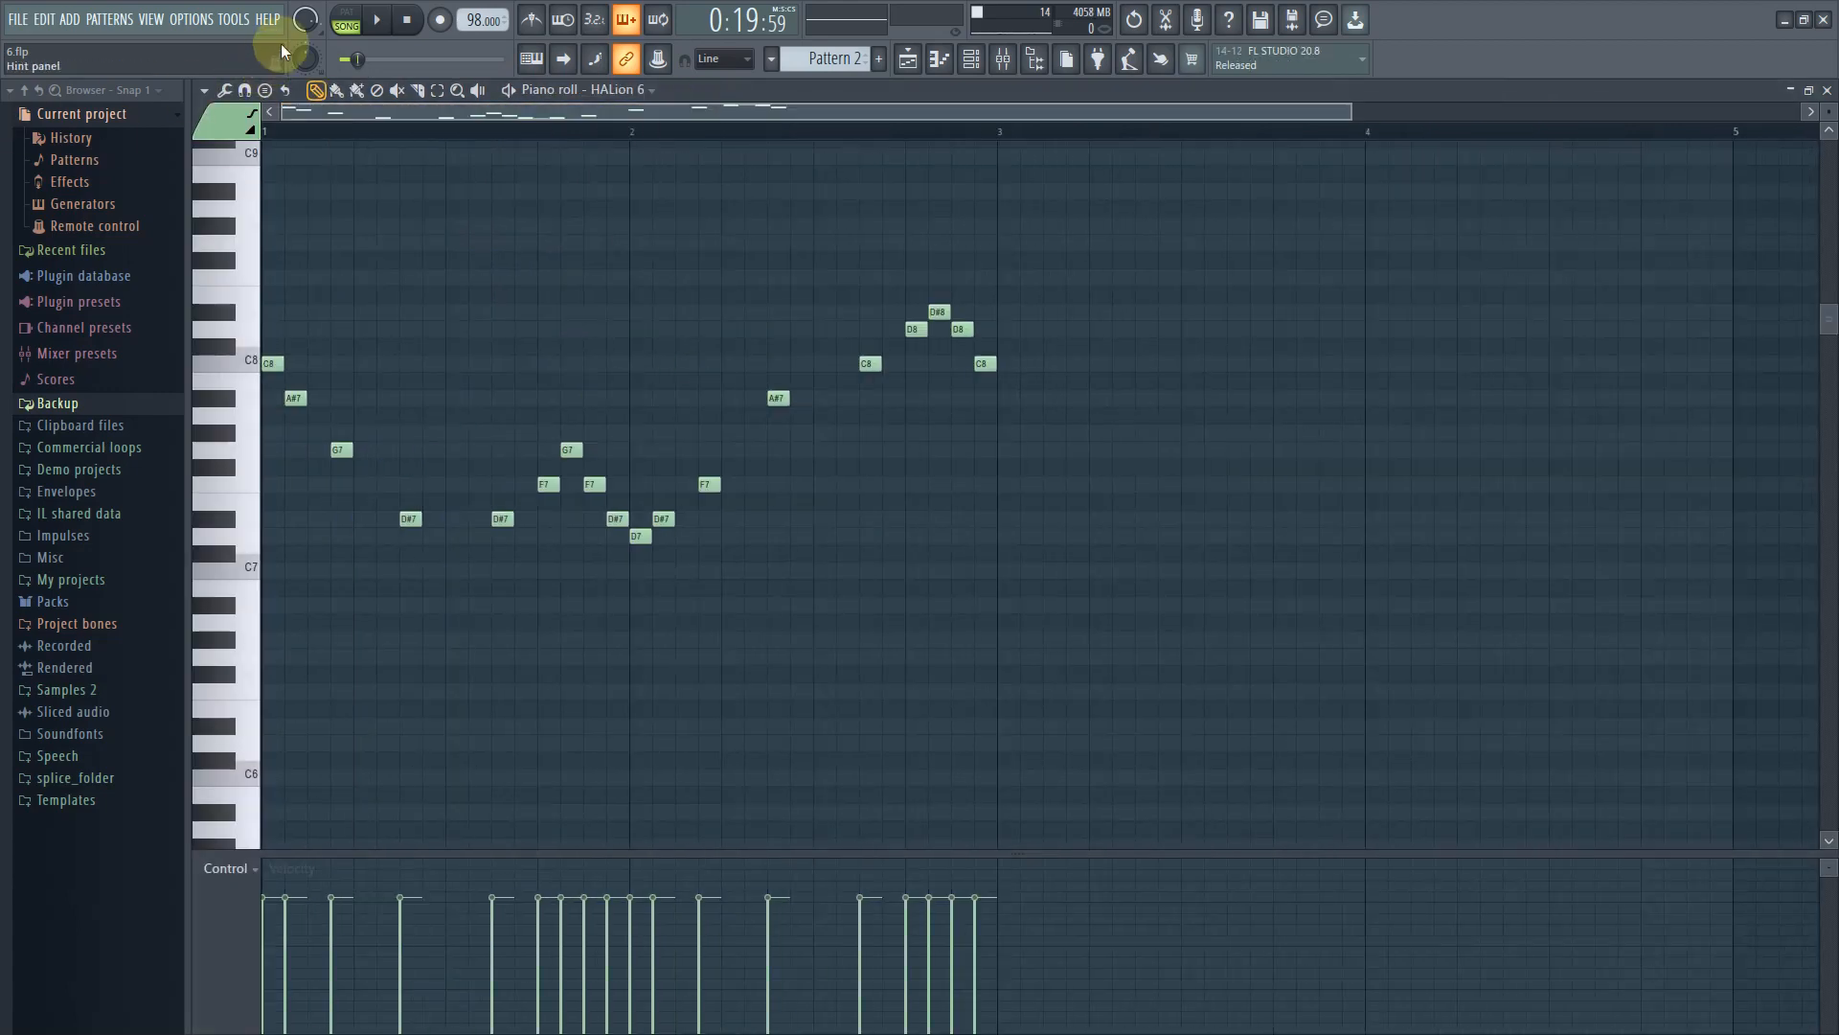
left_click(345, 13)
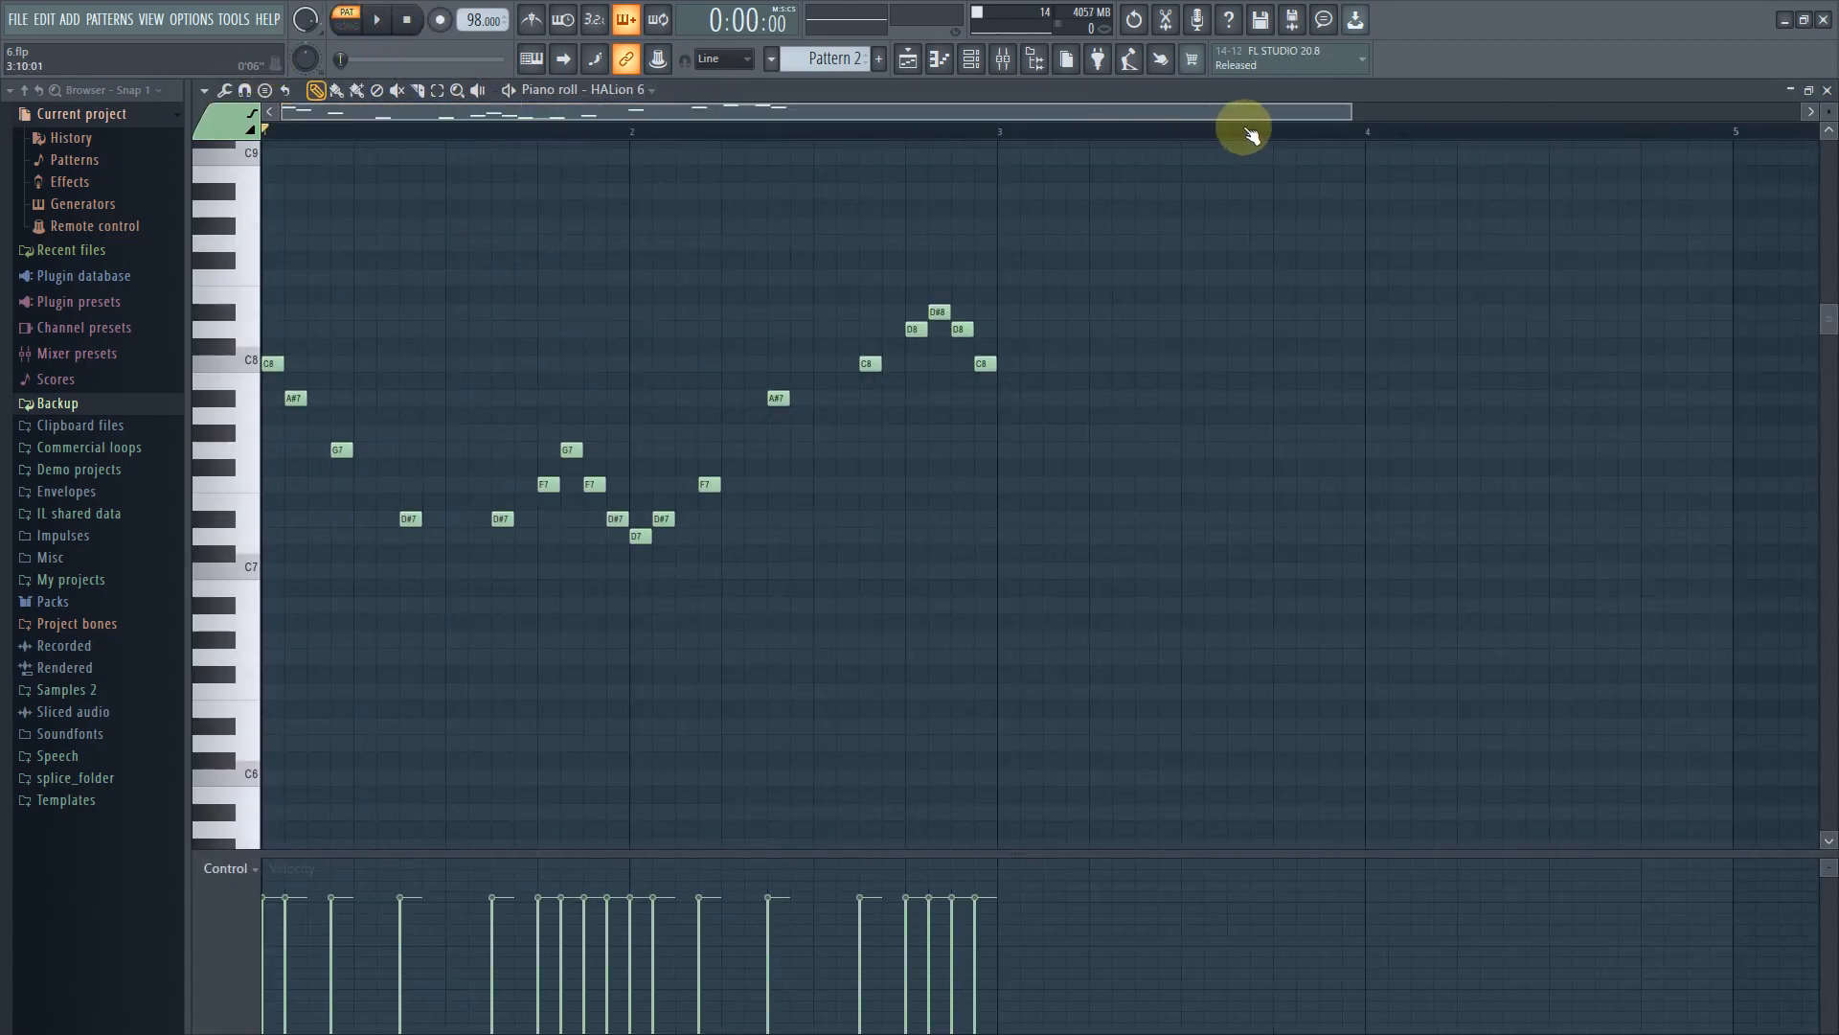
left_click_drag(1349, 113, 1077, 112)
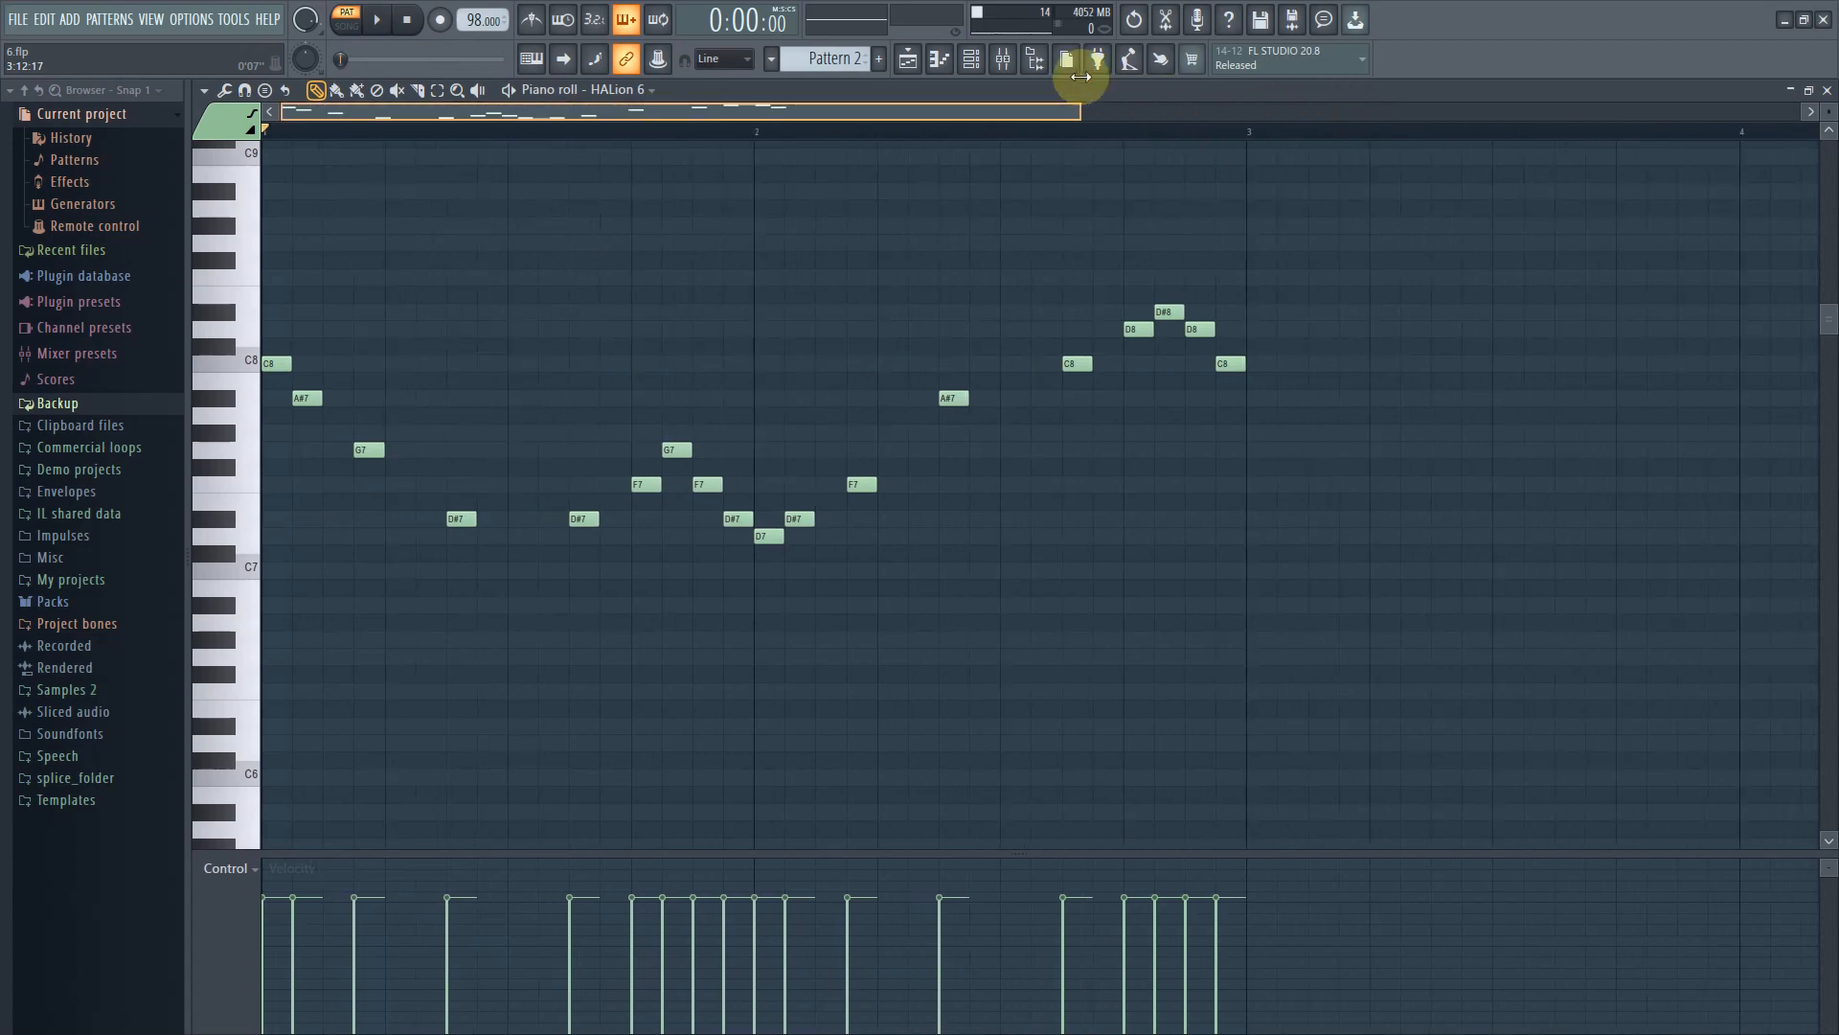
key("space")
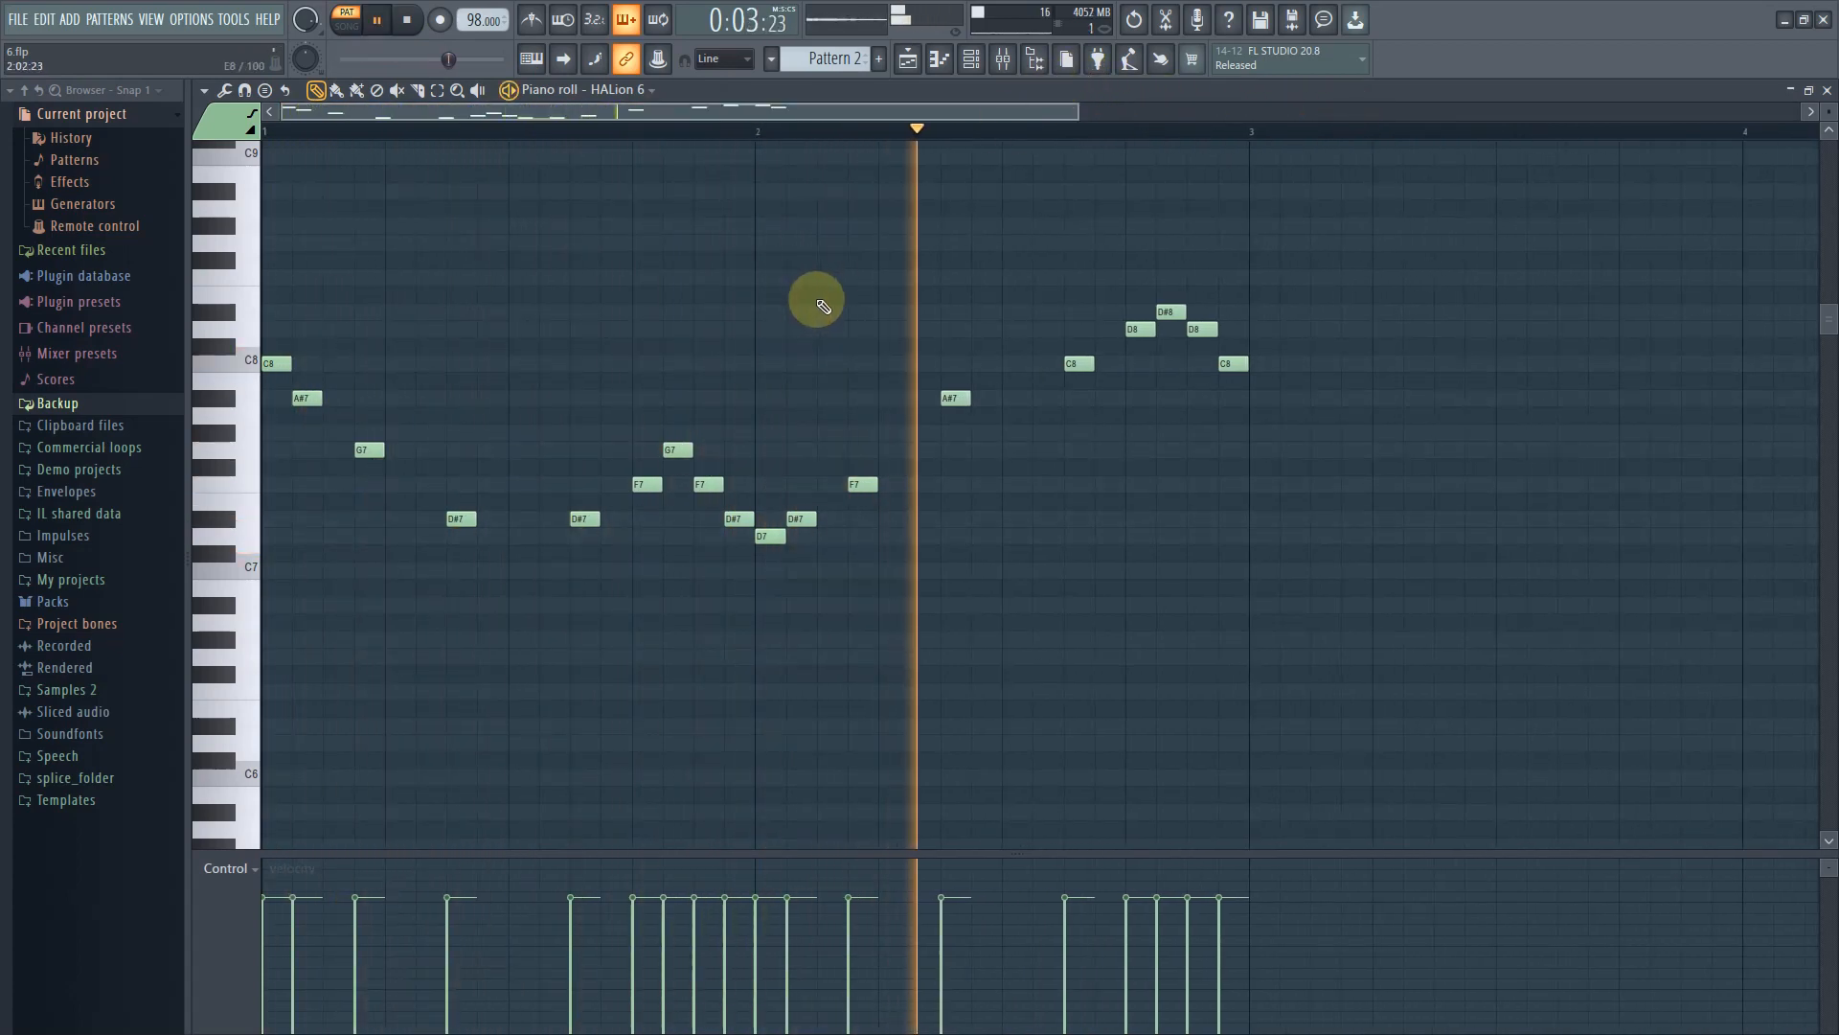
key("space")
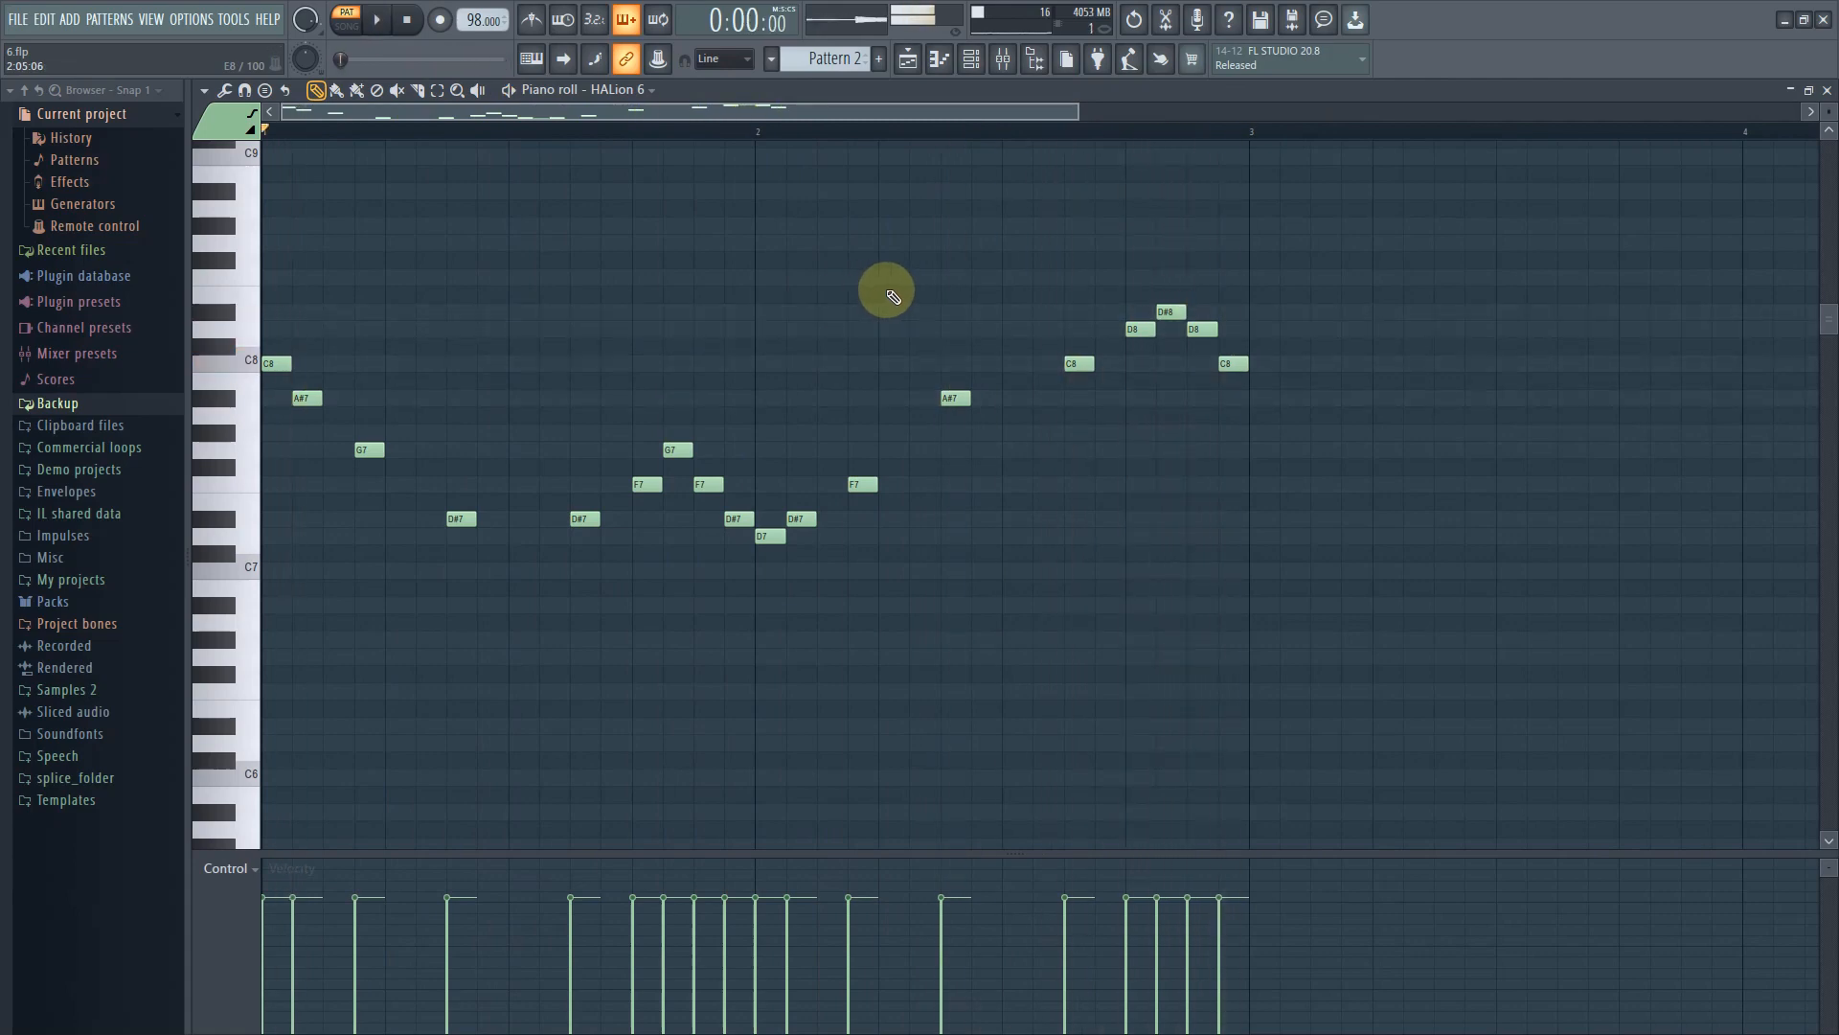
Return to the playlist, unmute Track 3 alongside Track 2, and open Pattern 1 in the piano roll
left_click(972, 60)
left_click(907, 60)
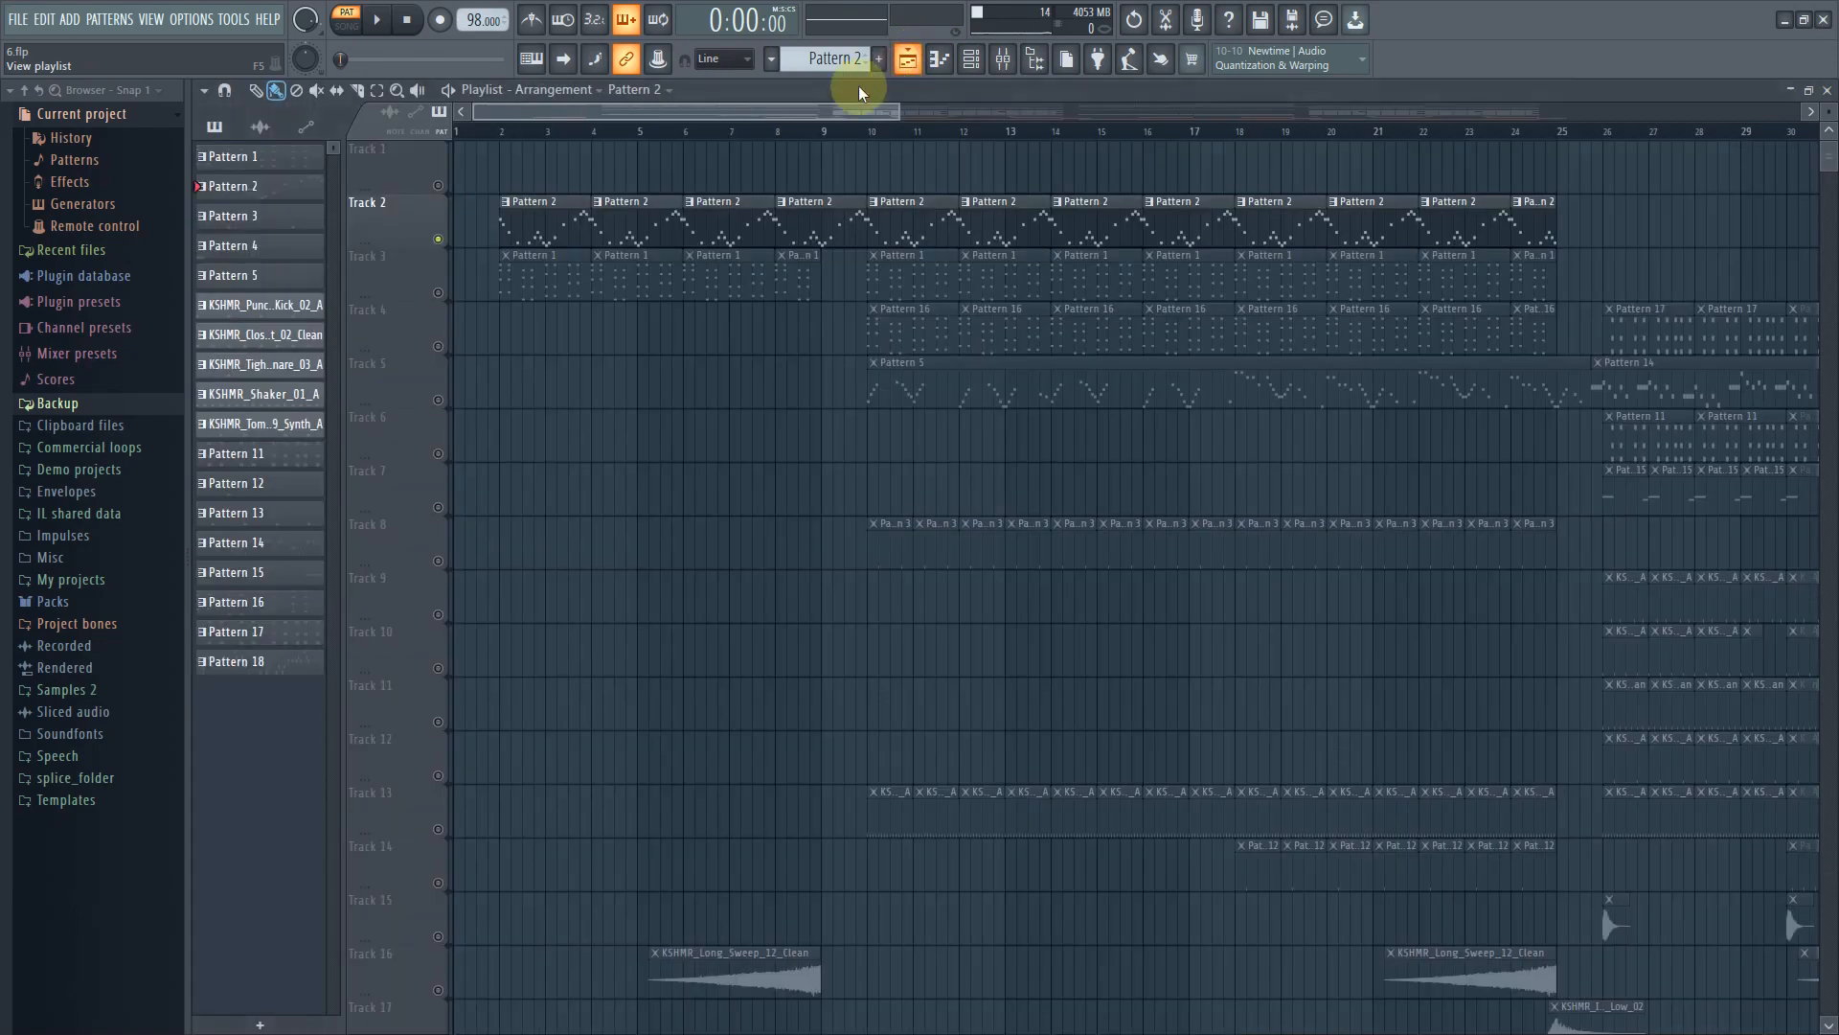
left_click(438, 292)
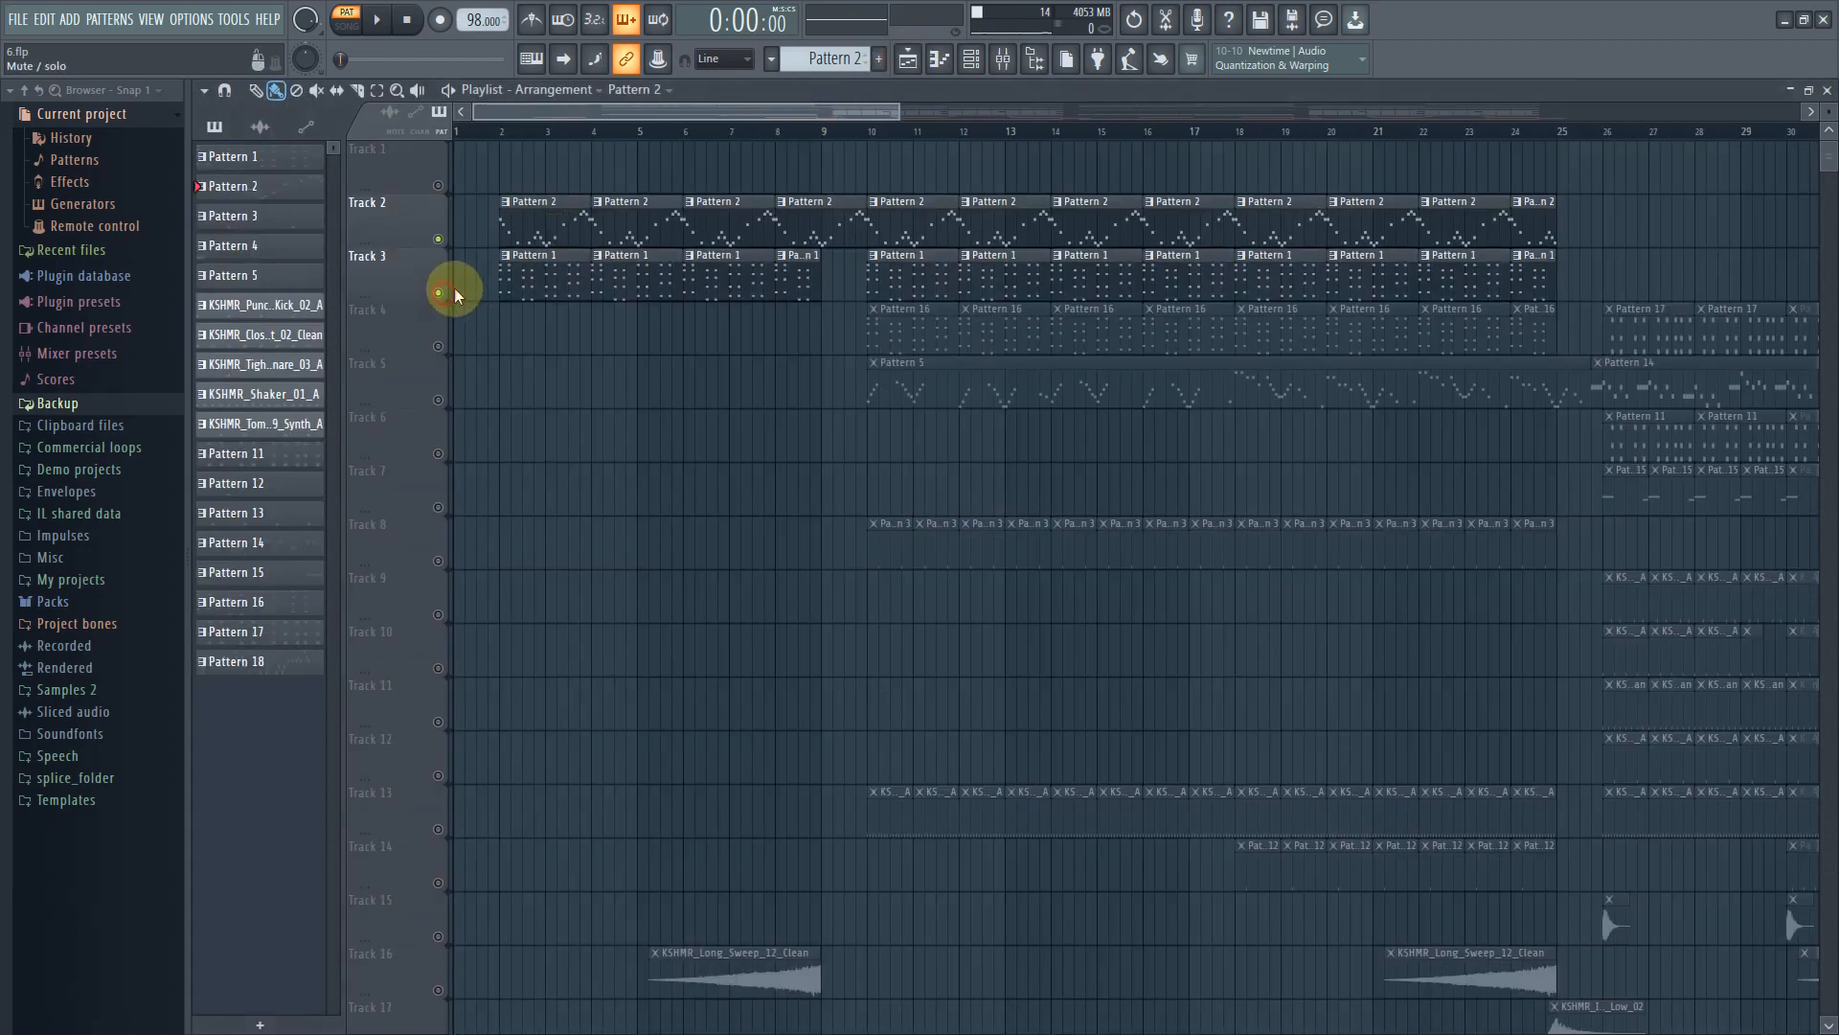
double_click(542, 276)
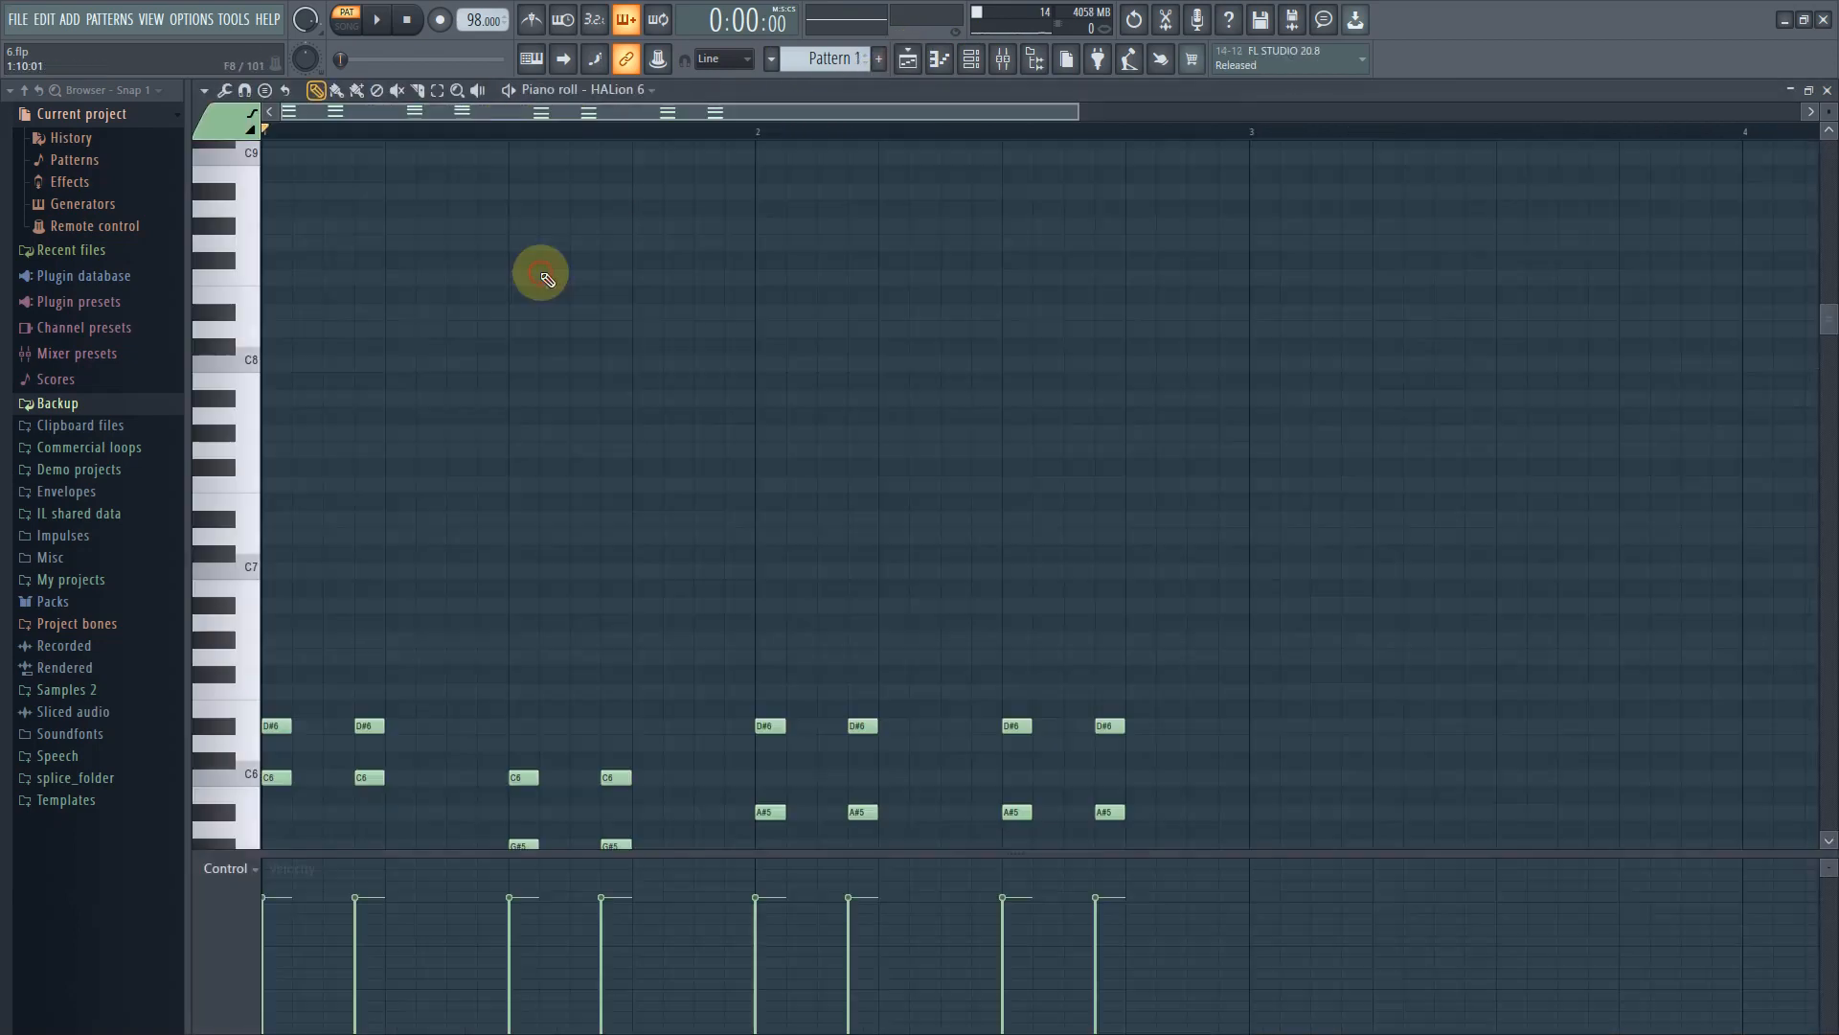
Scroll the piano roll to Pattern 1's chords and play the pattern
scroll(550, 542, "down", 6)
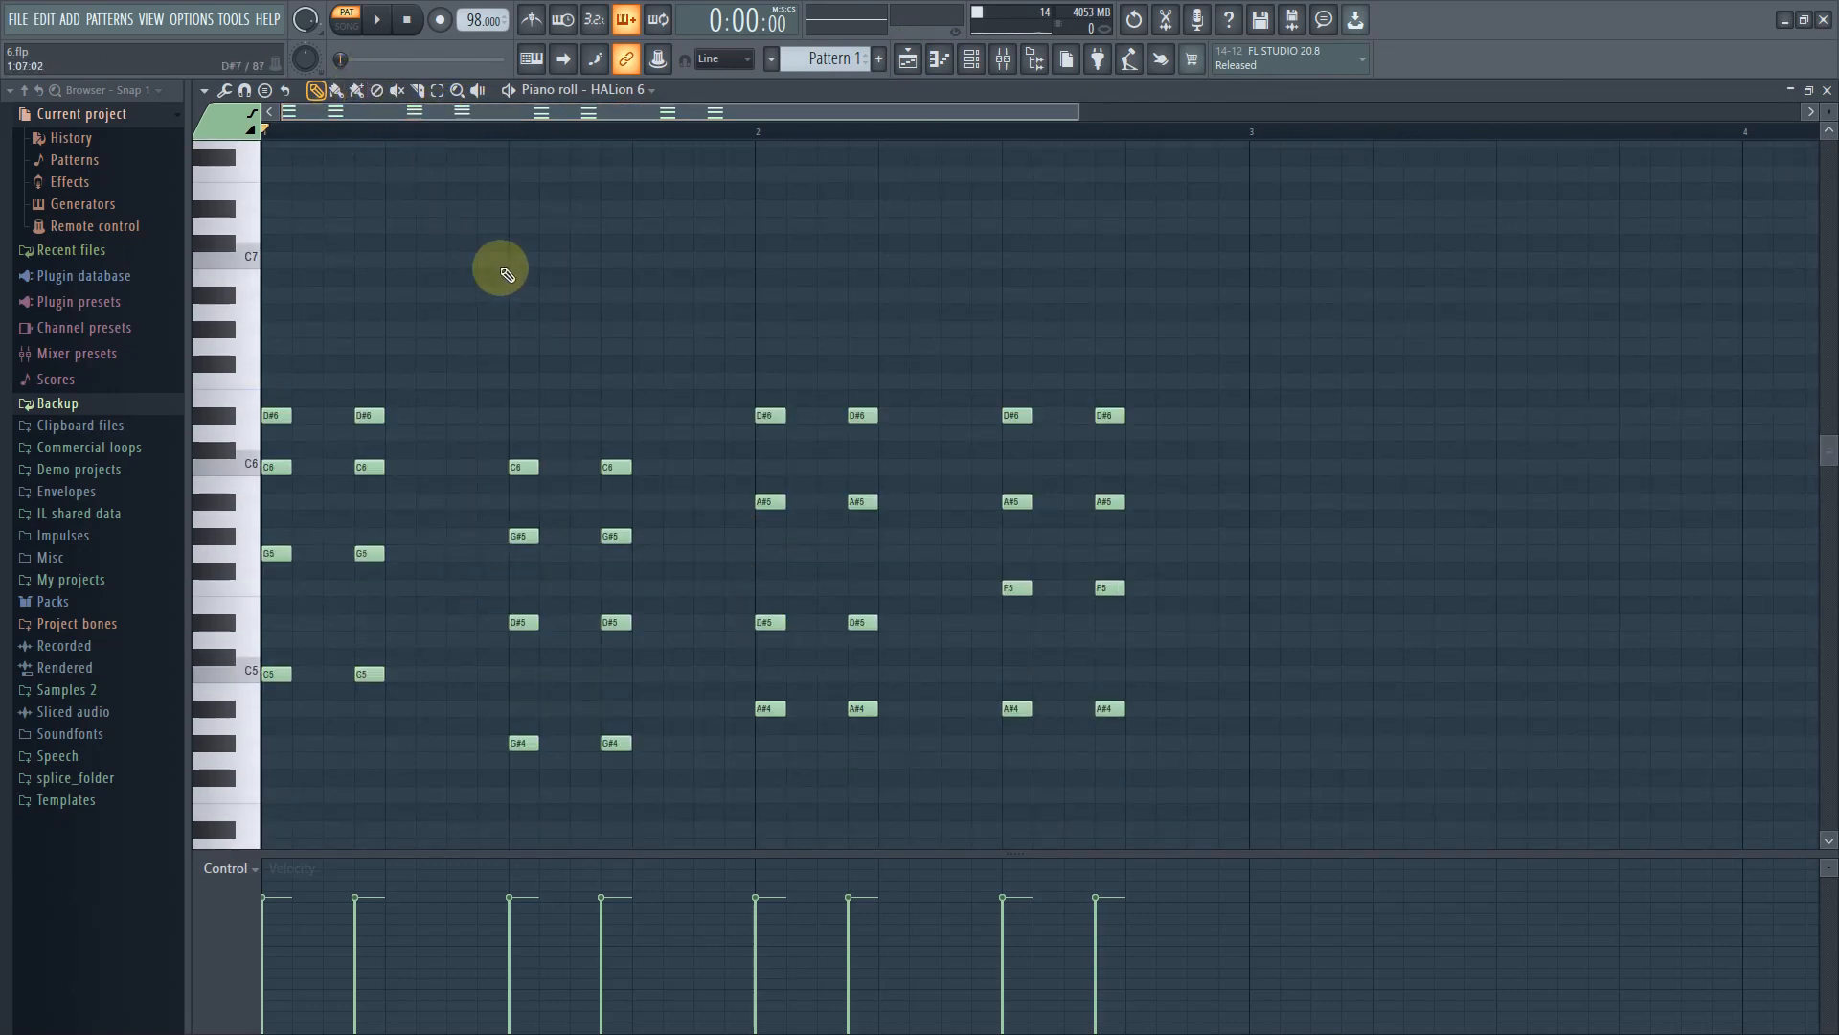
key("space")
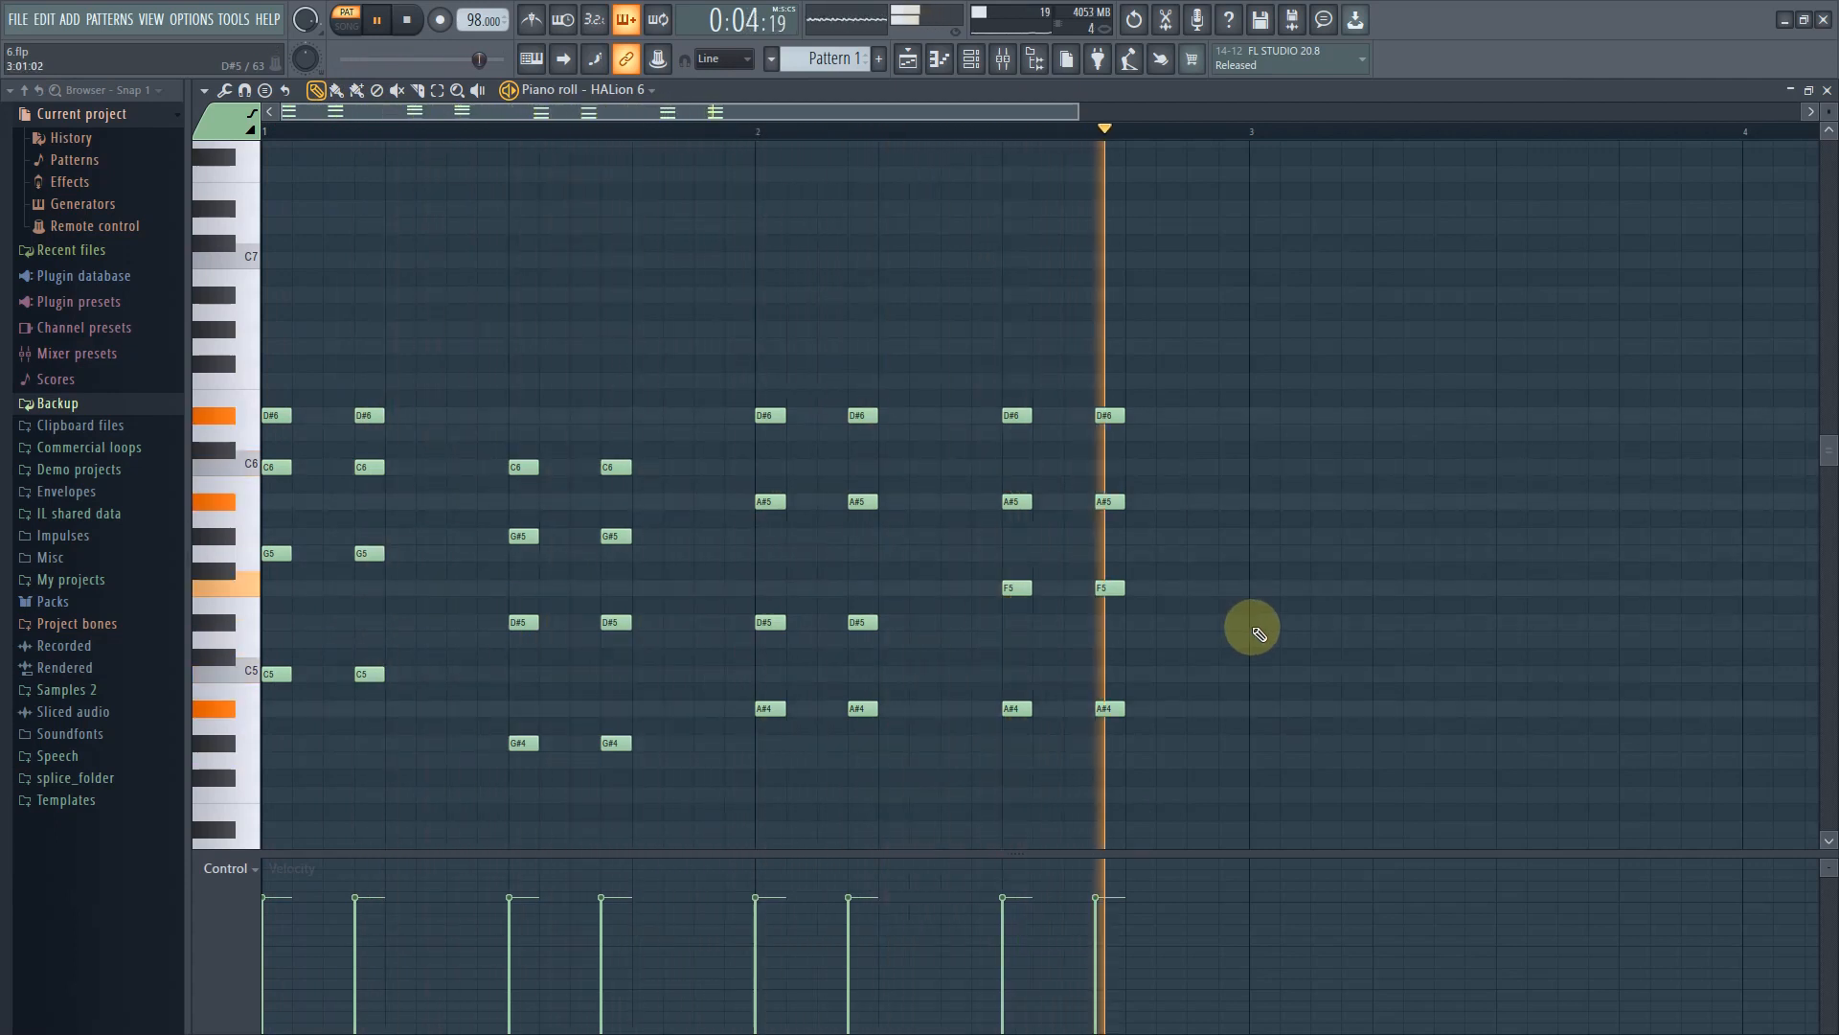
key("space")
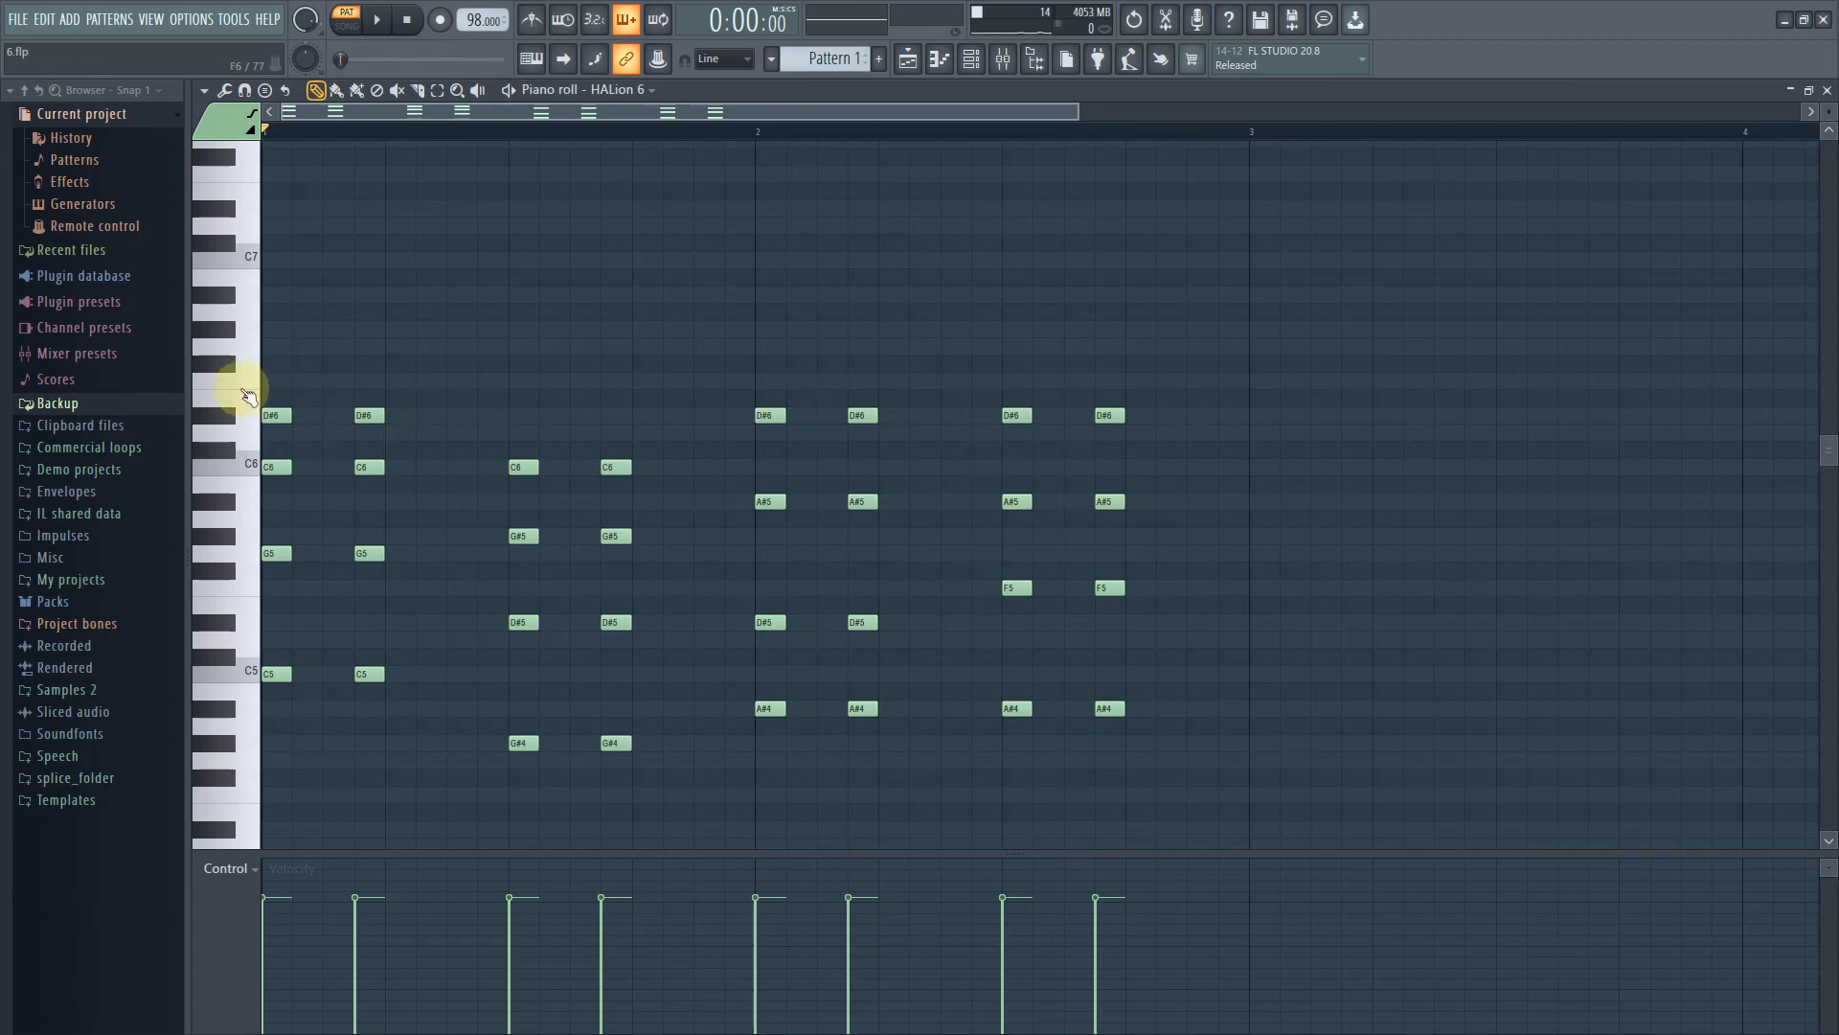
Add an F6 note and stretch it across the full two-bar pattern
left_click(279, 382)
left_click_drag(305, 380, 1217, 351)
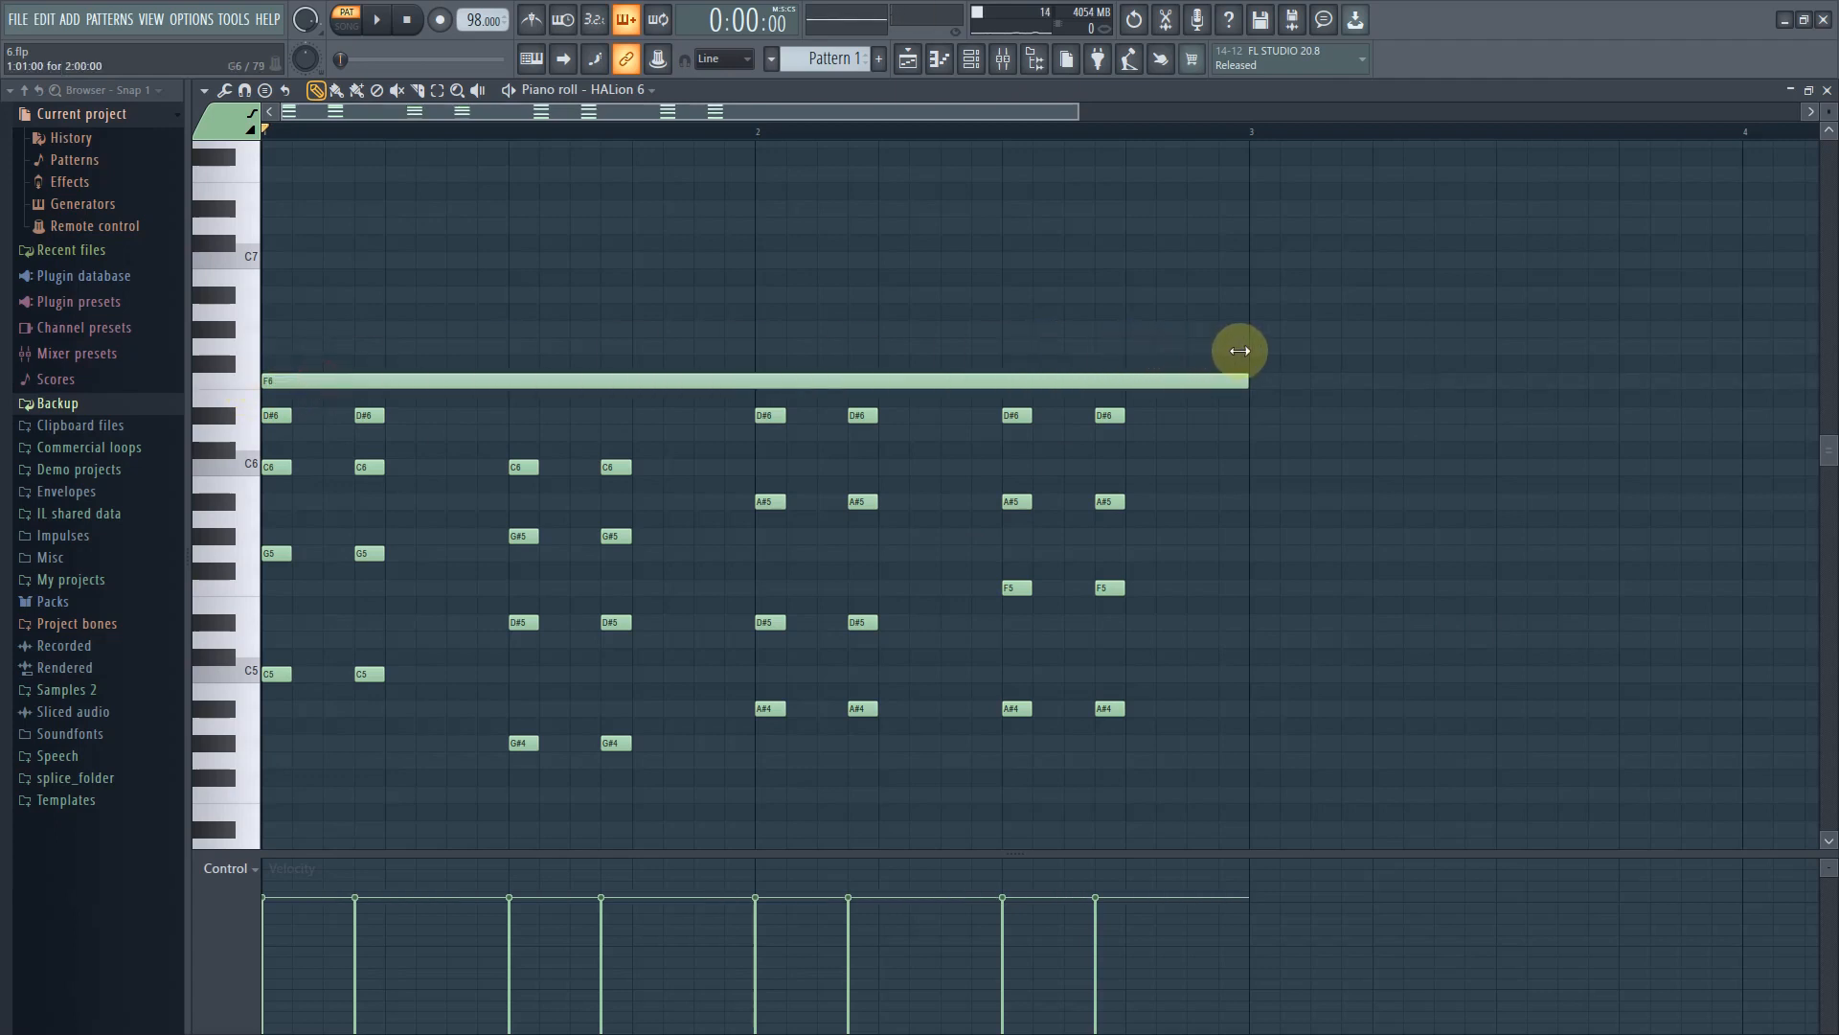
Add a matching two-bar F4 note below the chords
scroll(805, 704, "down", 3)
left_click(279, 639)
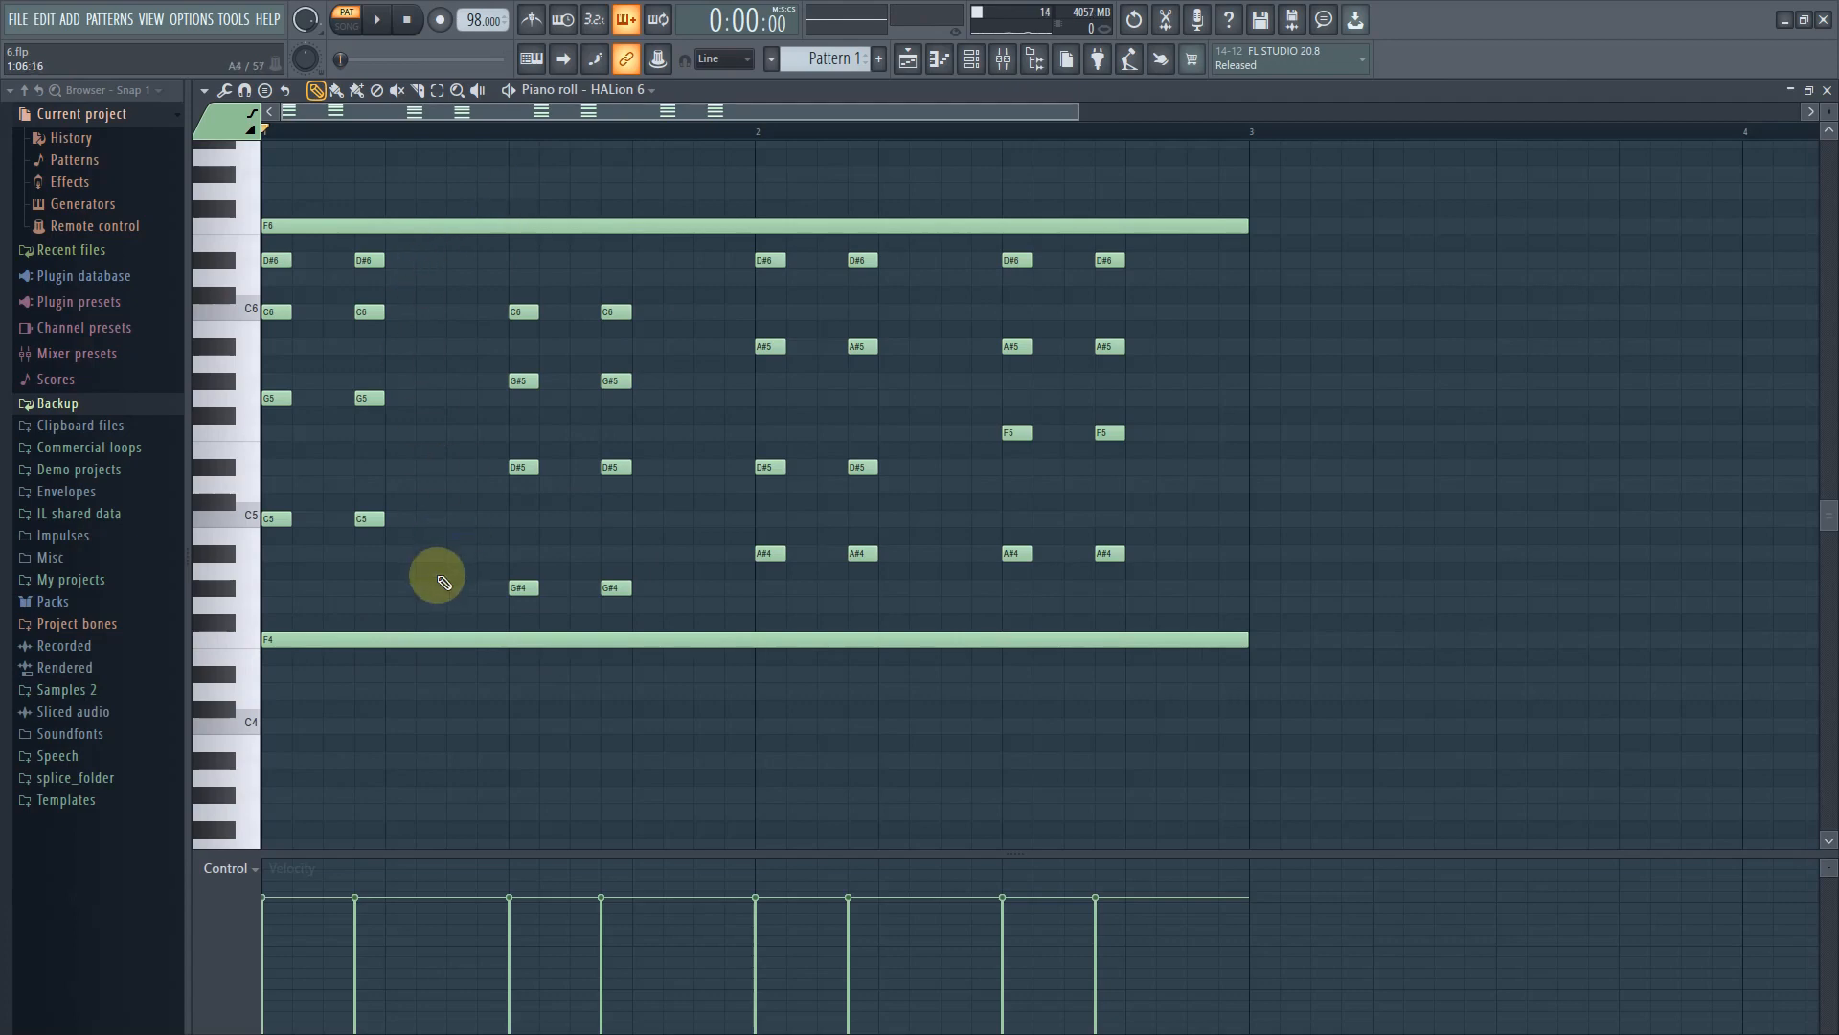
scroll(256, 345, "up", 1)
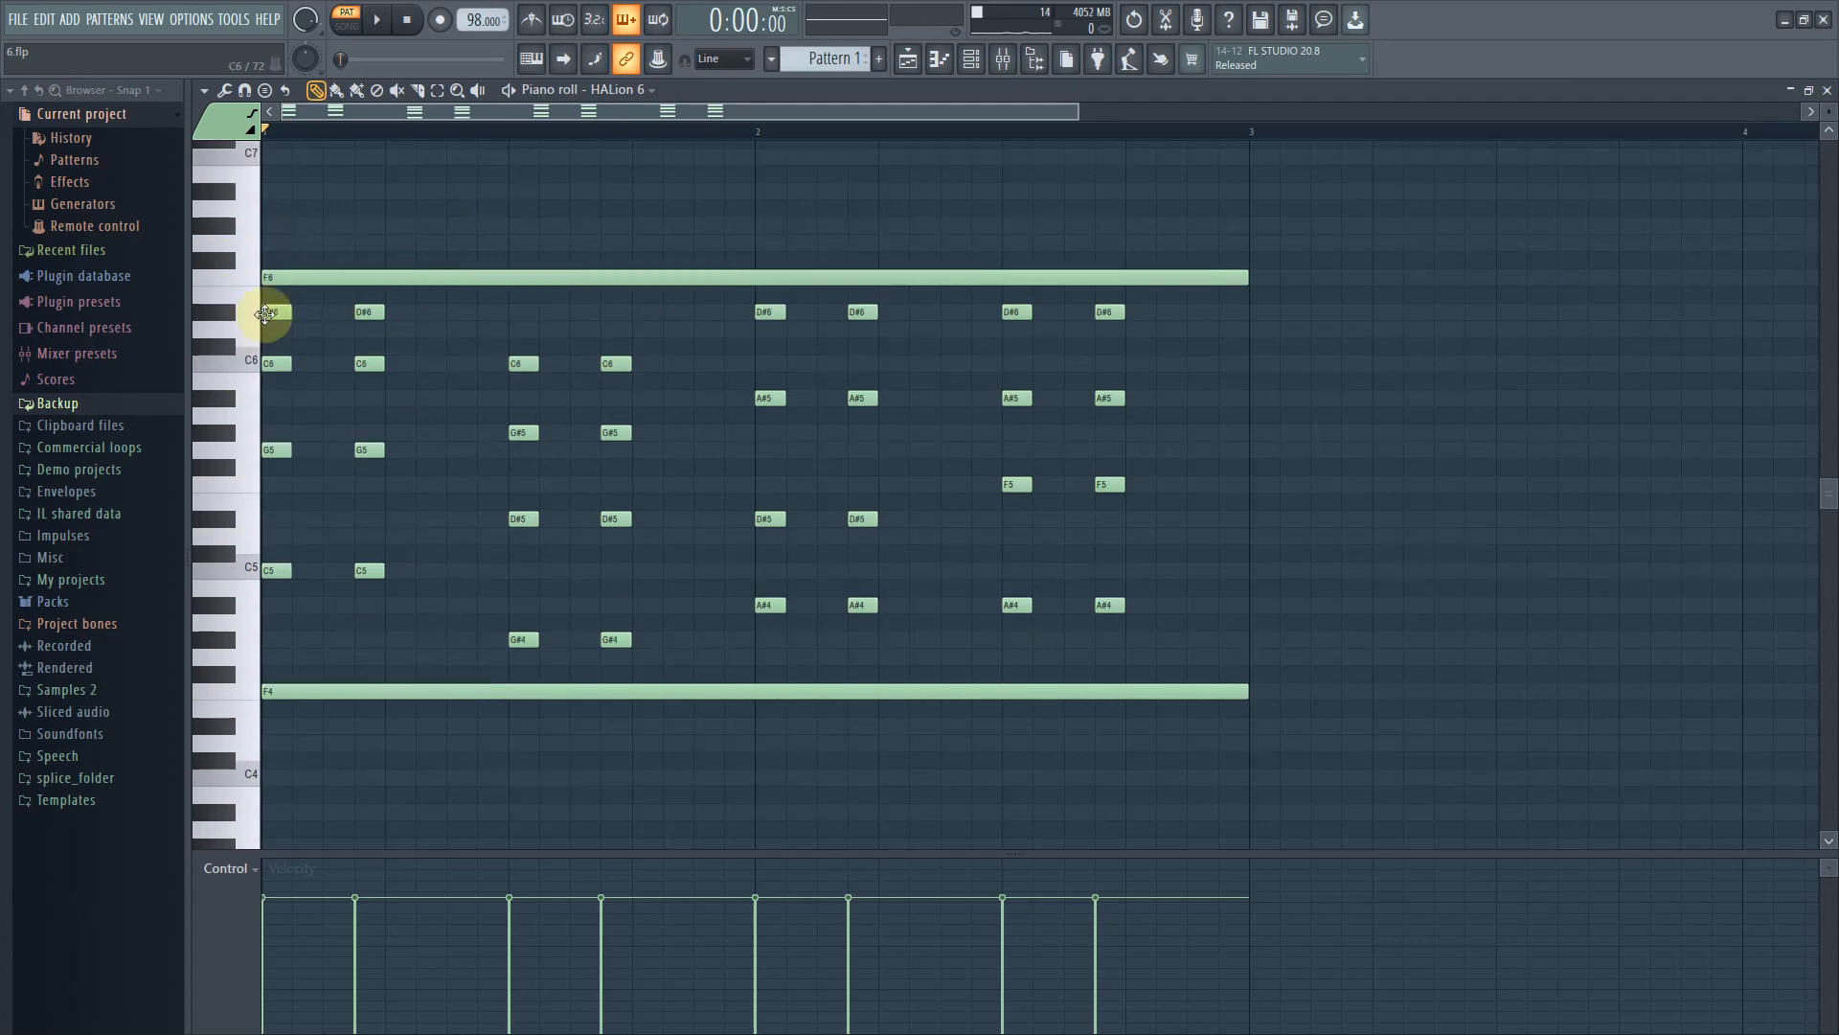
Delete the sustained F6 and F4 notes from Pattern 1
right_click(311, 689)
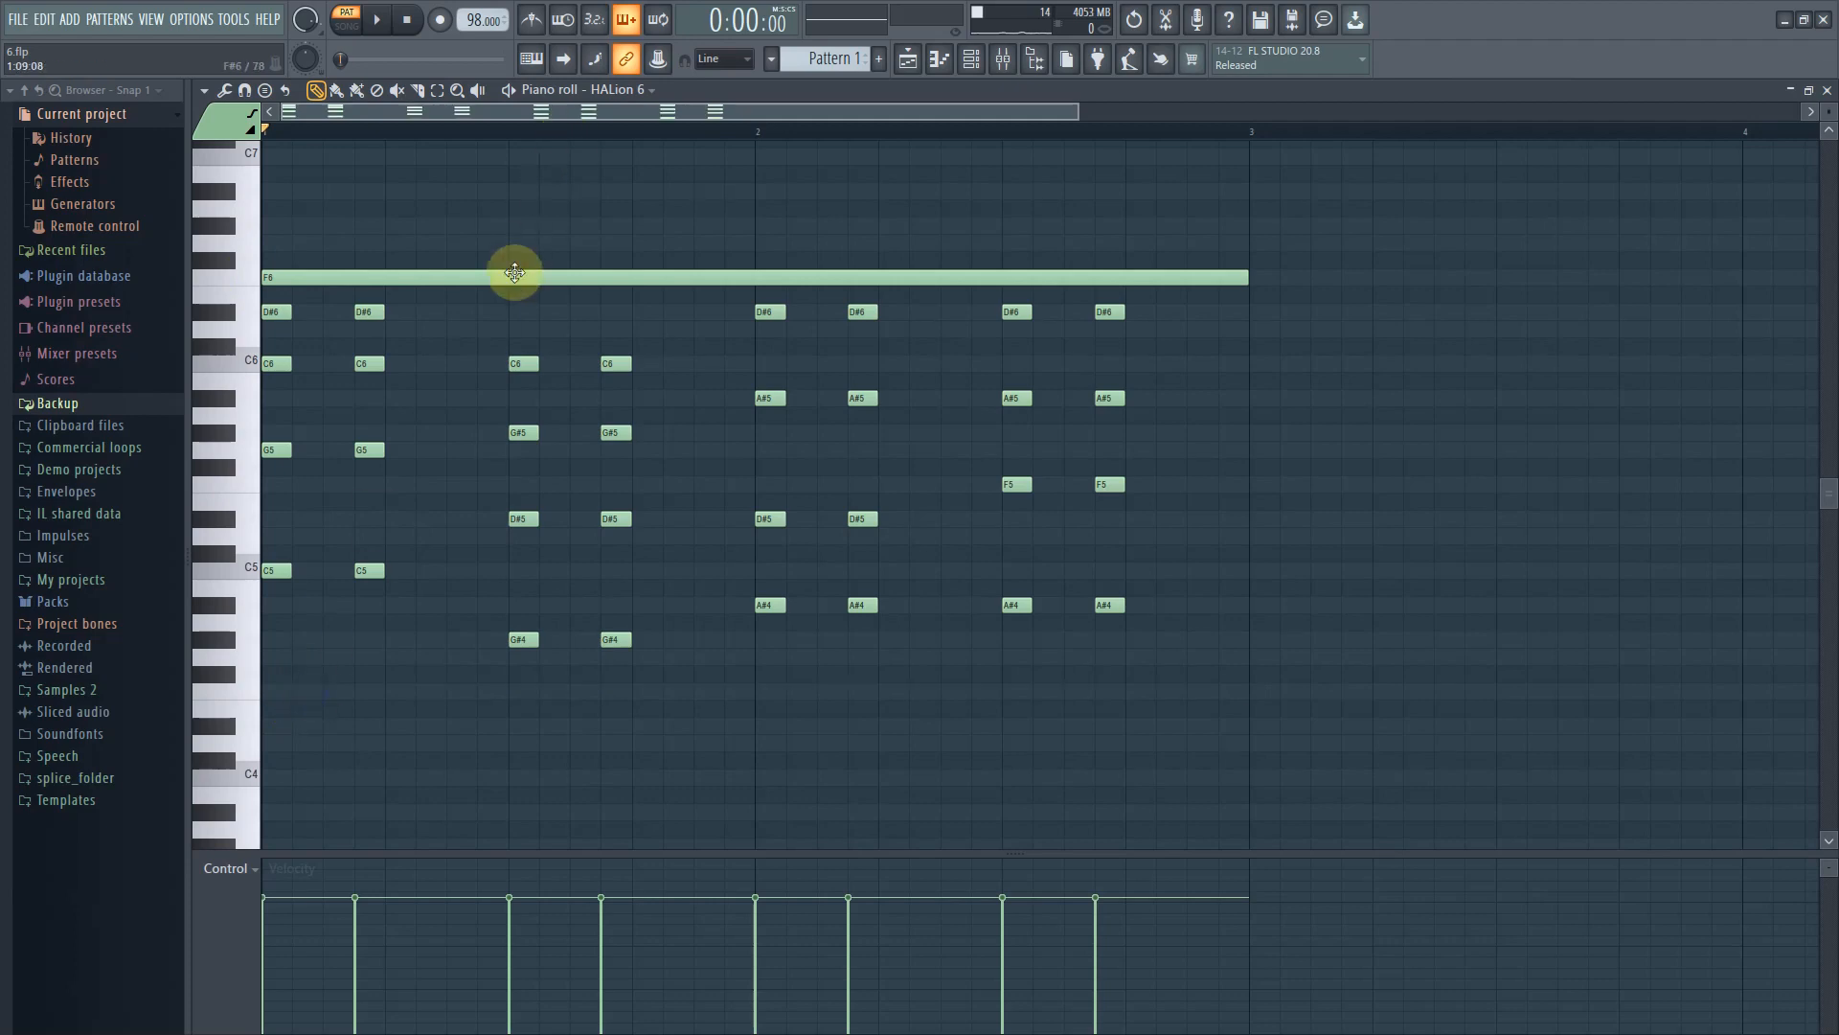
left_click(266, 680)
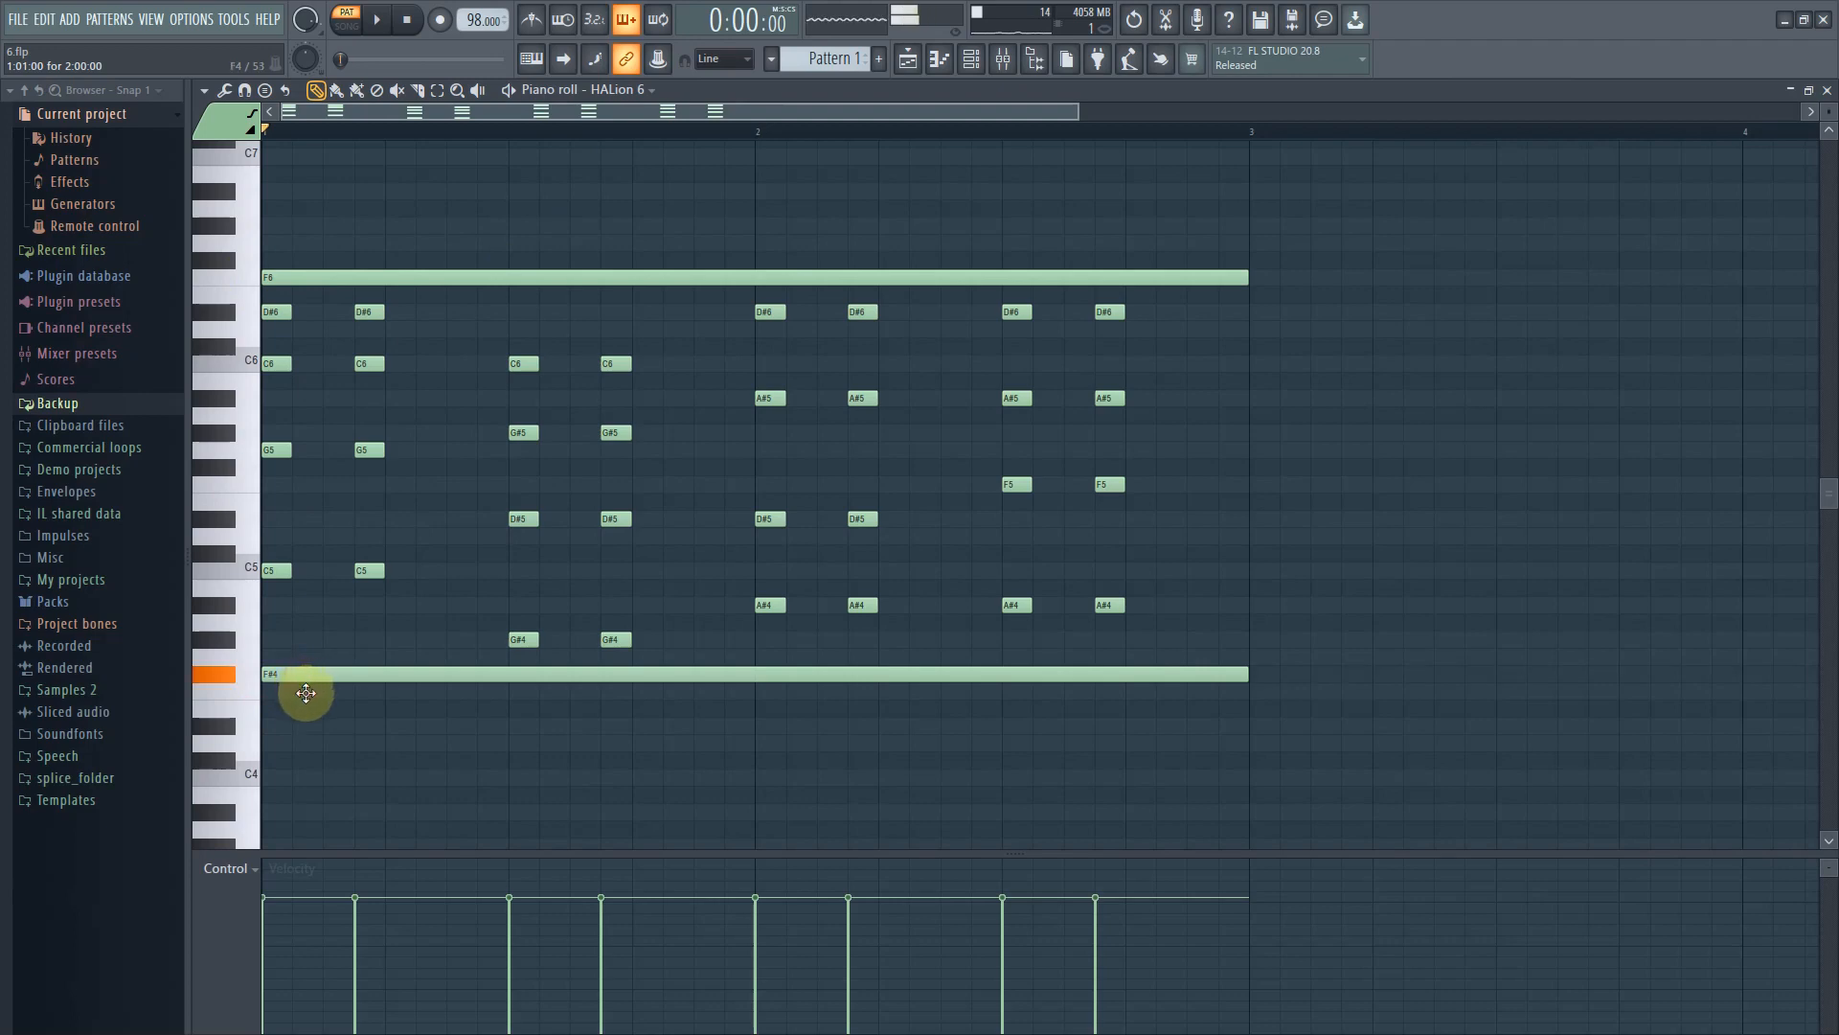
left_click_drag(306, 692, 307, 688)
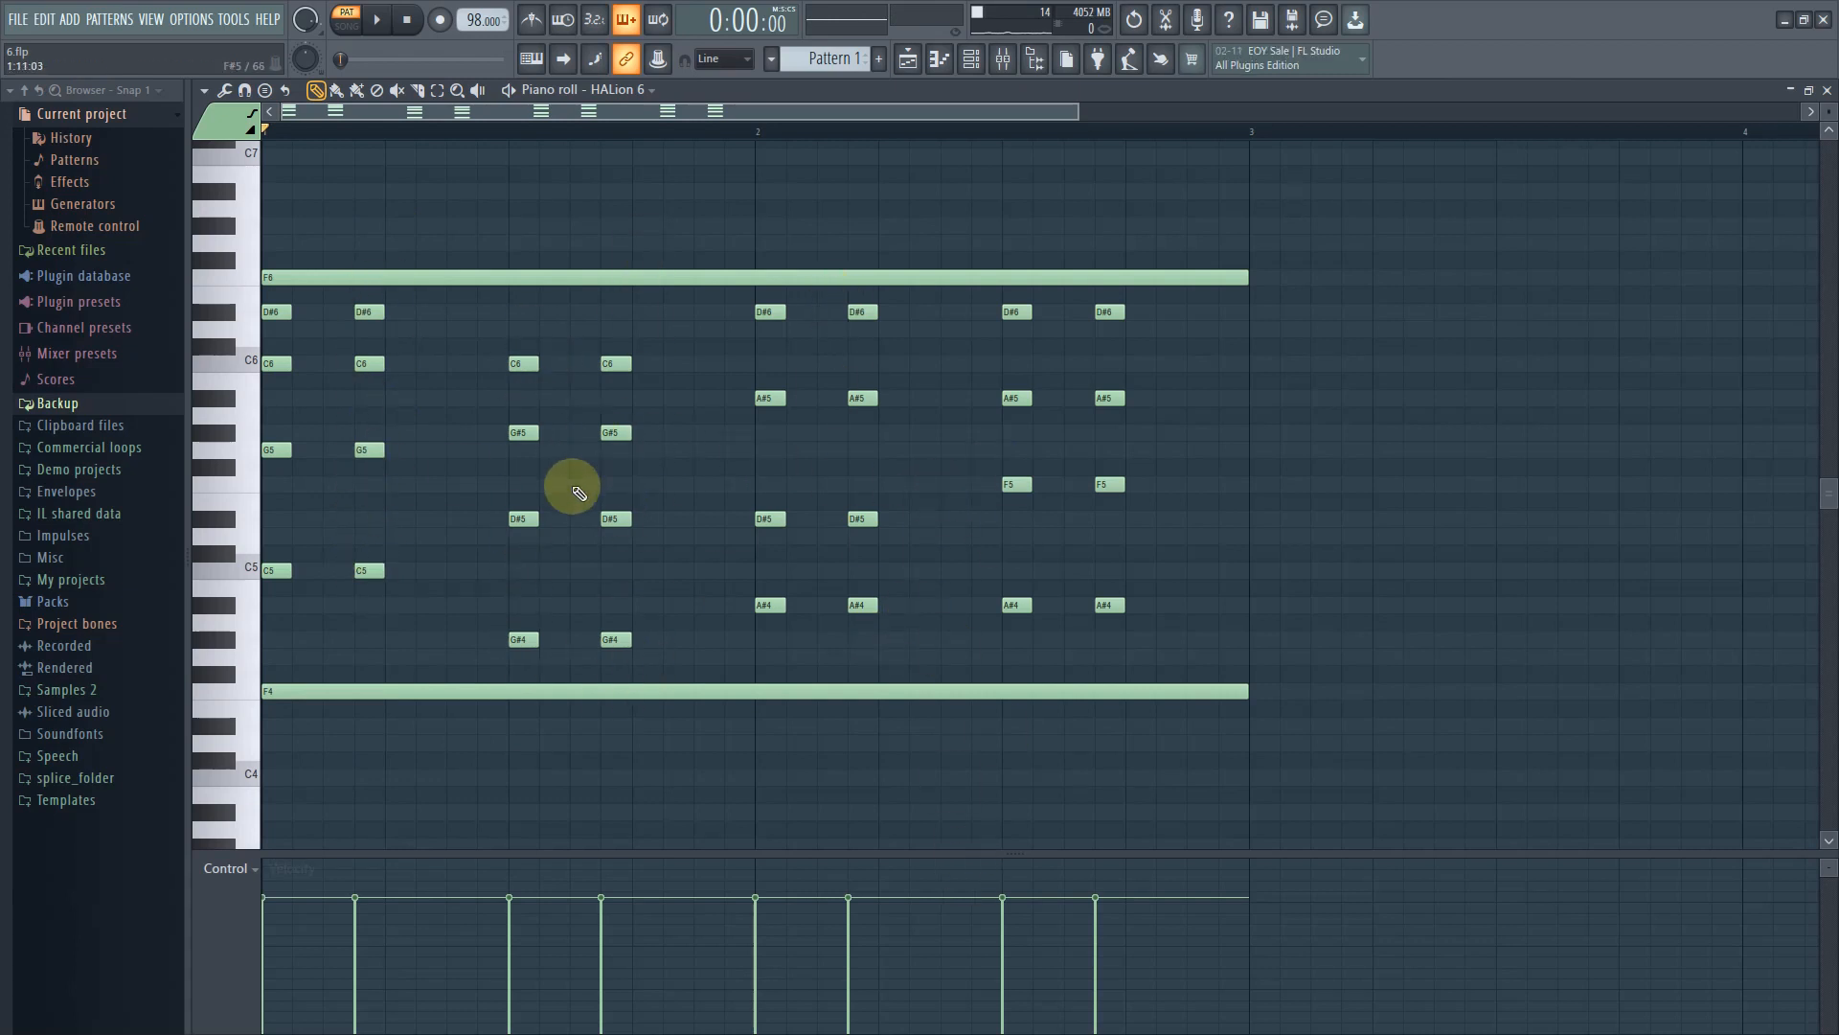
right_click(684, 279)
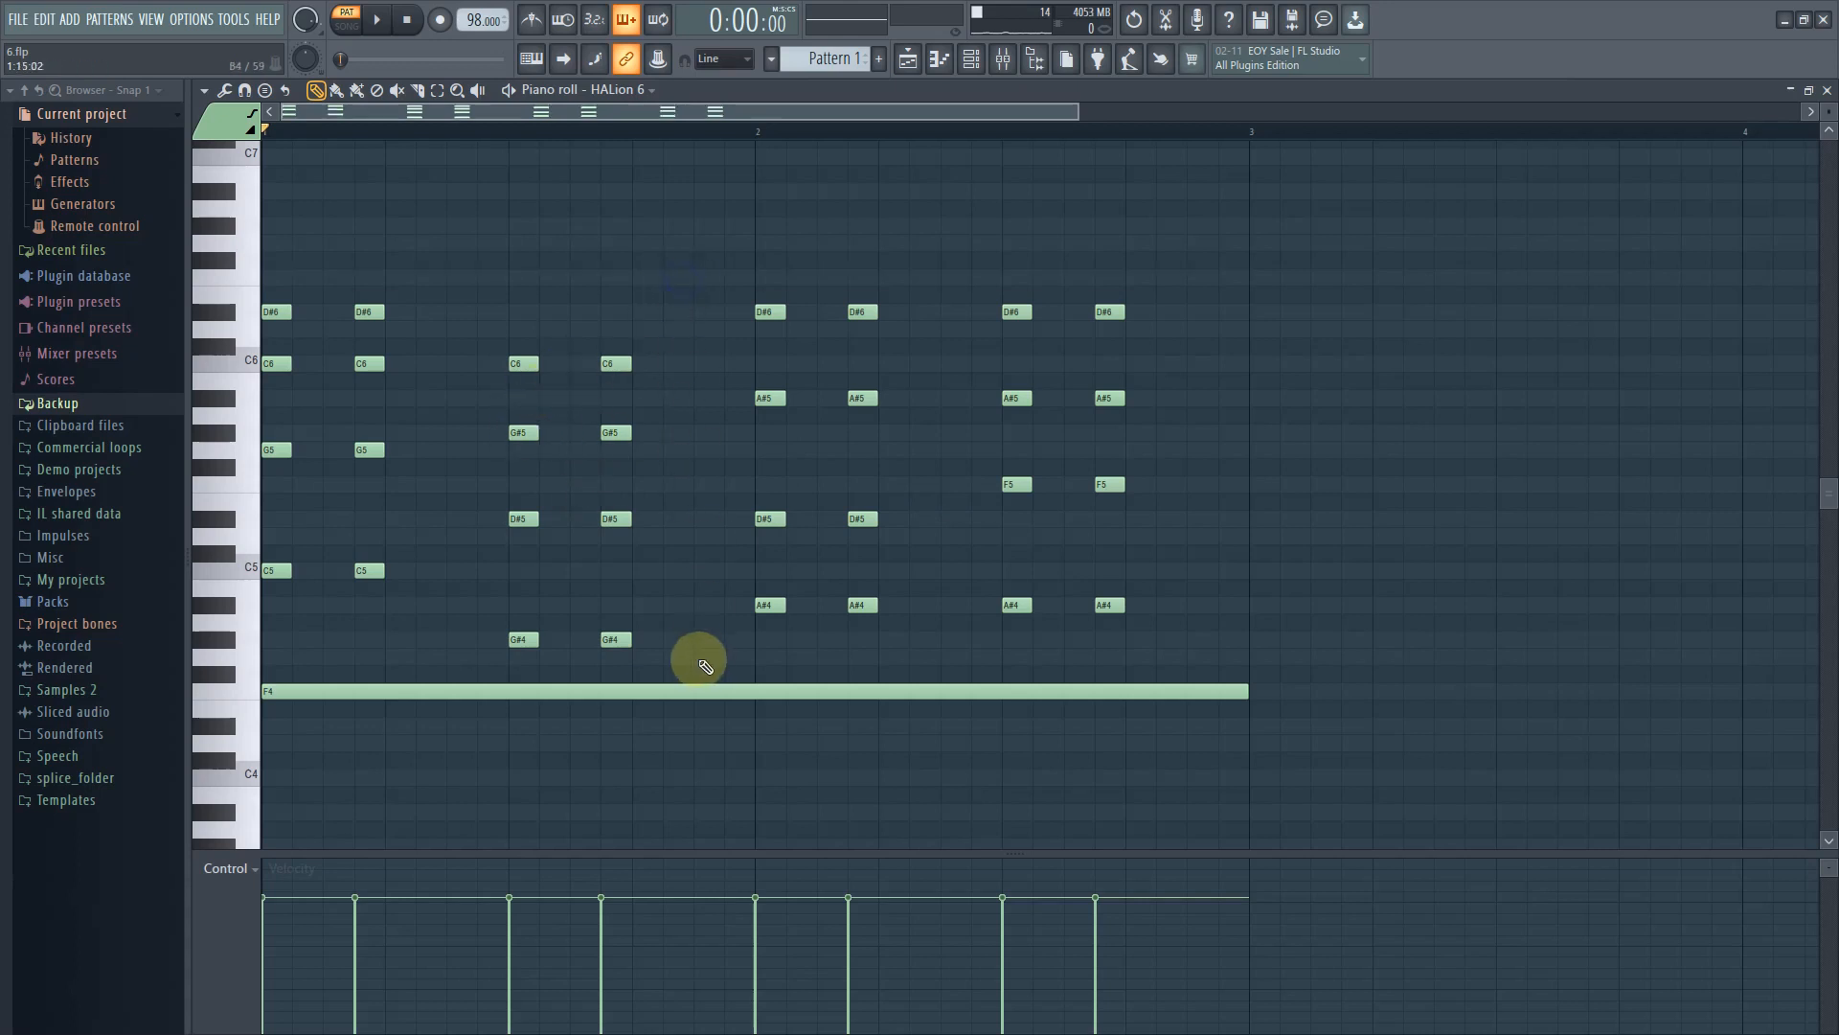
right_click(719, 690)
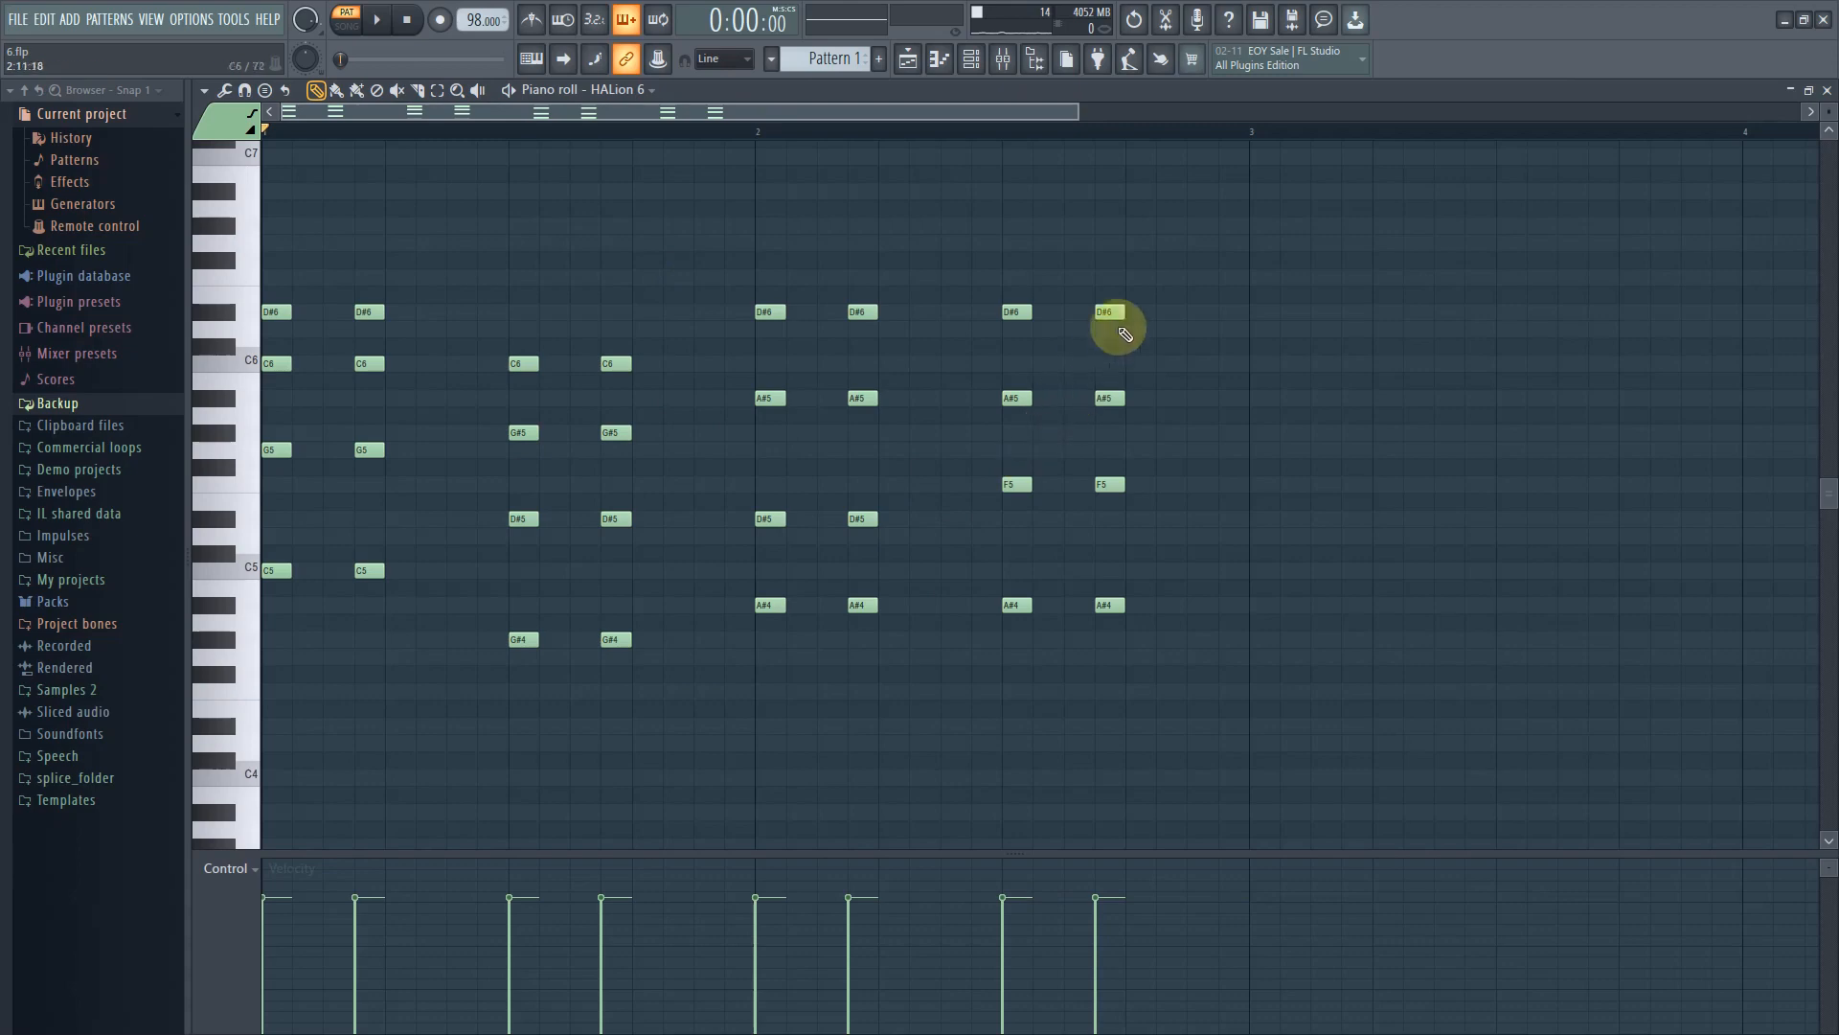
Return to the playlist, unmute Track 4 and select Pattern 16
left_click(909, 60)
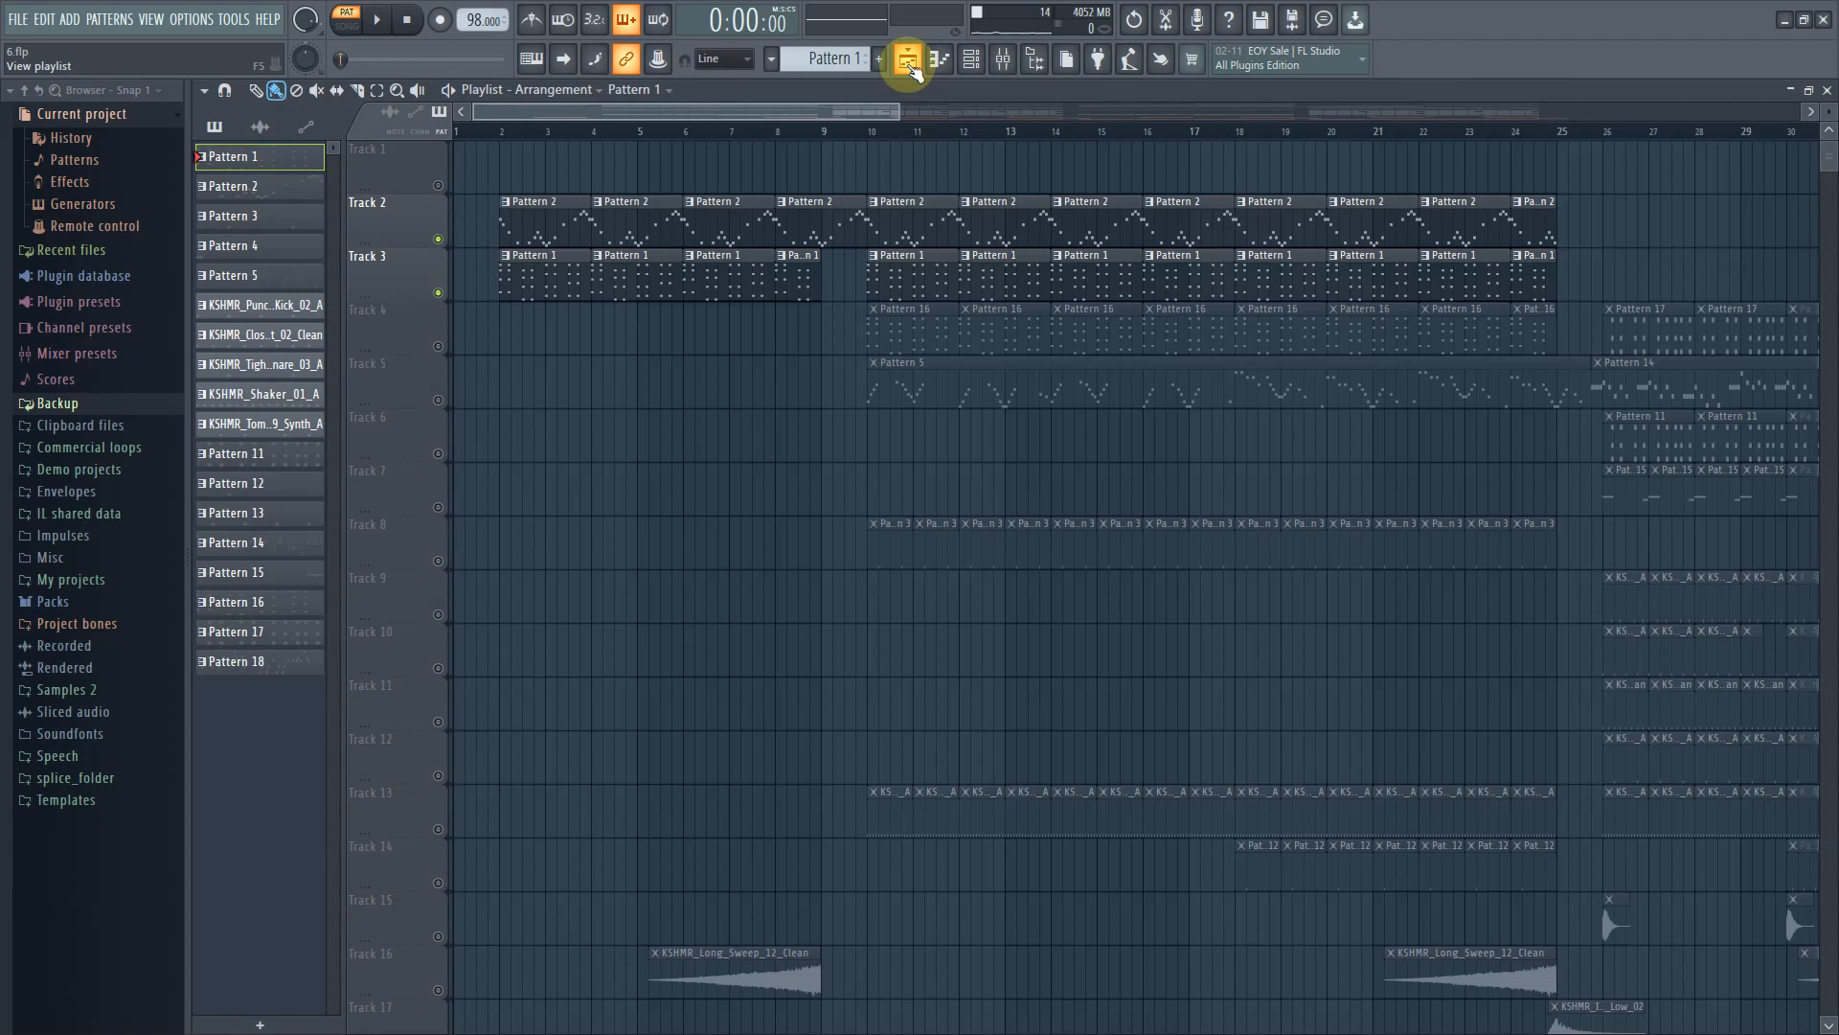
left_click(439, 349)
left_click(944, 316)
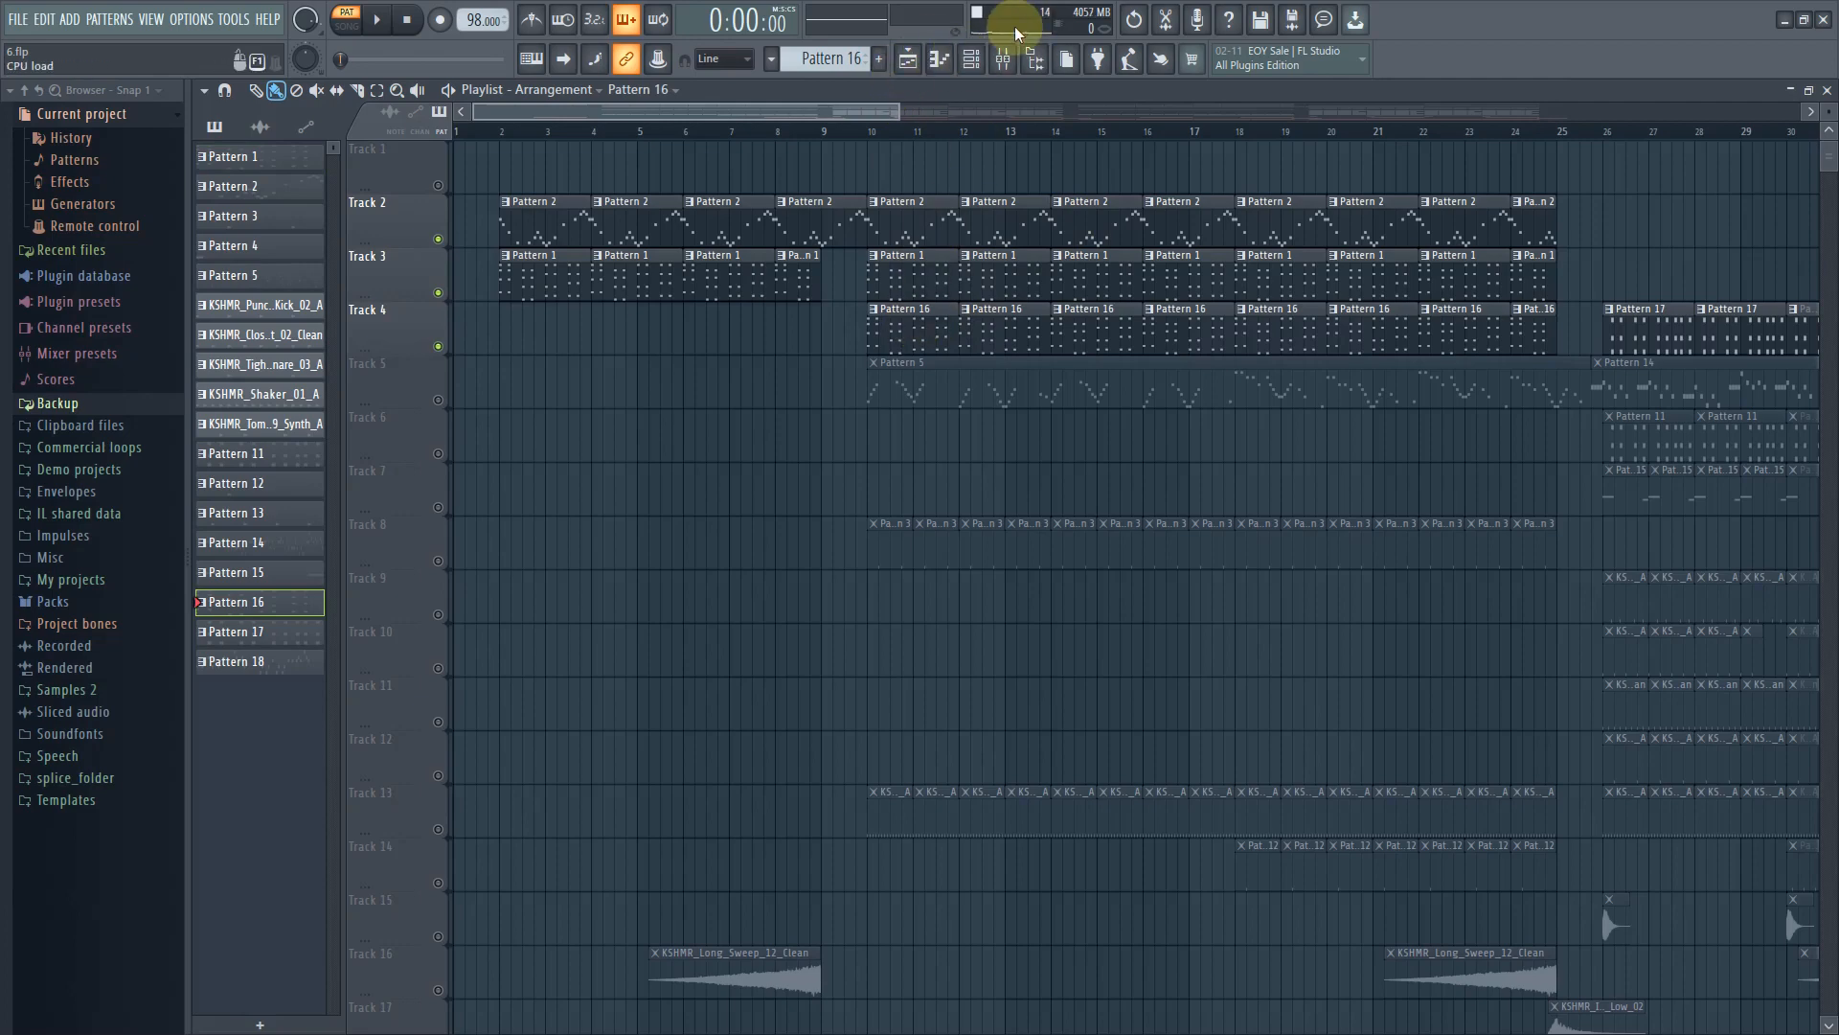
Open the KY Invisible Serum instrument and its piano roll, playing Pattern 16 briefly
left_click(971, 59)
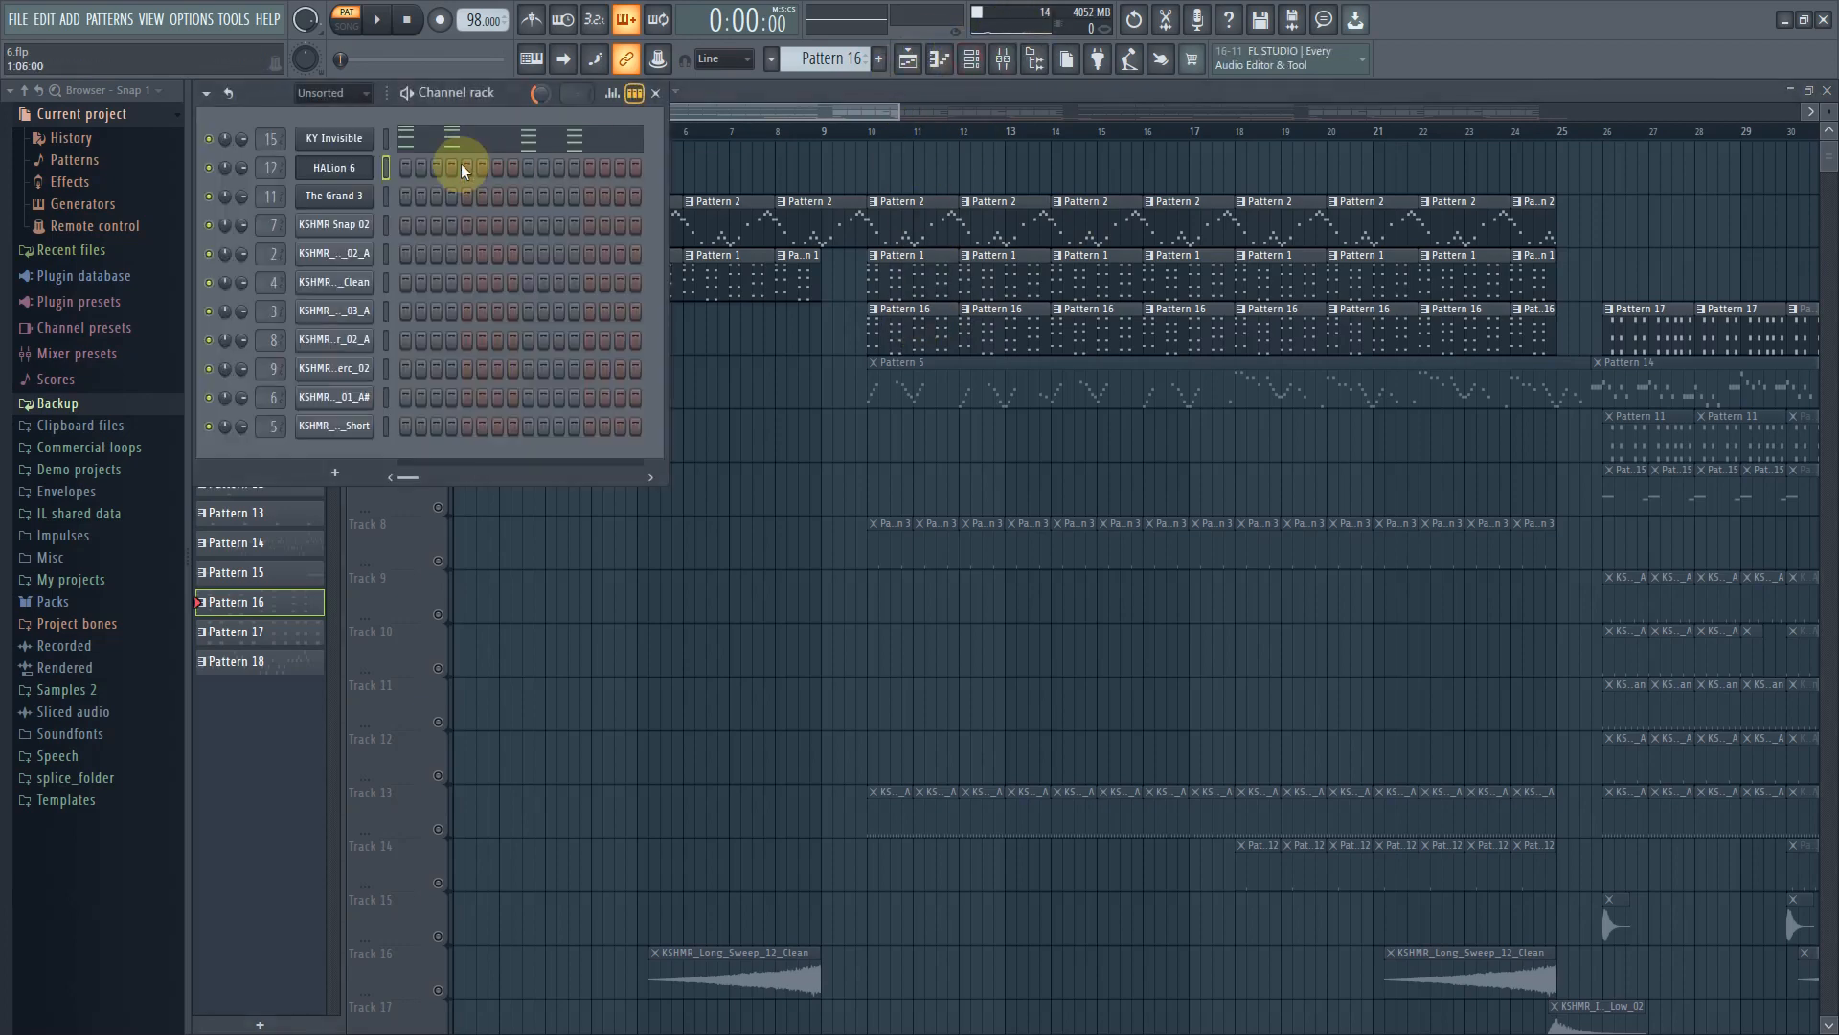
left_click(330, 139)
left_click_drag(720, 793, 971, 115)
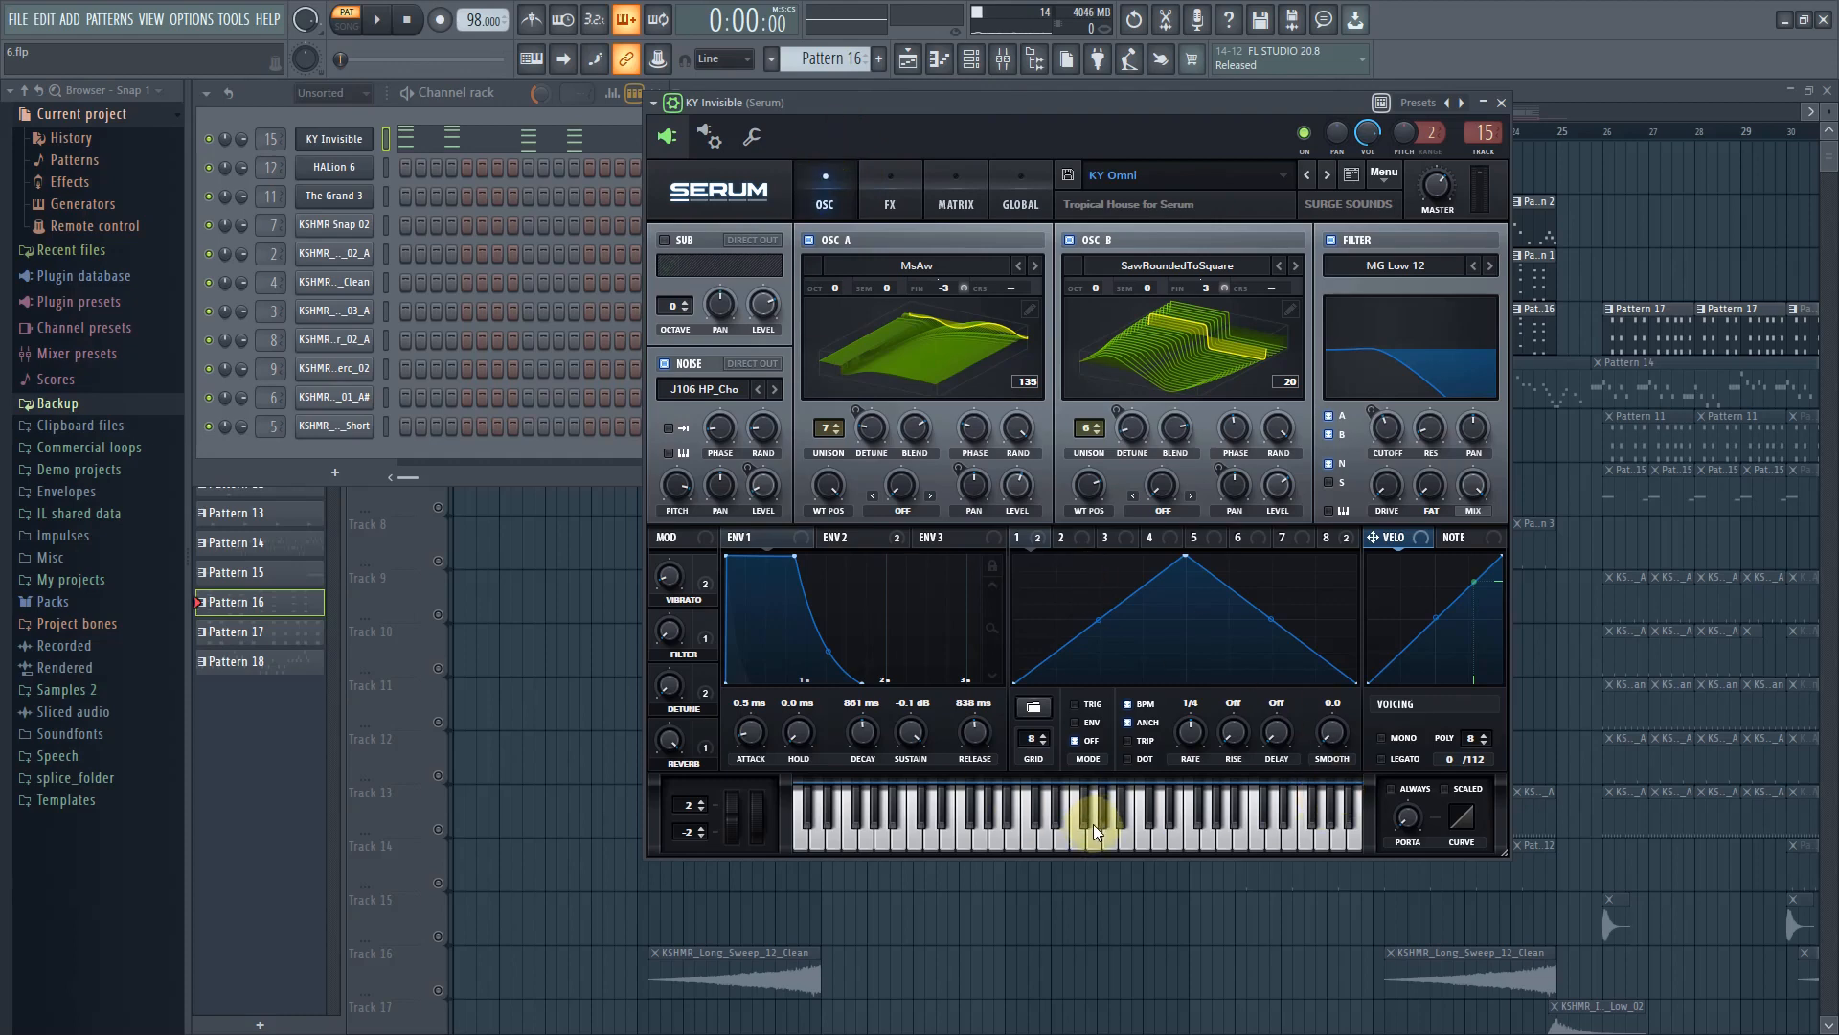
left_click(381, 27)
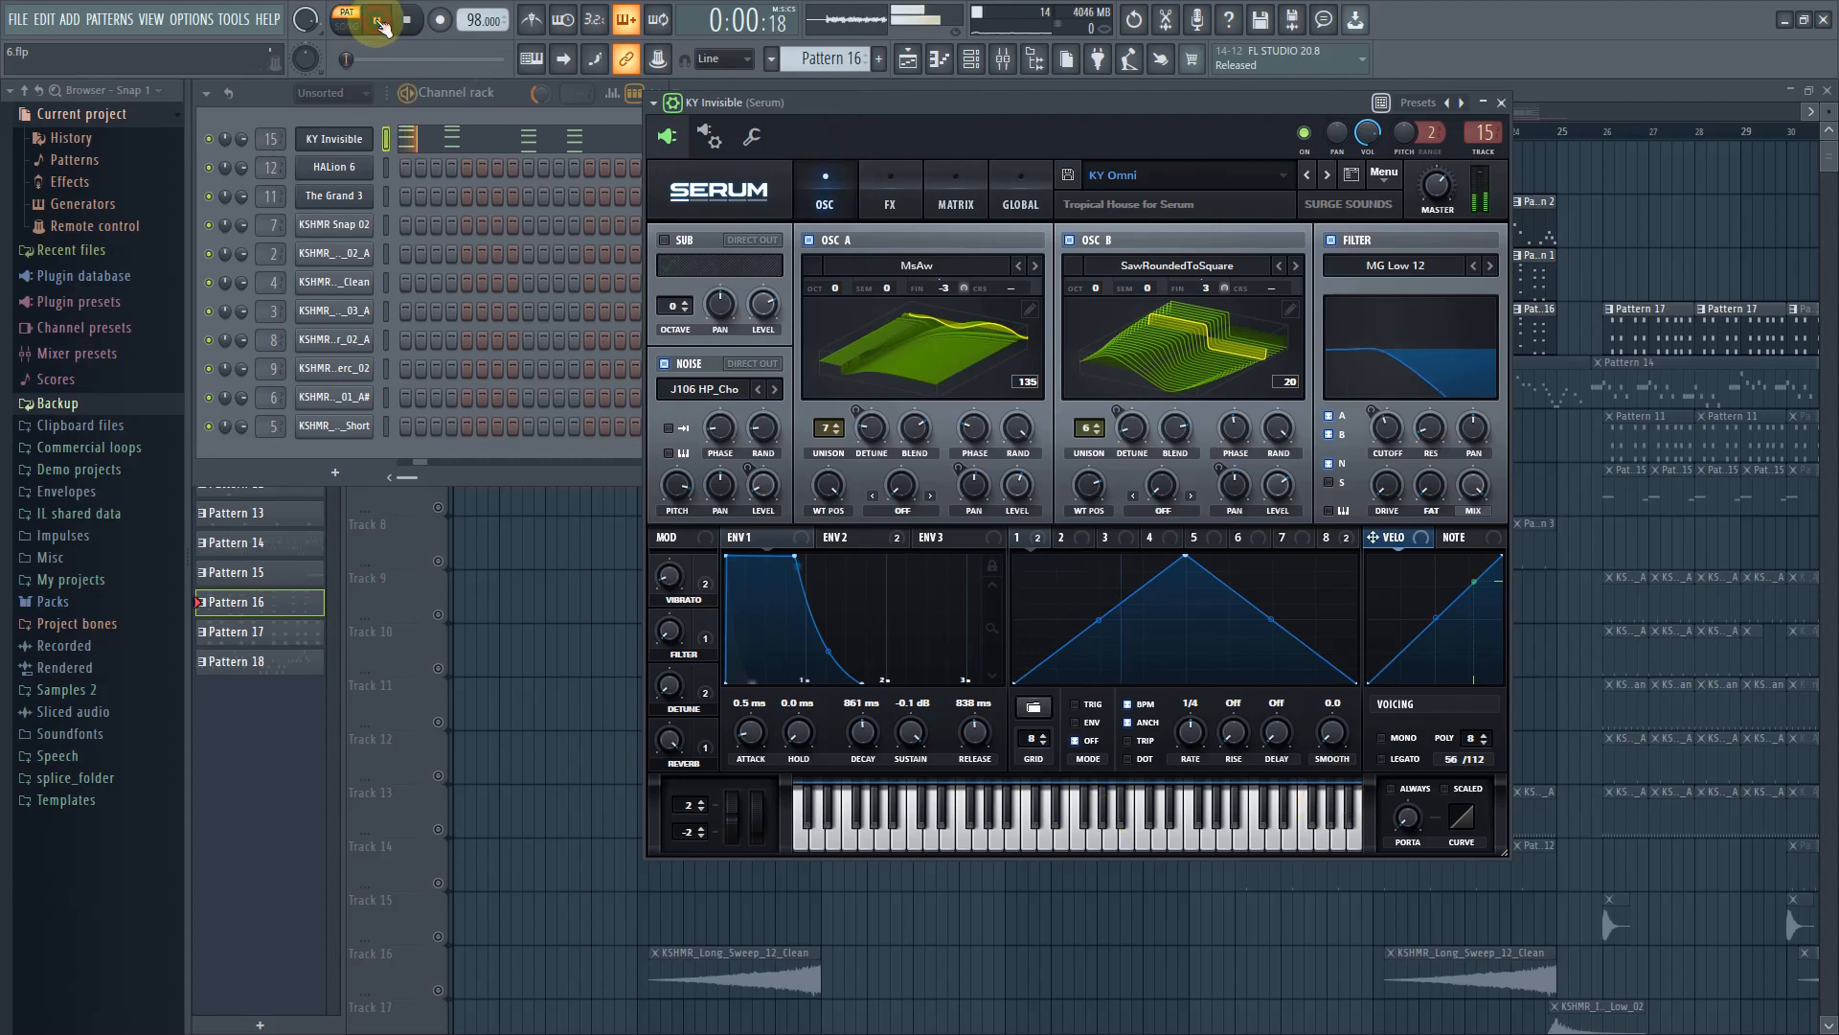
left_click(469, 144)
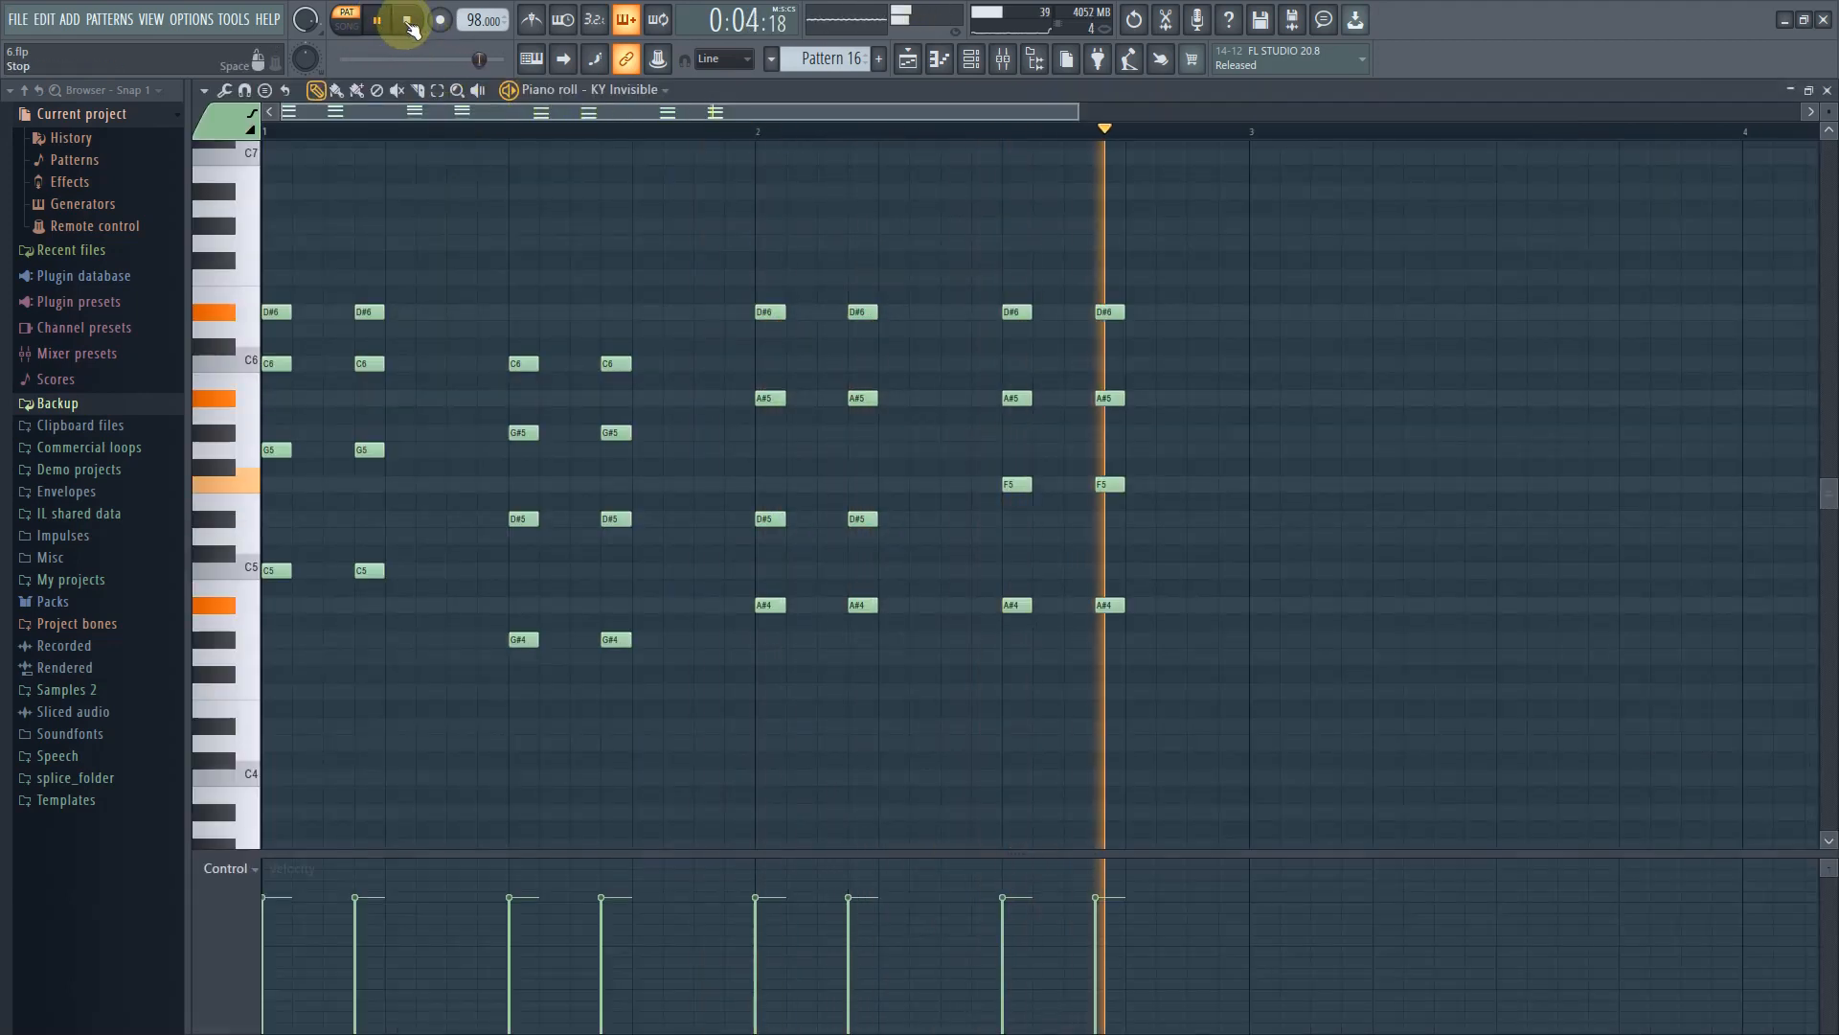
key("space")
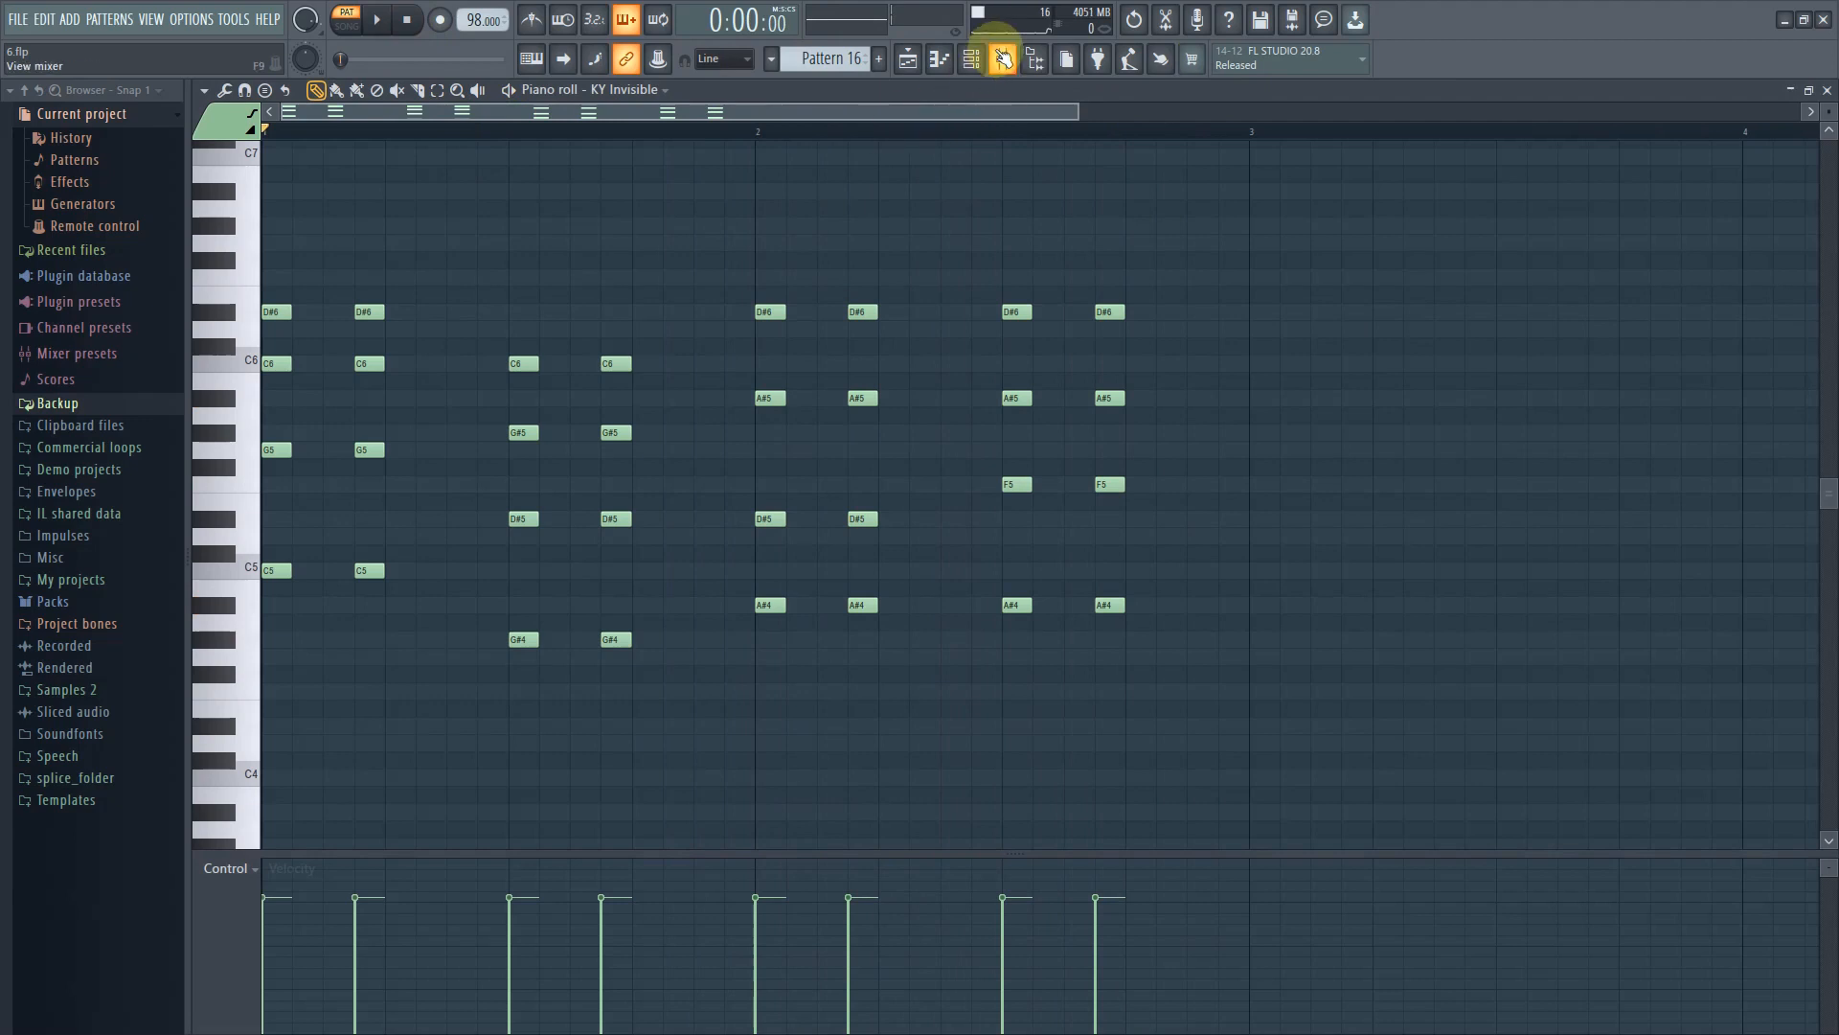
Open the mixer and examine the Fruity Love Philter effect on the Serum insert
left_click(1006, 60)
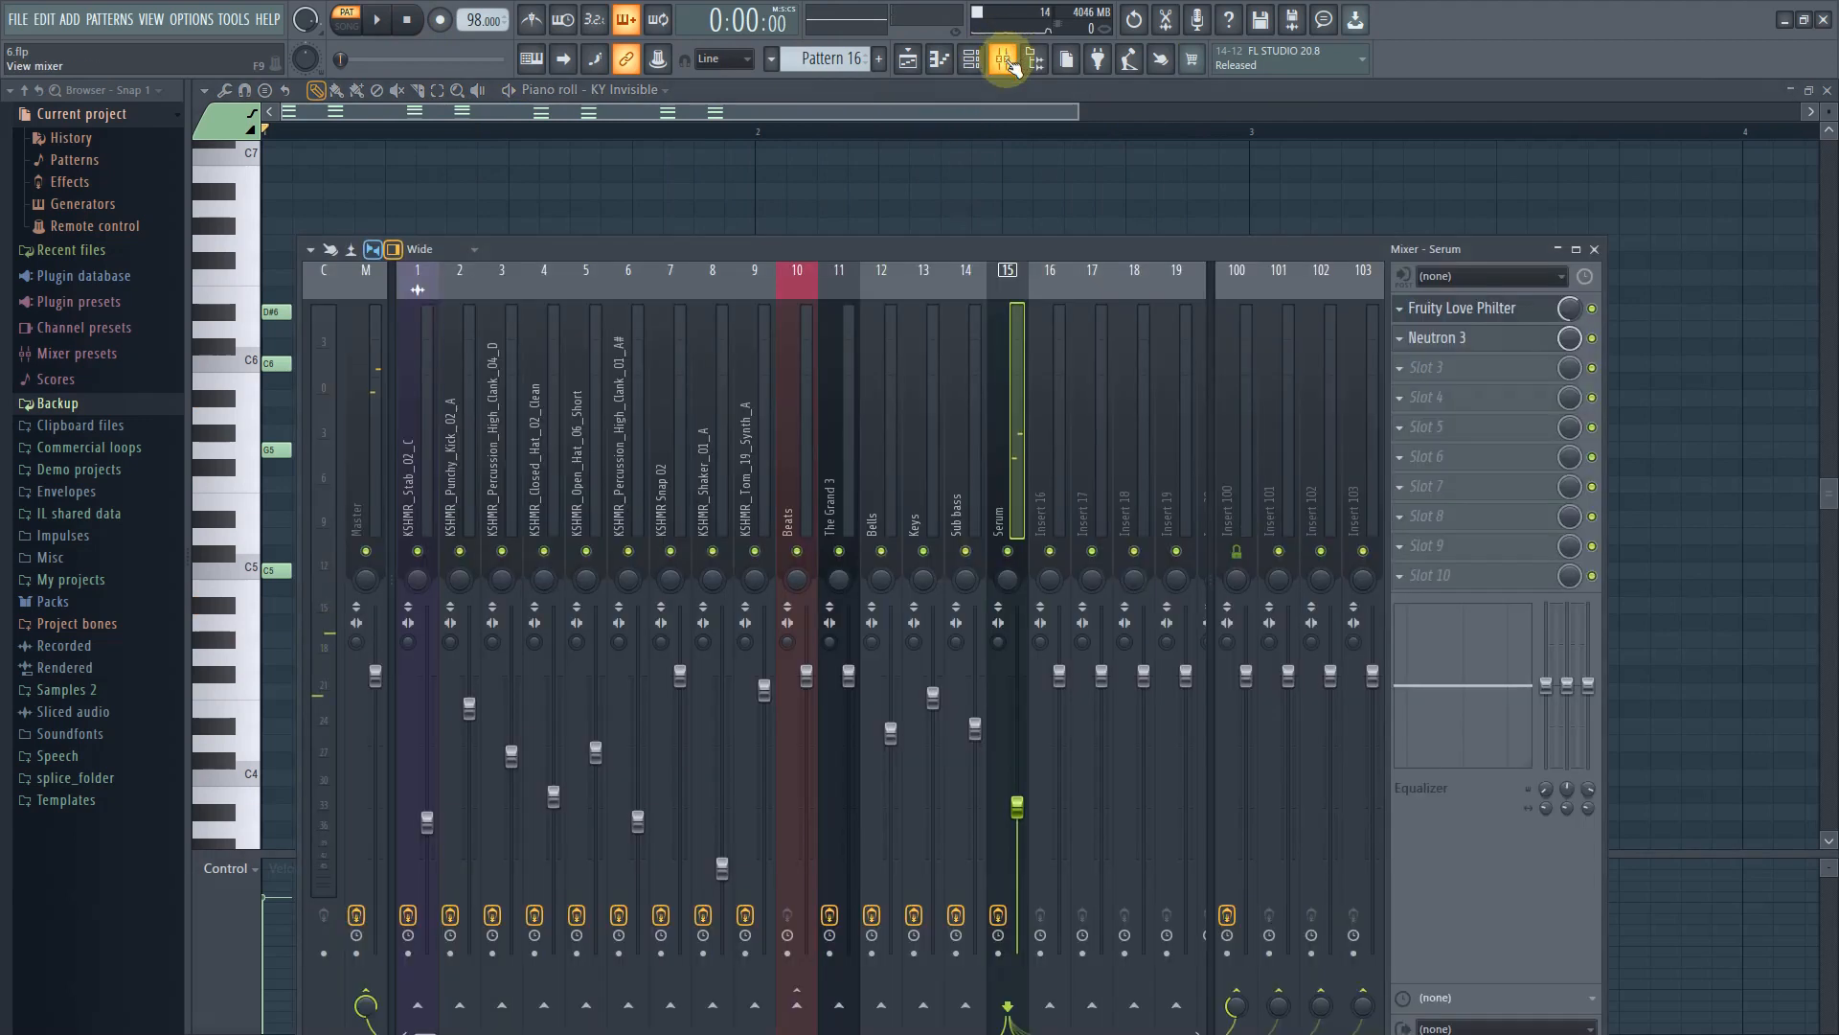
left_click(1510, 311)
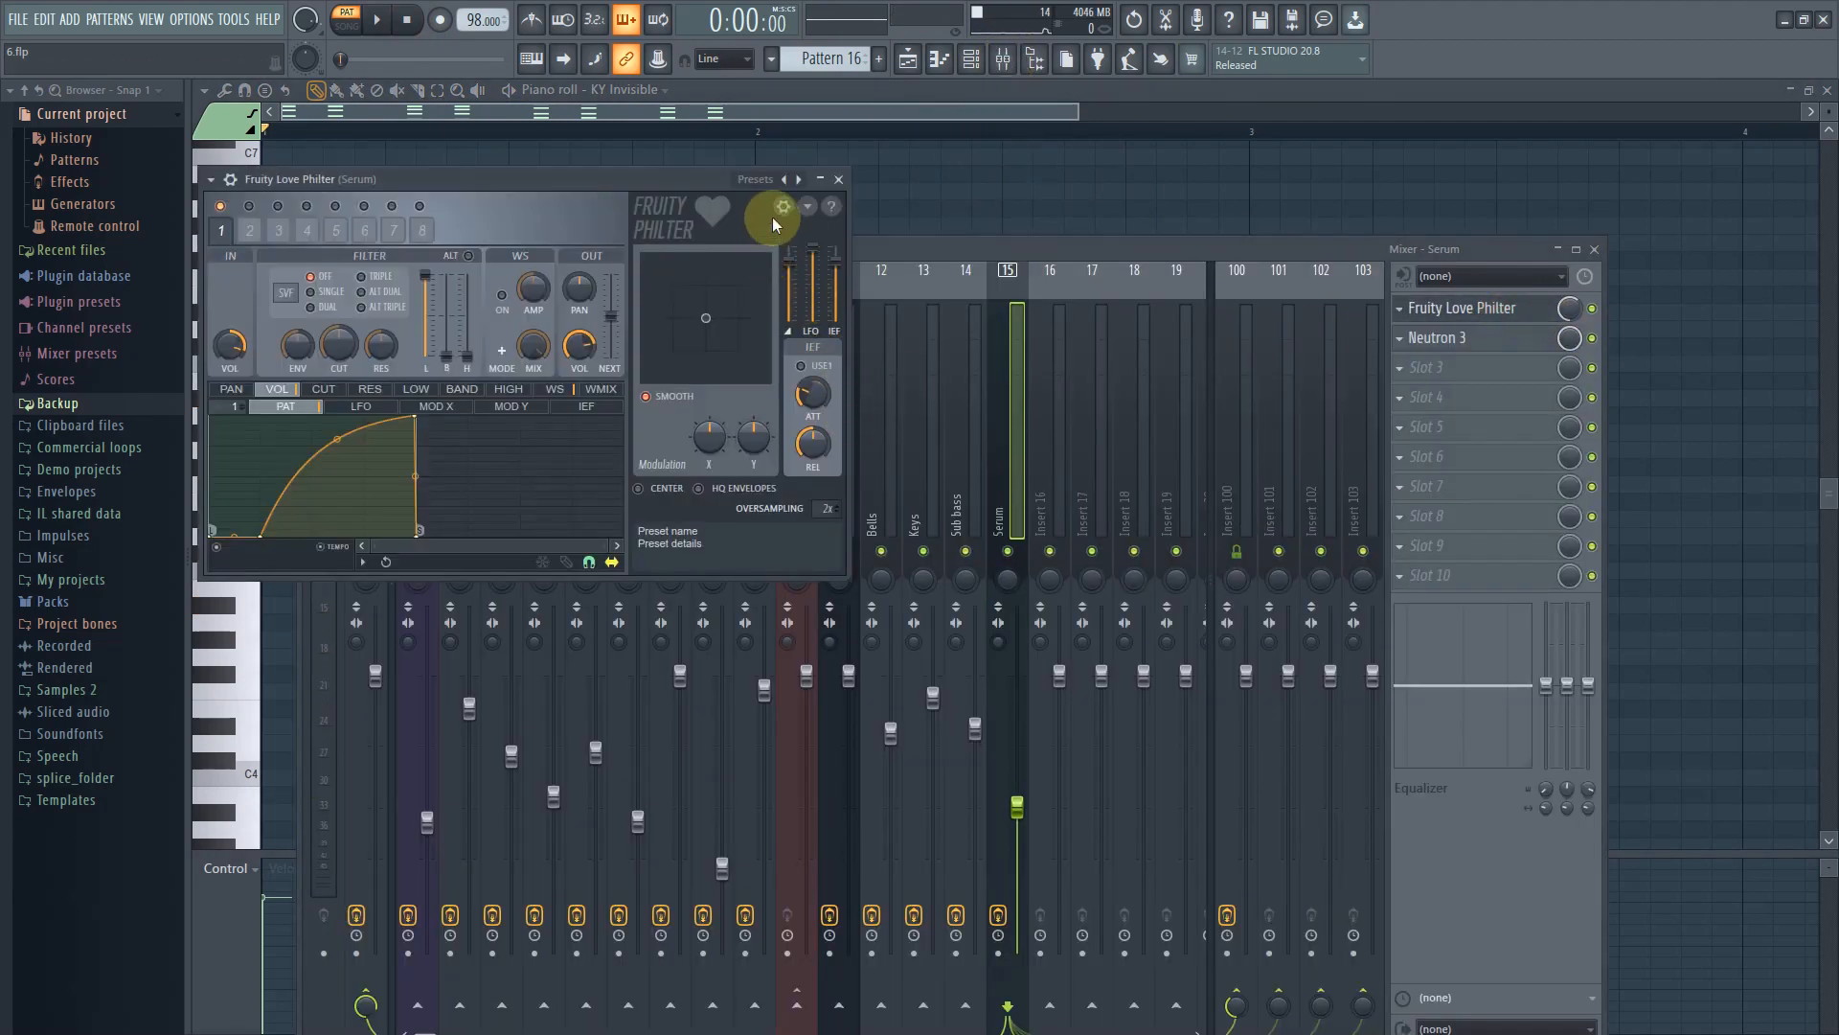
left_click_drag(517, 176, 567, 484)
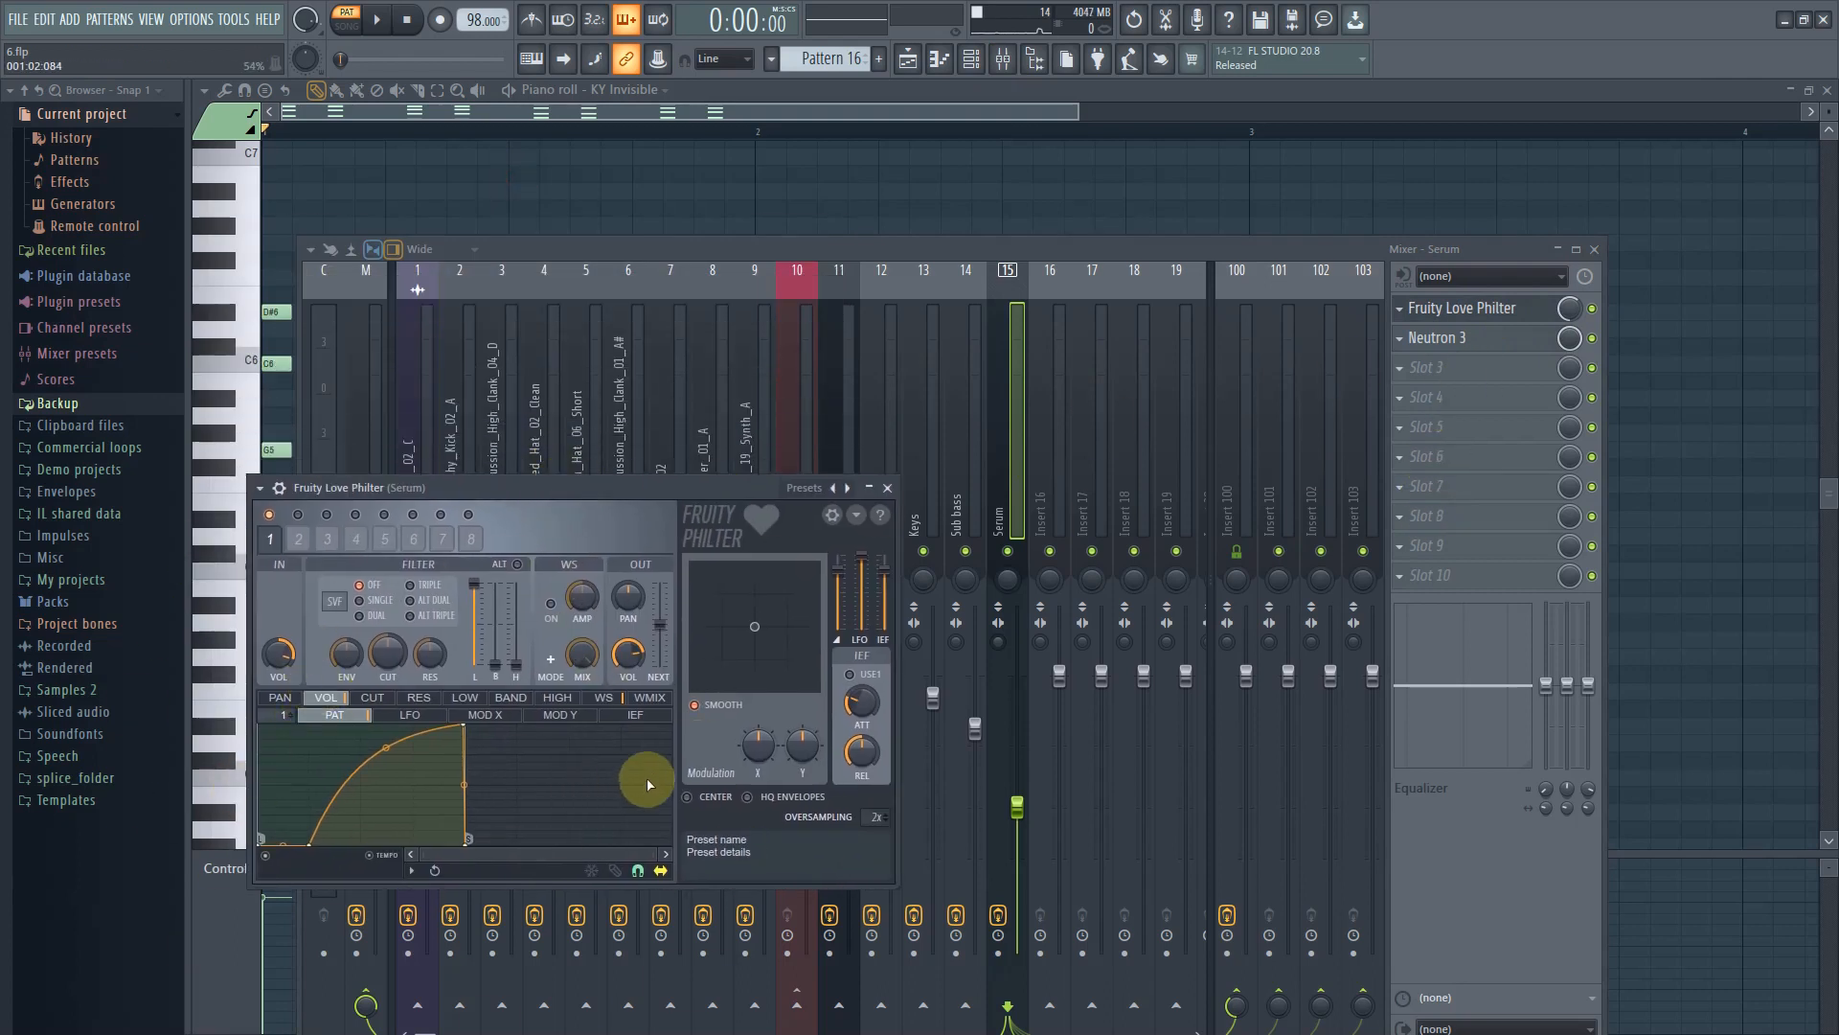
left_click(1500, 314)
left_click(1496, 322)
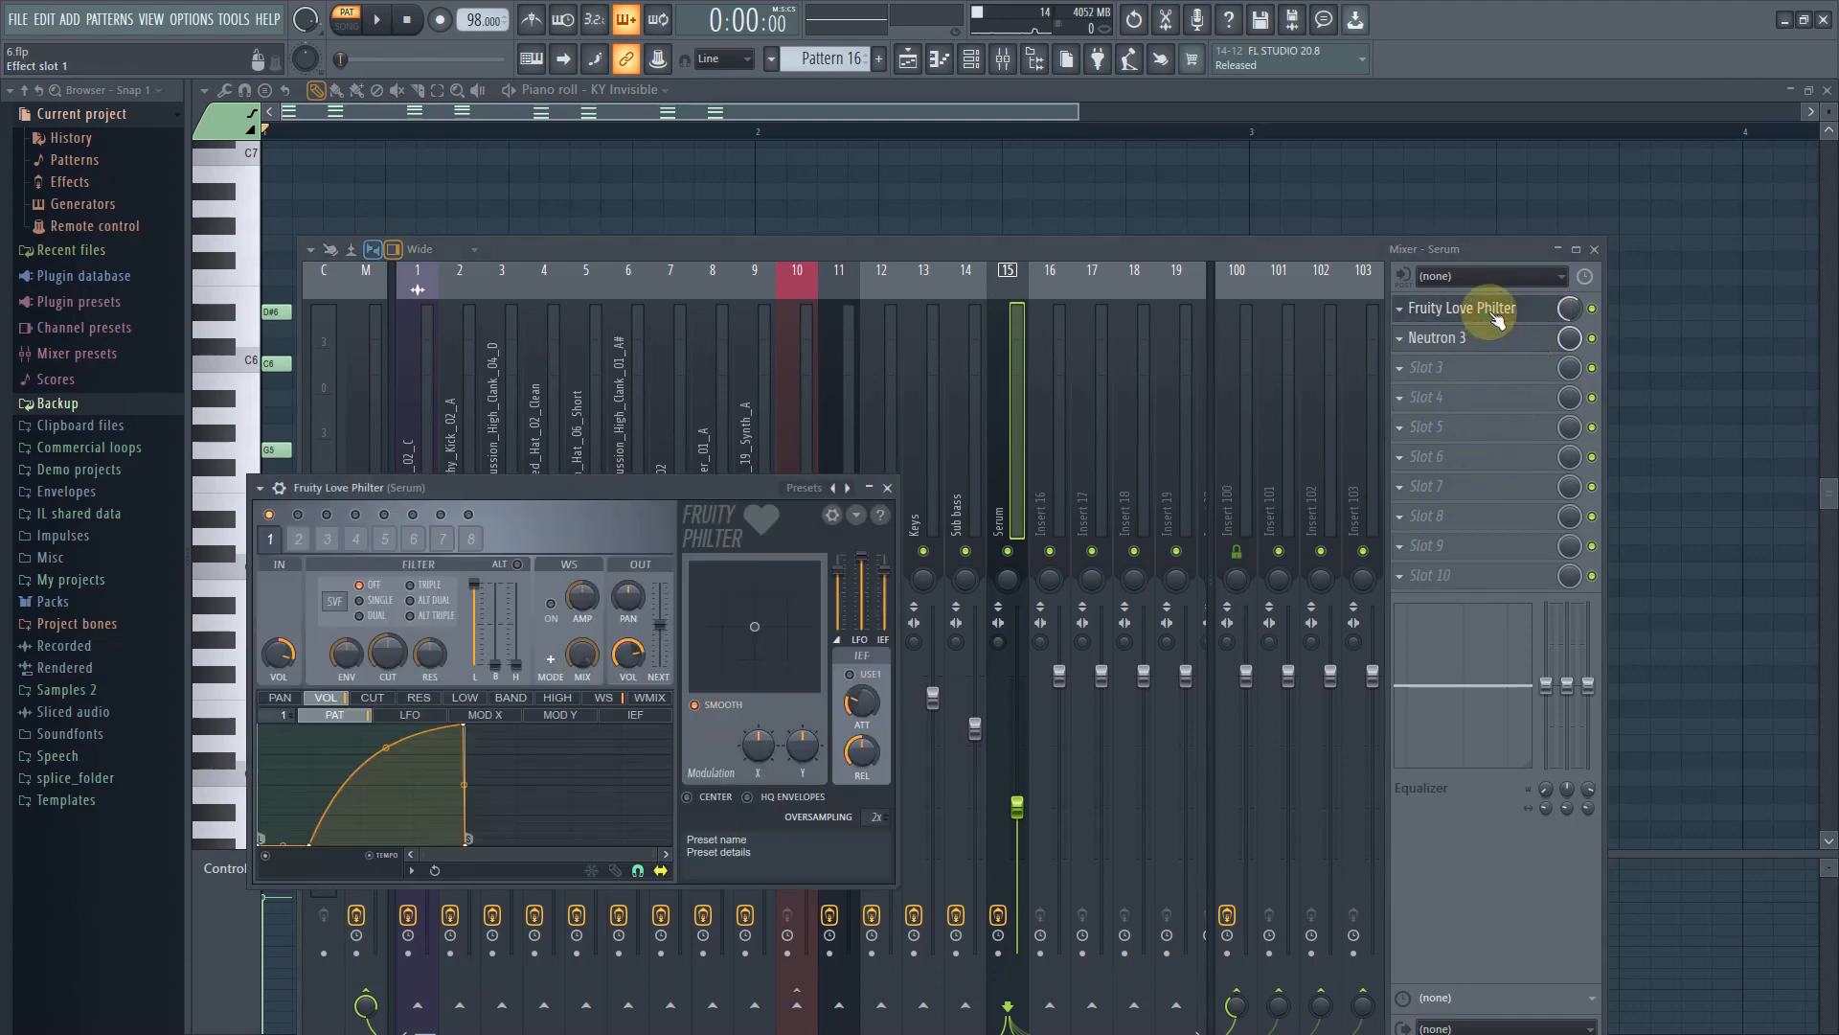
left_click(1499, 313)
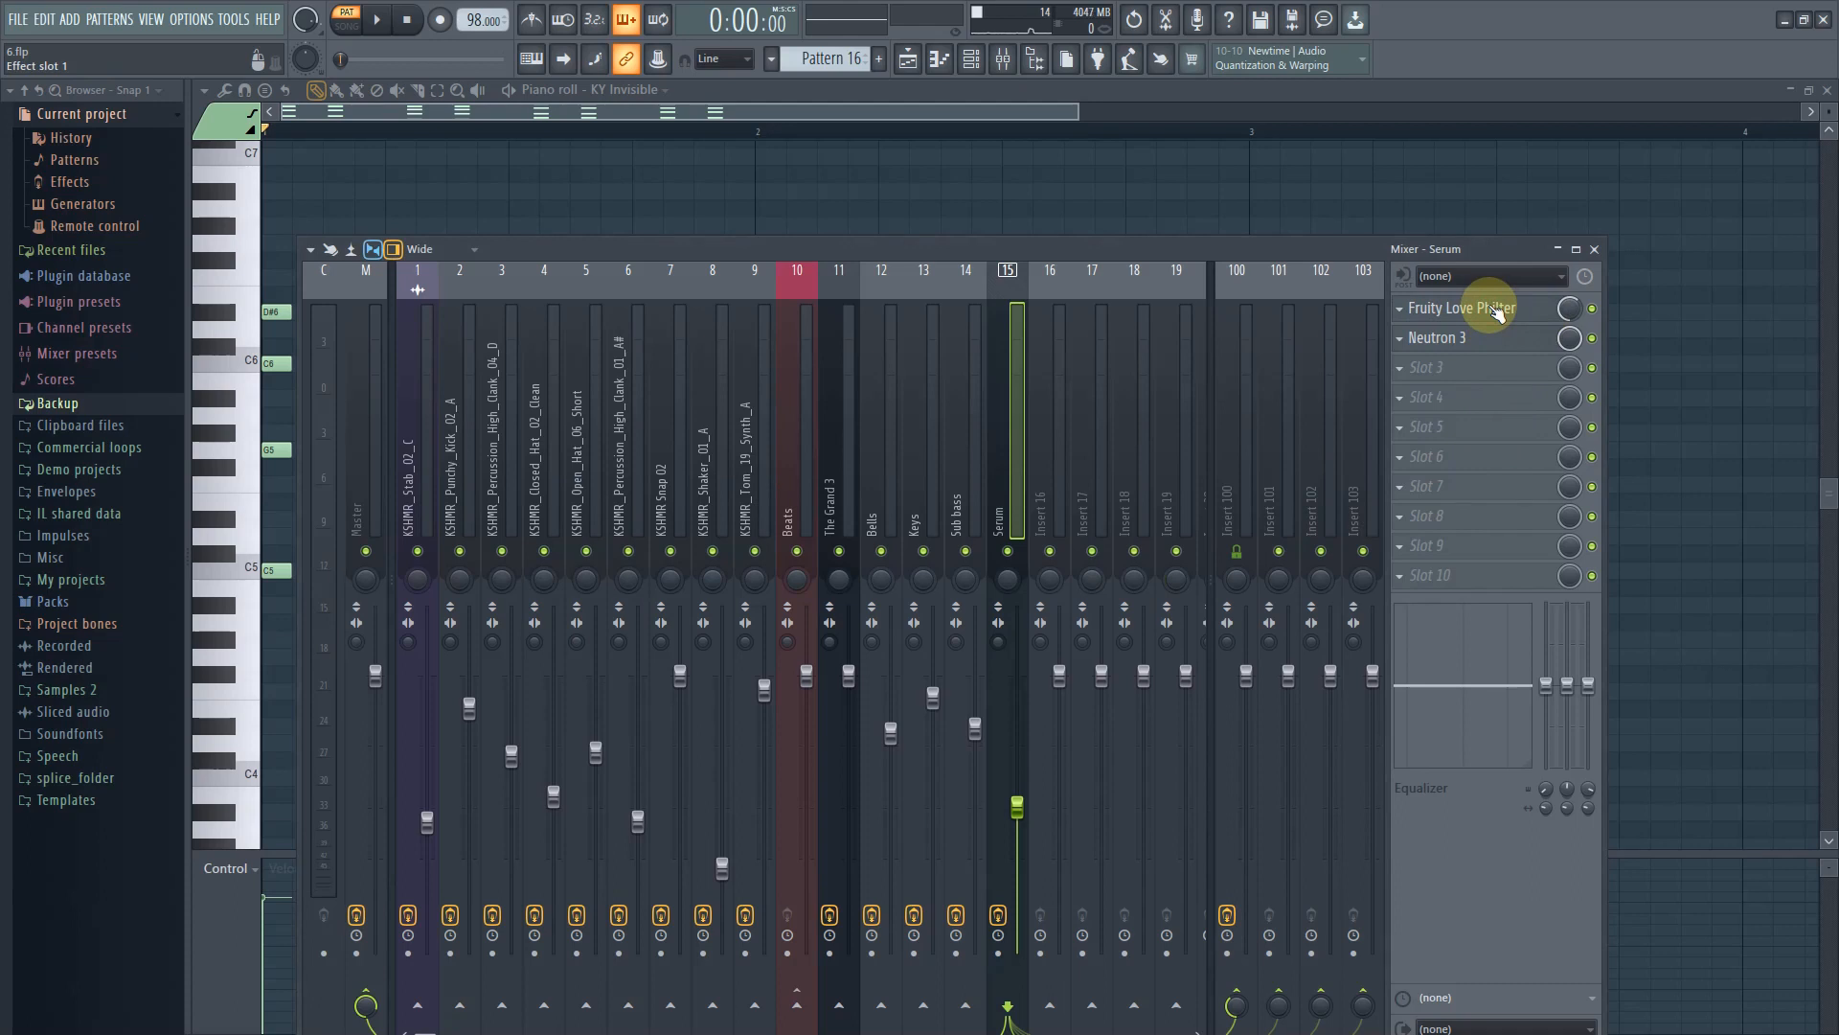
left_click(1498, 313)
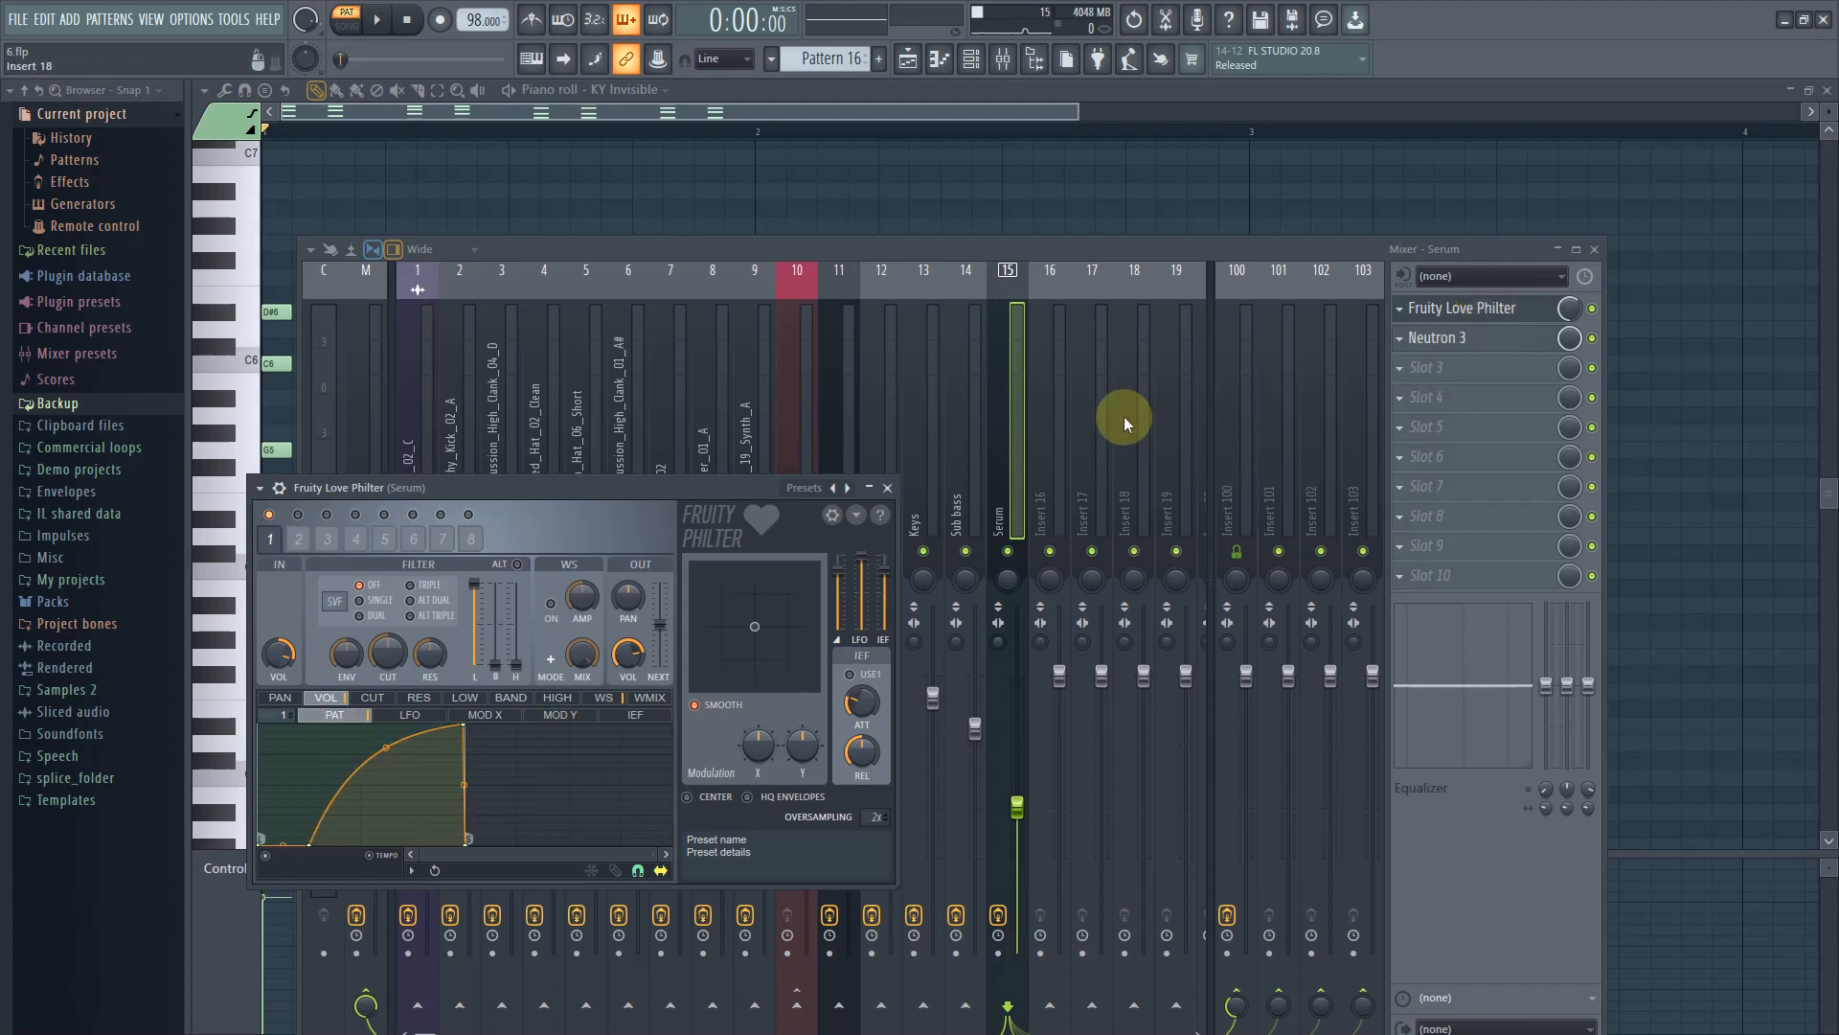
right_click(852, 484)
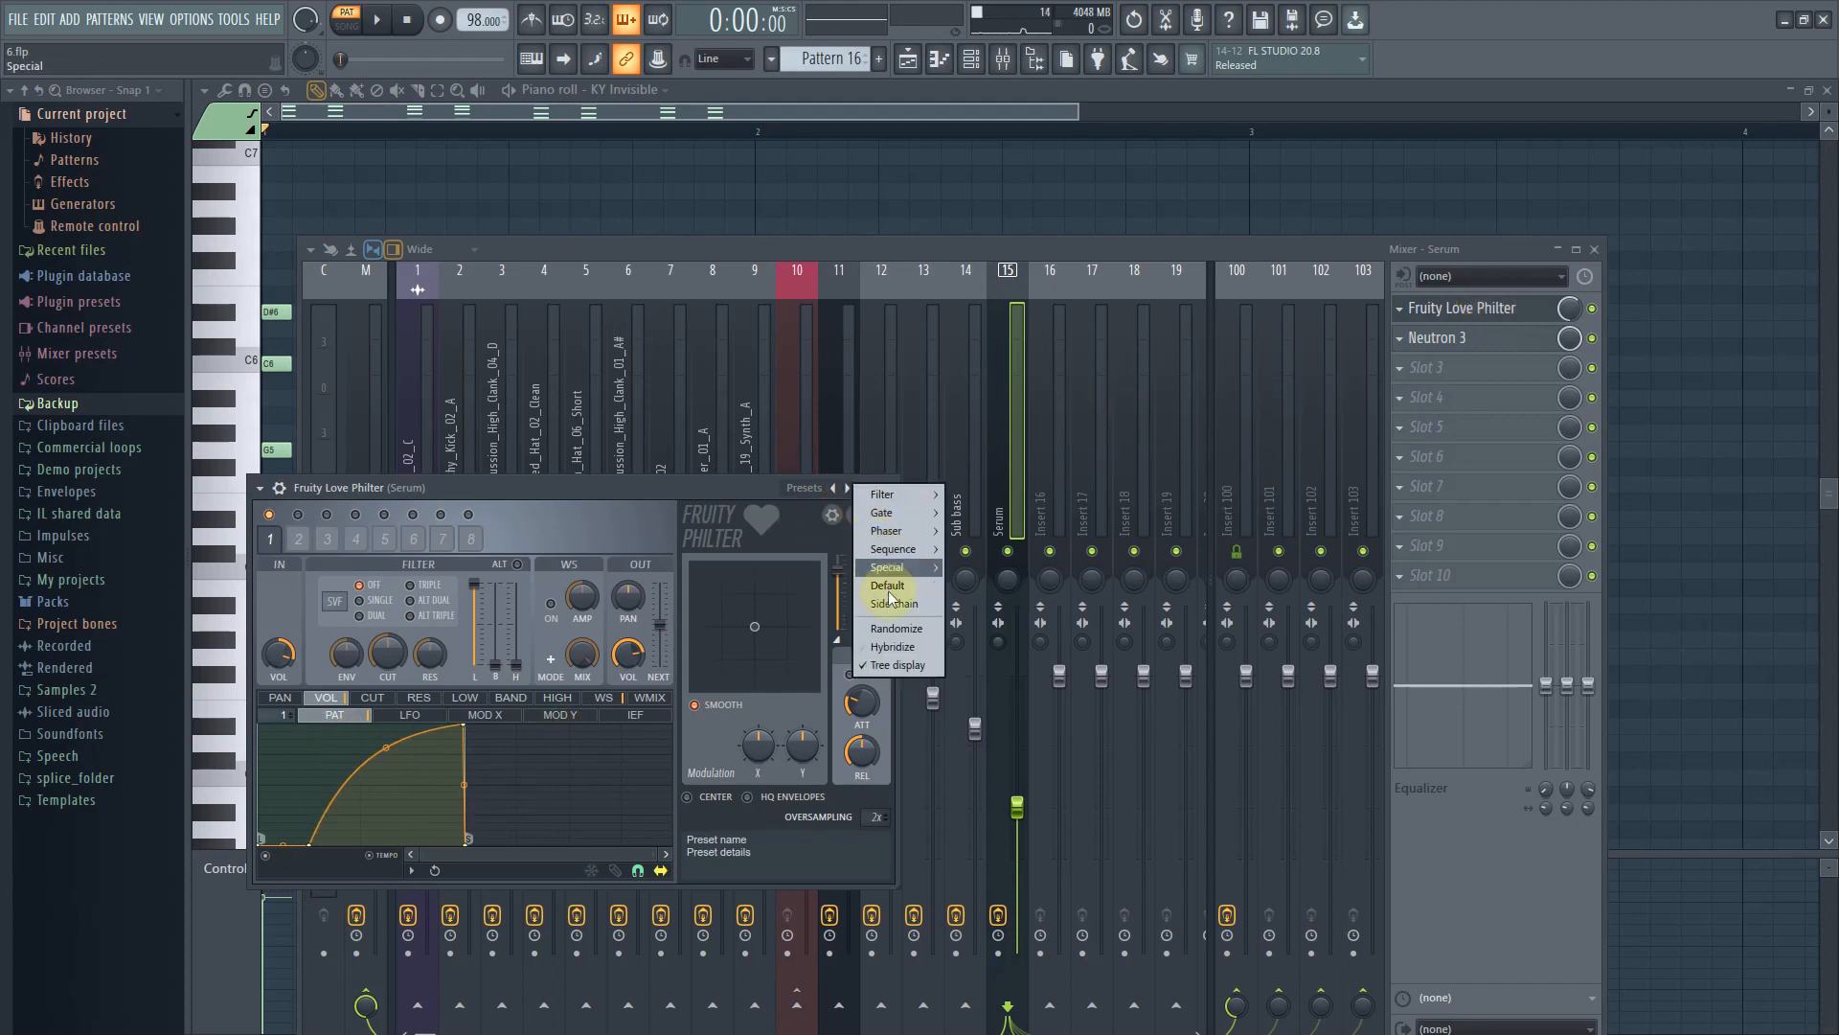
left_click(648, 486)
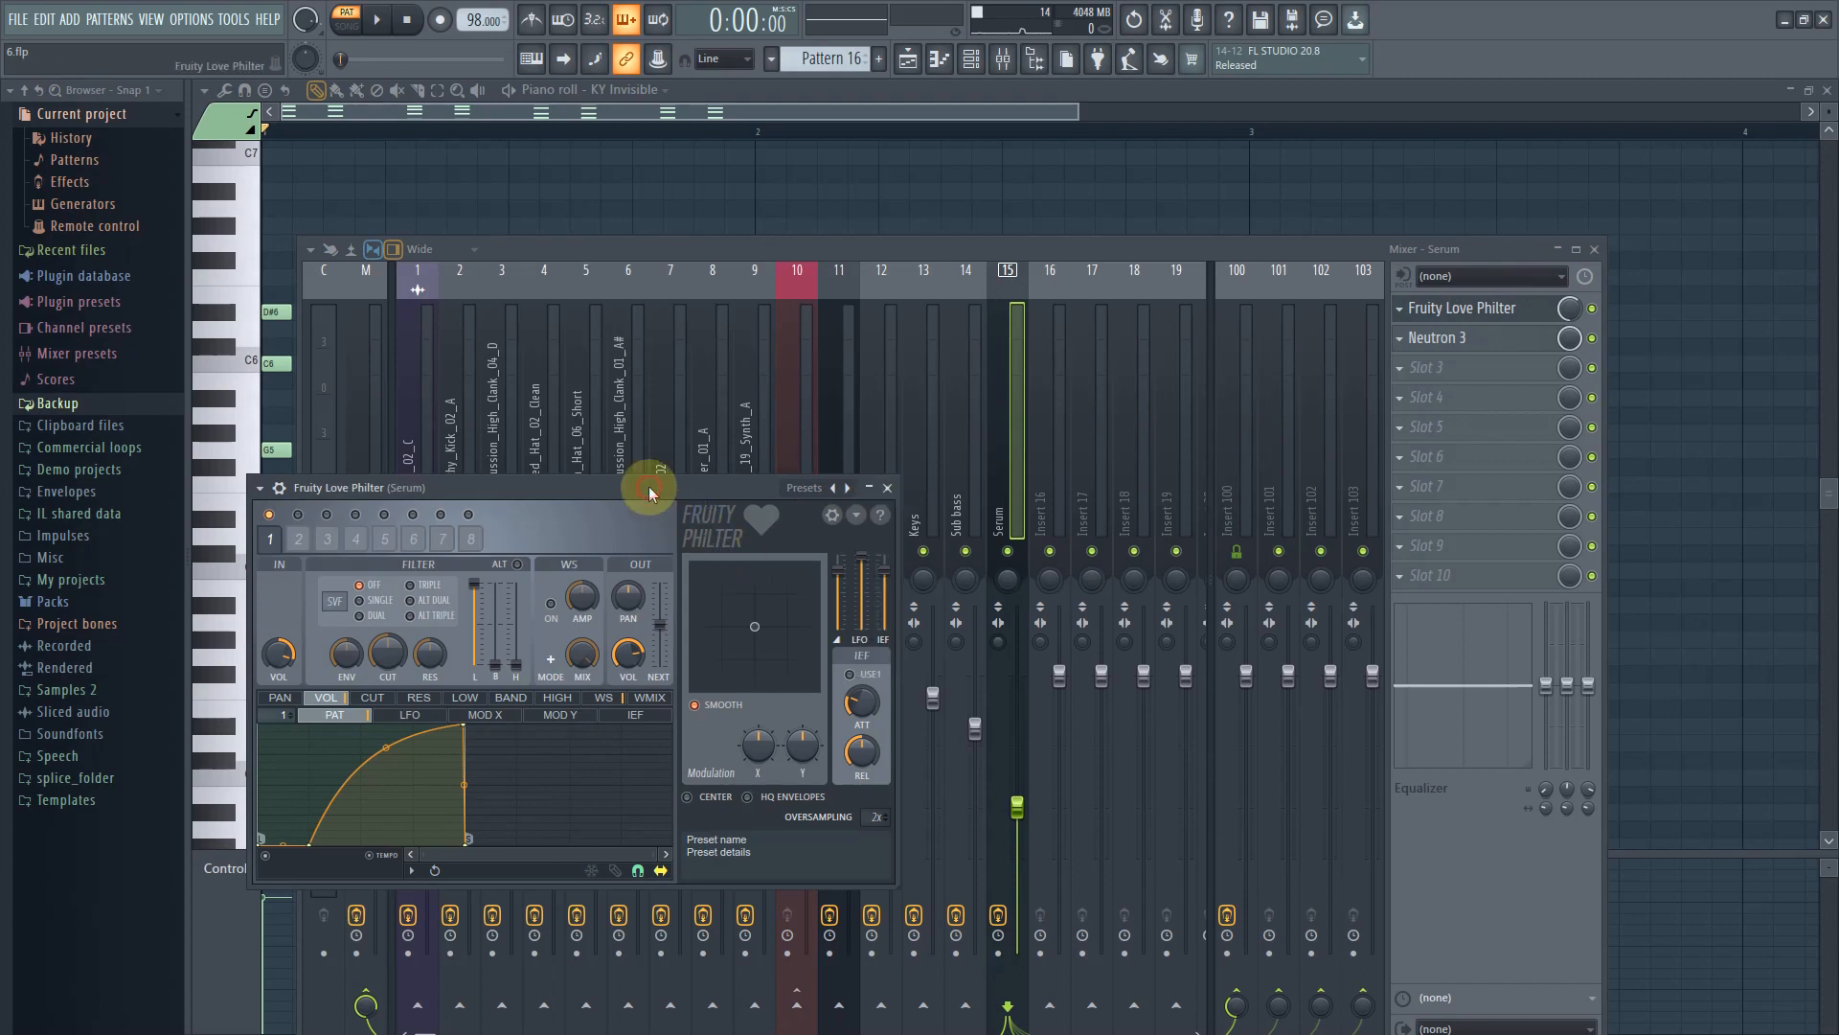
Compare playback with the Fruity Love Philter slot bypassed and re-enabled
left_click(1009, 400)
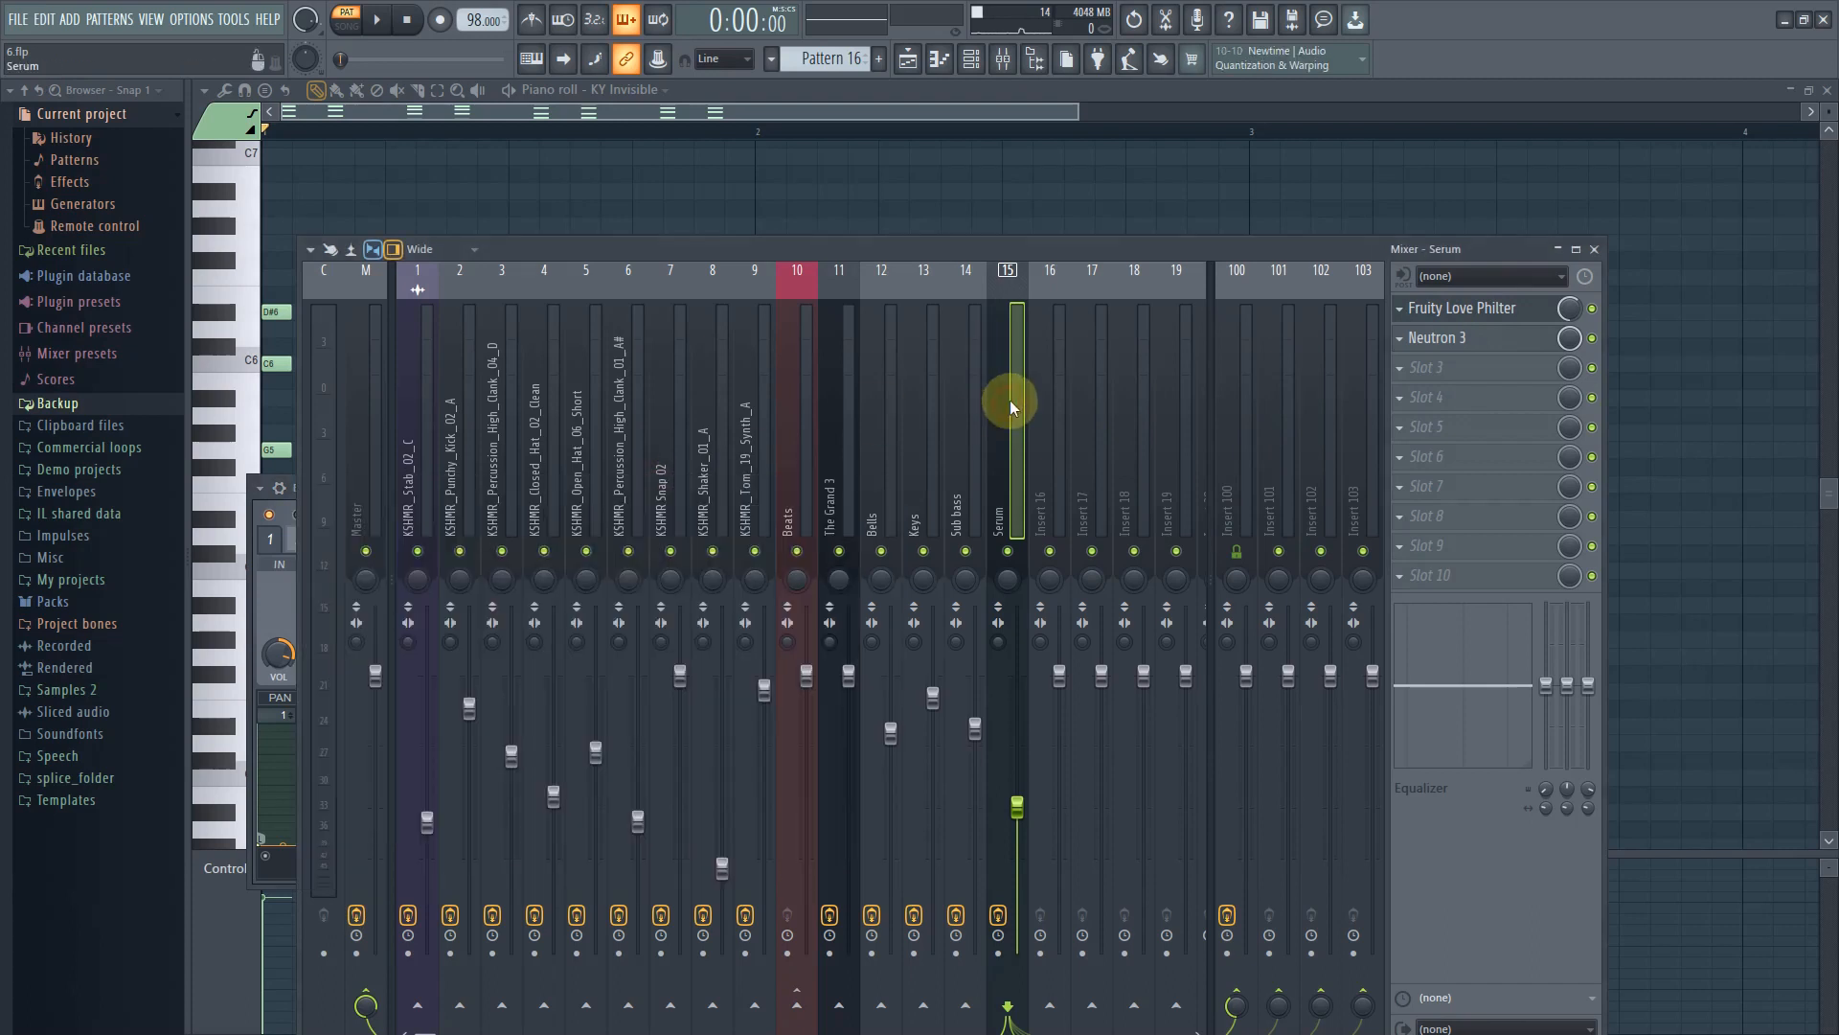
left_click(376, 21)
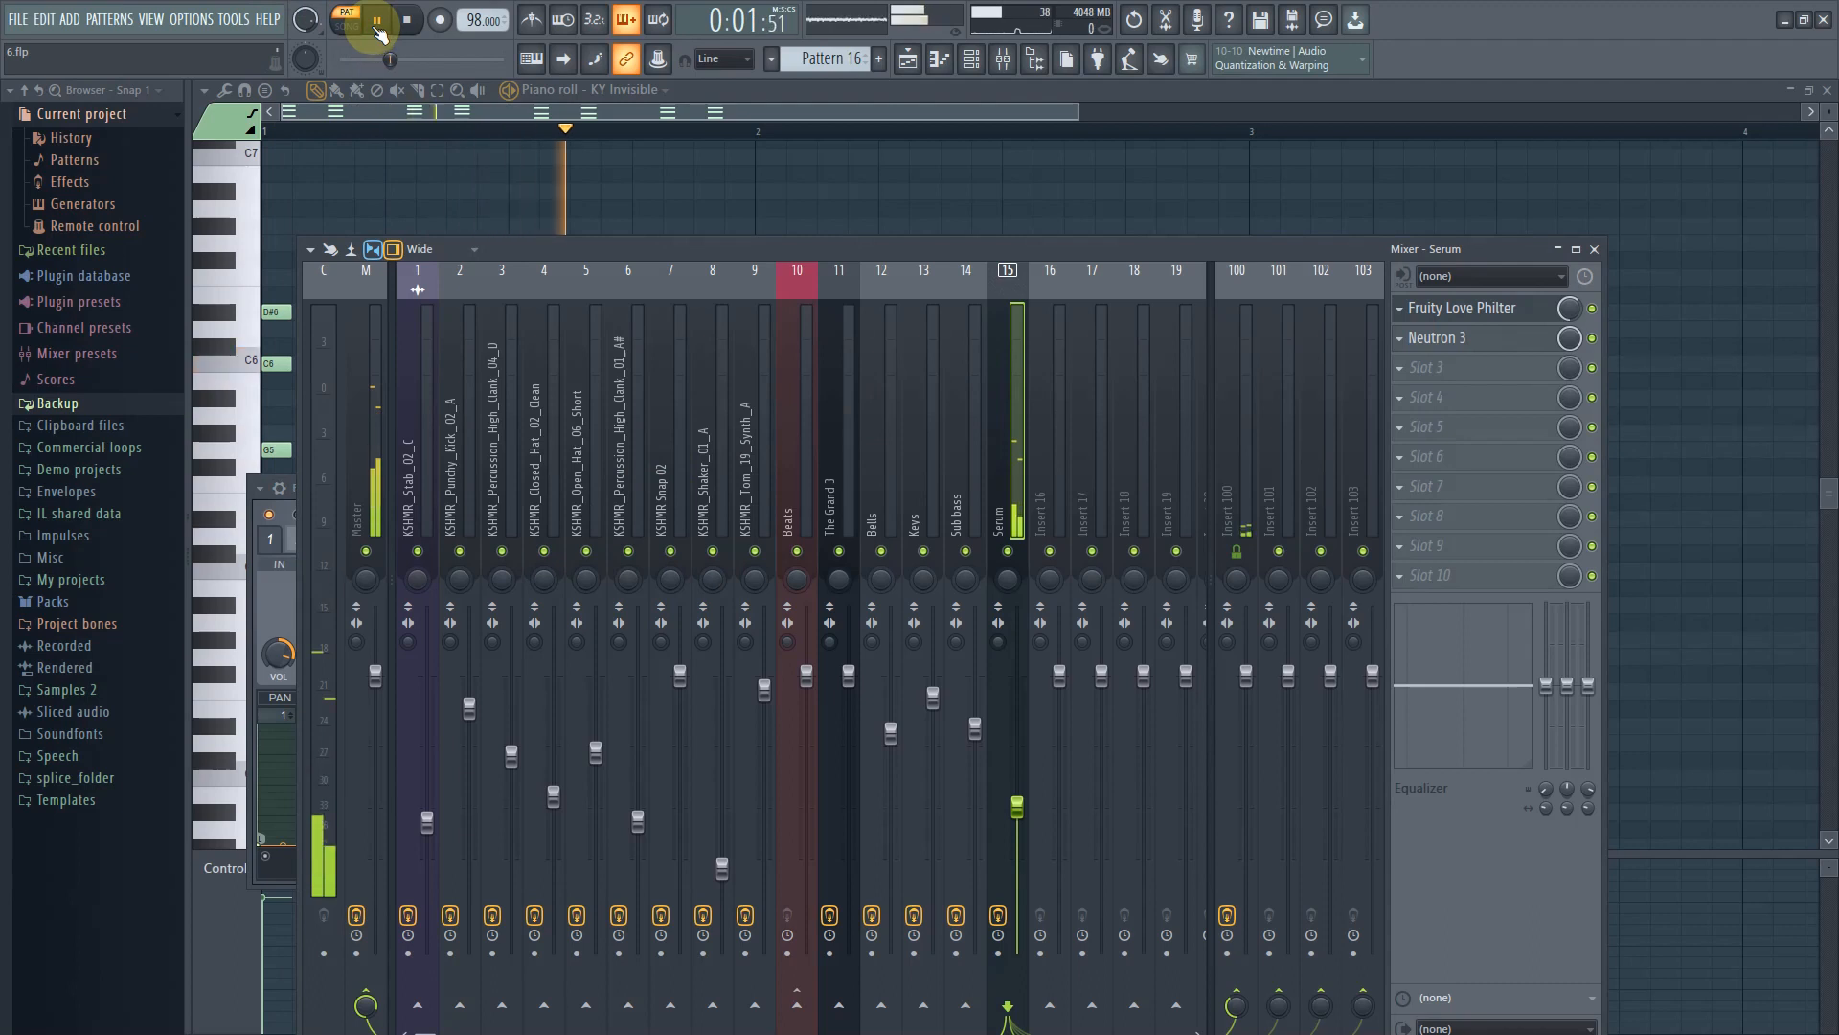
left_click(412, 21)
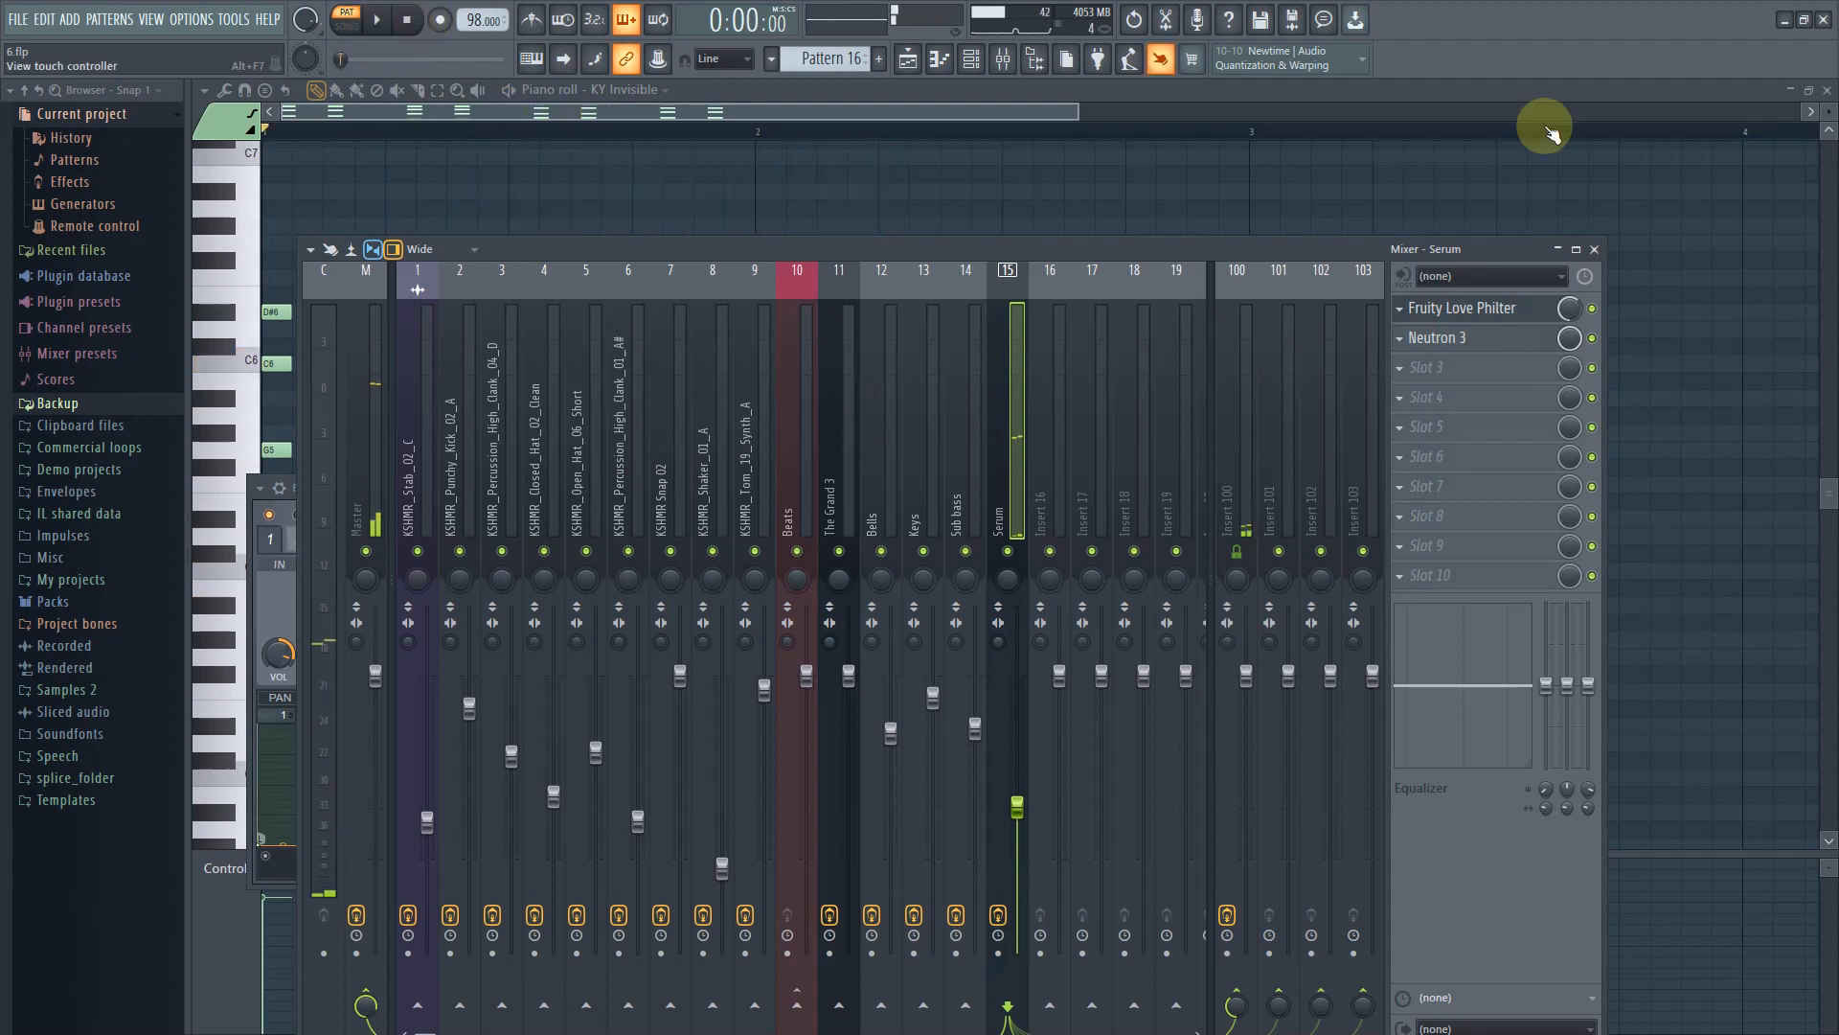
left_click(1593, 308)
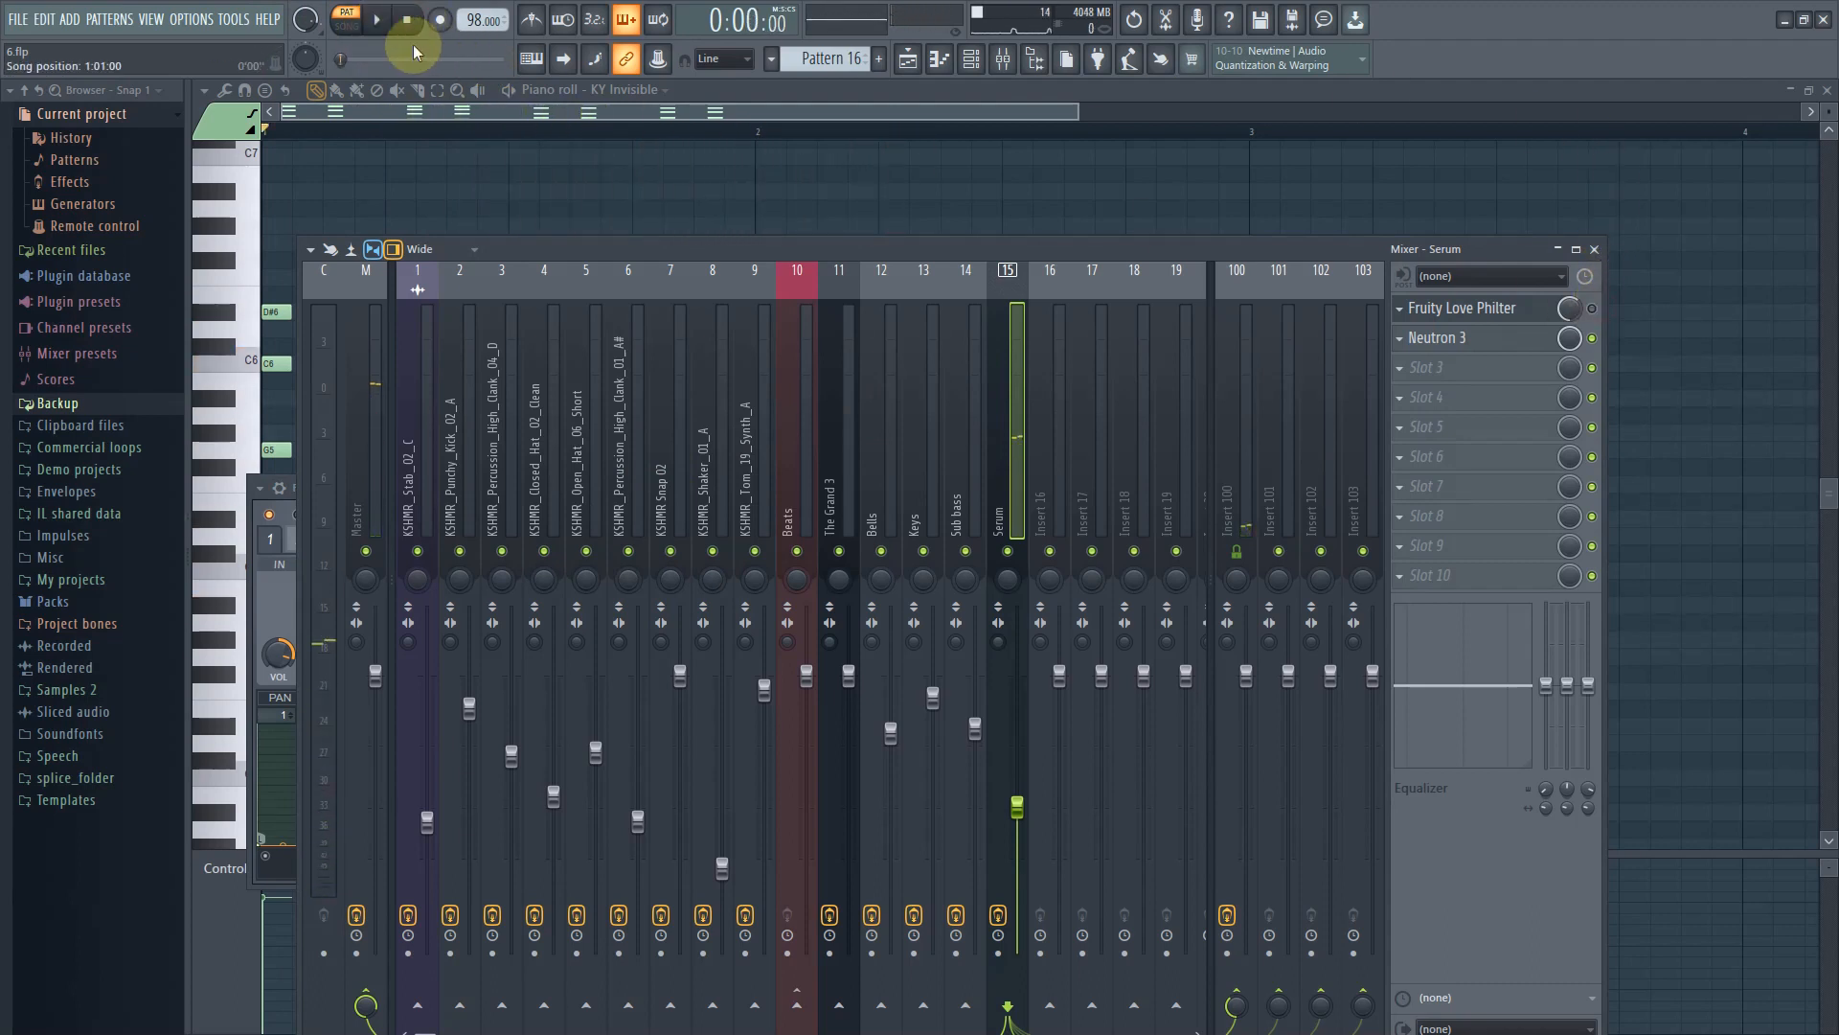
left_click(379, 21)
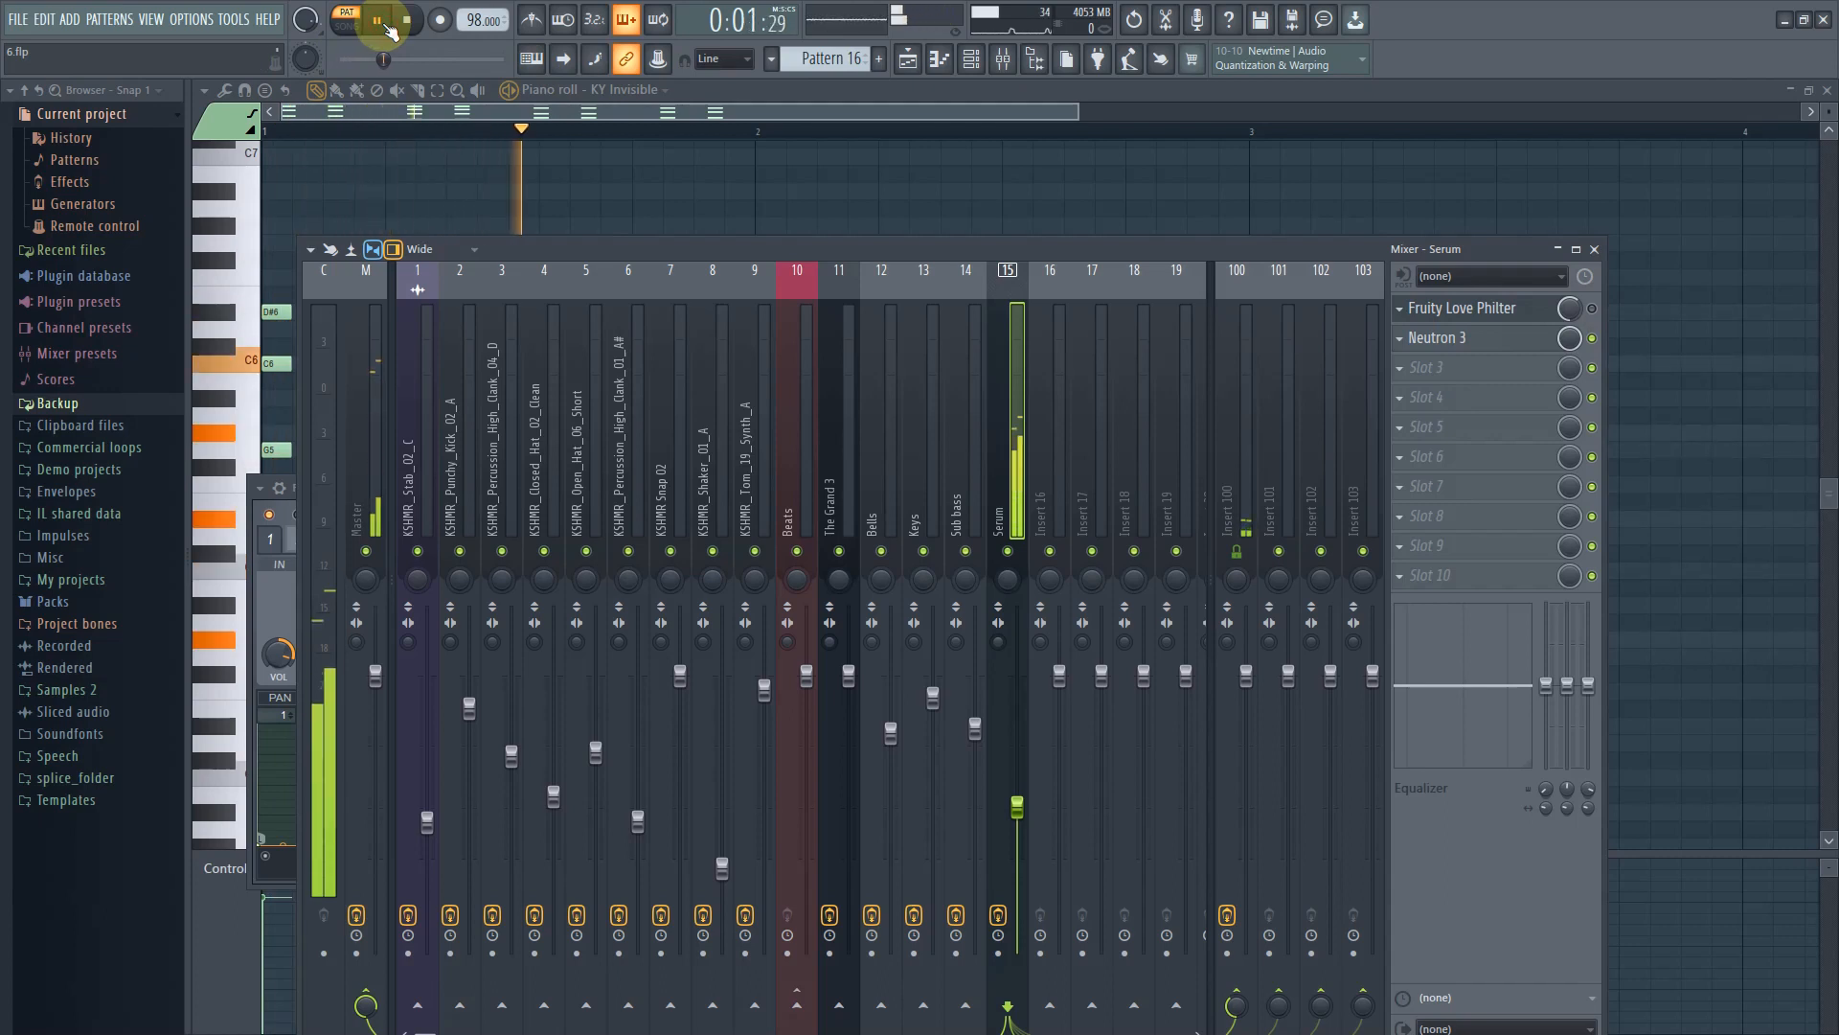
left_click(391, 32)
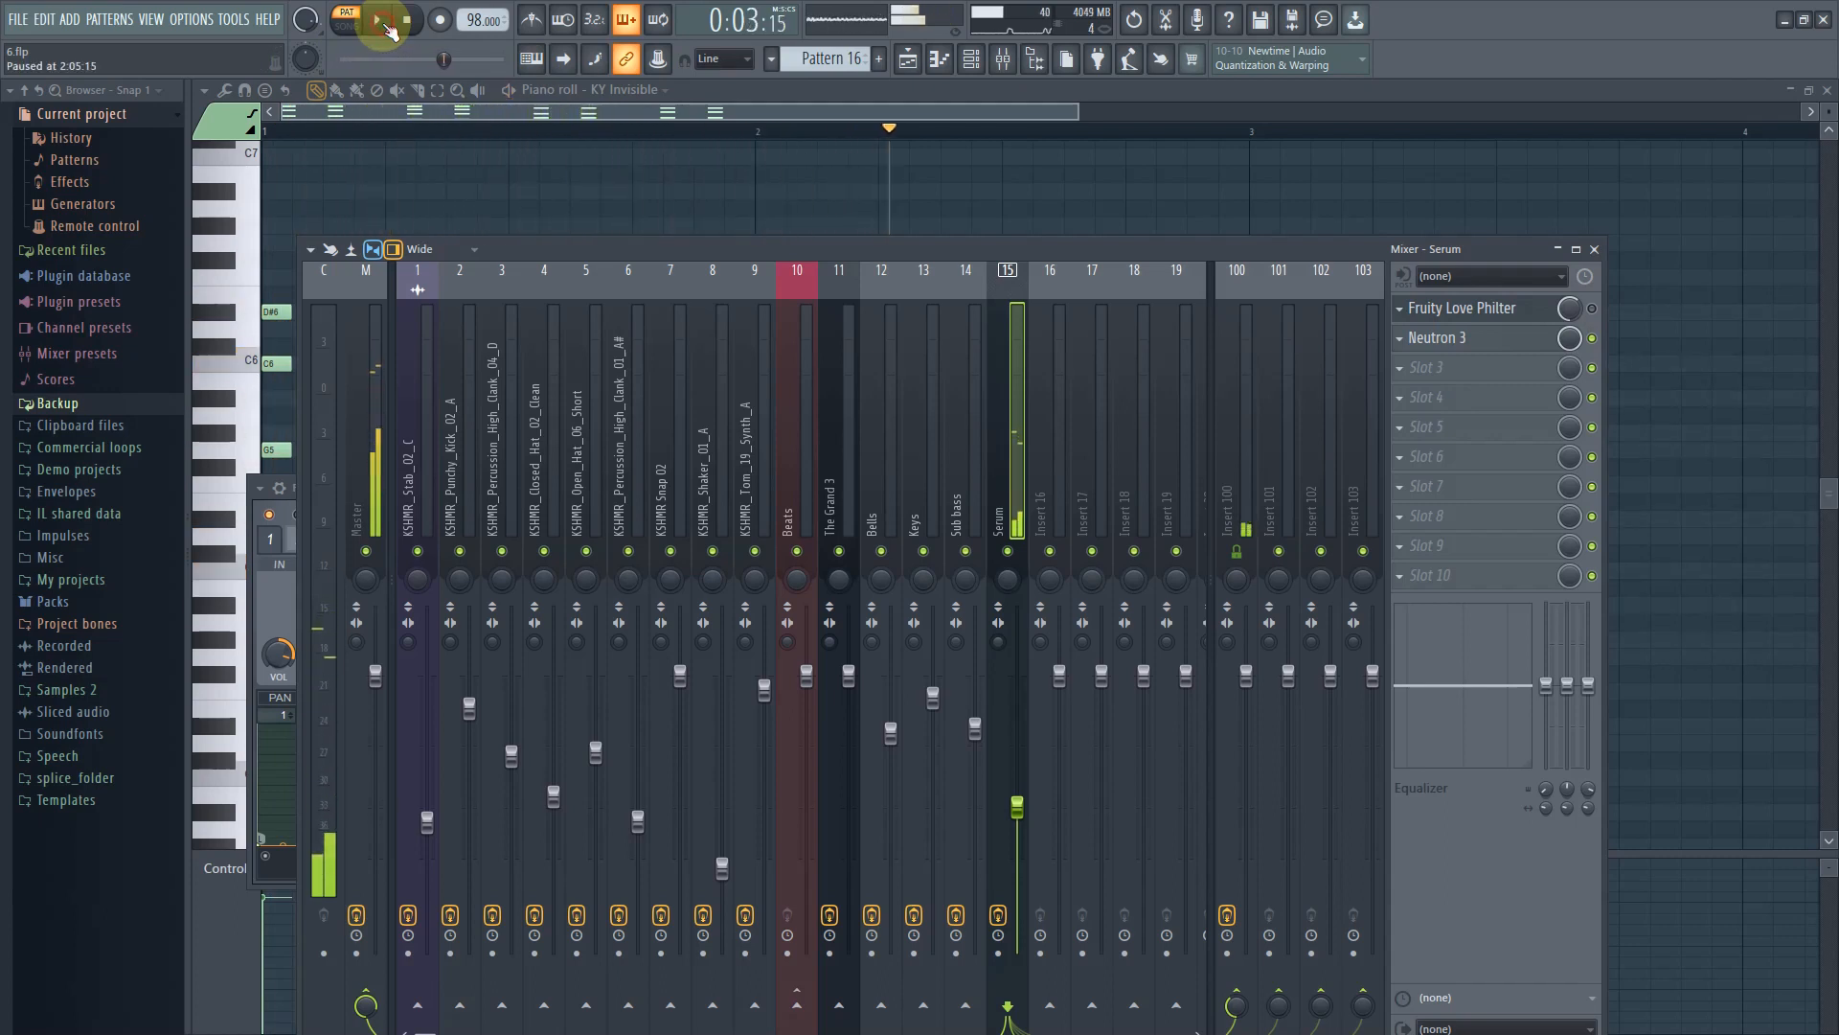
left_click(1593, 307)
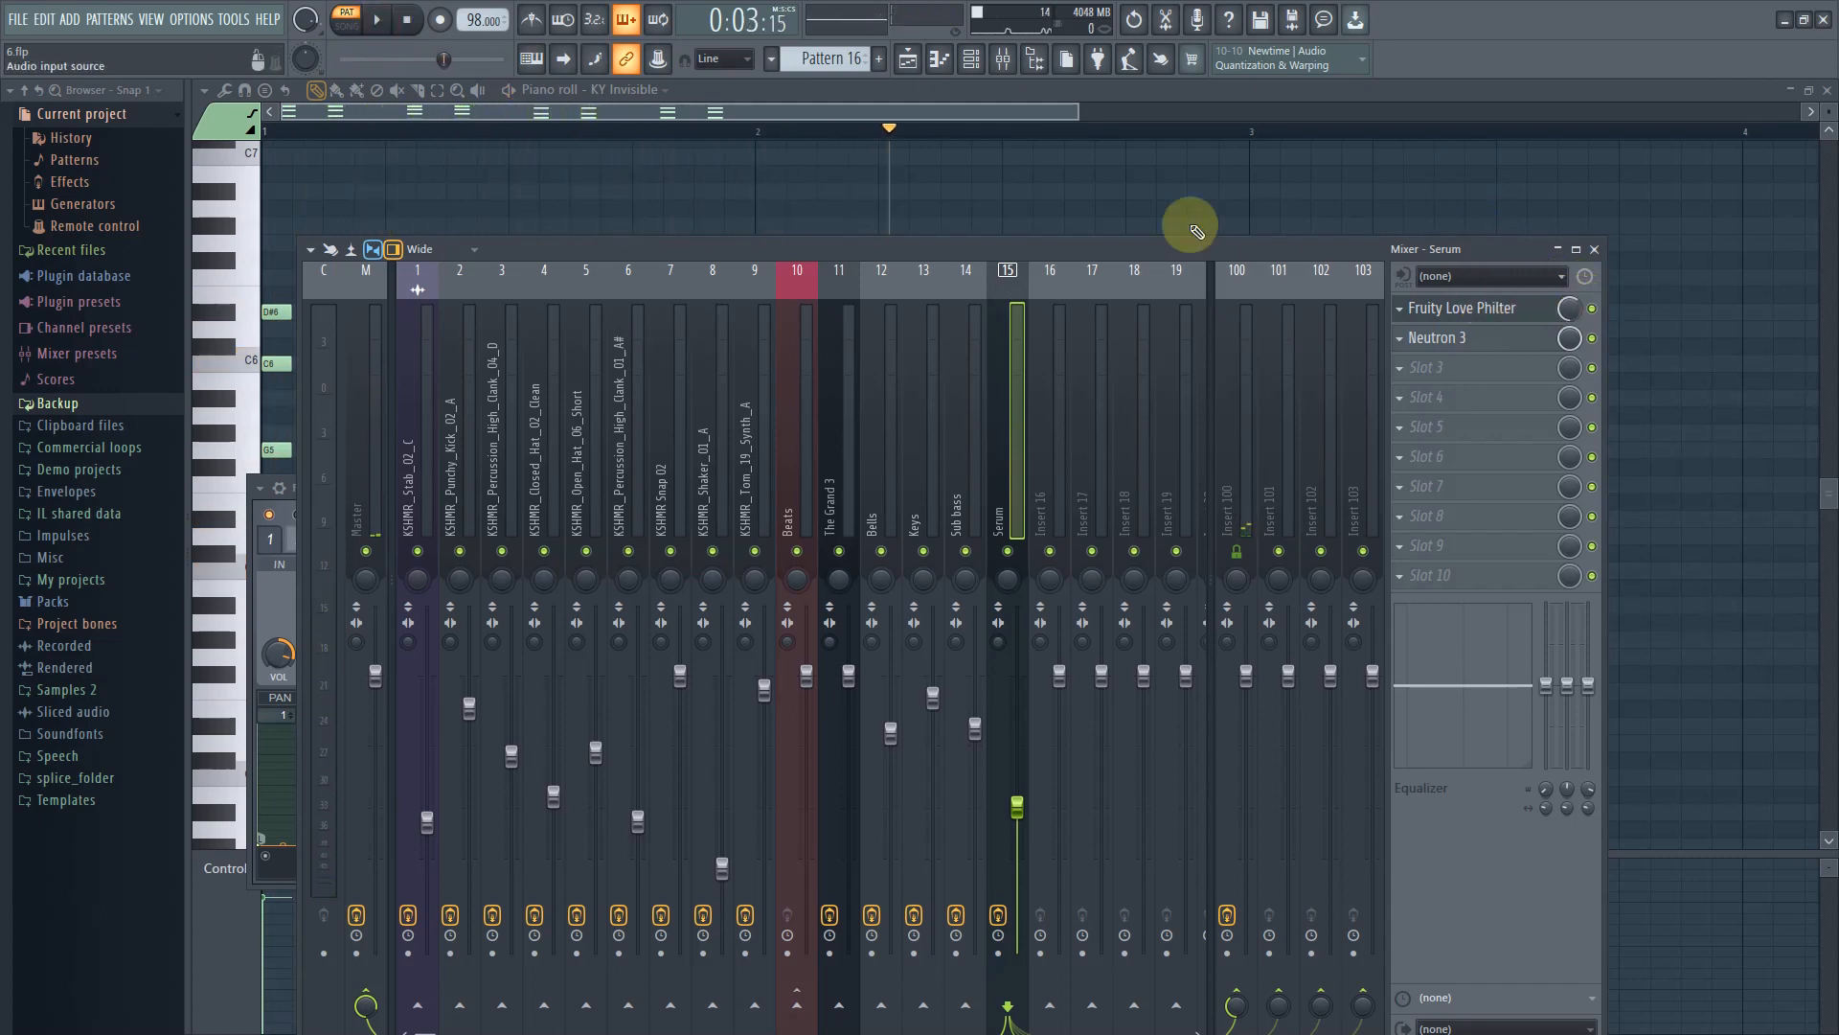
Return to the playlist and play the arrangement from bar 10
left_click(908, 60)
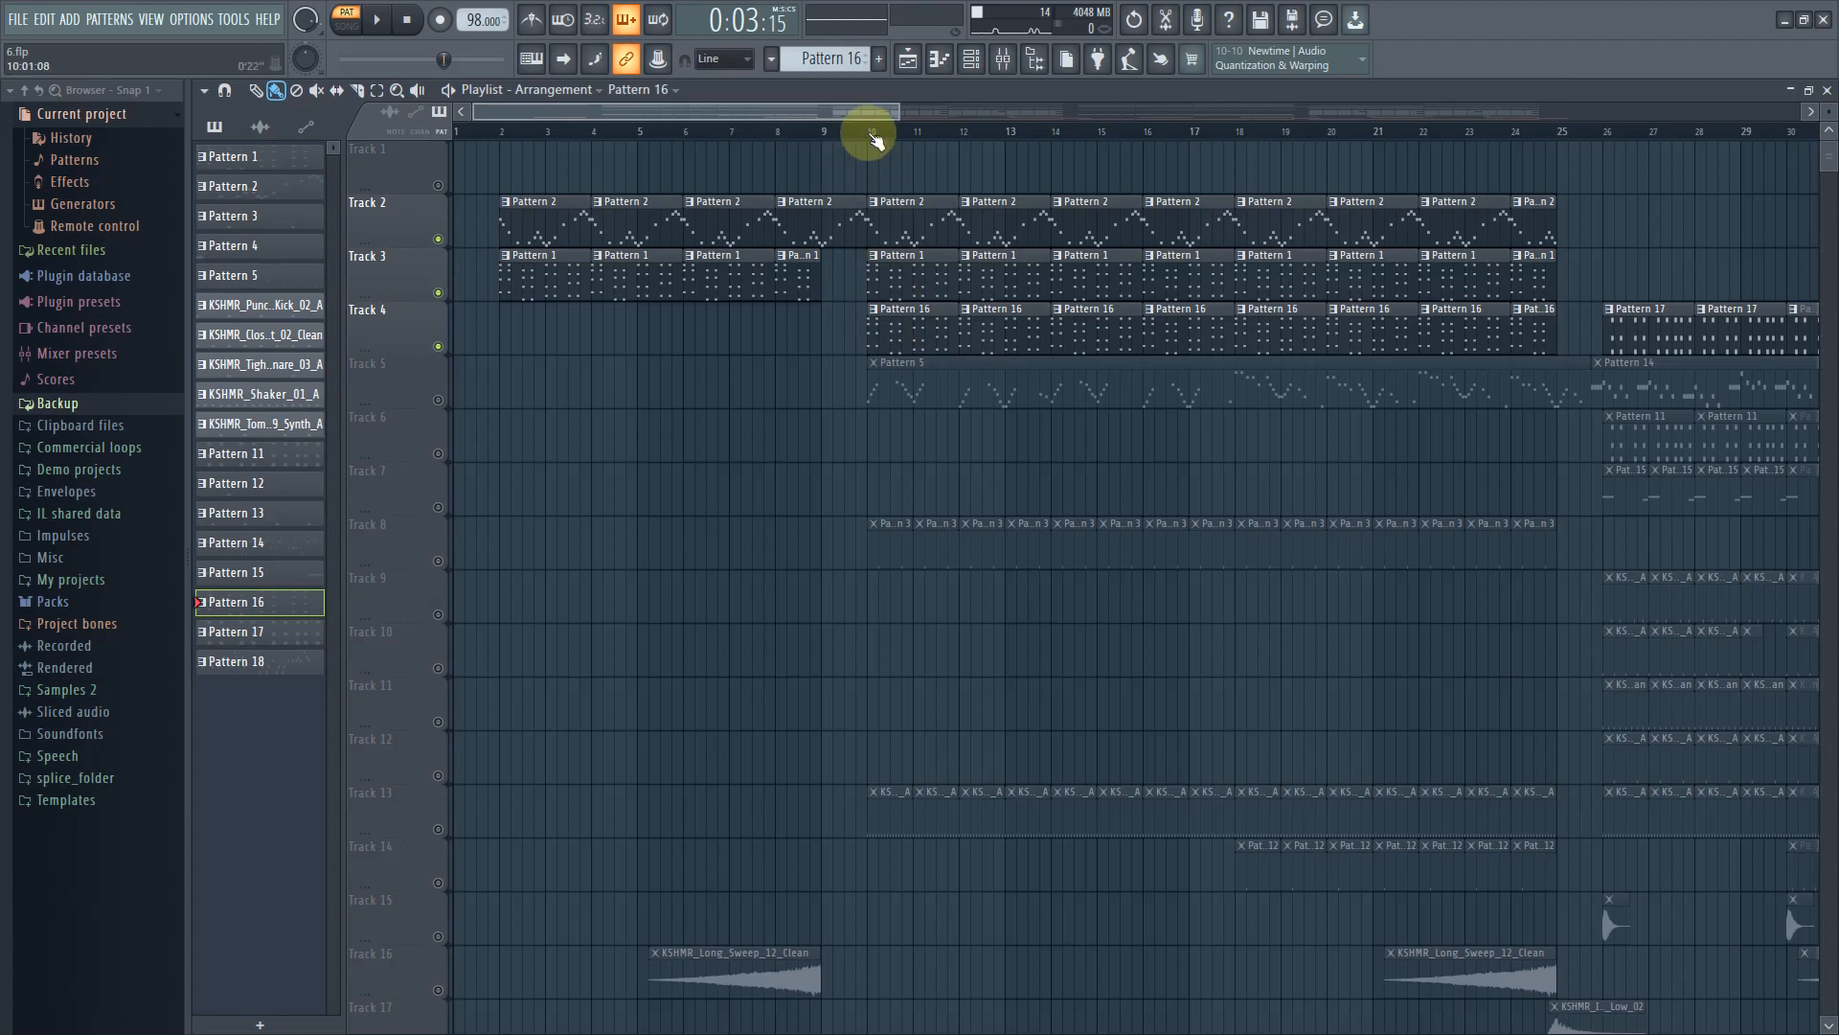
left_click(869, 132)
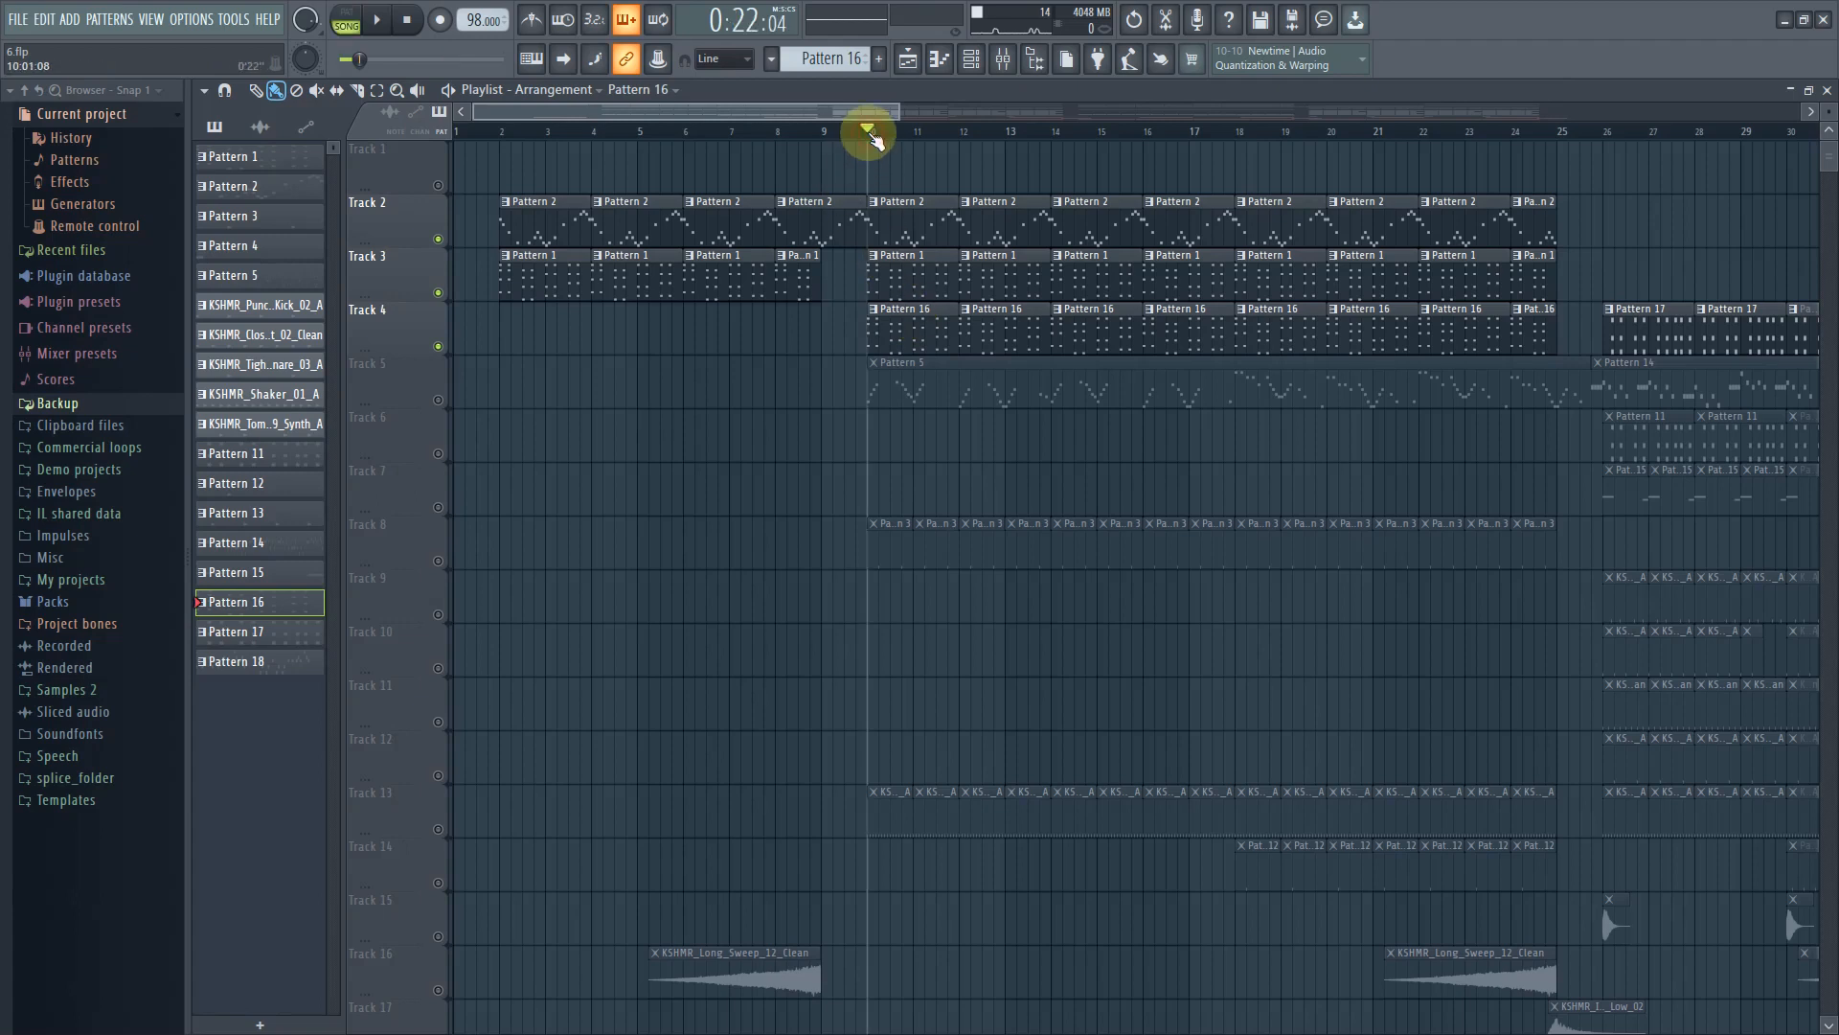
left_click(381, 19)
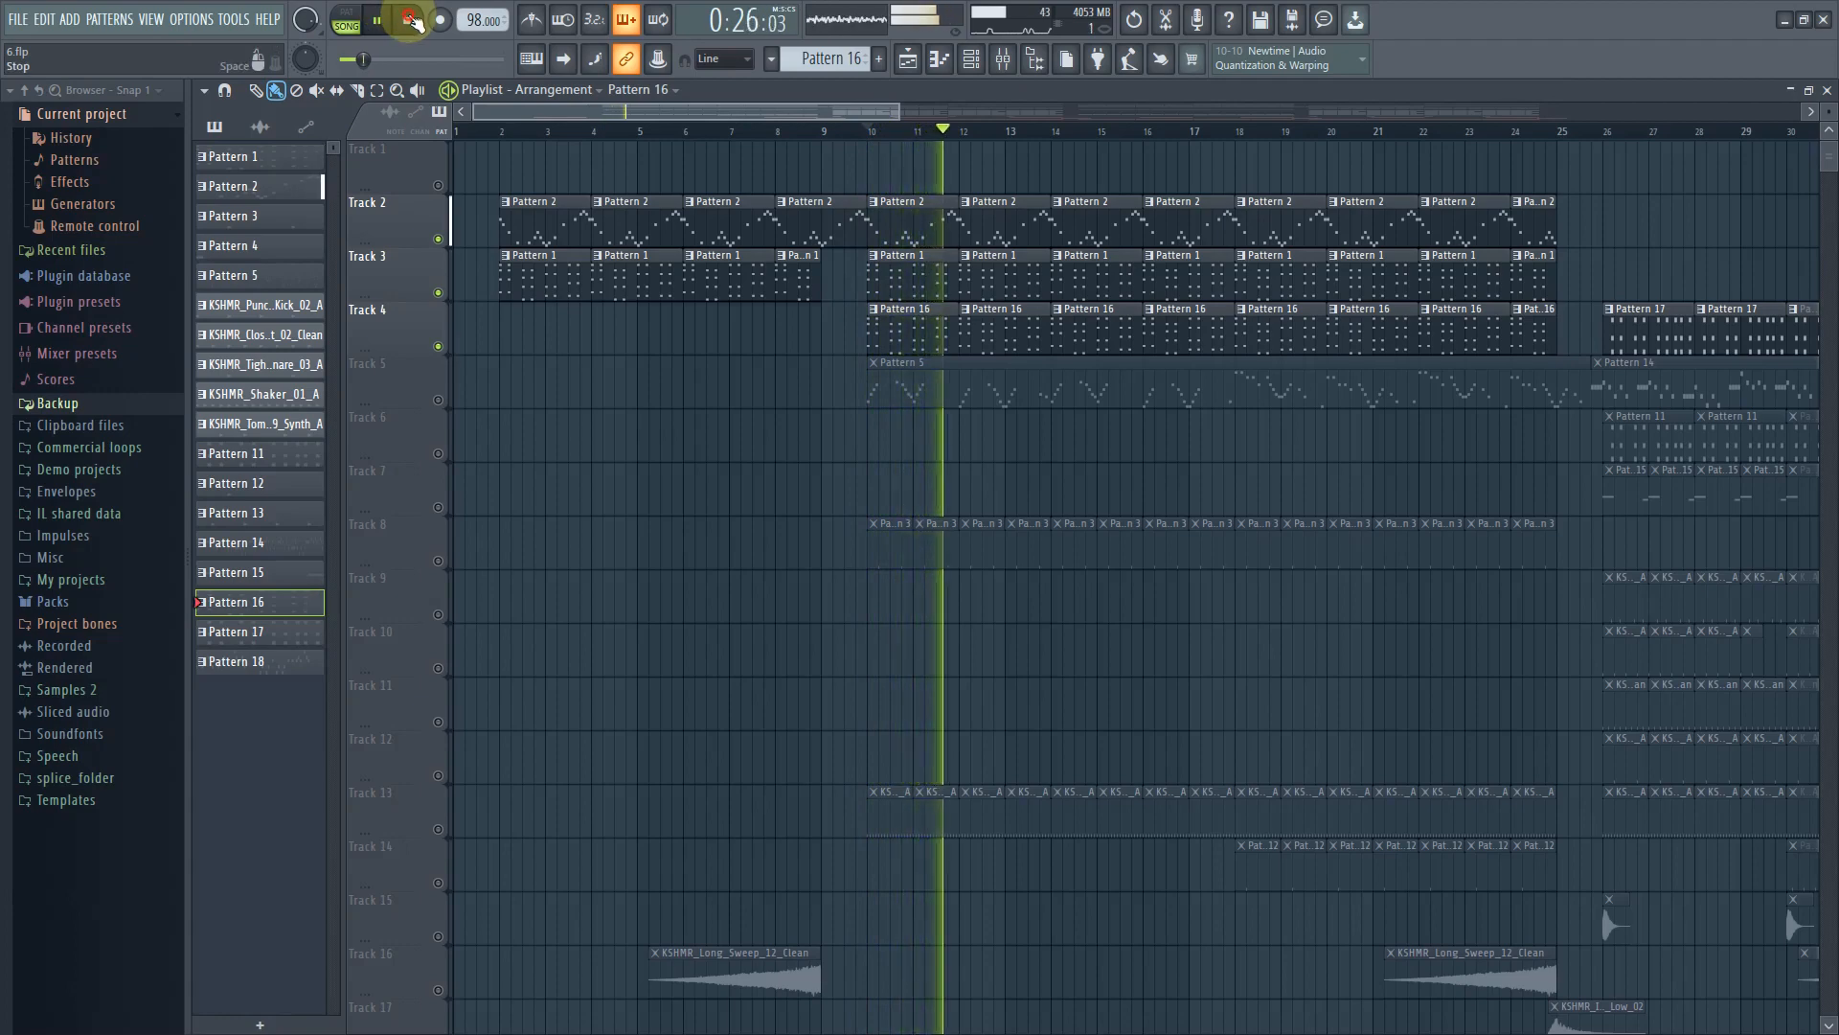
left_click(412, 21)
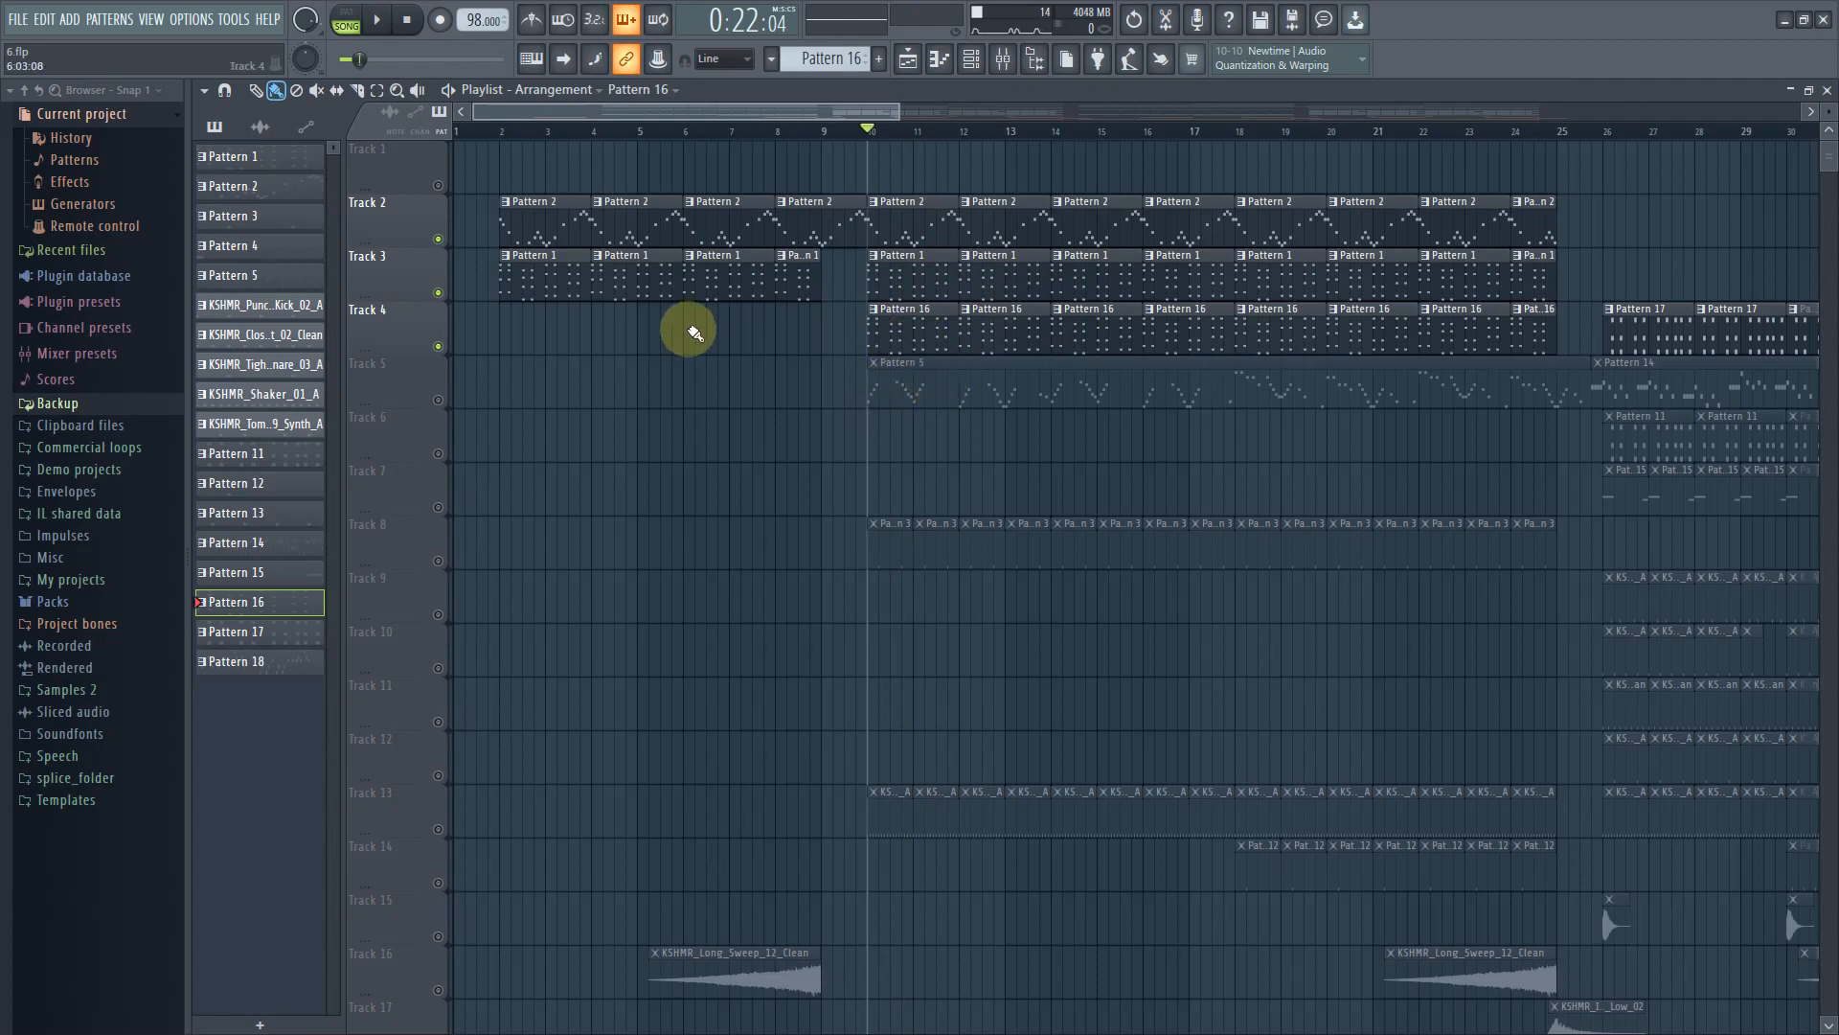
Unmute Track 5, select Pattern 5 and open its The Grand 3 piano instrument
left_click(450, 400)
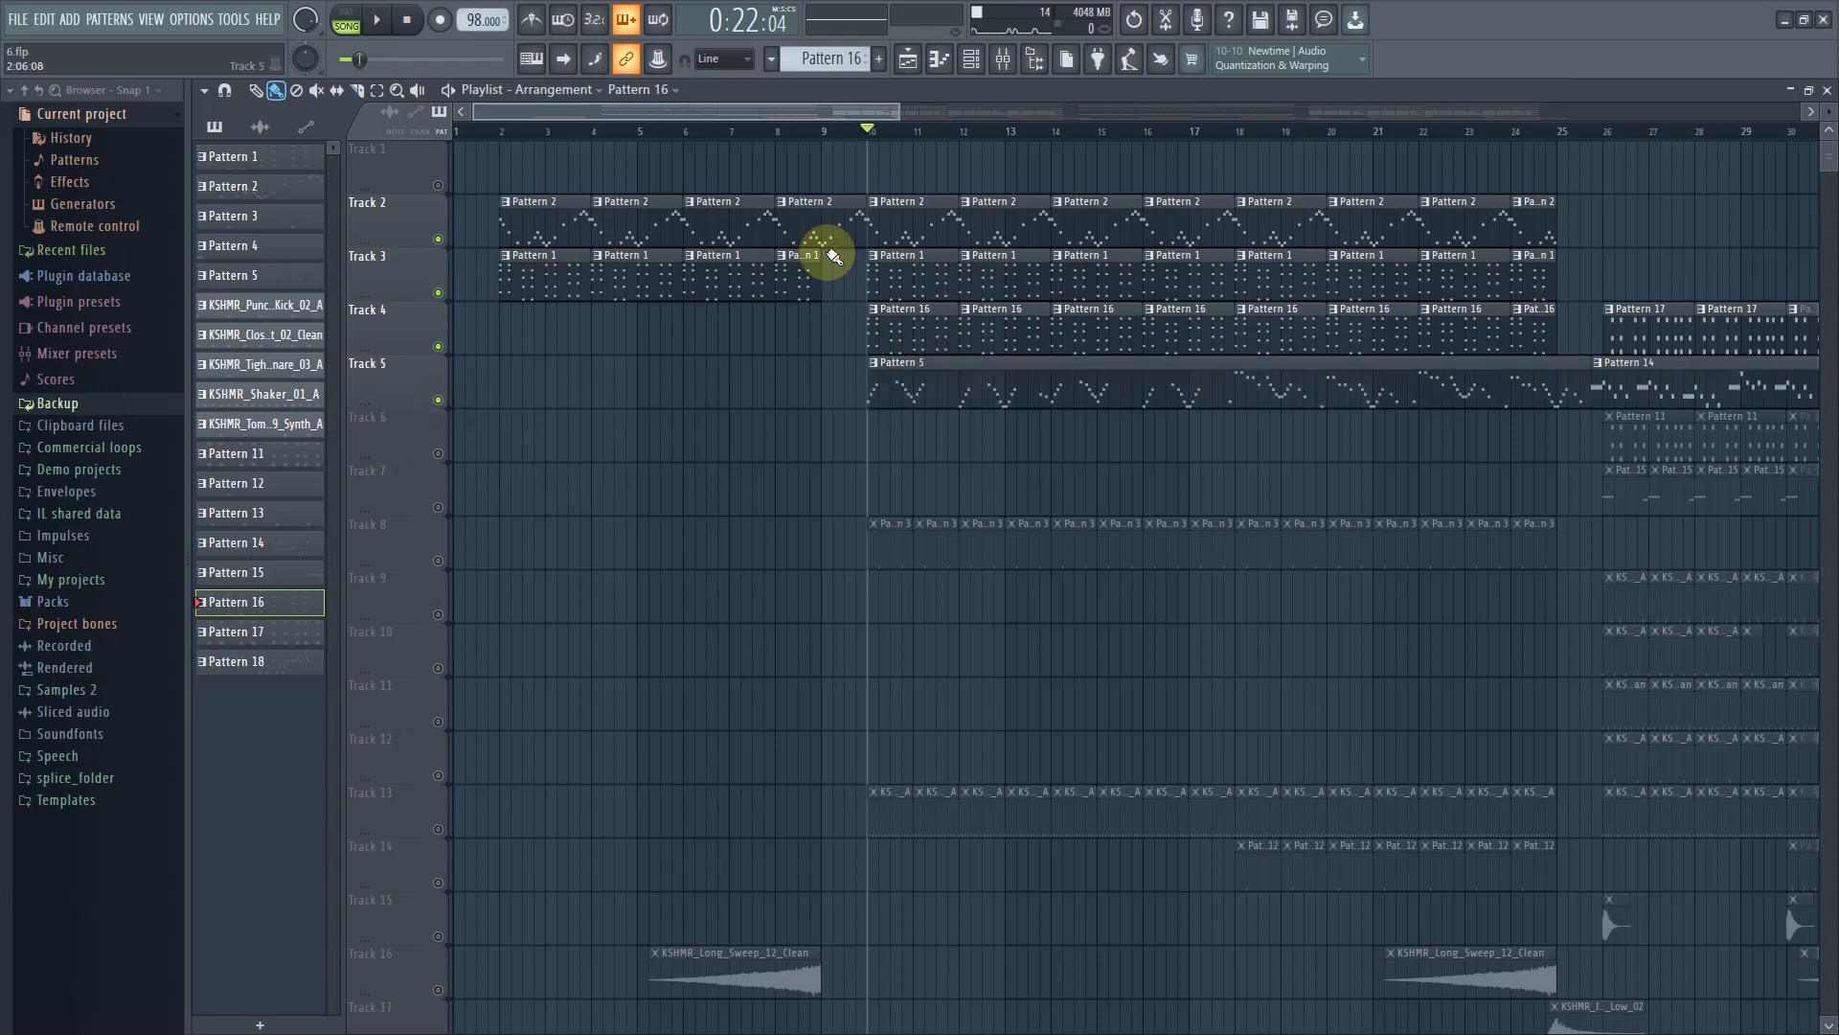
left_click(936, 370)
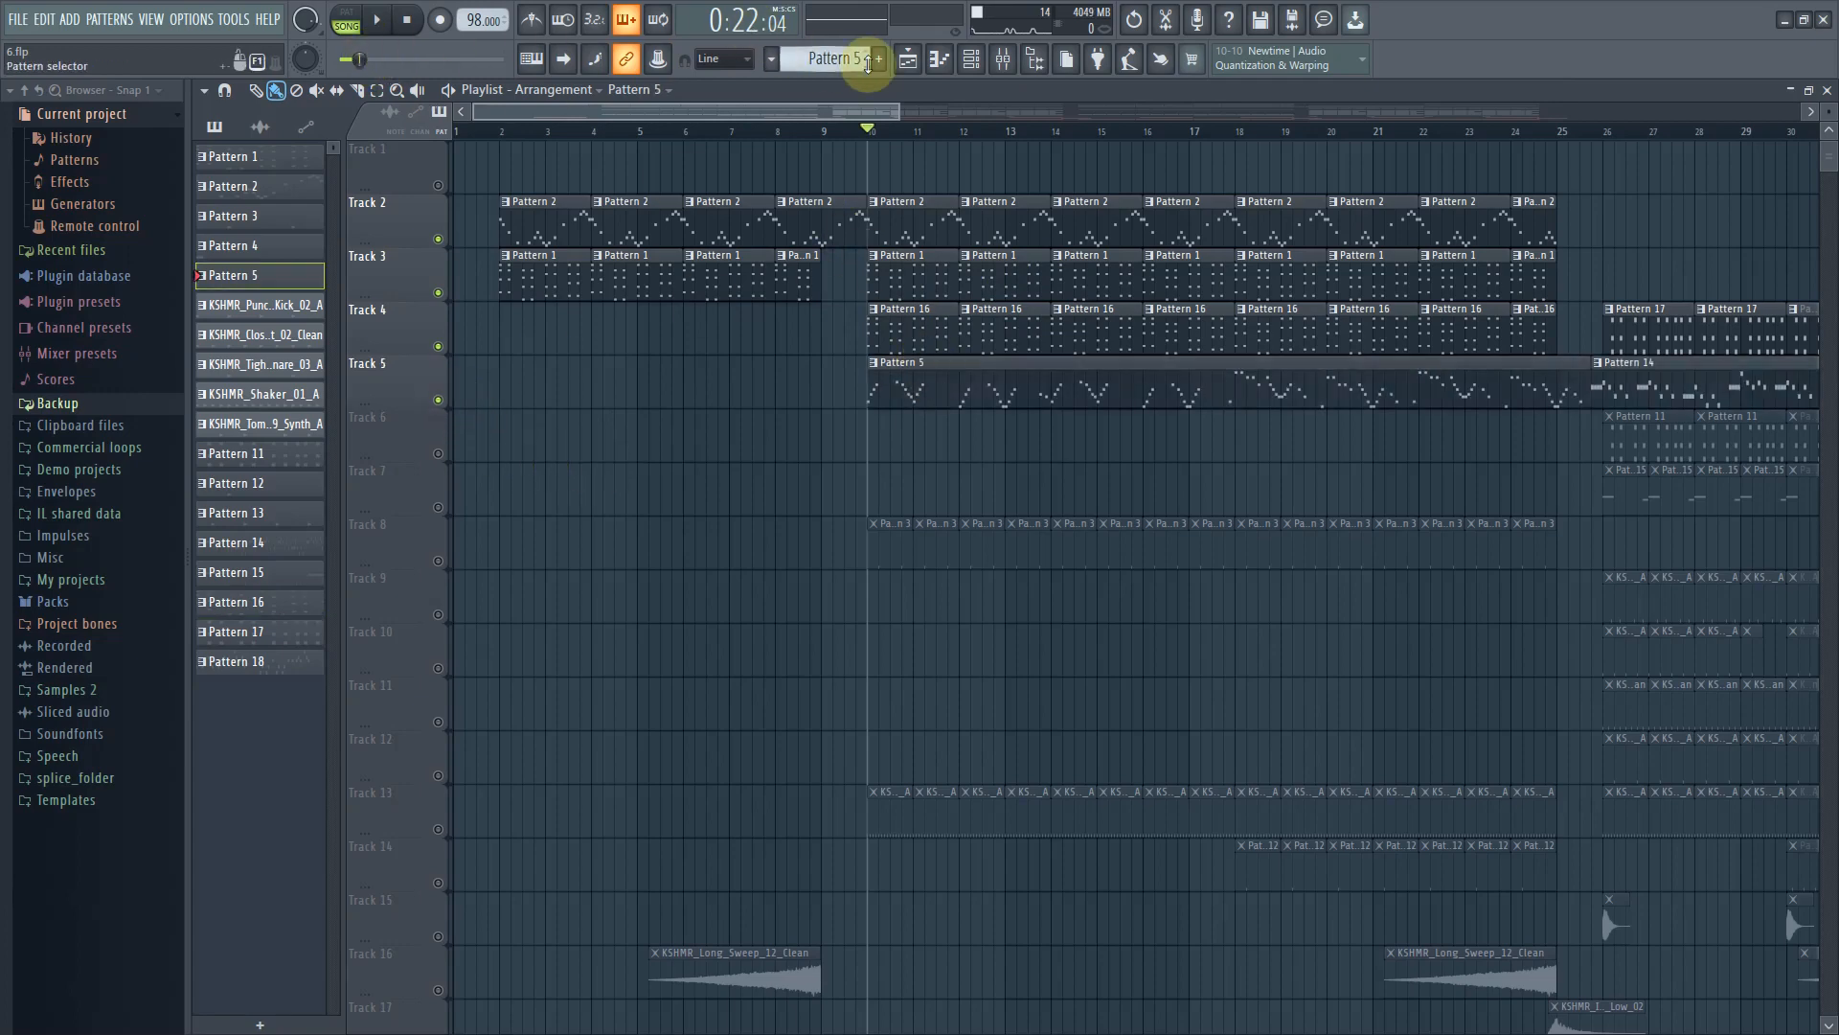
left_click(970, 59)
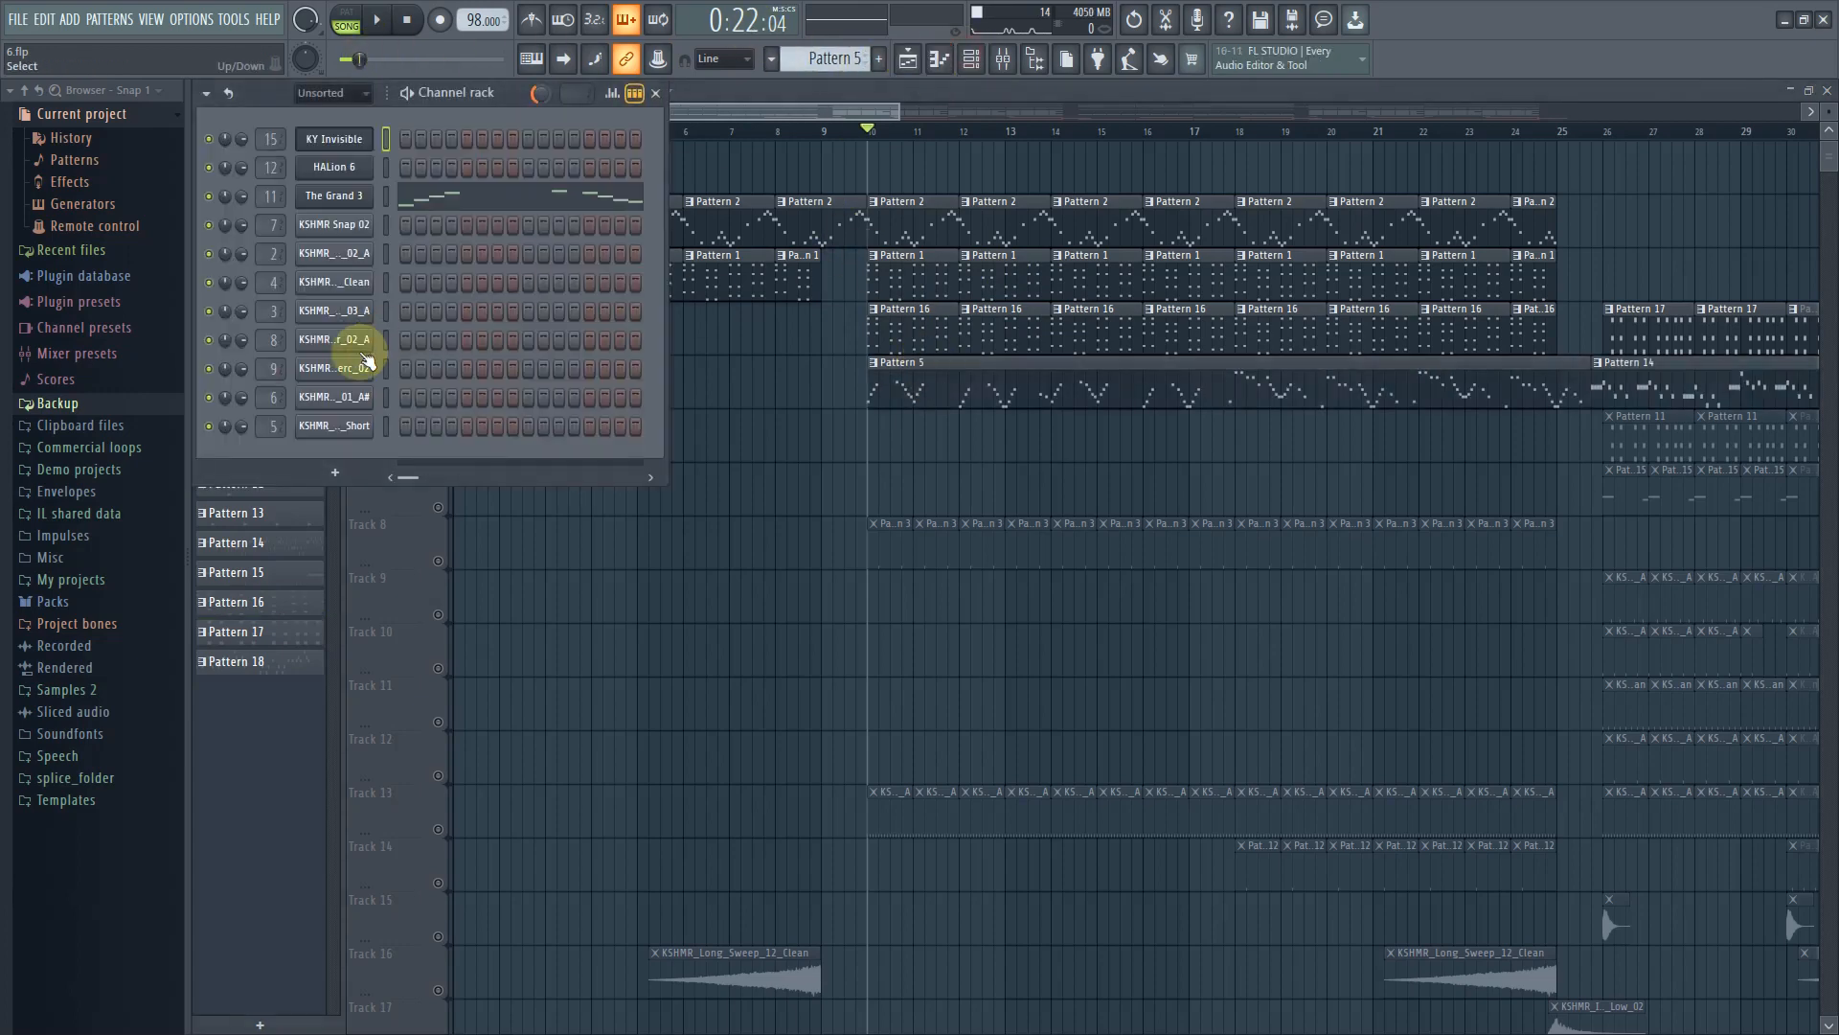
left_click(333, 203)
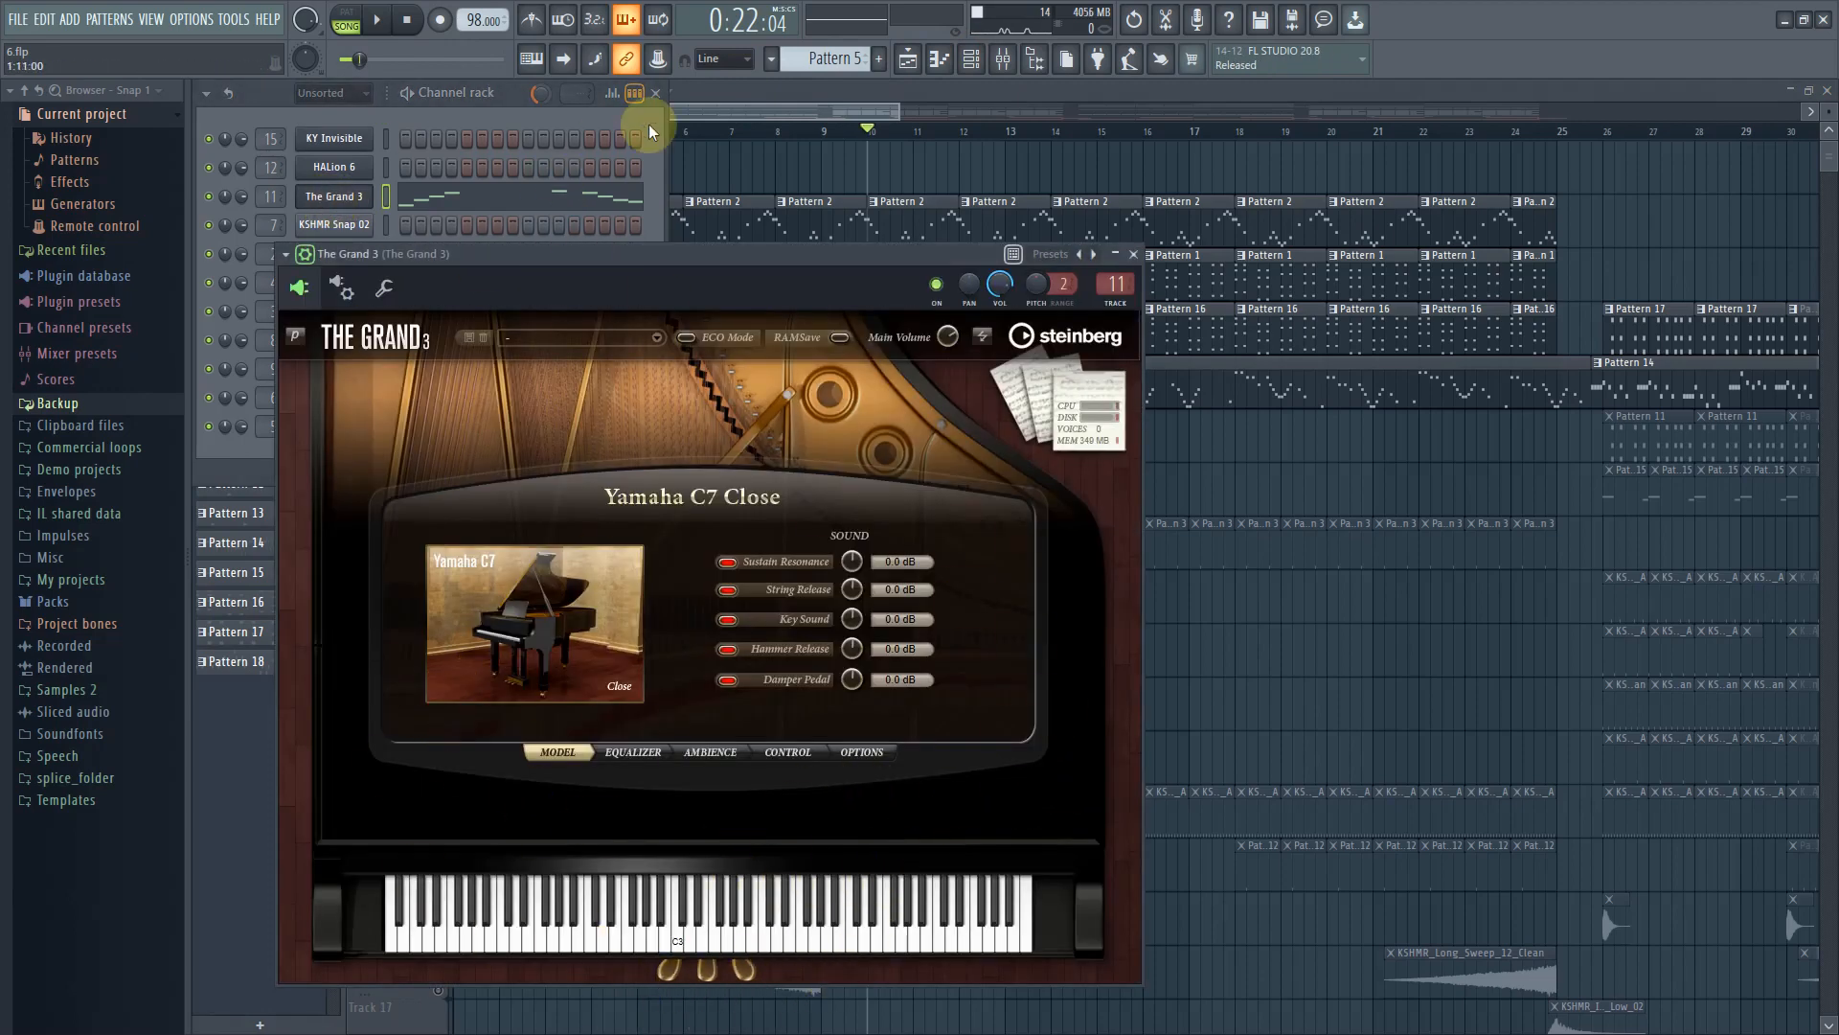
Close The Grand 3 instrument window and play the arrangement to hear the unmuted Track 5
left_click(722, 106)
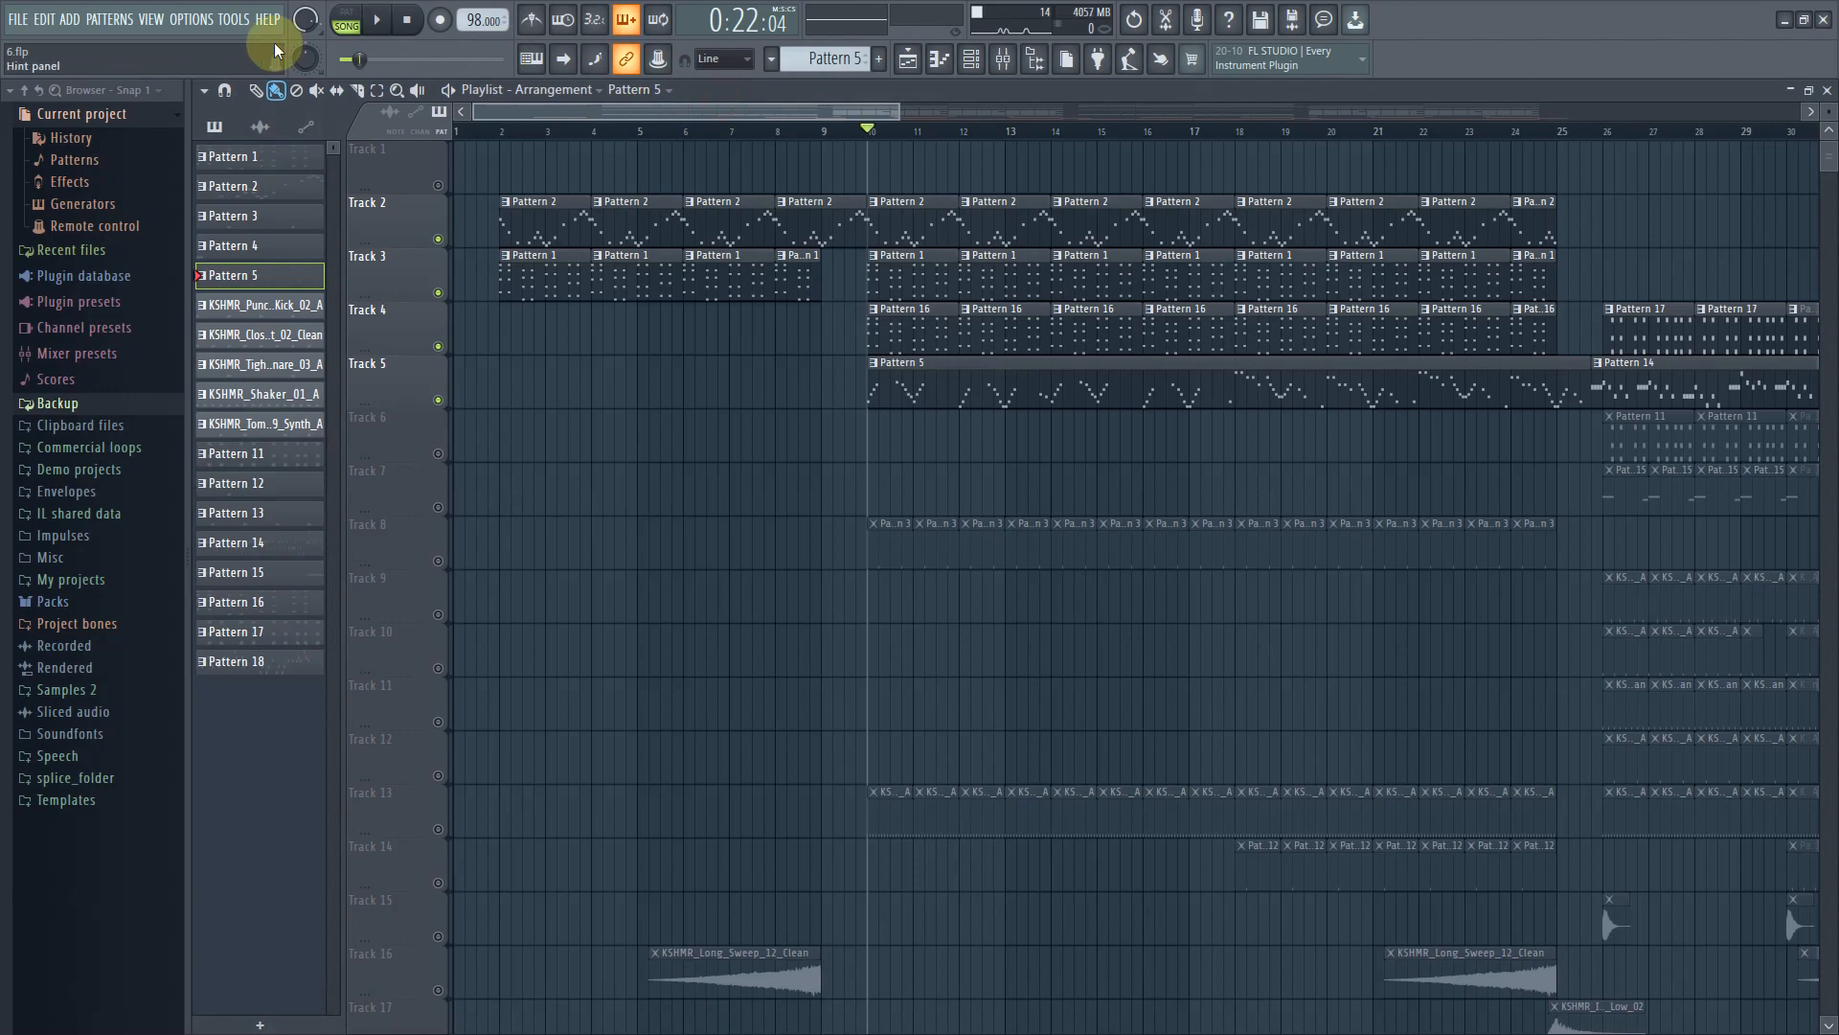
left_click(383, 22)
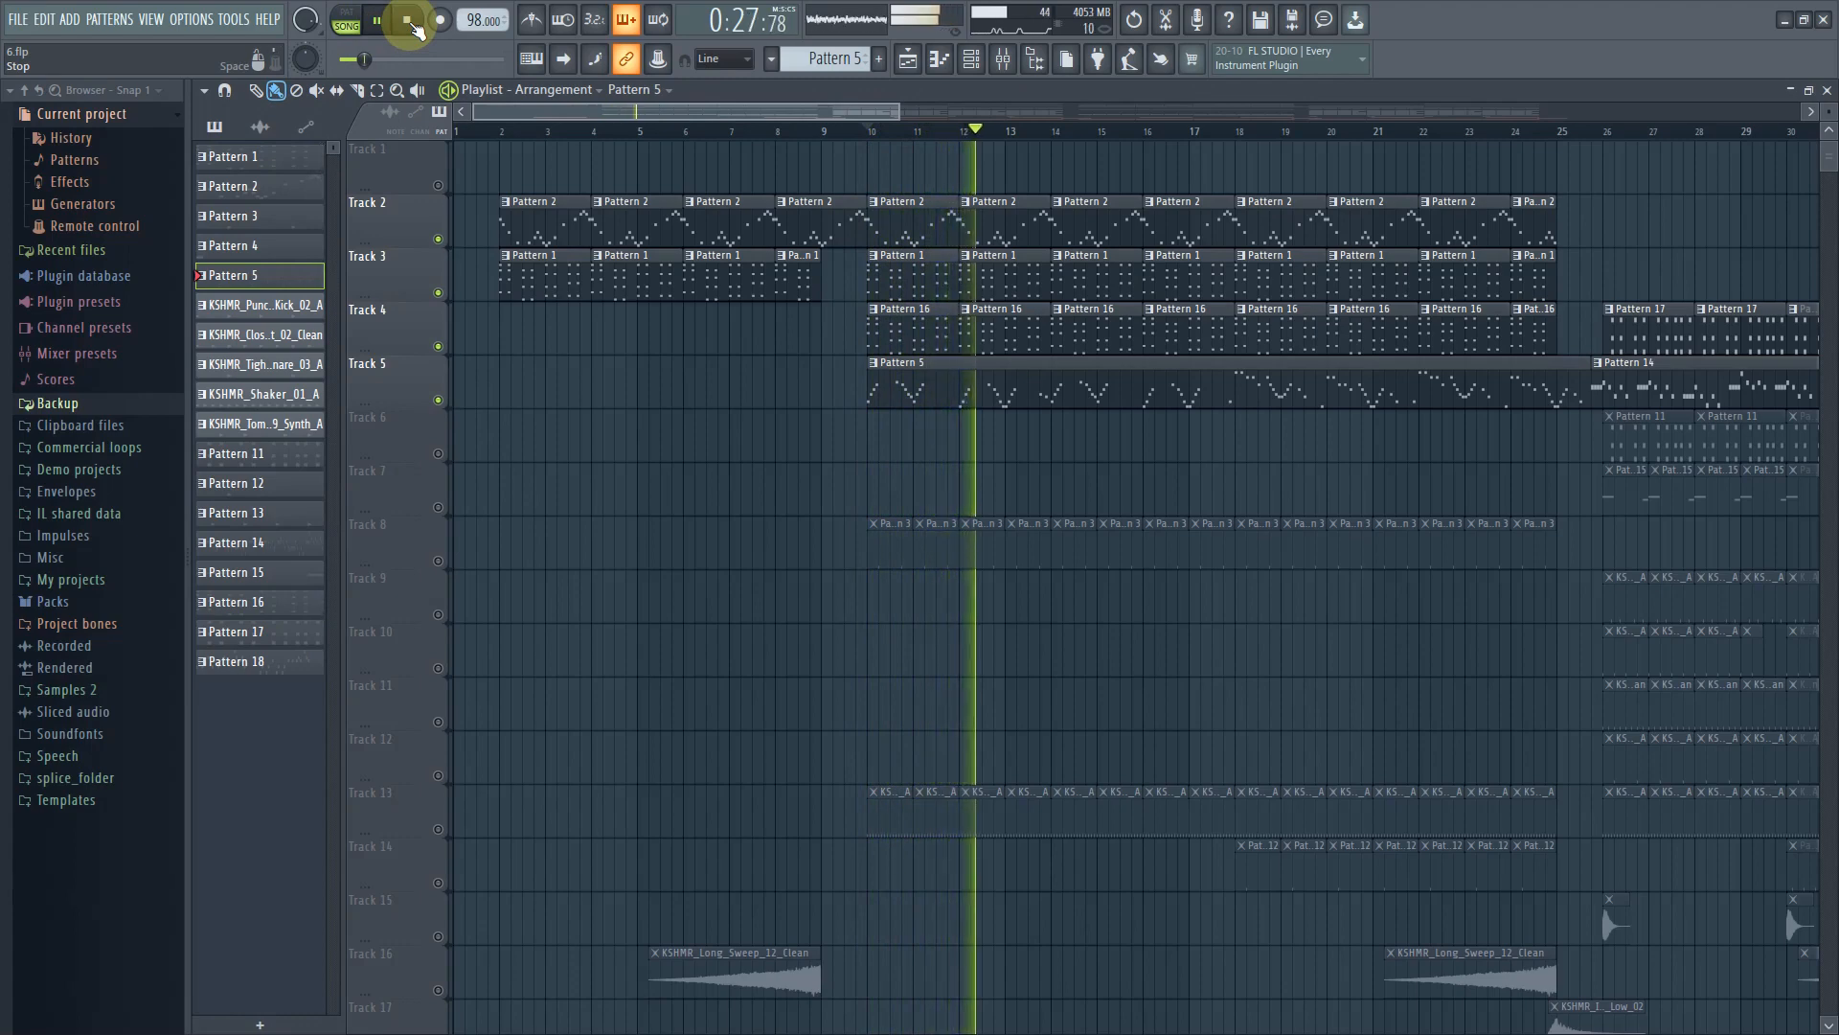
left_click(407, 21)
Open Pattern 5 in the piano roll, browse through its notes, and return to the playlist
double_click(1108, 396)
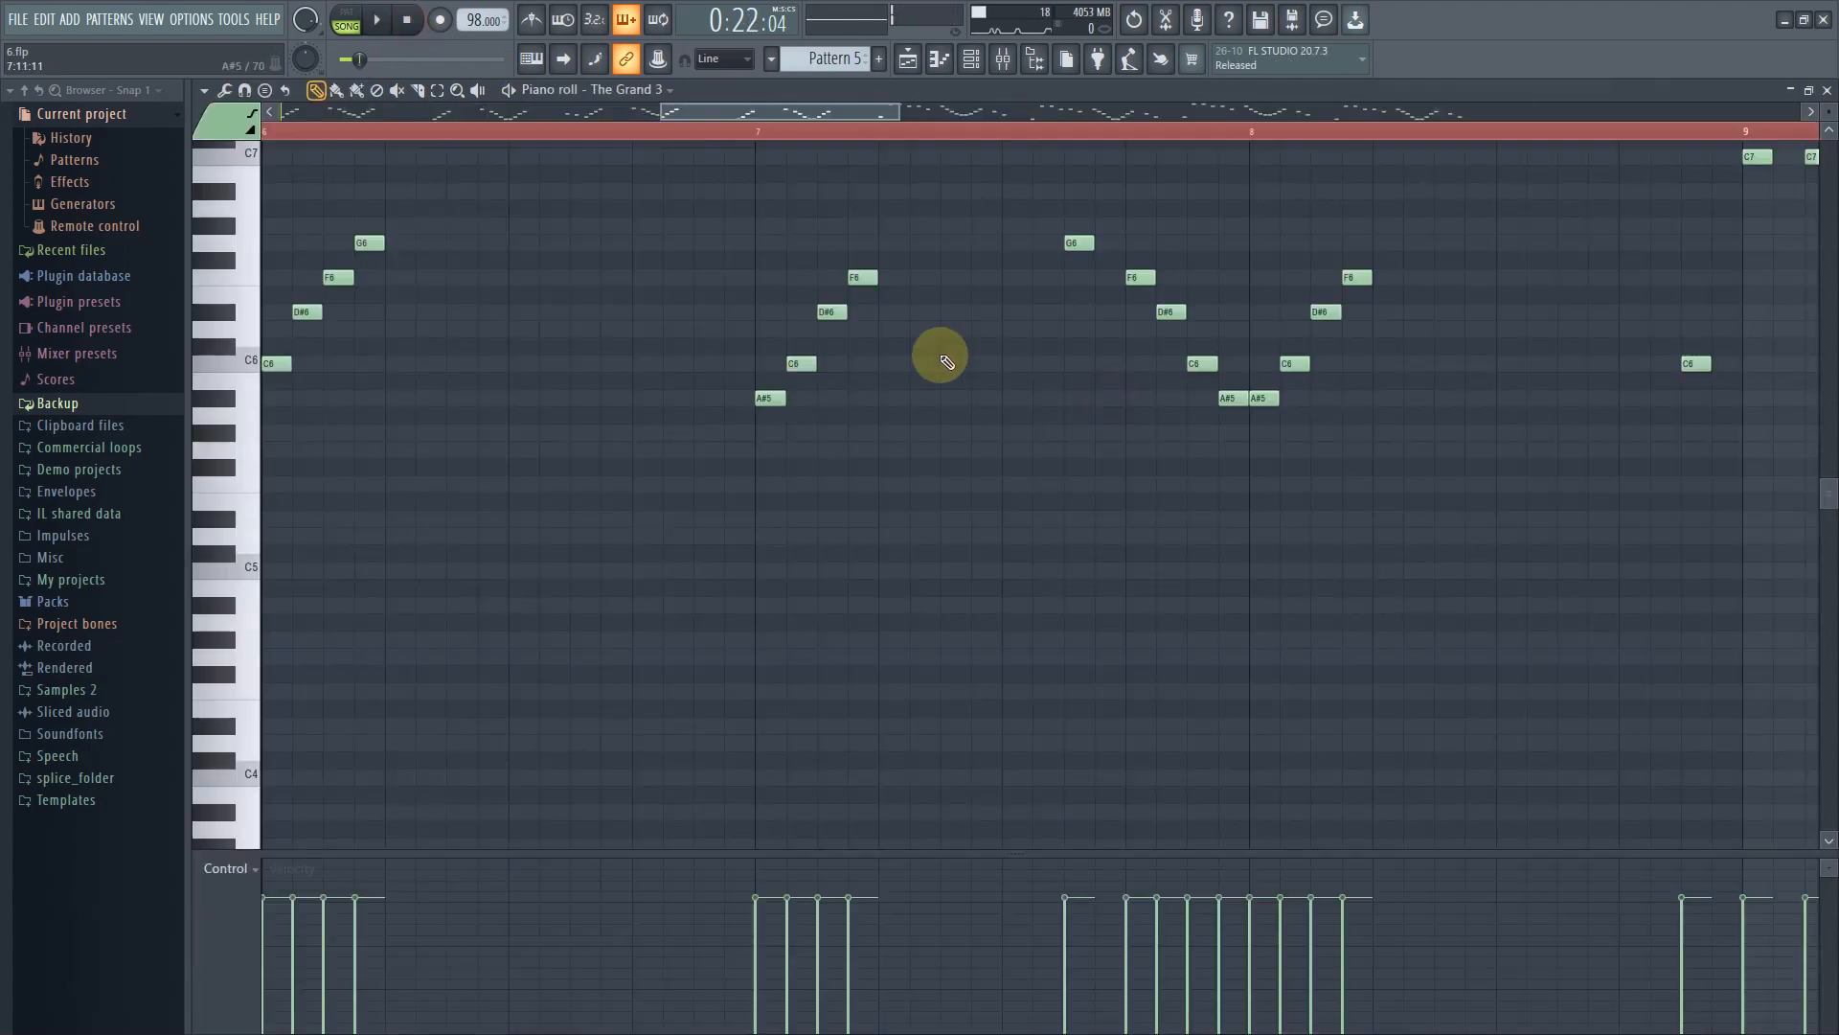
left_click_drag(905, 115, 1394, 120)
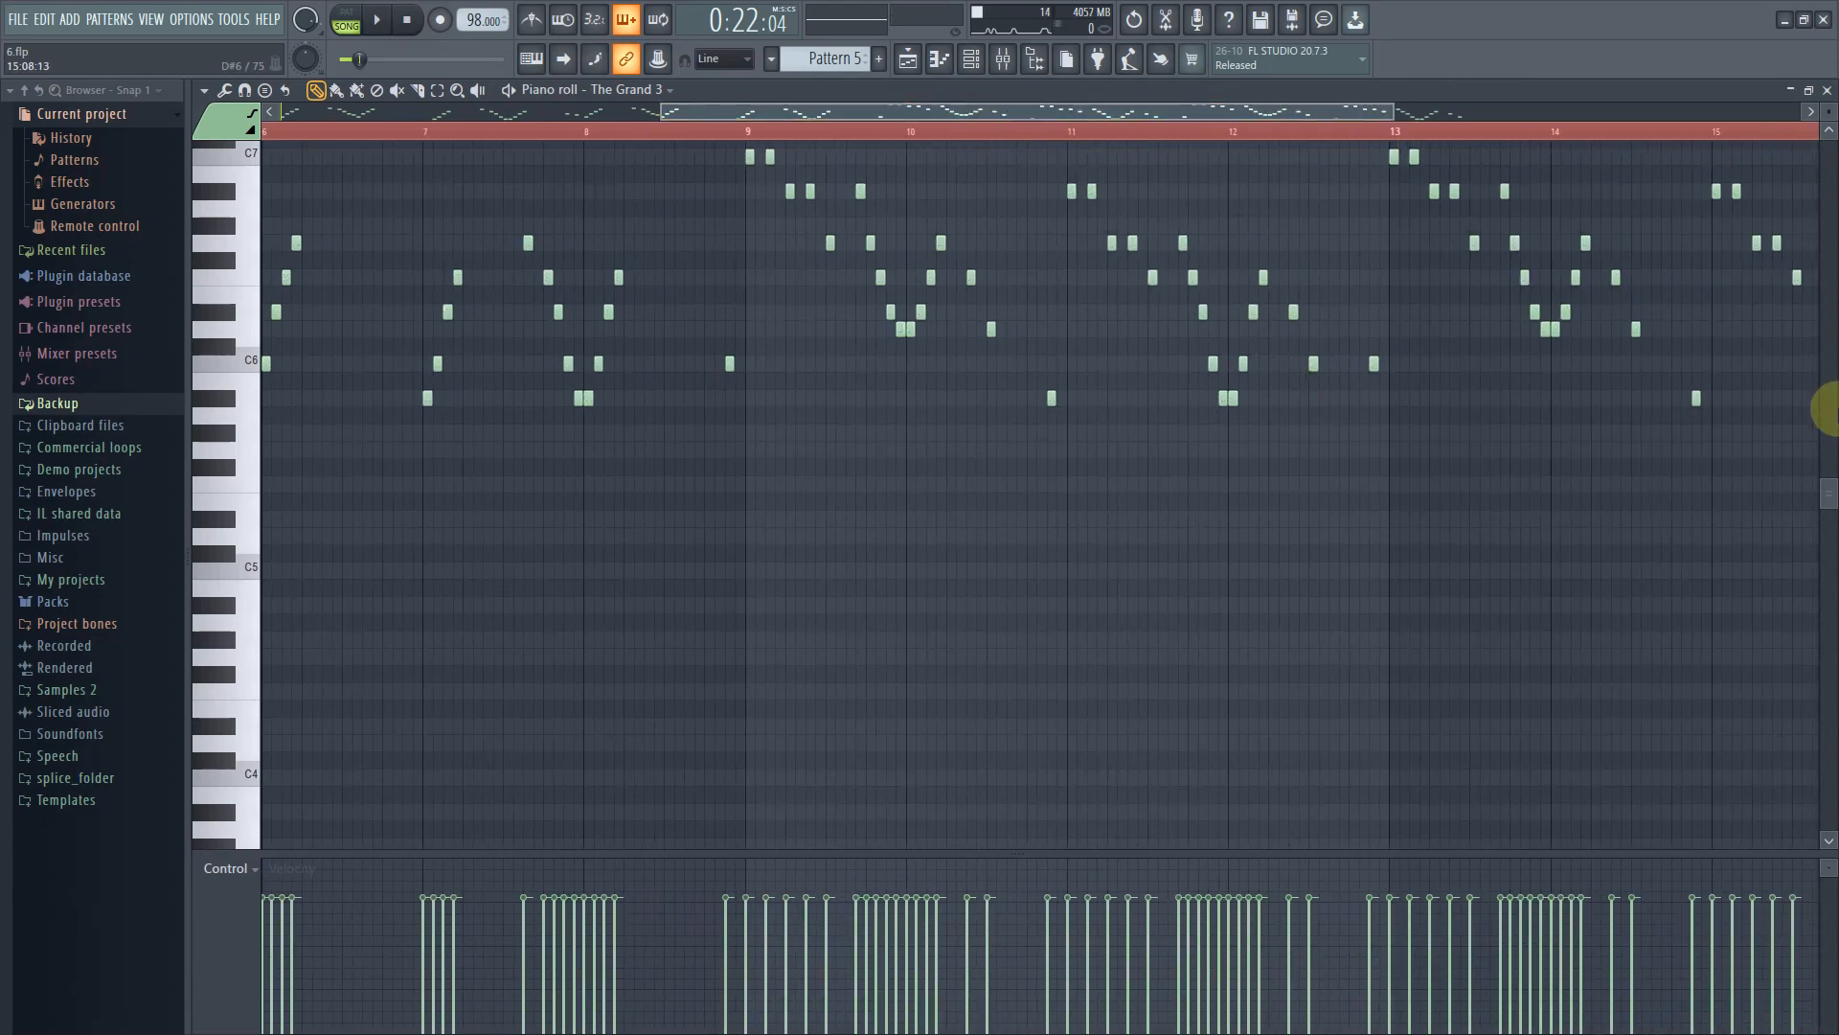
scroll(1548, 686, "up", 3)
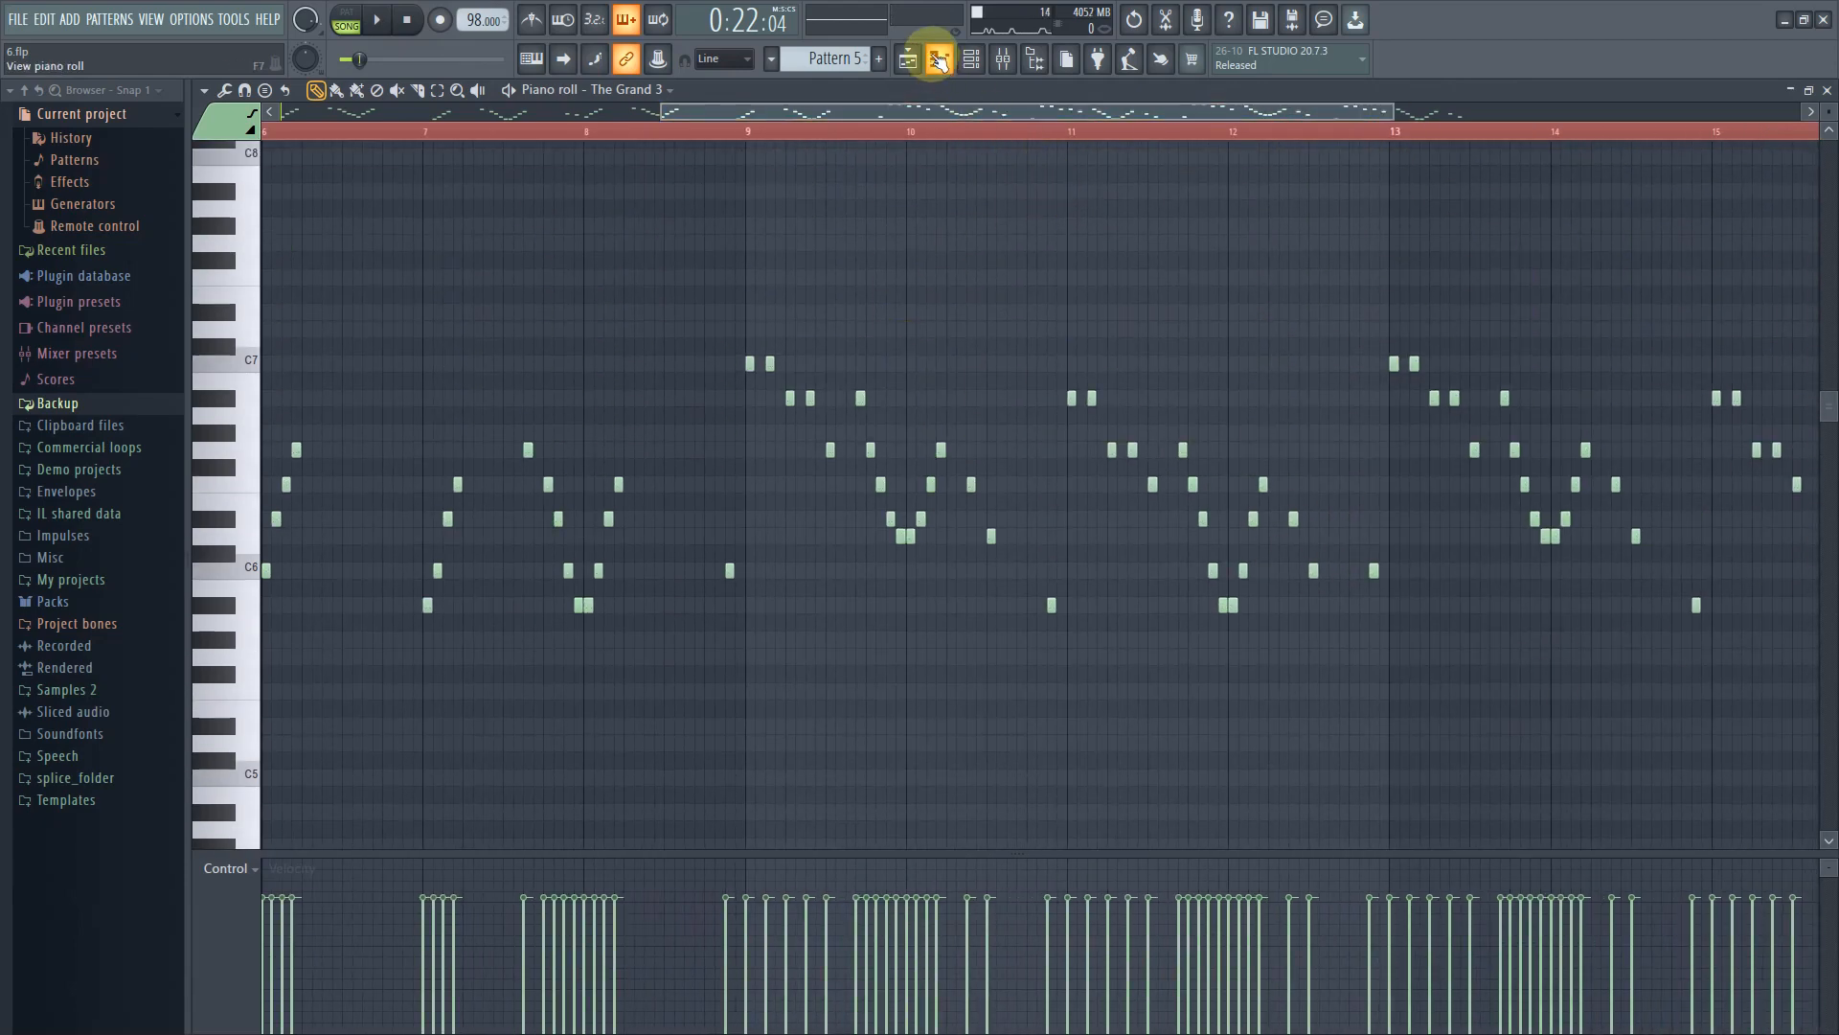
left_click(910, 61)
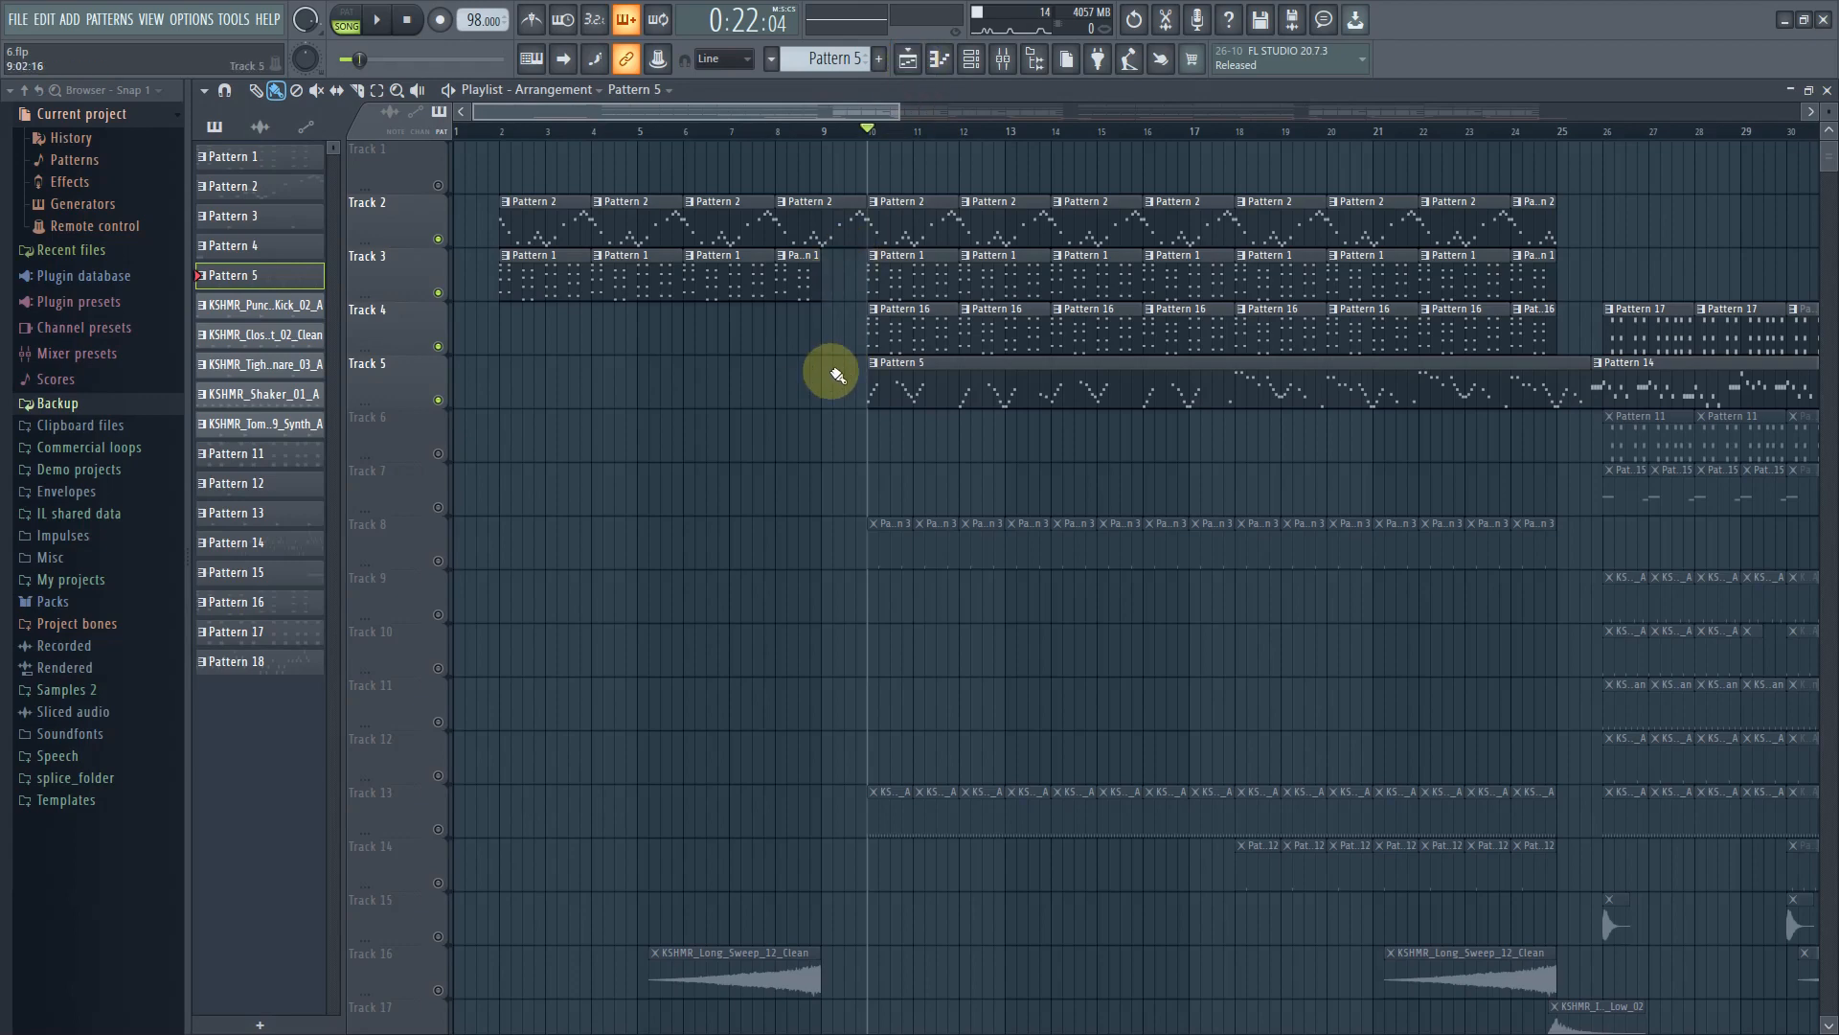
Unmute Track 8 and inspect its KSHMR Snap 02 sample channel, previewing the arrangement
left_click(438, 561)
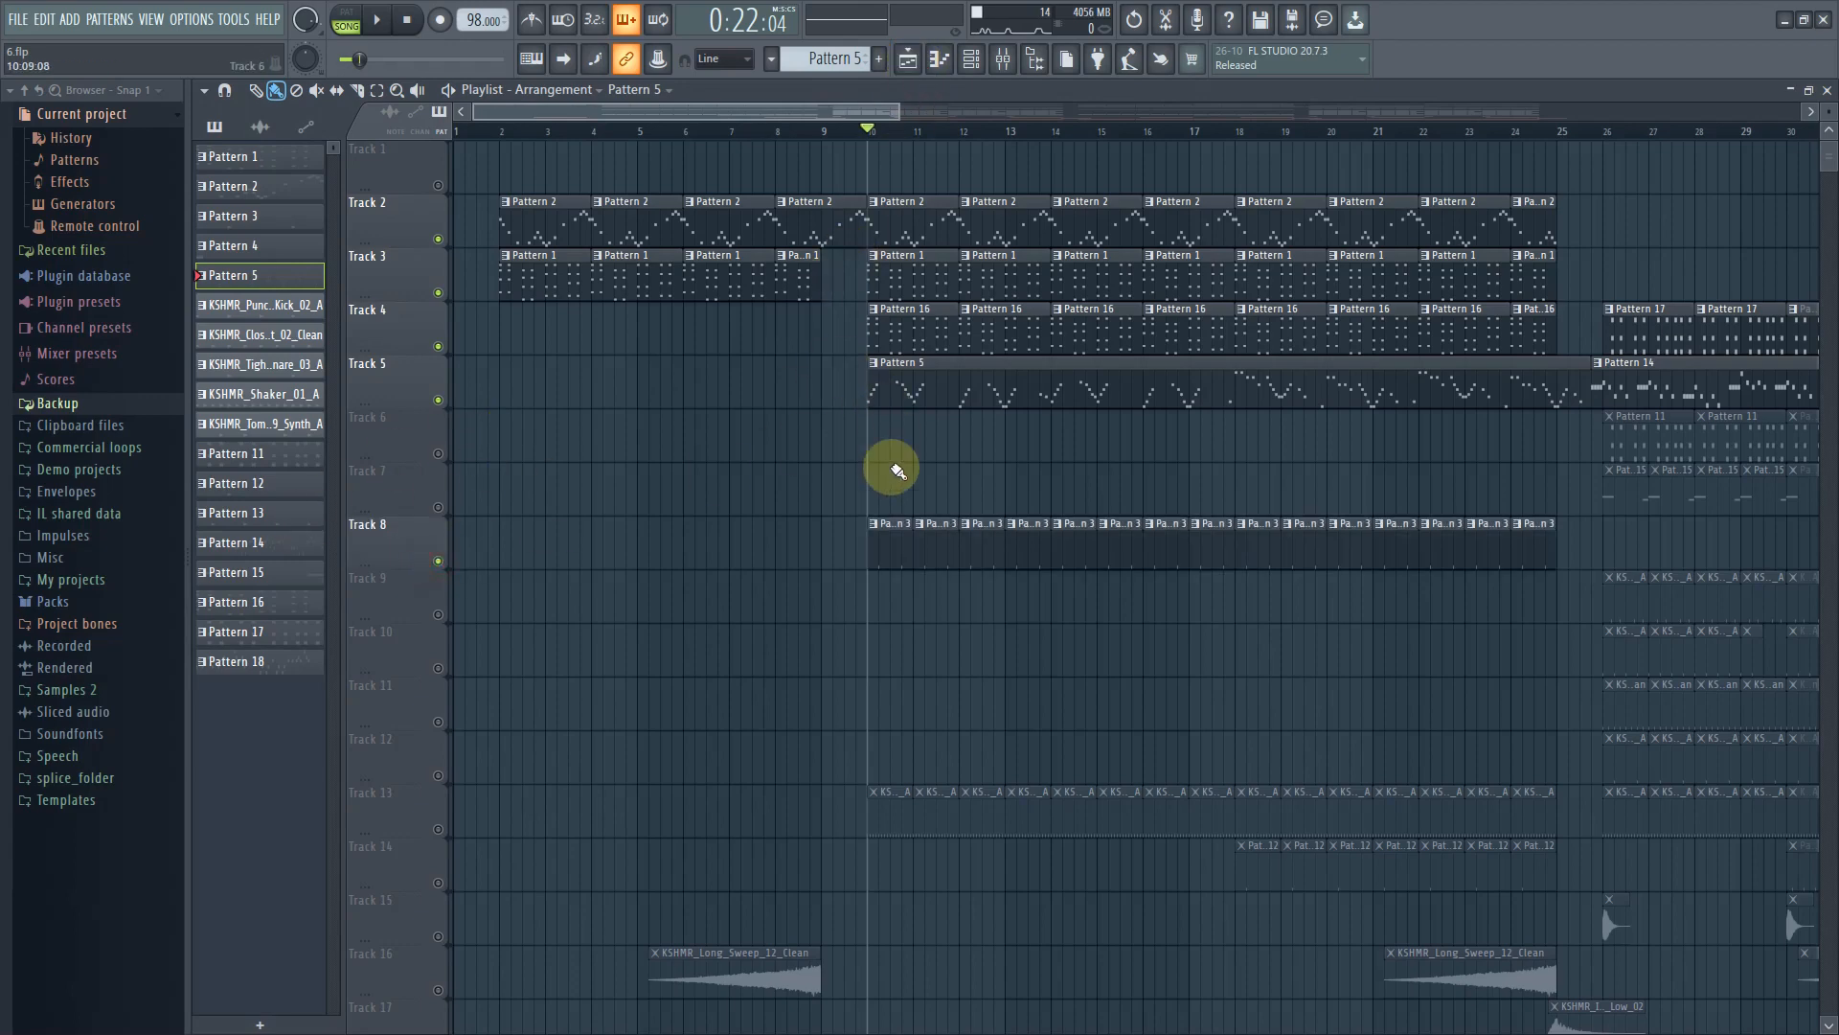
left_click(895, 563)
left_click(972, 62)
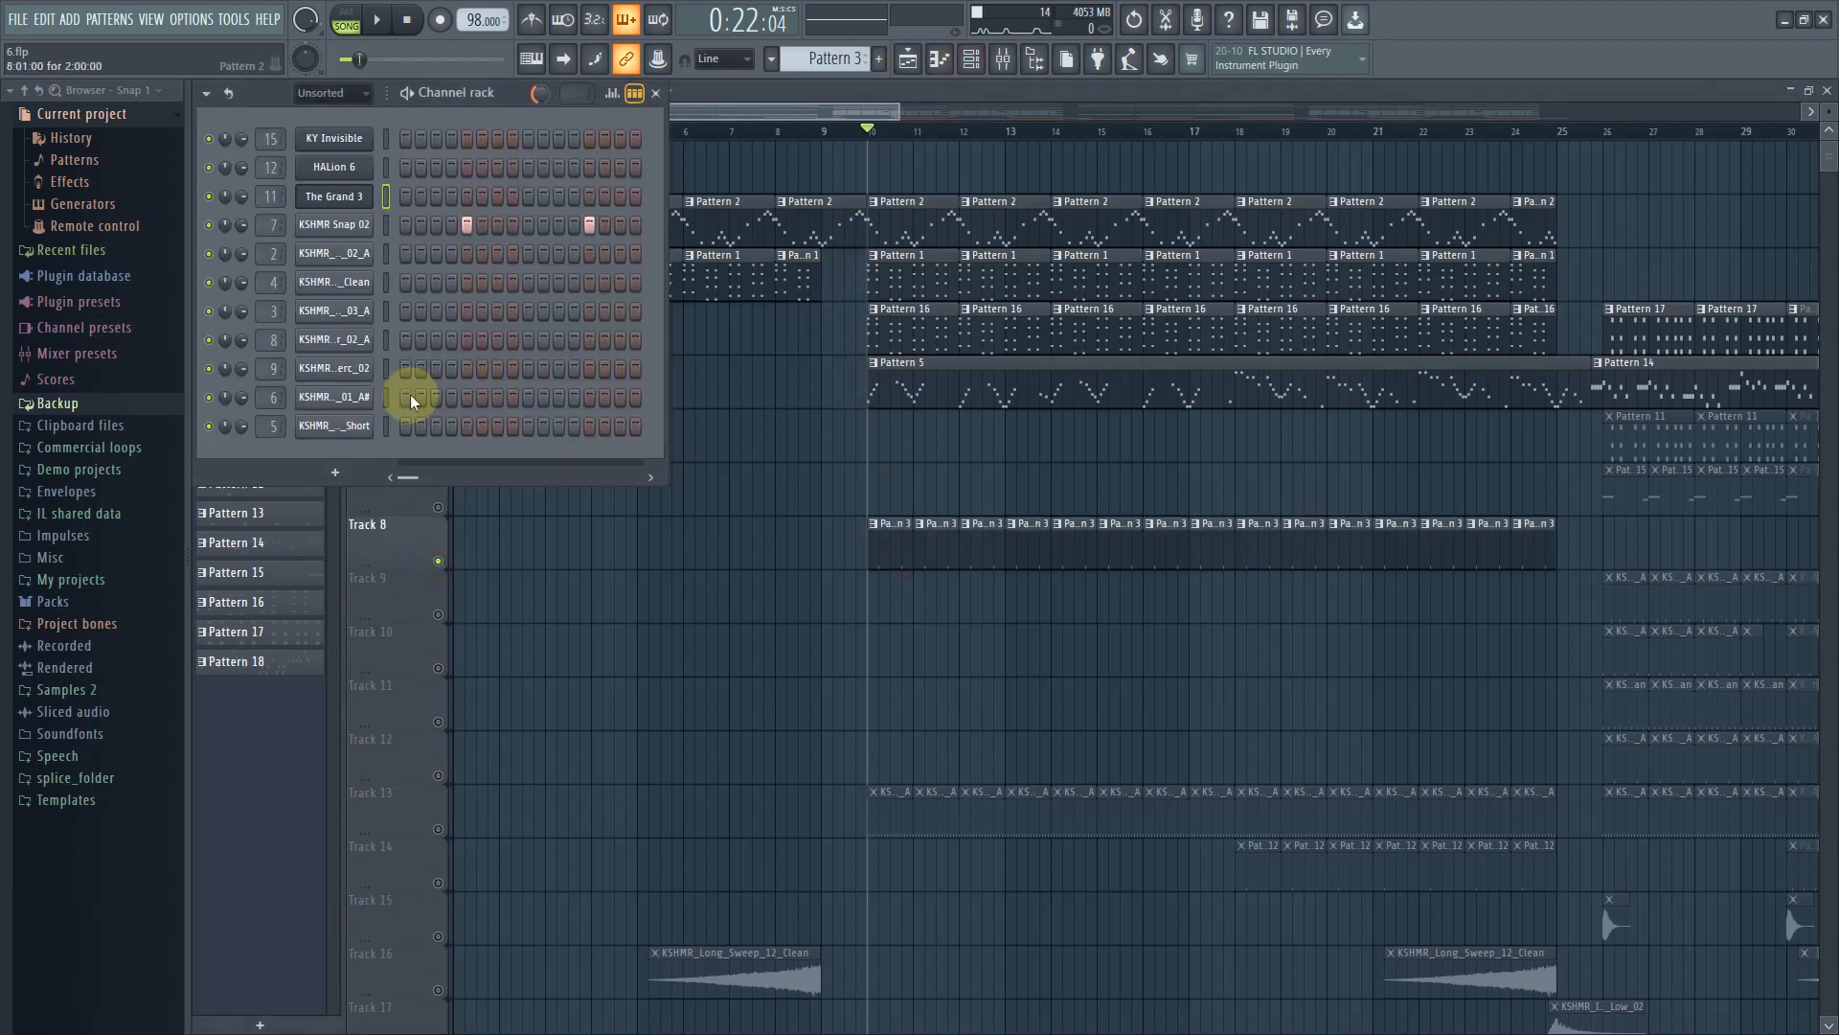
left_click(353, 225)
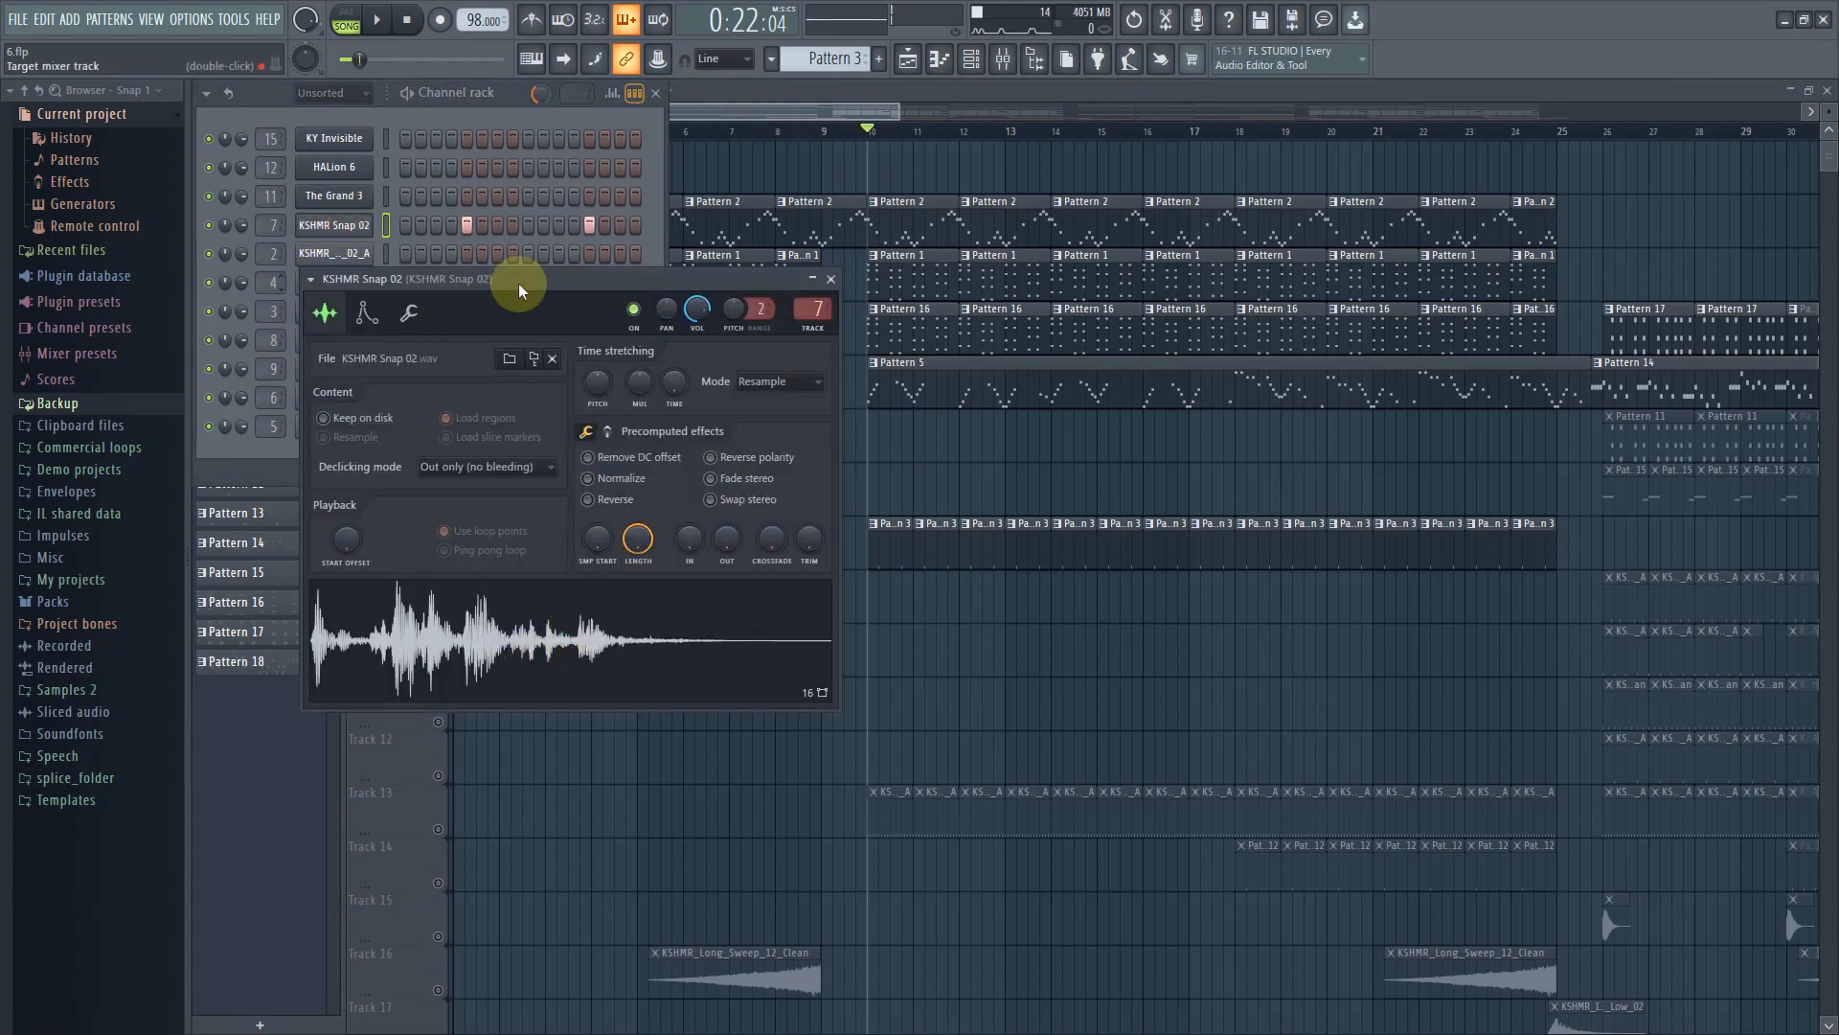
left_click(754, 110)
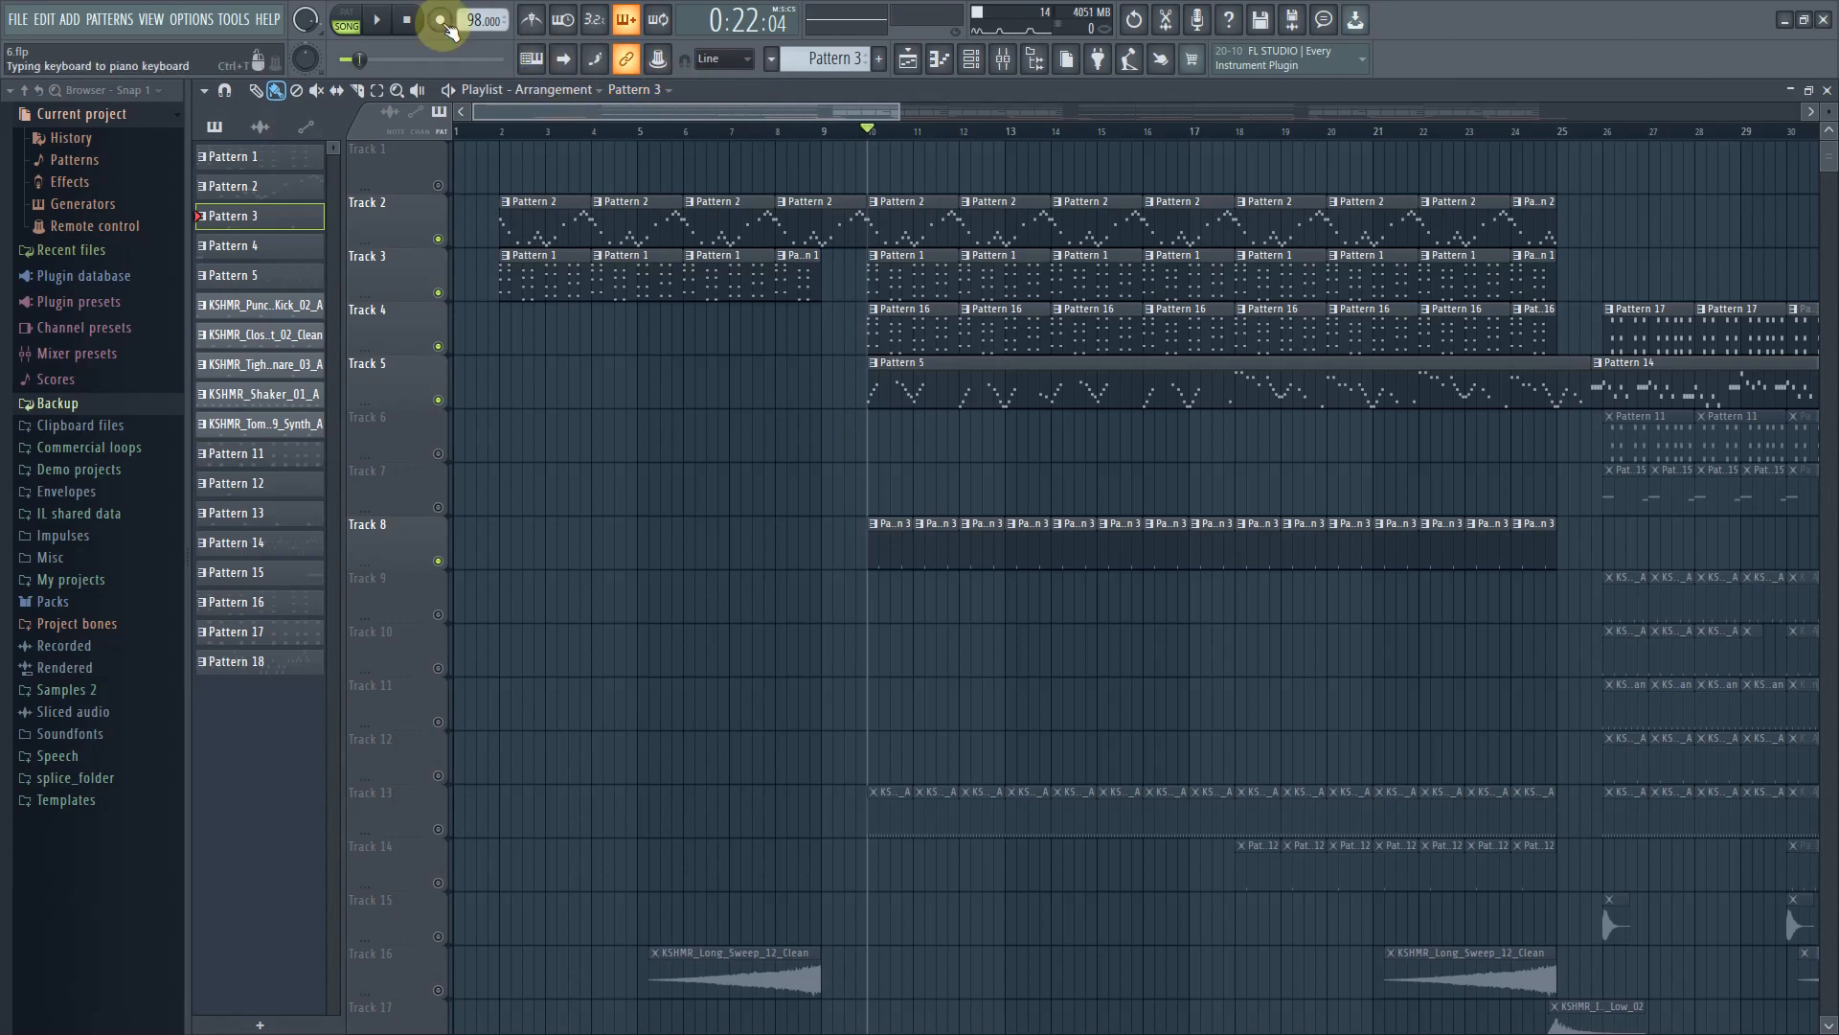
left_click(383, 19)
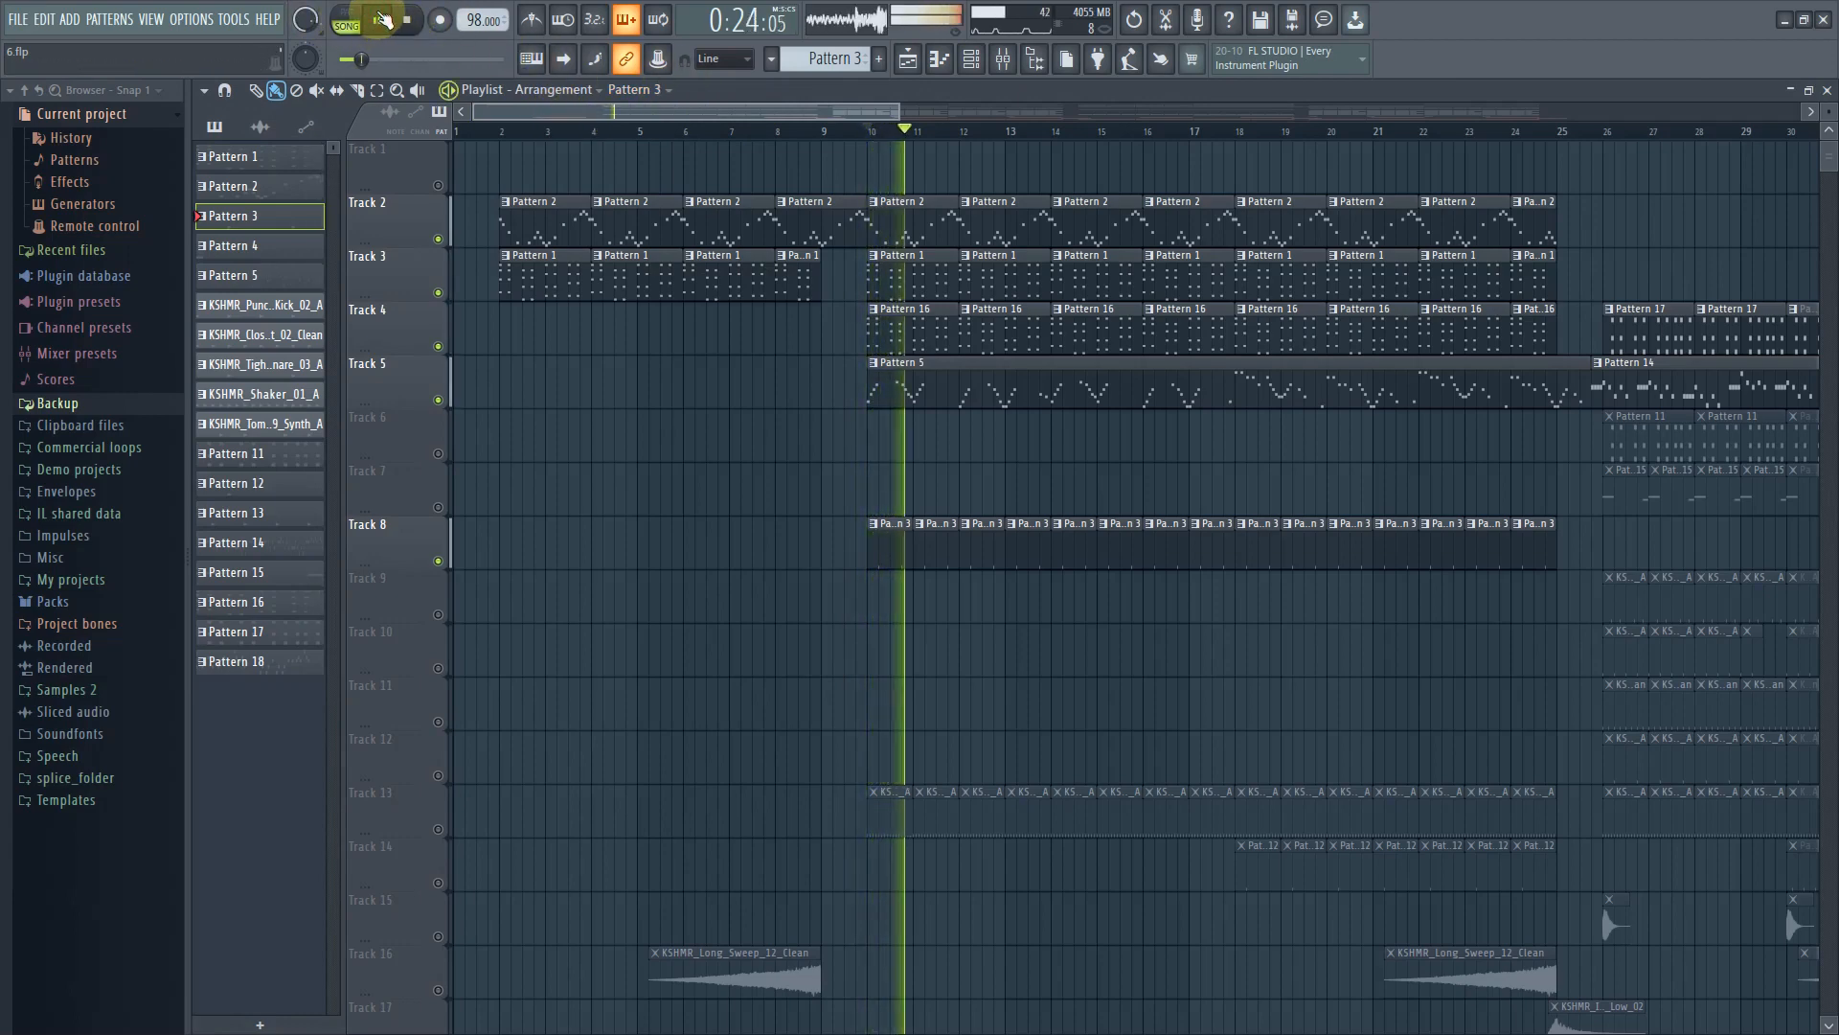
left_click(382, 19)
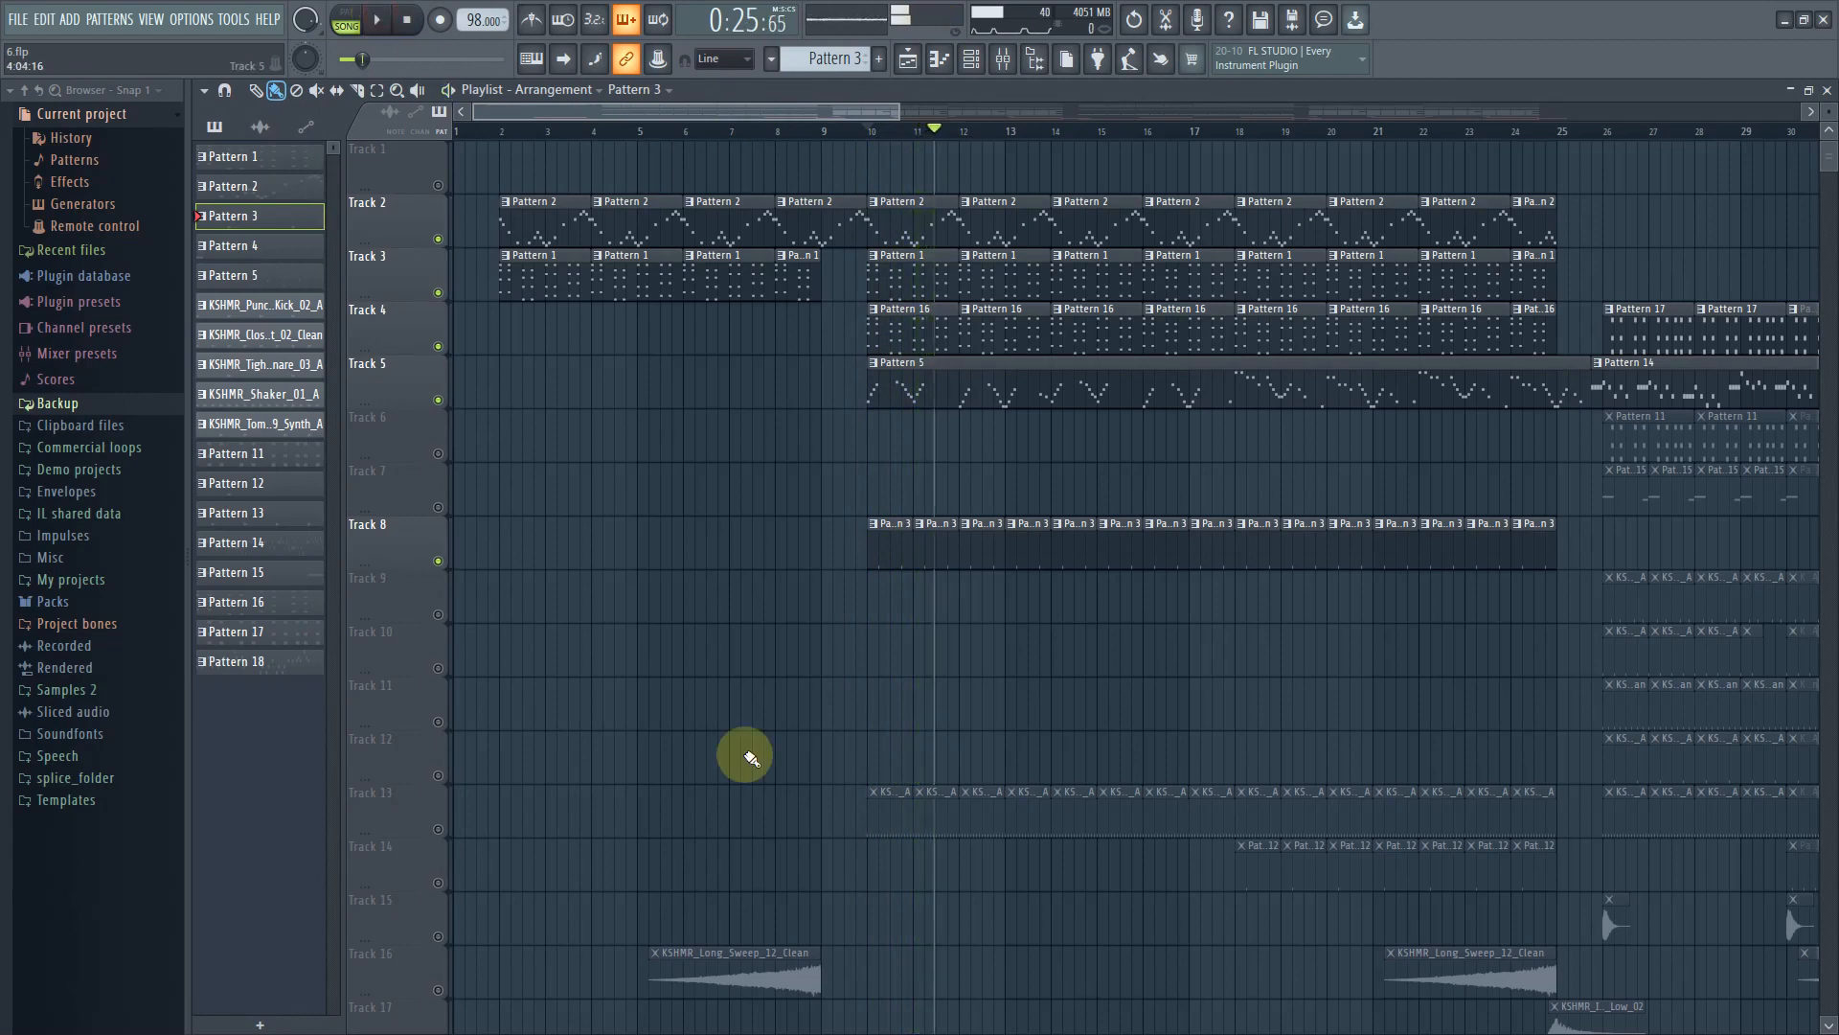
Unmute Track 13 and inspect its KSHMR_Shaker_02_A sample channel while previewing playback
left_click(438, 829)
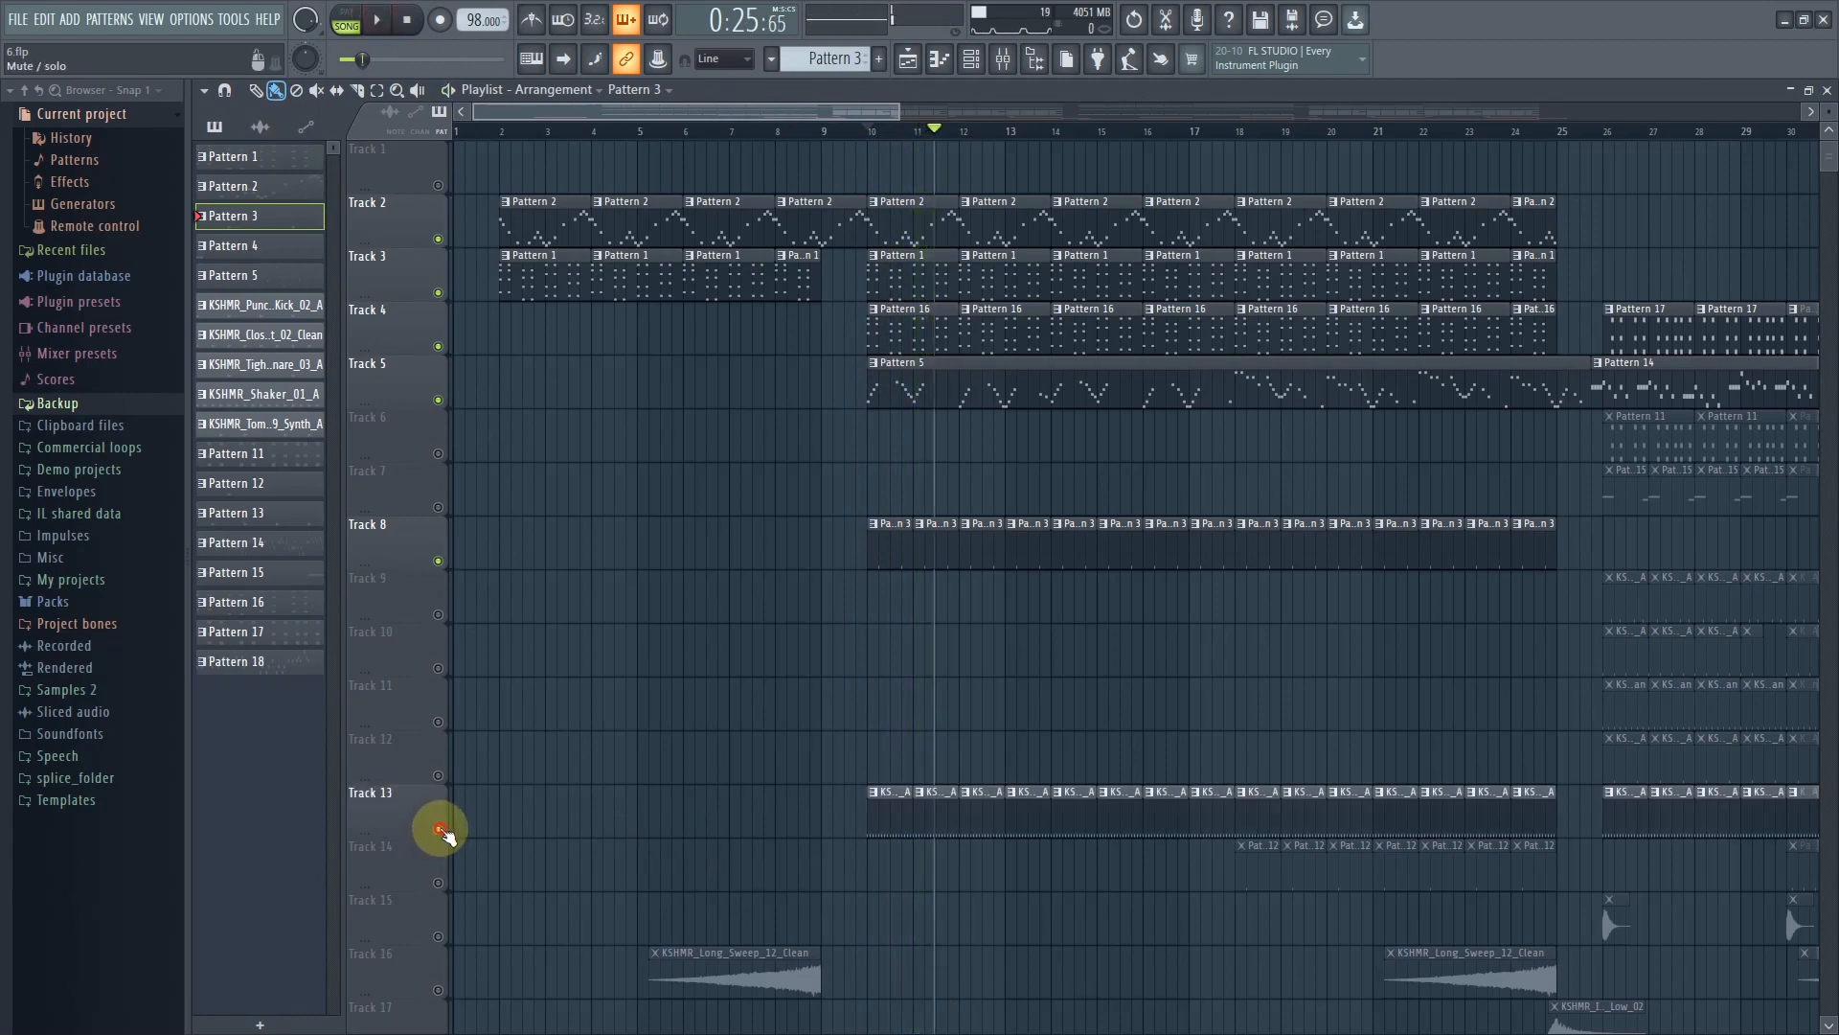
left_click(885, 818)
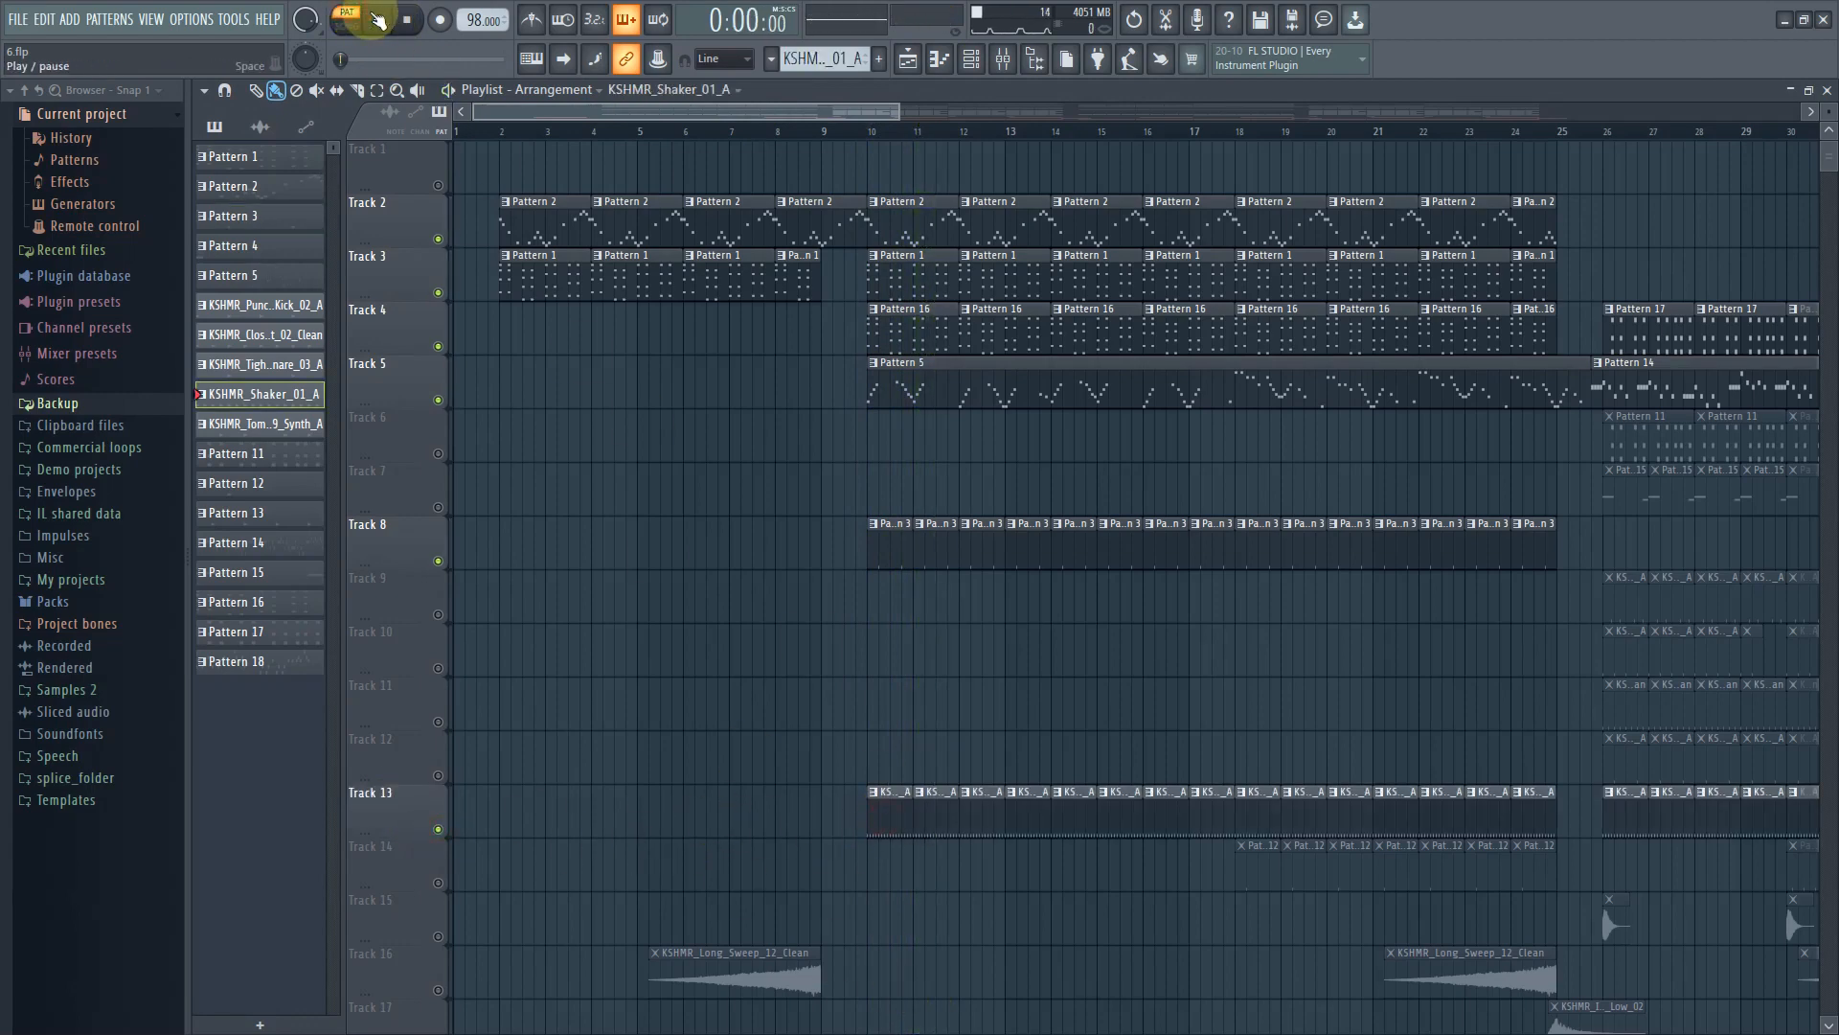
left_click(379, 19)
left_click(969, 64)
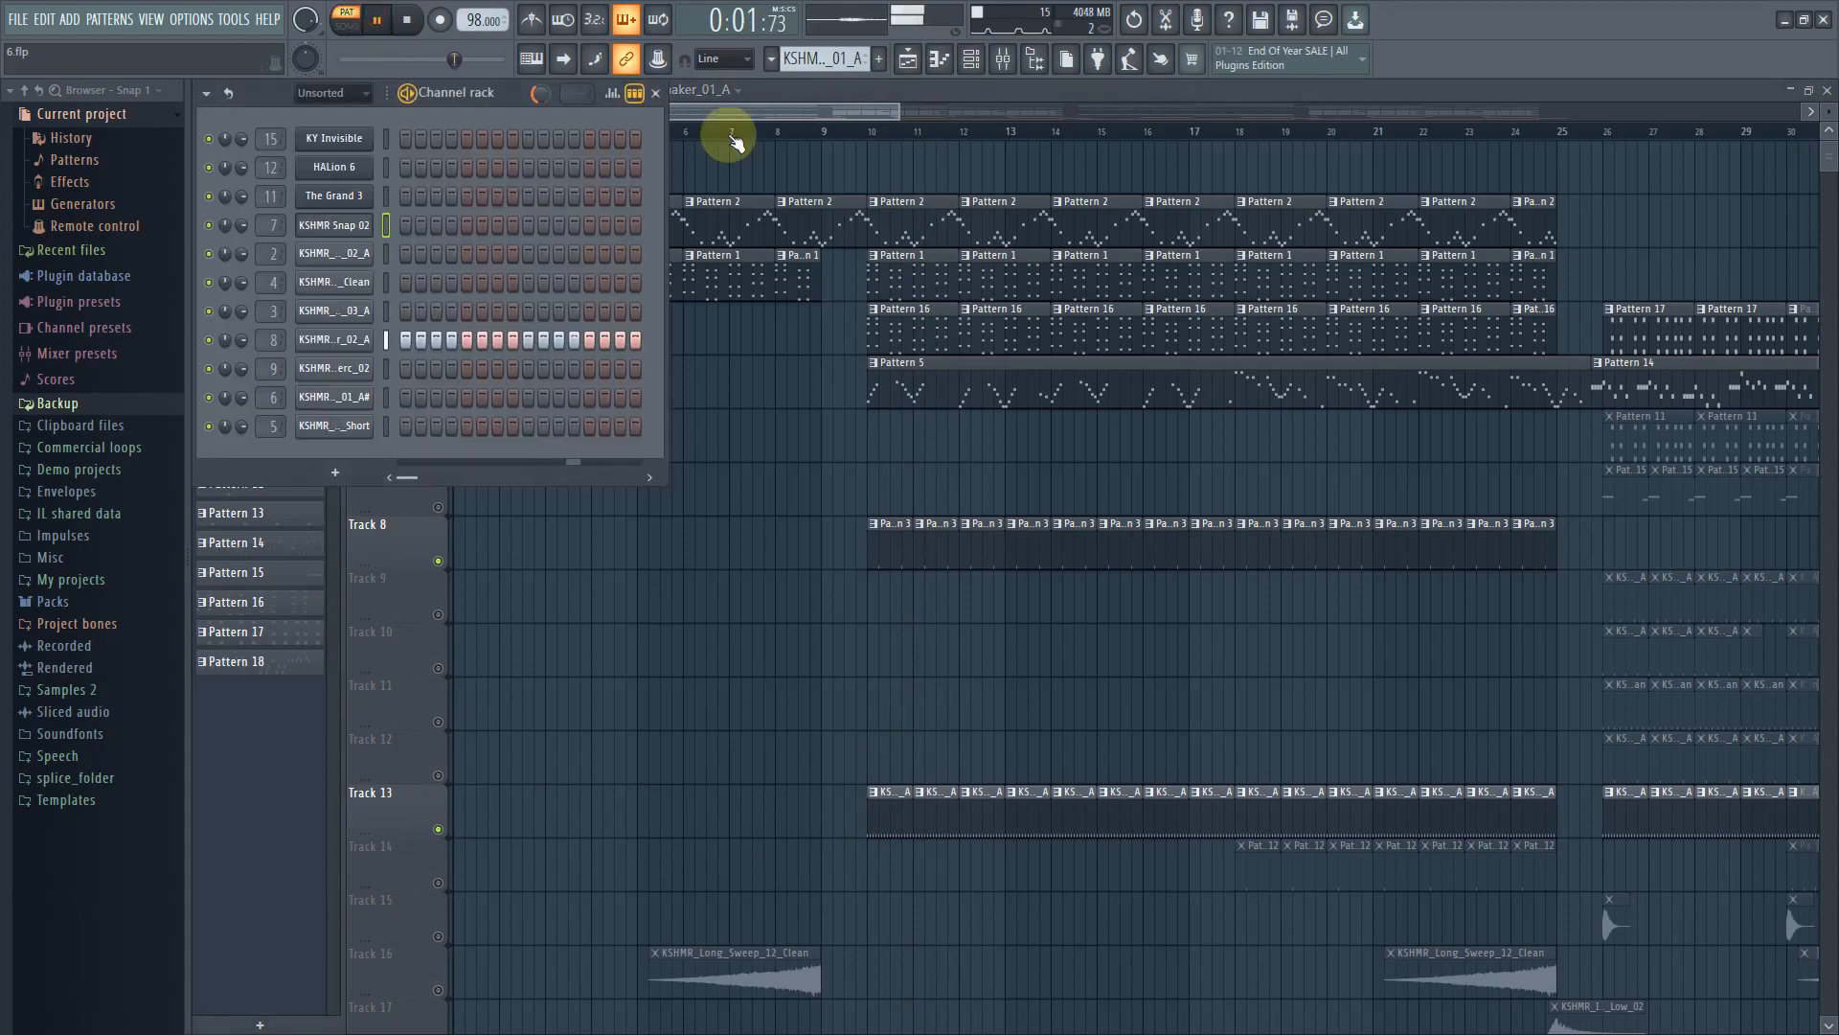
left_click(418, 18)
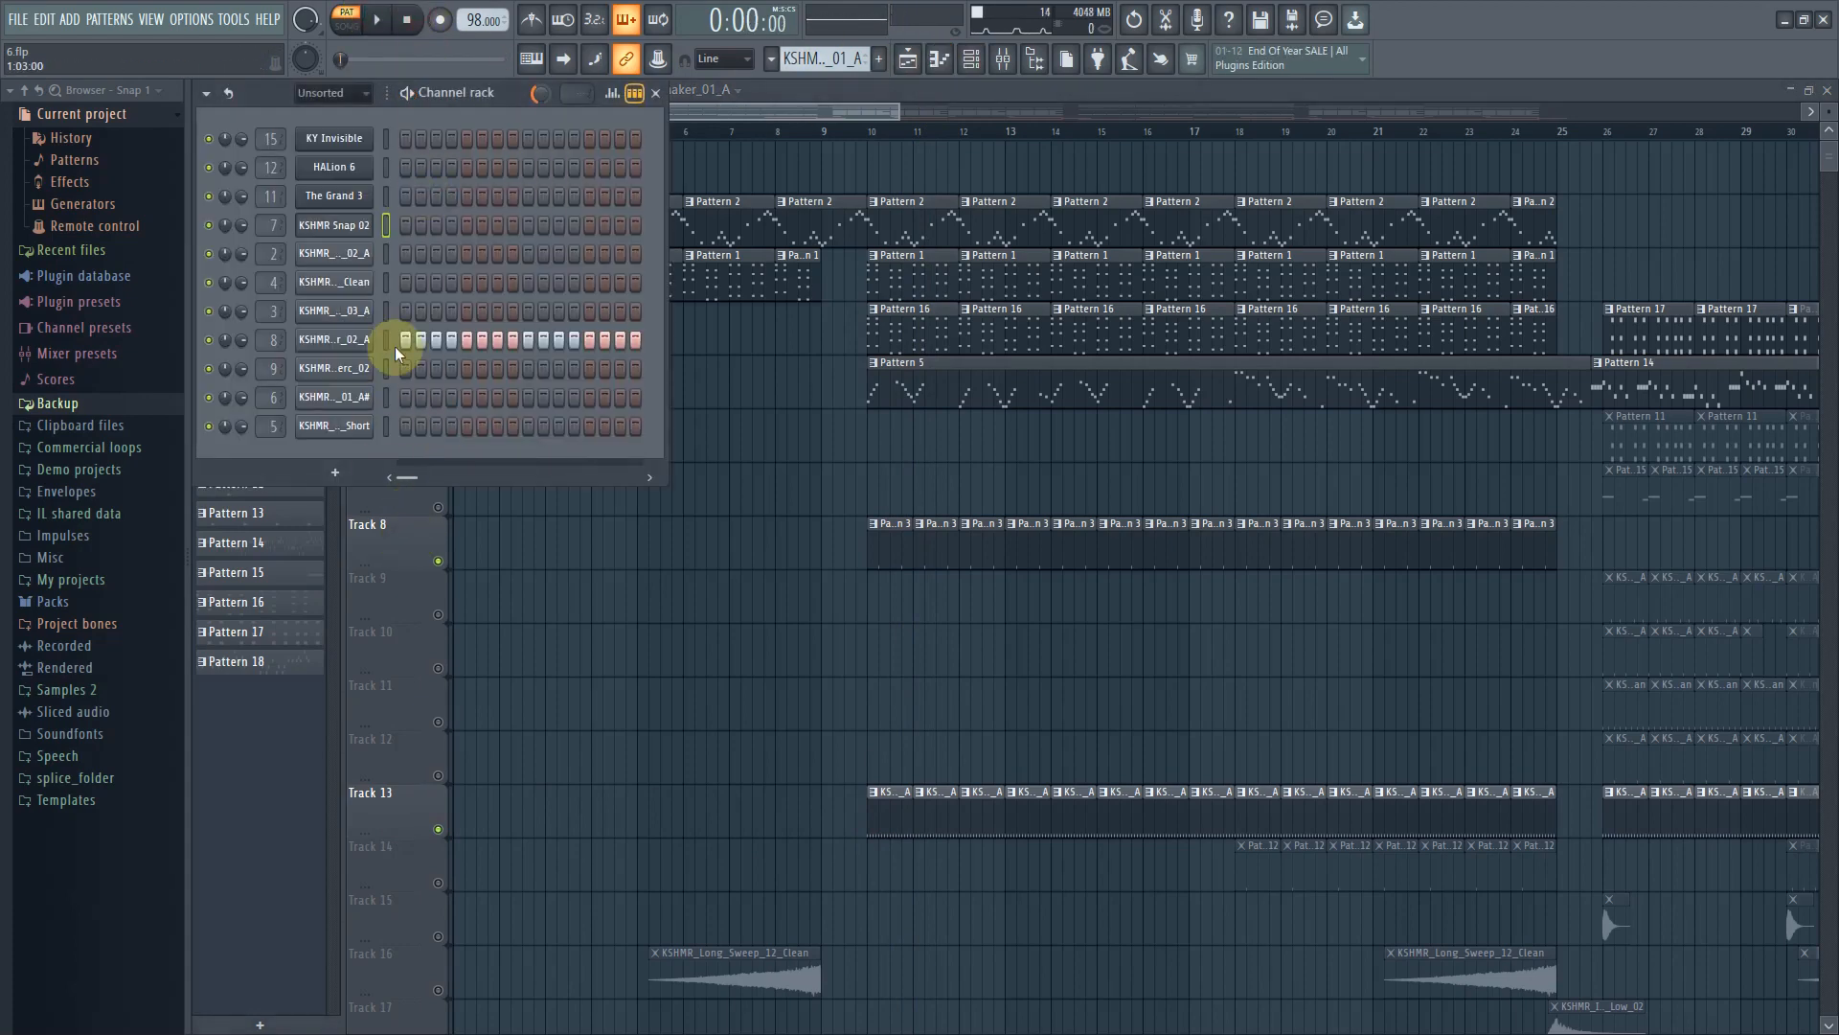
left_click(359, 339)
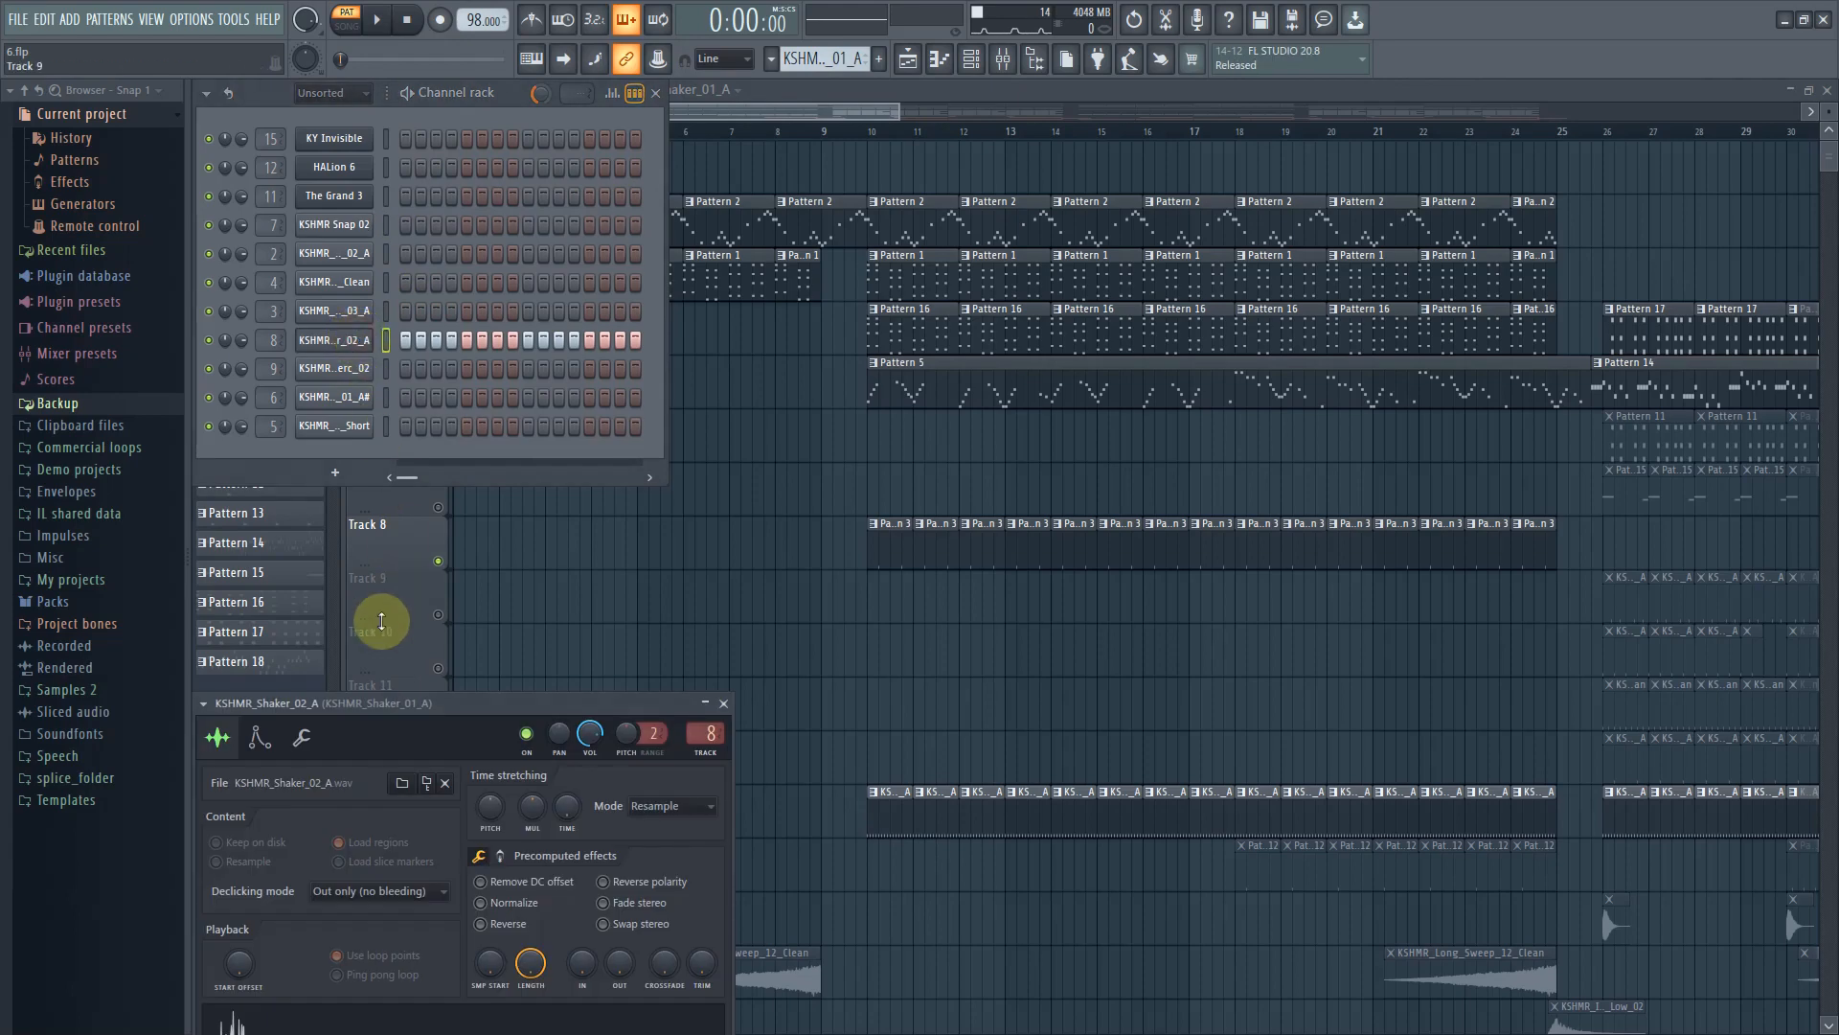
left_click_drag(347, 714, 946, 321)
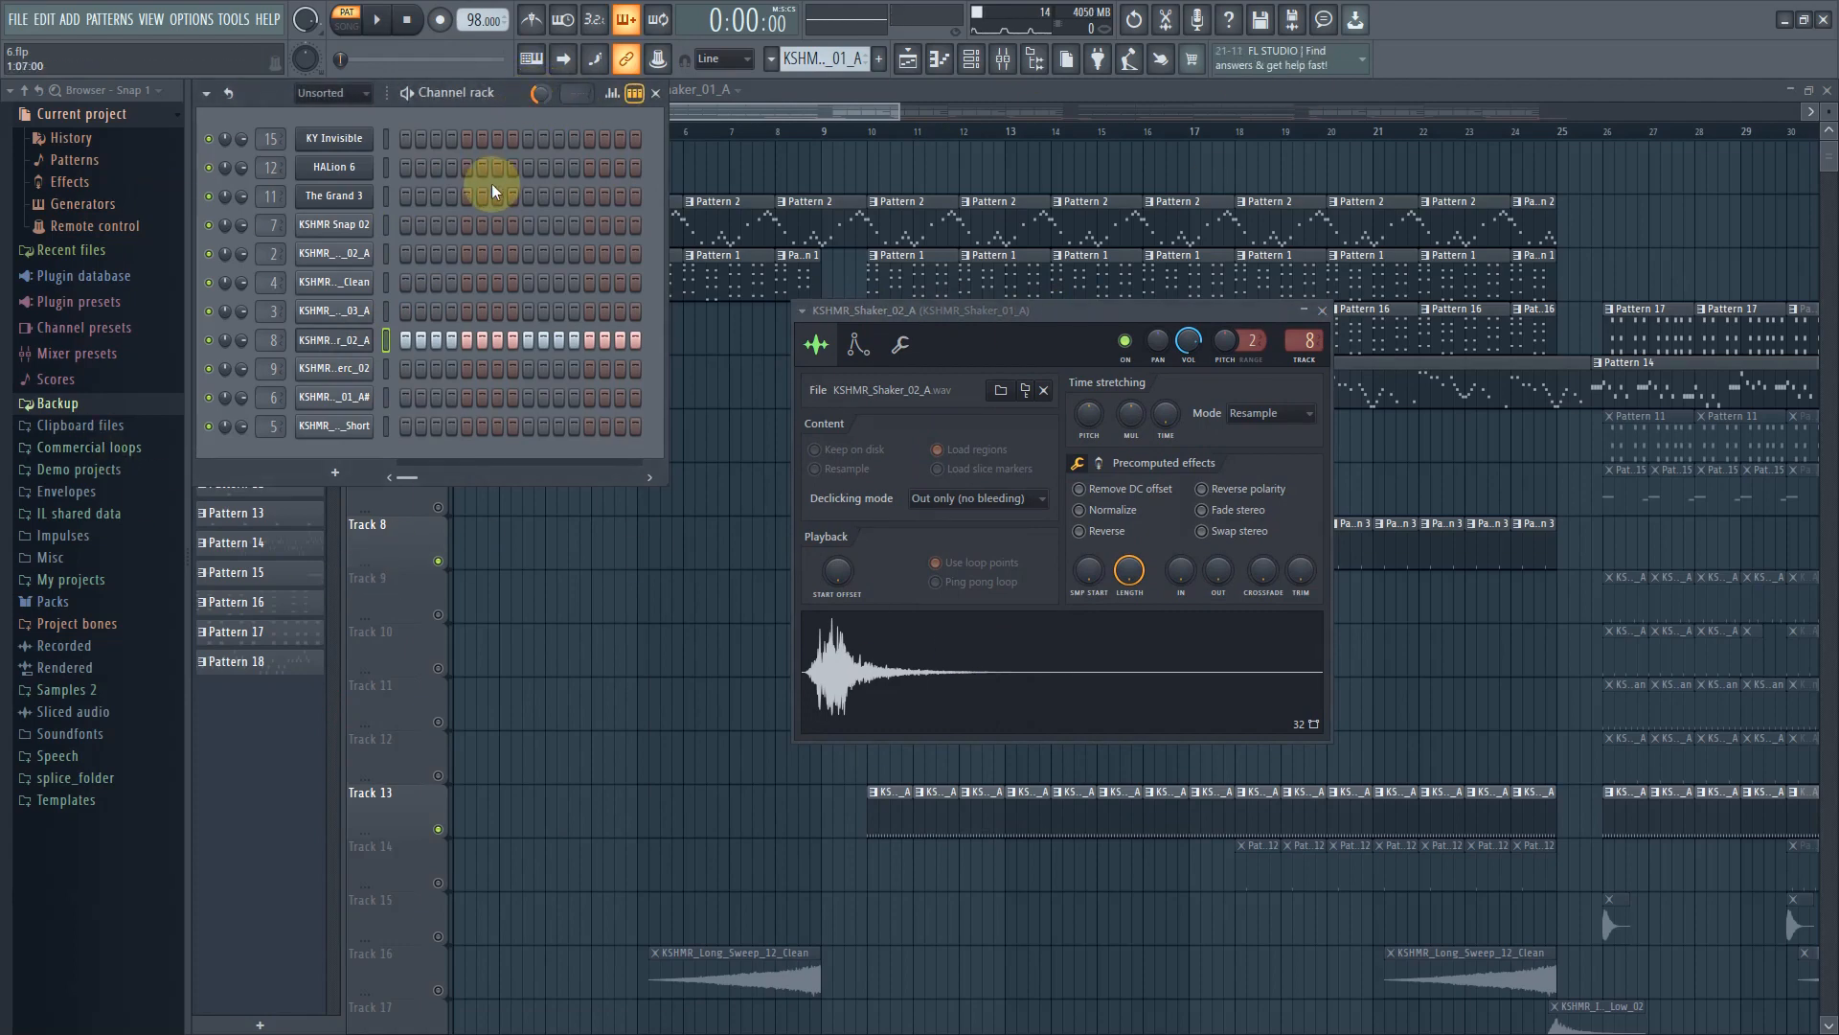
left_click(381, 22)
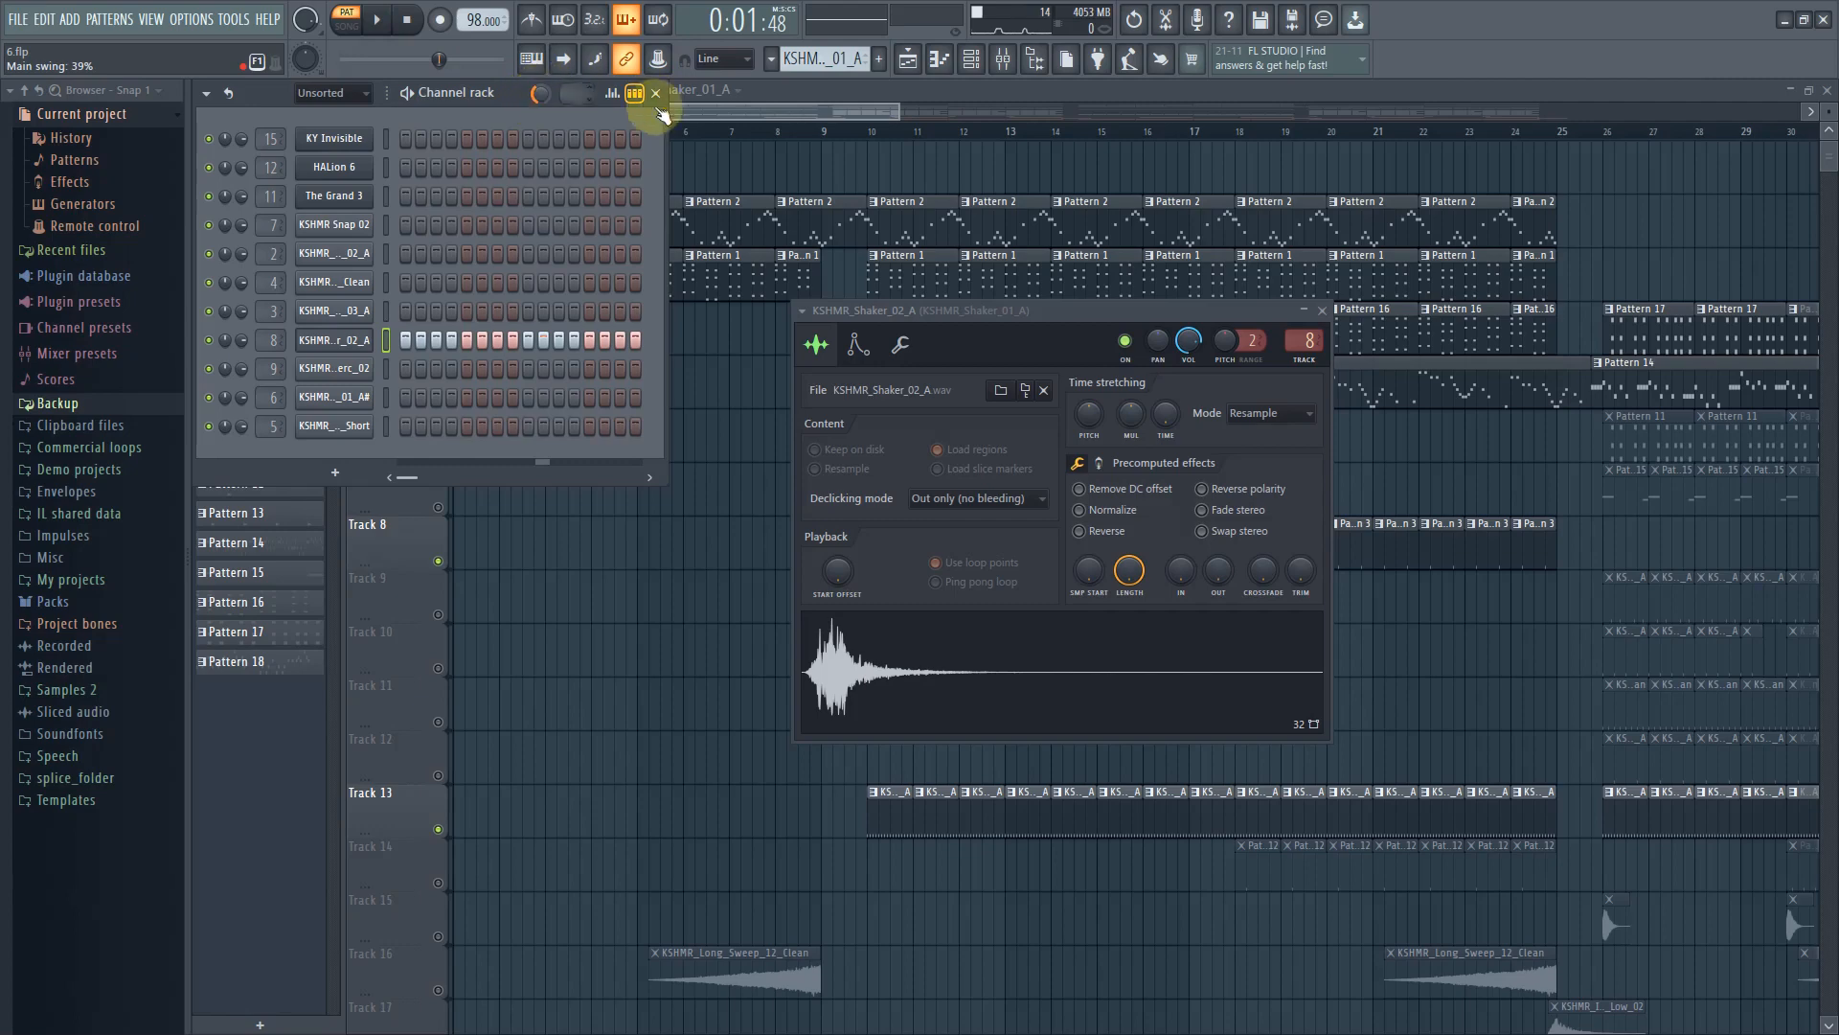
left_click(720, 106)
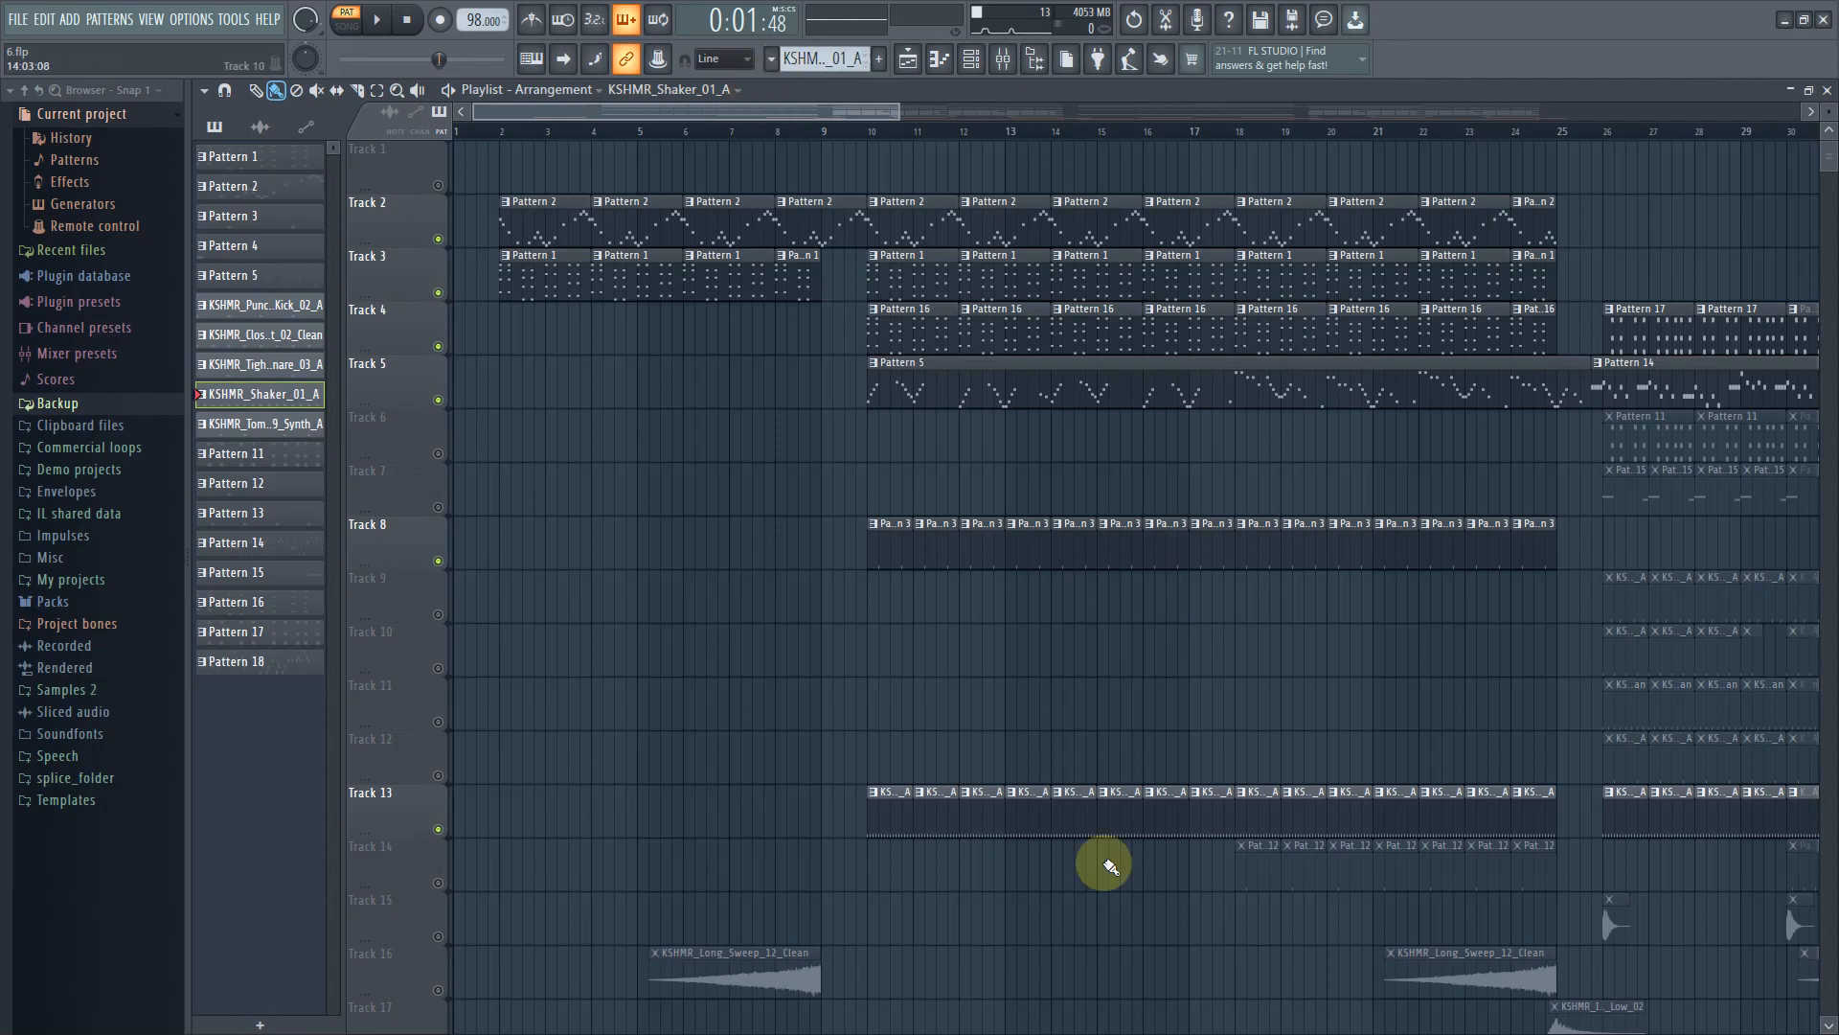
Unmute Track 18 with the KSHMR_Ambiance_Scene_02_Calming_Water clips and preview playback
scroll(1047, 821, "down", 2)
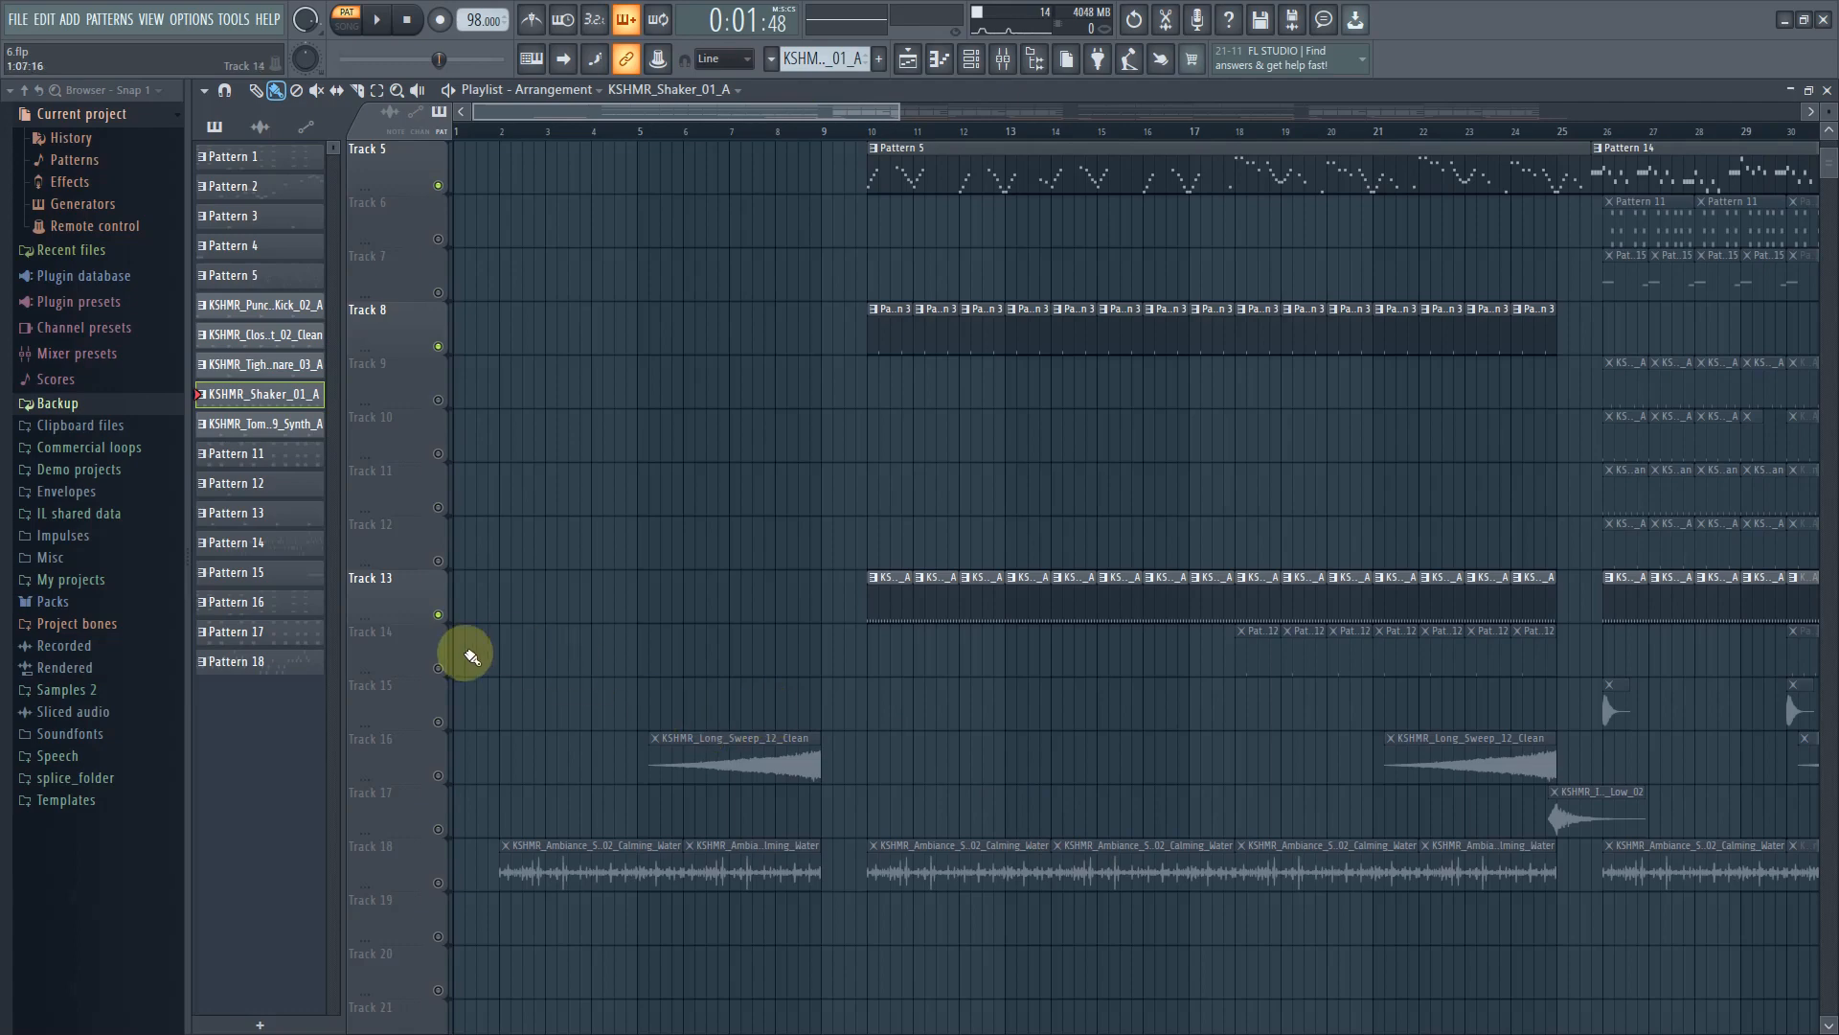
scroll(757, 431, "up", 2)
scroll(627, 324, "down", 2)
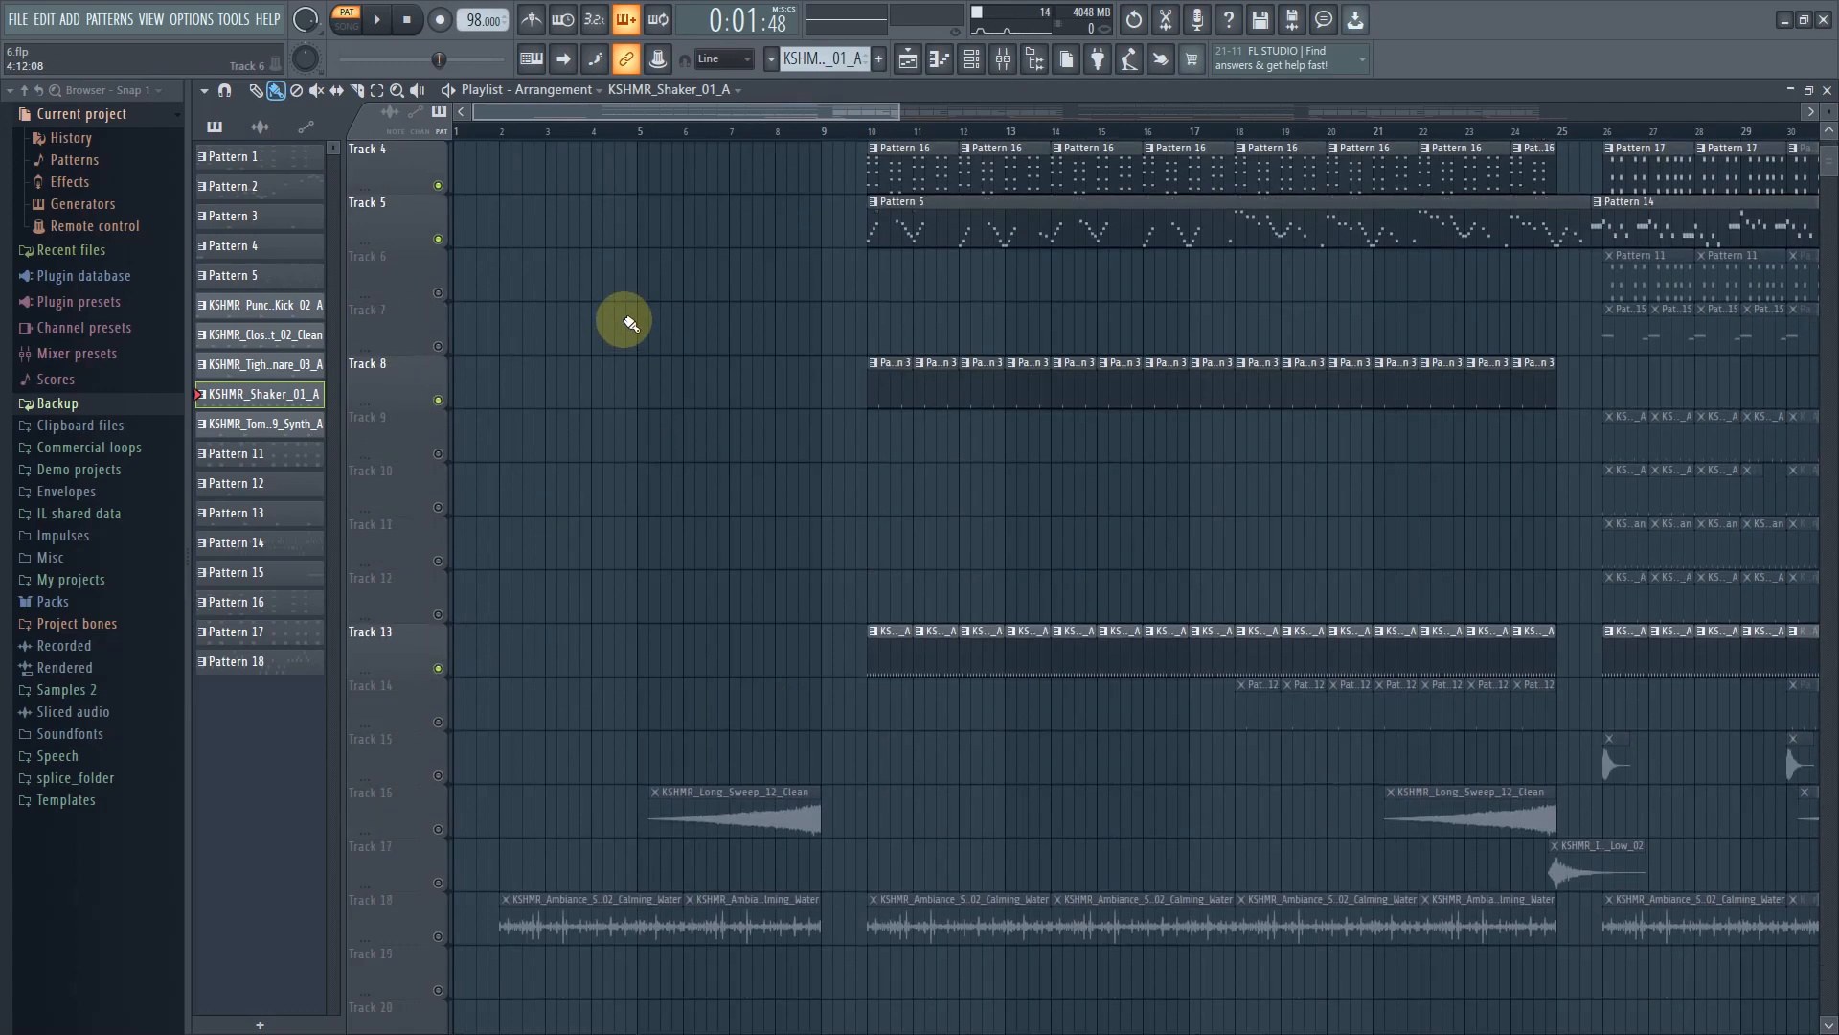
left_click(437, 882)
left_click(551, 870)
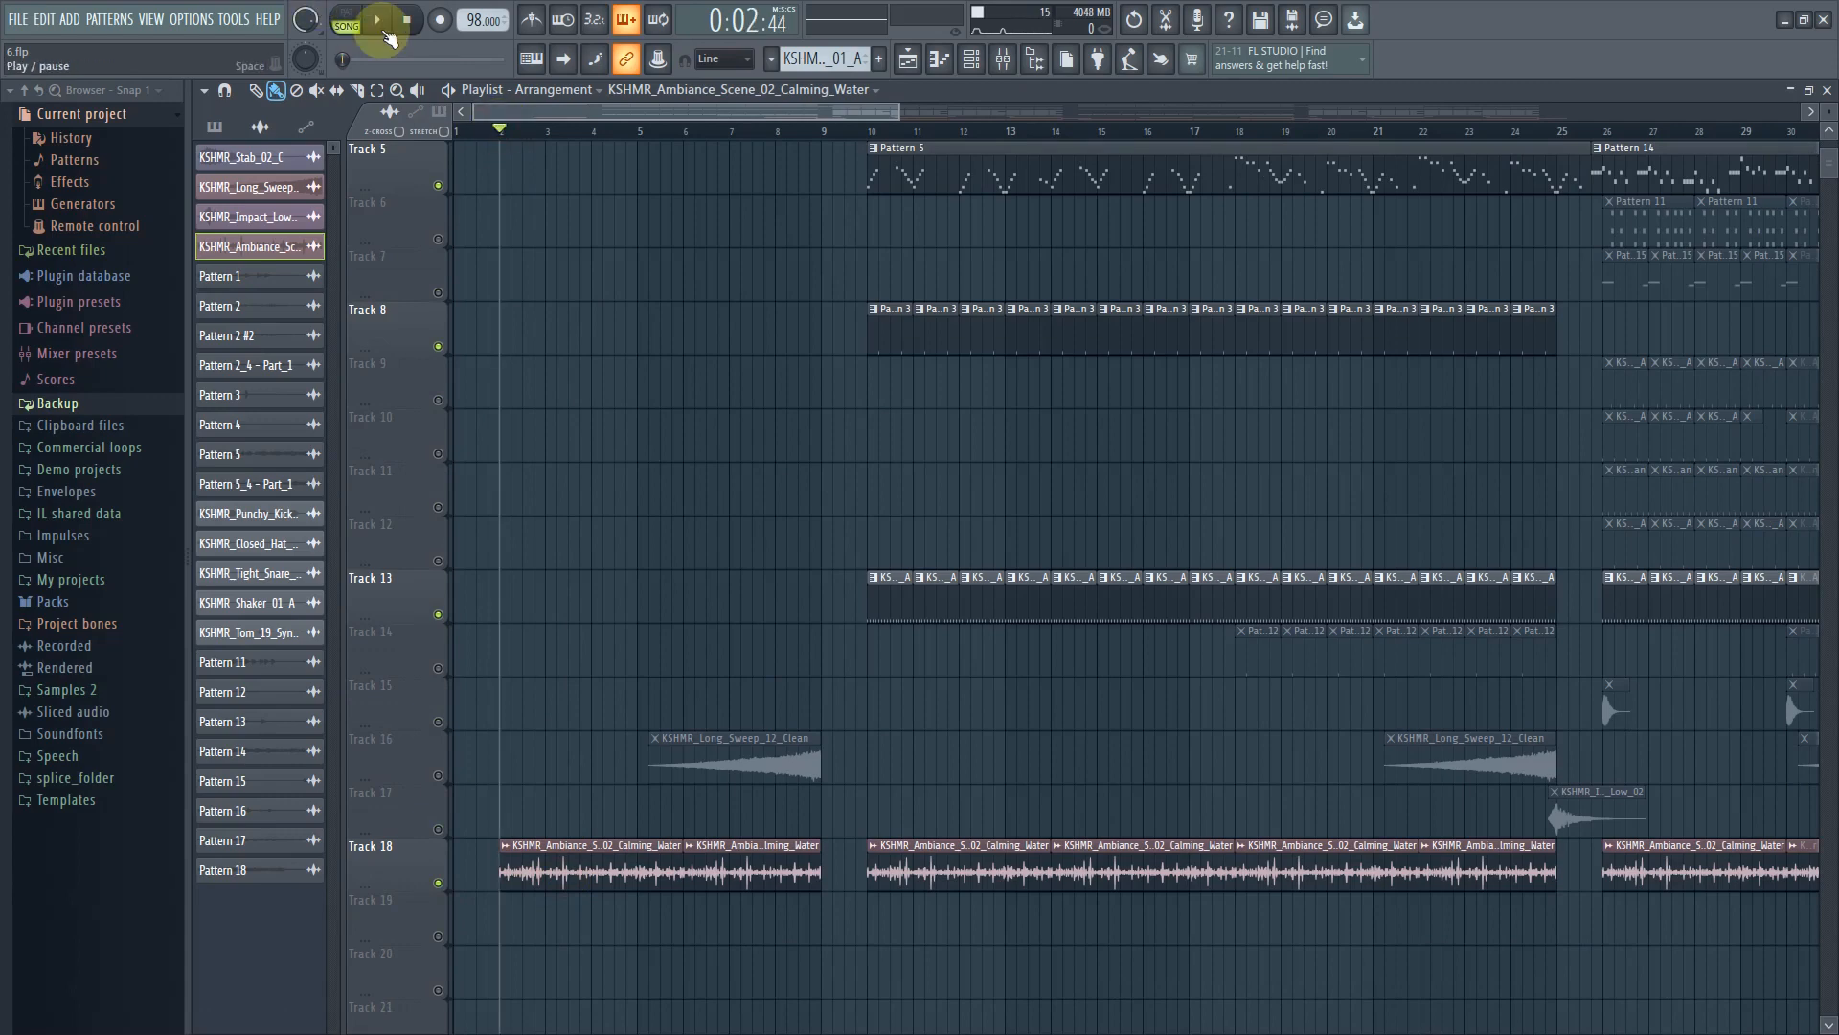
scroll(612, 460, "up", 2)
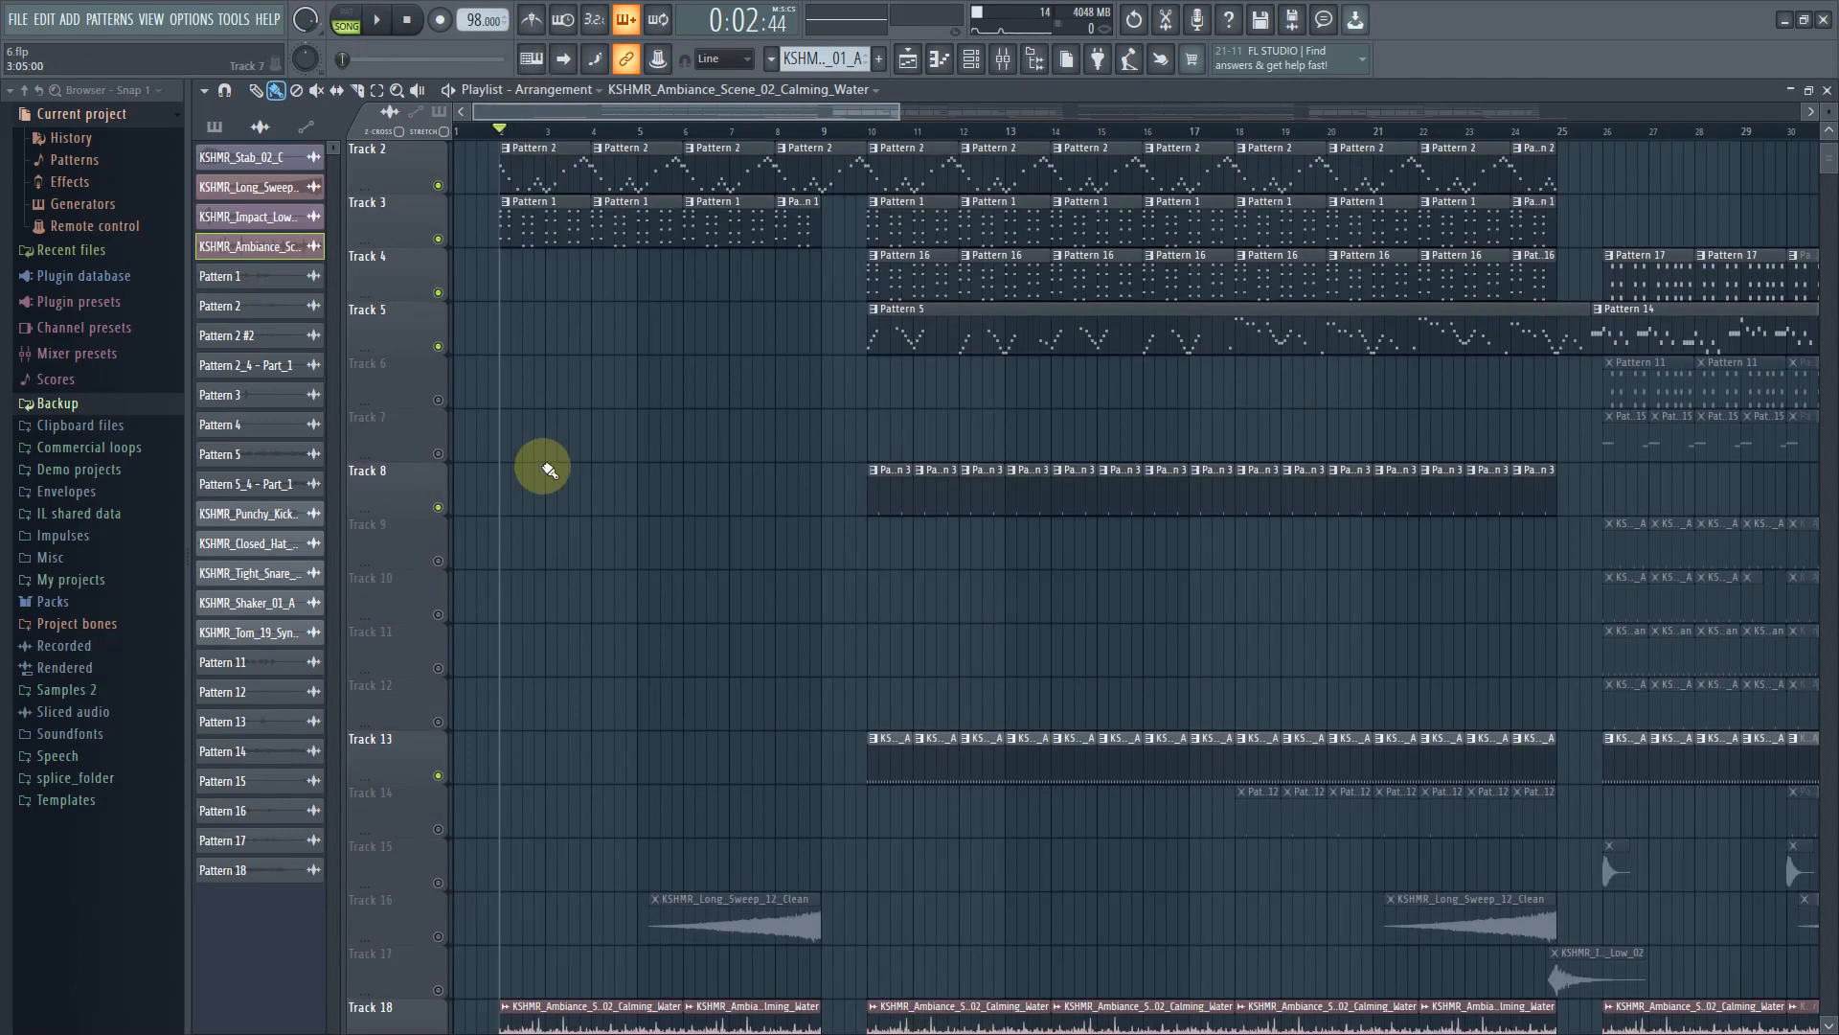
left_click(380, 21)
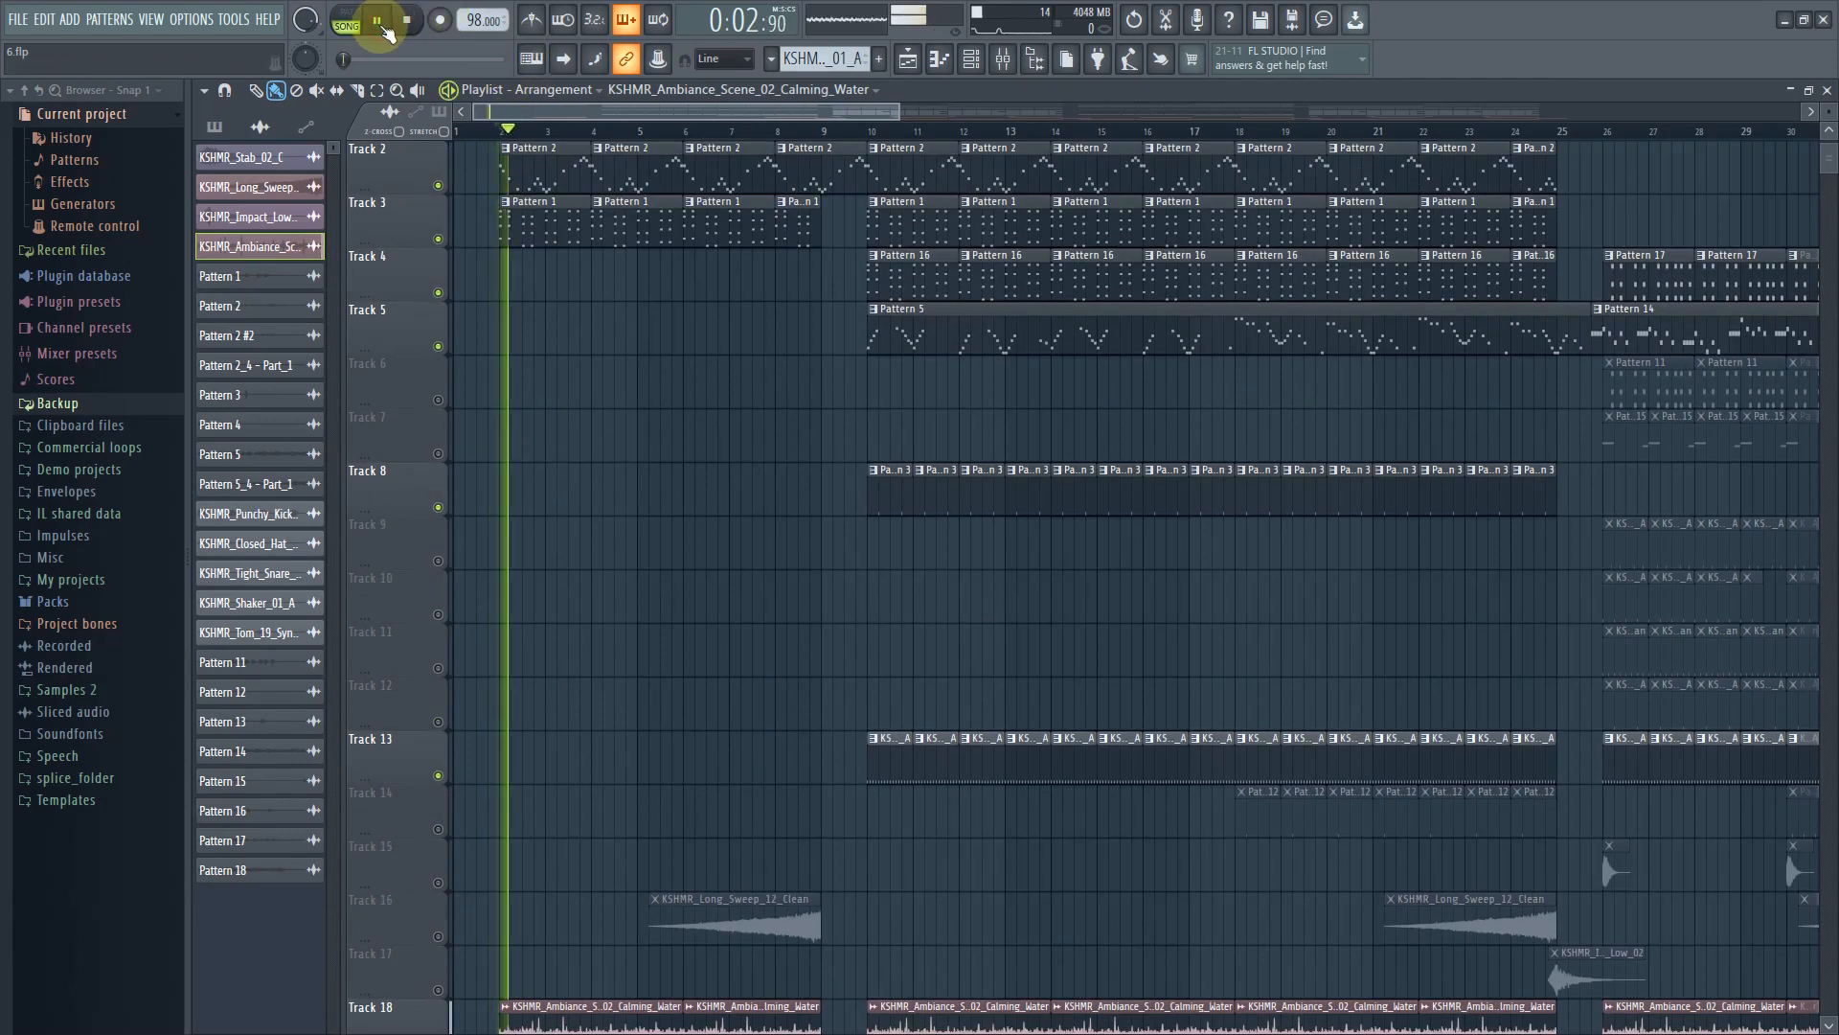
scroll(623, 579, "down", 1)
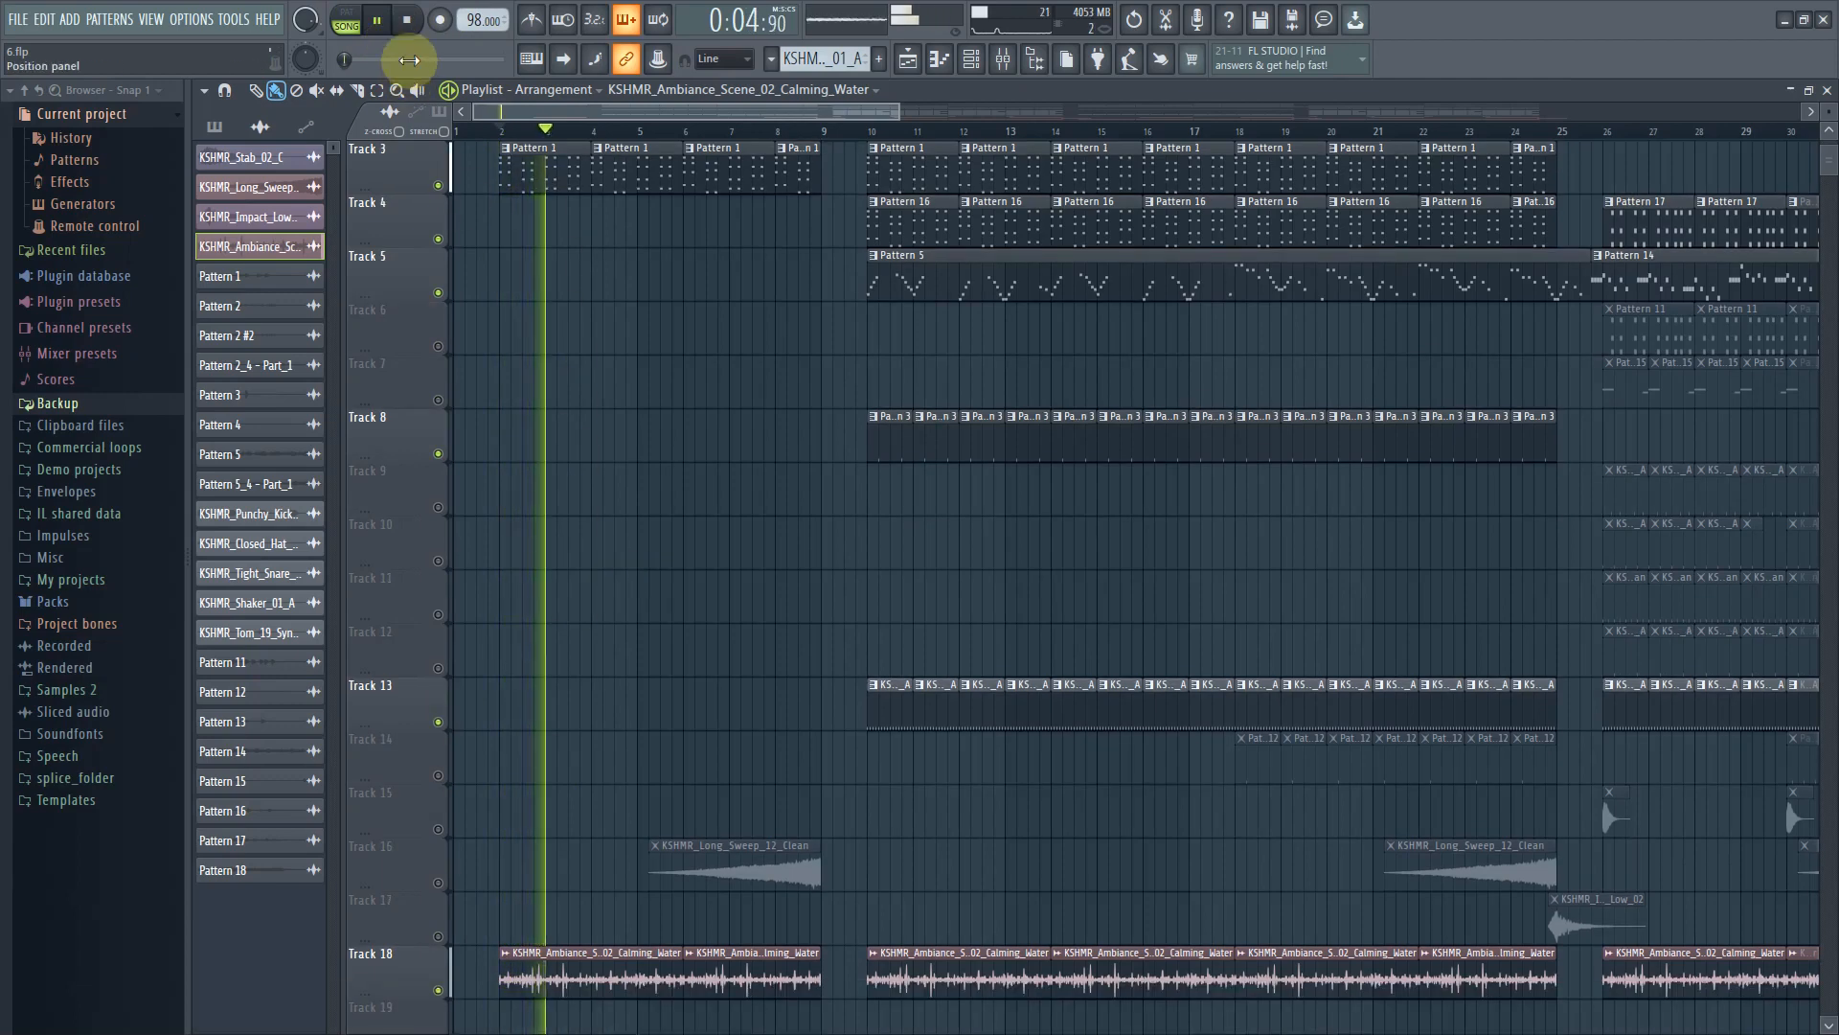
left_click(408, 20)
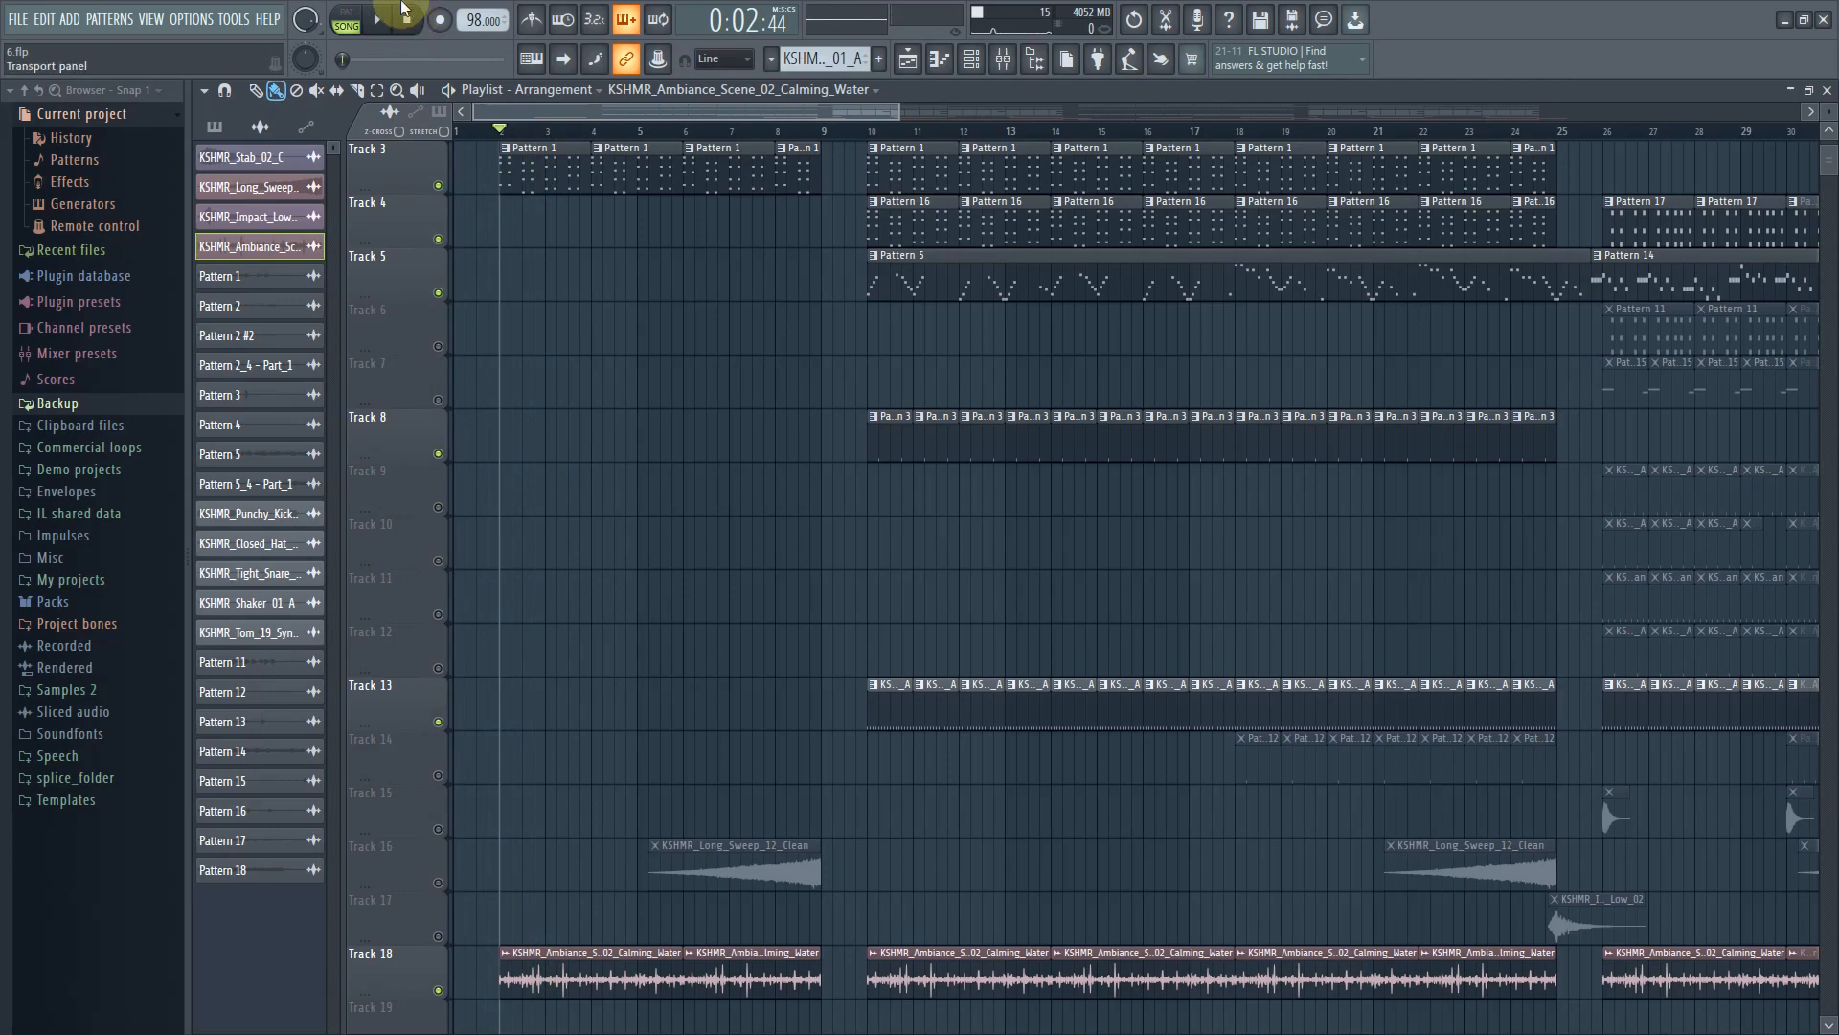
Unmute Track 16 with the KSHMR_Long_Sweep_12_Clean clips and preview playback
left_click(380, 22)
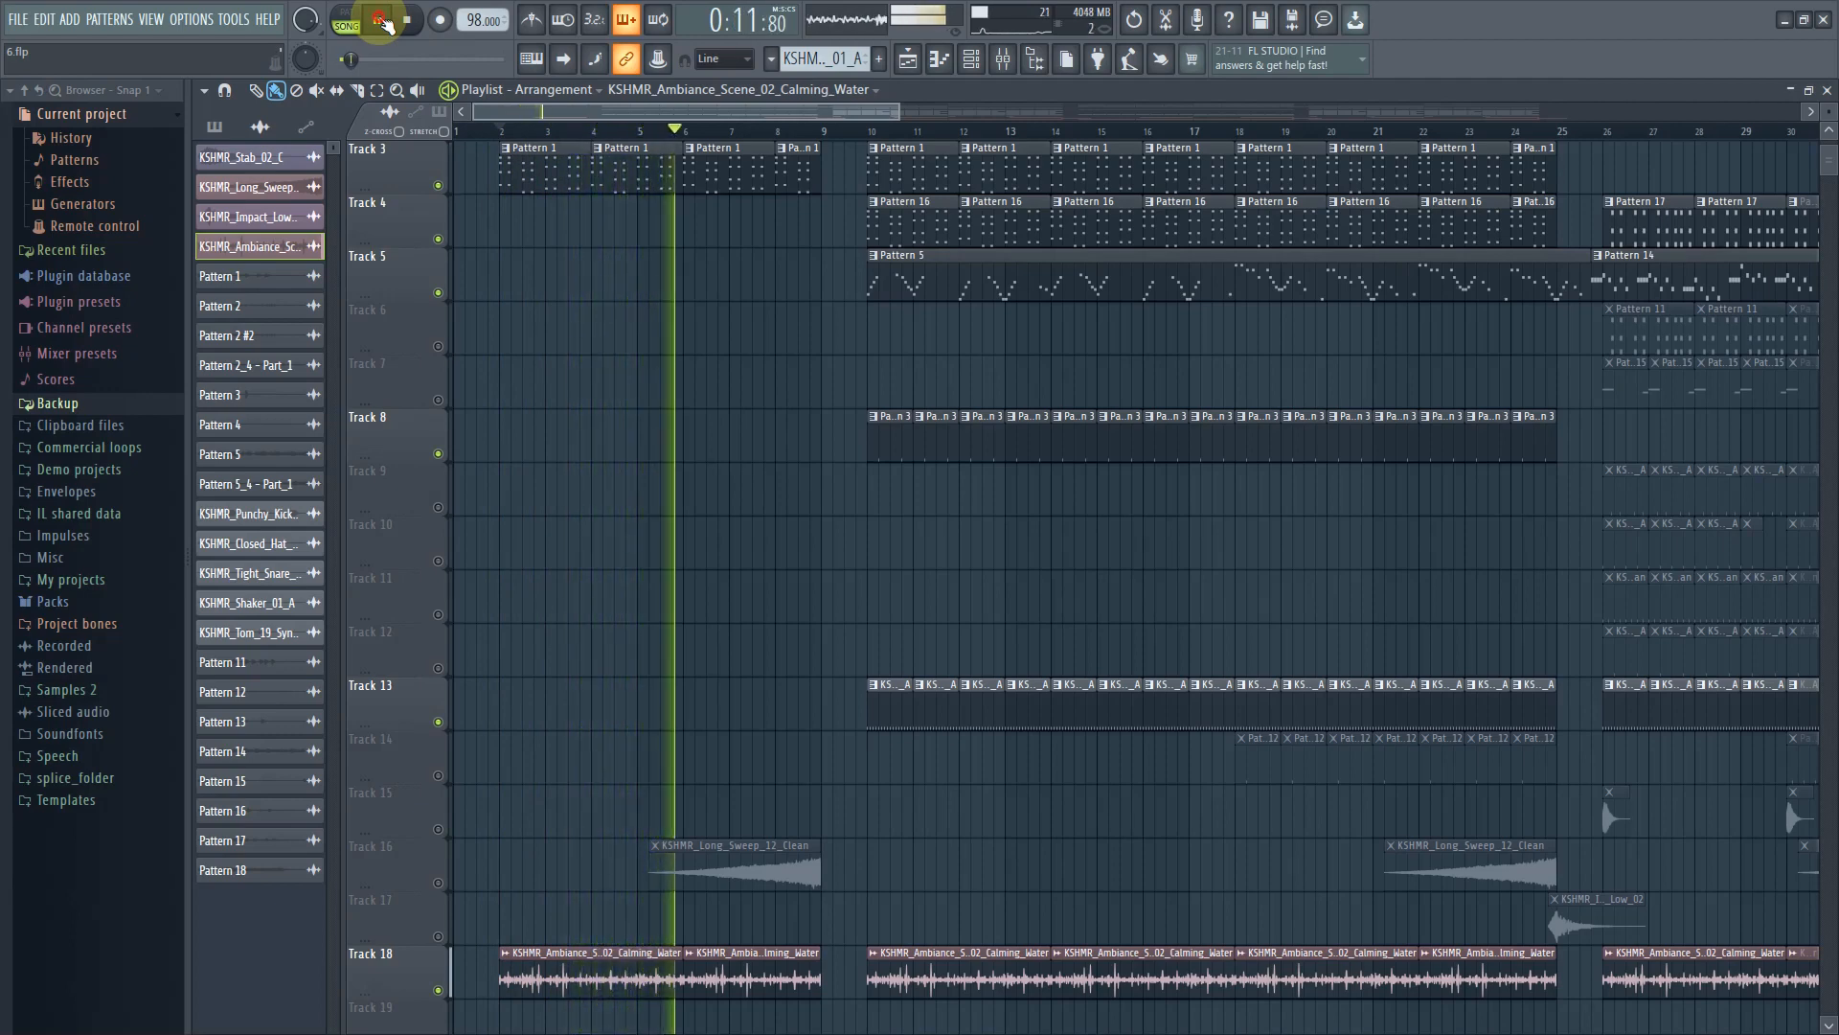
key("space")
left_click(440, 883)
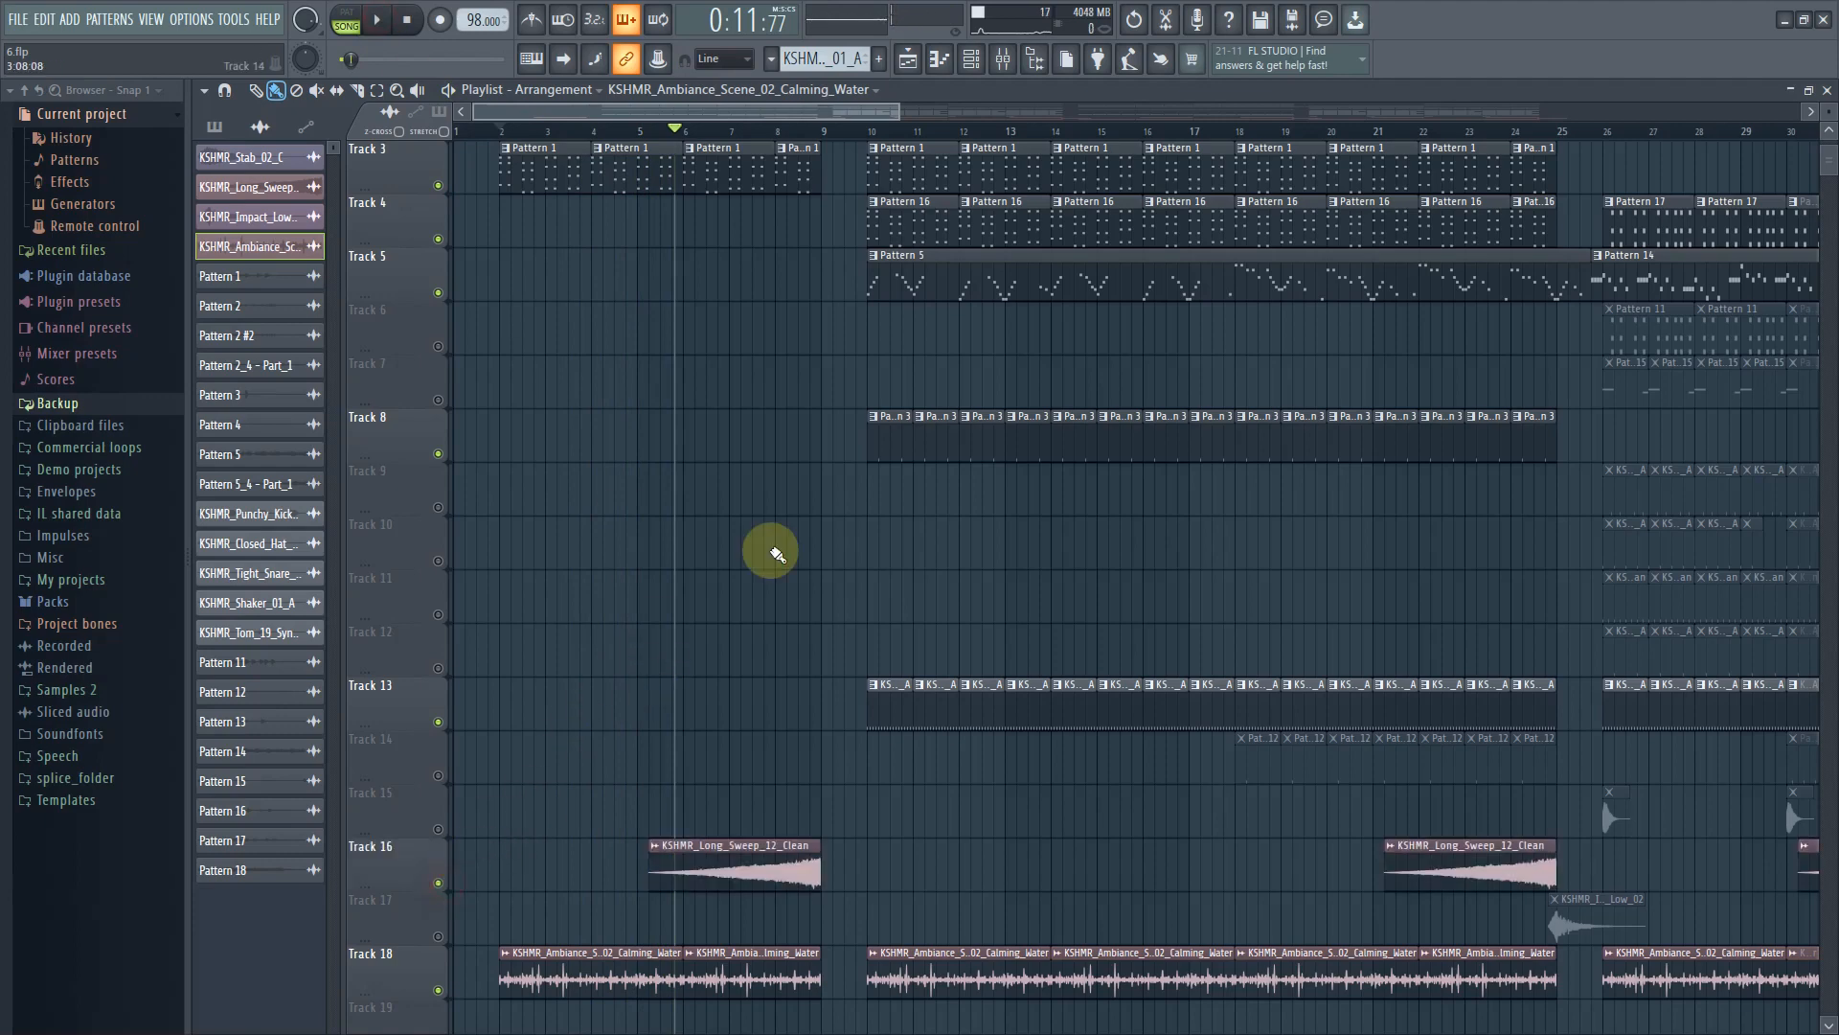
left_click(383, 21)
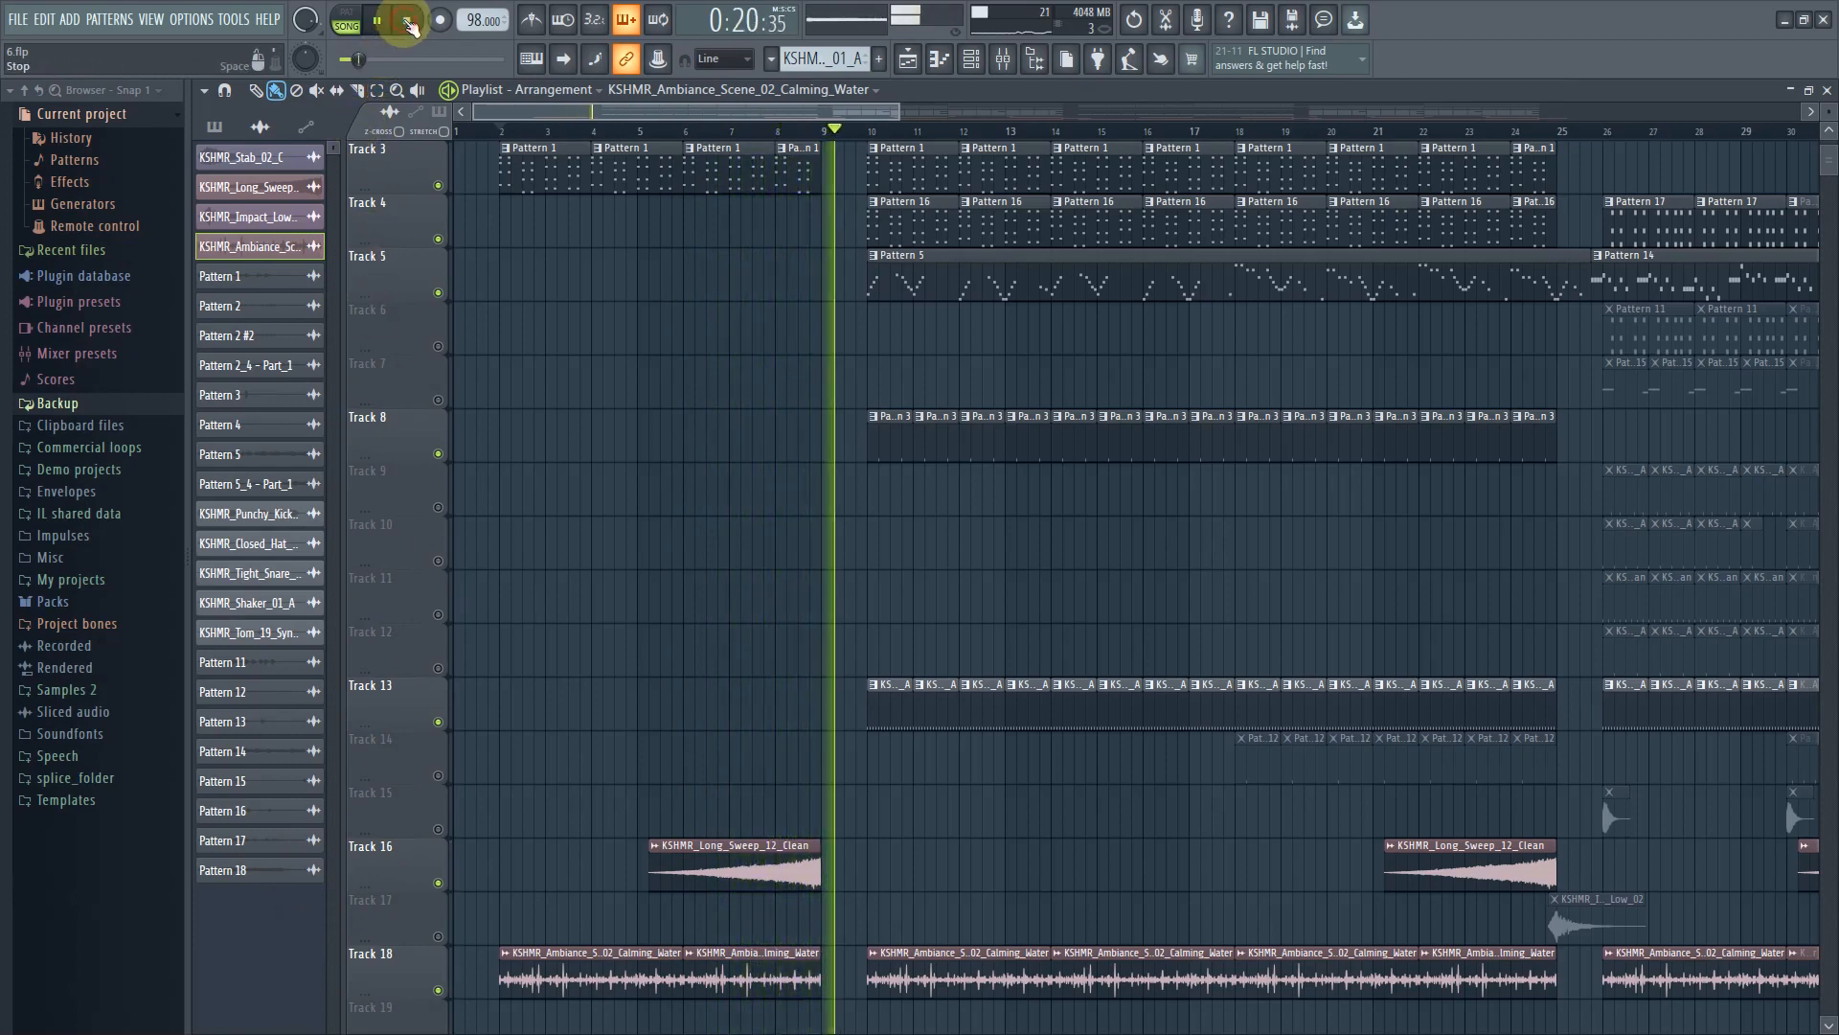
left_click(409, 21)
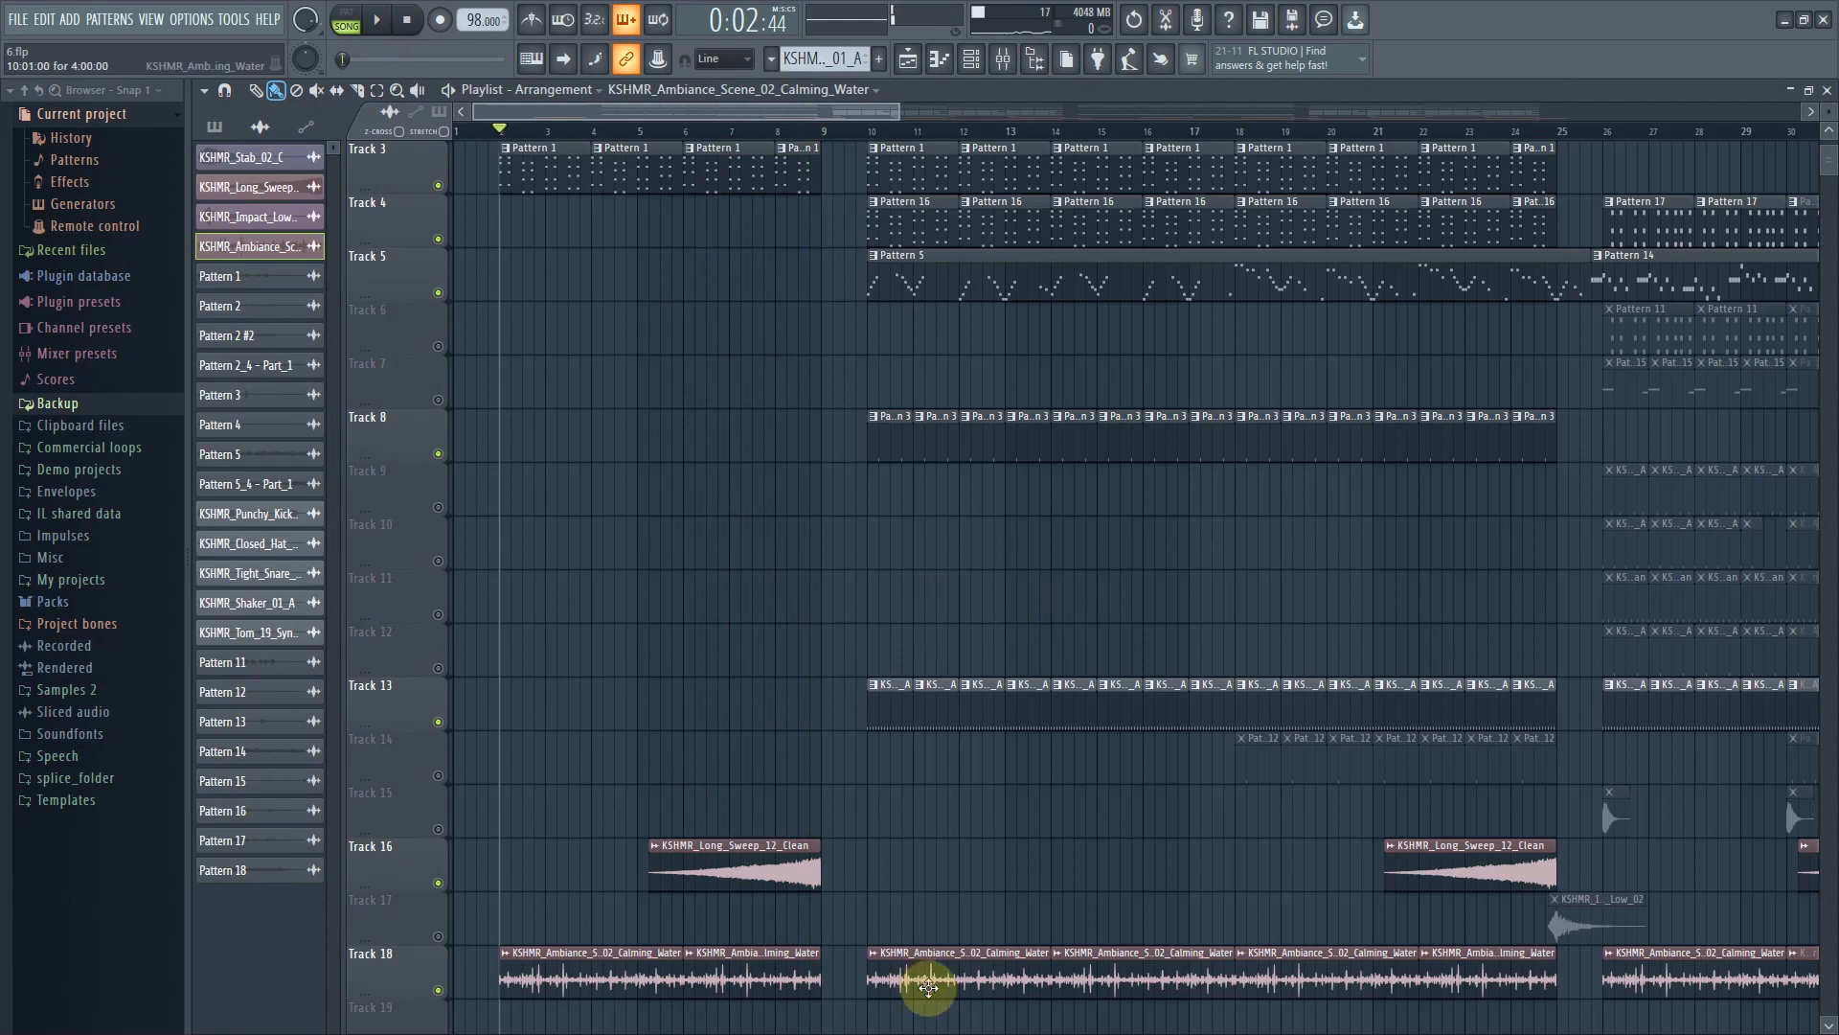
scroll(911, 801, "down", 3)
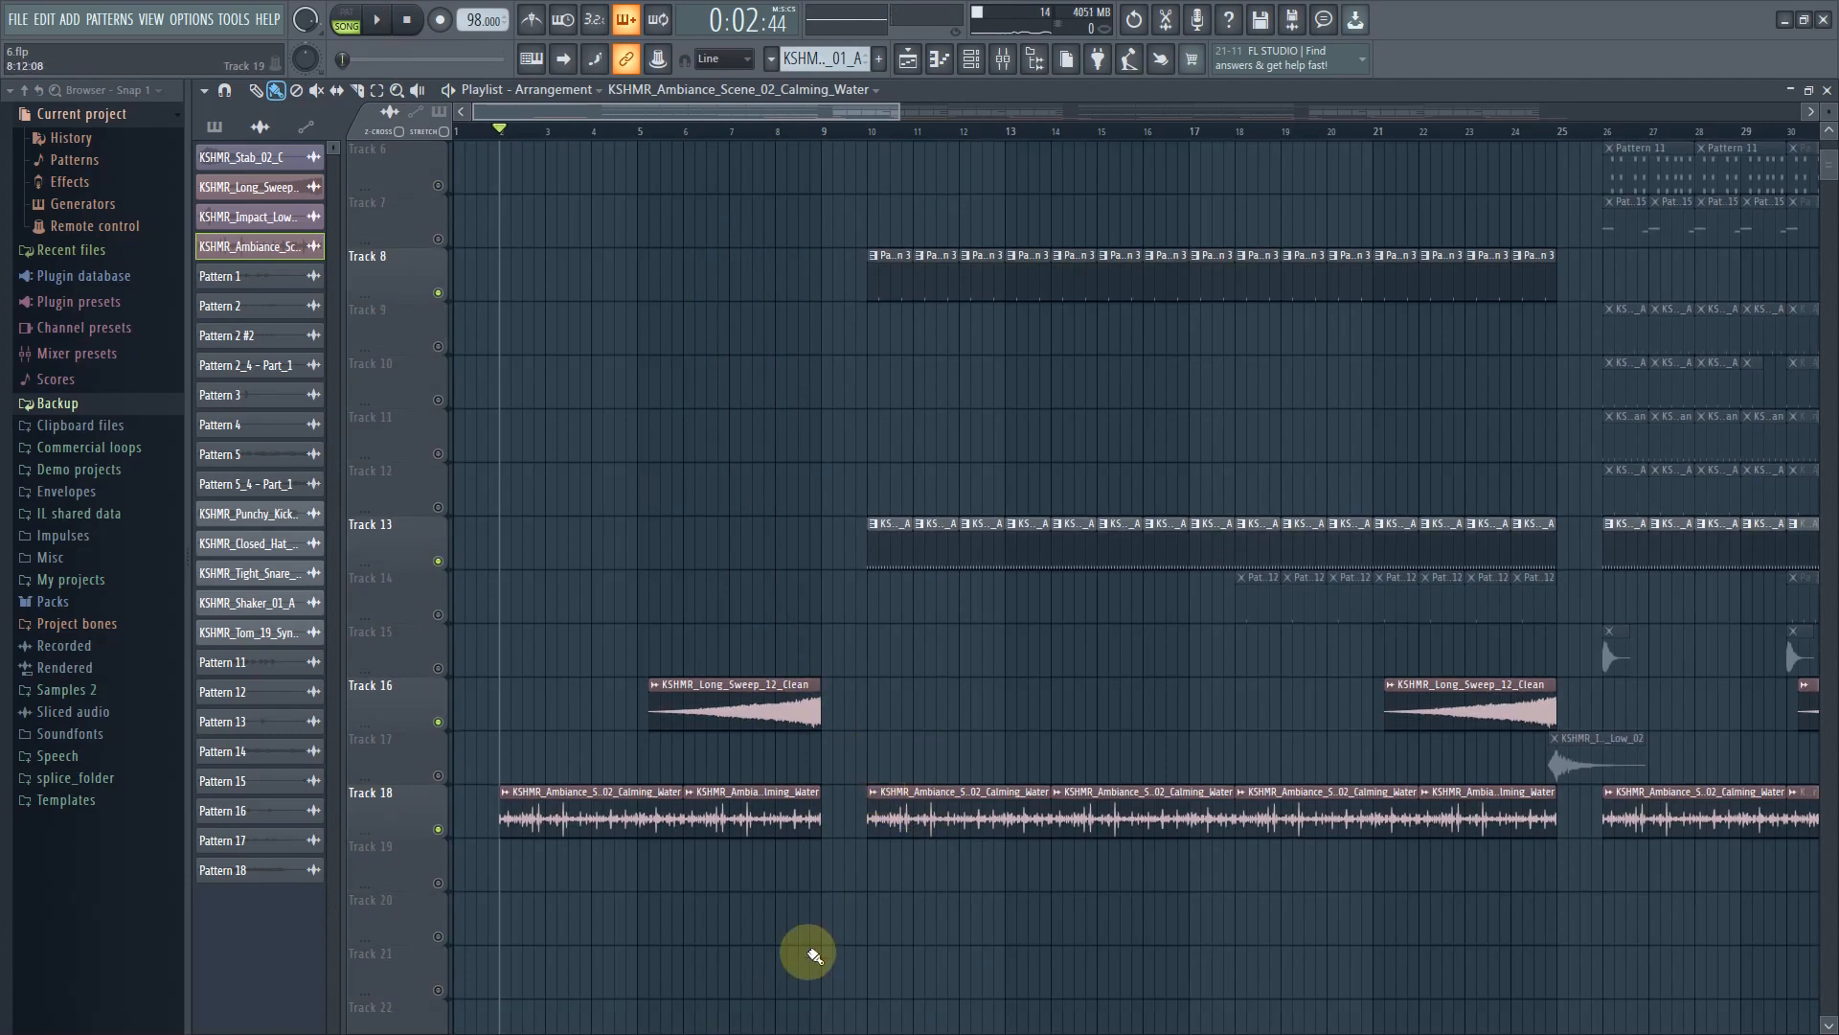
scroll(866, 730, "up", 2)
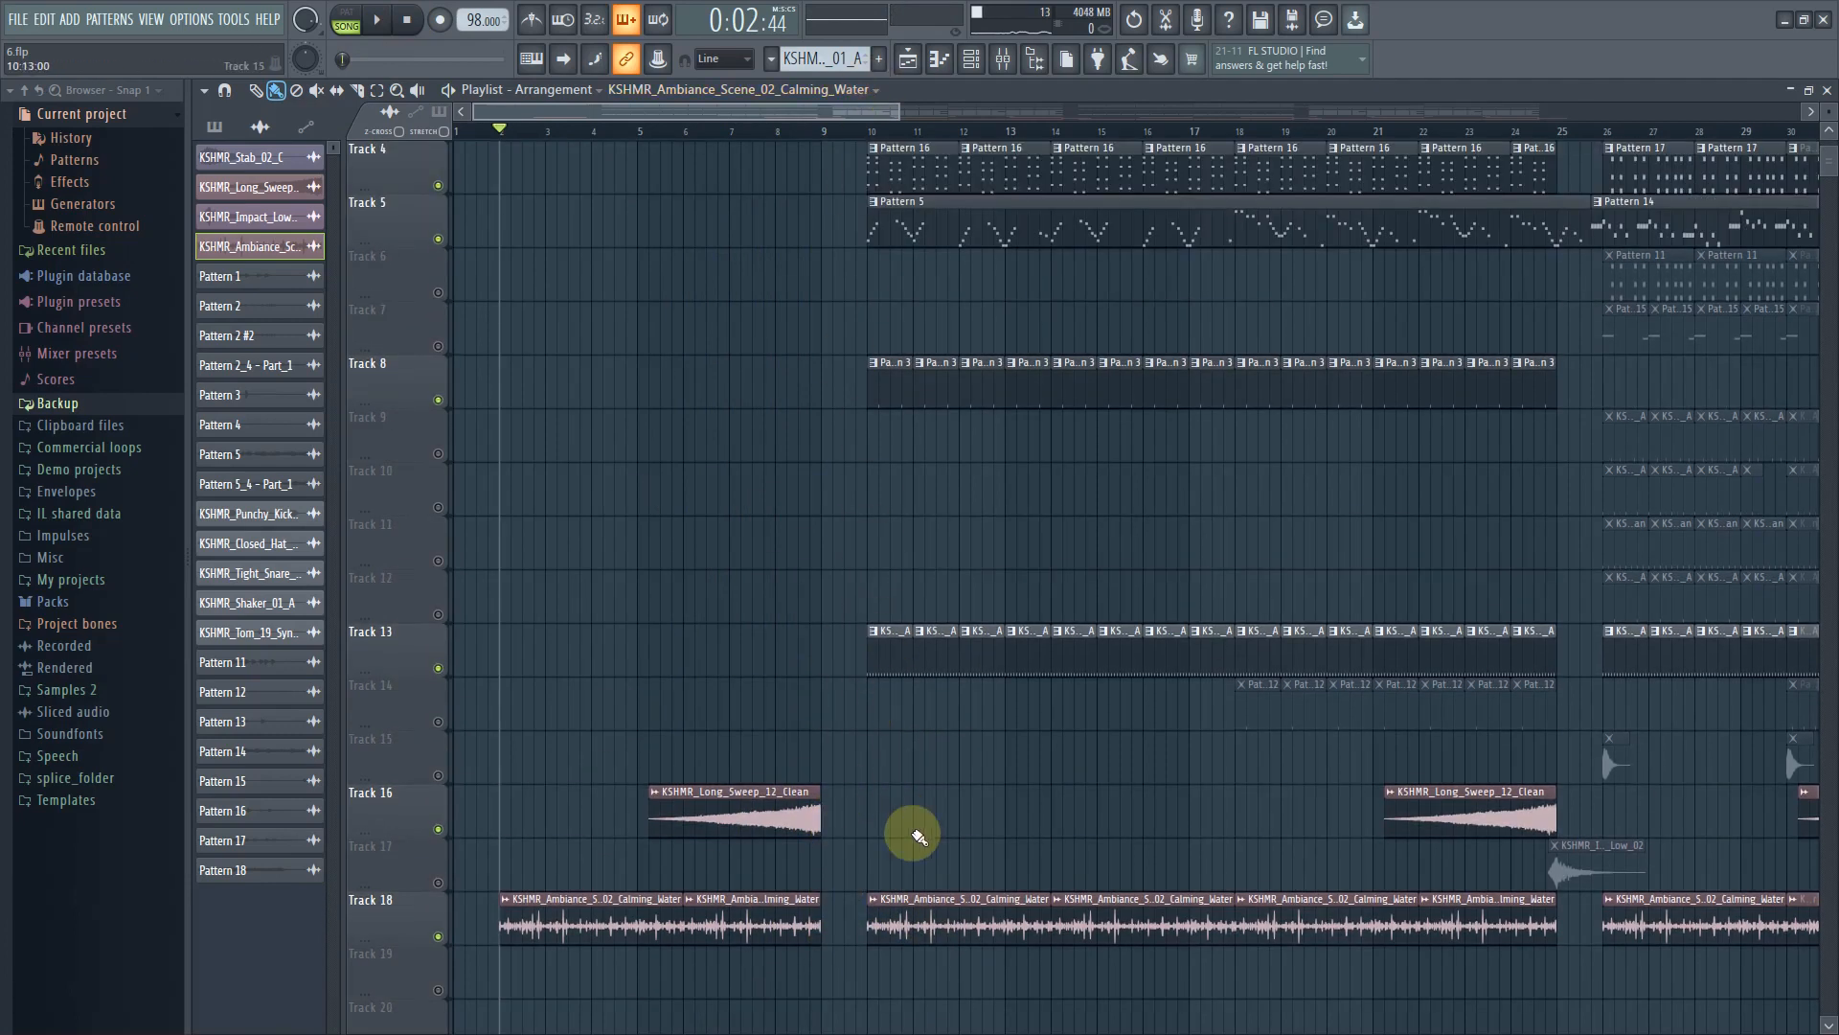
scroll(875, 373, "up", 2, "ctrl")
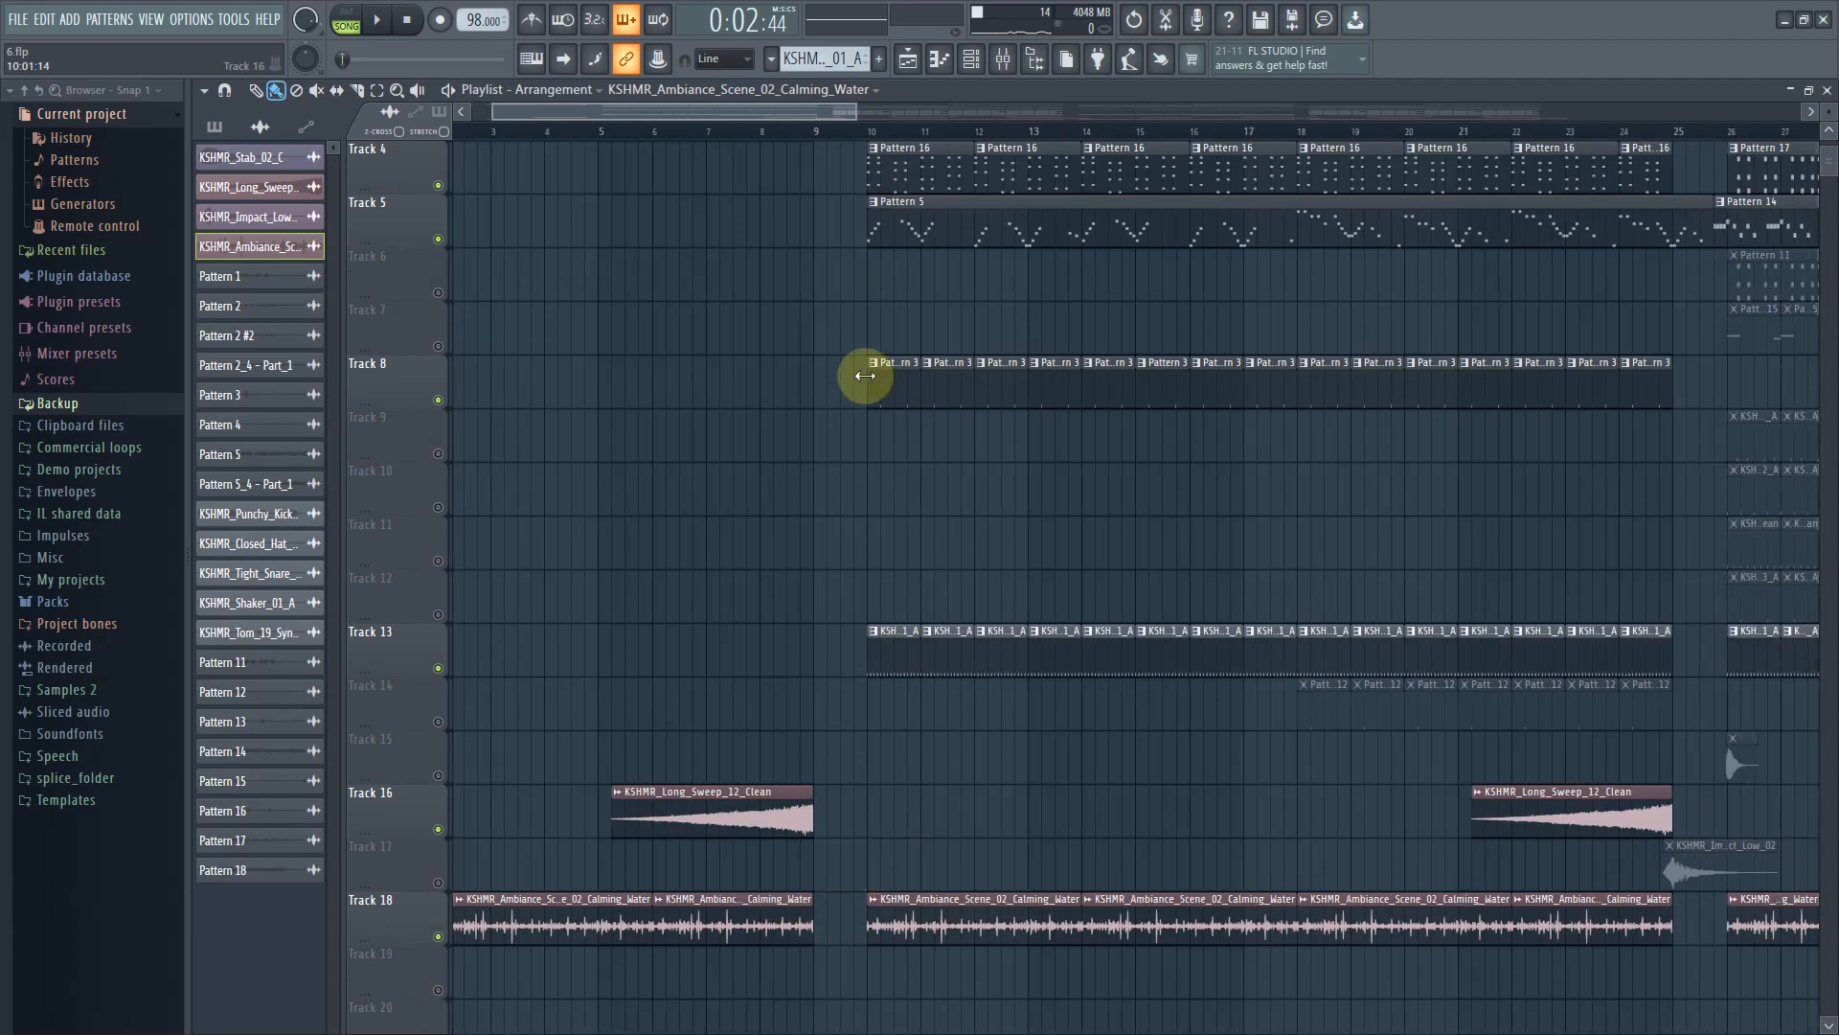
scroll(854, 393, "up", 3)
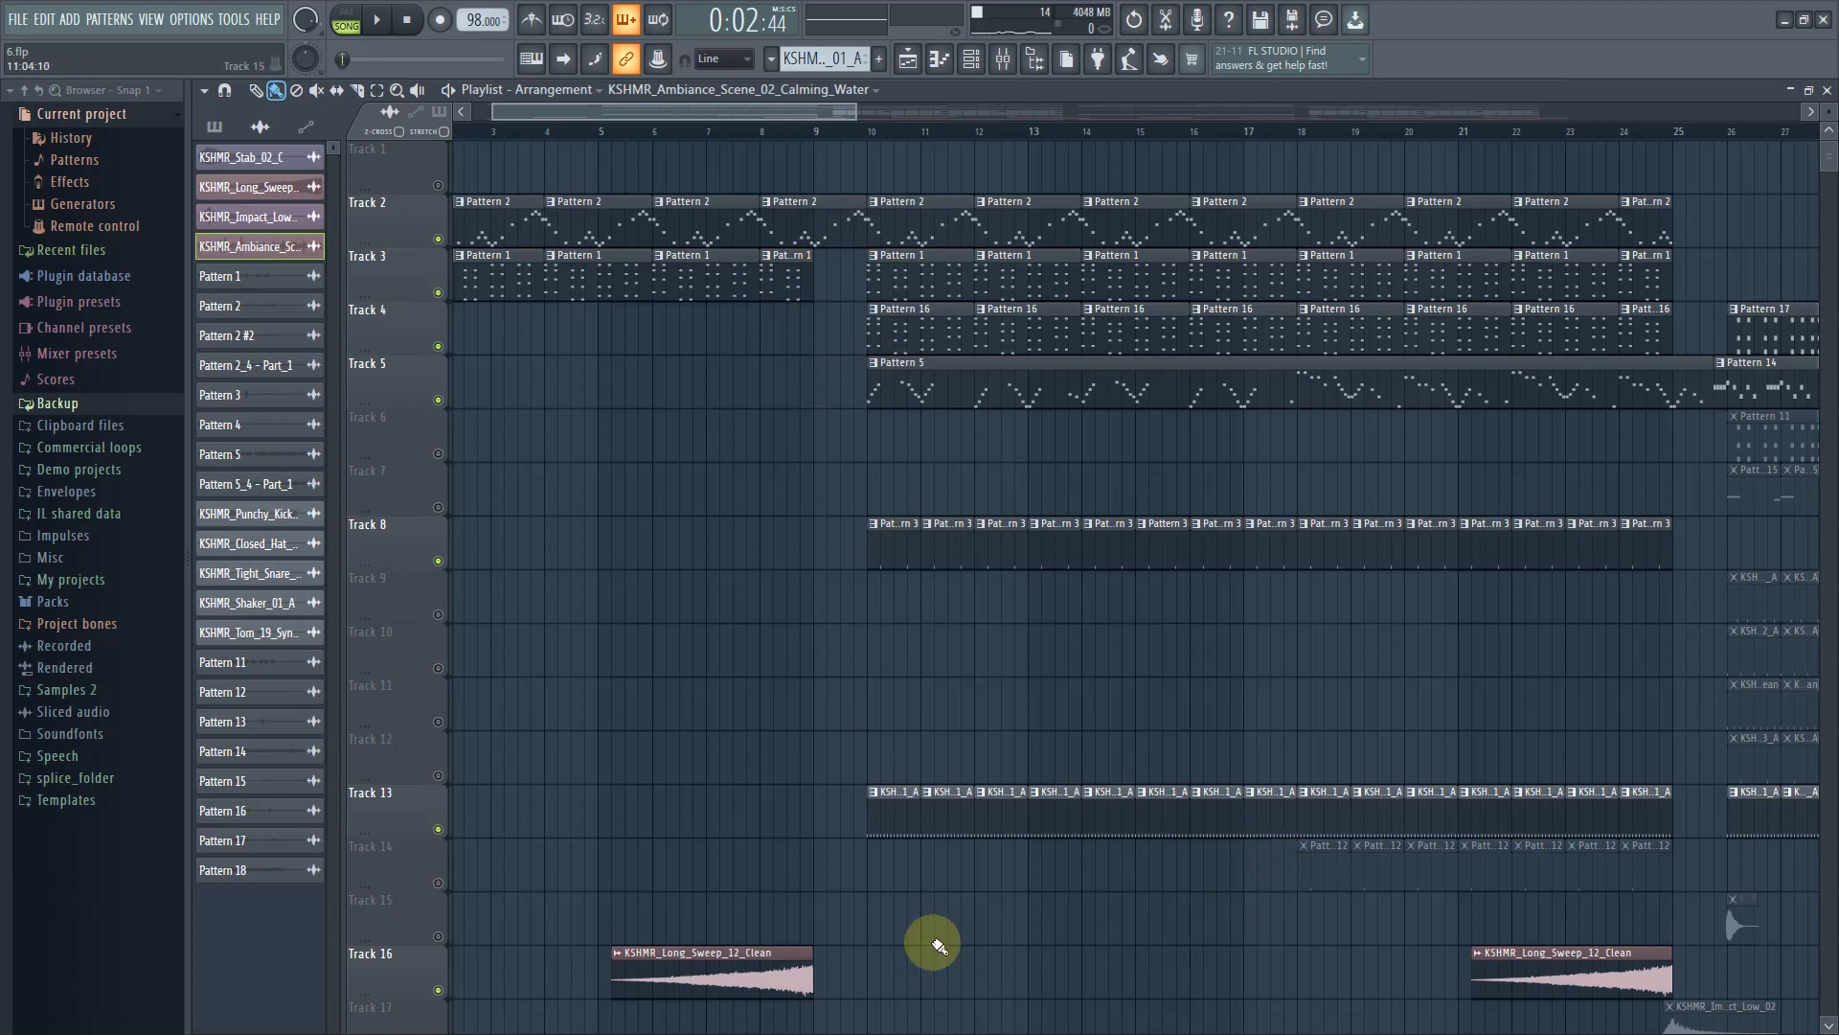
Preview the arrangement from bar 10 while scrolling through the tracks
scroll(938, 945, "down", 2)
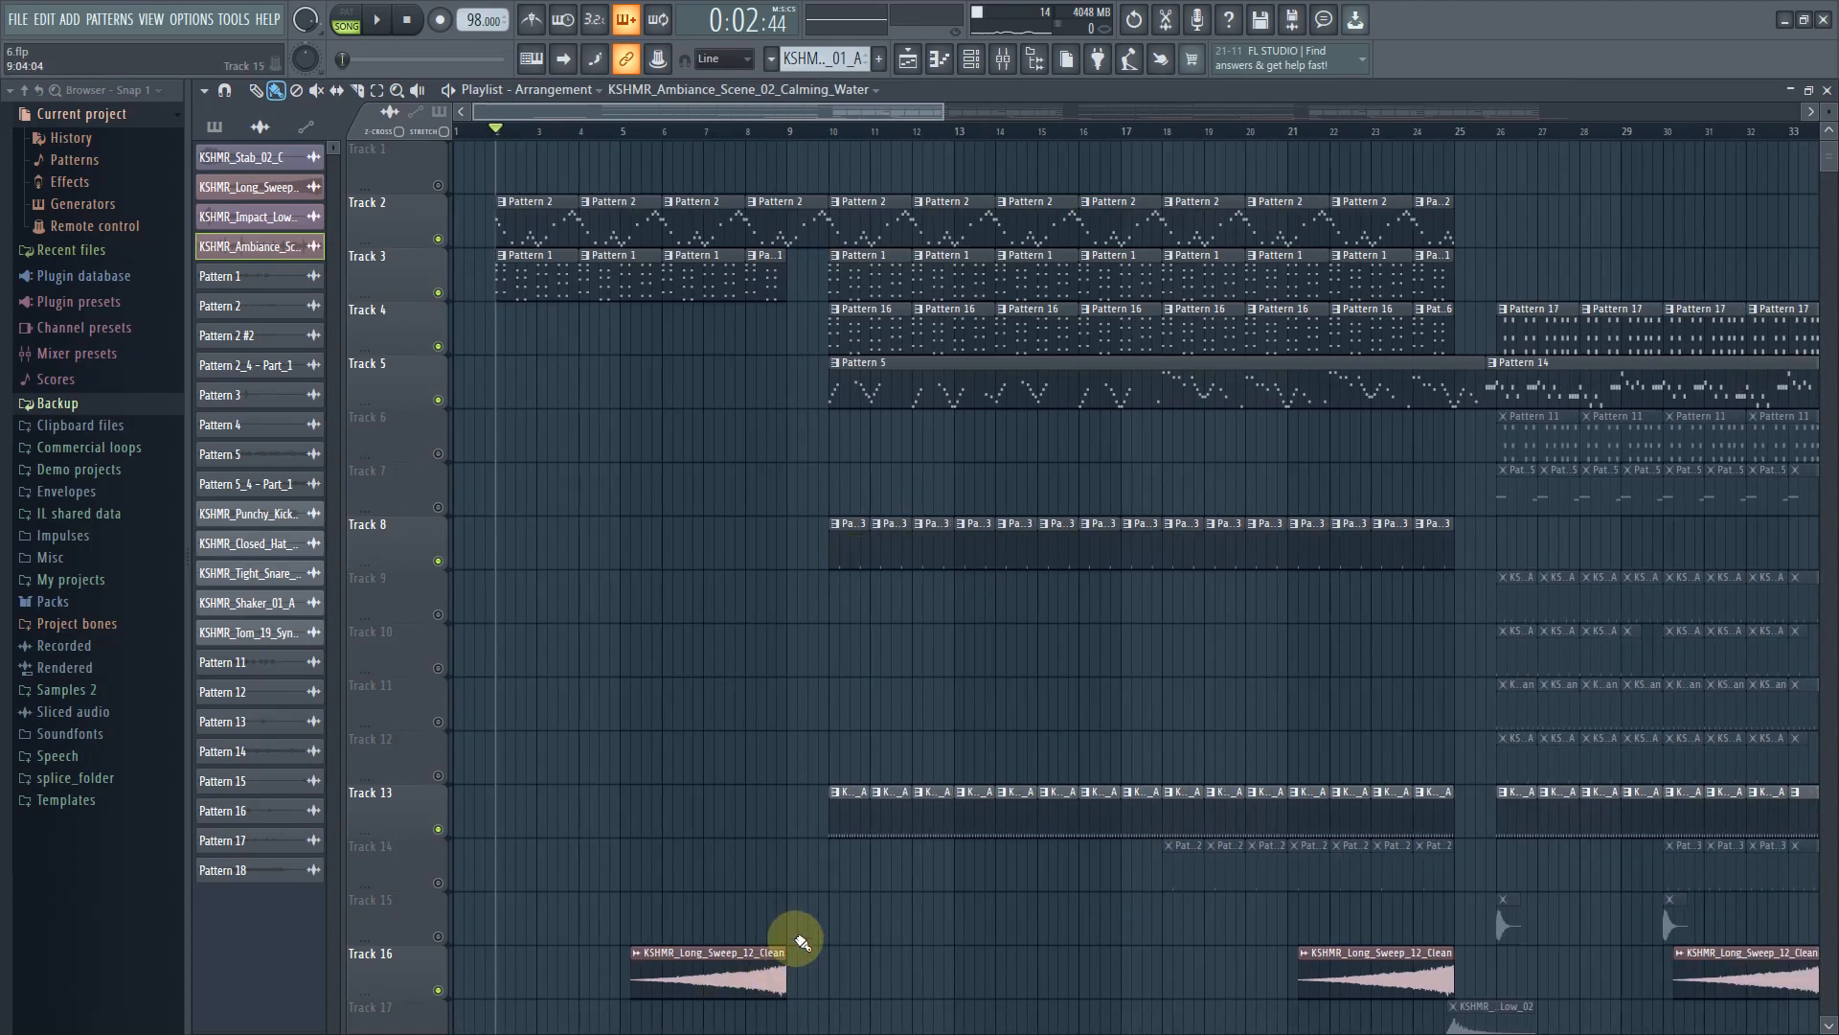
scroll(800, 1001, "down", 3)
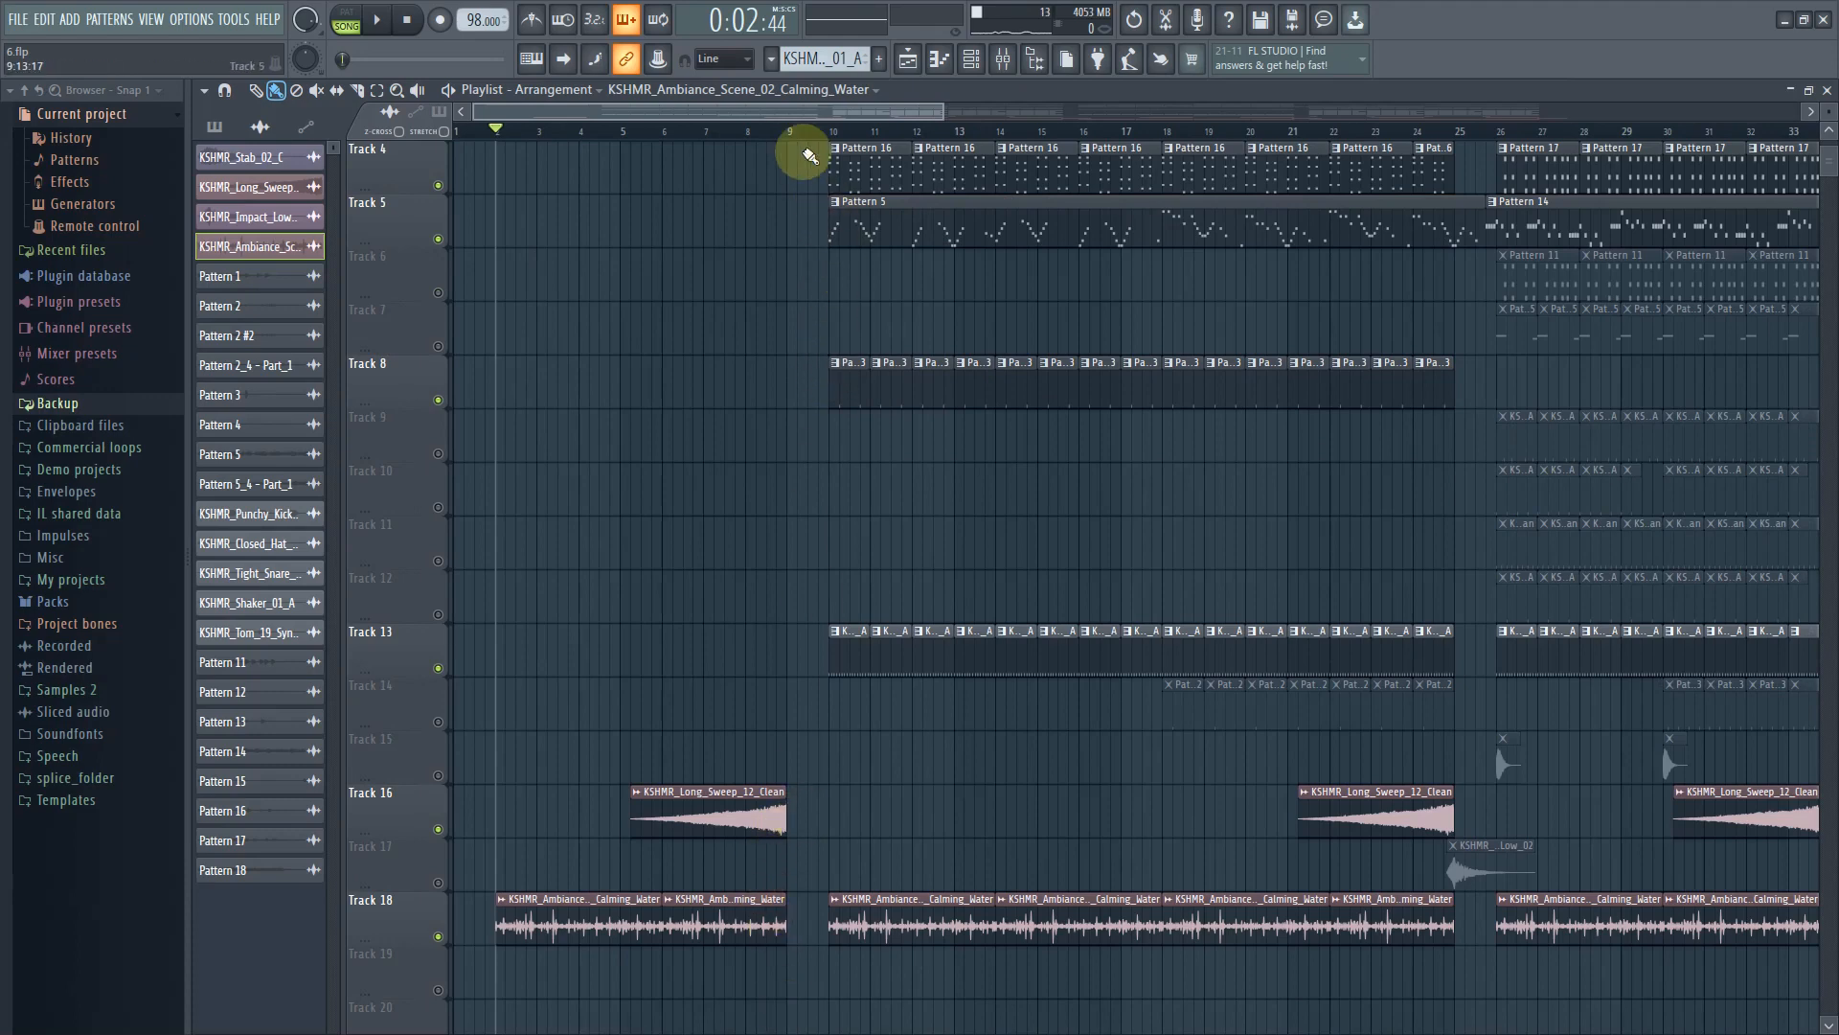
scroll(915, 585, "up", 2)
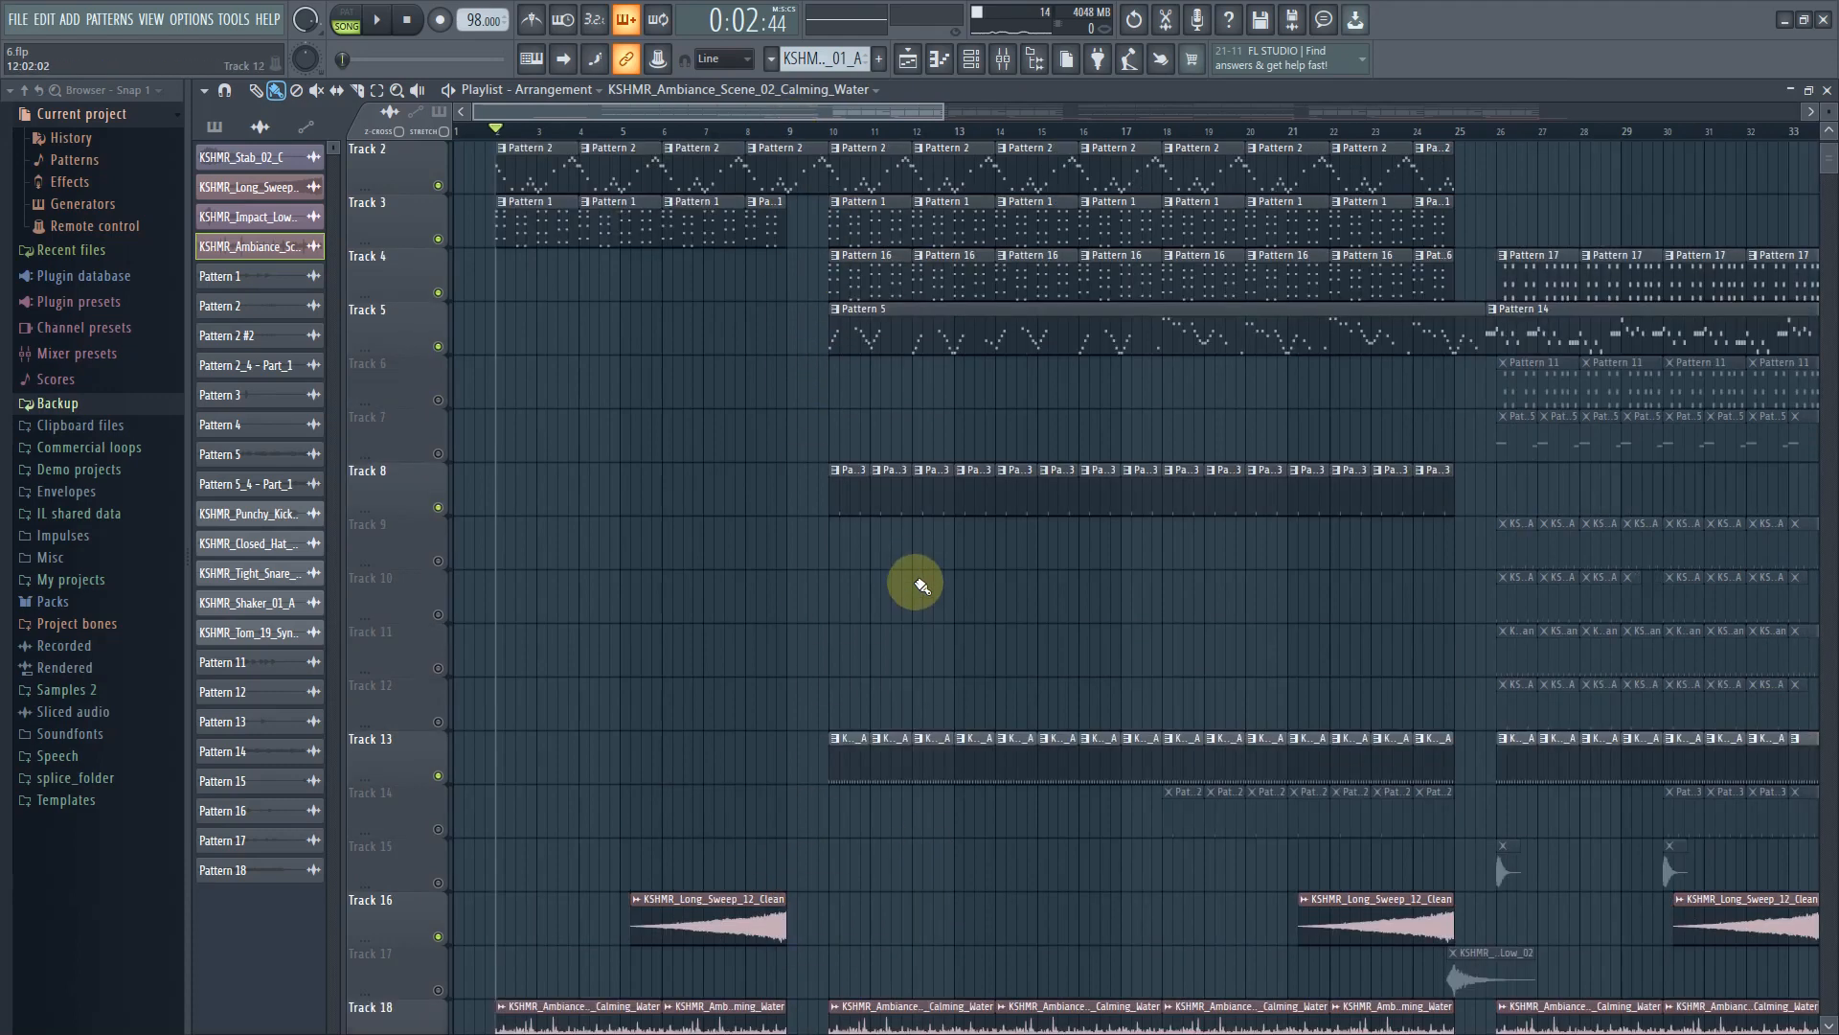
scroll(915, 584, "up", 1)
left_click(841, 132)
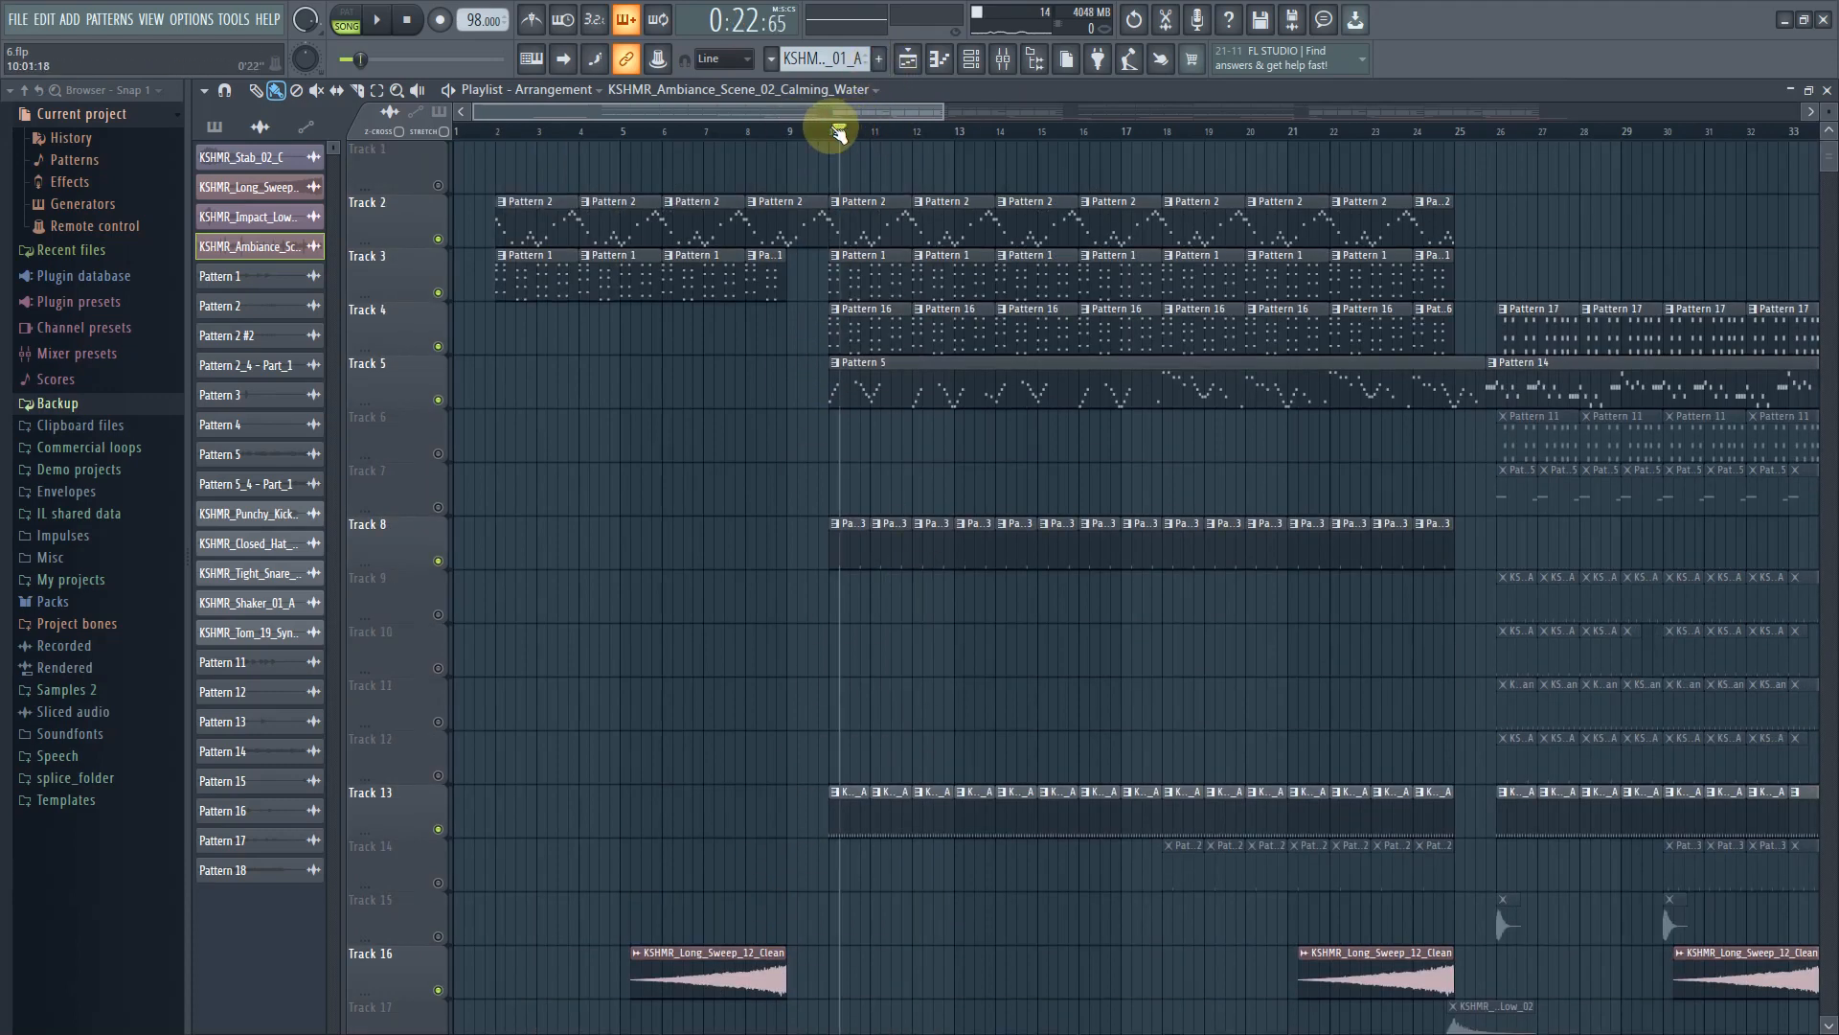
key("space")
scroll(923, 807, "down", 1)
scroll(924, 810, "down", 2)
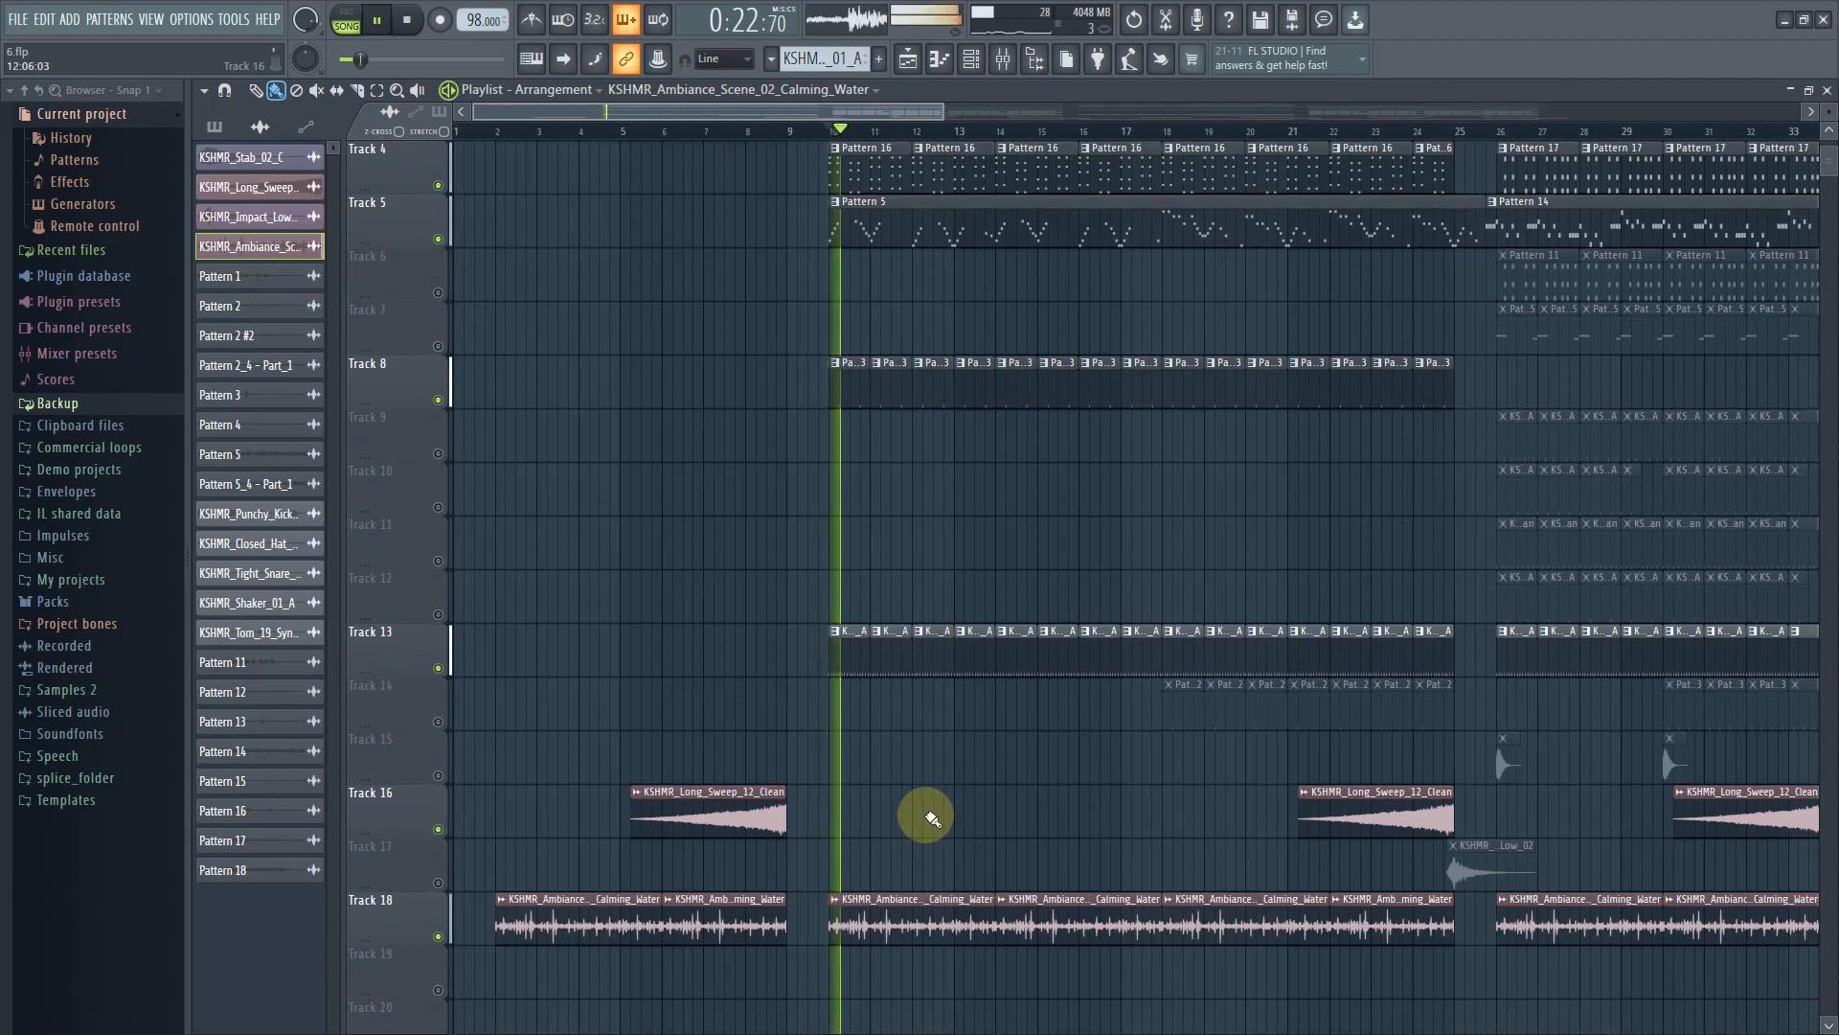
scroll(974, 971, "down", 3)
scroll(974, 971, "up", 2)
key("space")
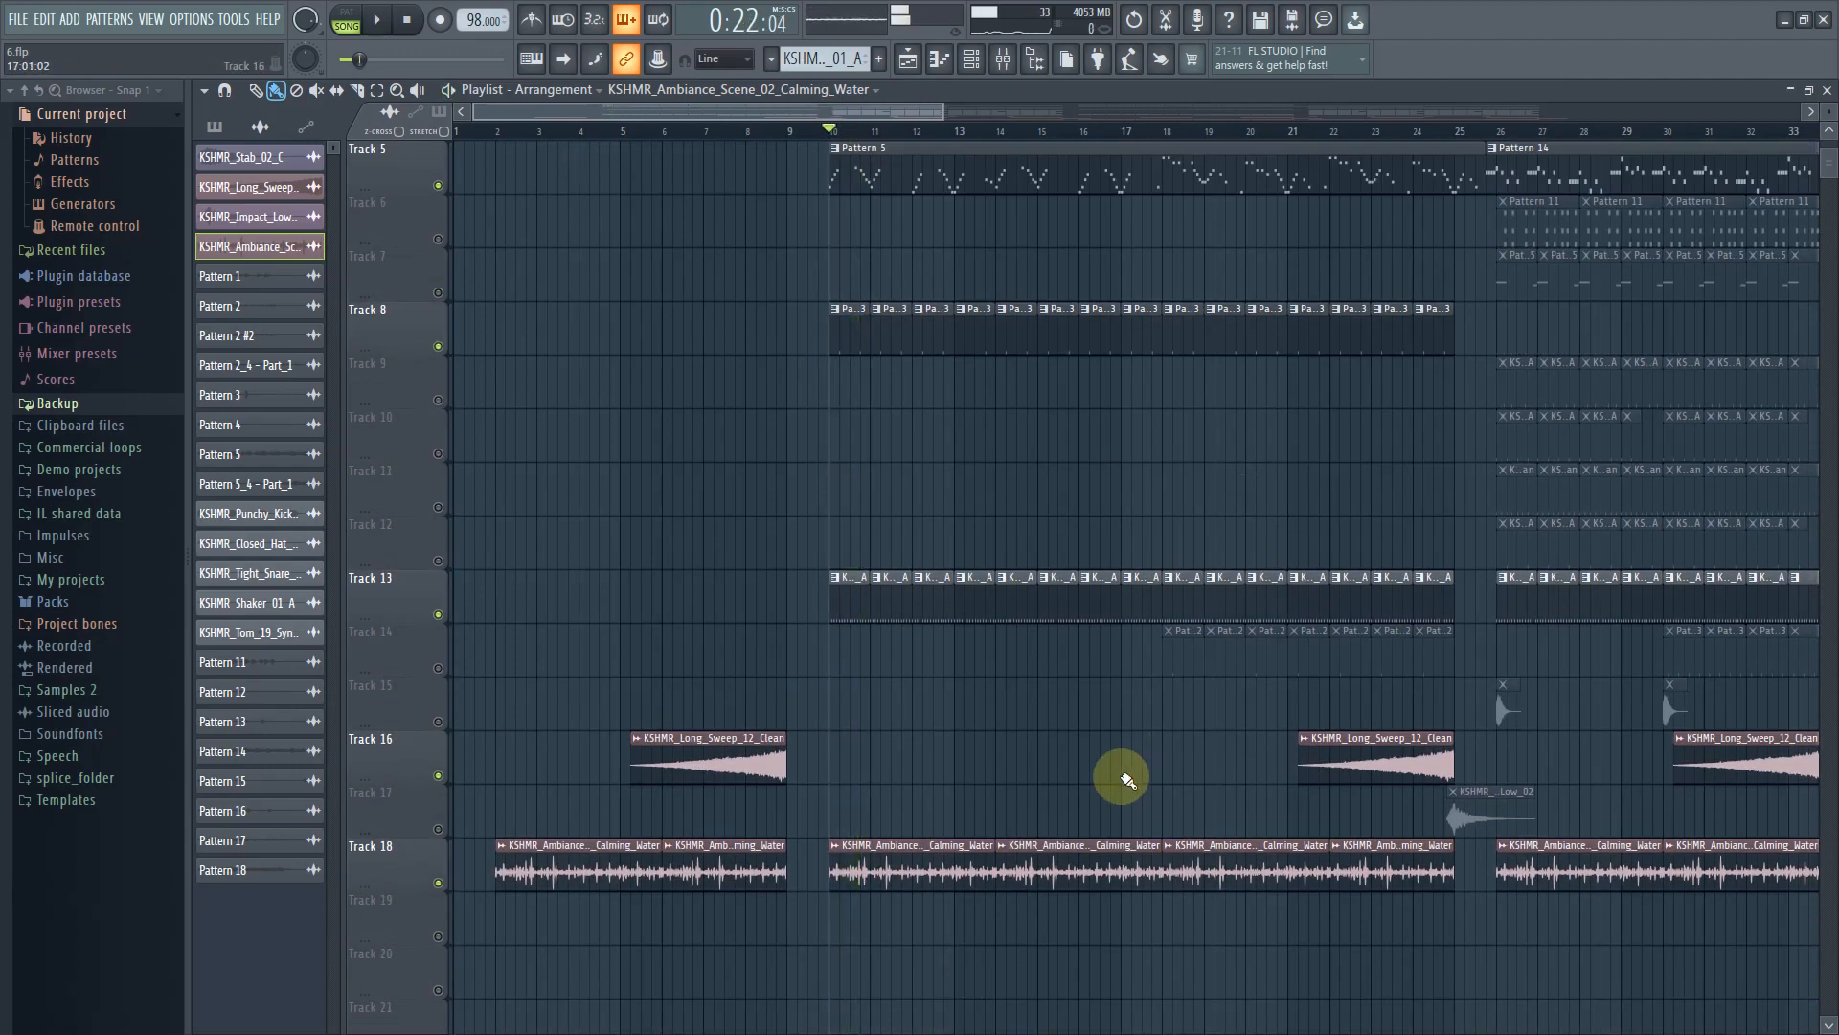
Unmute Track 14 and inspect its Pattern 12 KSHMR_Percussion_High_Clank_01_A# channel while previewing playback
scroll(1383, 518, "up", 3)
left_click(1171, 132)
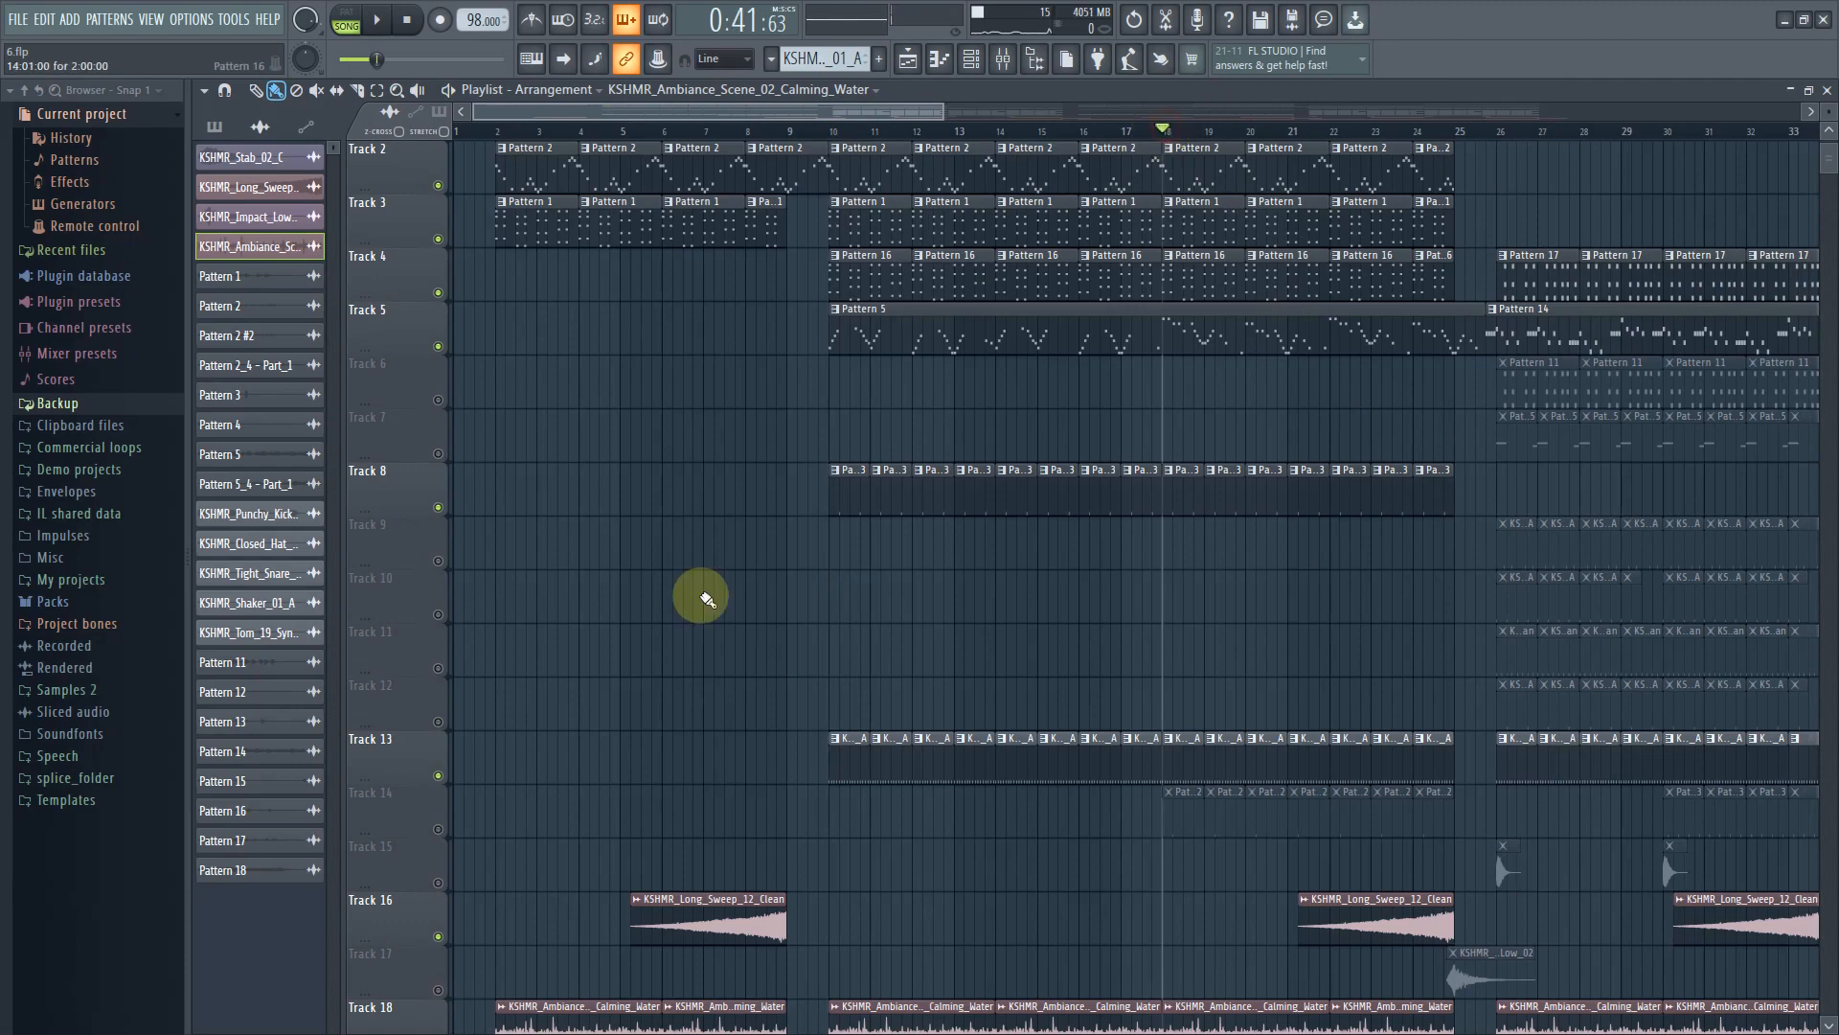
left_click(438, 828)
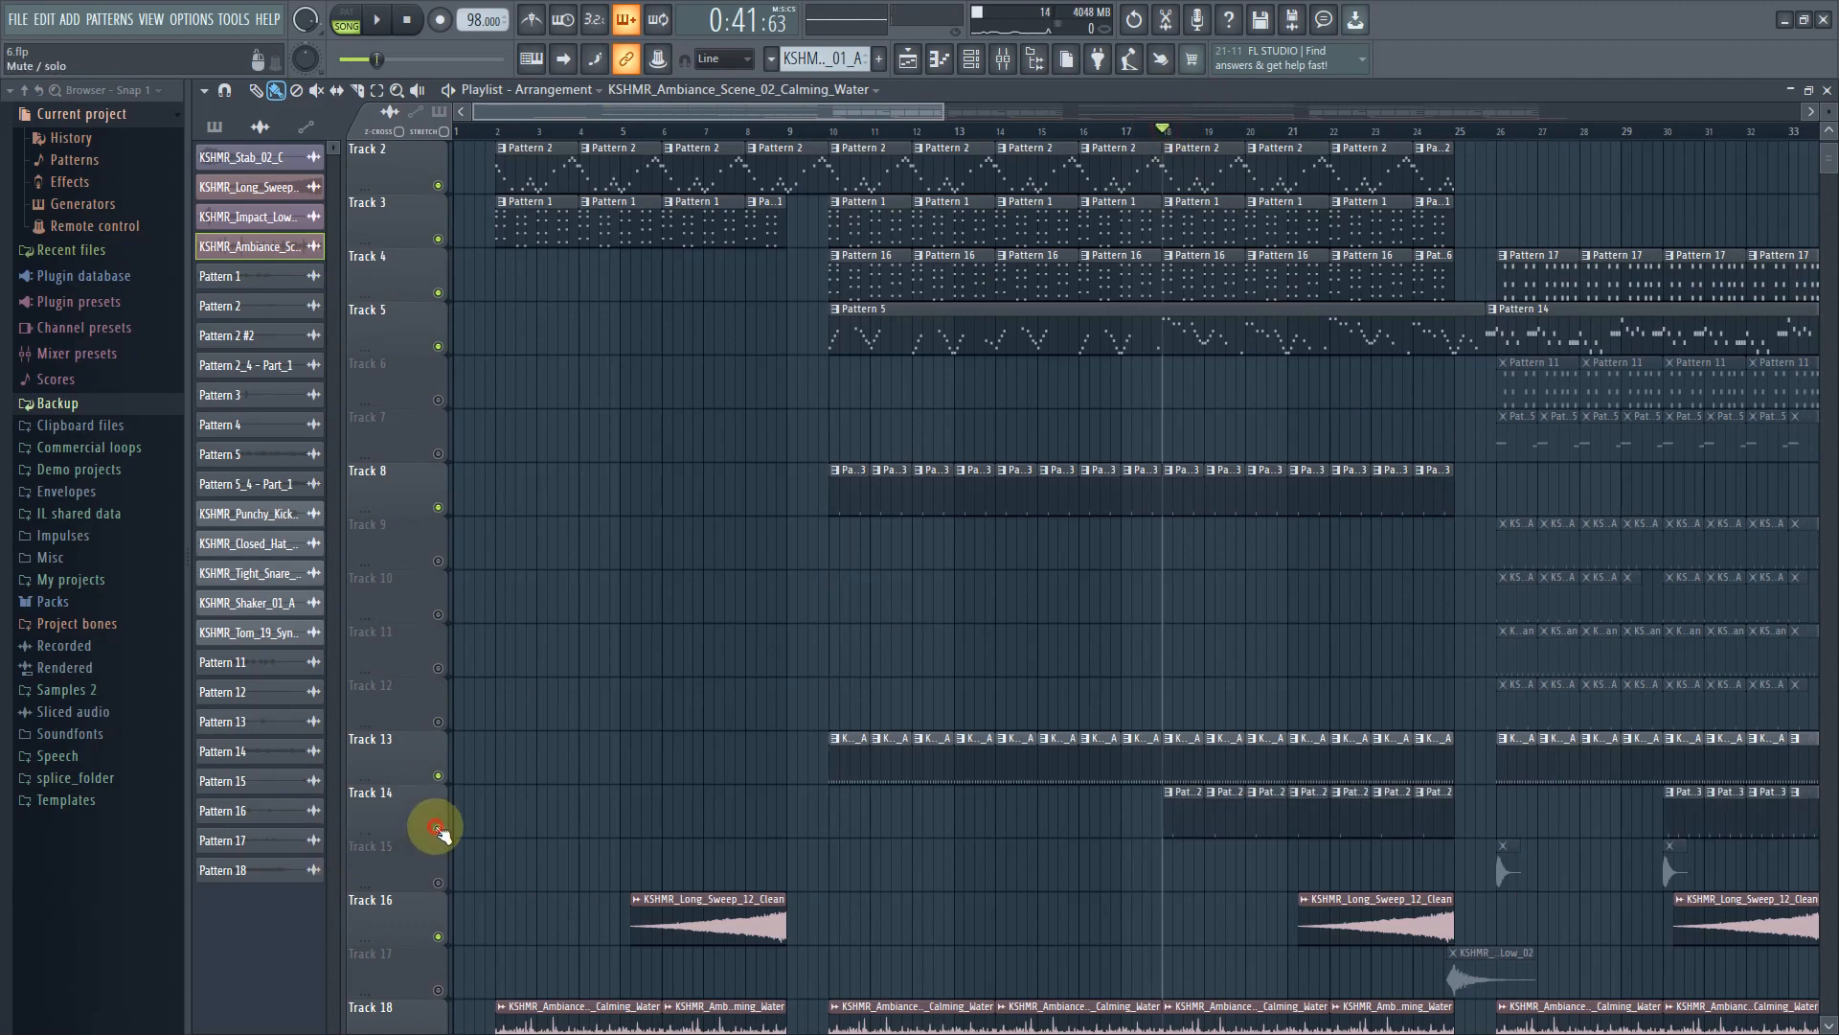
left_click(1194, 821)
key("space")
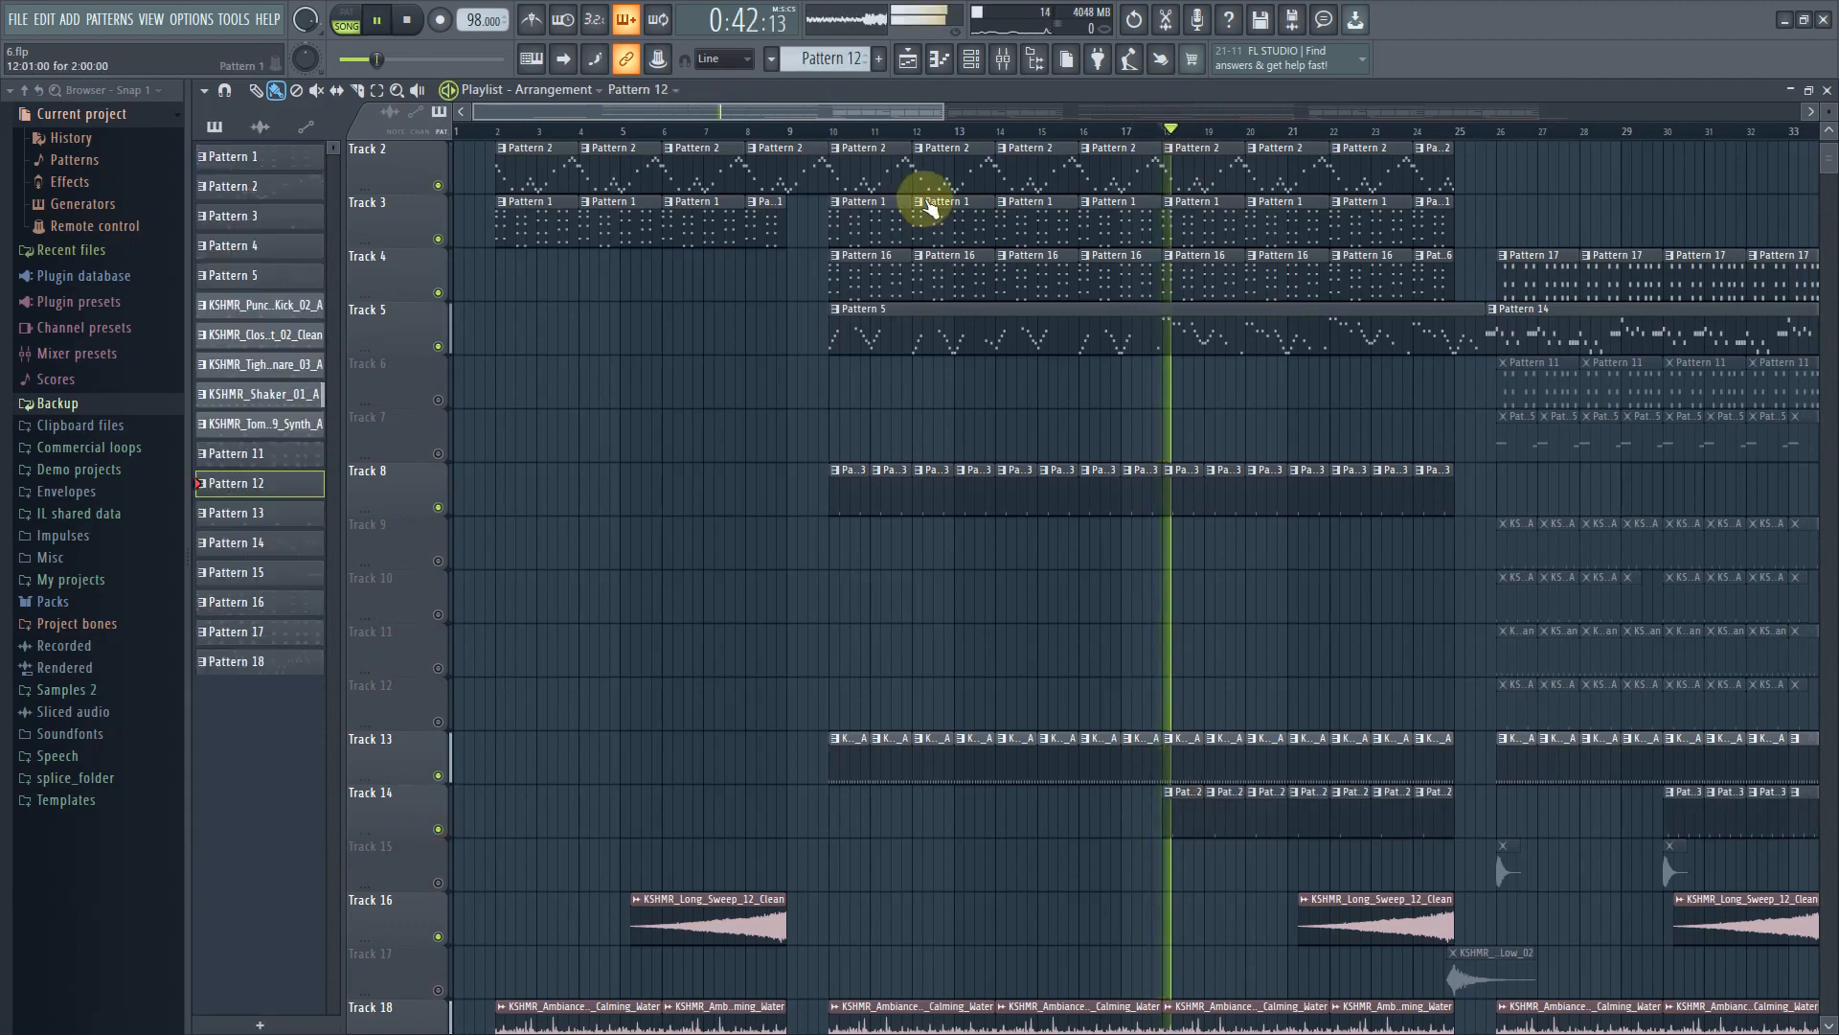
key("space")
left_click(970, 60)
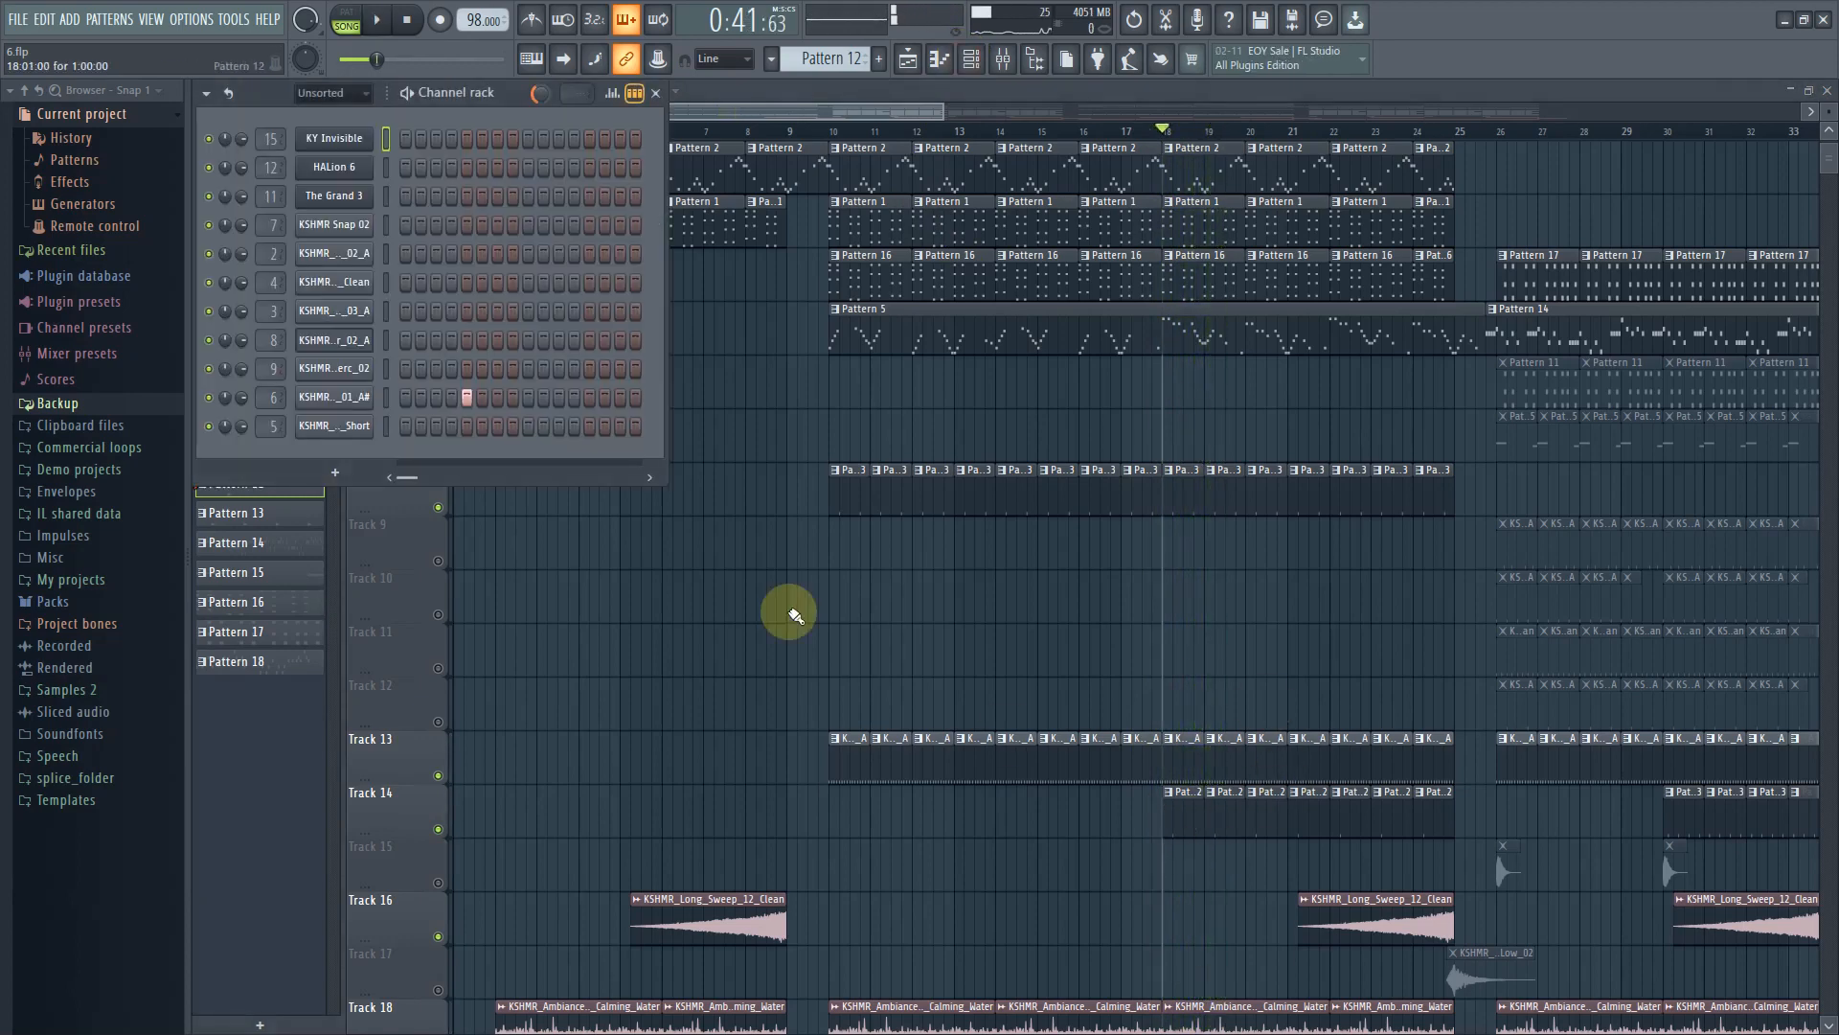
left_click(332, 394)
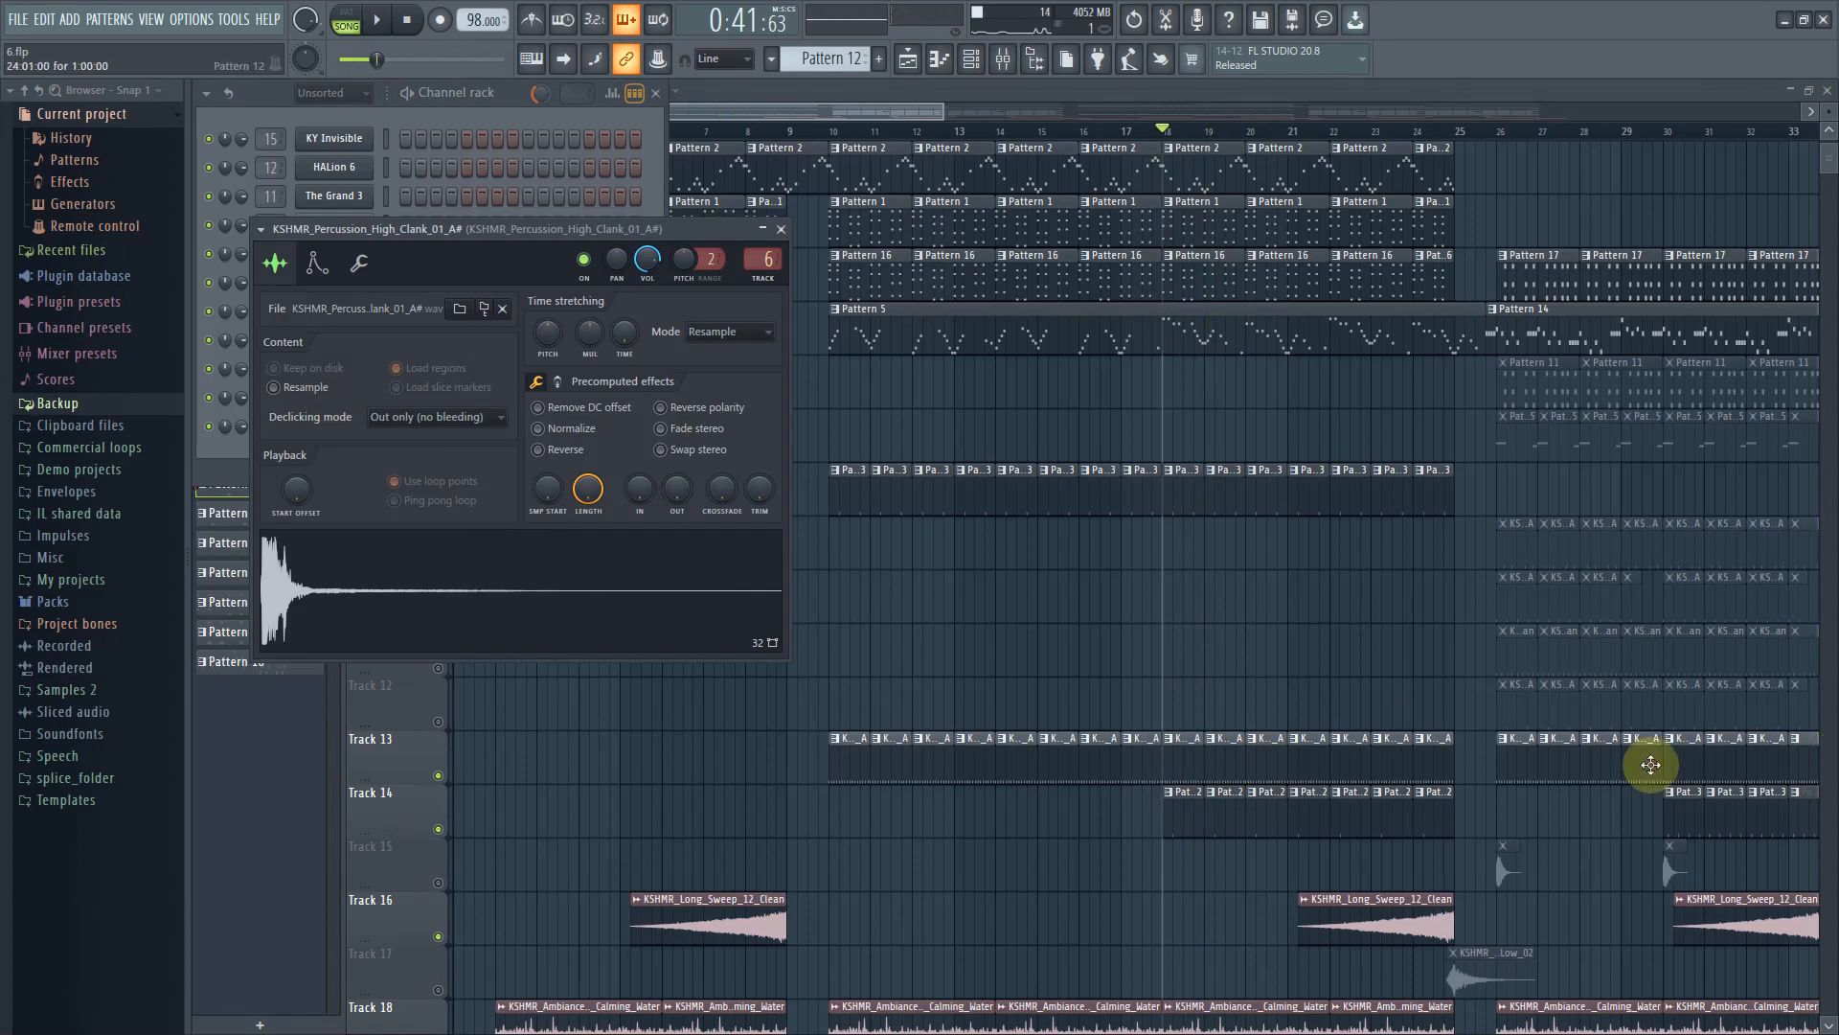
Unmute Track 17 and inspect the KSHMR_Impact_Low_02 clip's sample settings while previewing playback
left_click_drag(870, 112, 974, 112)
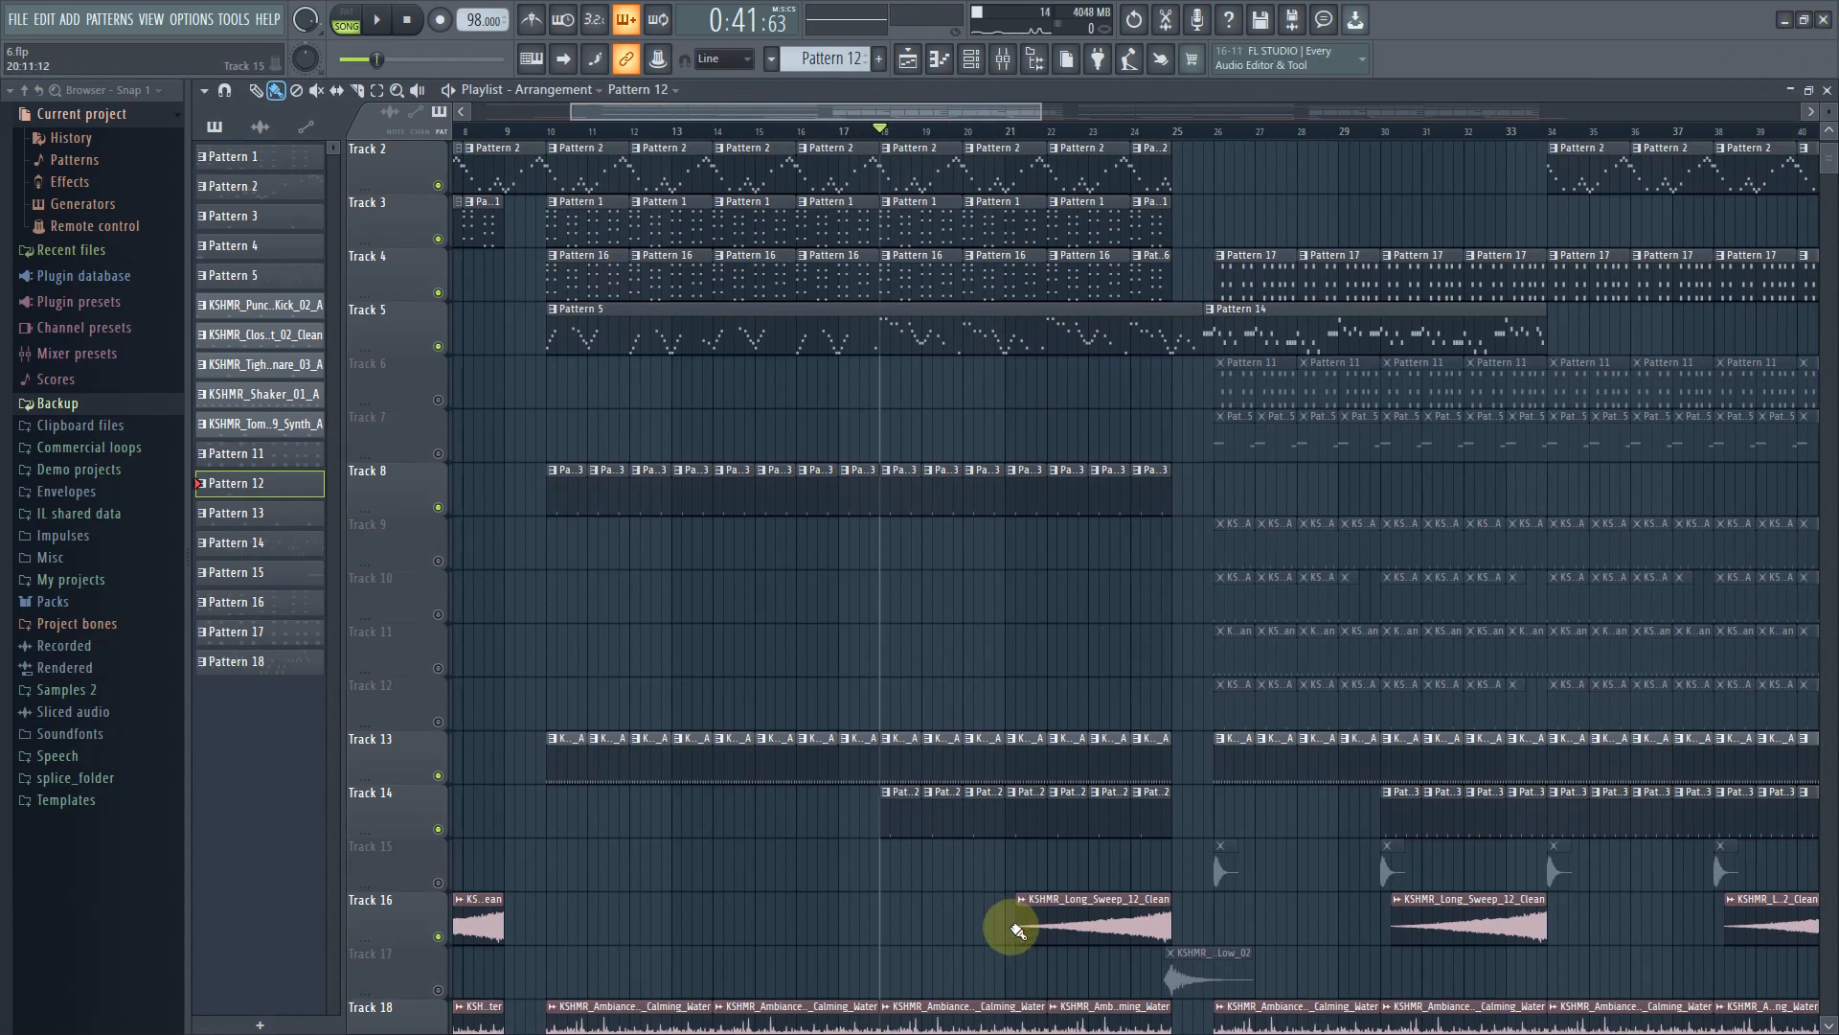
scroll(1159, 828, "down", 1)
scroll(1131, 765, "down", 1)
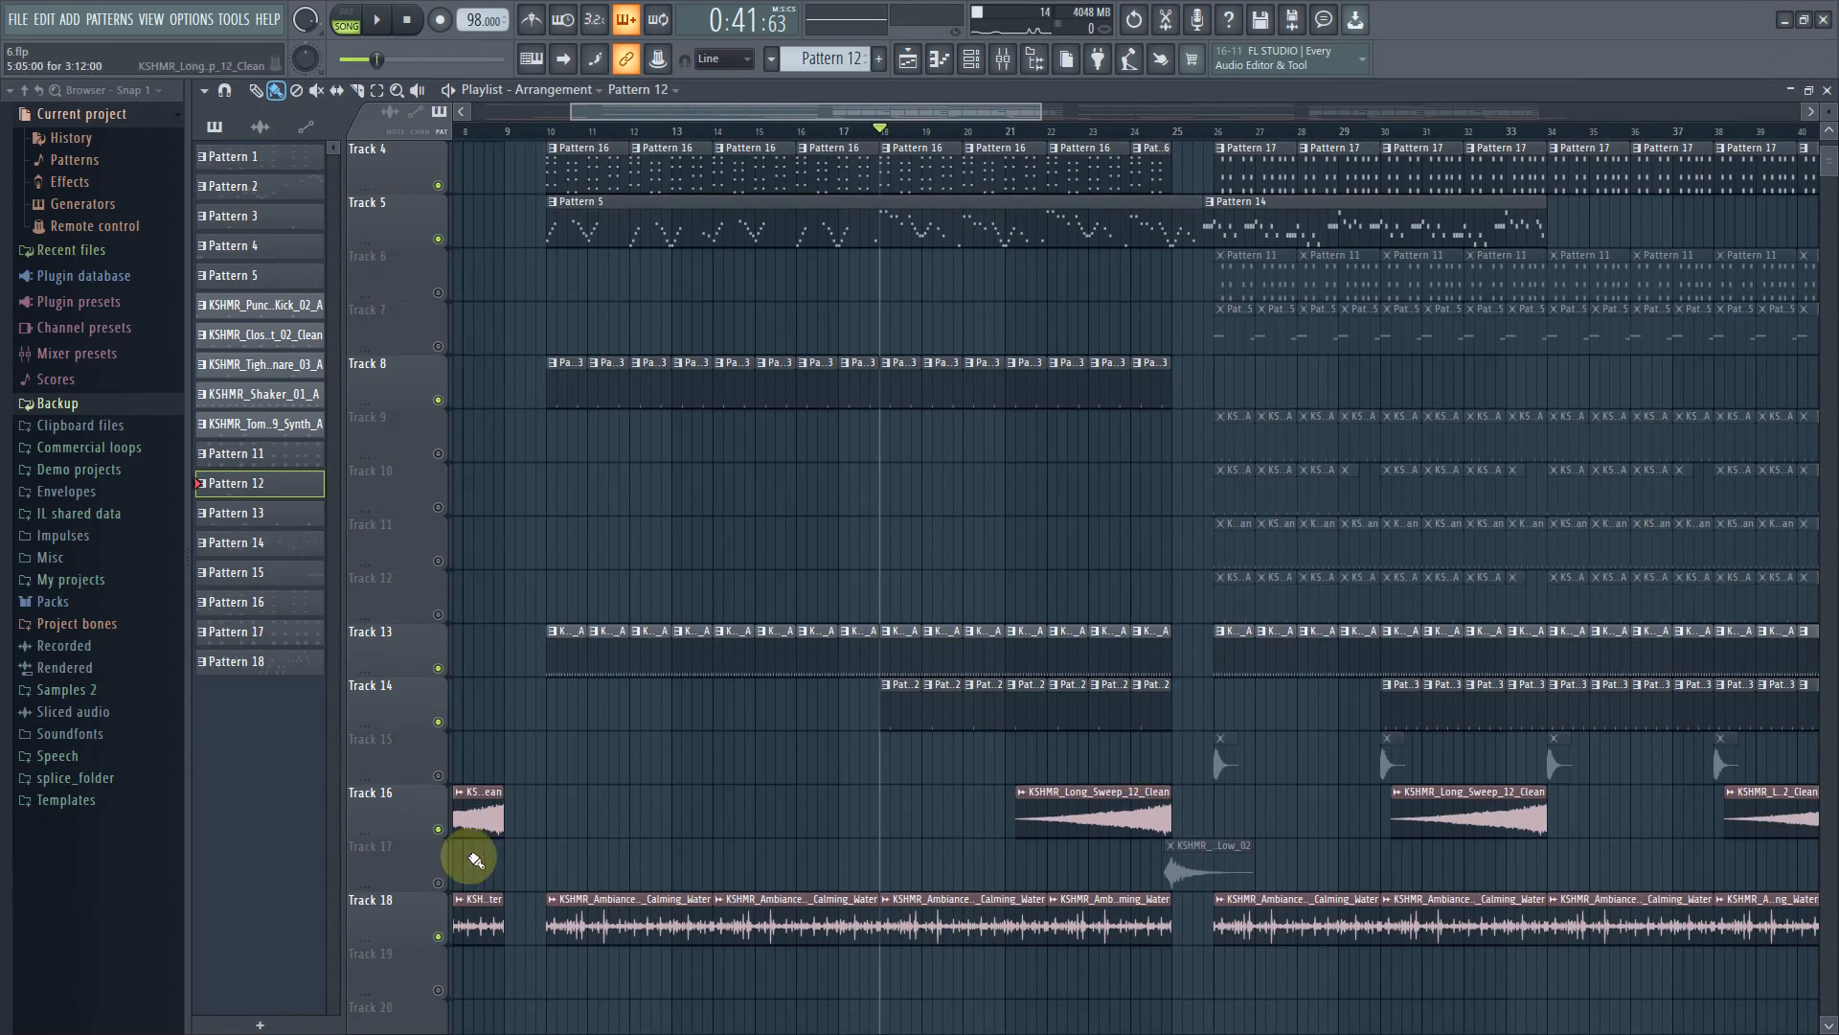
left_click(439, 883)
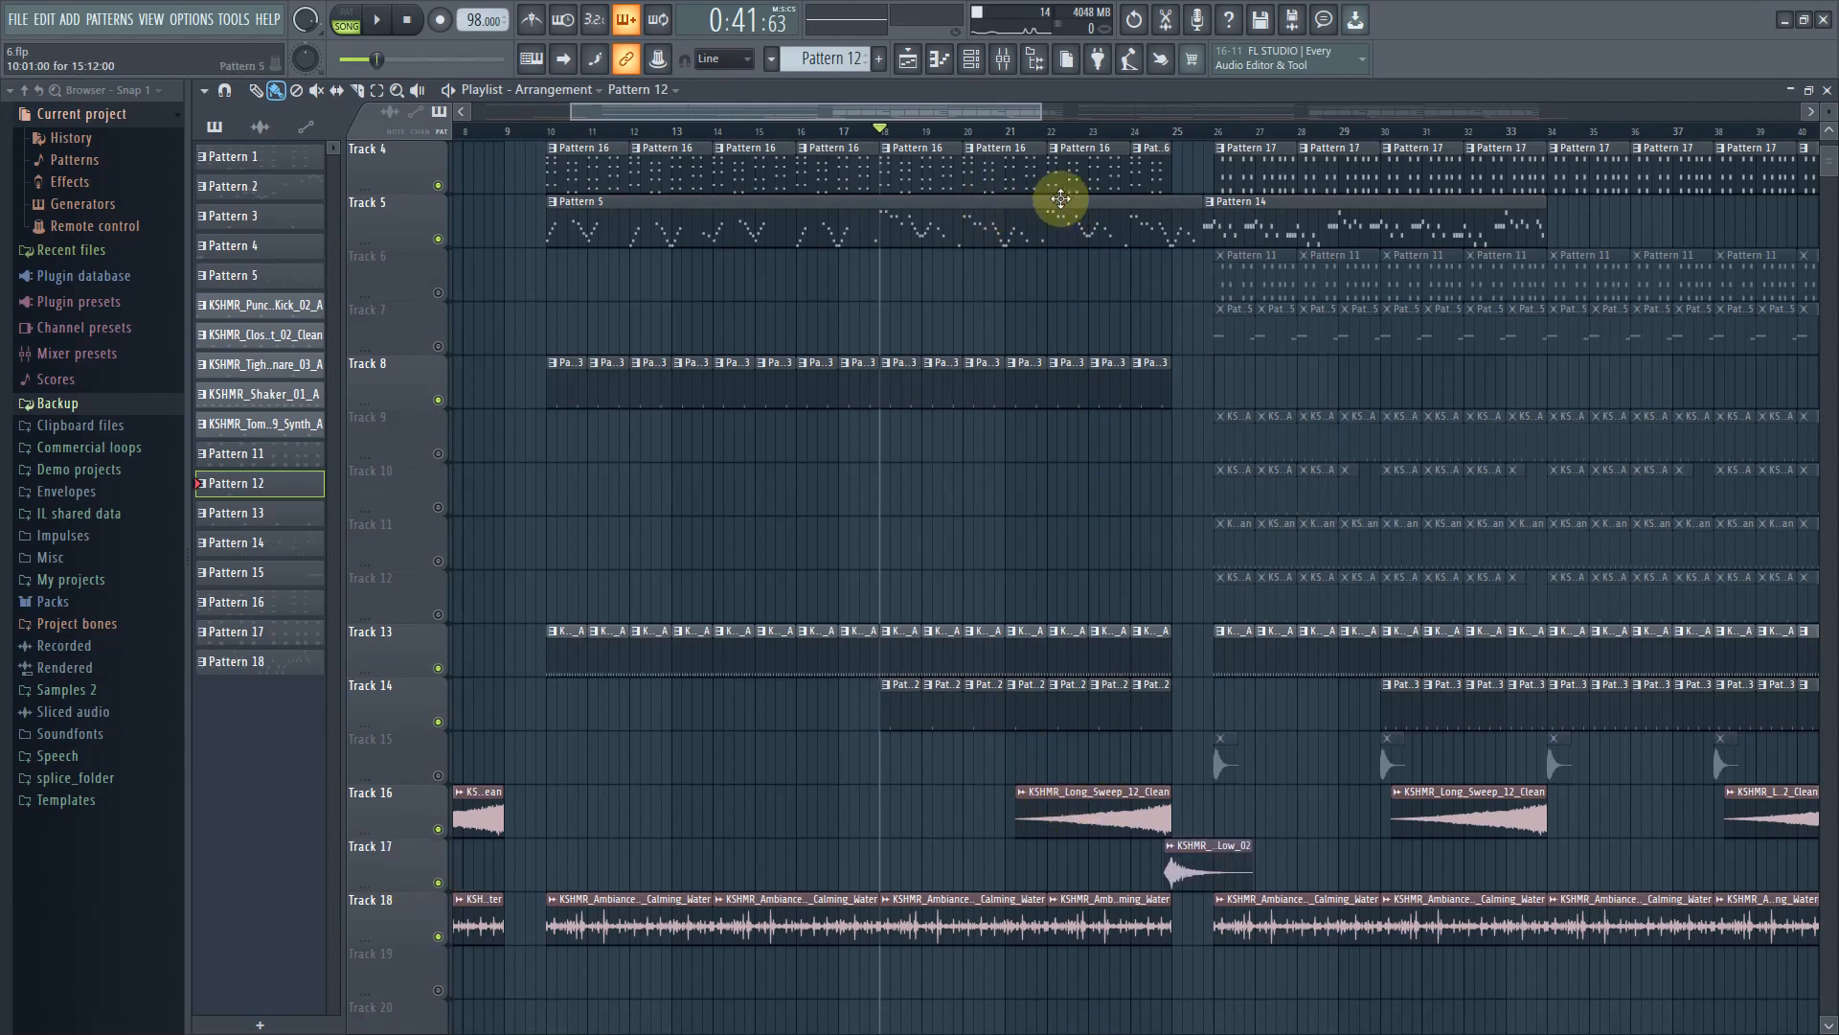
left_click(1057, 135)
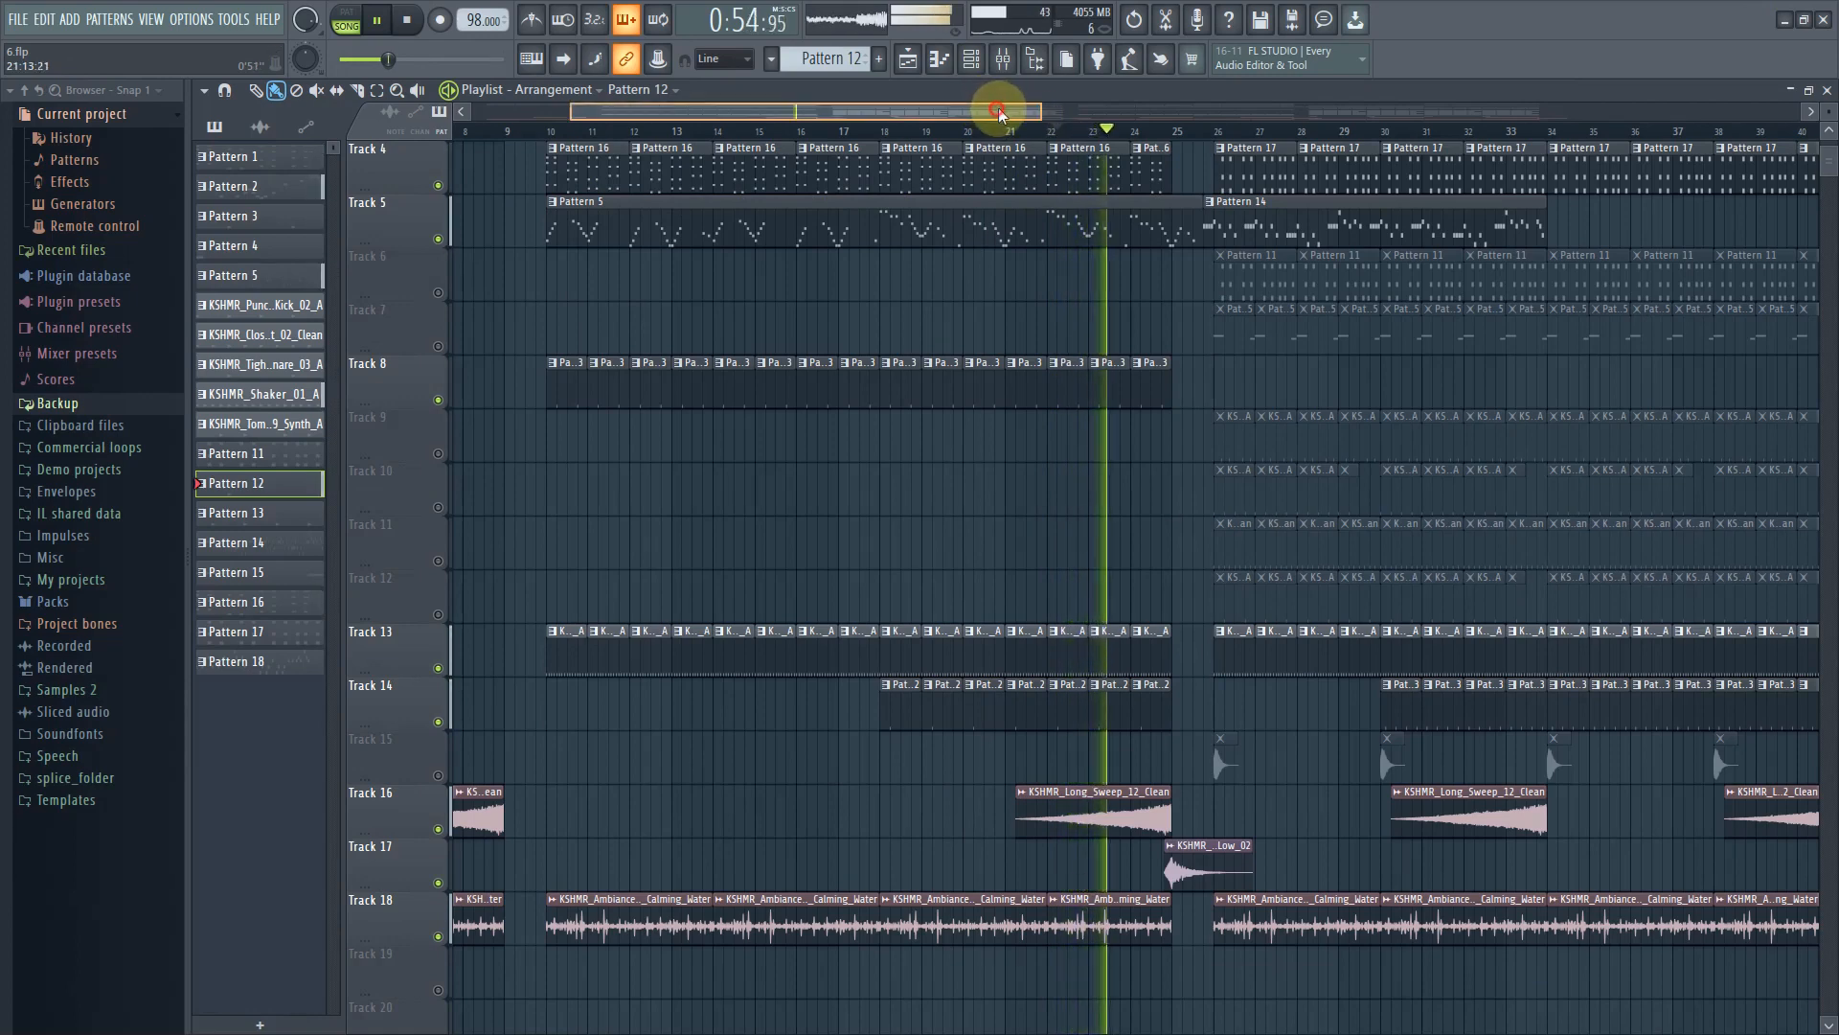
left_click_drag(985, 106, 1037, 111)
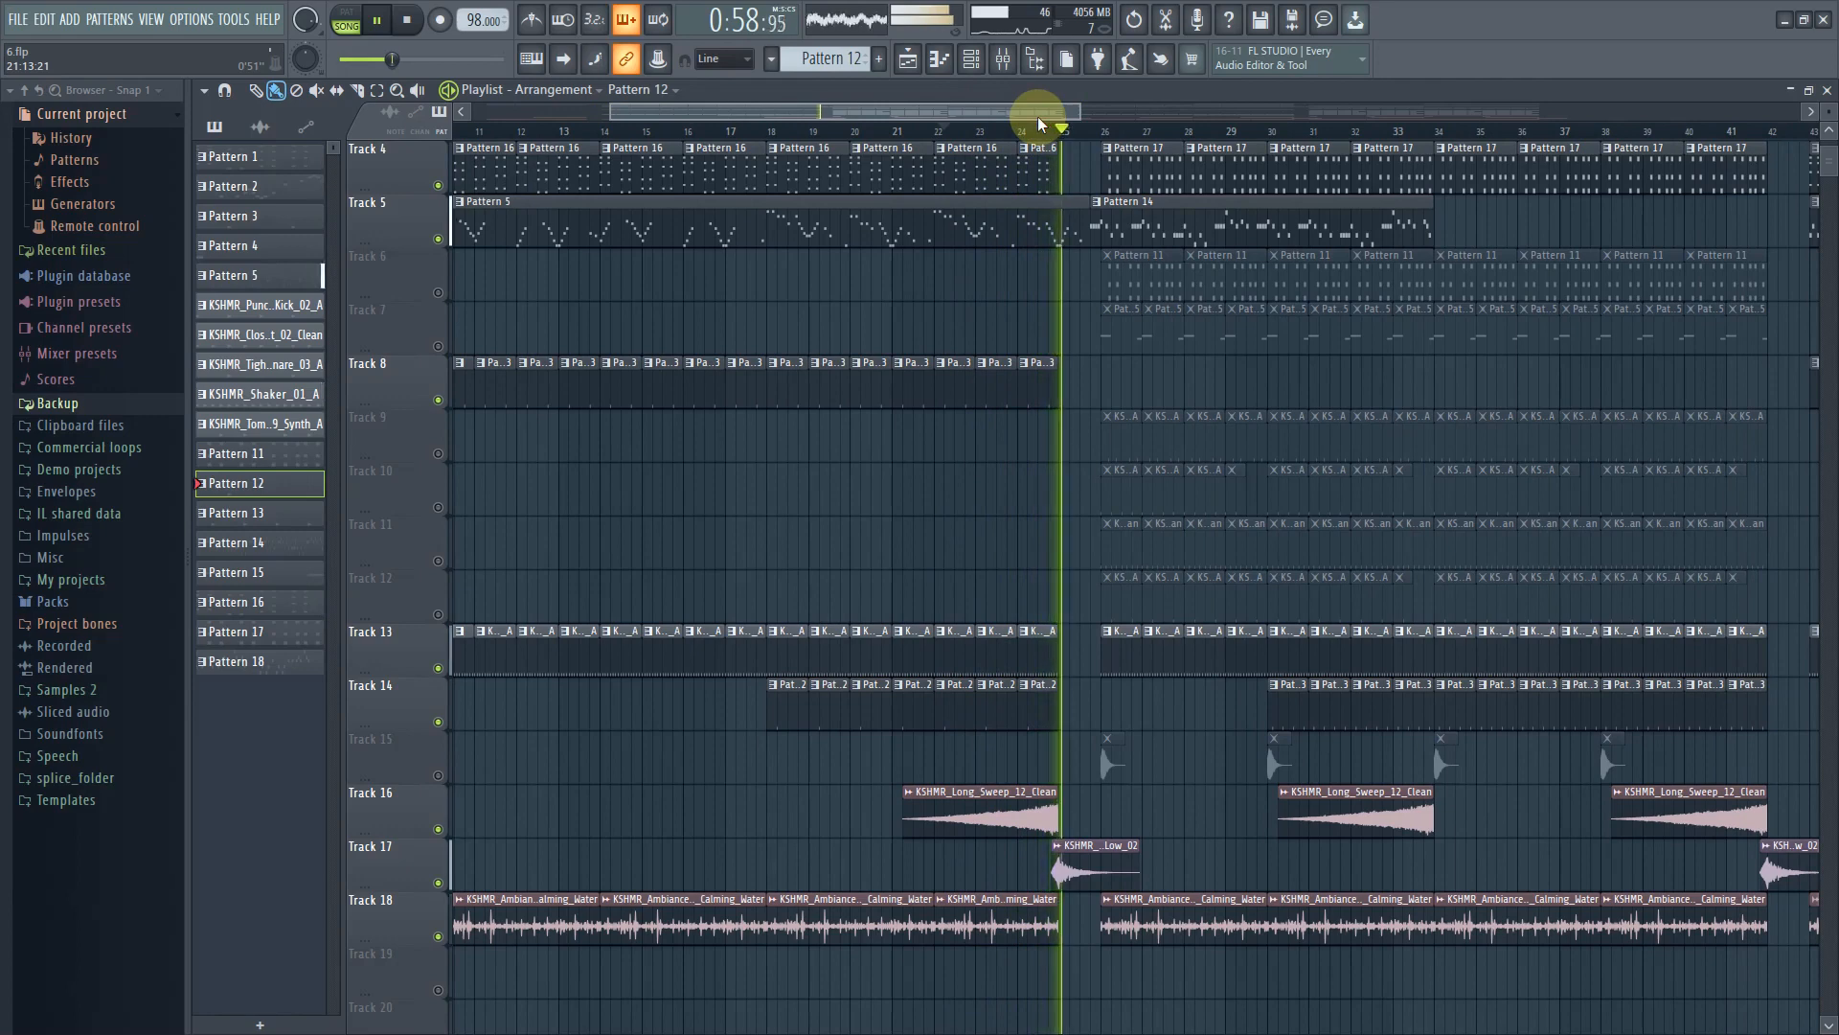
key("space")
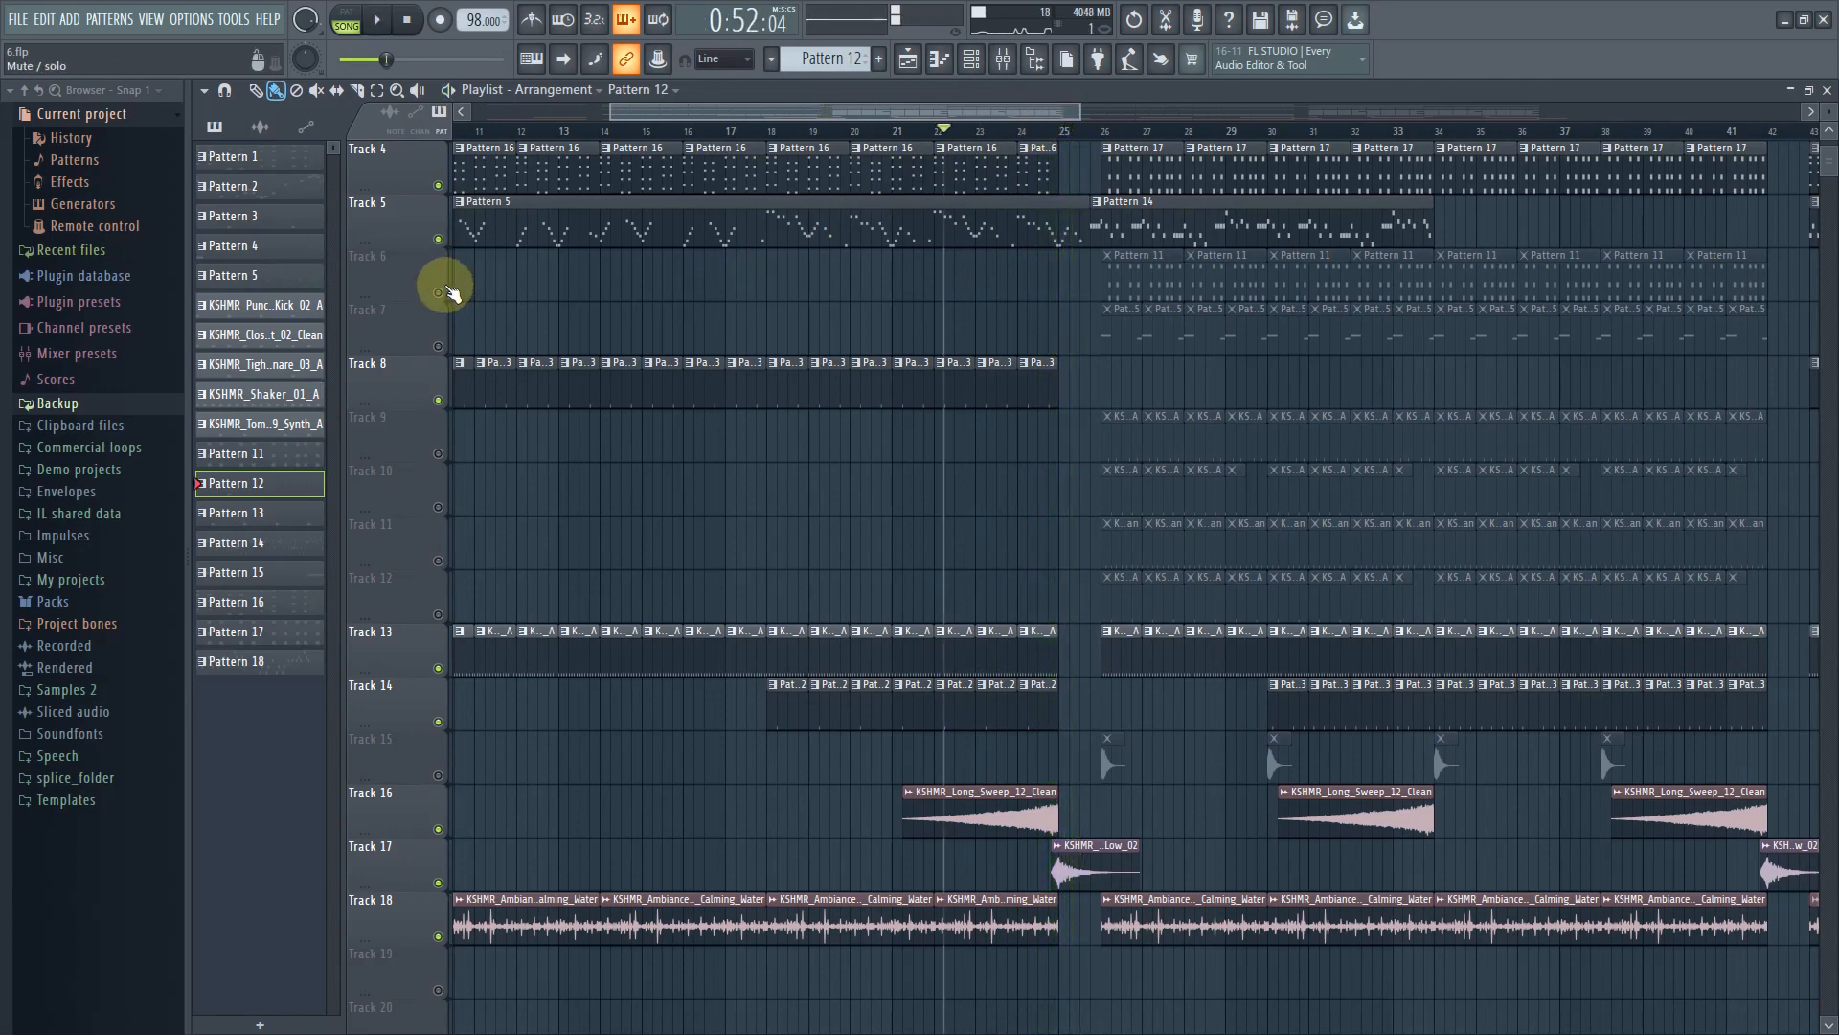
double_click(1094, 868)
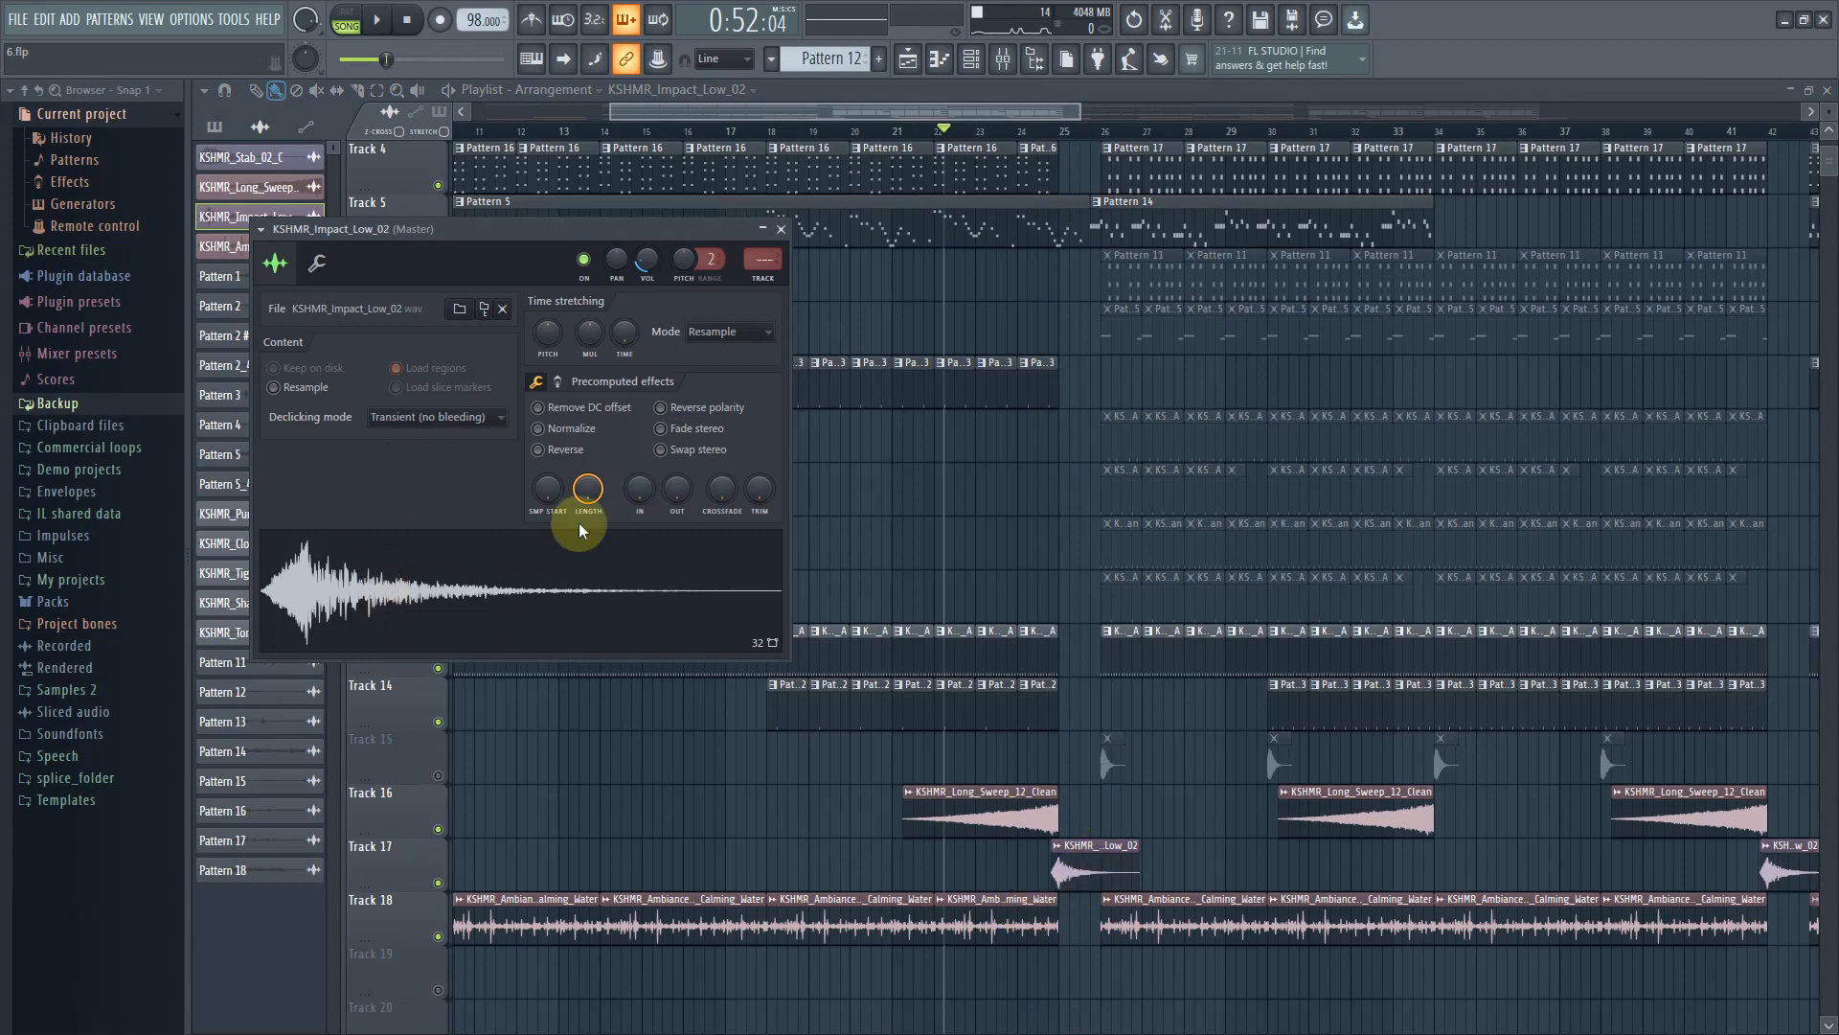
double_click(1077, 857)
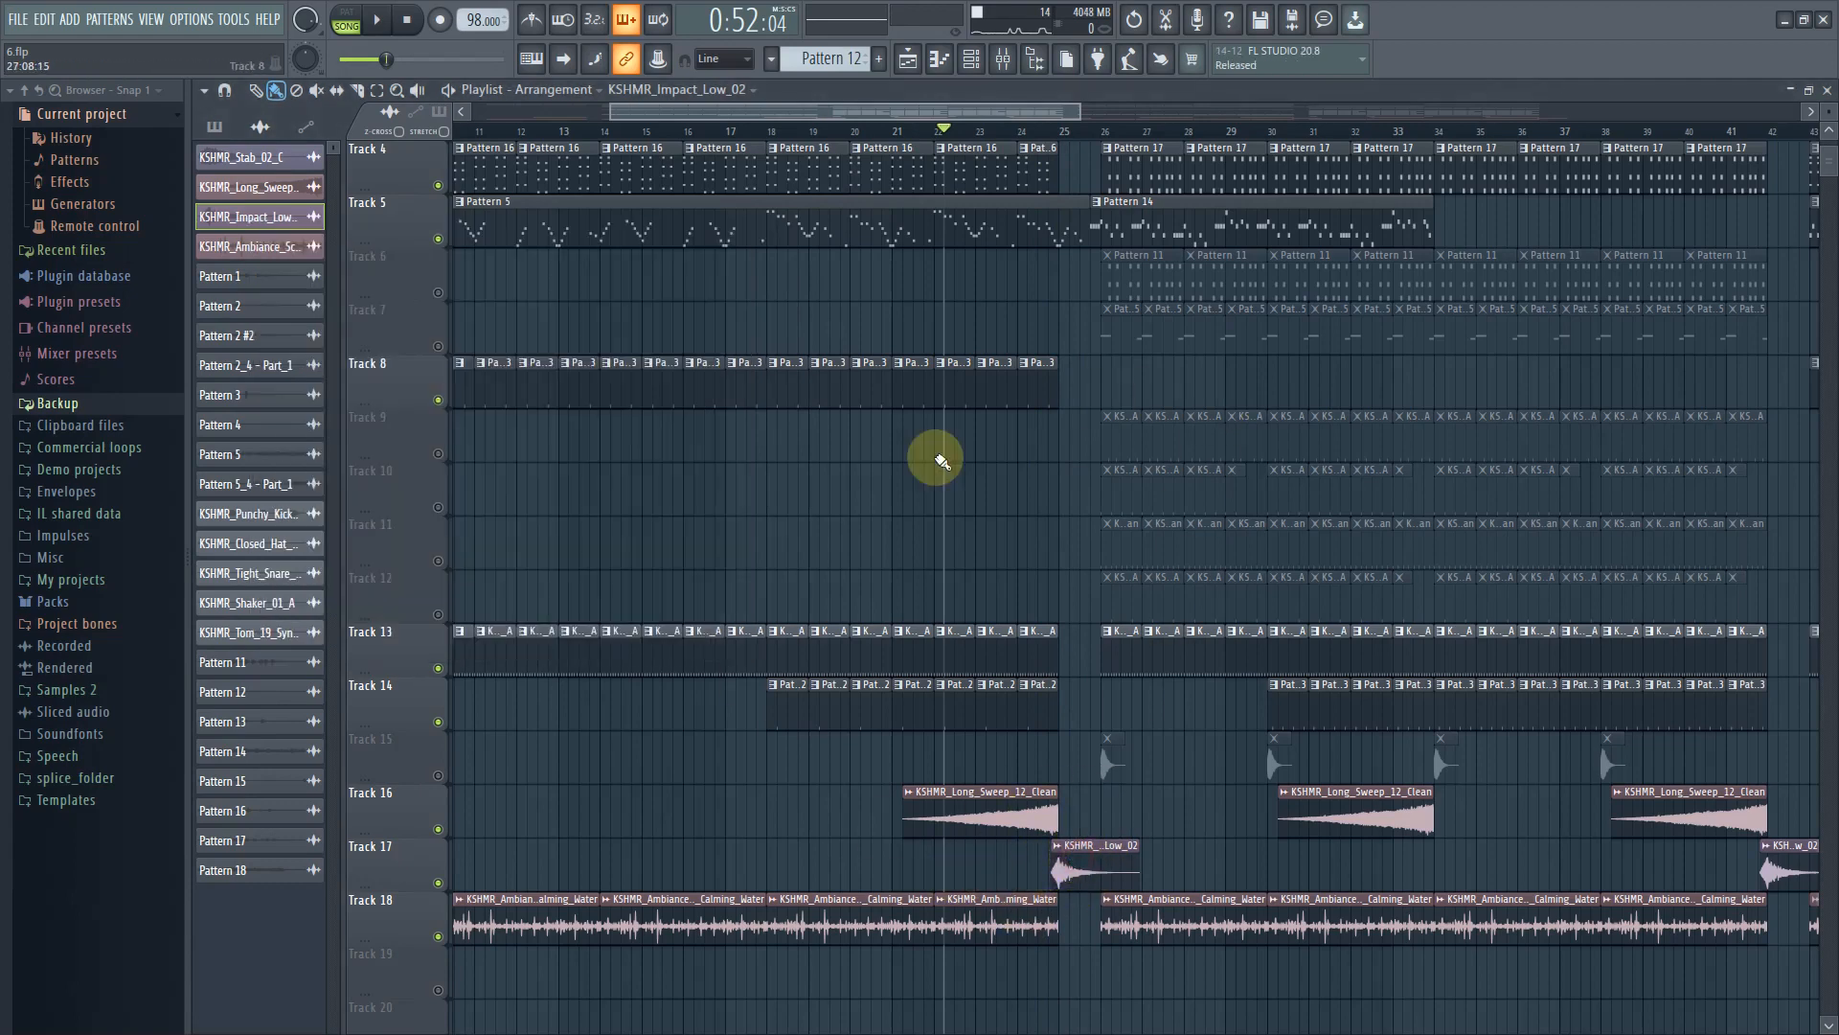
Unmute Track 6 and preview the arrangement around bar 25
left_click(439, 293)
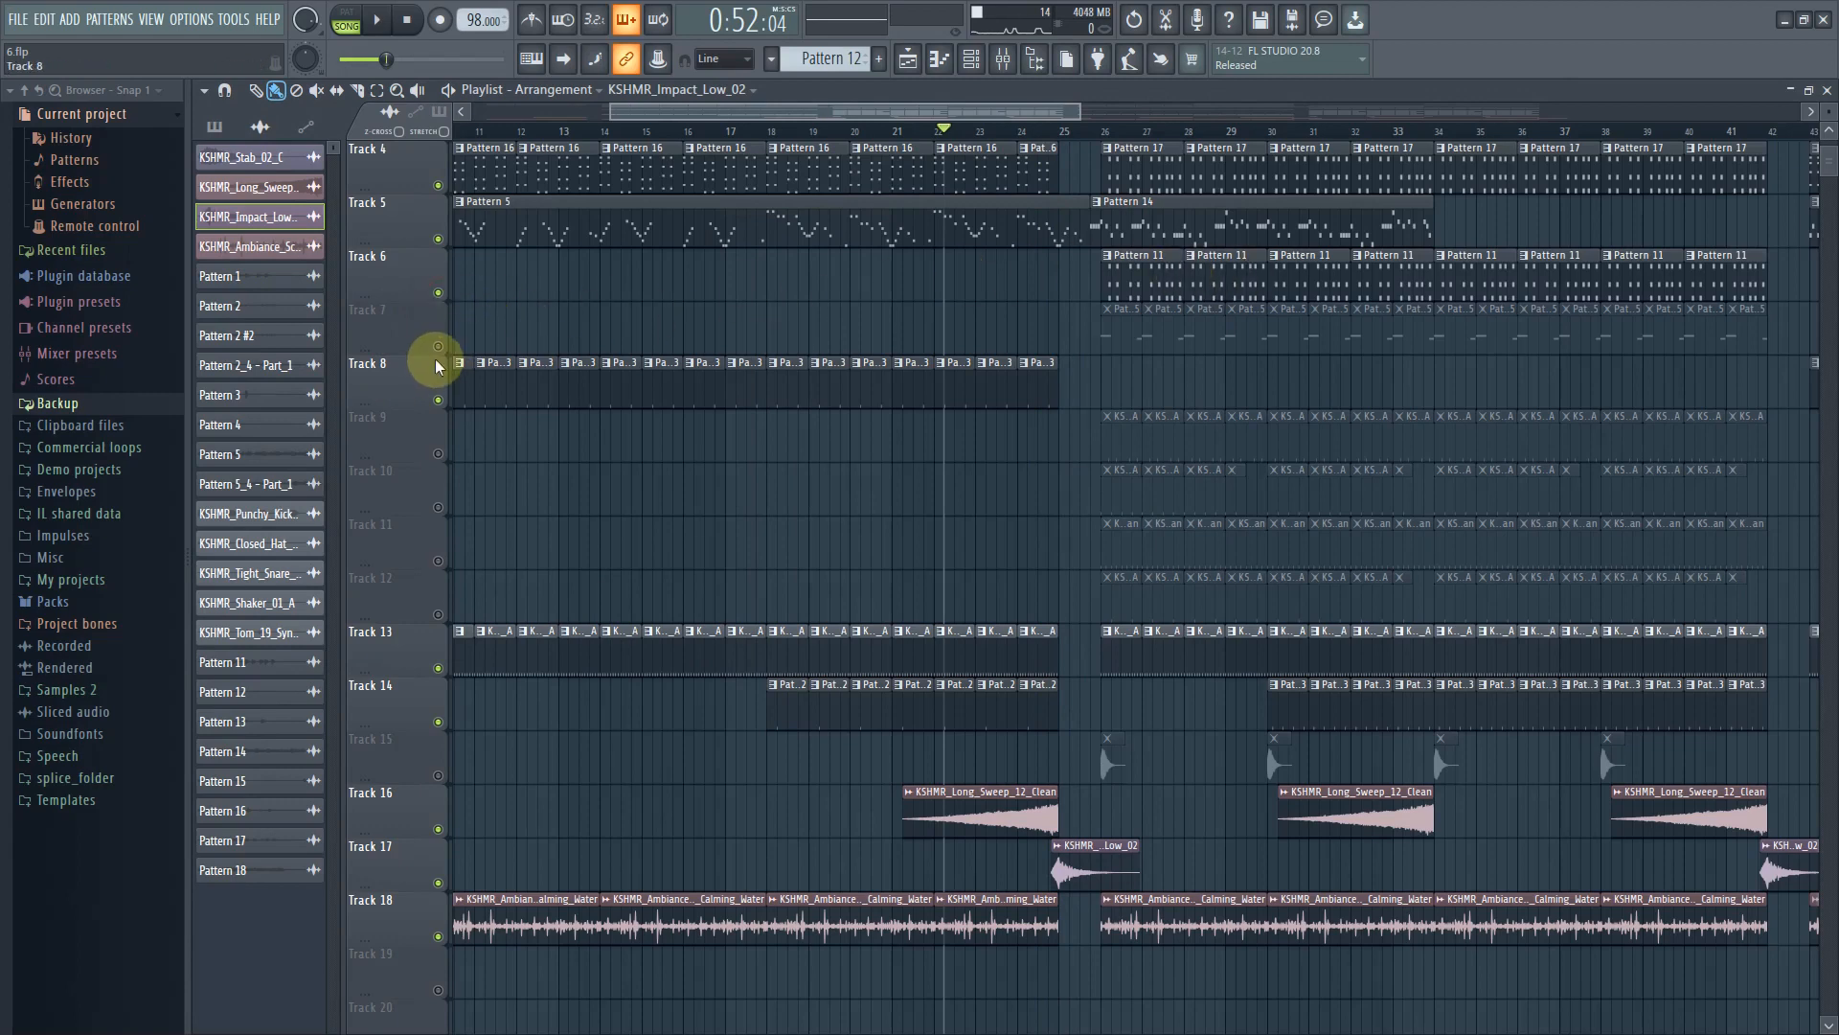
key("space")
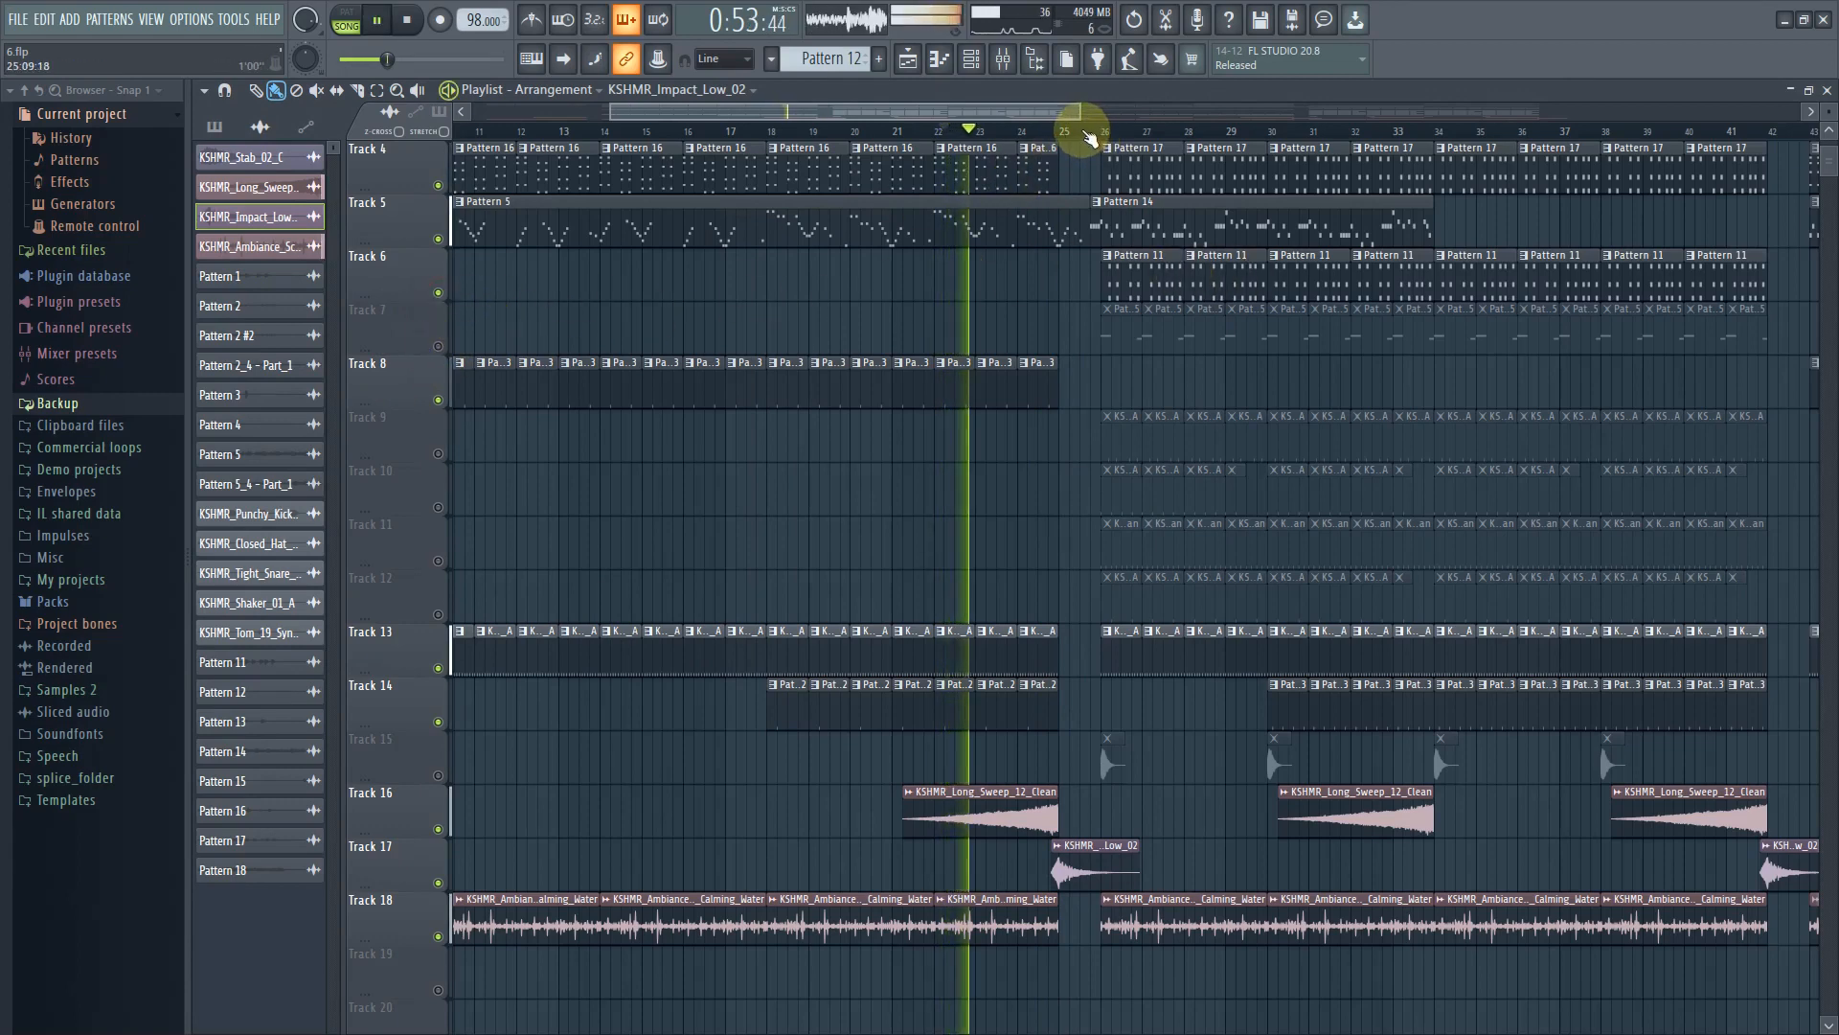
left_click(1086, 134)
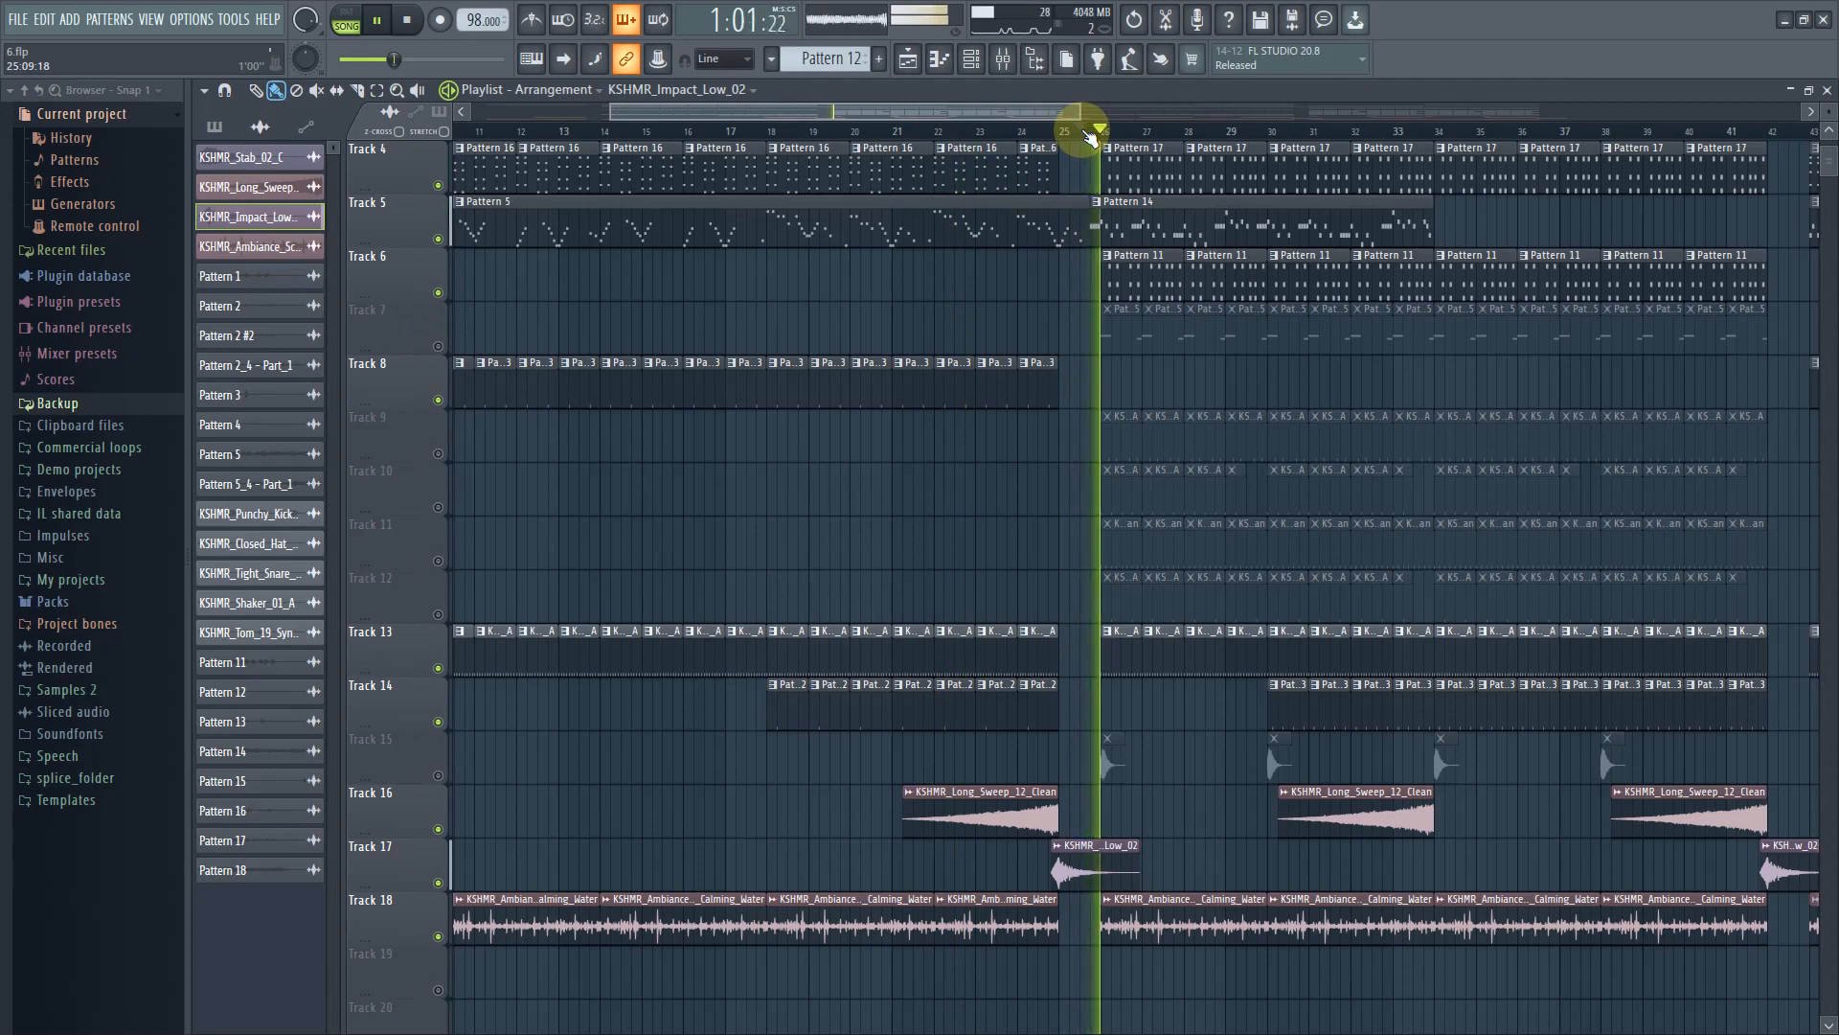
key("space")
Open the HALion 6 instrument played by the Pattern 11 clips and close it again
left_click(1134, 279)
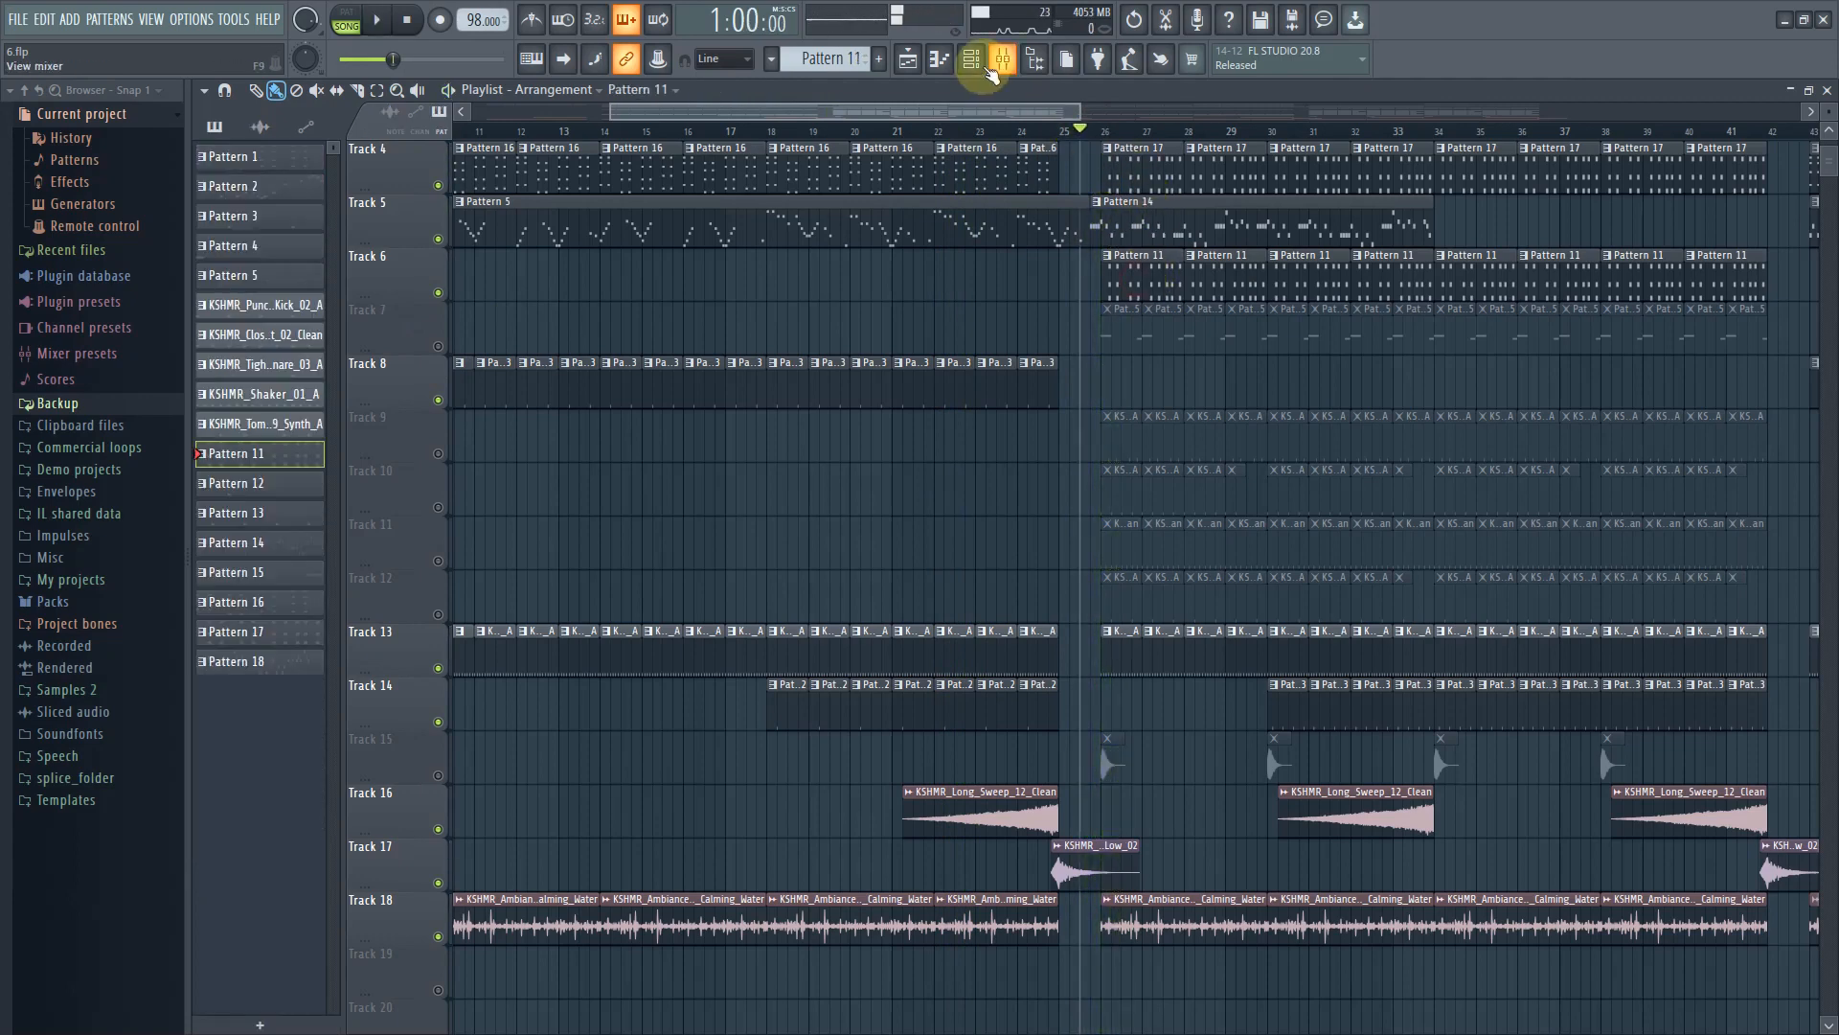
left_click(982, 66)
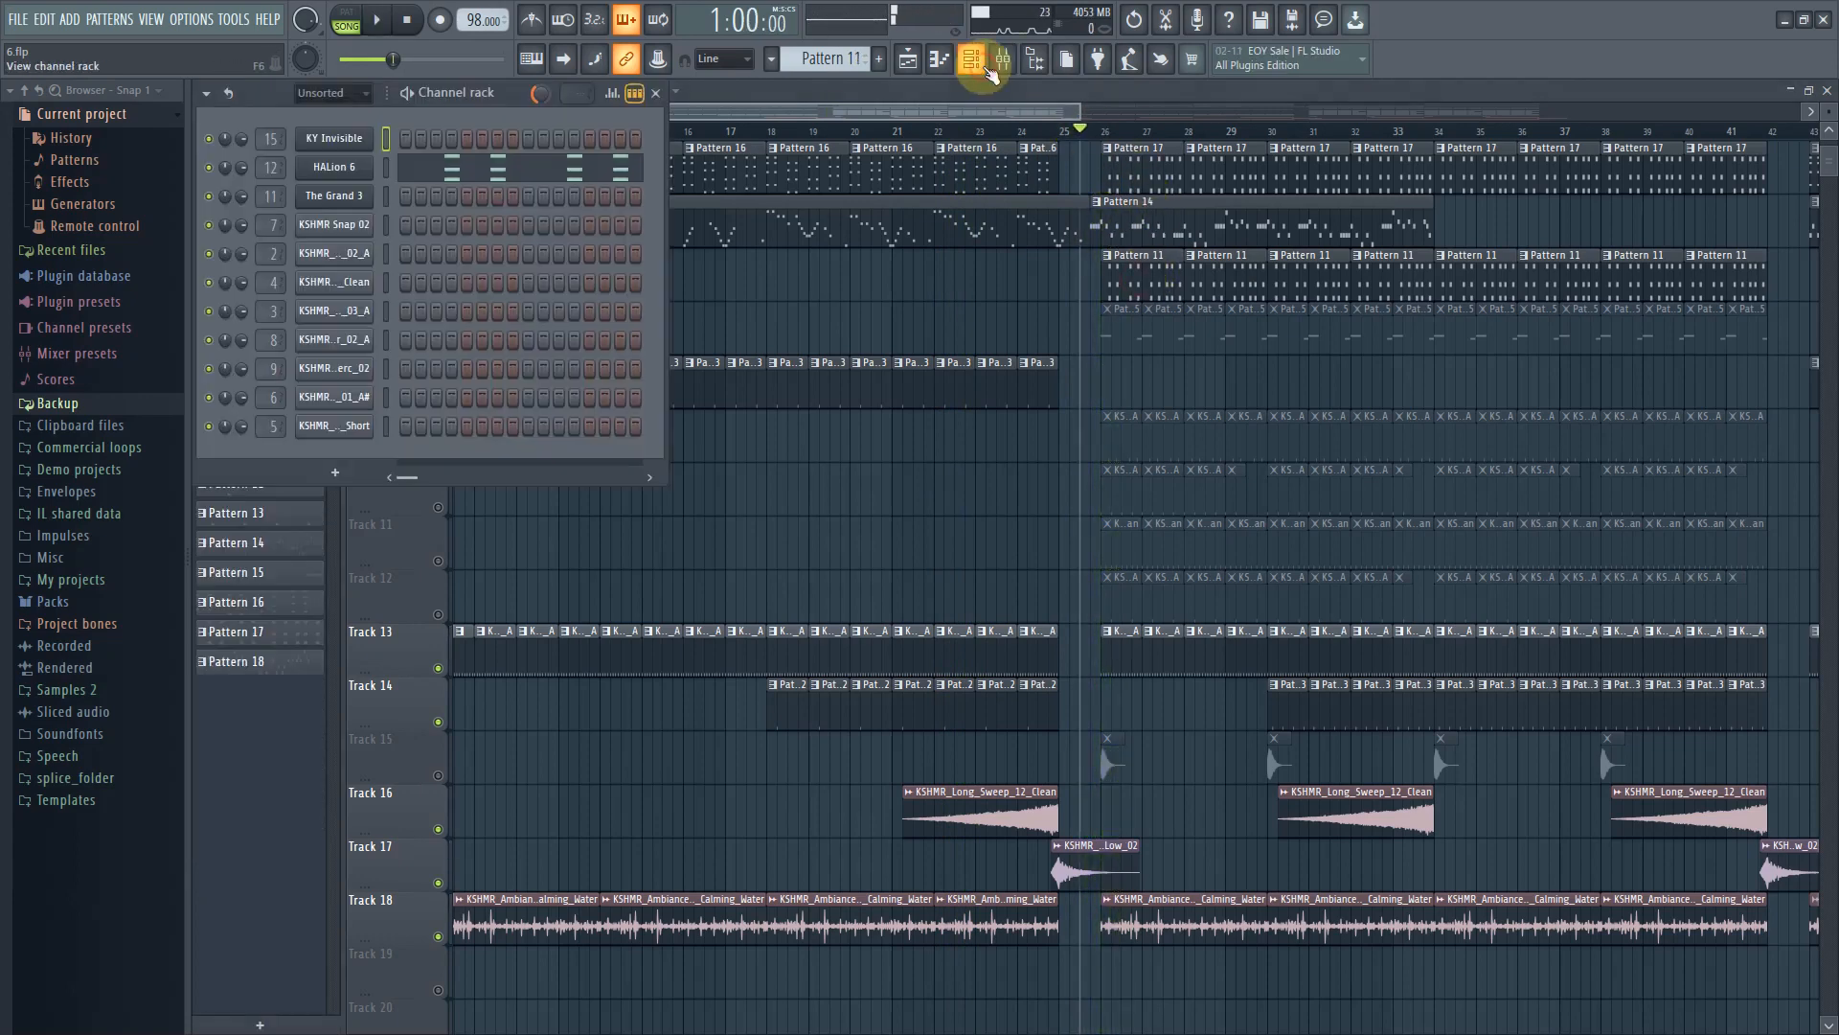
left_click(336, 170)
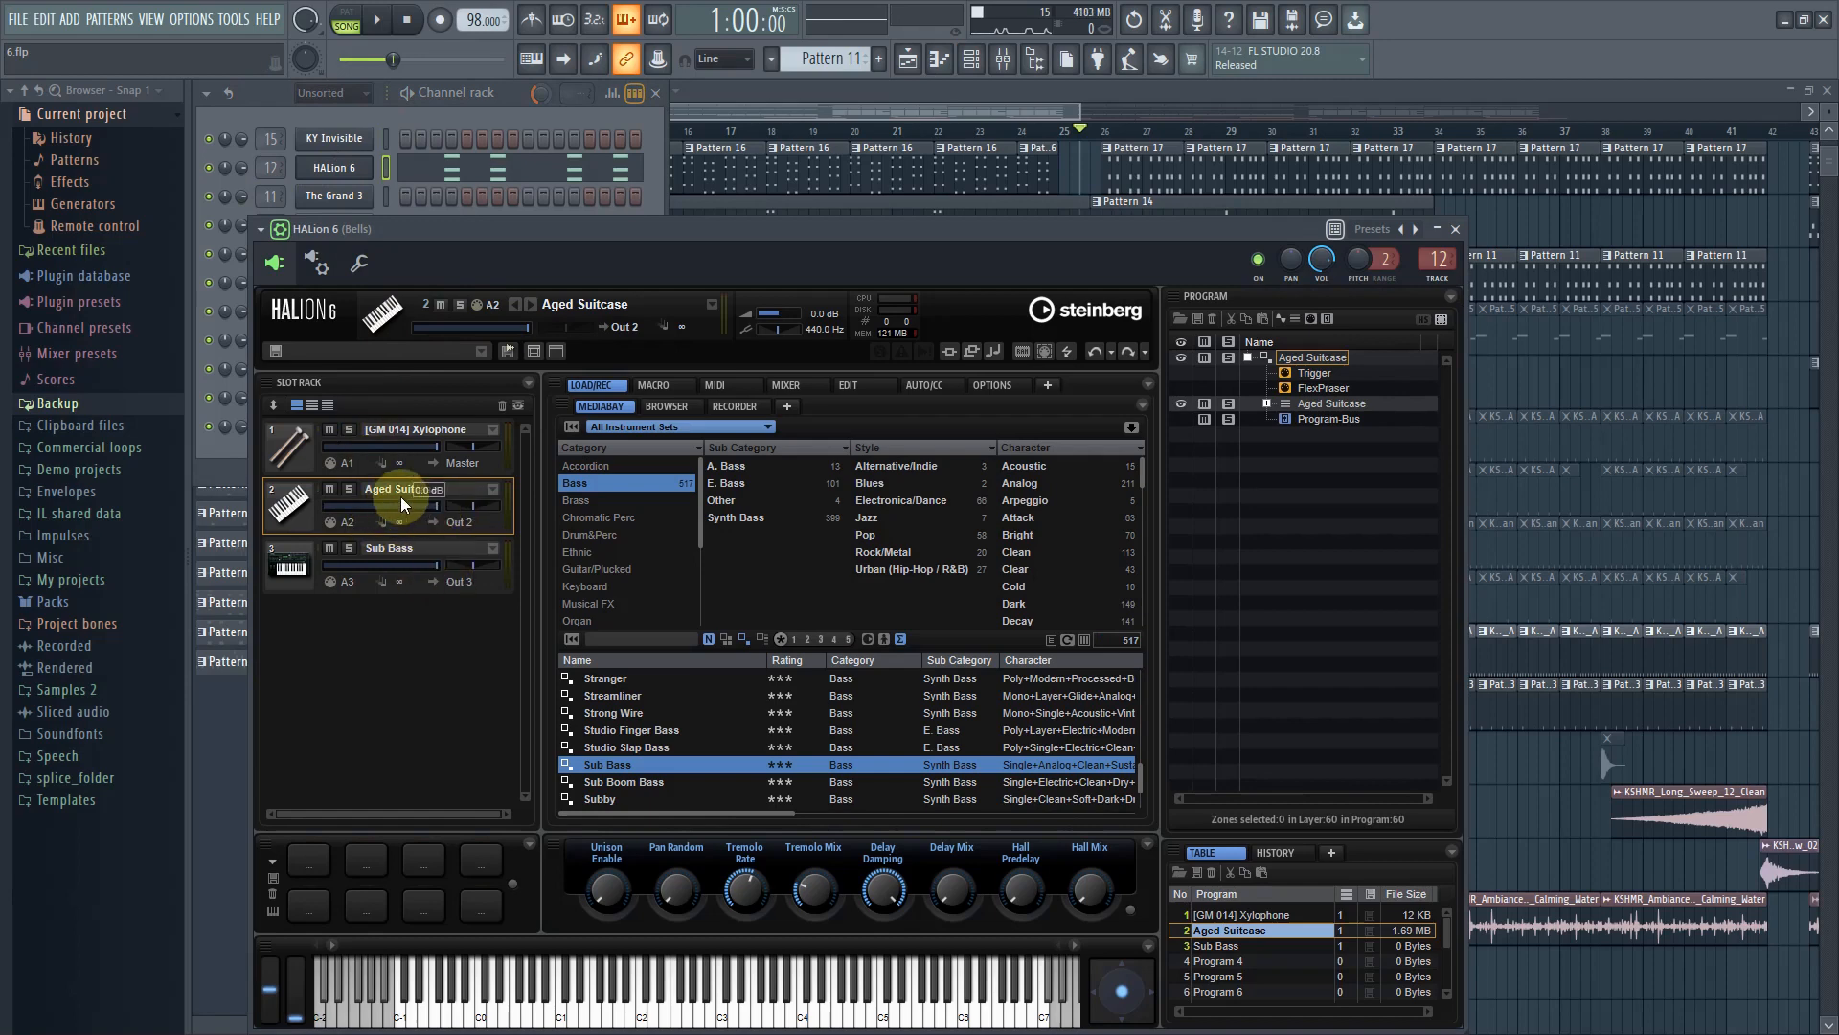
left_click(1456, 230)
Open Pattern 11 in the piano roll and play back its notes
double_click(1136, 284)
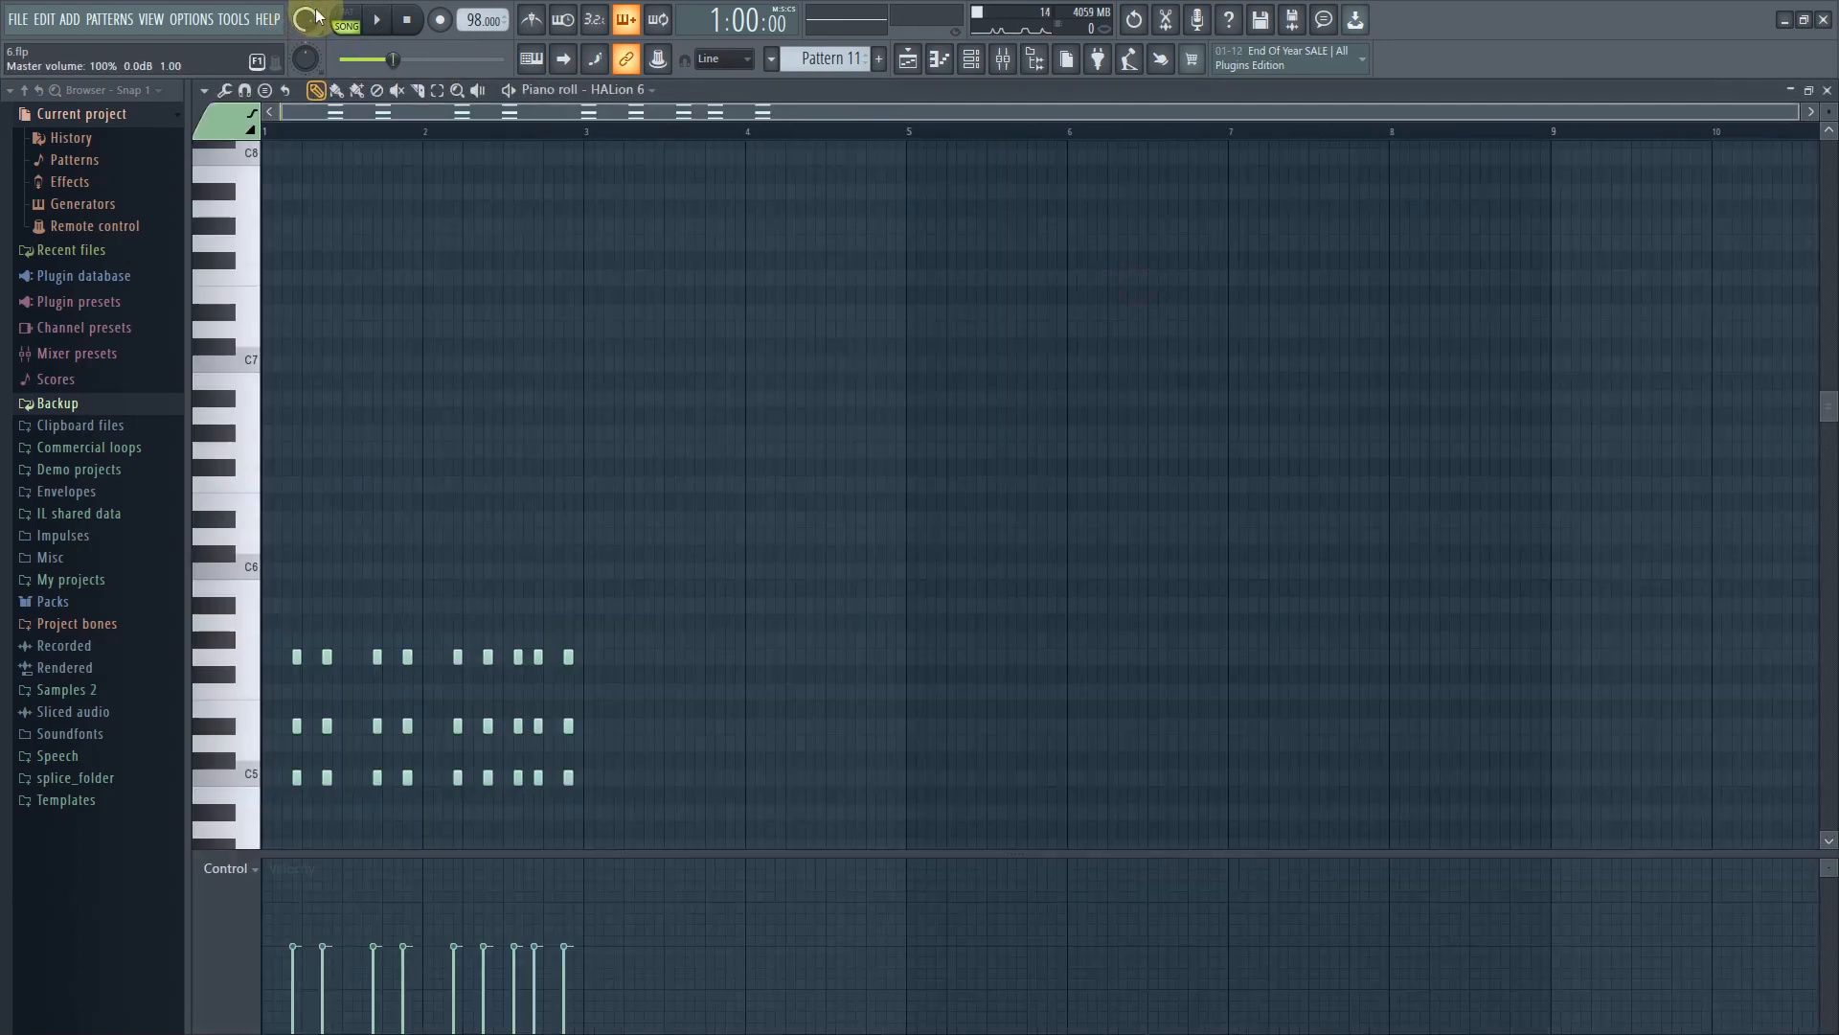
left_click(366, 23)
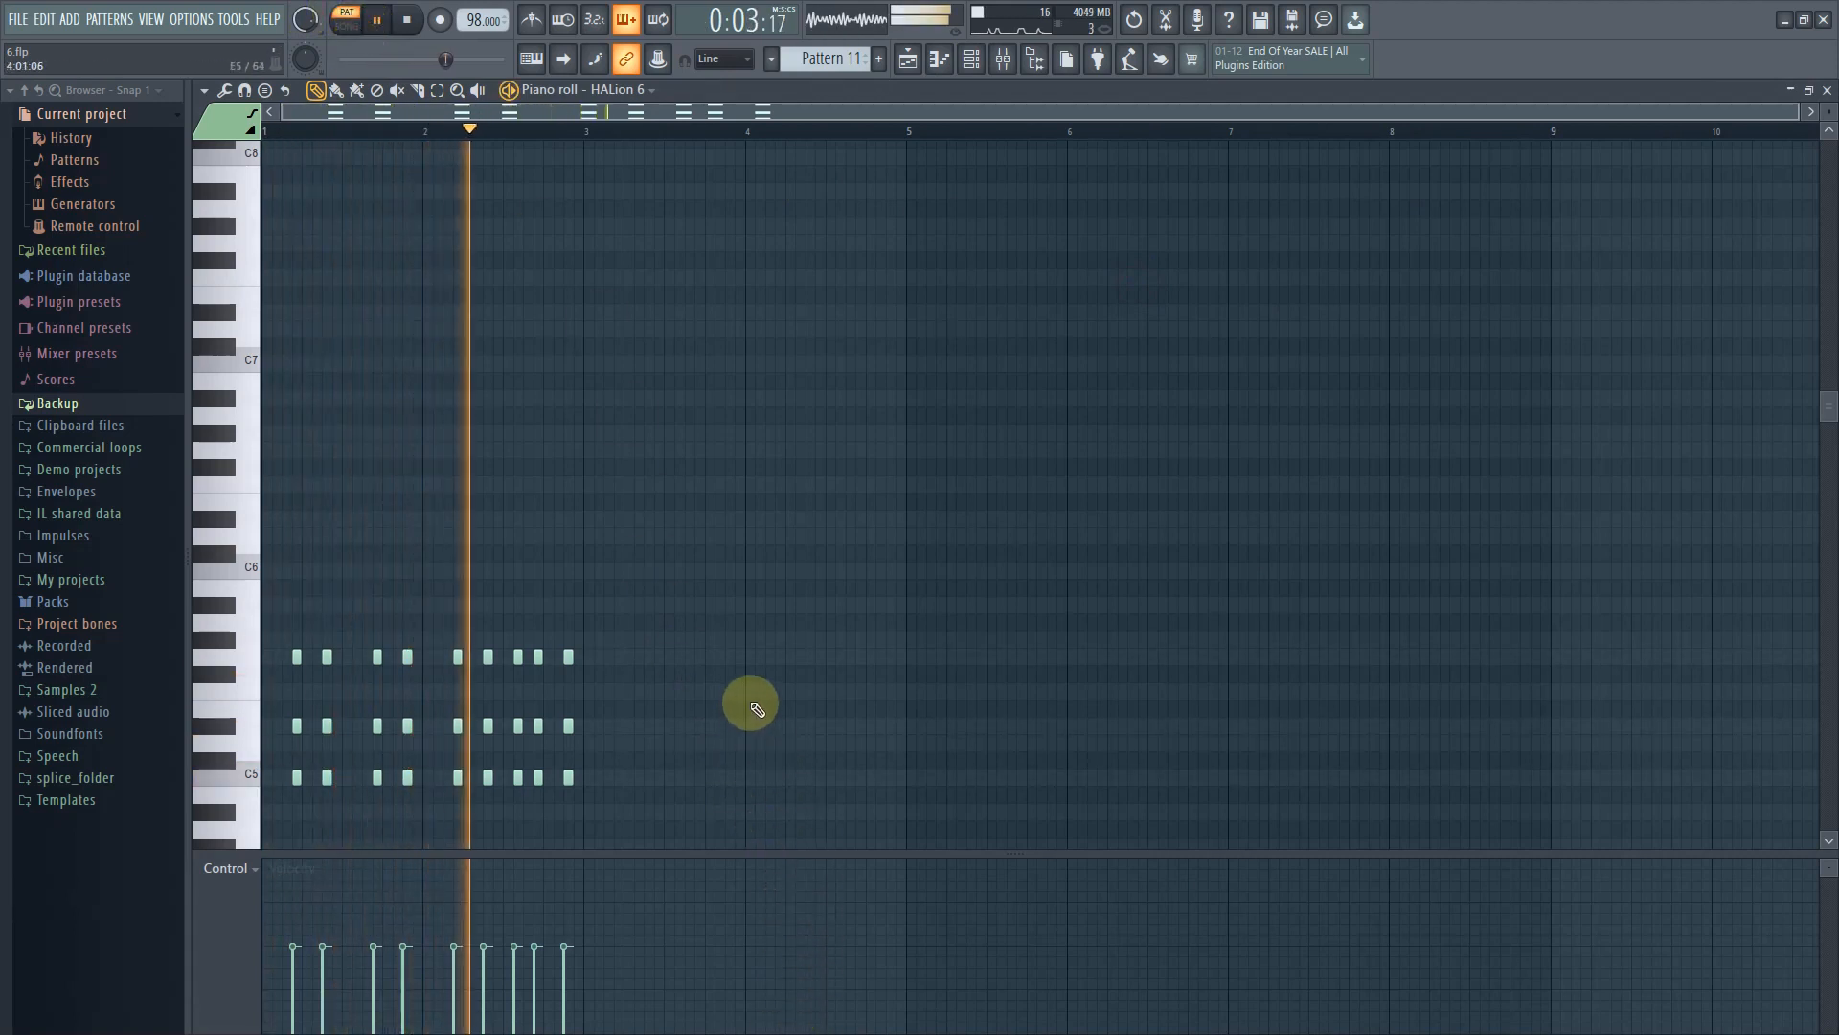
key("space")
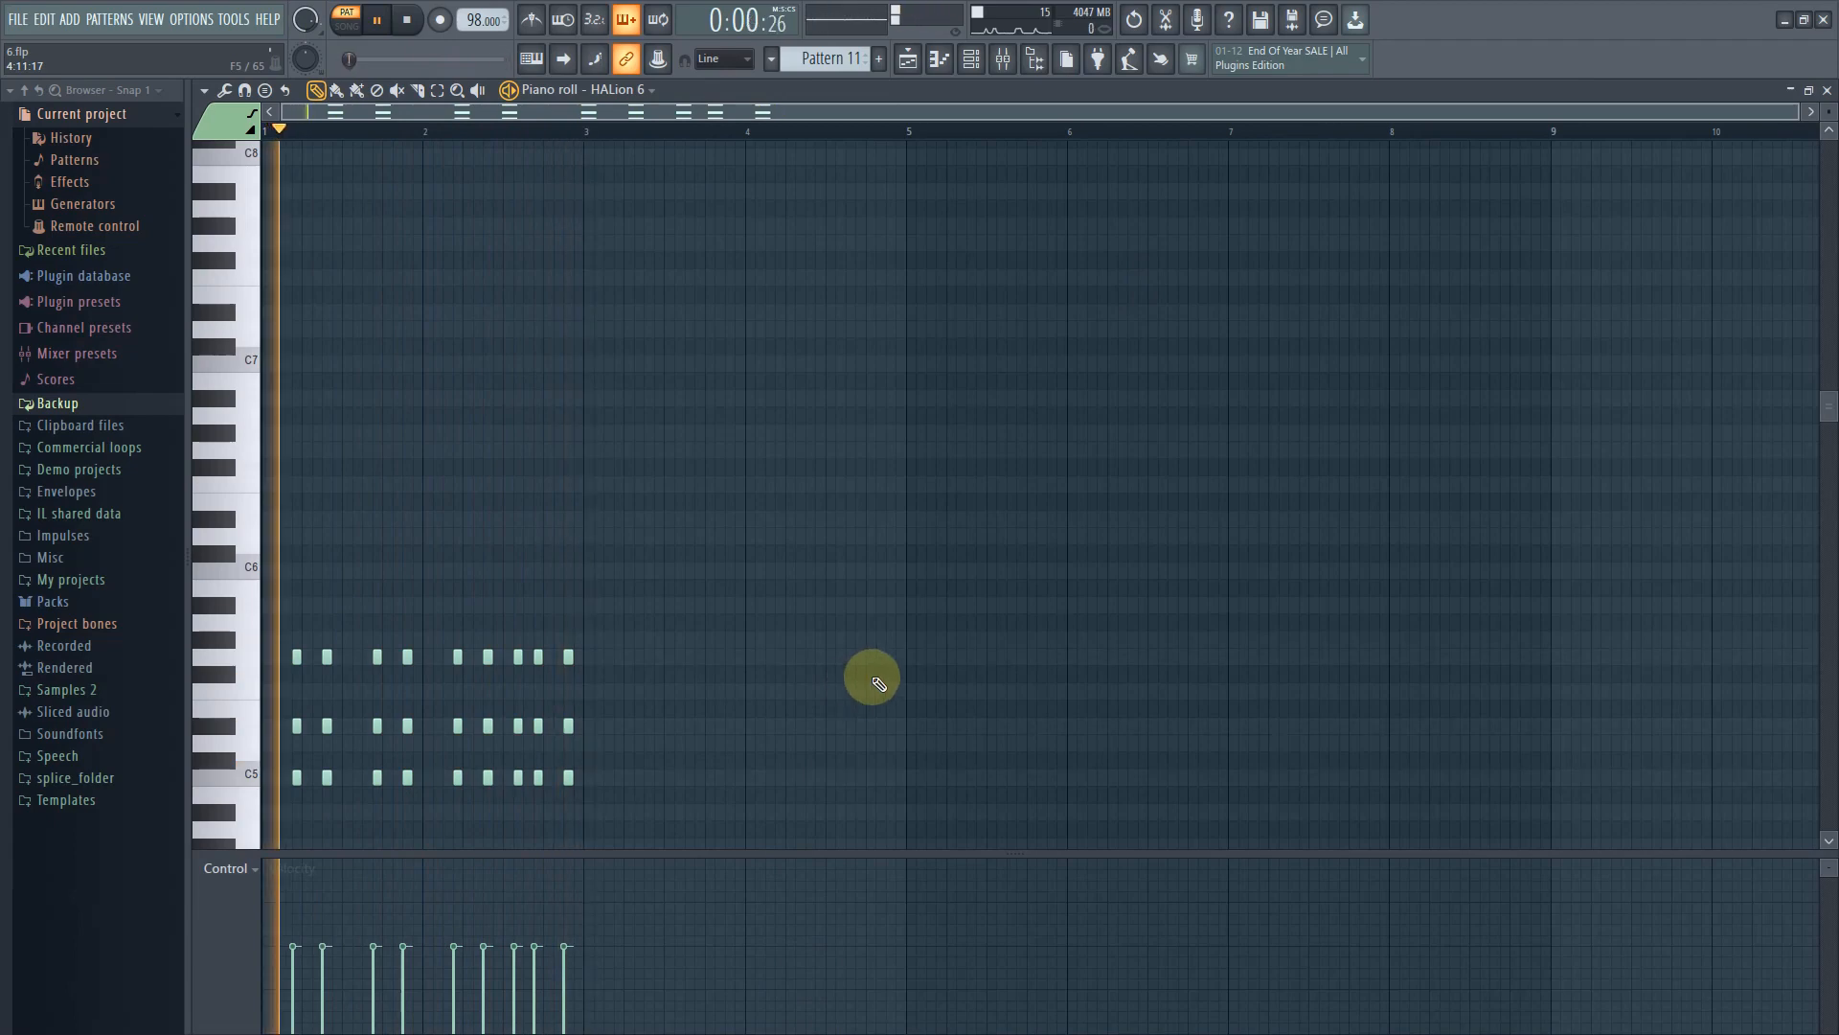
left_click(971, 65)
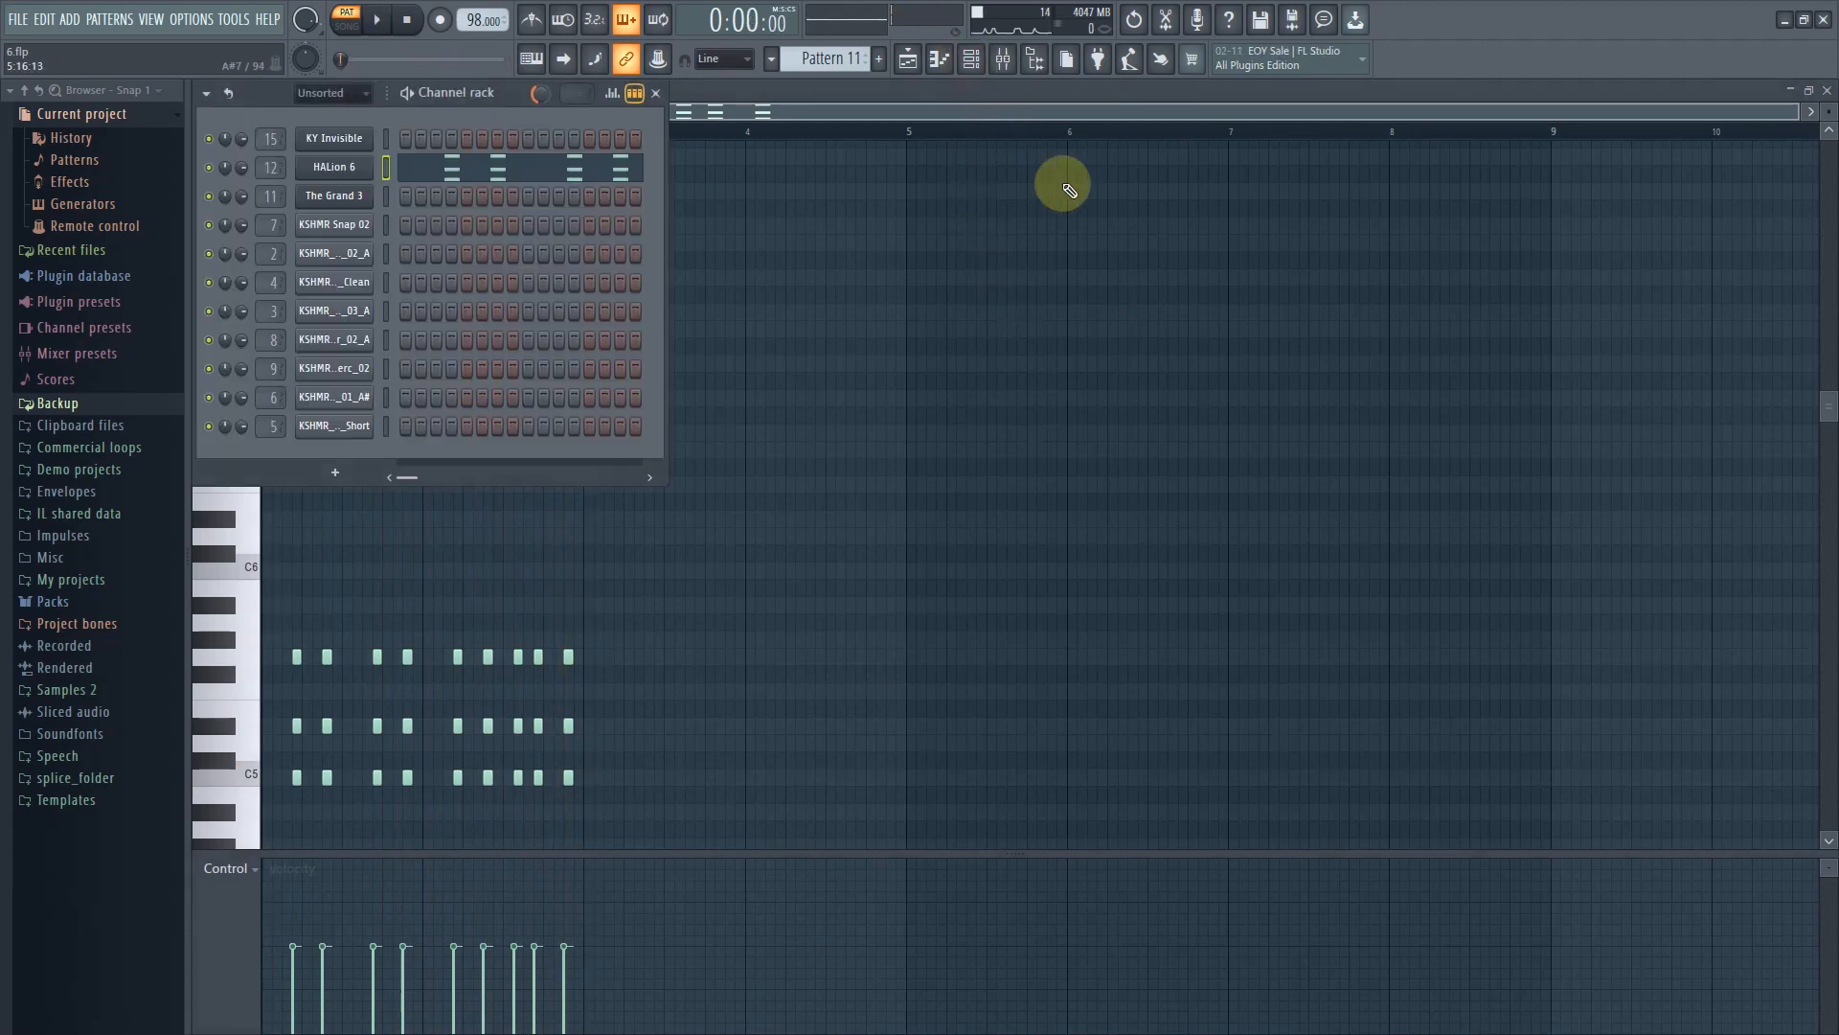
left_click(917, 63)
Unmute Track 7 and inspect the HALion 6 instrument for its Pattern 15, selecting the Sub Bass slot
left_click(1120, 335)
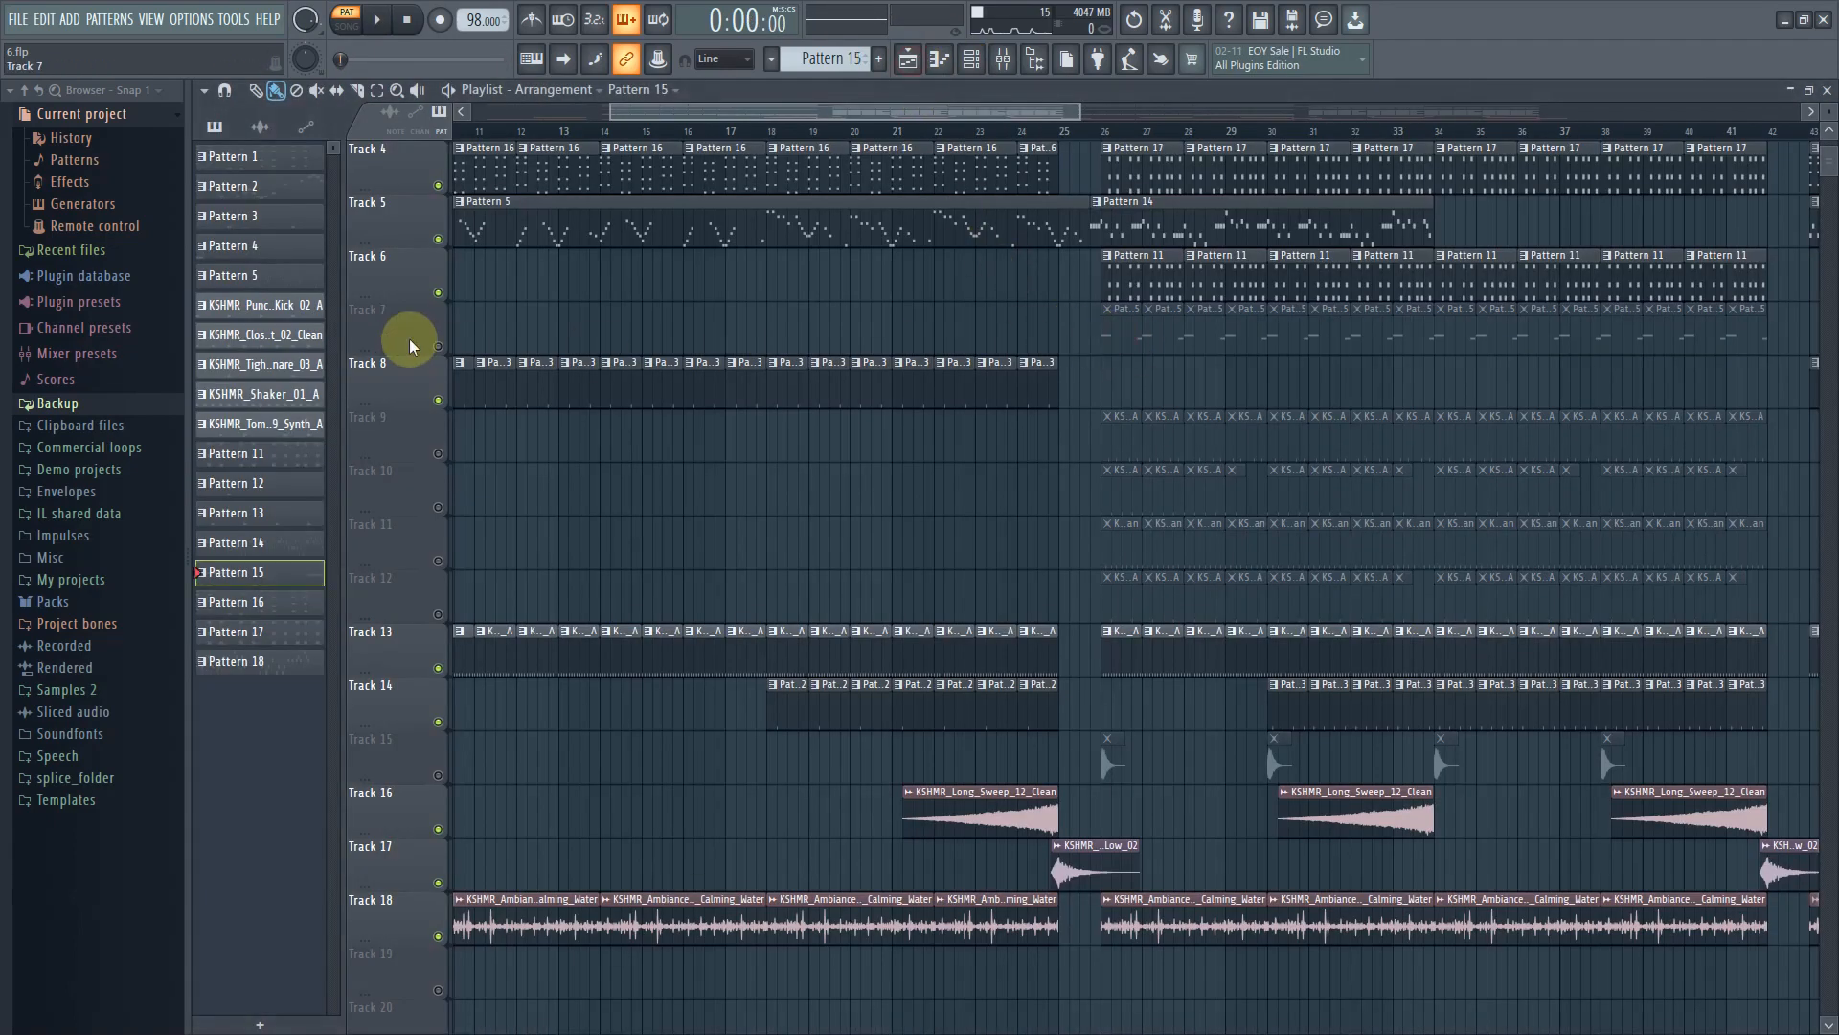
left_click(438, 346)
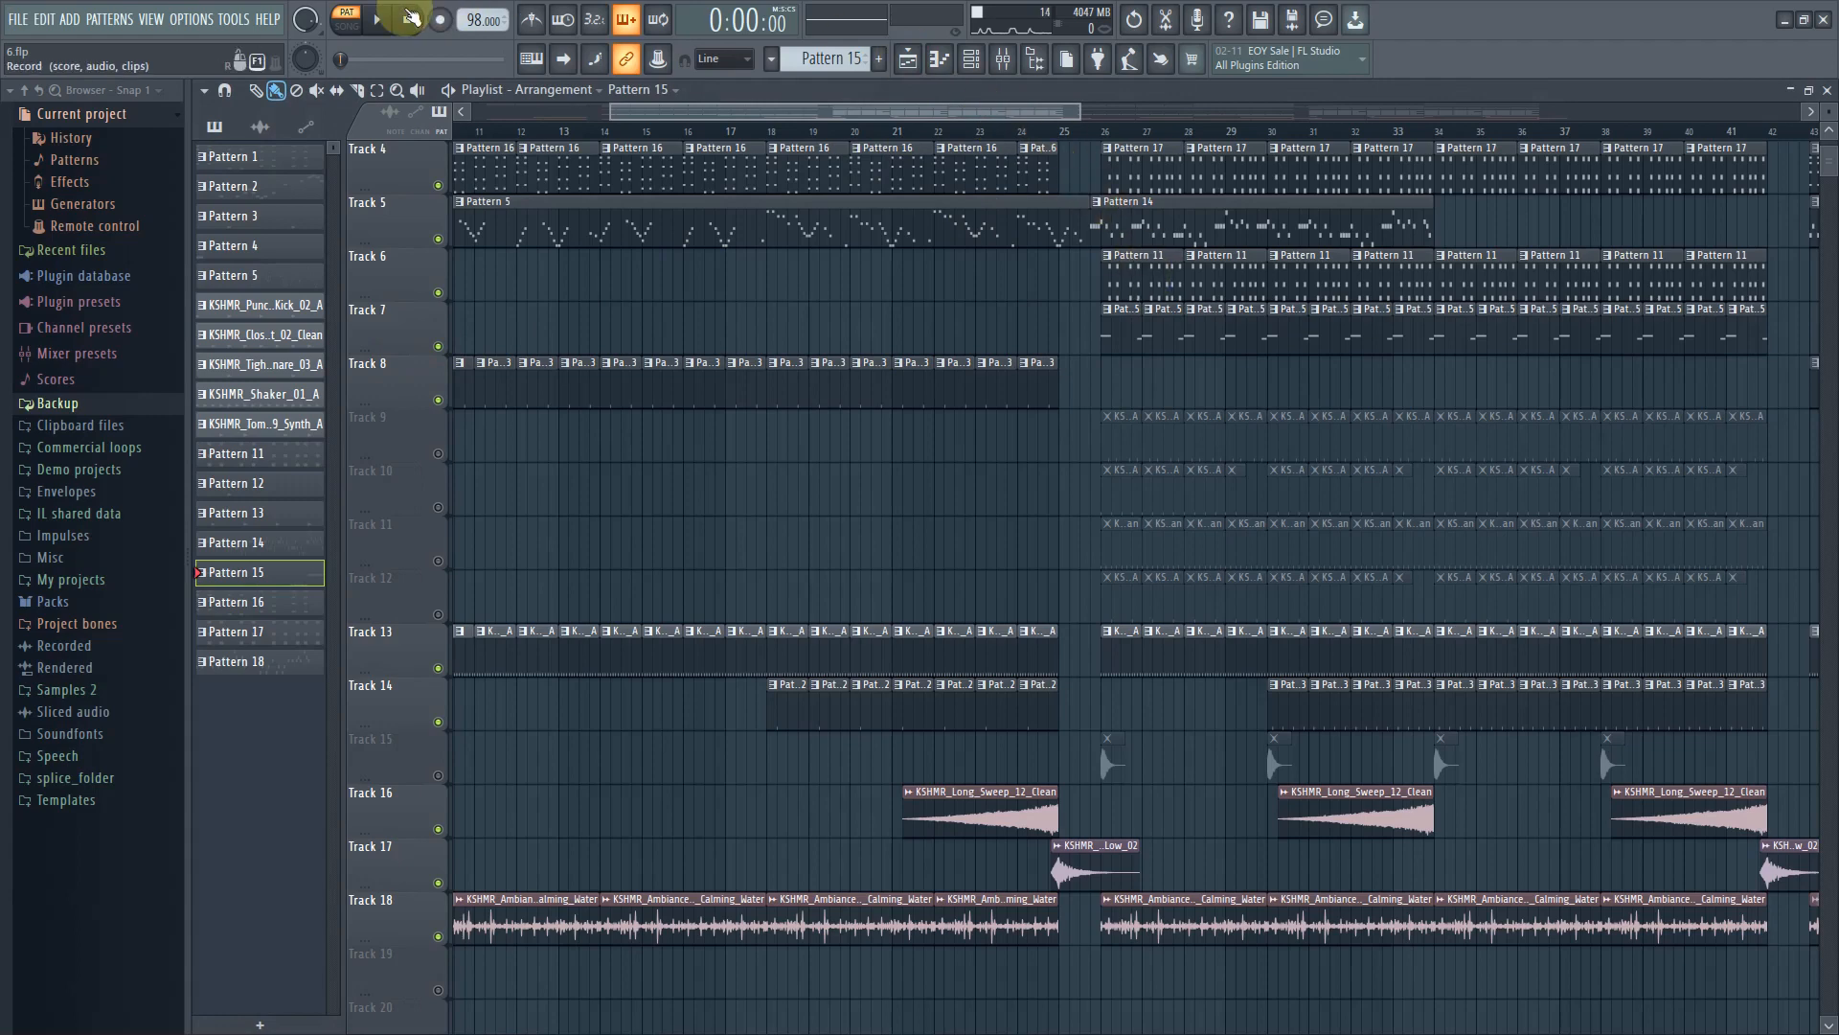
left_click(969, 63)
left_click(343, 177)
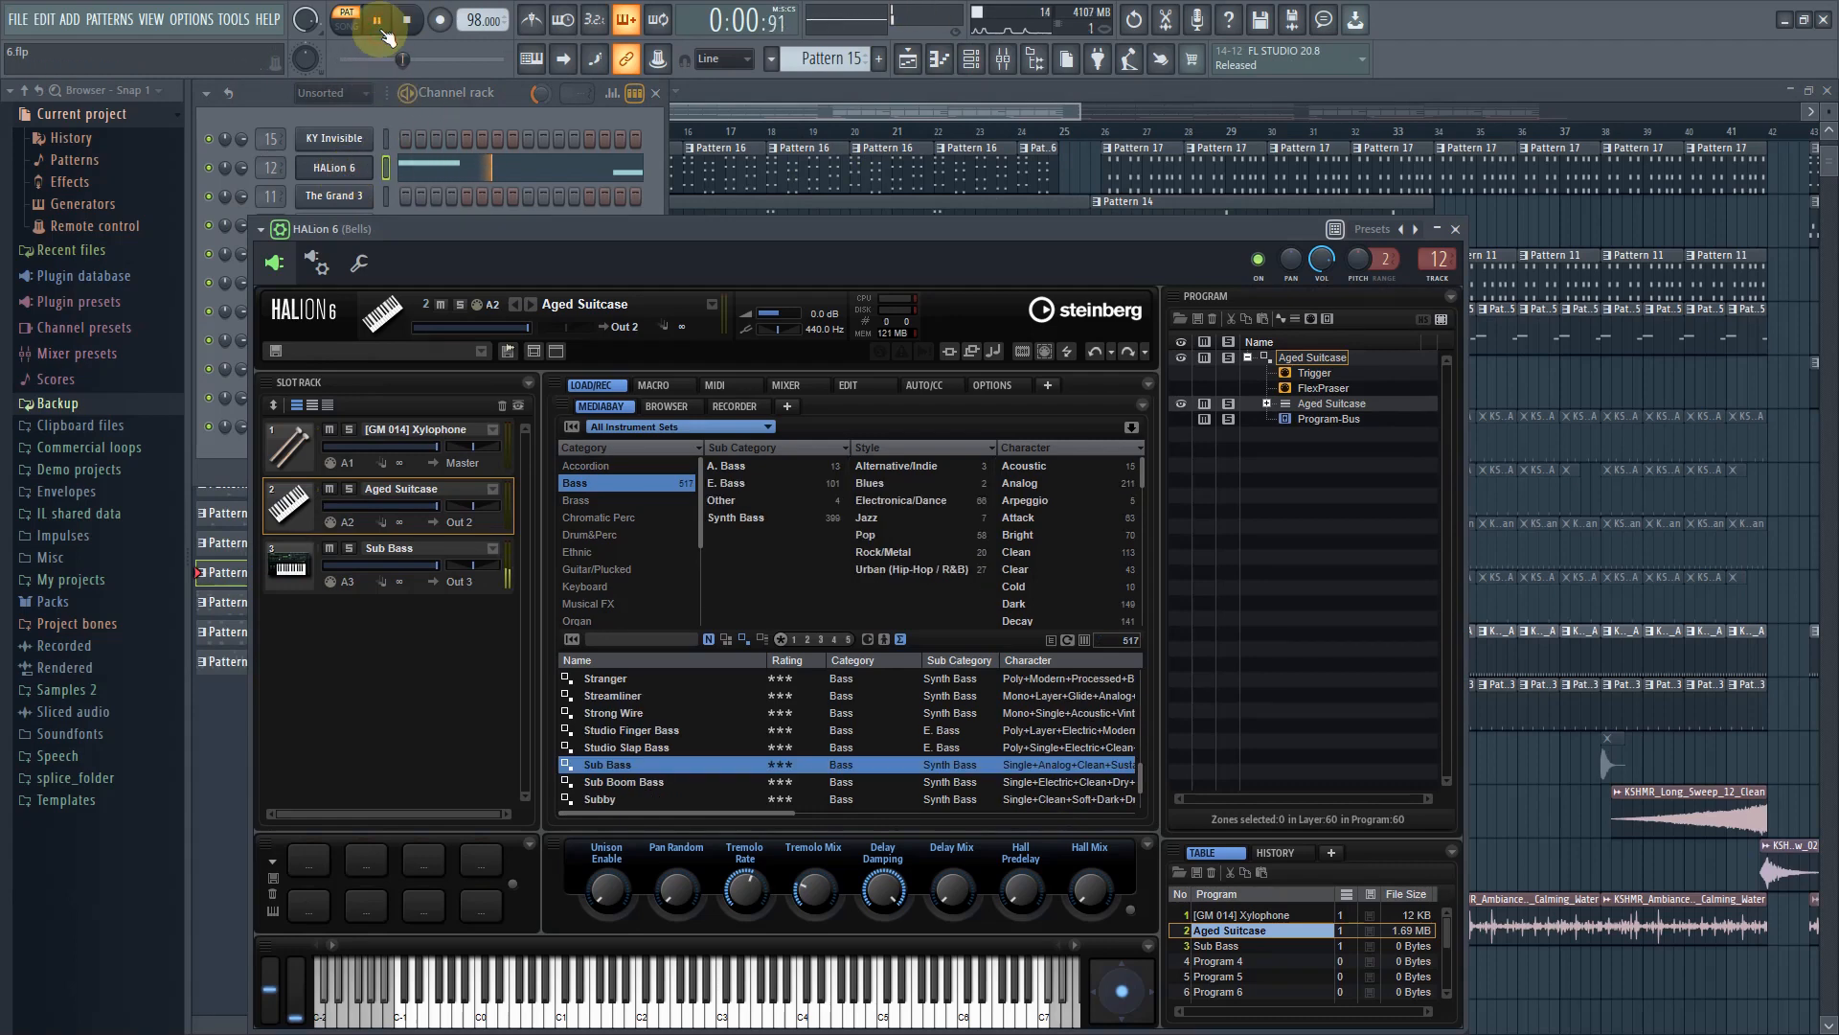
left_click(428, 552)
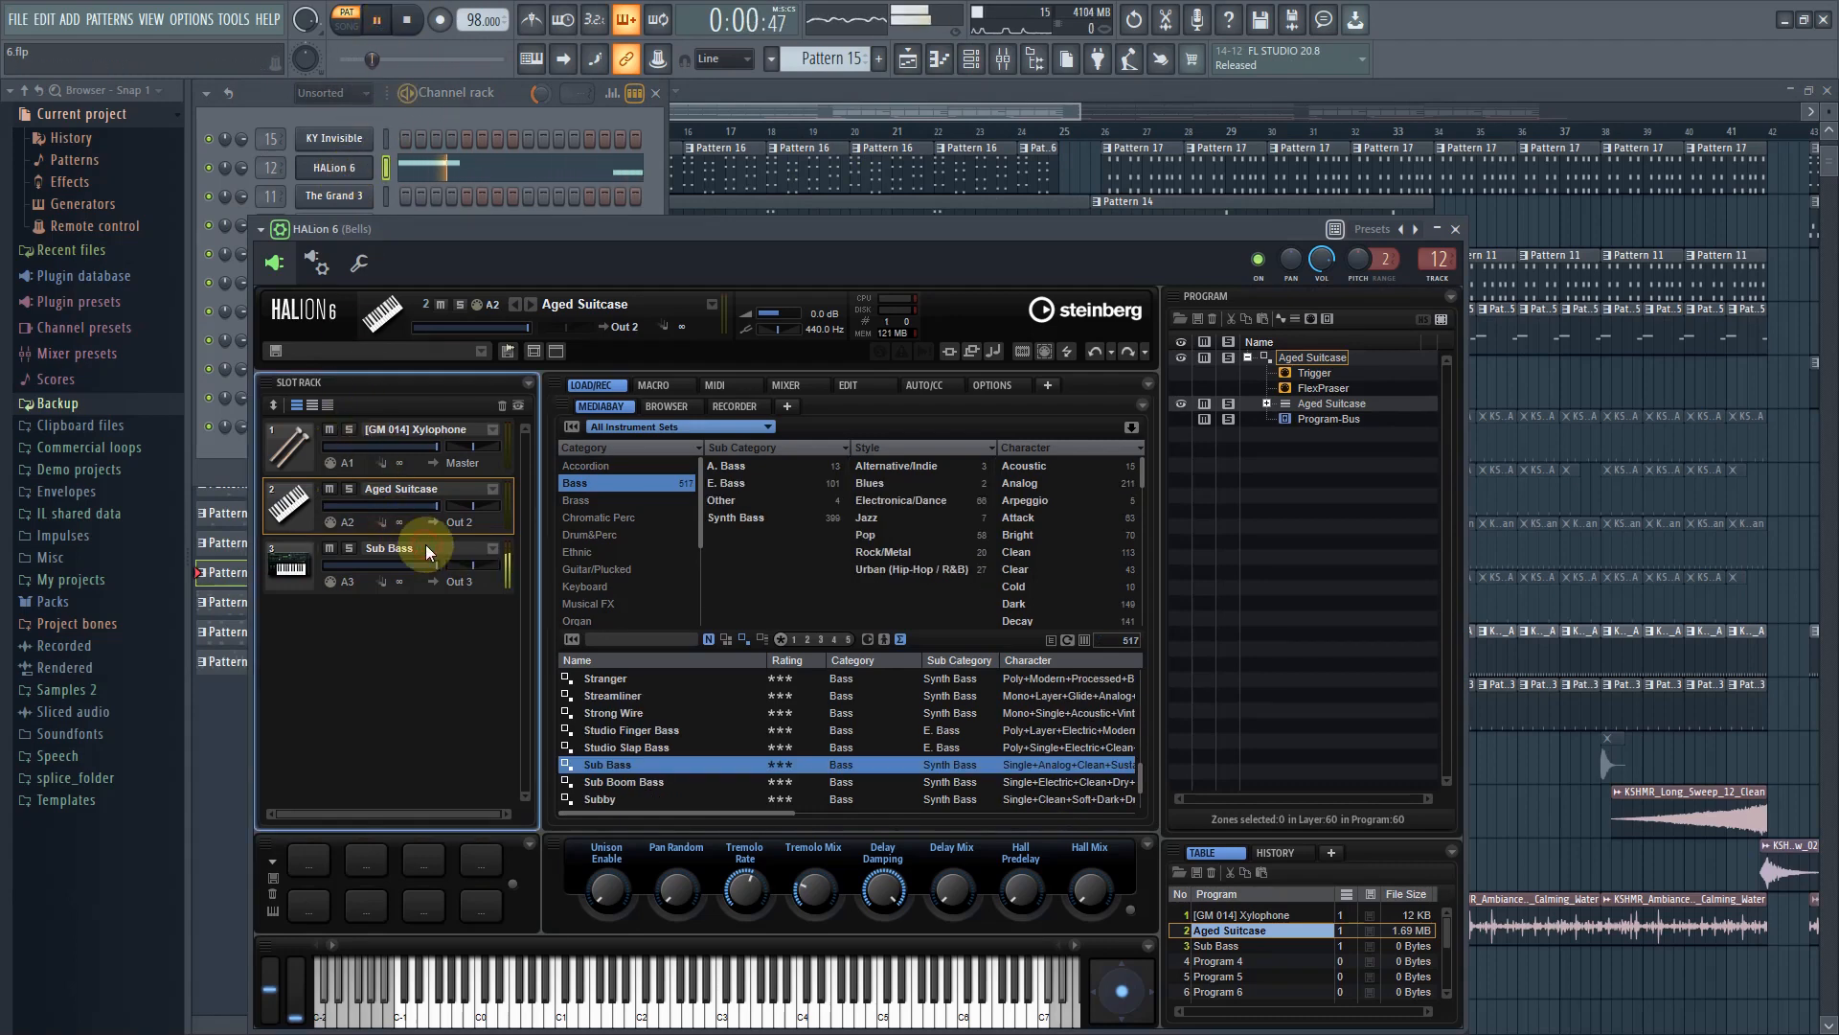
left_click(849, 107)
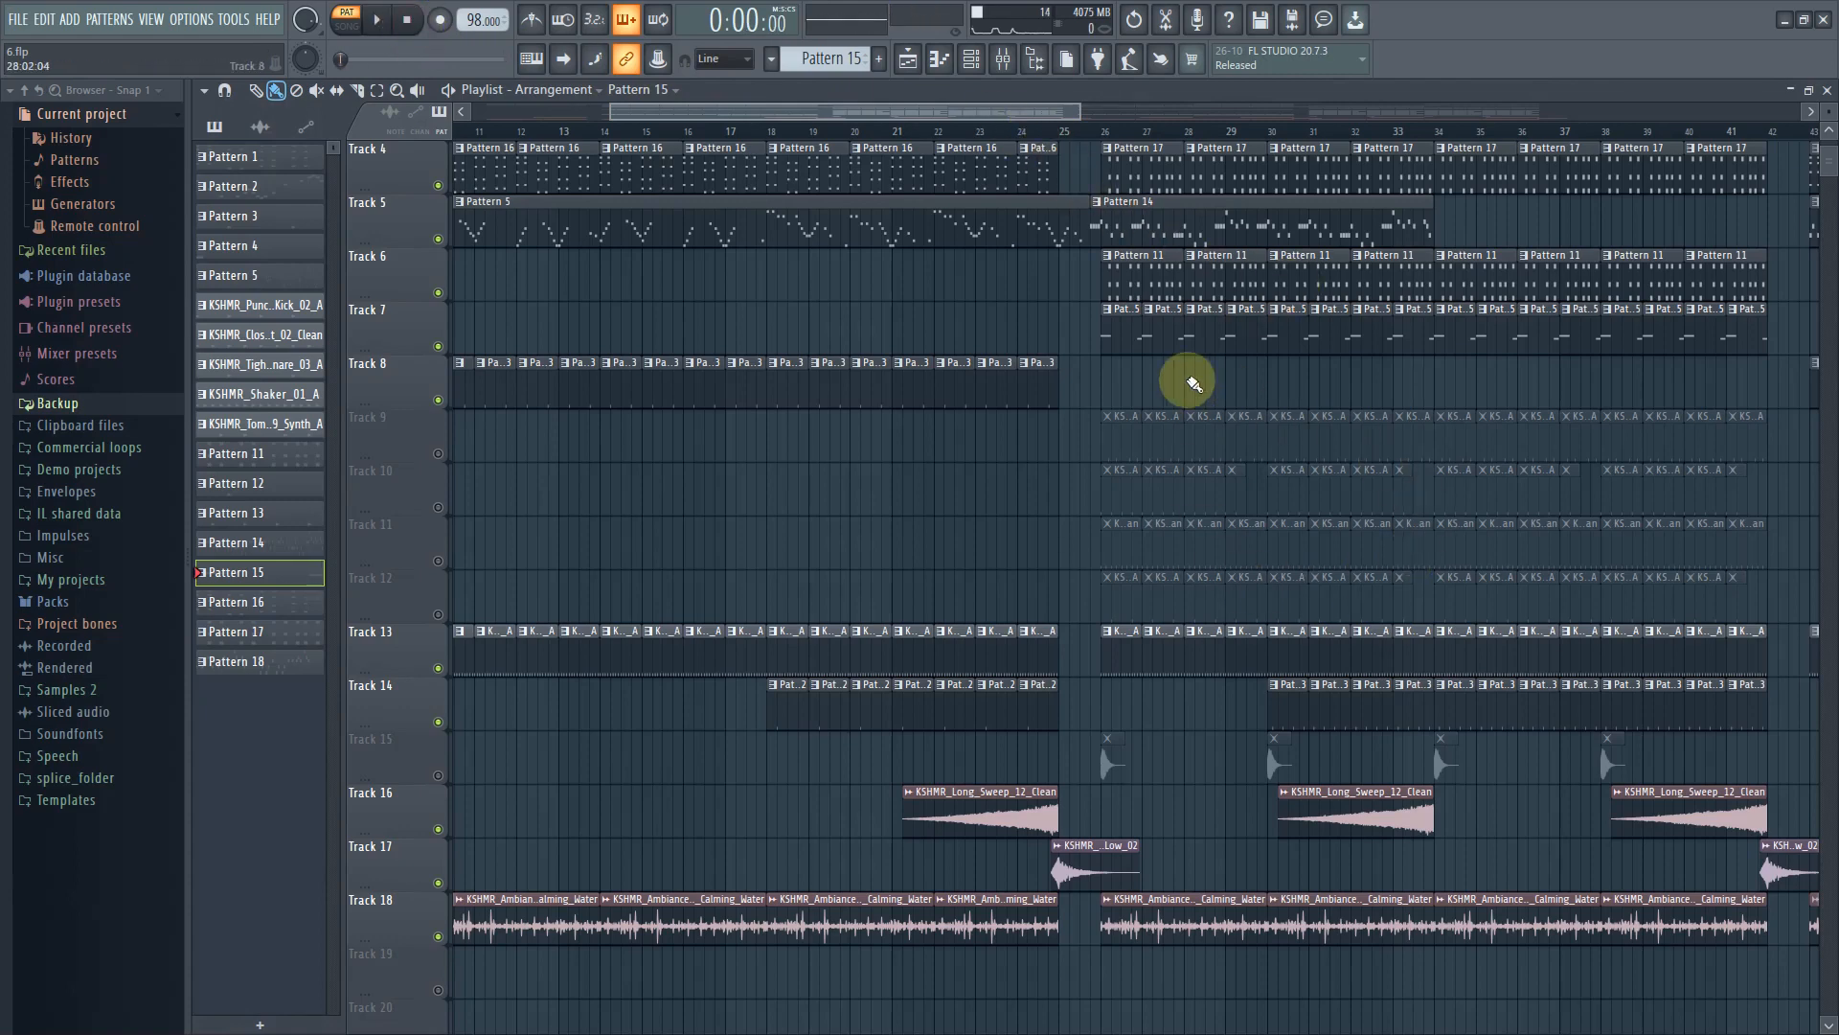
Unmute Track 9 and open its KSHMR_Mid_Perc_02 sampler channel, then close the channel rack
left_click(1120, 446)
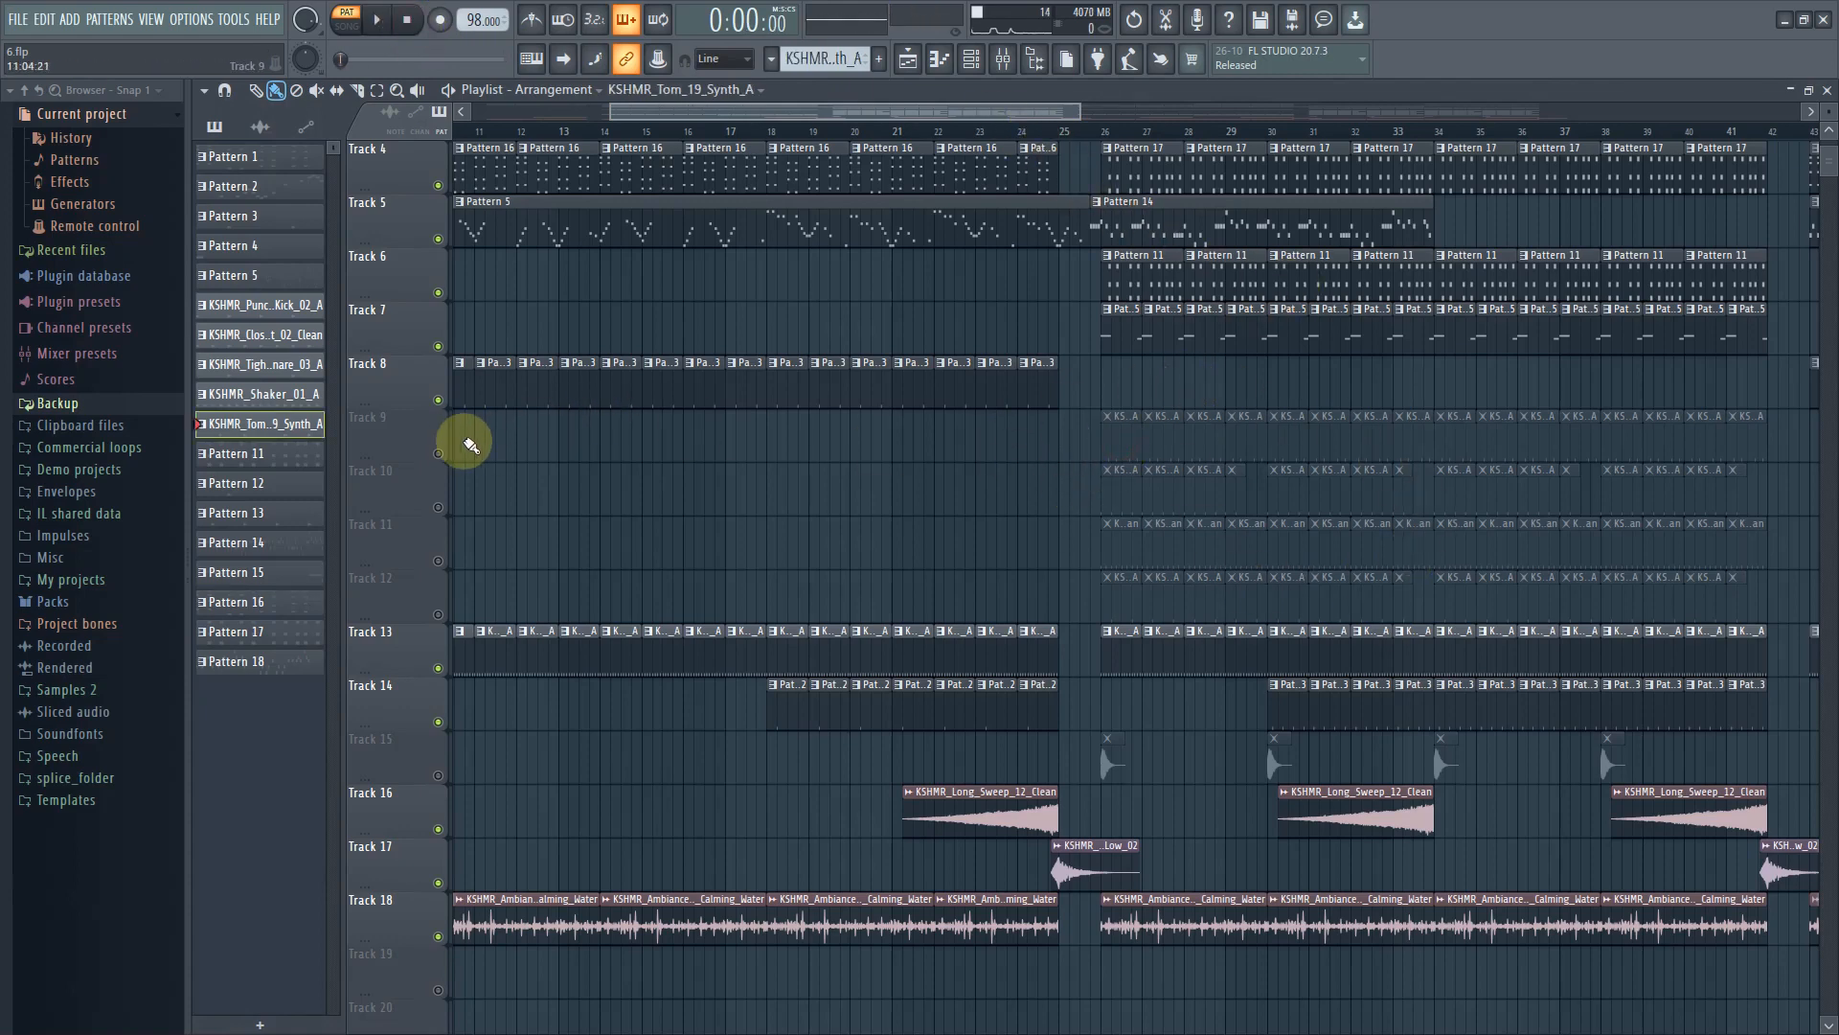
left_click(442, 452)
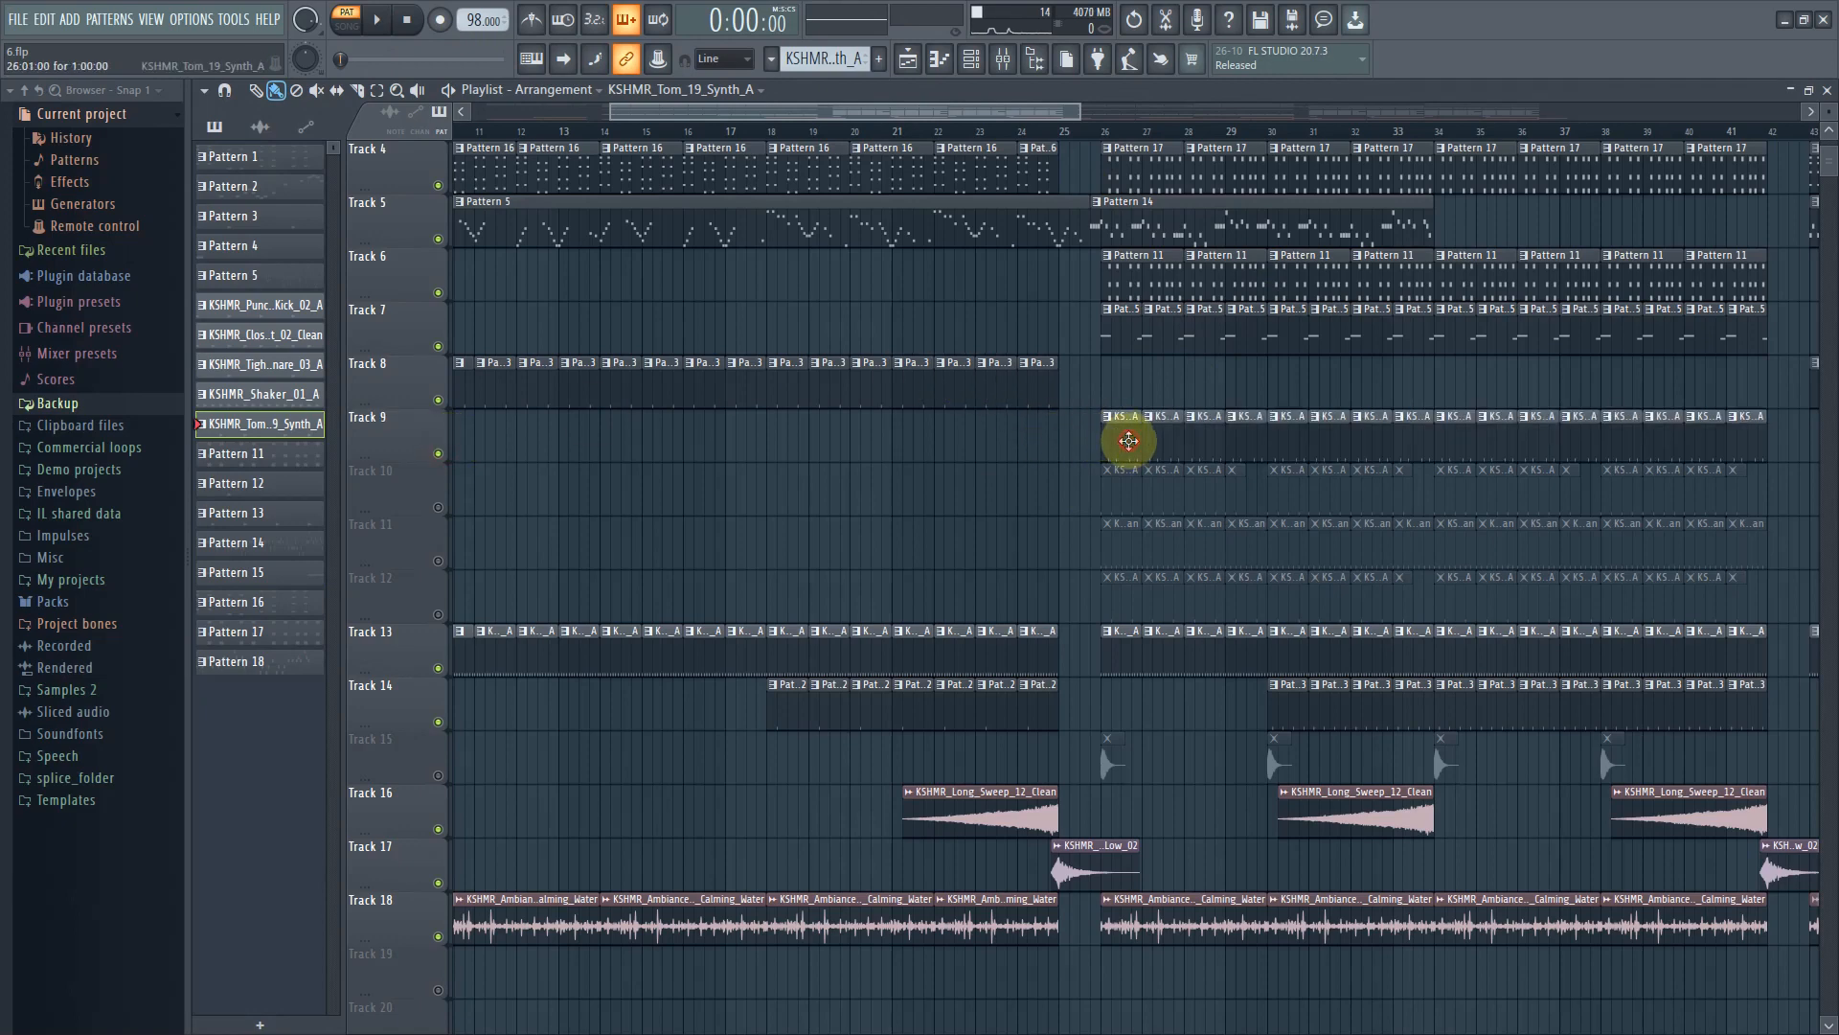
left_click(971, 62)
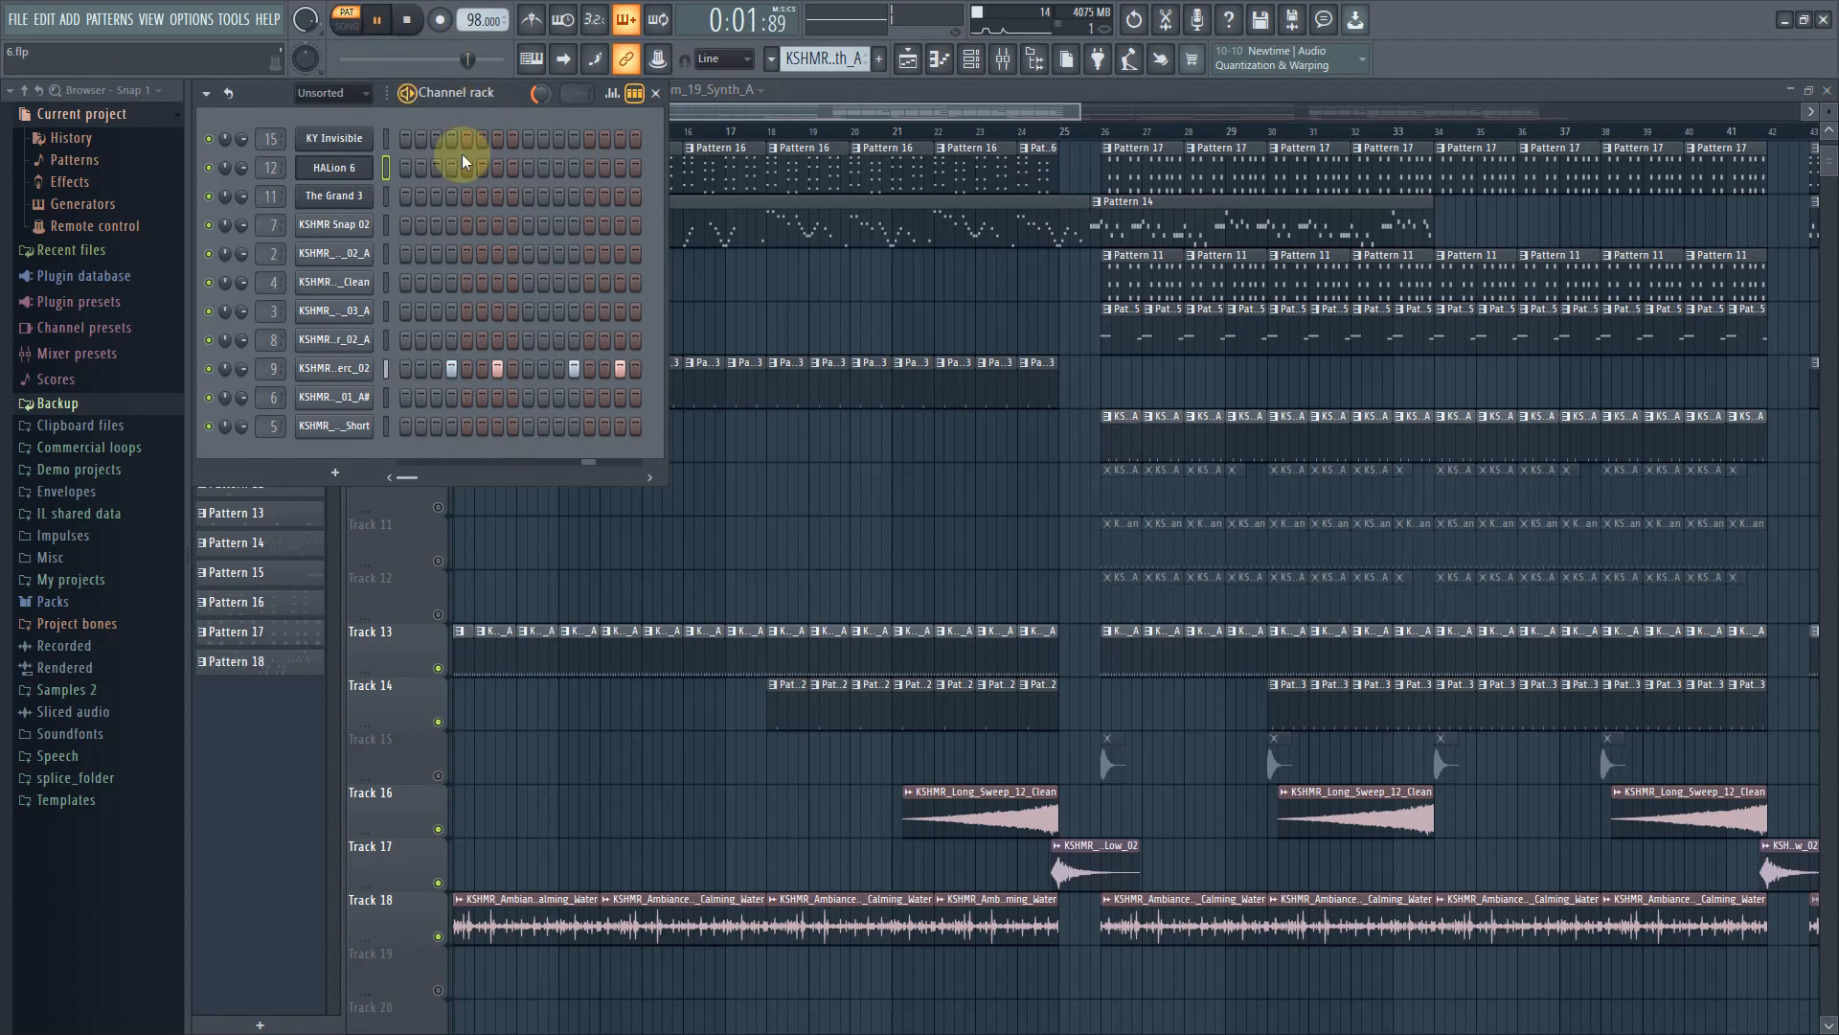
left_click(349, 376)
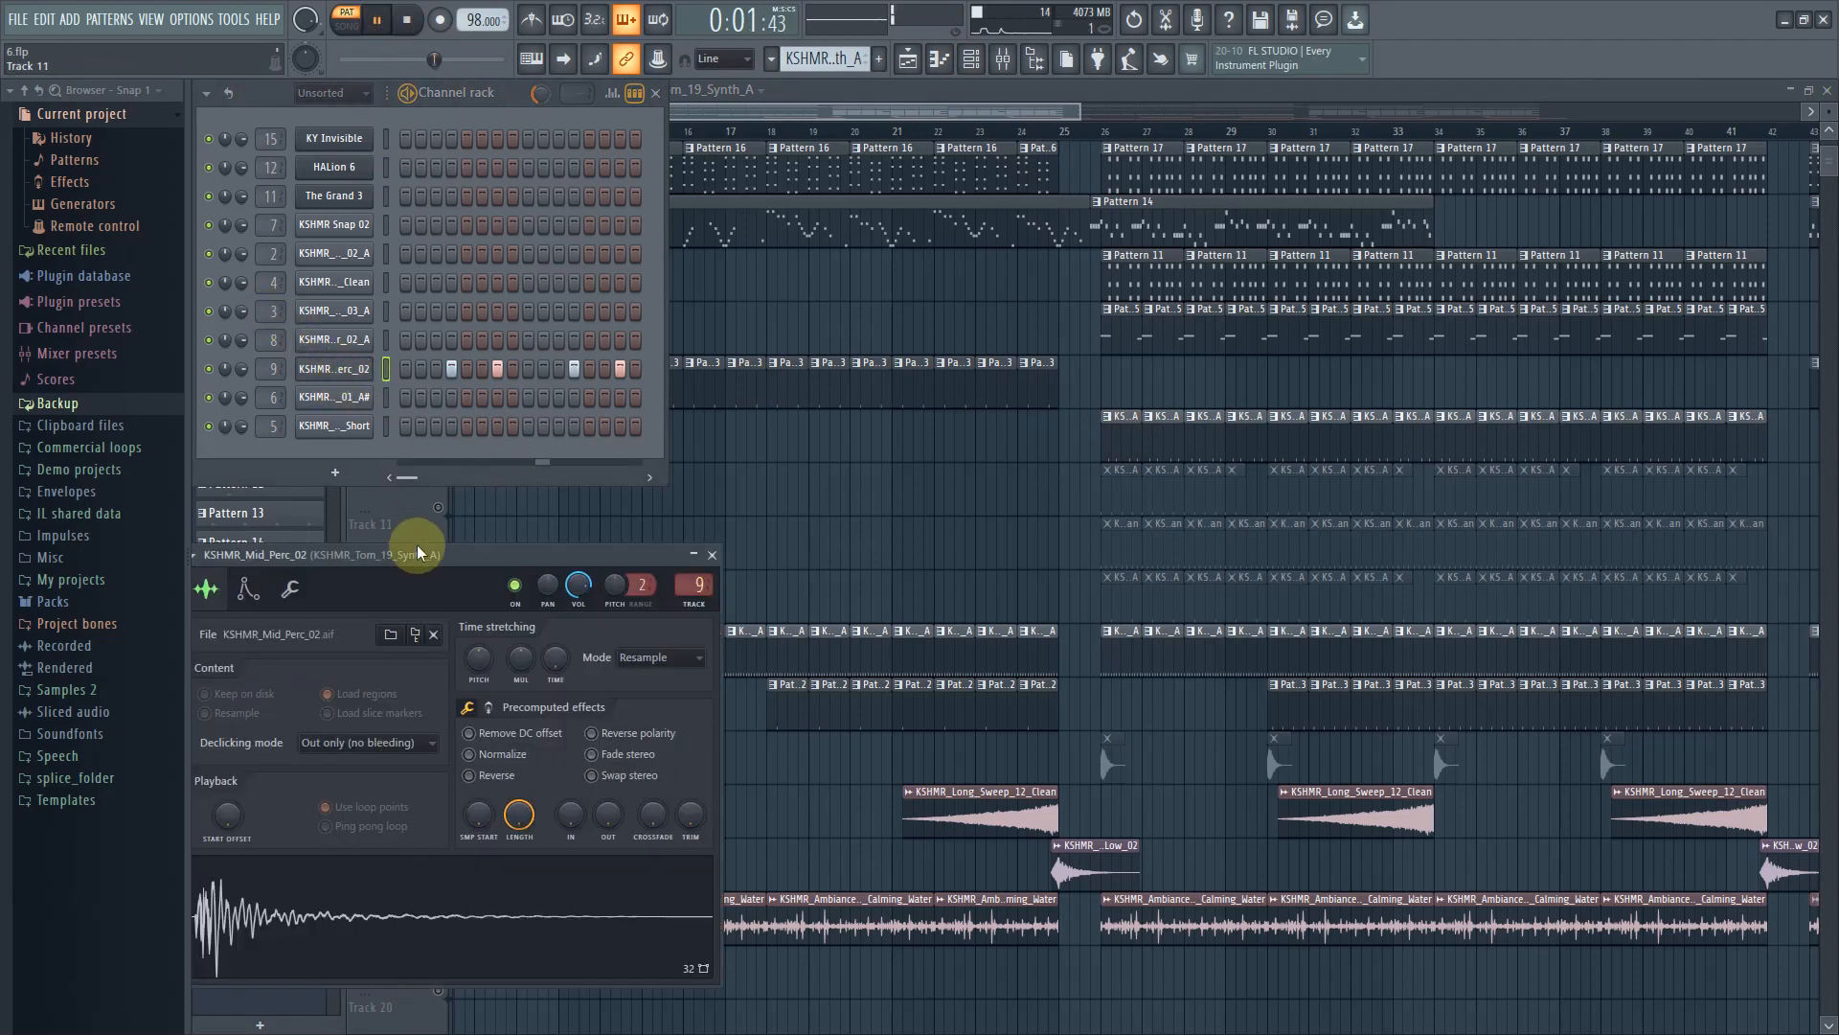
left_click_drag(419, 500, 1048, 594)
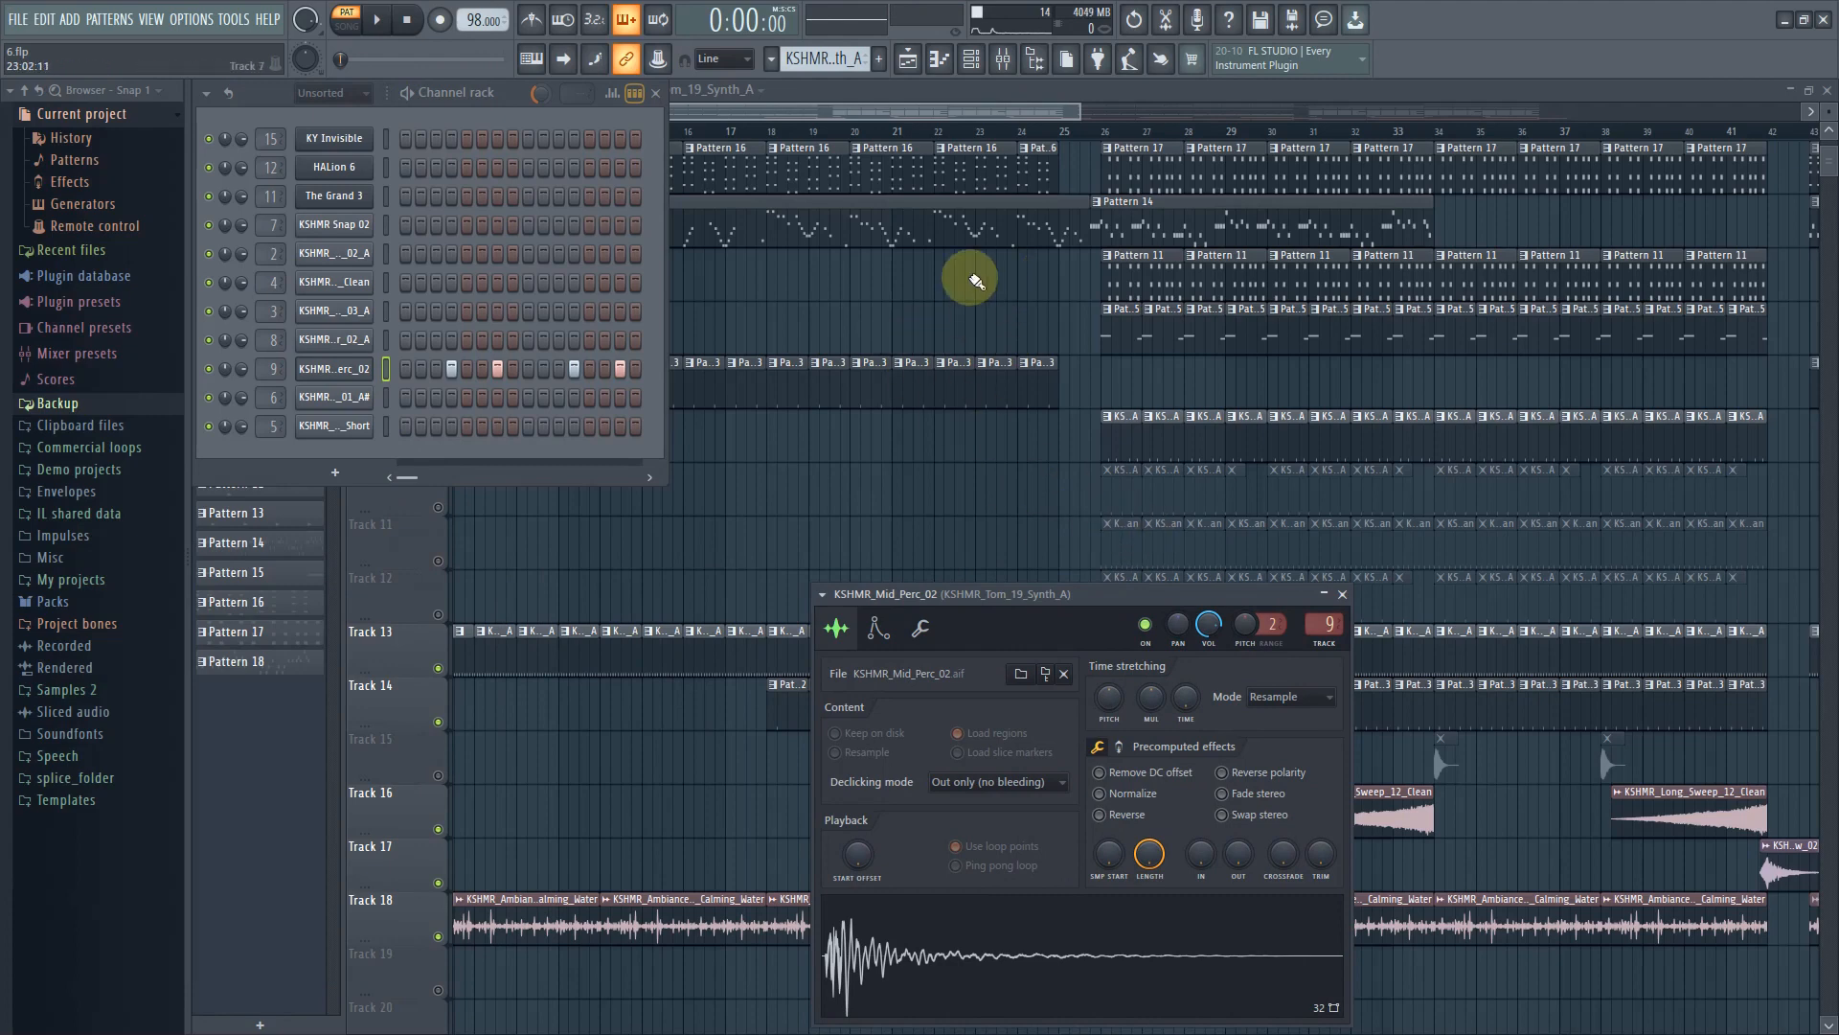
left_click(955, 105)
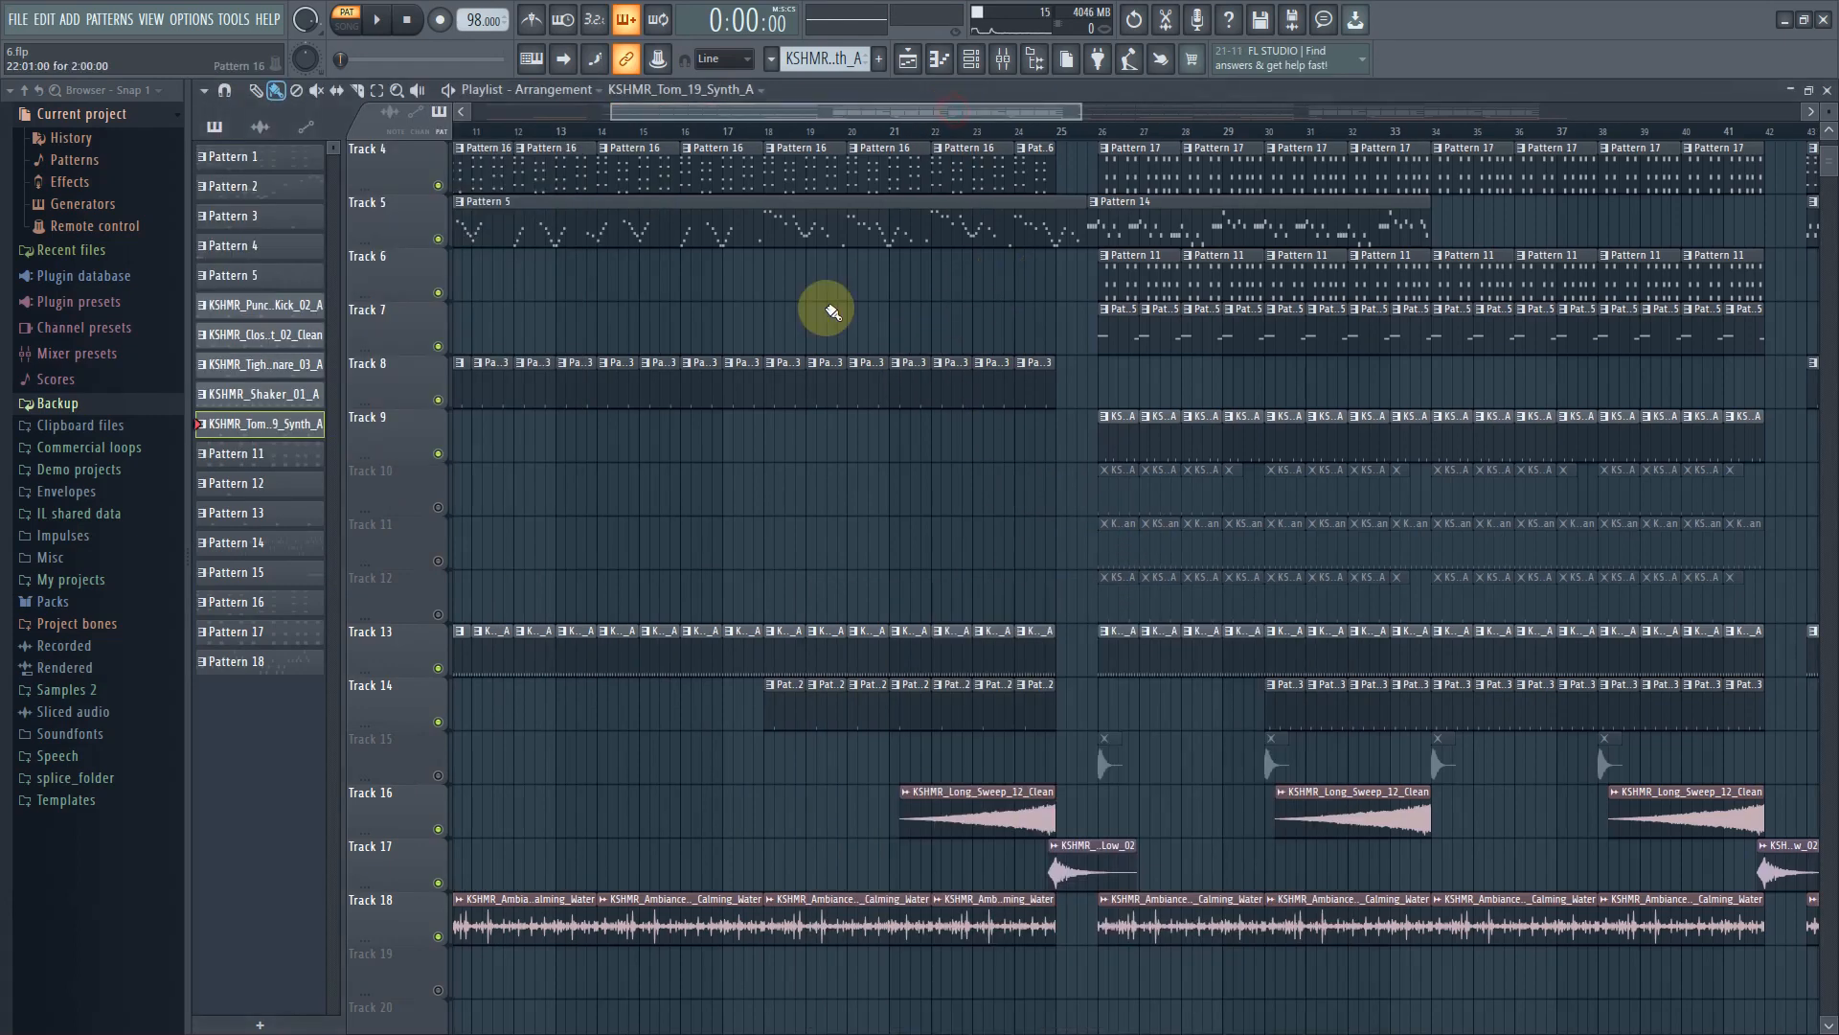
Unmute Track 10 and open the KSHMR_Punchy_Kick_02_A sampler channel during playback
left_click(438, 507)
left_click(1120, 505)
left_click(953, 93)
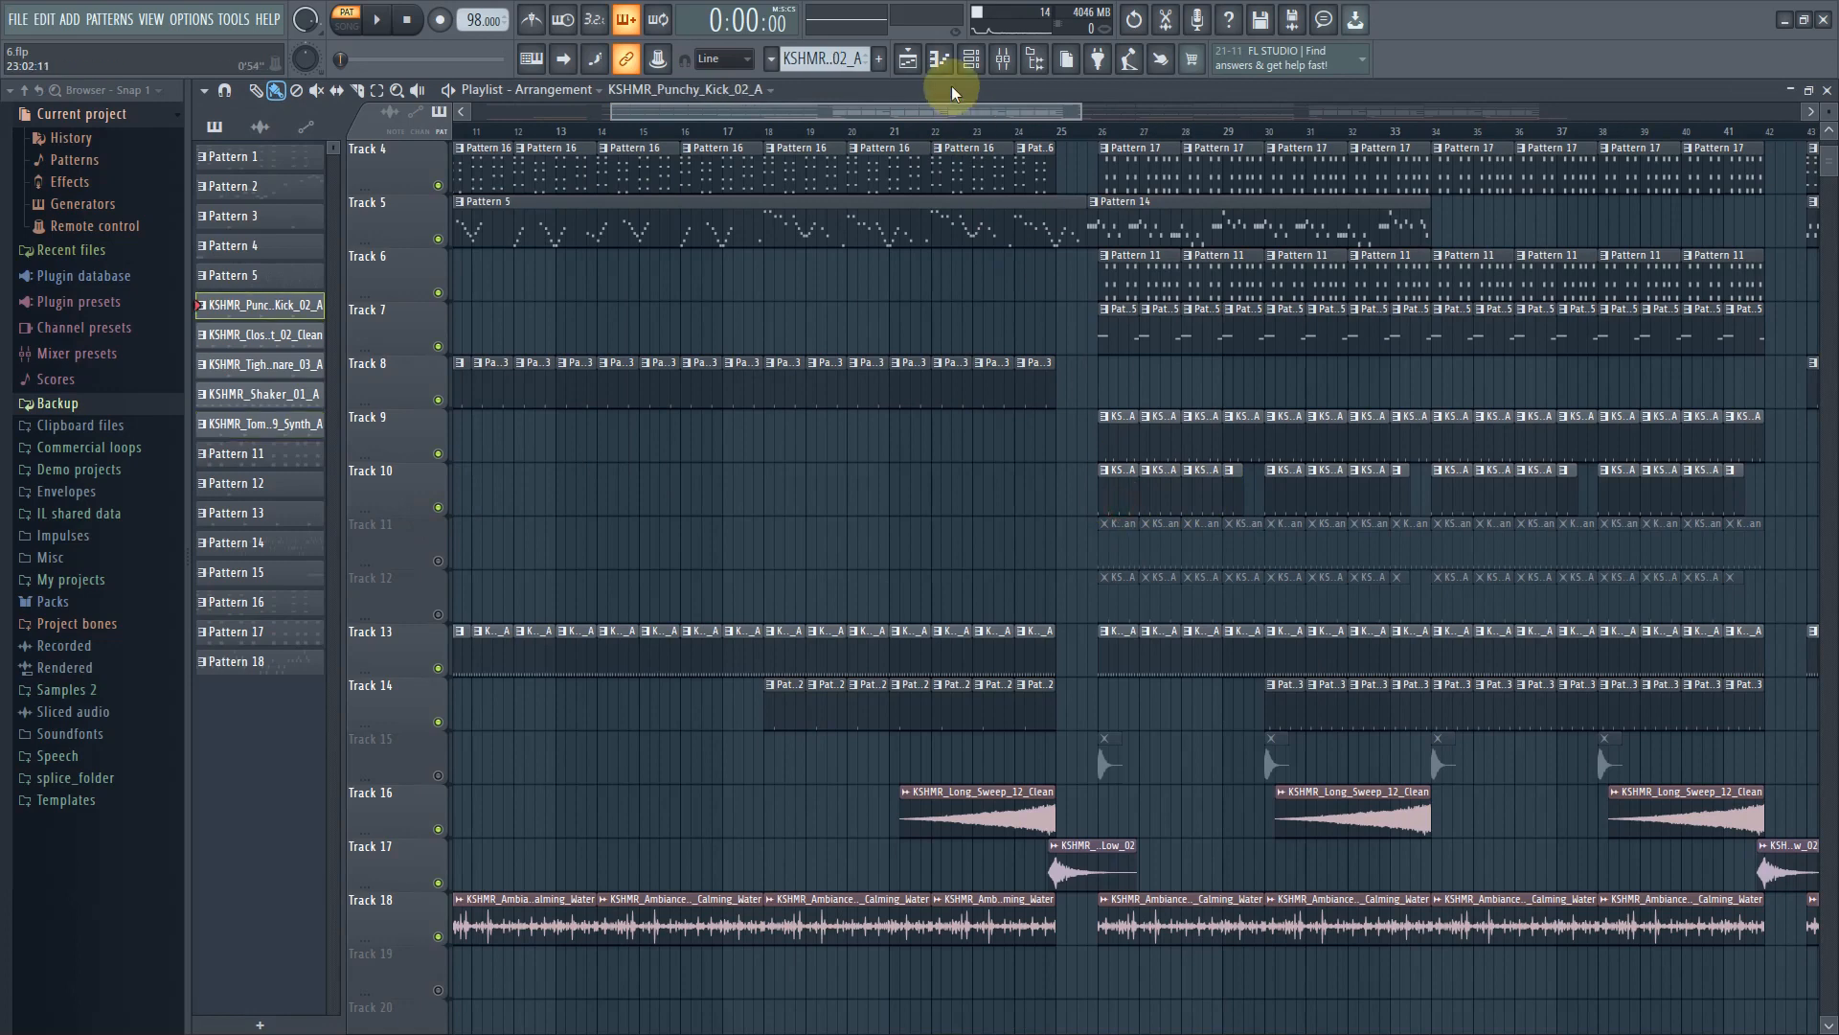
left_click(974, 60)
key("space")
left_click(321, 251)
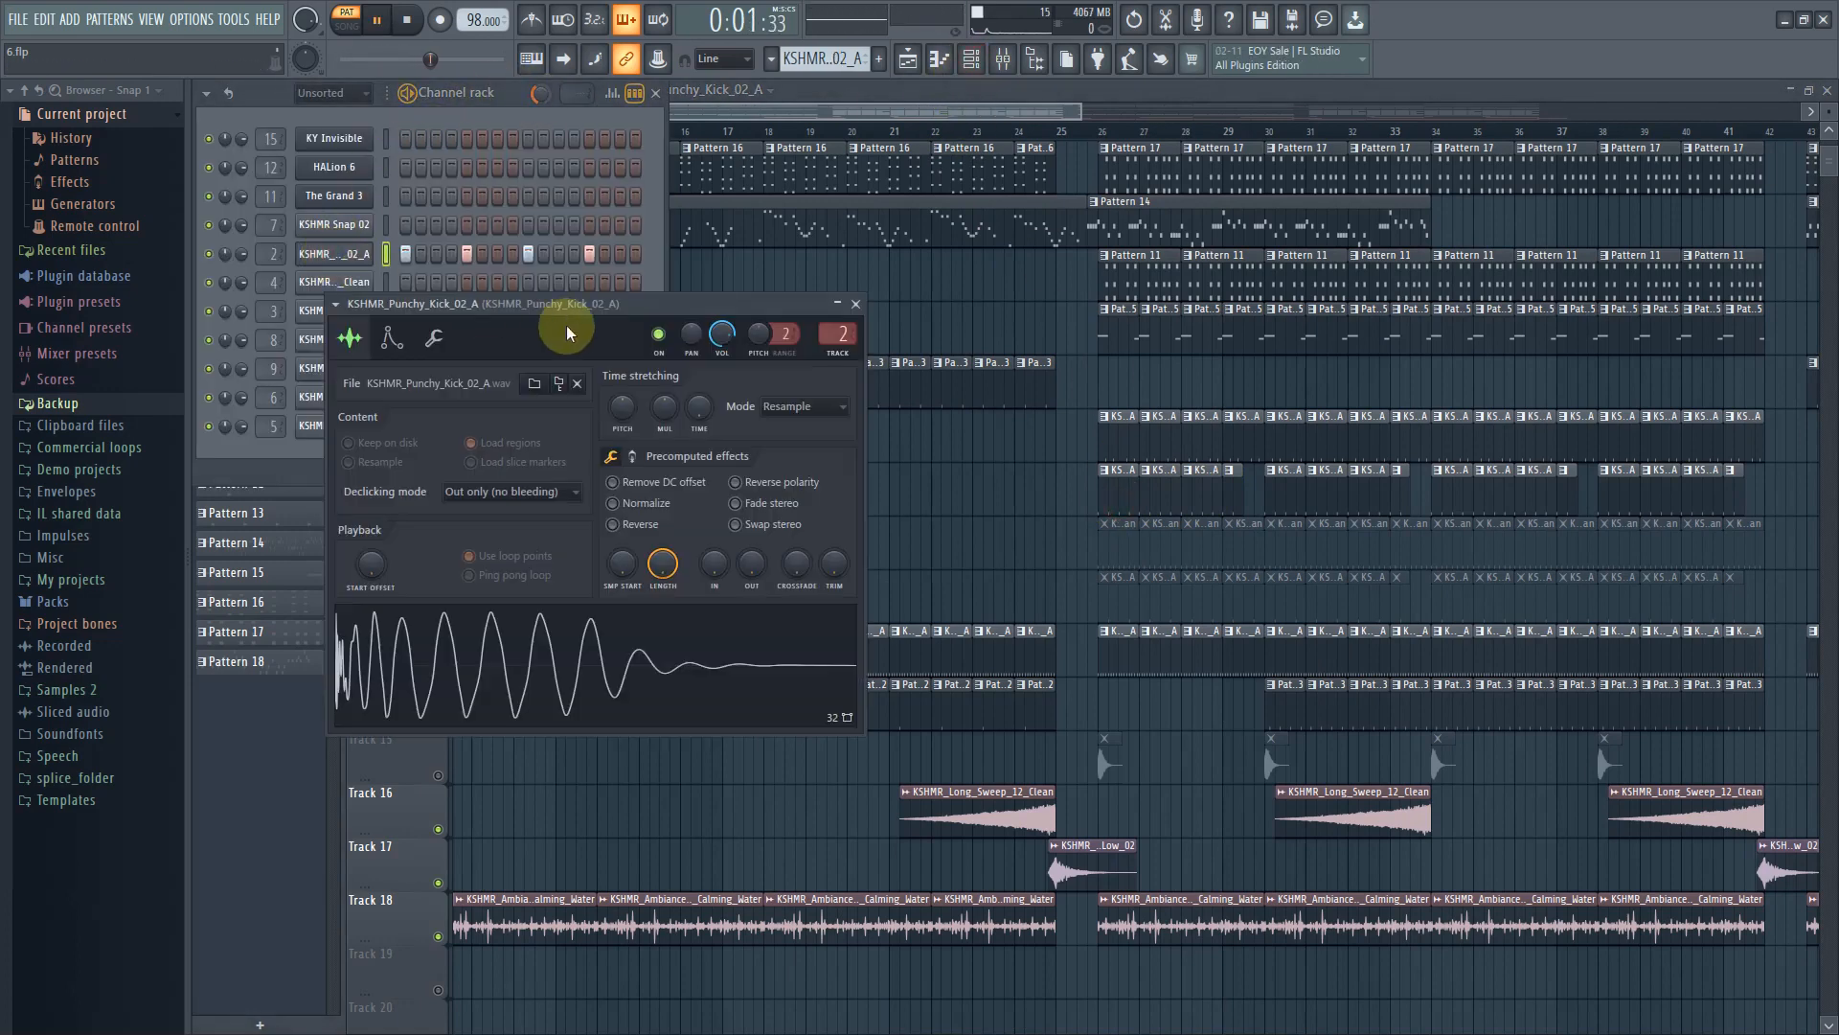
left_click_drag(569, 314, 1172, 657)
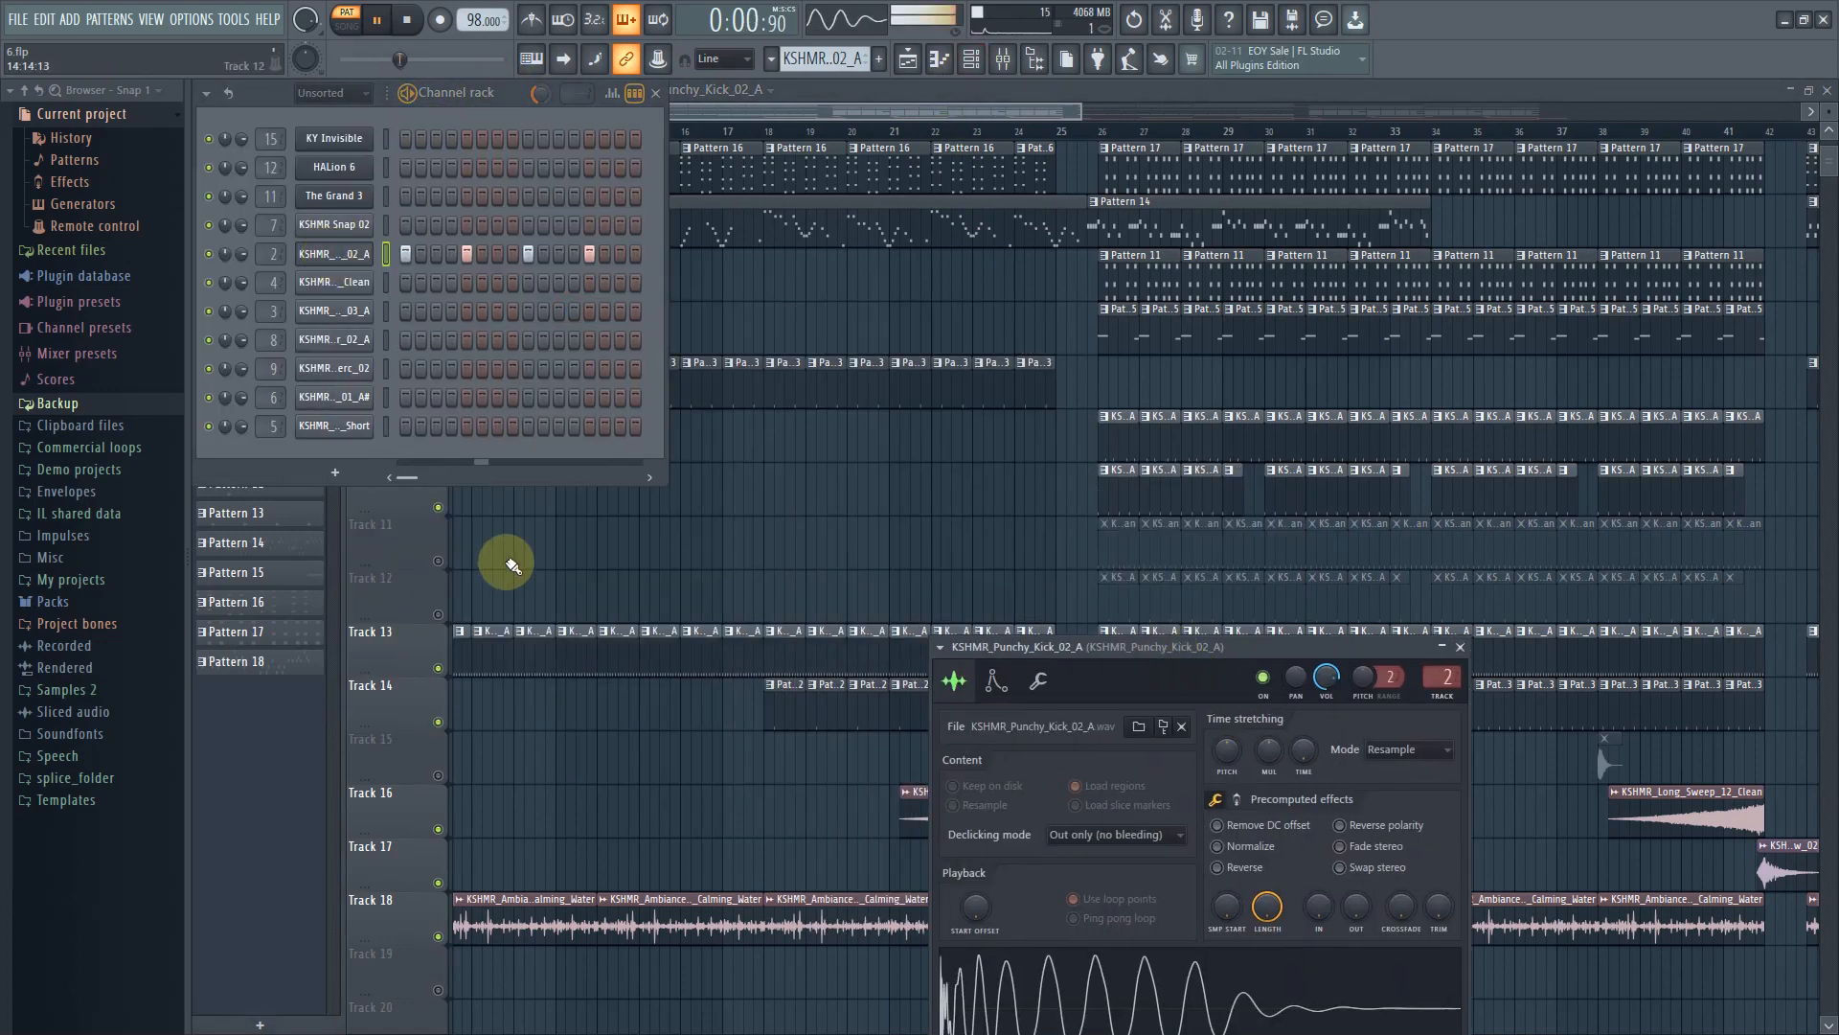
Unmute Track 11 and play back a selected range from bar 26 to bar 30
left_click(439, 562)
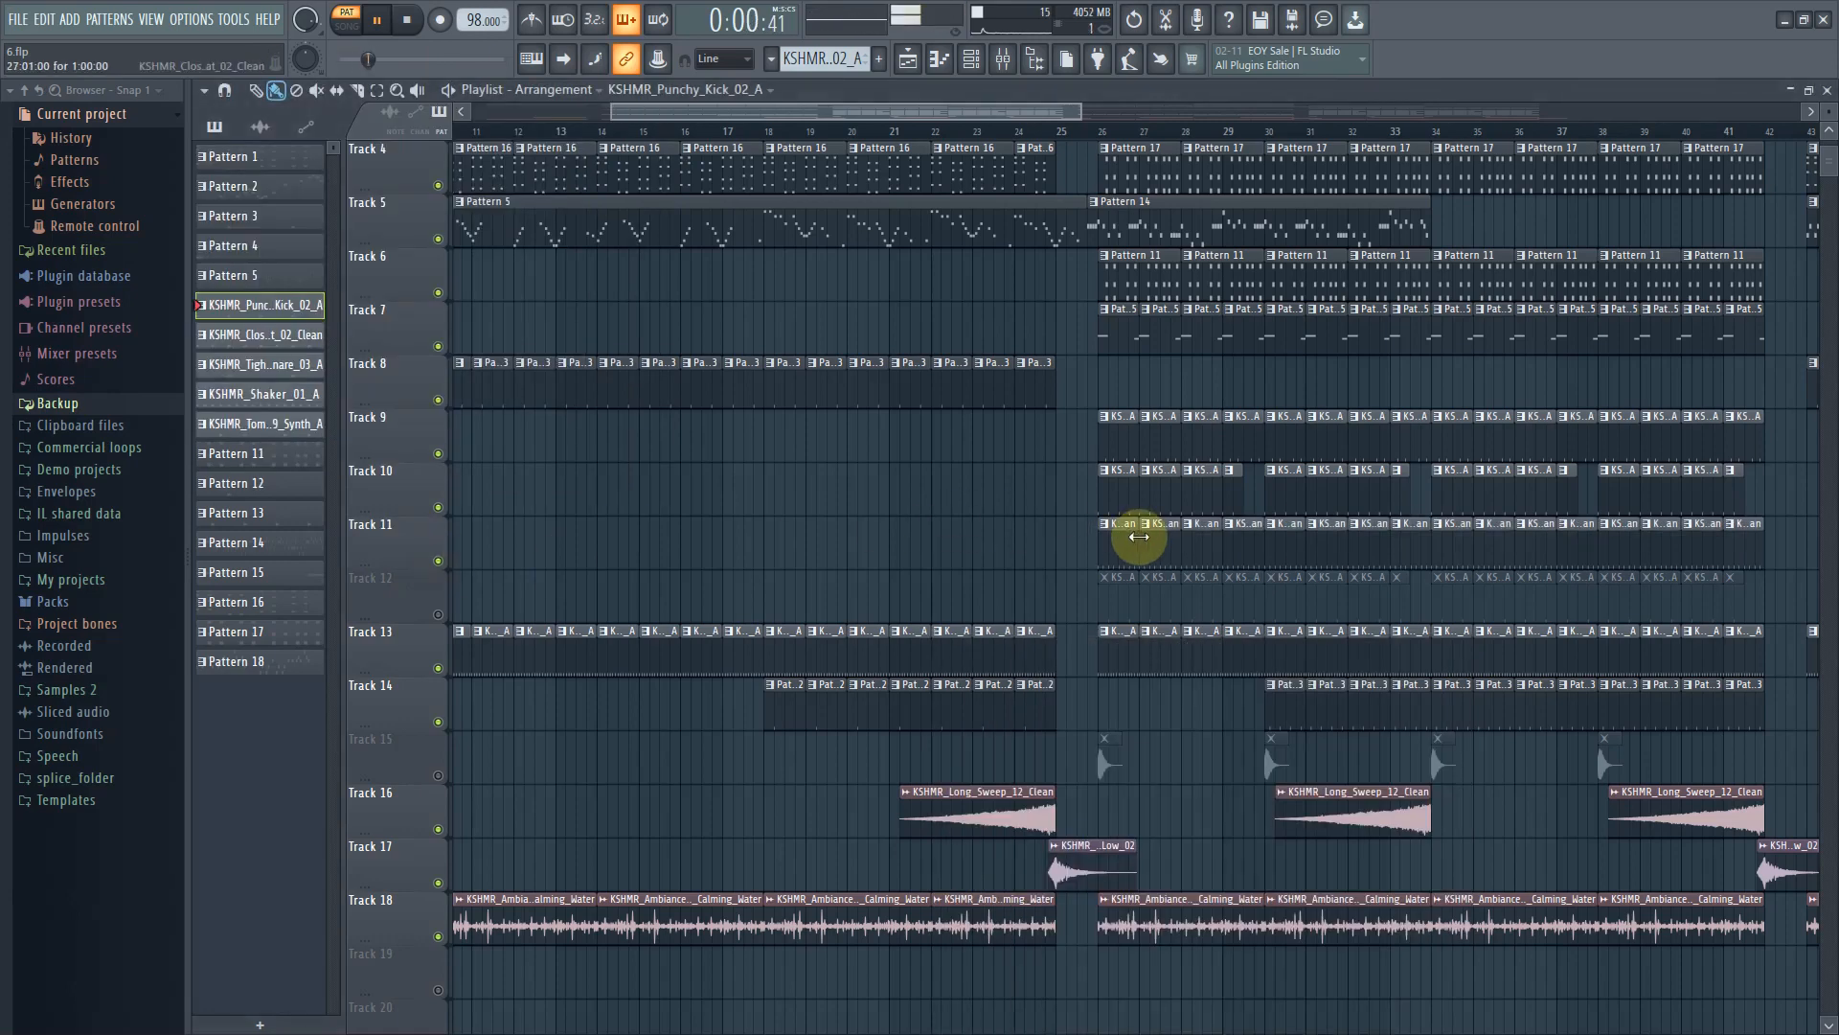
left_click(1126, 545)
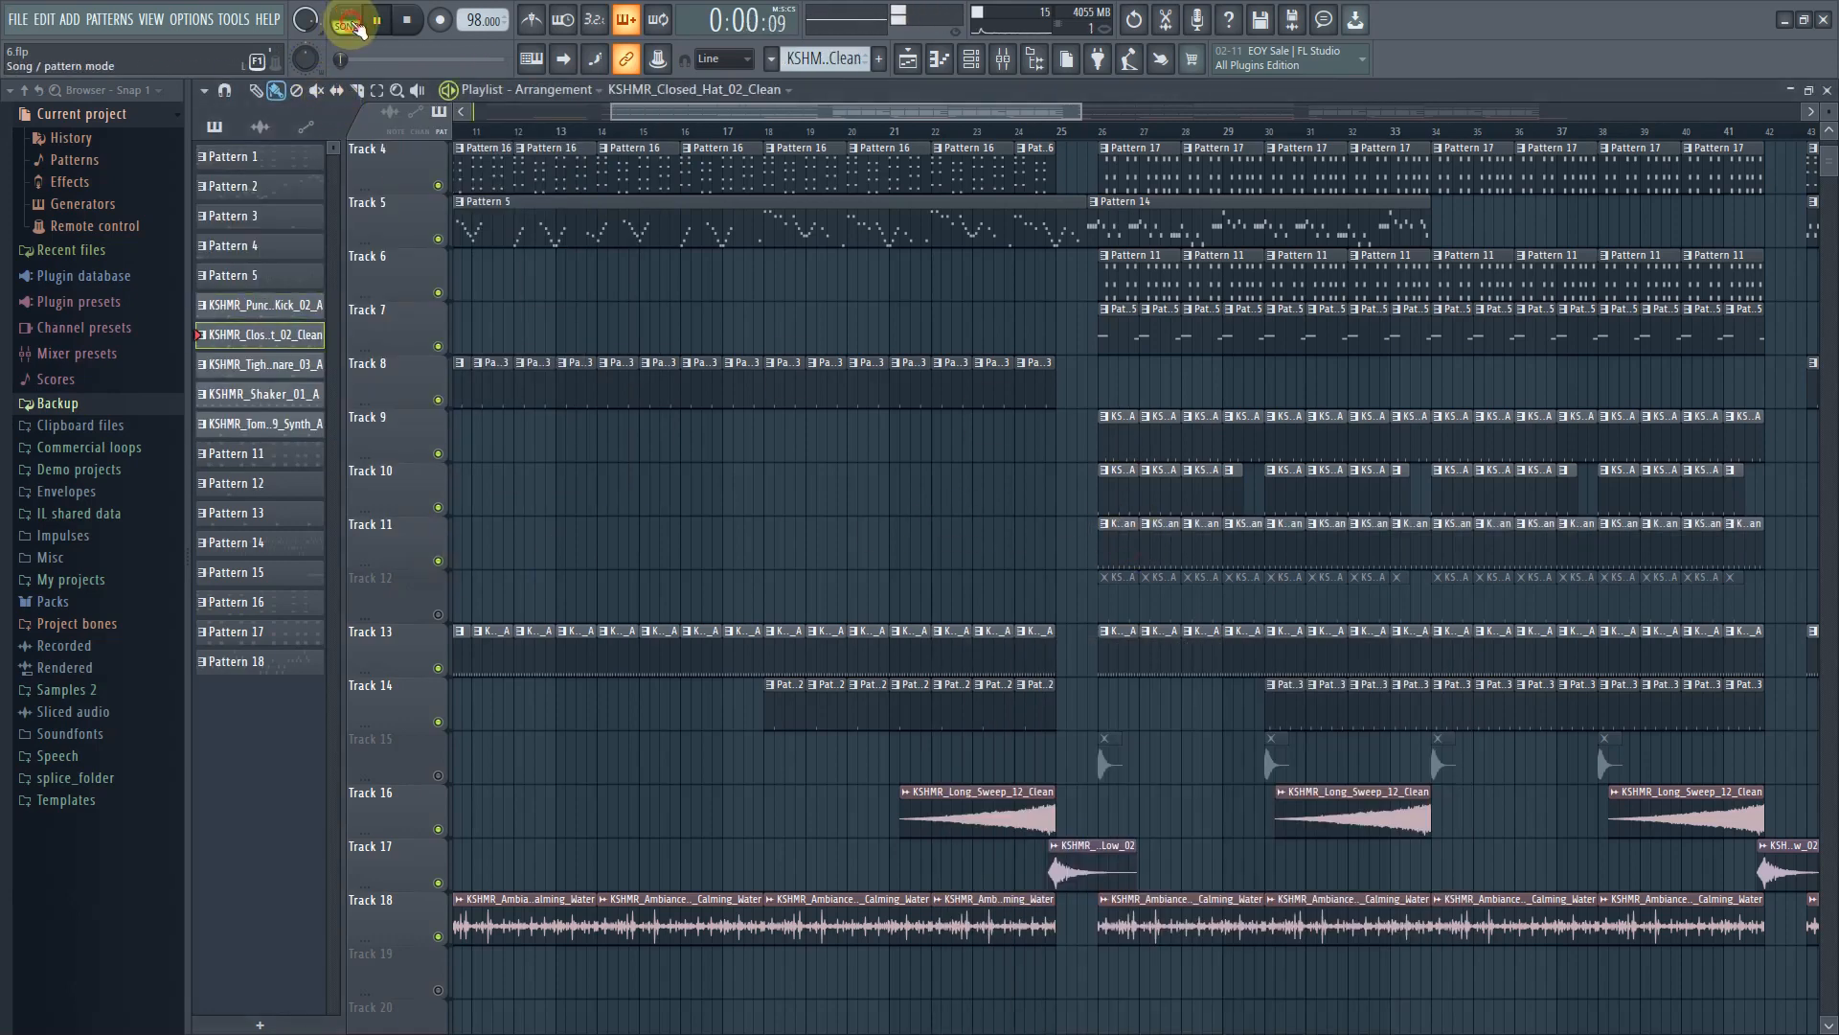
key("space")
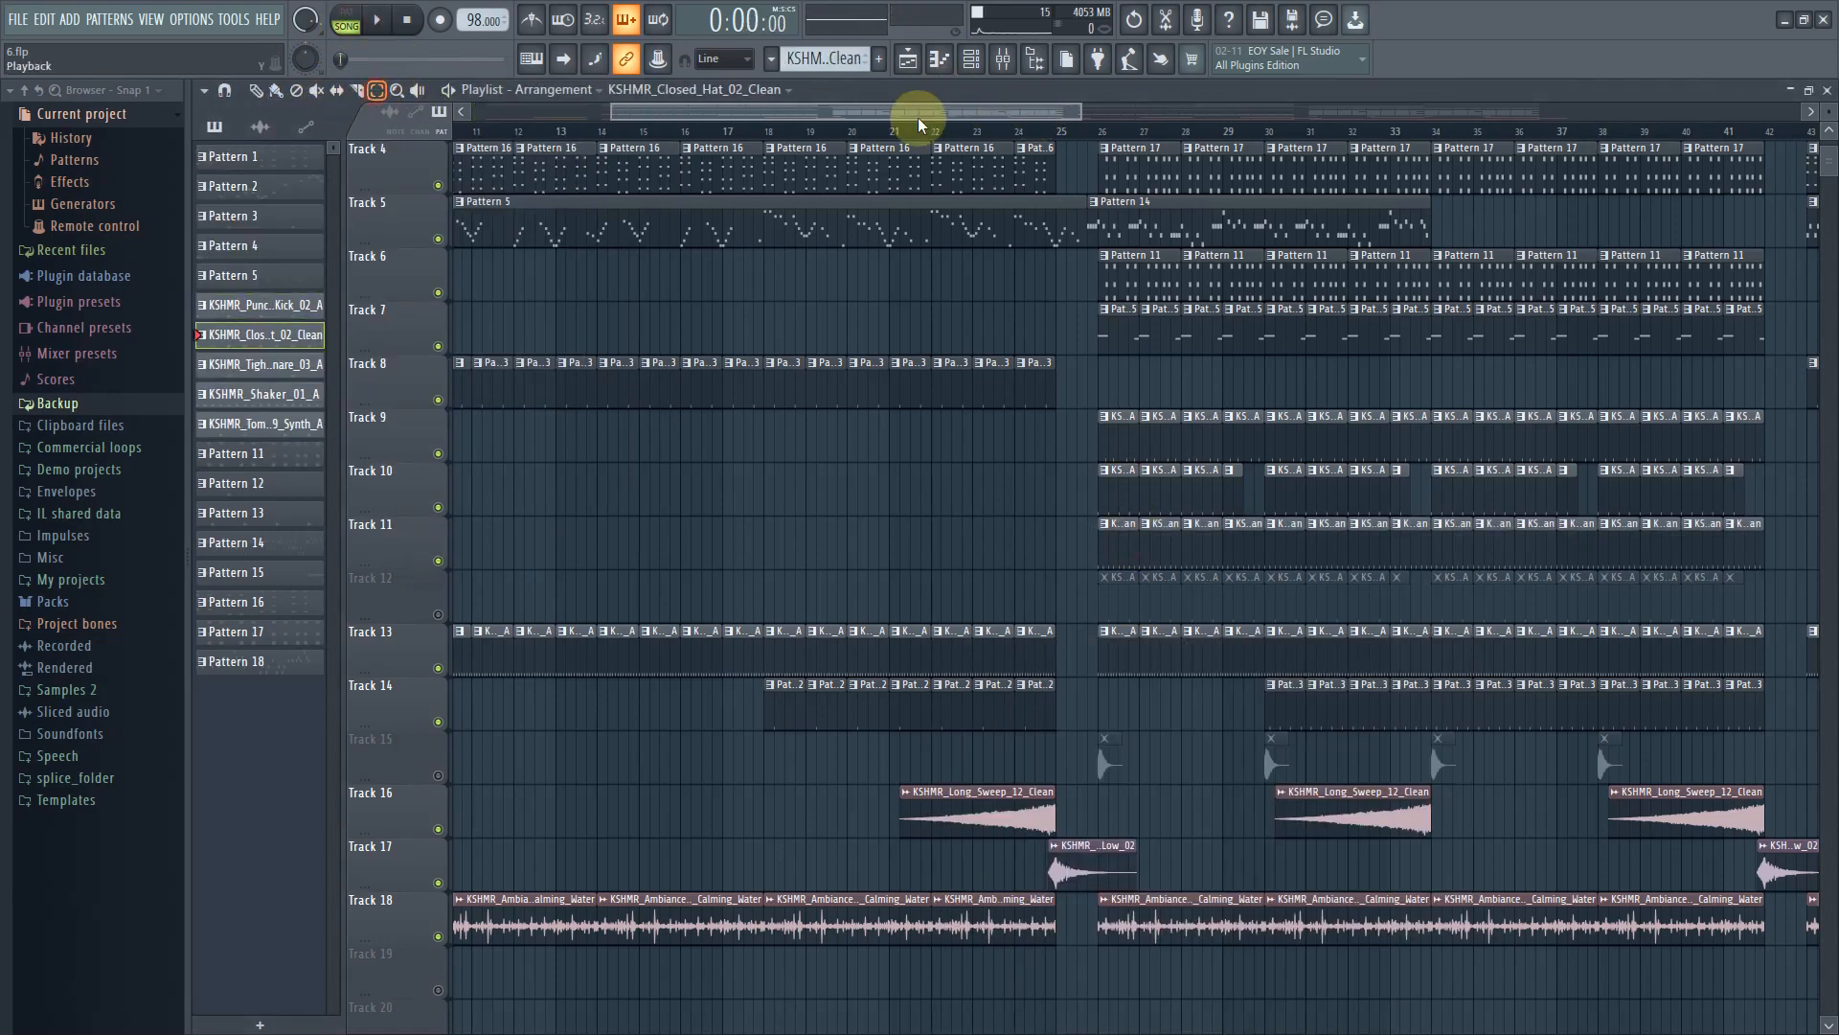
left_click_drag(1102, 137, 1270, 160)
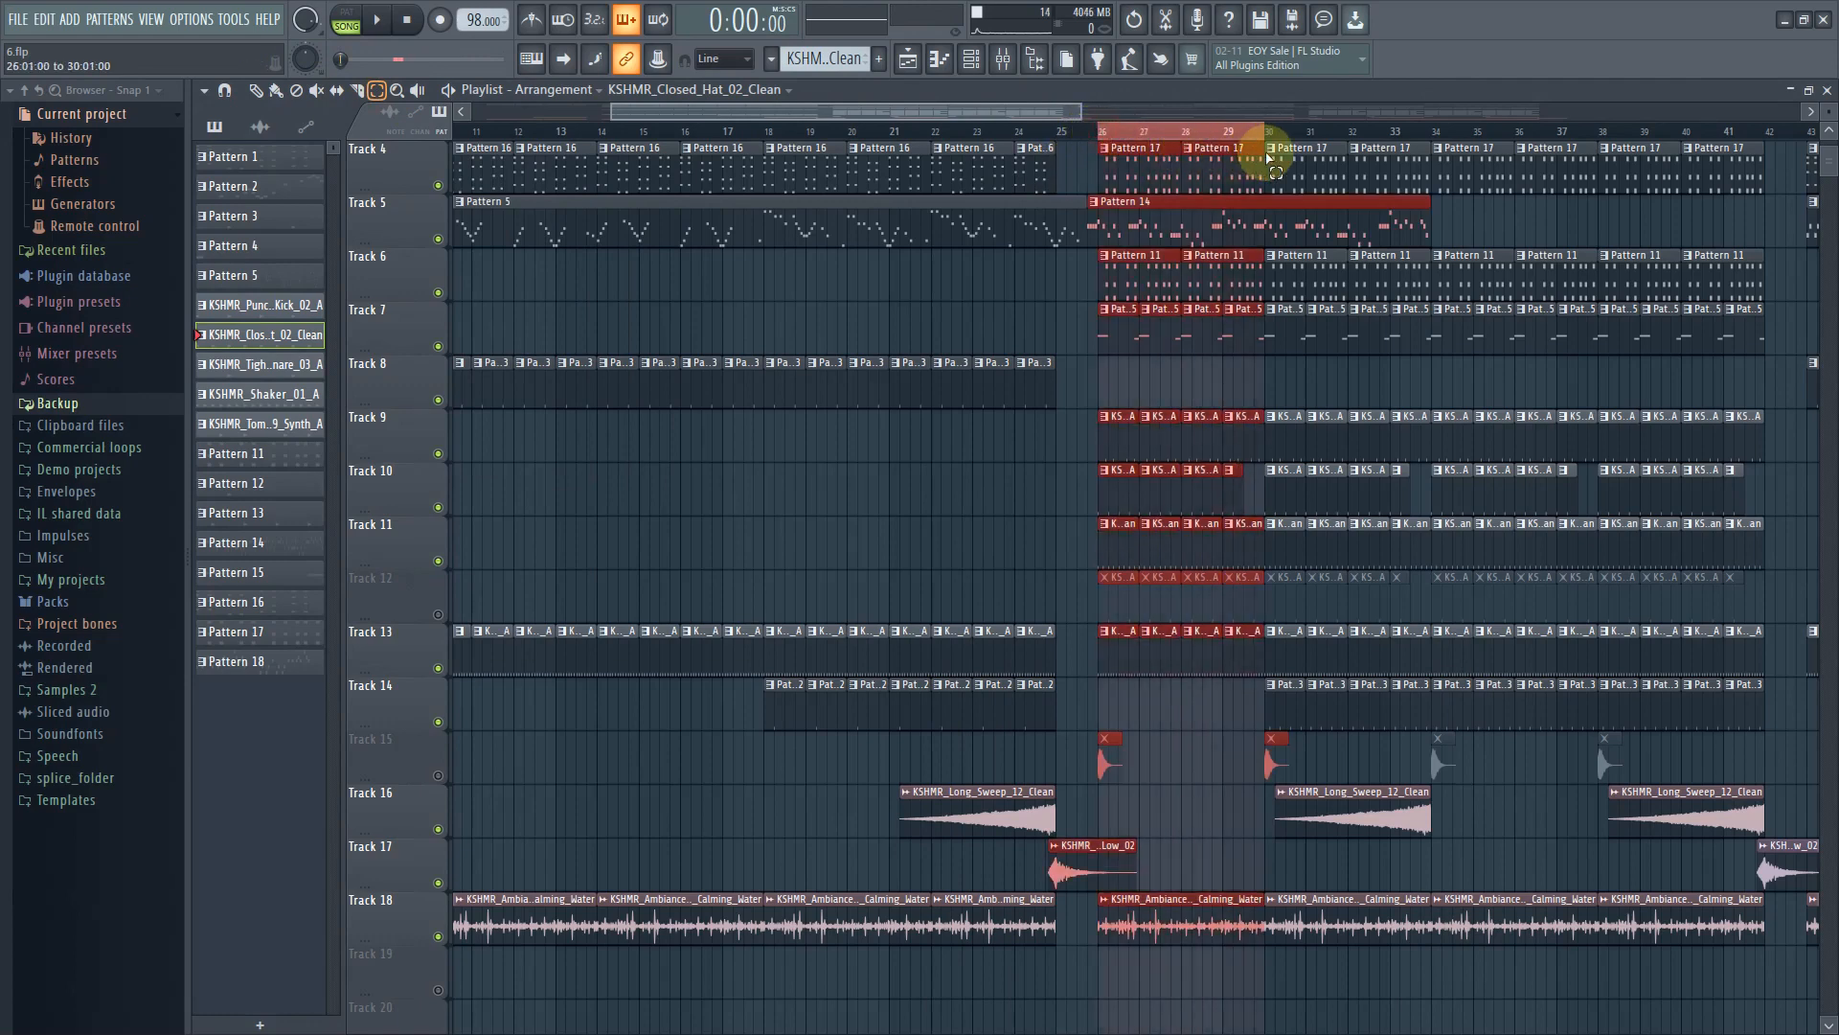
key("space")
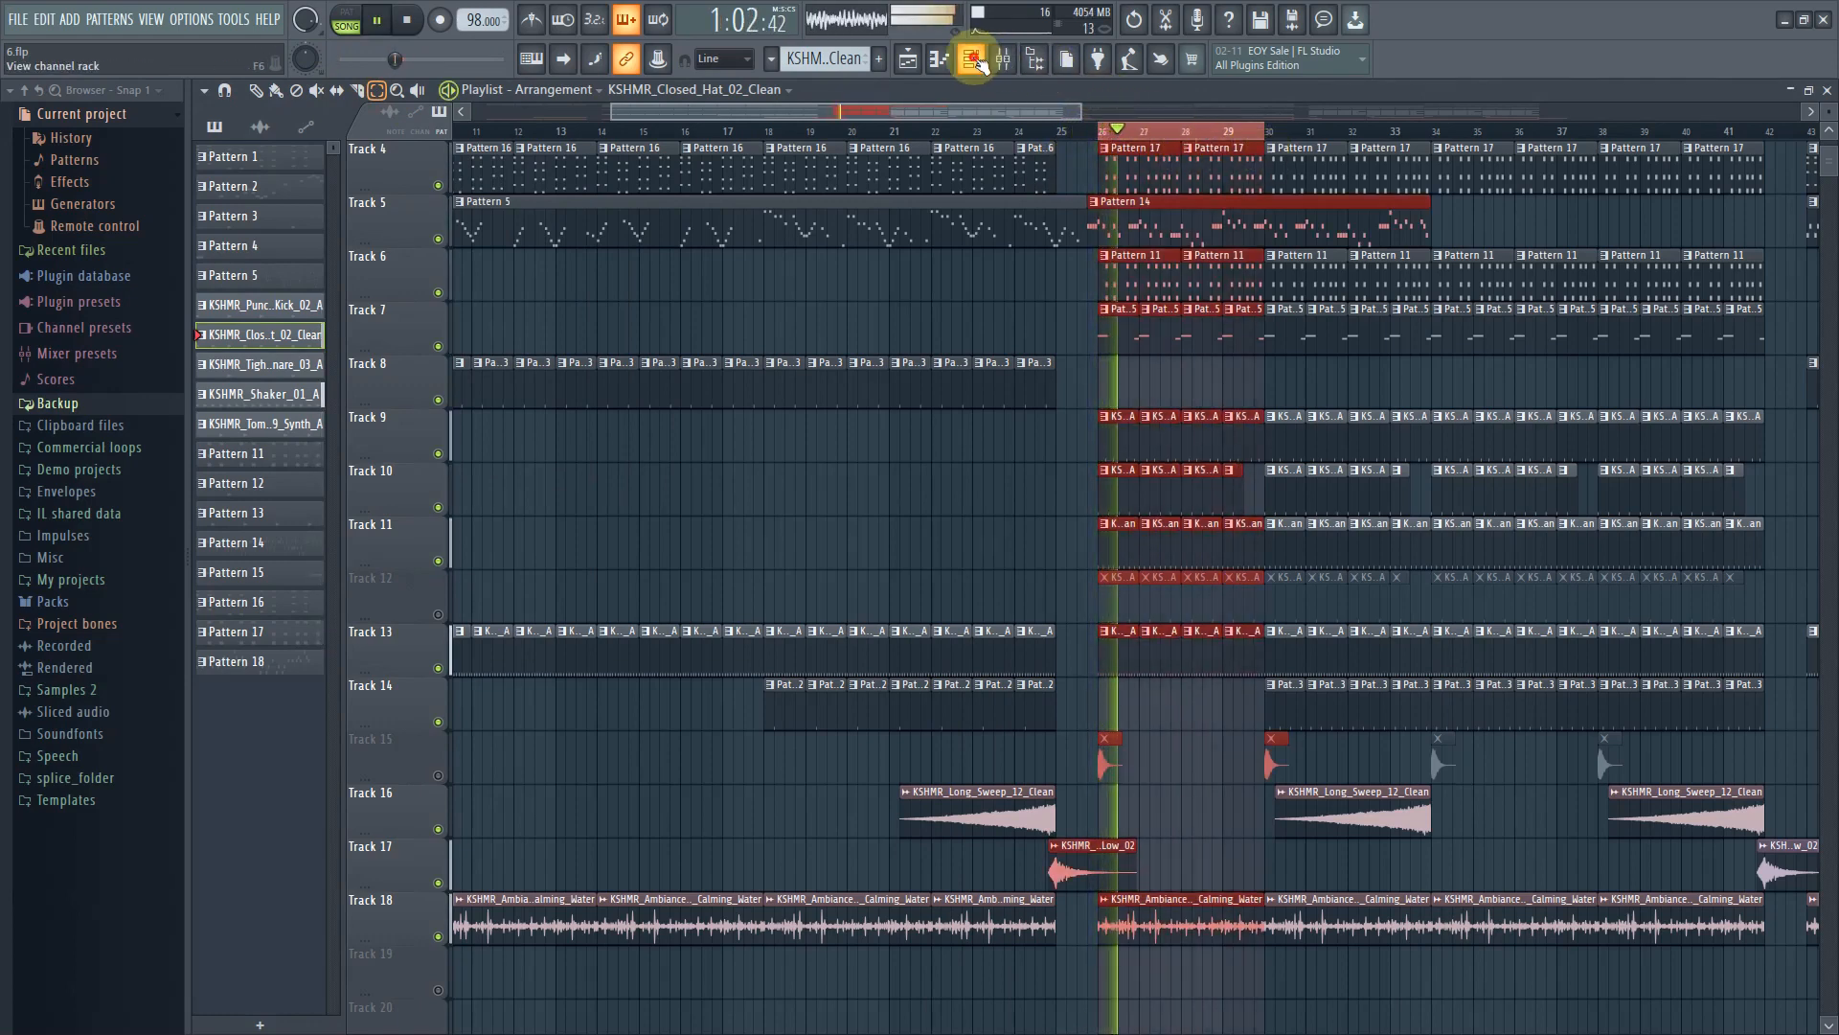
Unmute Track 12 and open the KSHMR_Tight_Snare_03_A sampler channel
left_click(971, 60)
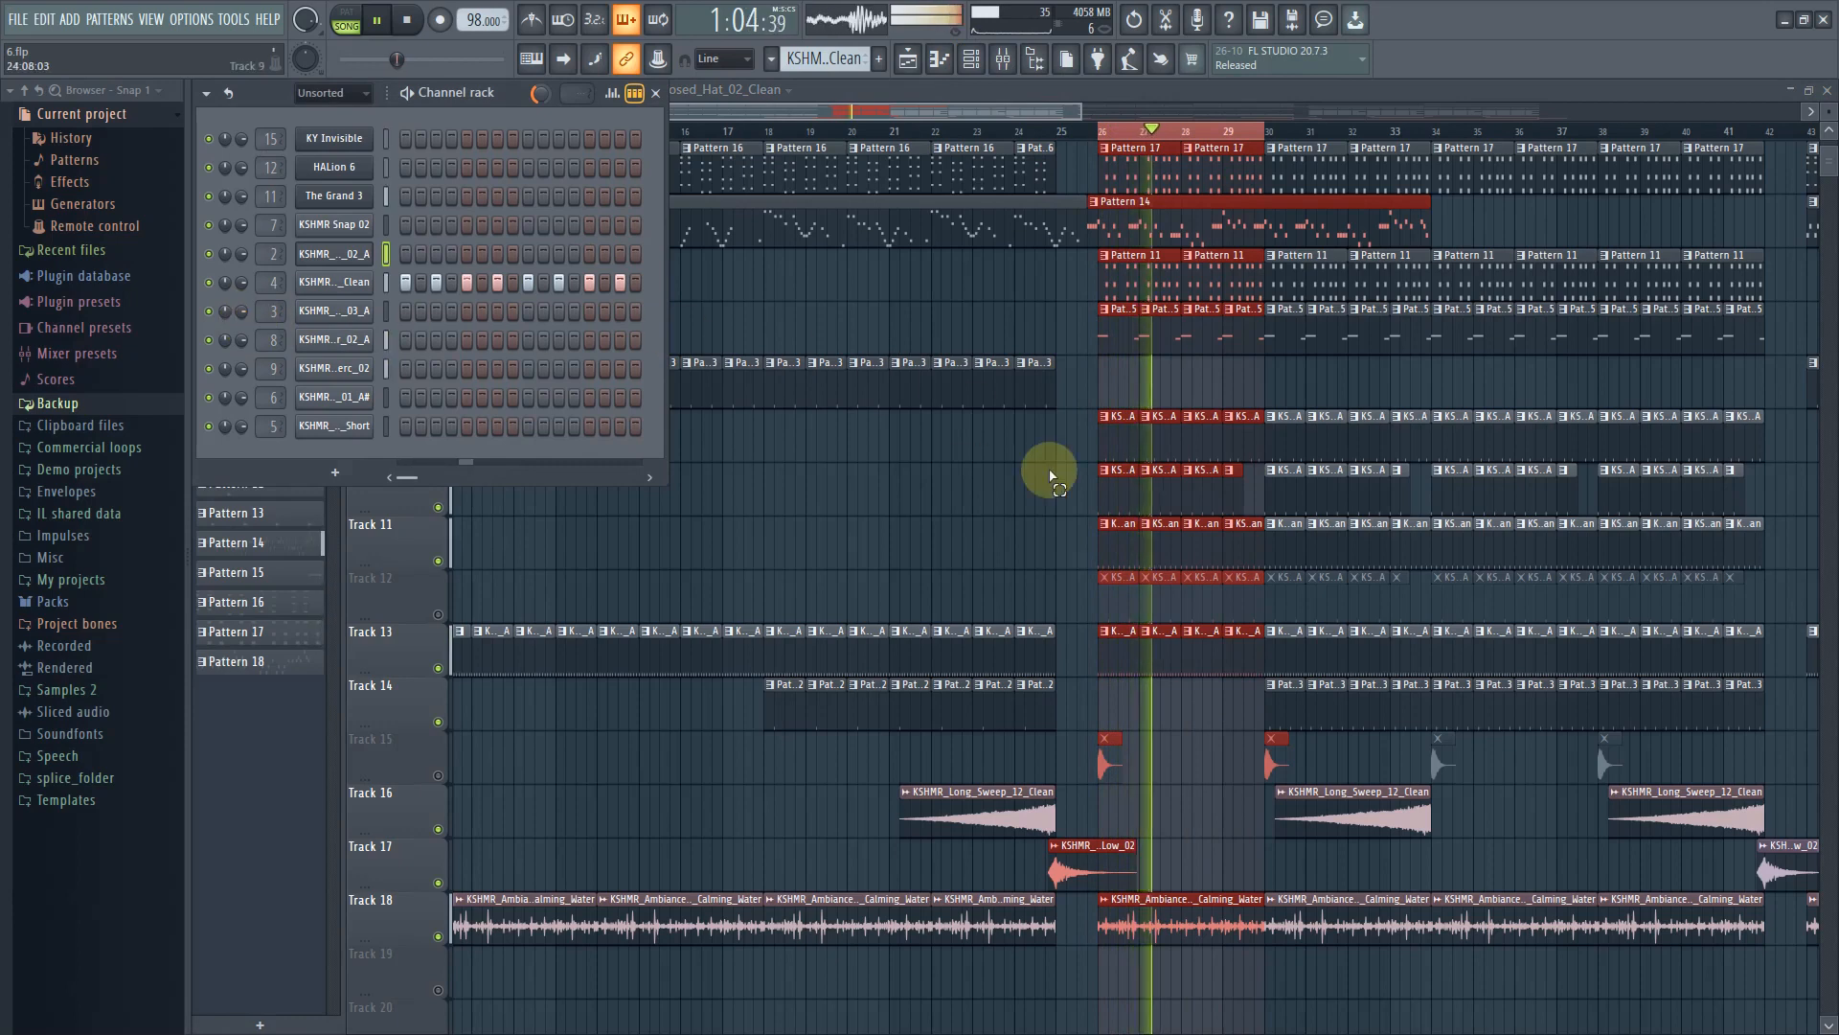
left_click(438, 614)
key("F6")
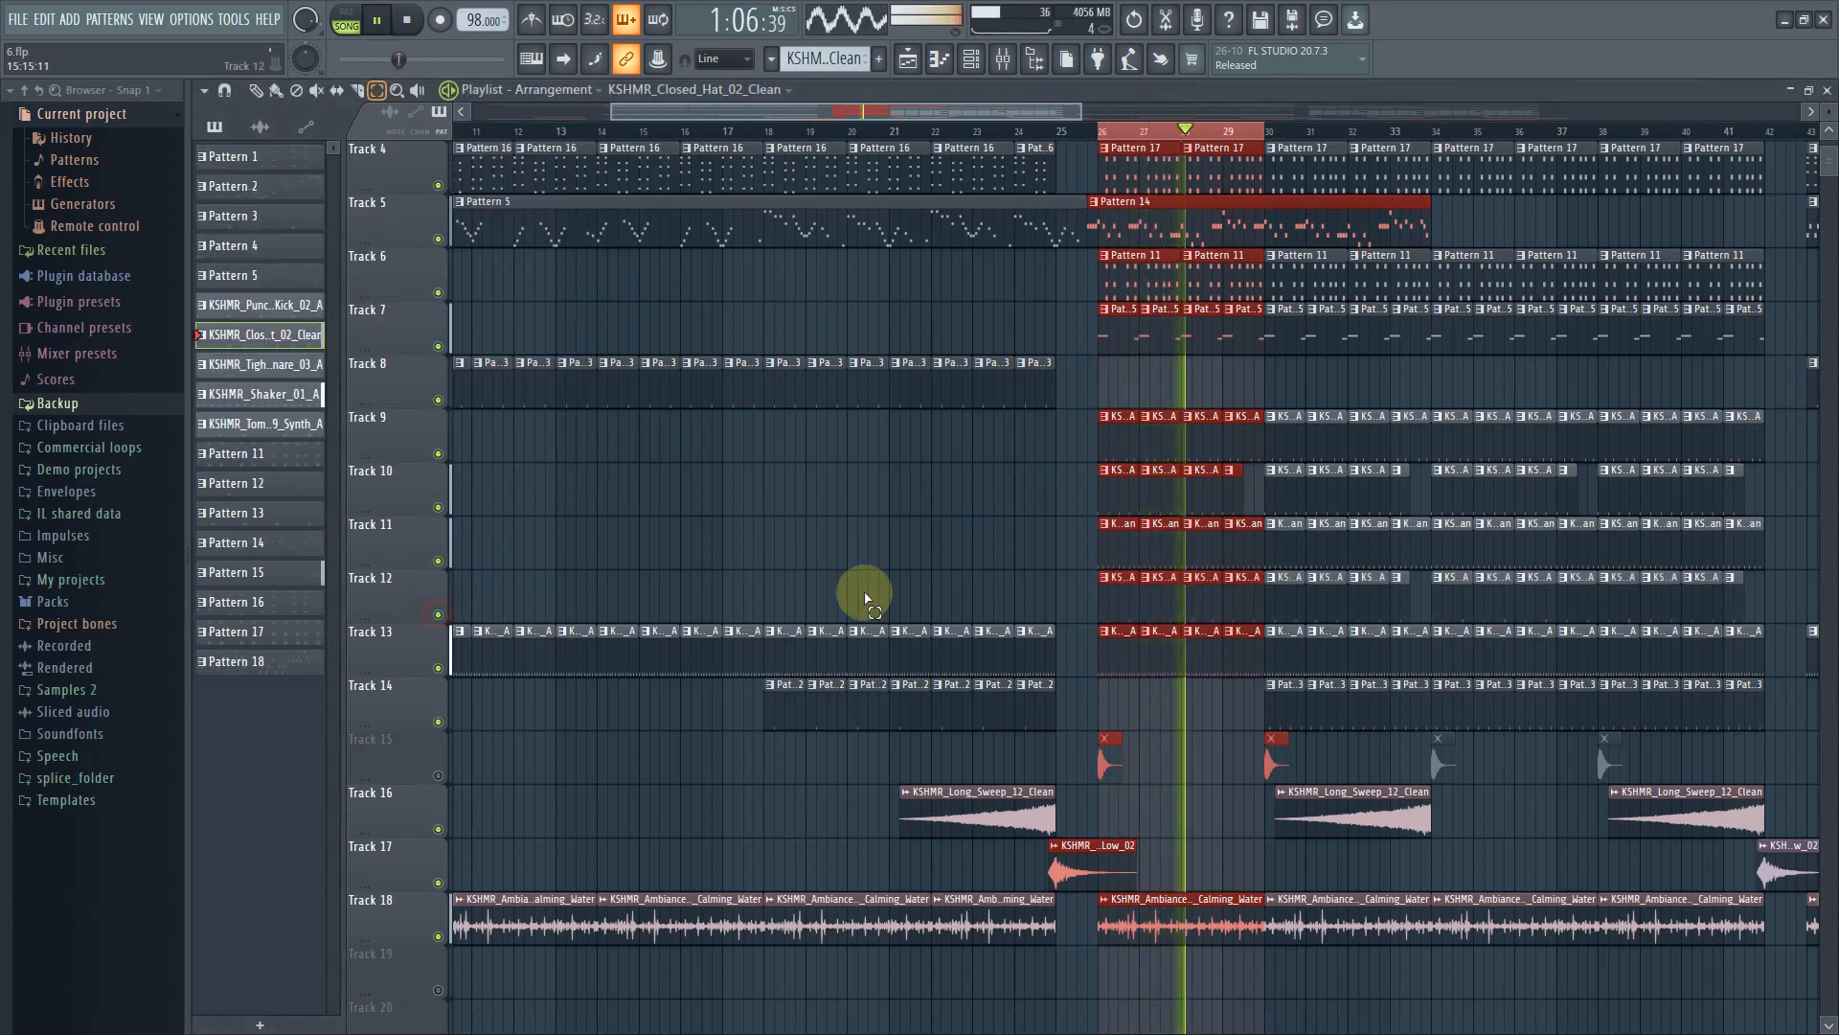
left_click(256, 89)
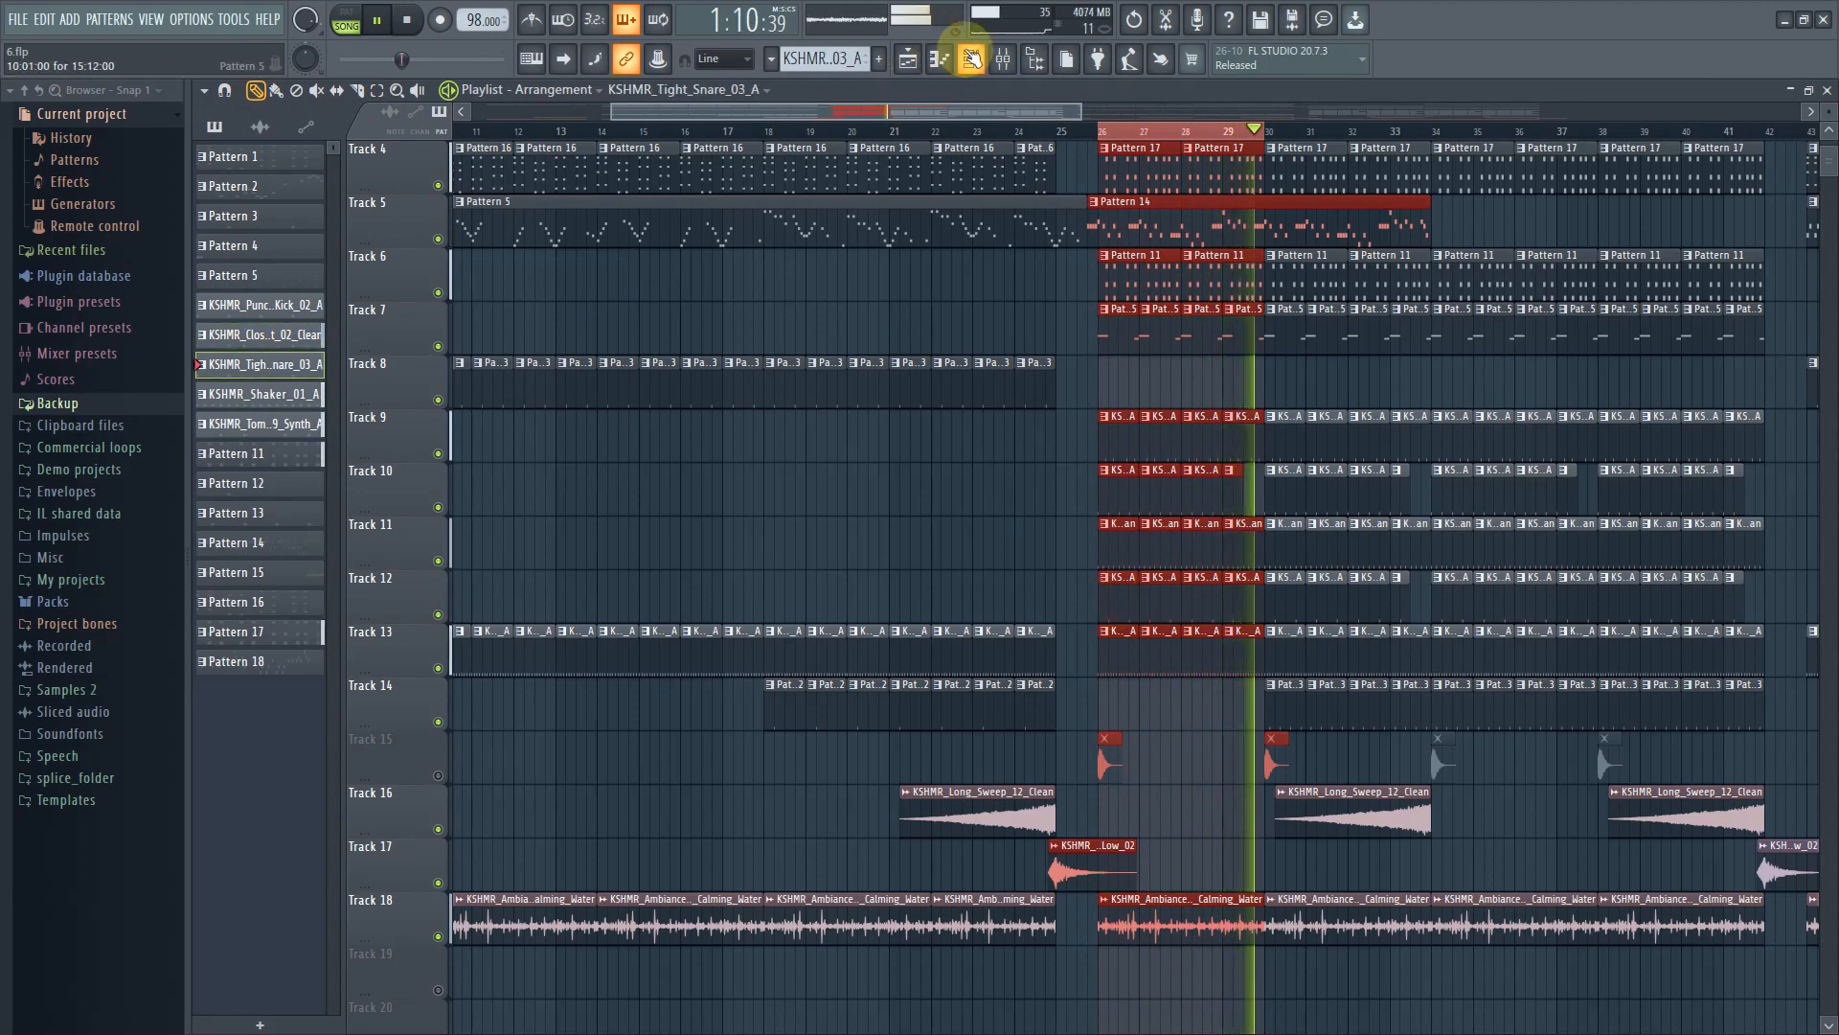
left_click(970, 59)
left_click(330, 310)
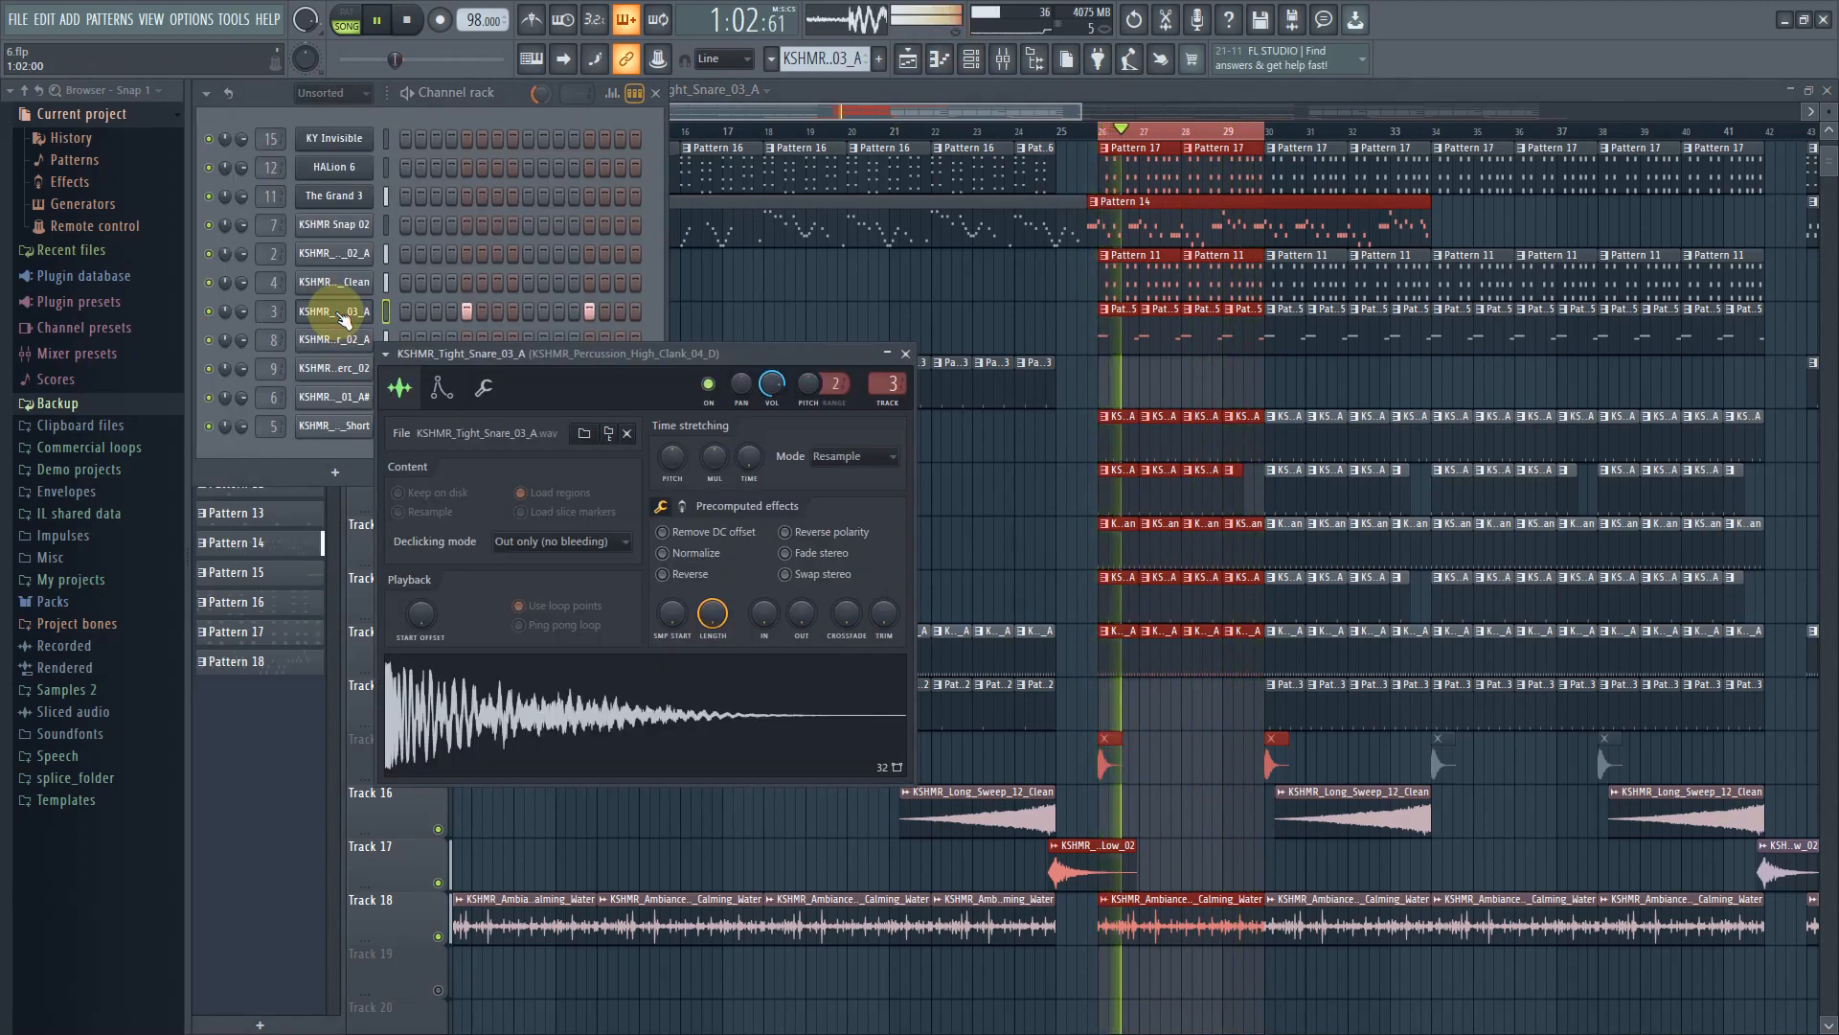
Play back the arrangement while scrolling through the lower tracks
scroll(1129, 759, "down", 1)
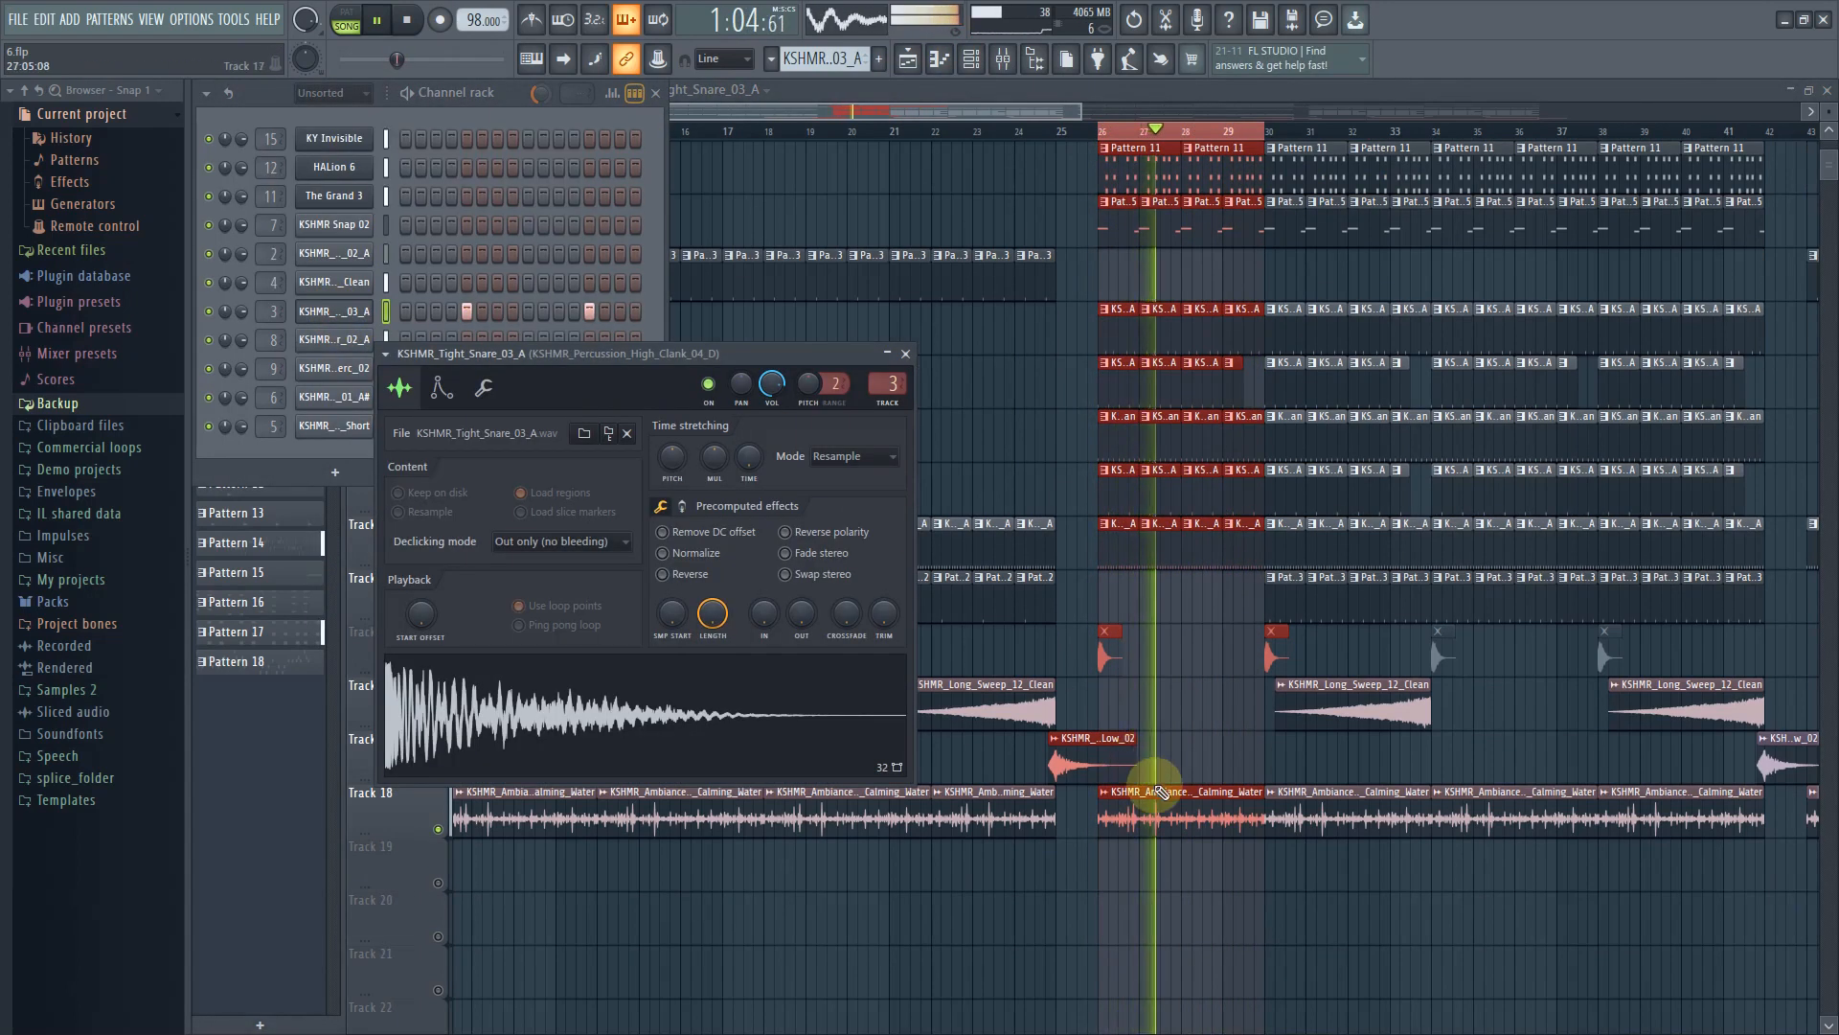
scroll(1167, 769, "down", 2)
scroll(1176, 764, "up", 3)
scroll(1179, 763, "up", 3)
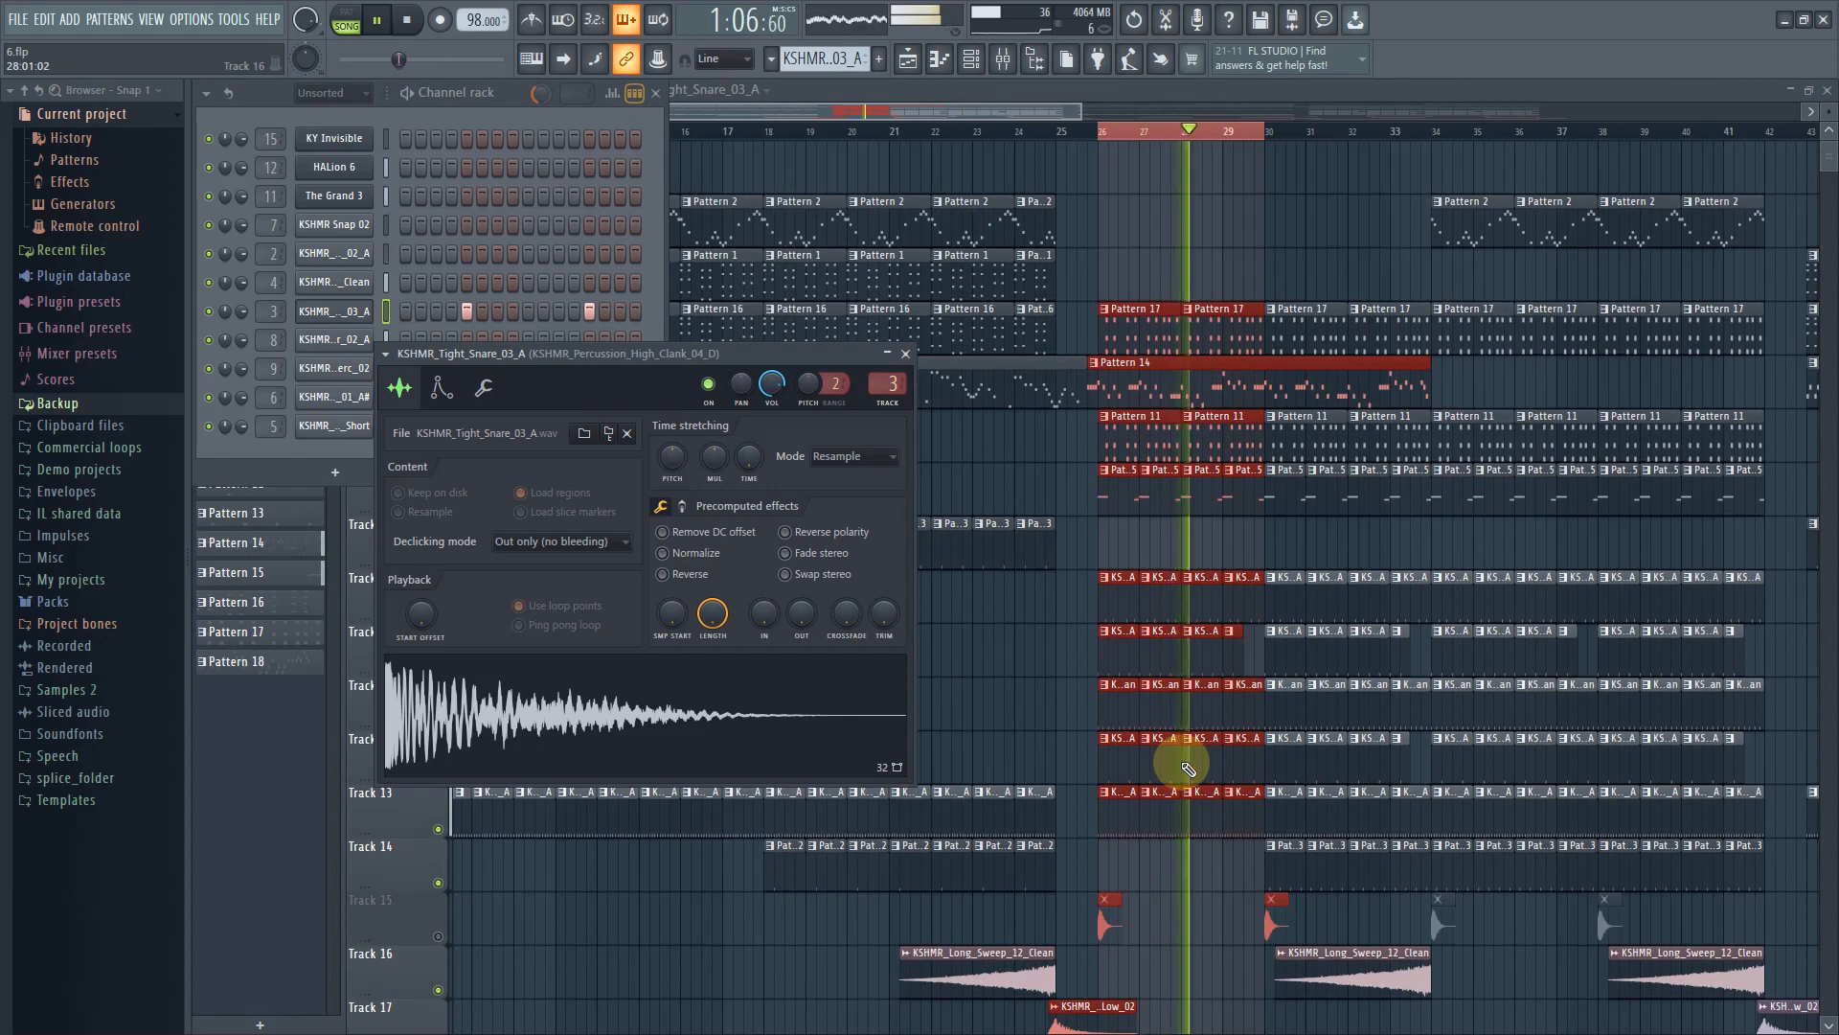
key("space")
scroll(1245, 862, "down", 4)
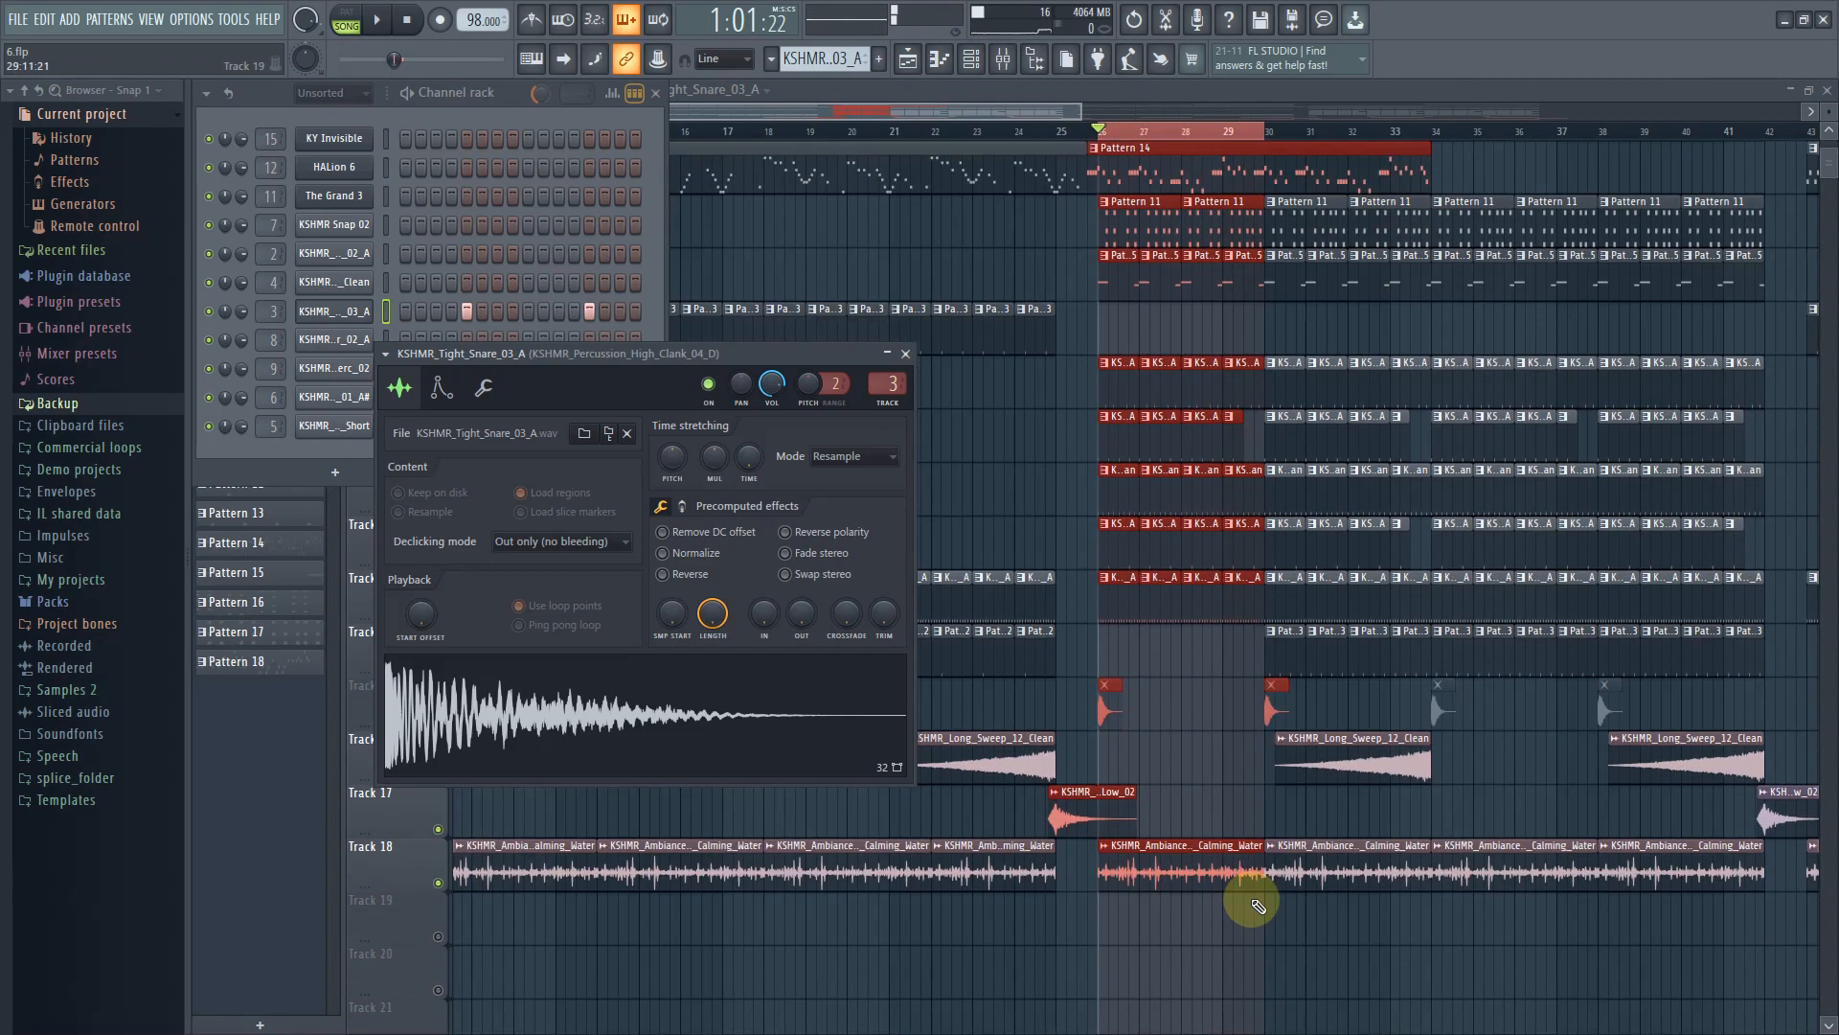
Open the KSHMR_Stab_02_C sample played on Track 15 and close it again
left_click(997, 108)
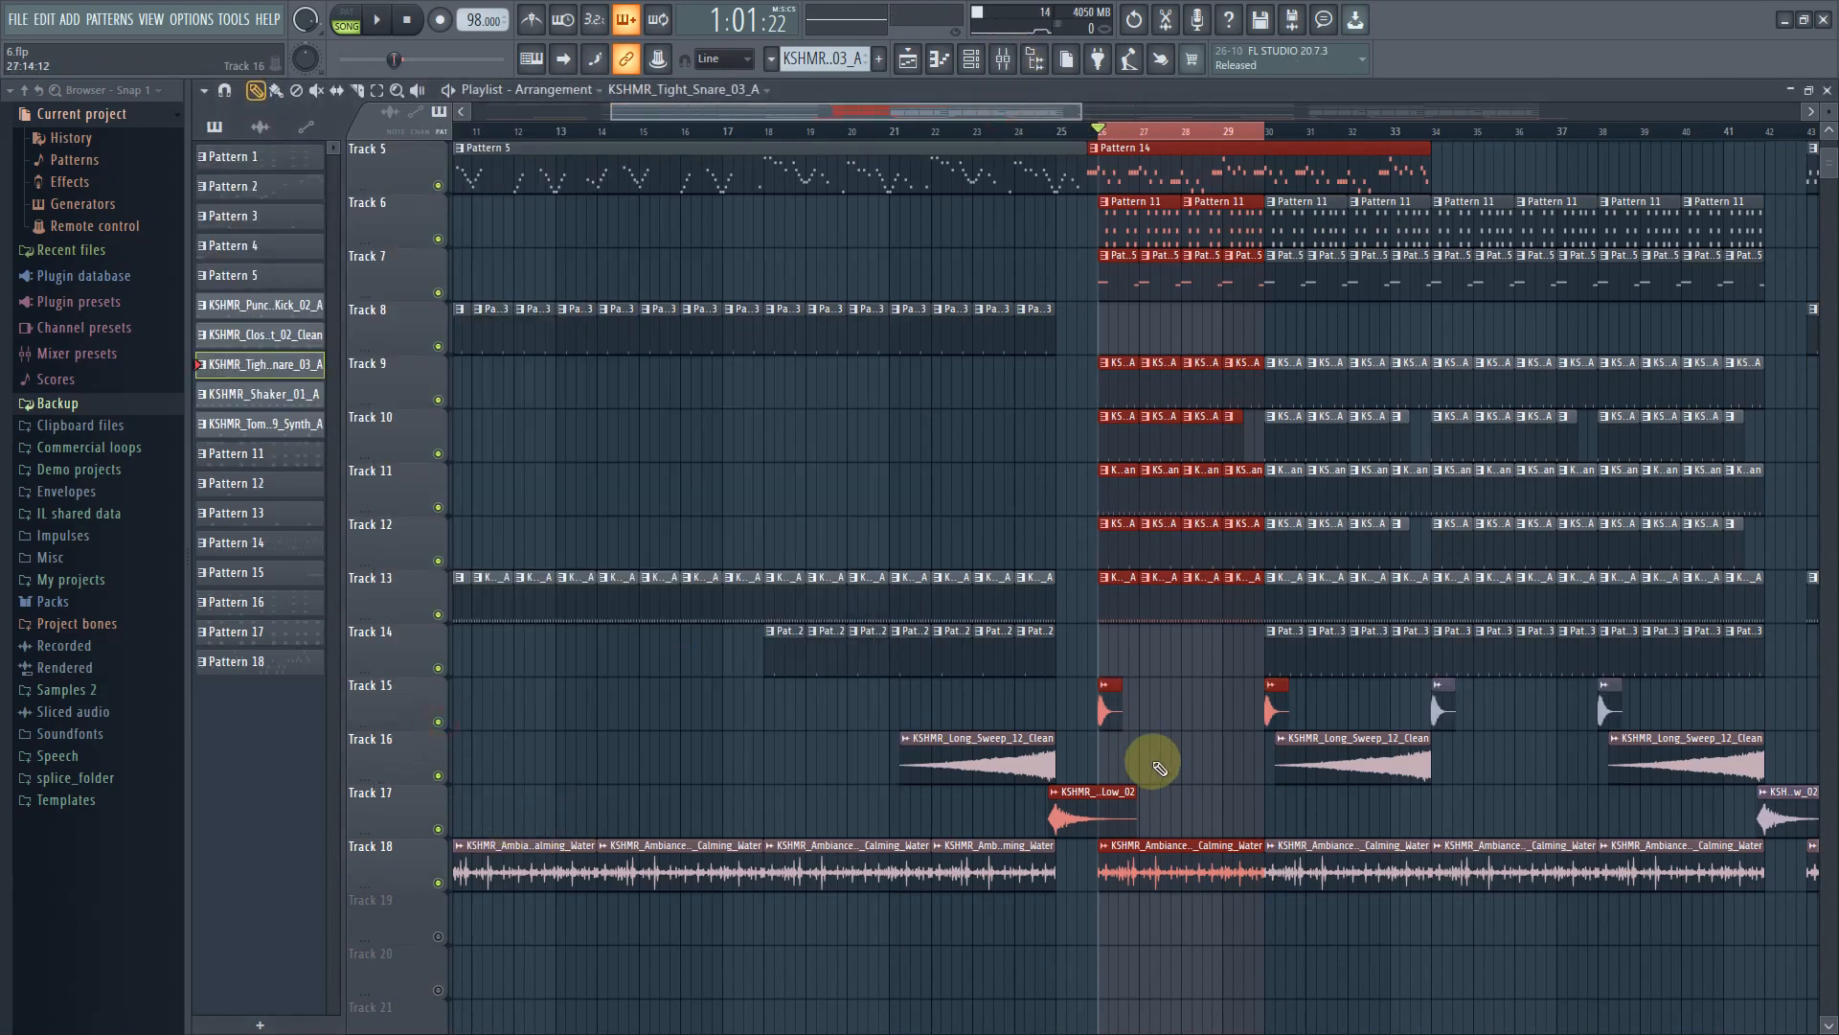
left_click(1104, 684)
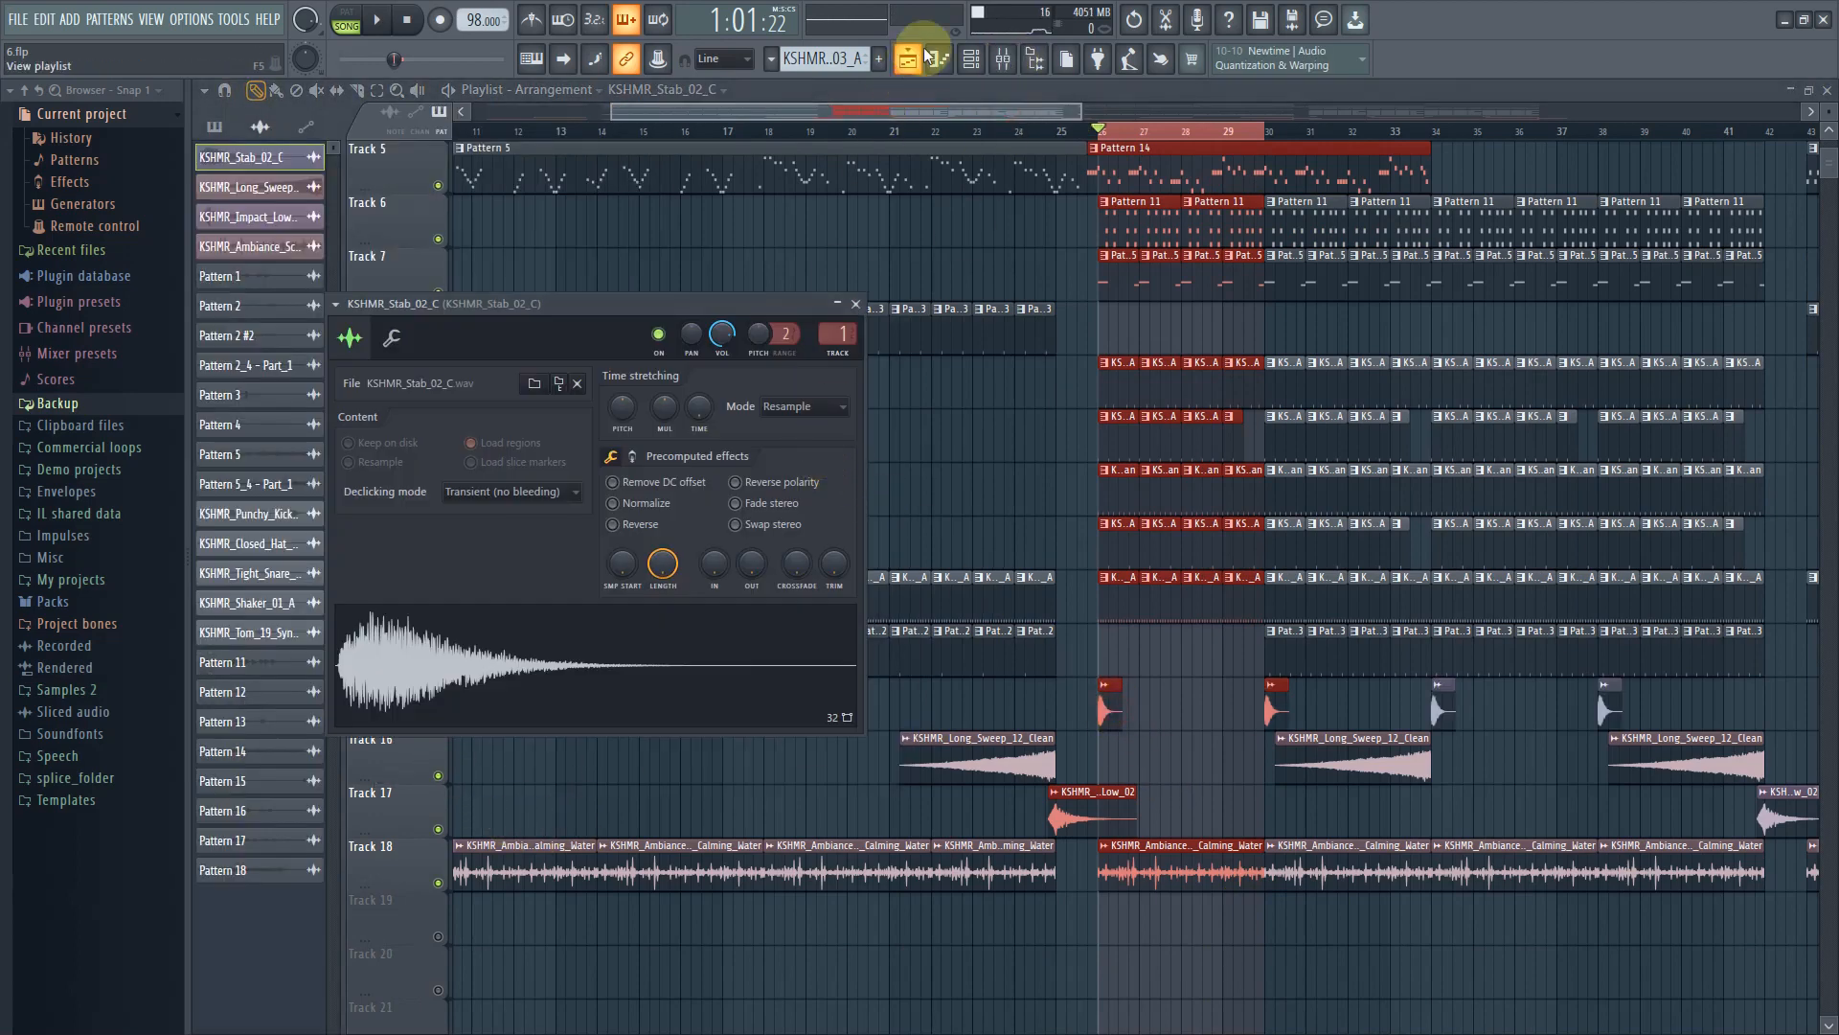
left_click(972, 61)
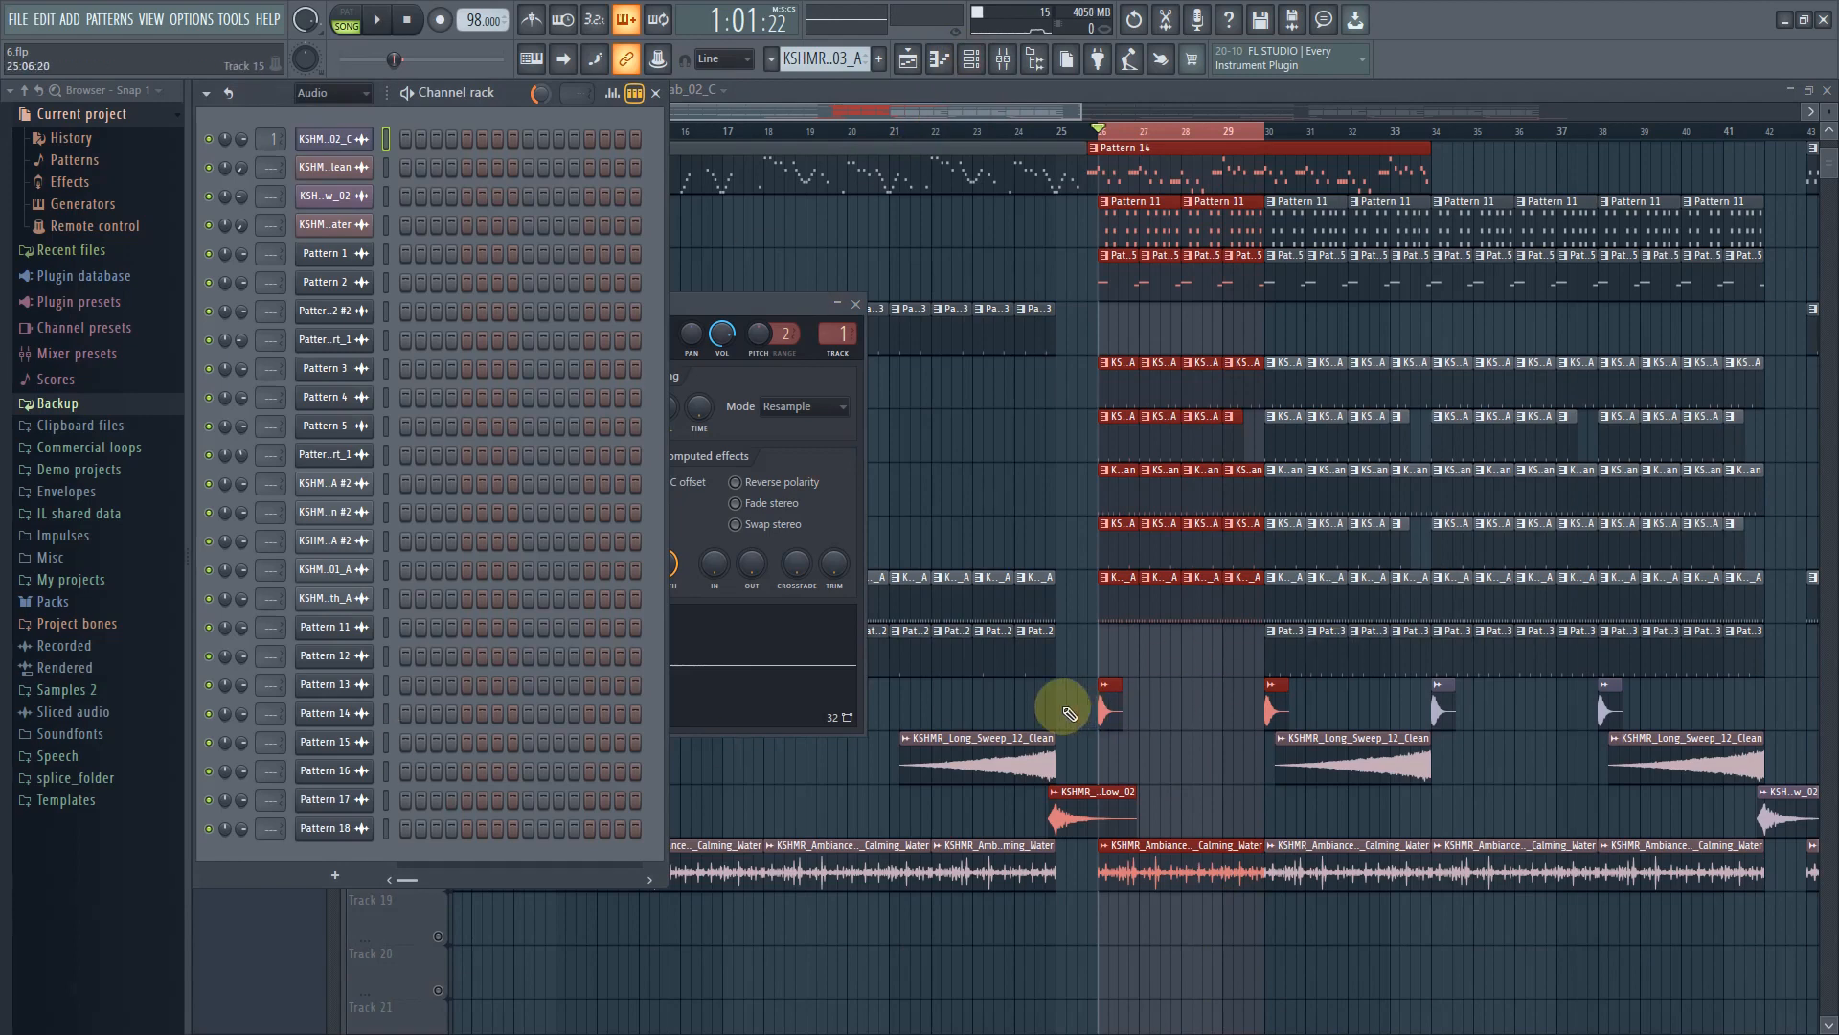
left_click_drag(703, 287, 1044, 350)
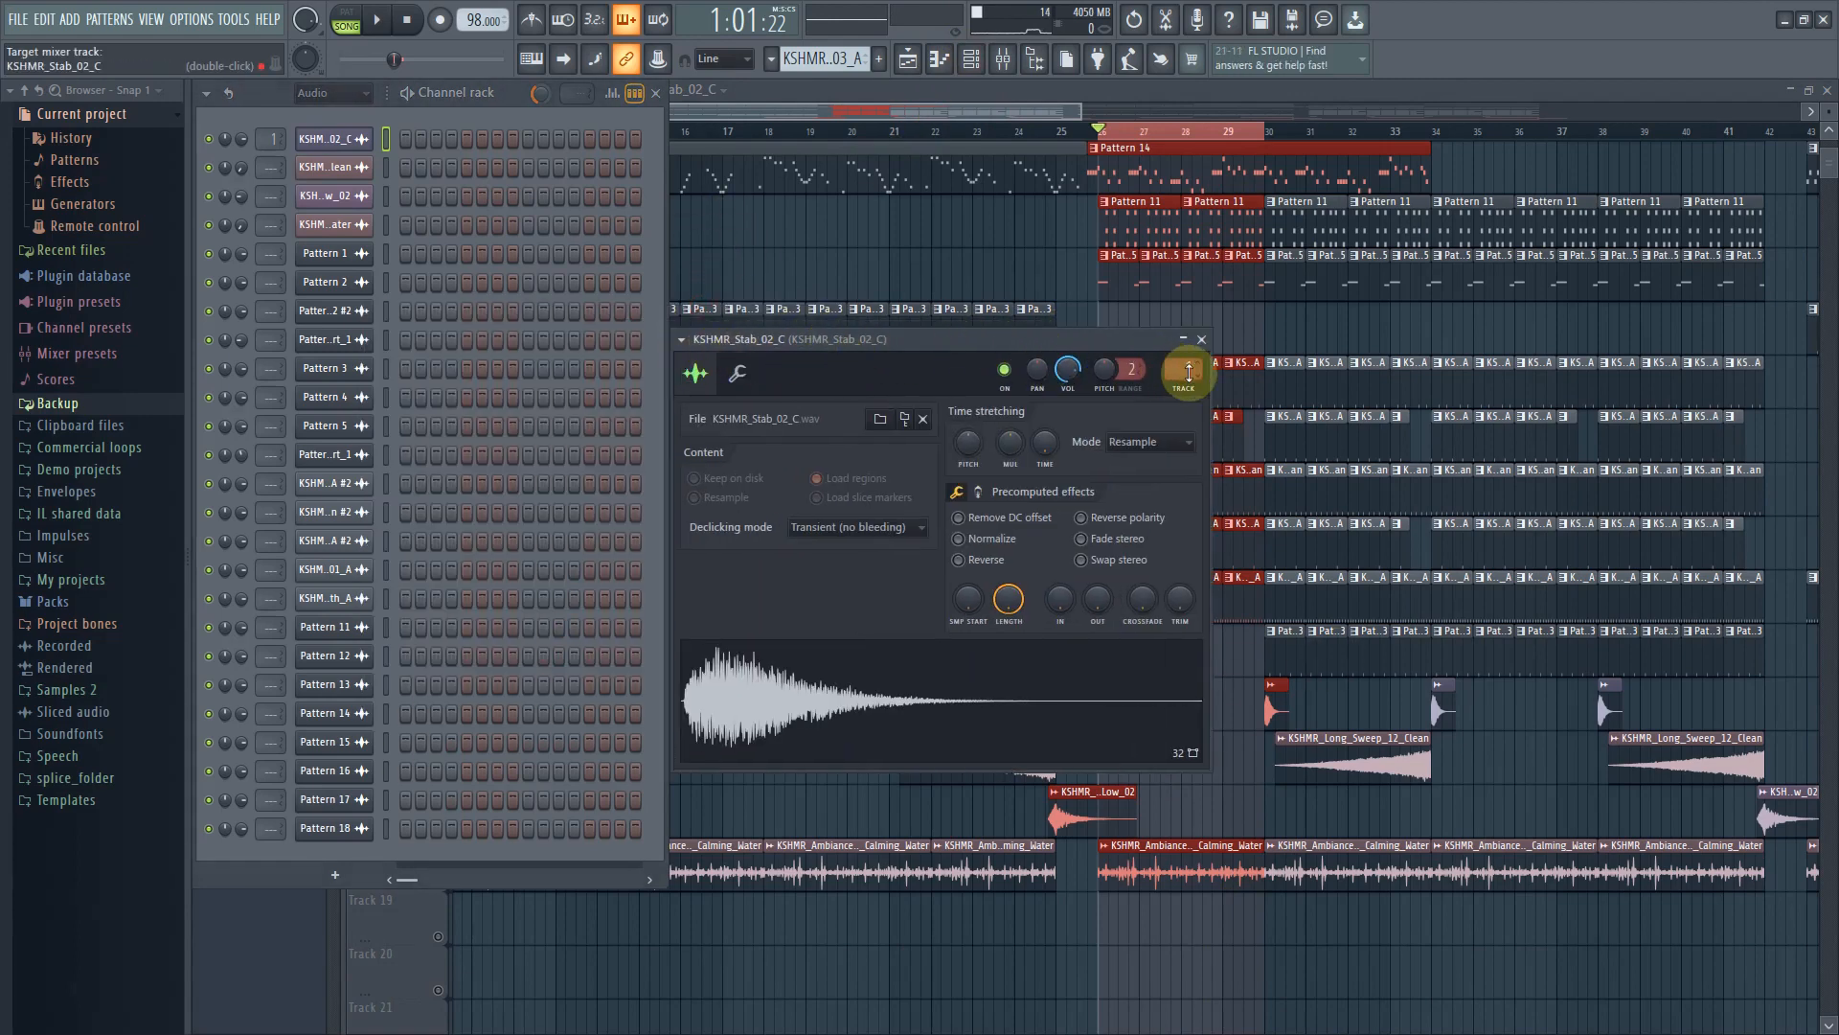
left_click(1203, 339)
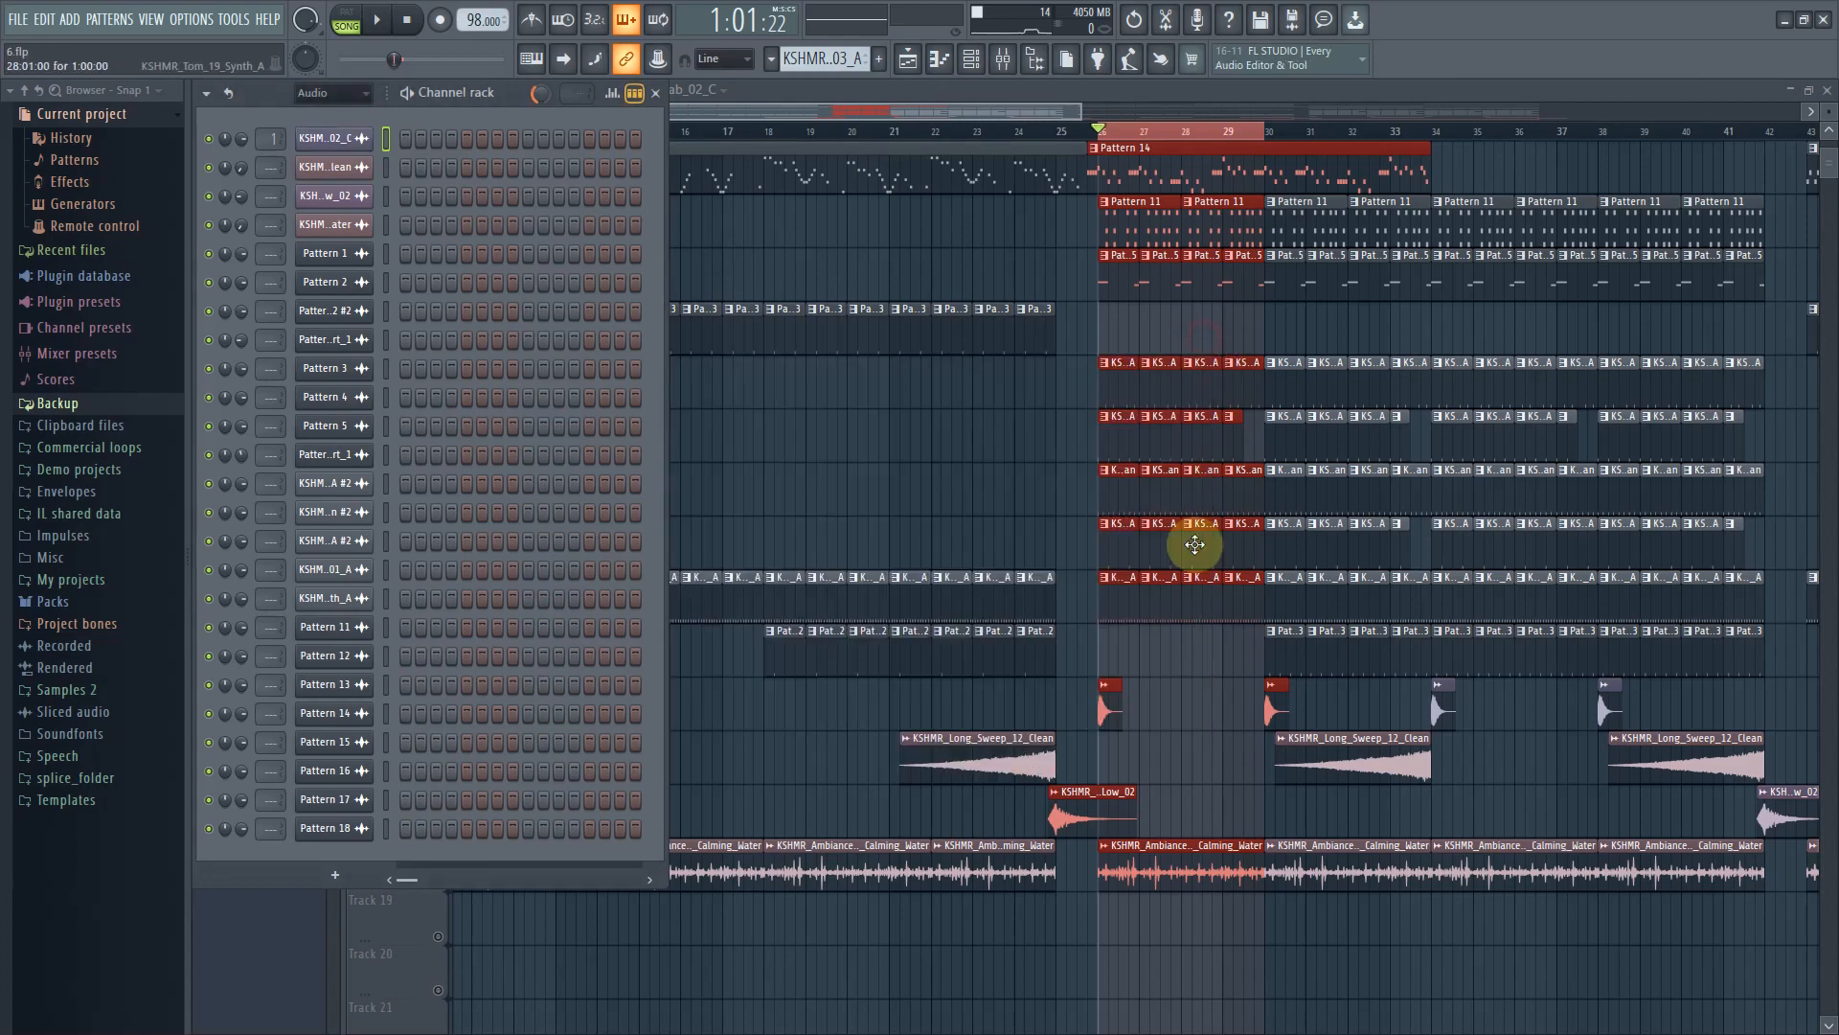
Play back the arrangement from around bar 29
scroll(1200, 829, "up", 2)
scroll(1201, 829, "down", 1)
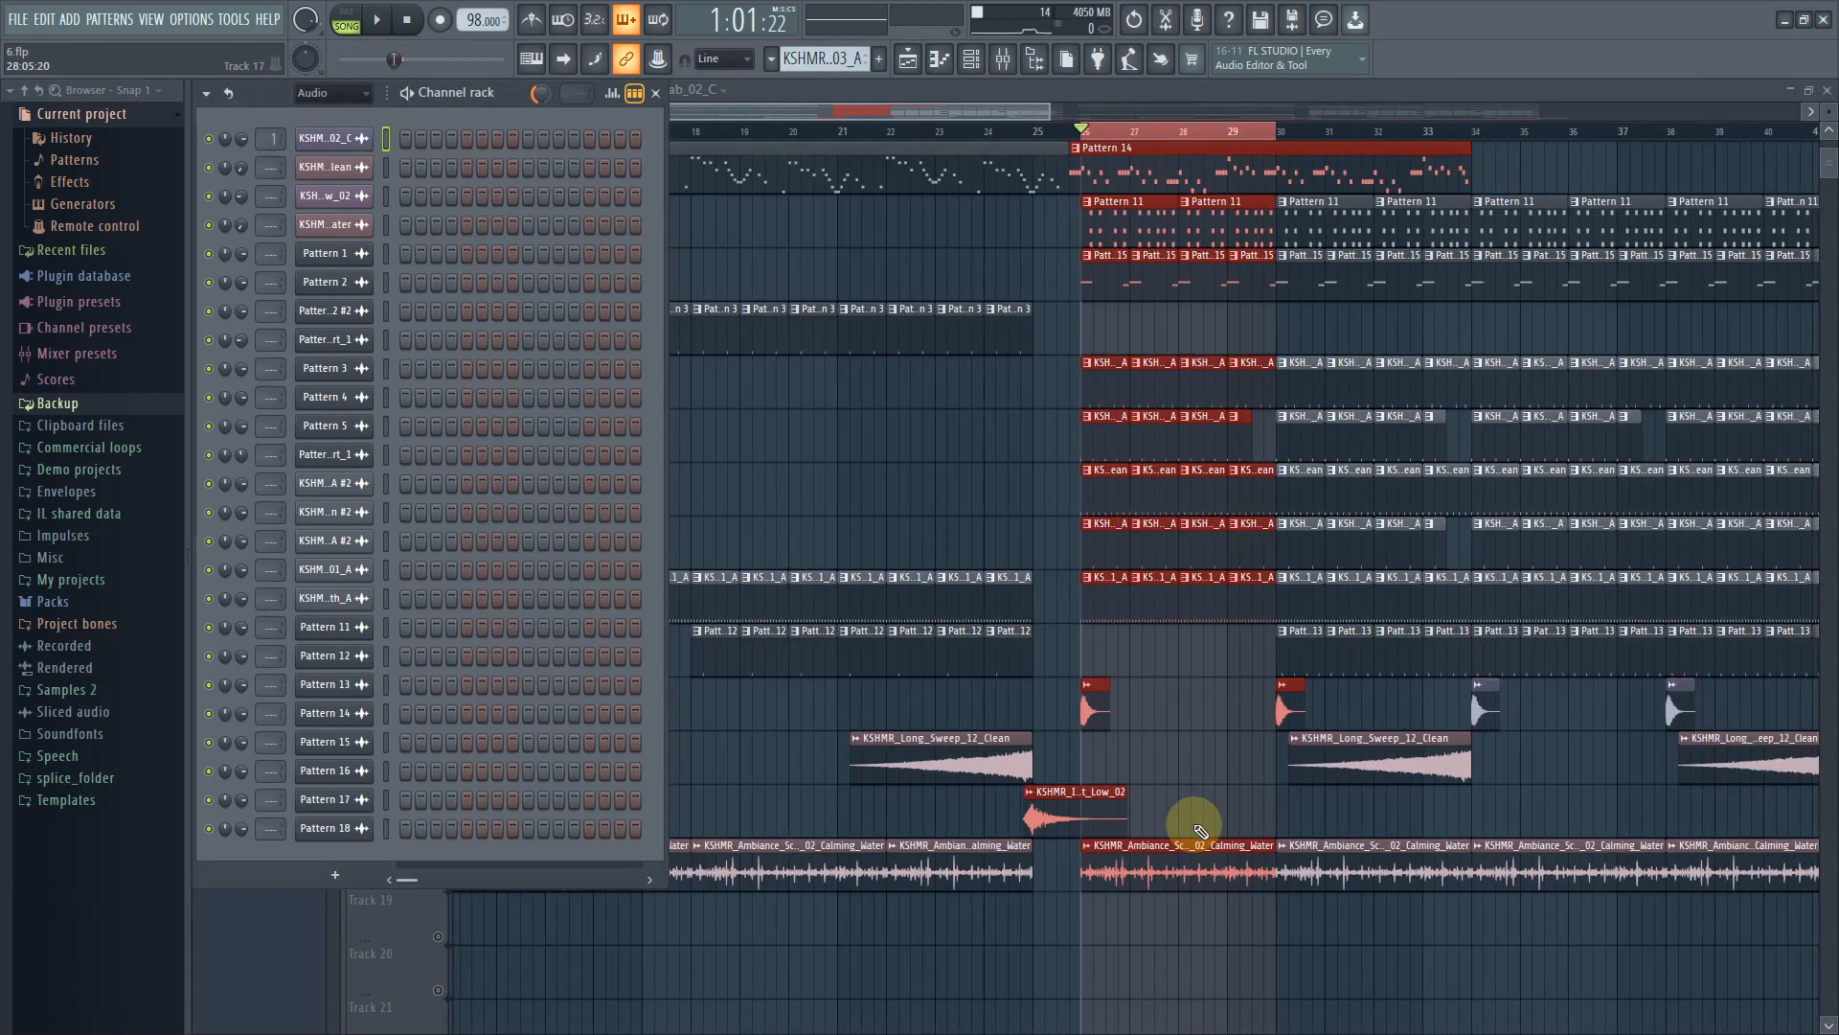
key("space")
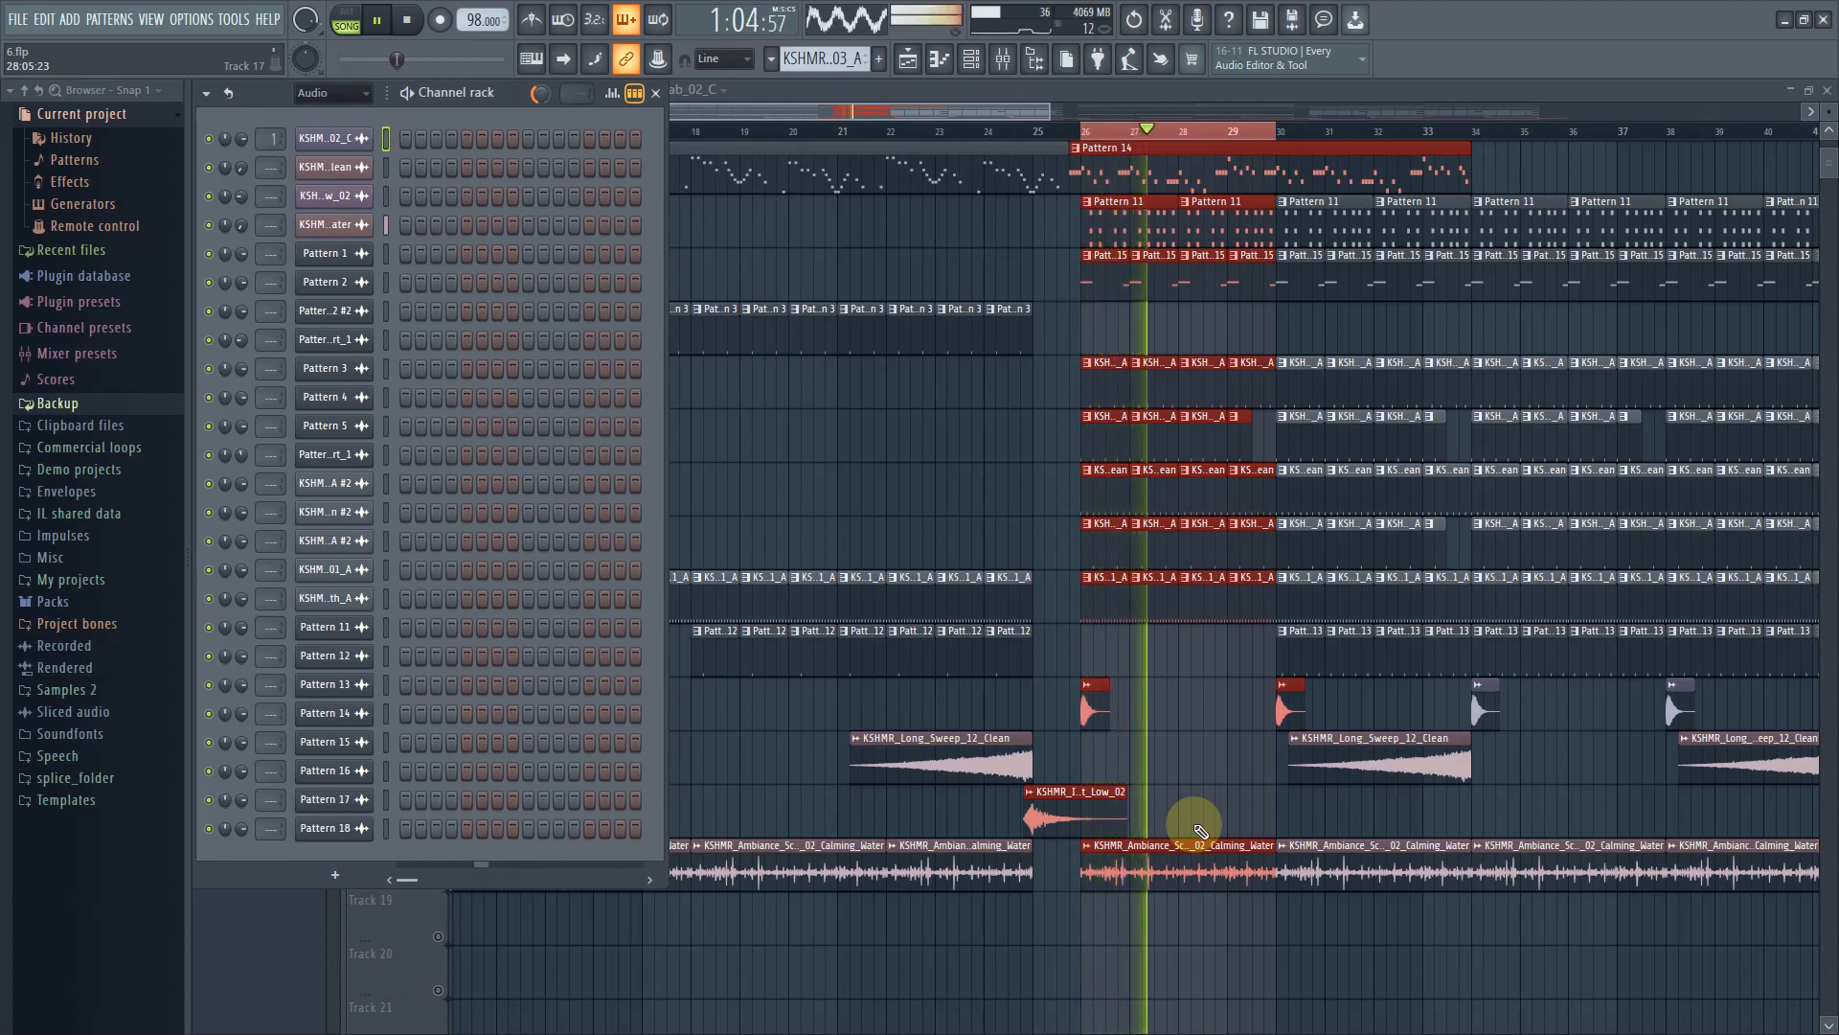
left_click_drag(1034, 112, 1072, 117)
left_click(1130, 128)
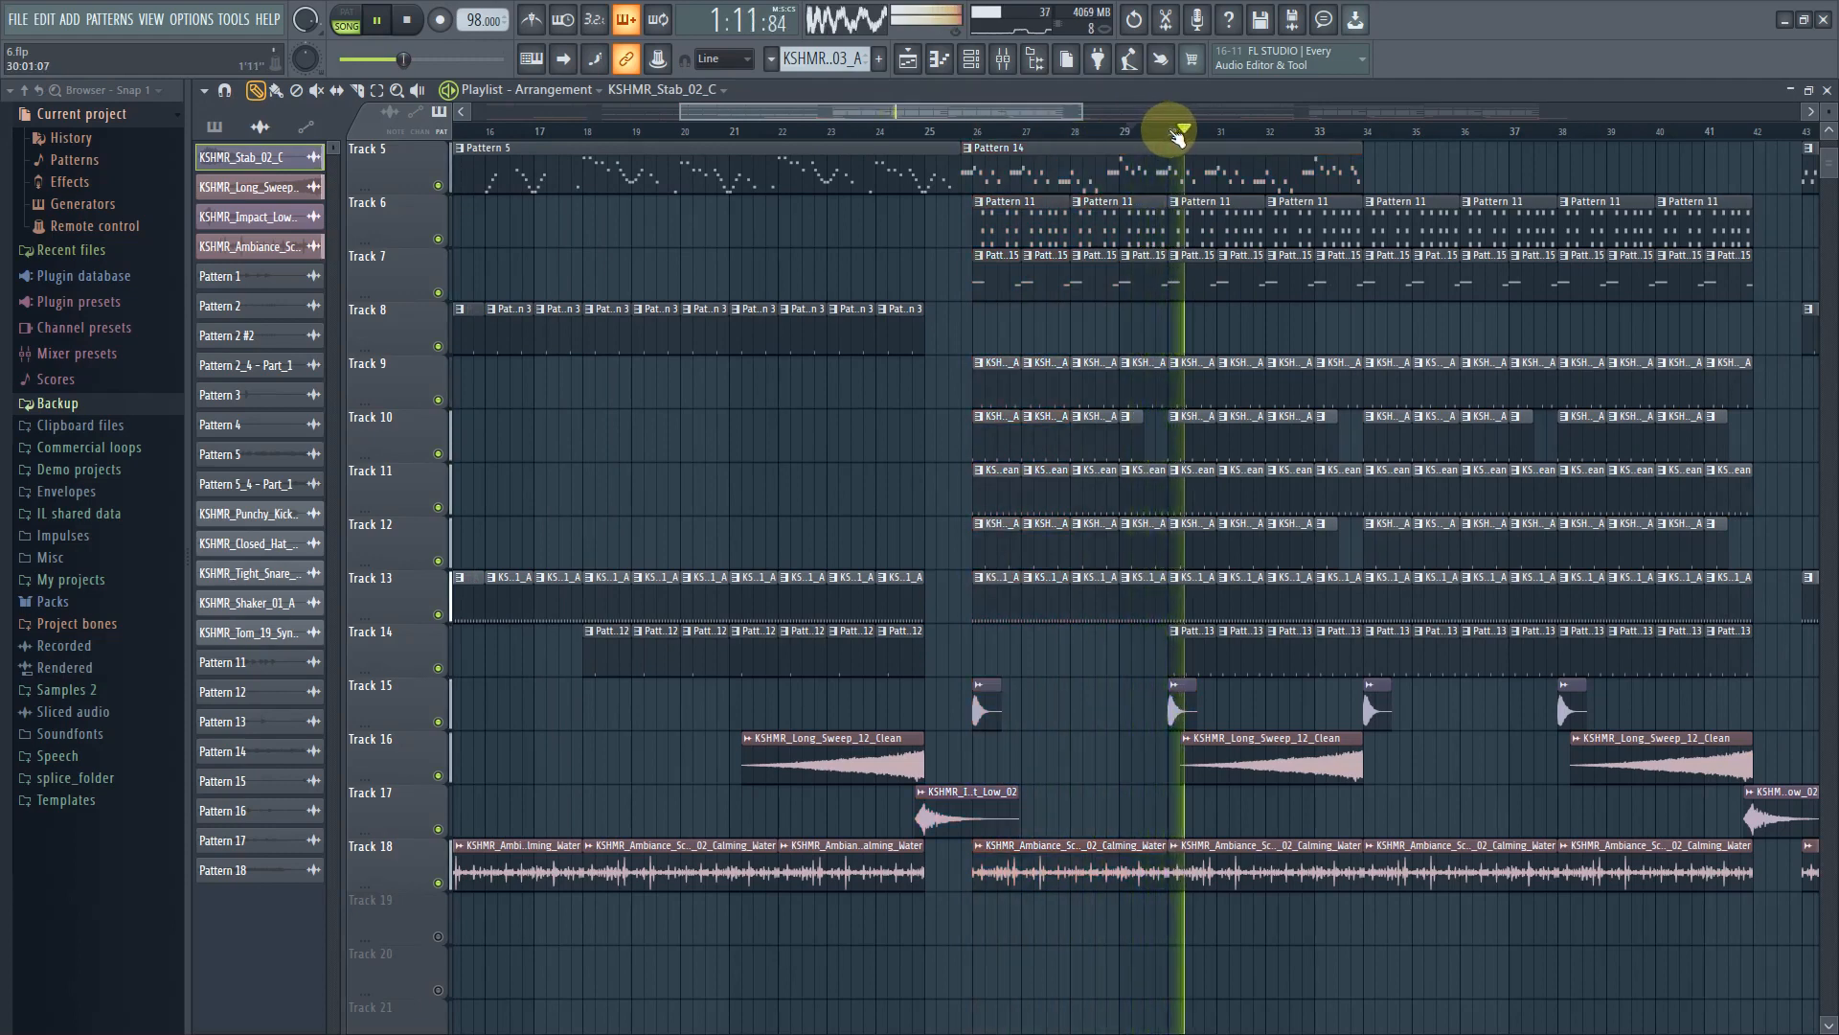
key("space")
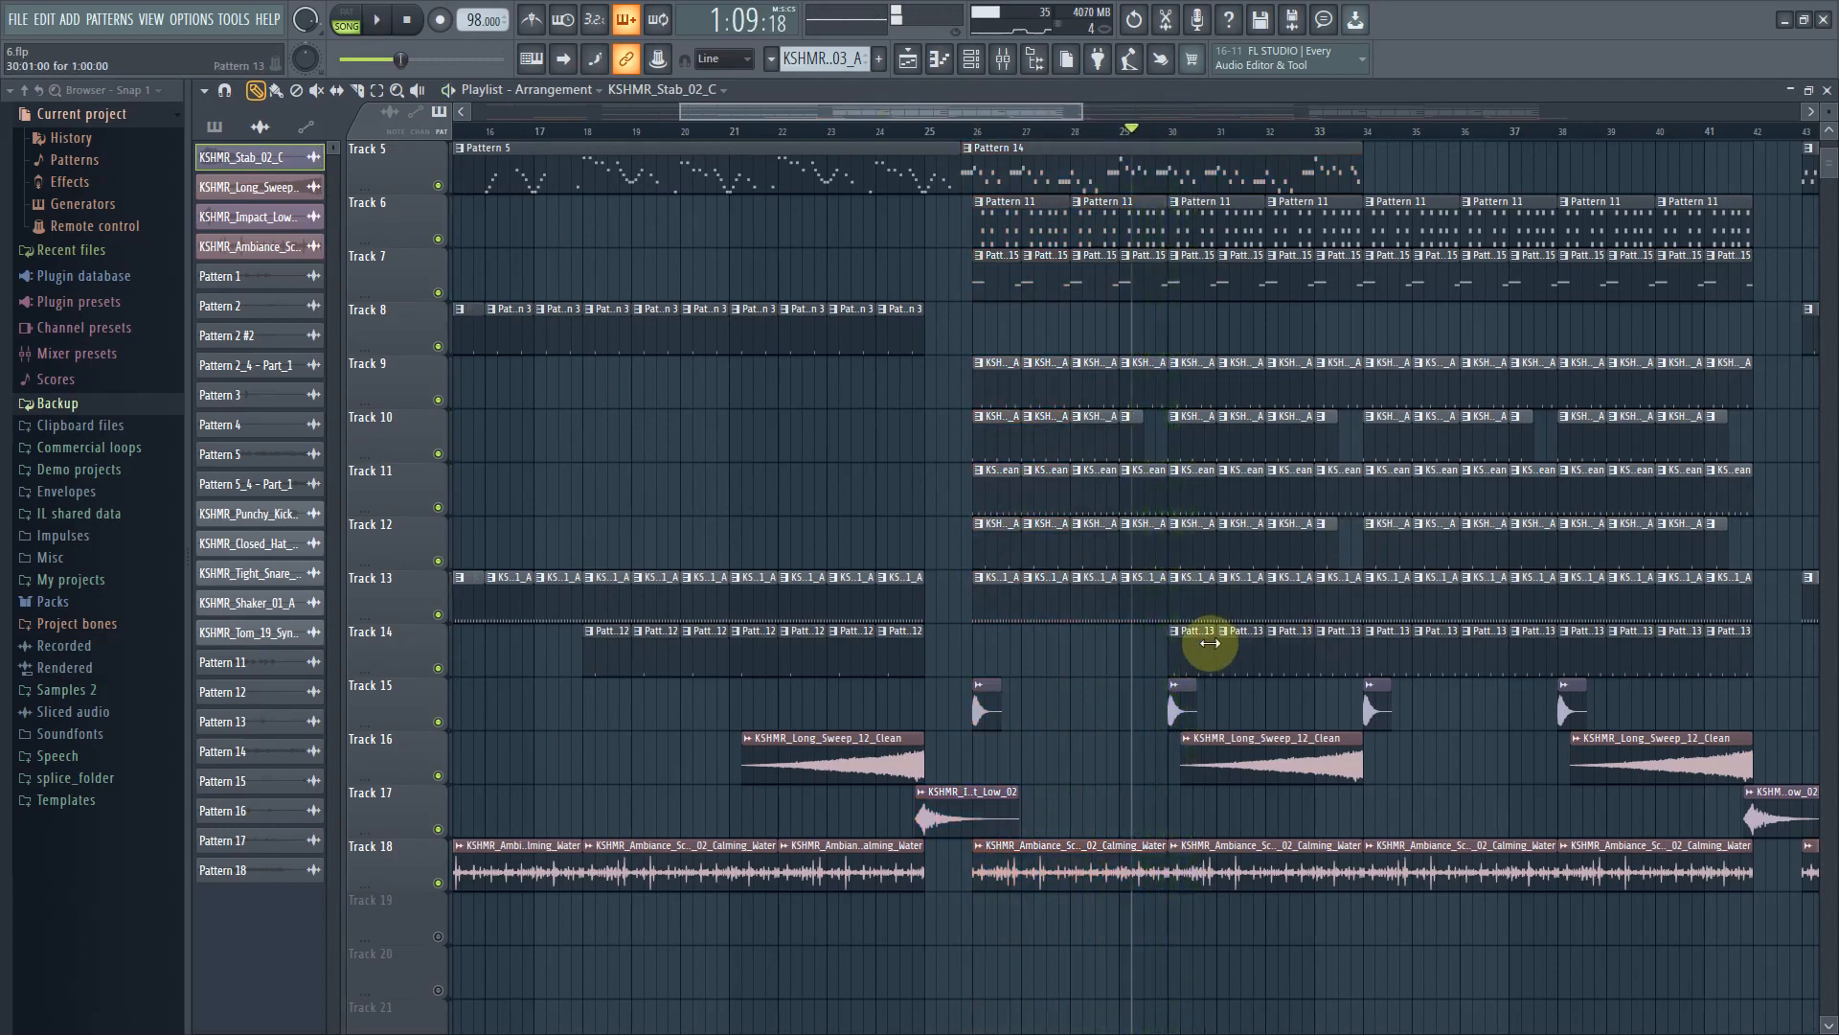
Open the KSHMR_Open_Hat_06_Short sampler channel used by Pattern 13 on Track 14 and close it
left_click(1205, 640)
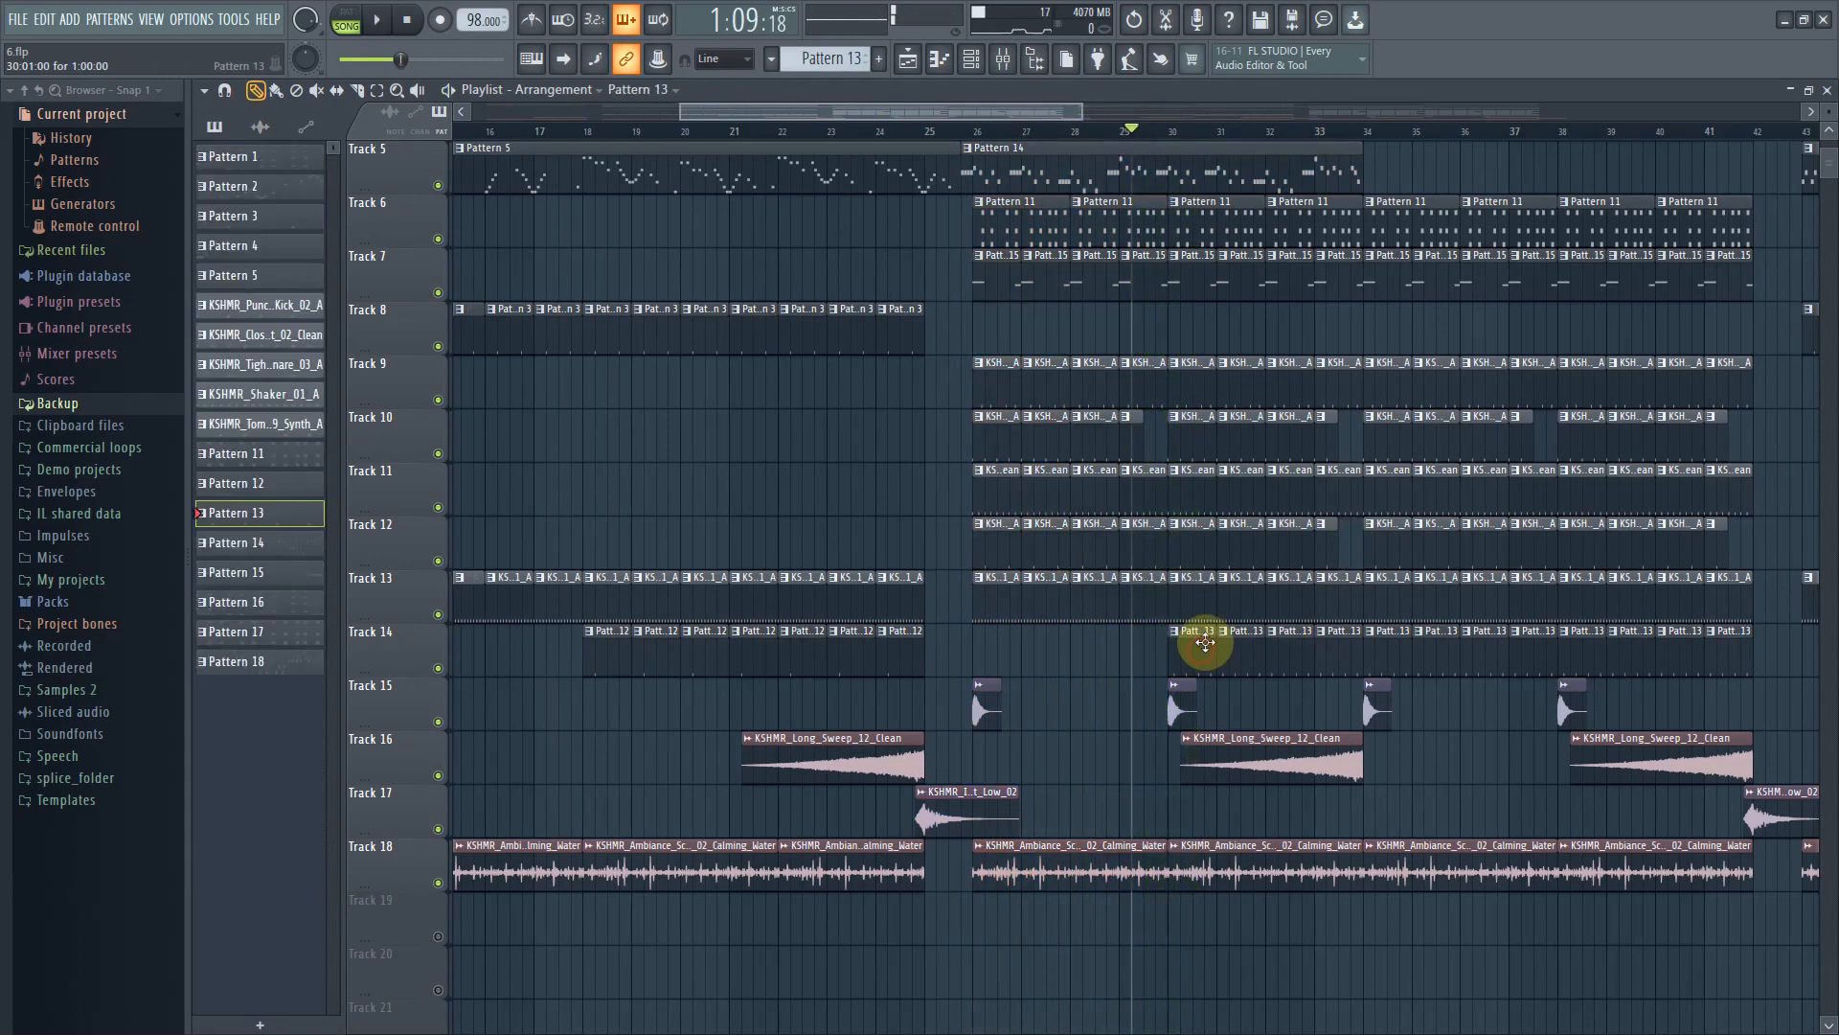
left_click(970, 59)
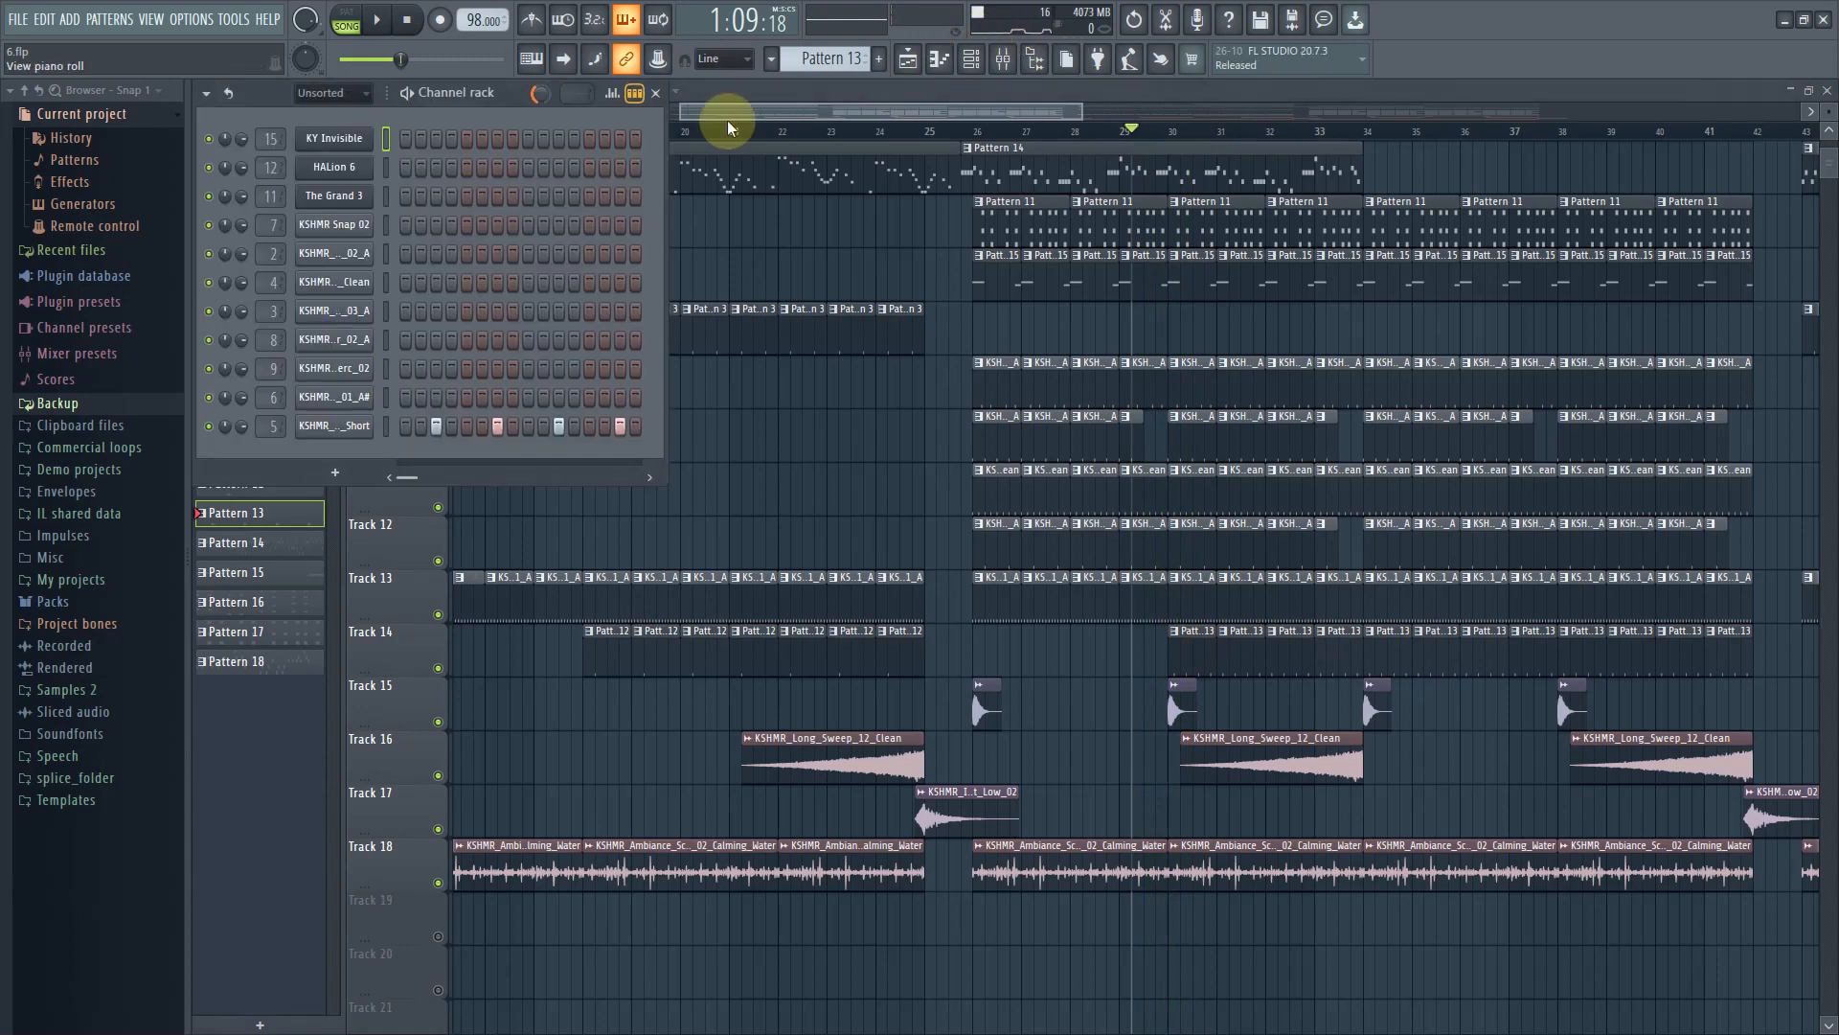
left_click(328, 425)
left_click_drag(471, 279, 706, 491)
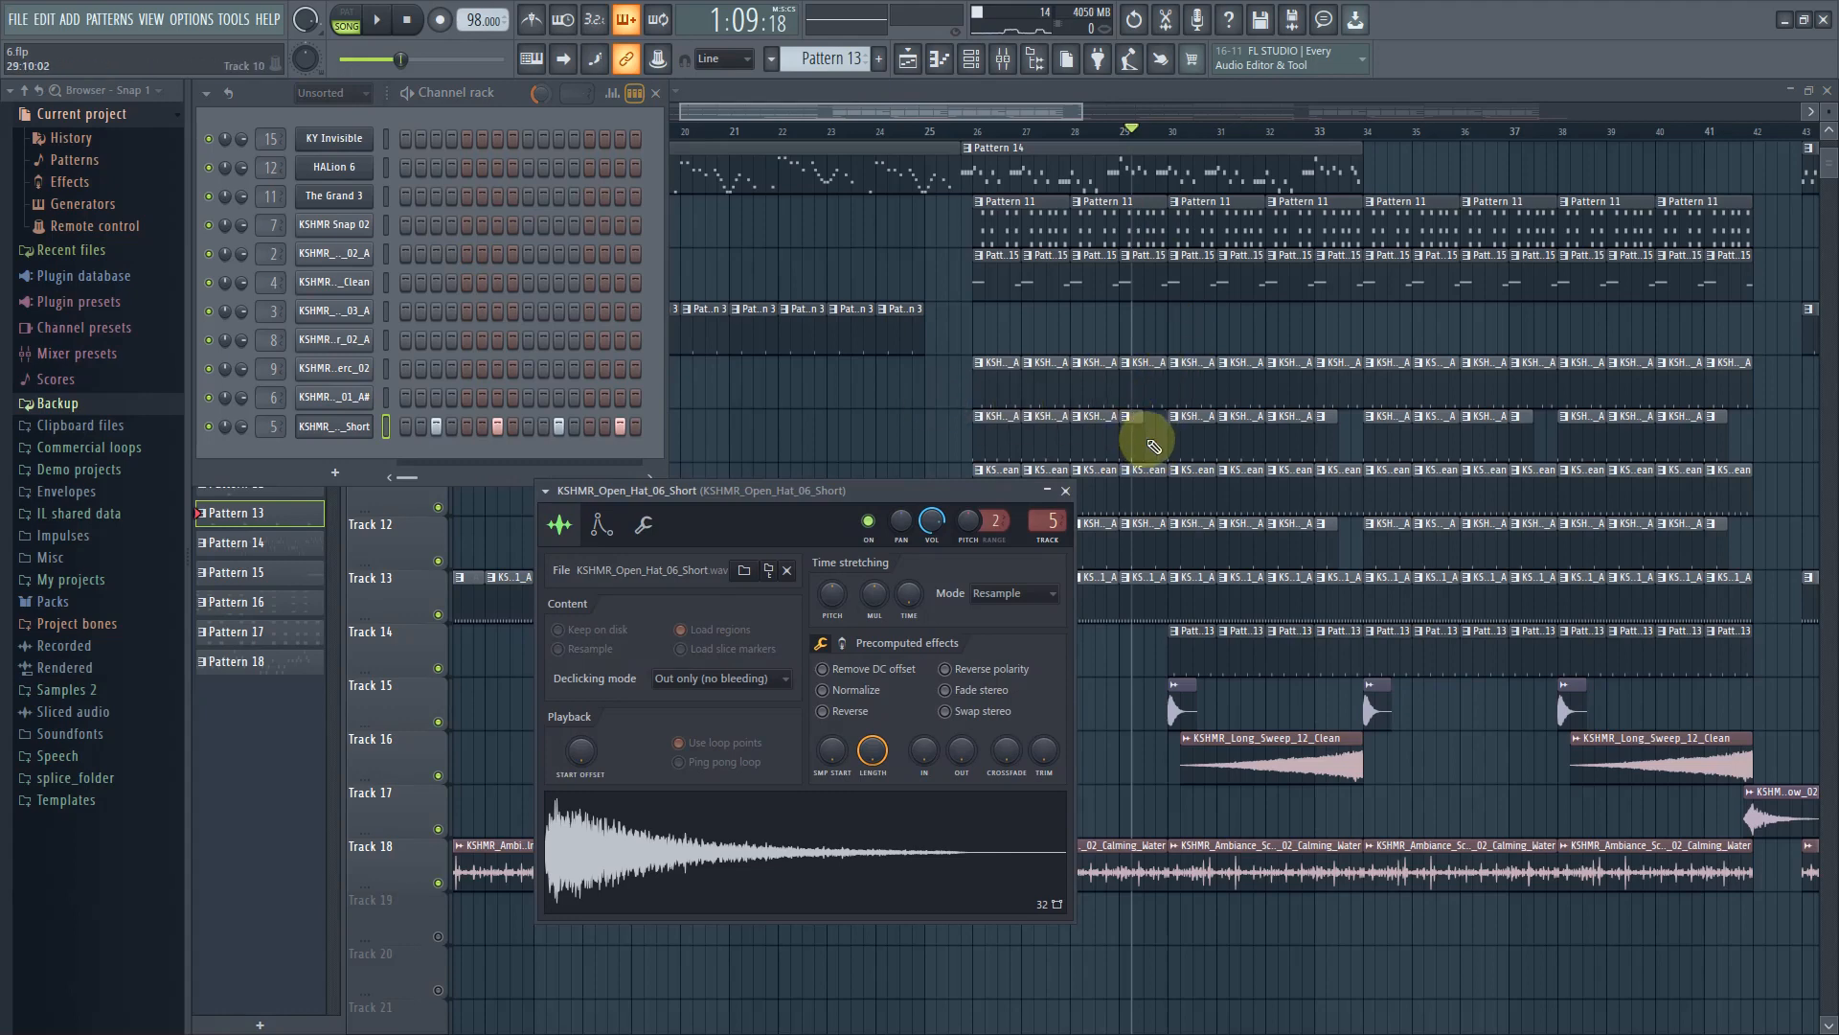
left_click(1150, 444)
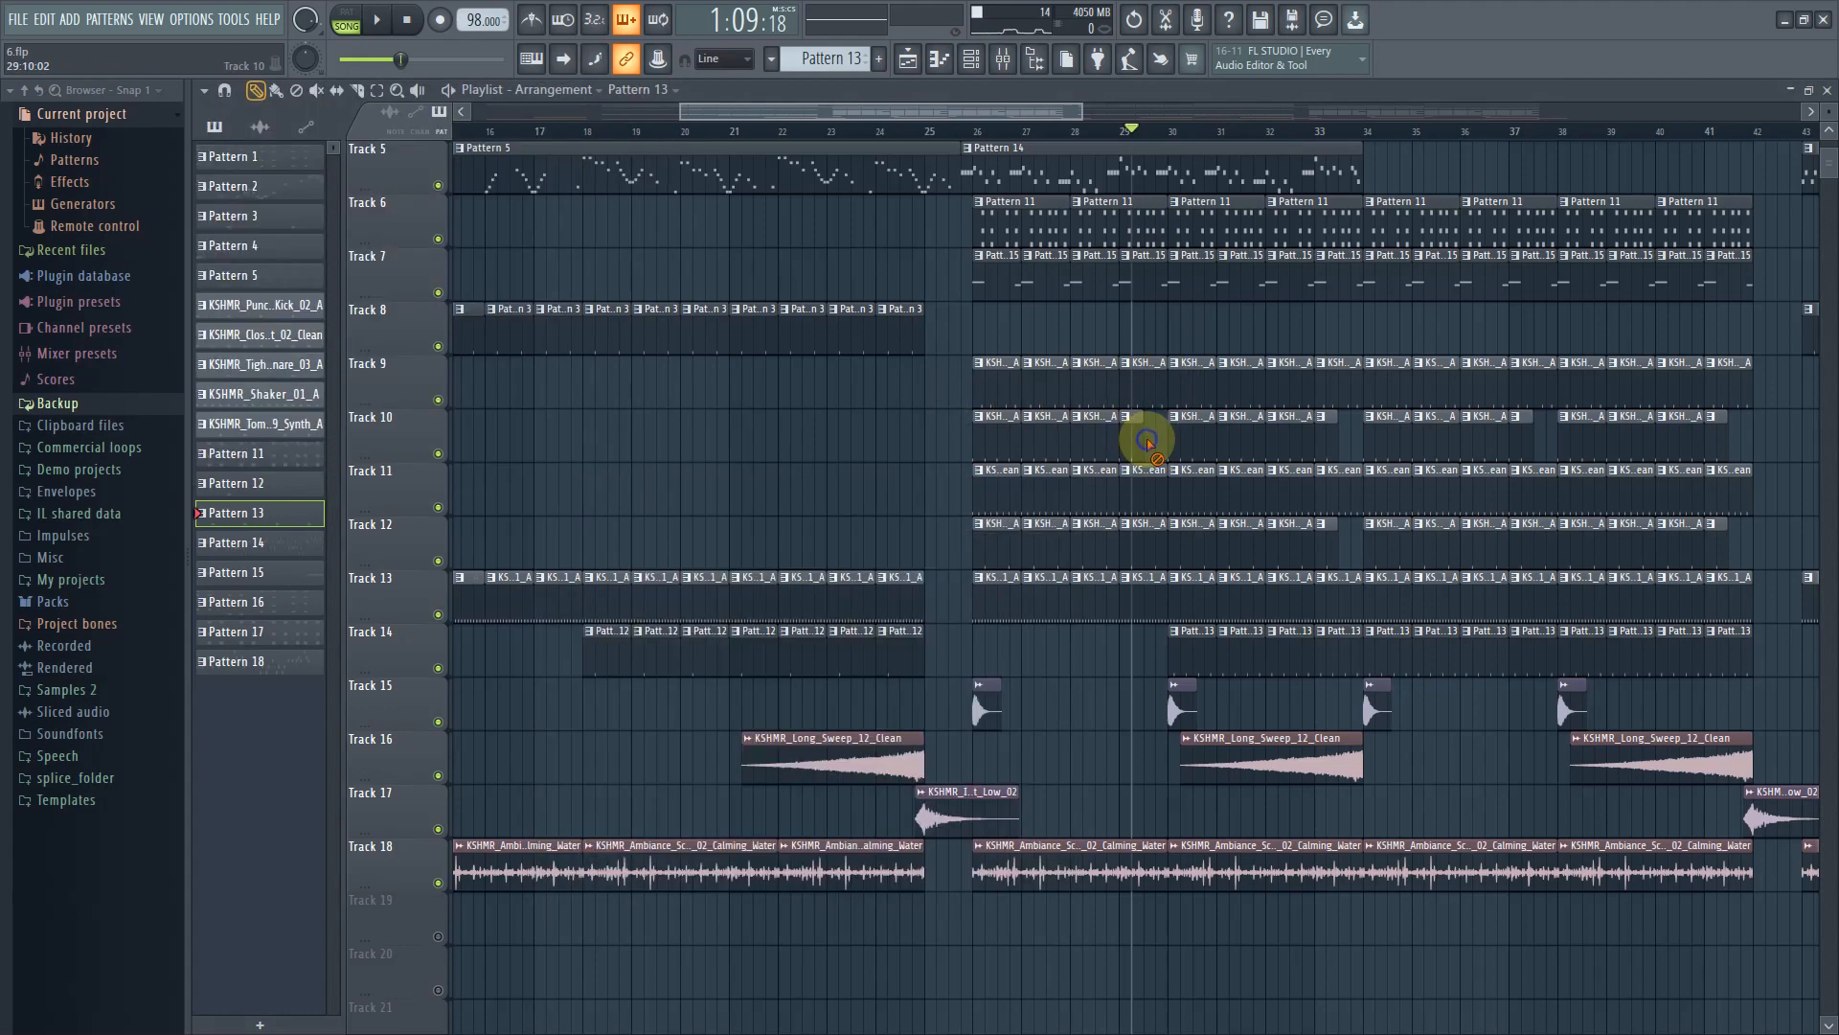
Solo Track 10, then restore all tracks
right_click(442, 455)
left_click(444, 458)
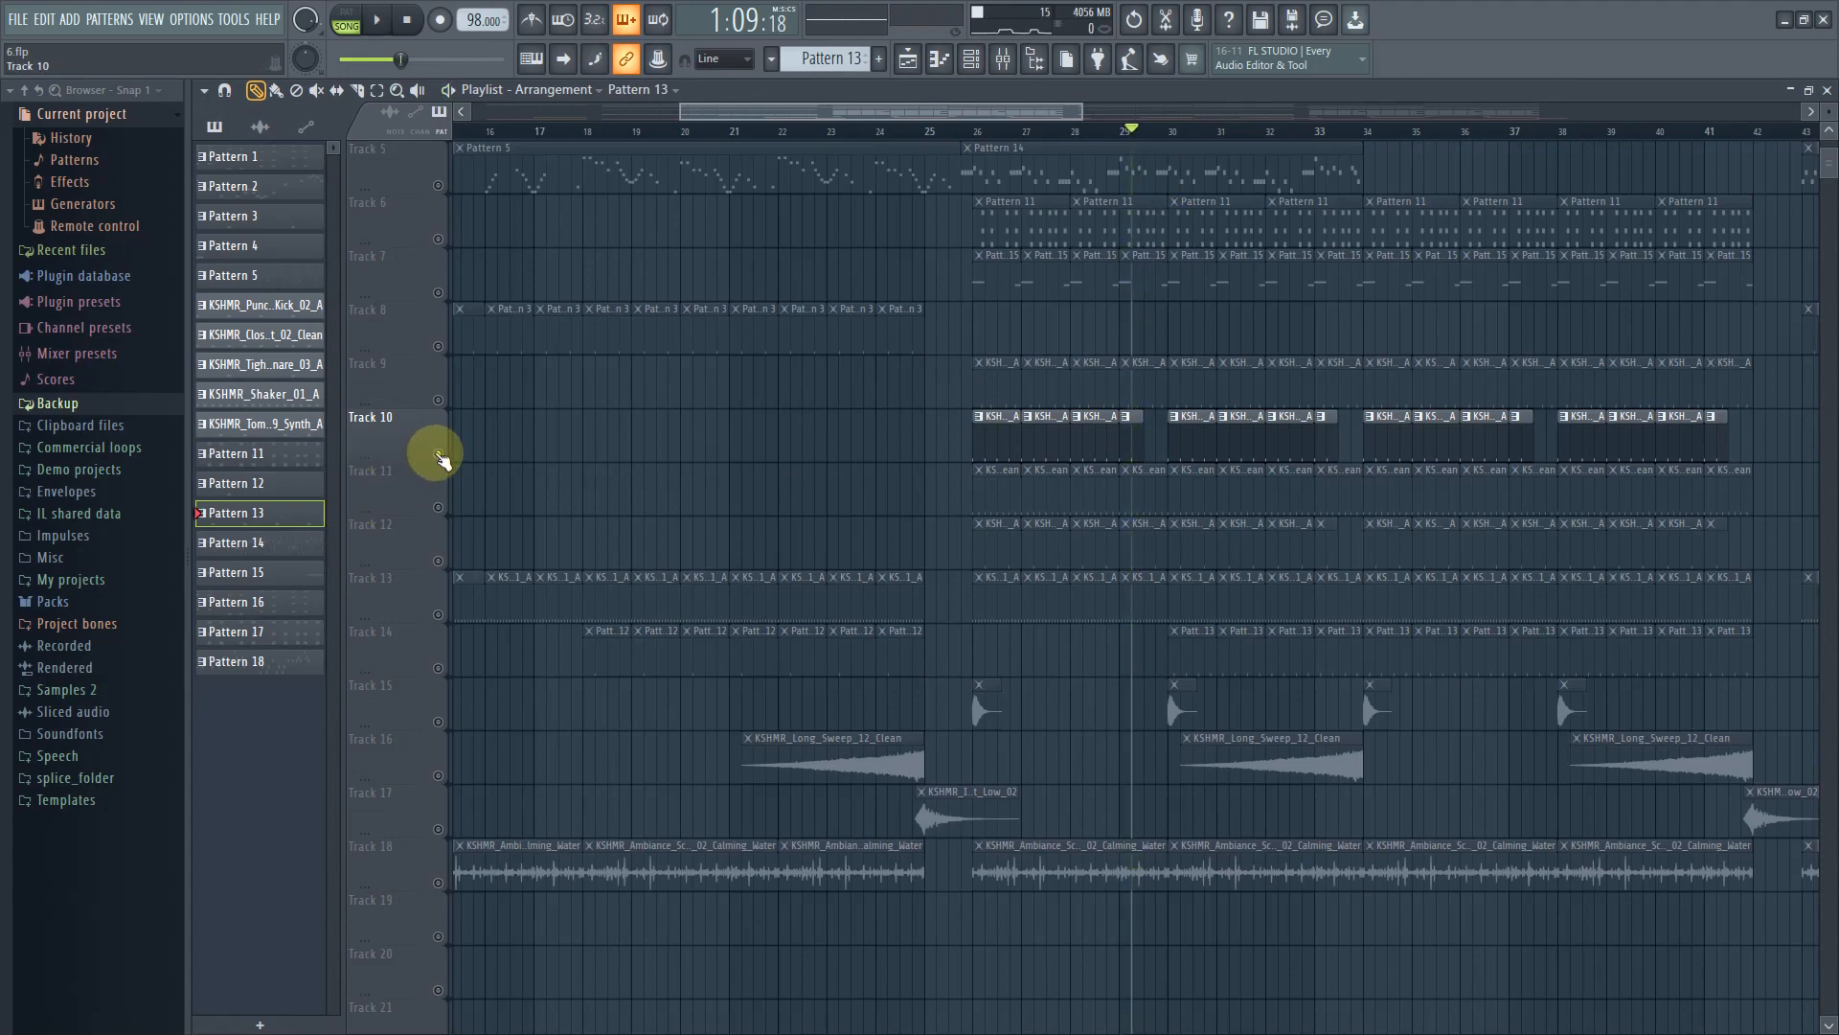
left_click(443, 457)
scroll(1207, 638, "up", 2)
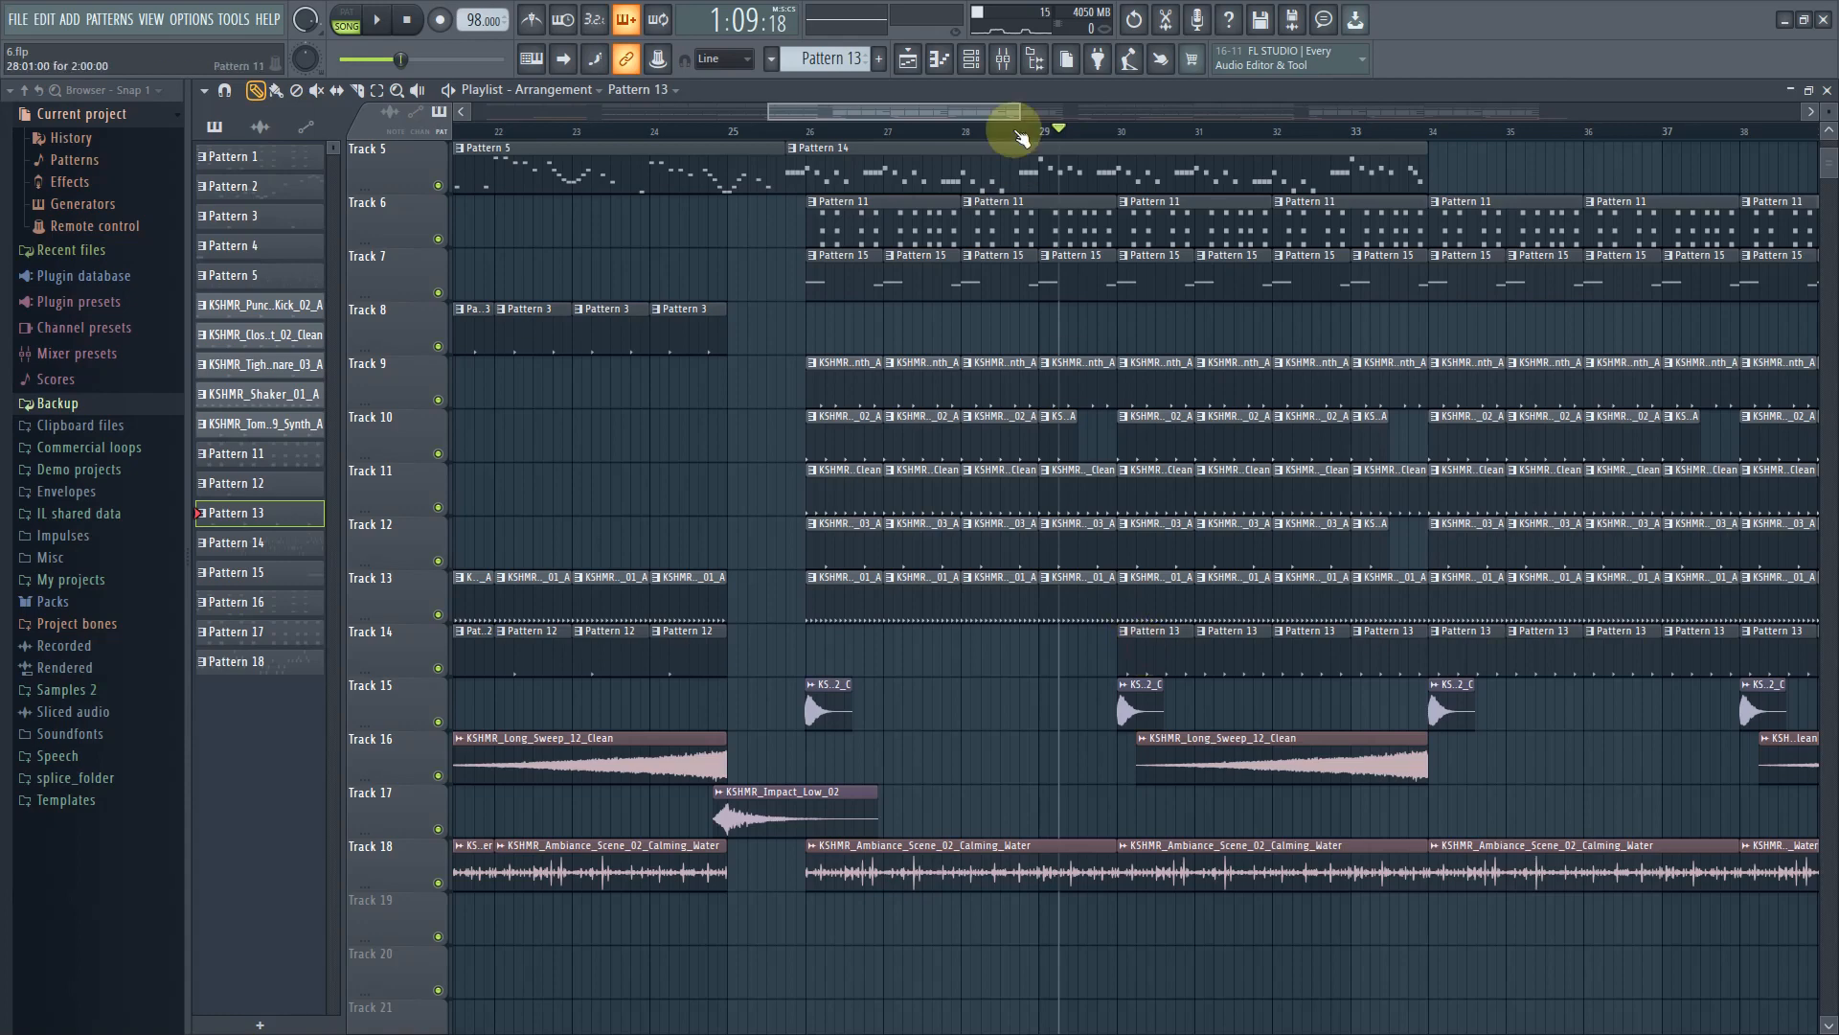
Play back the arrangement, scrolling through its tracks, and stop playback
key("space")
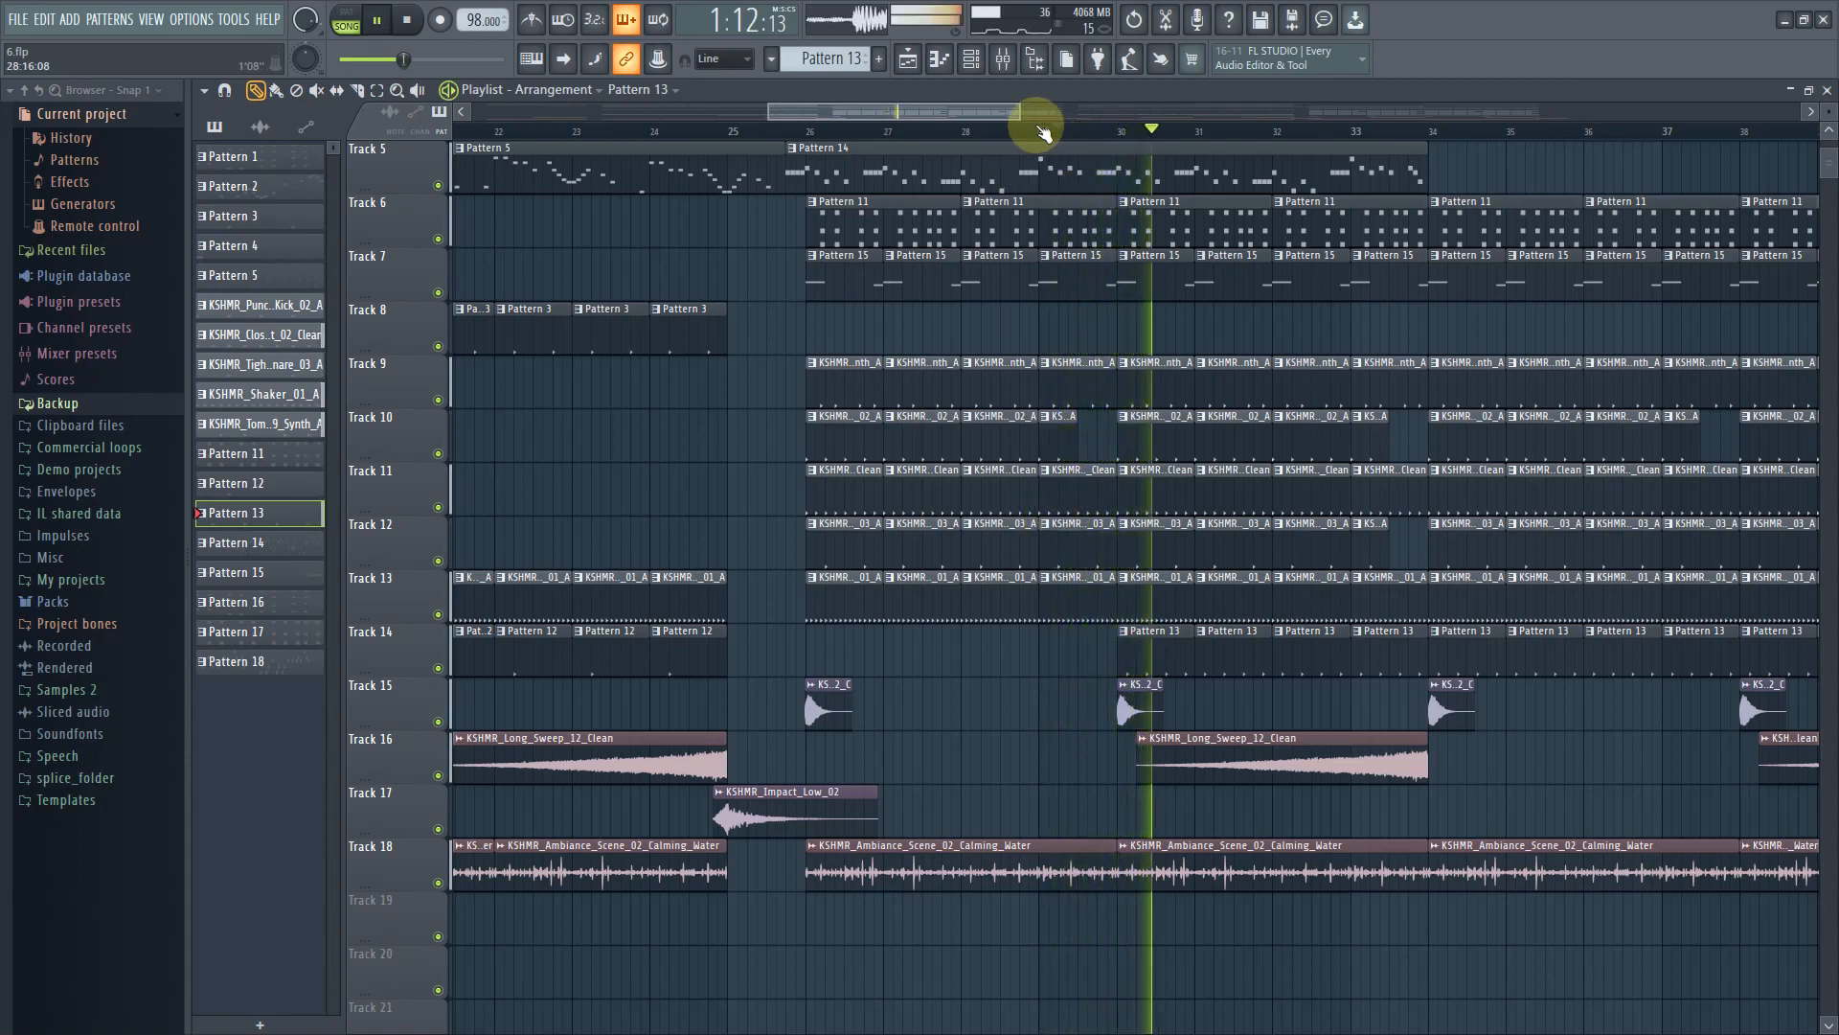
left_click_drag(1021, 112, 1216, 112)
scroll(1193, 914, "down", 1)
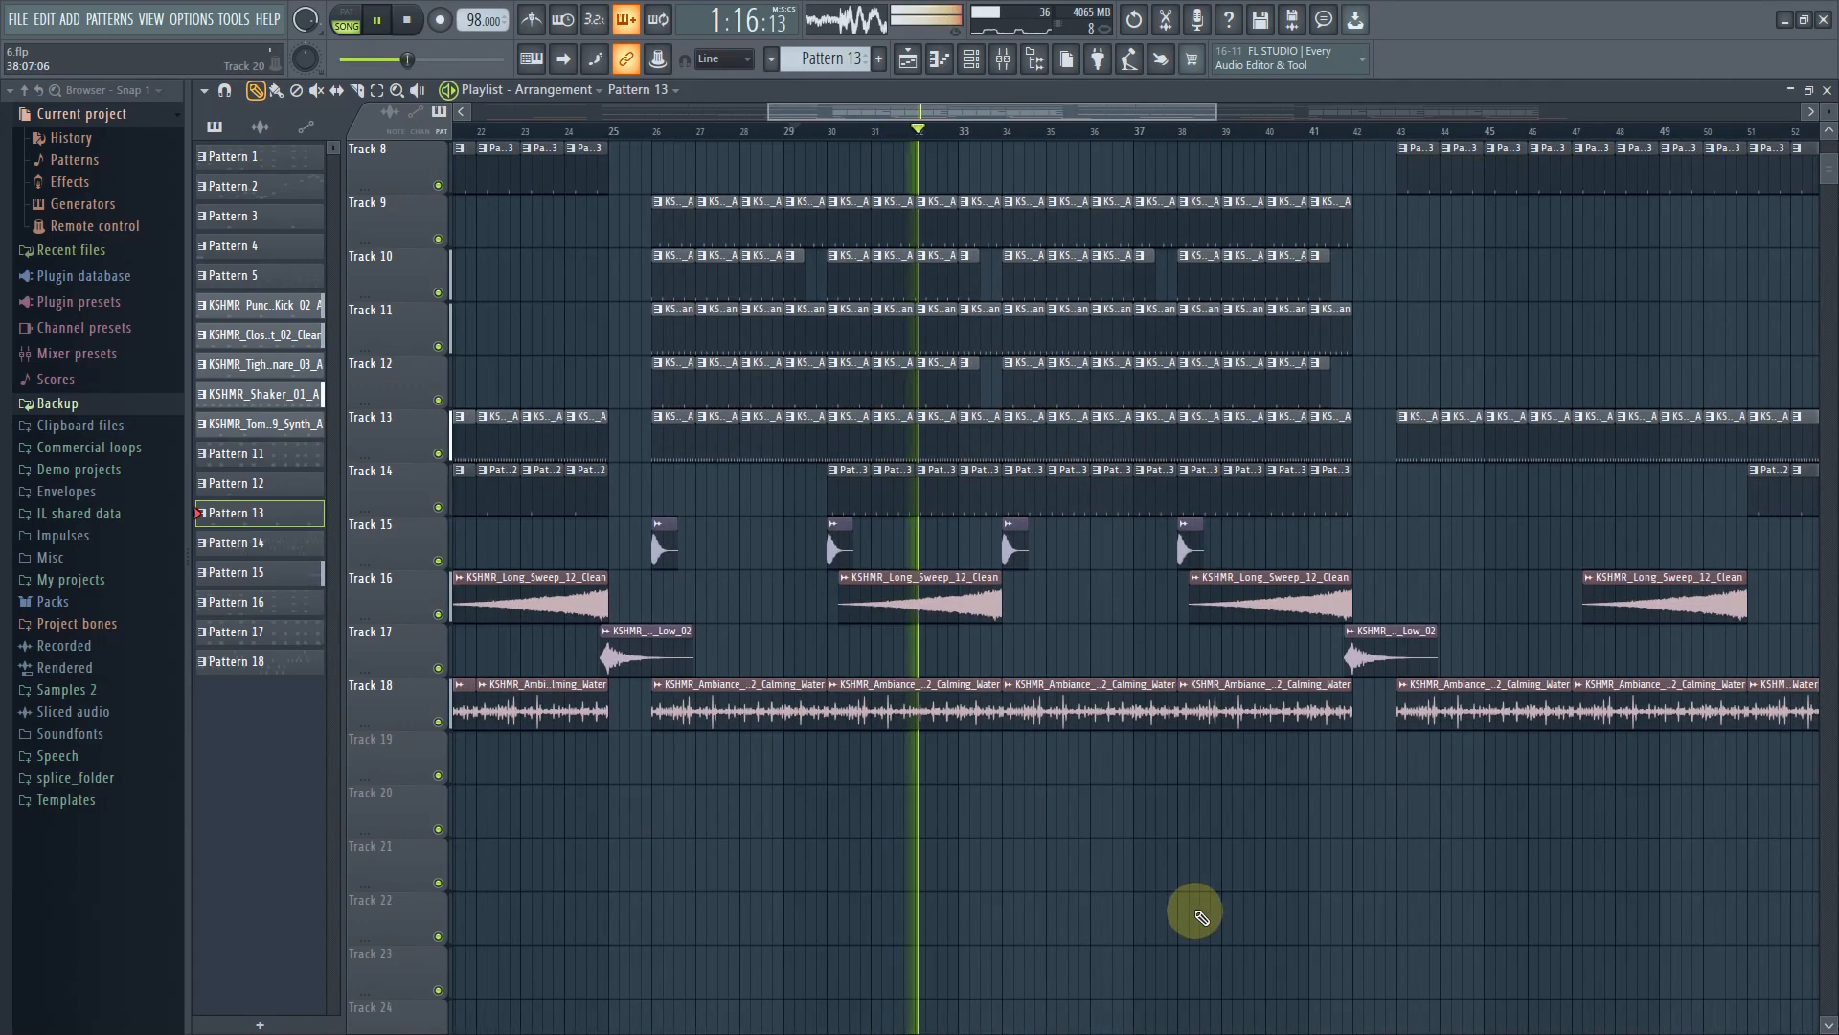
scroll(1171, 984, "up", 4)
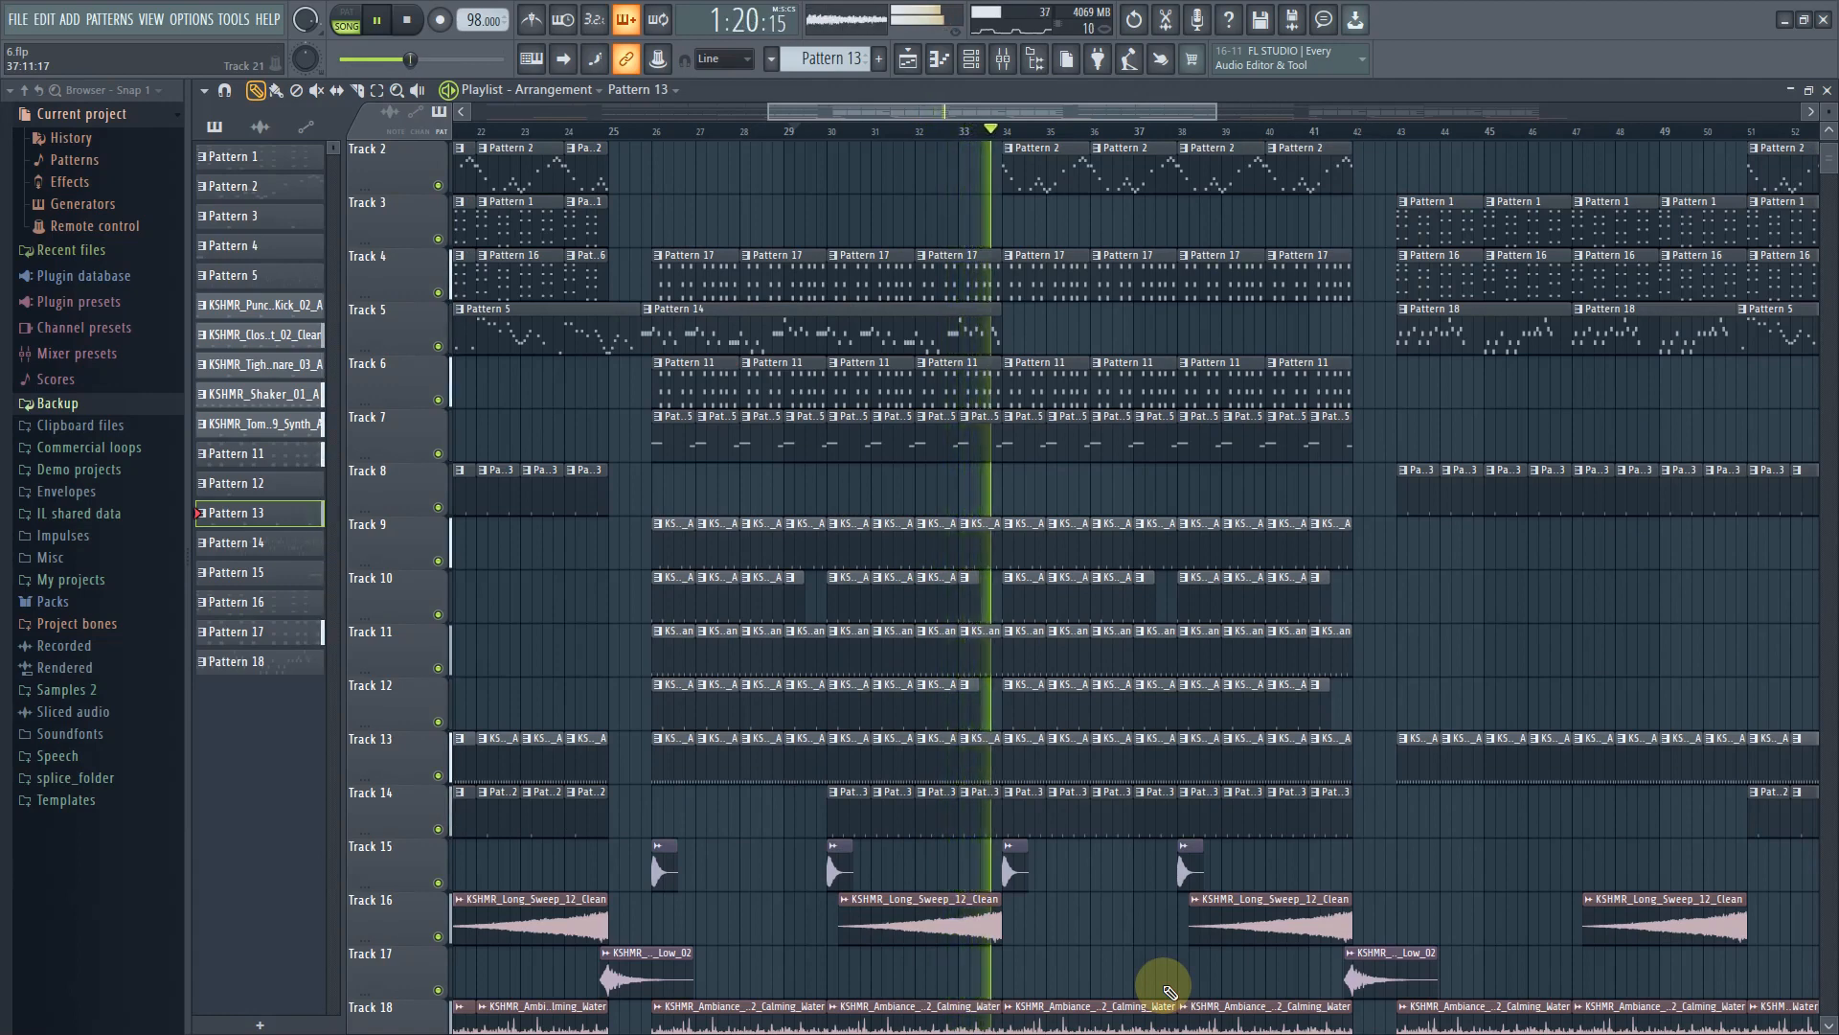
key("space")
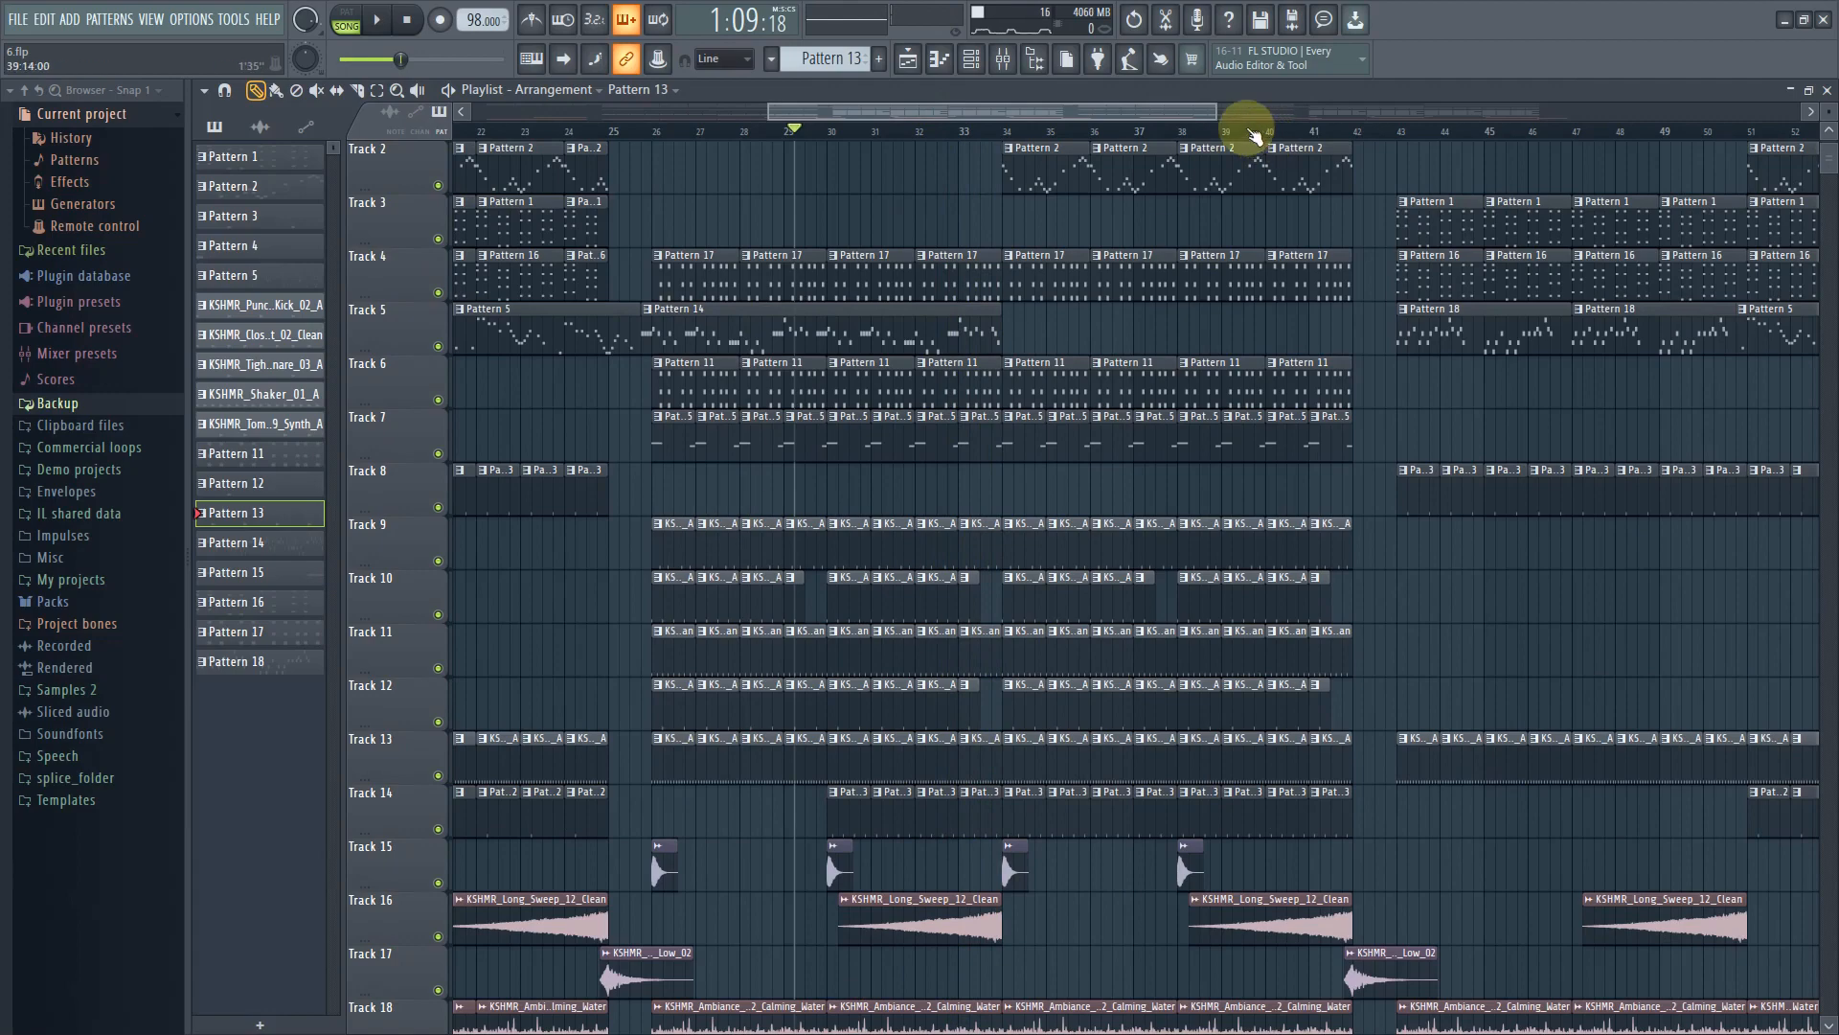
Switch the playlist from the Arrangement to the Waves arrangement
left_click_drag(1215, 110, 1638, 110)
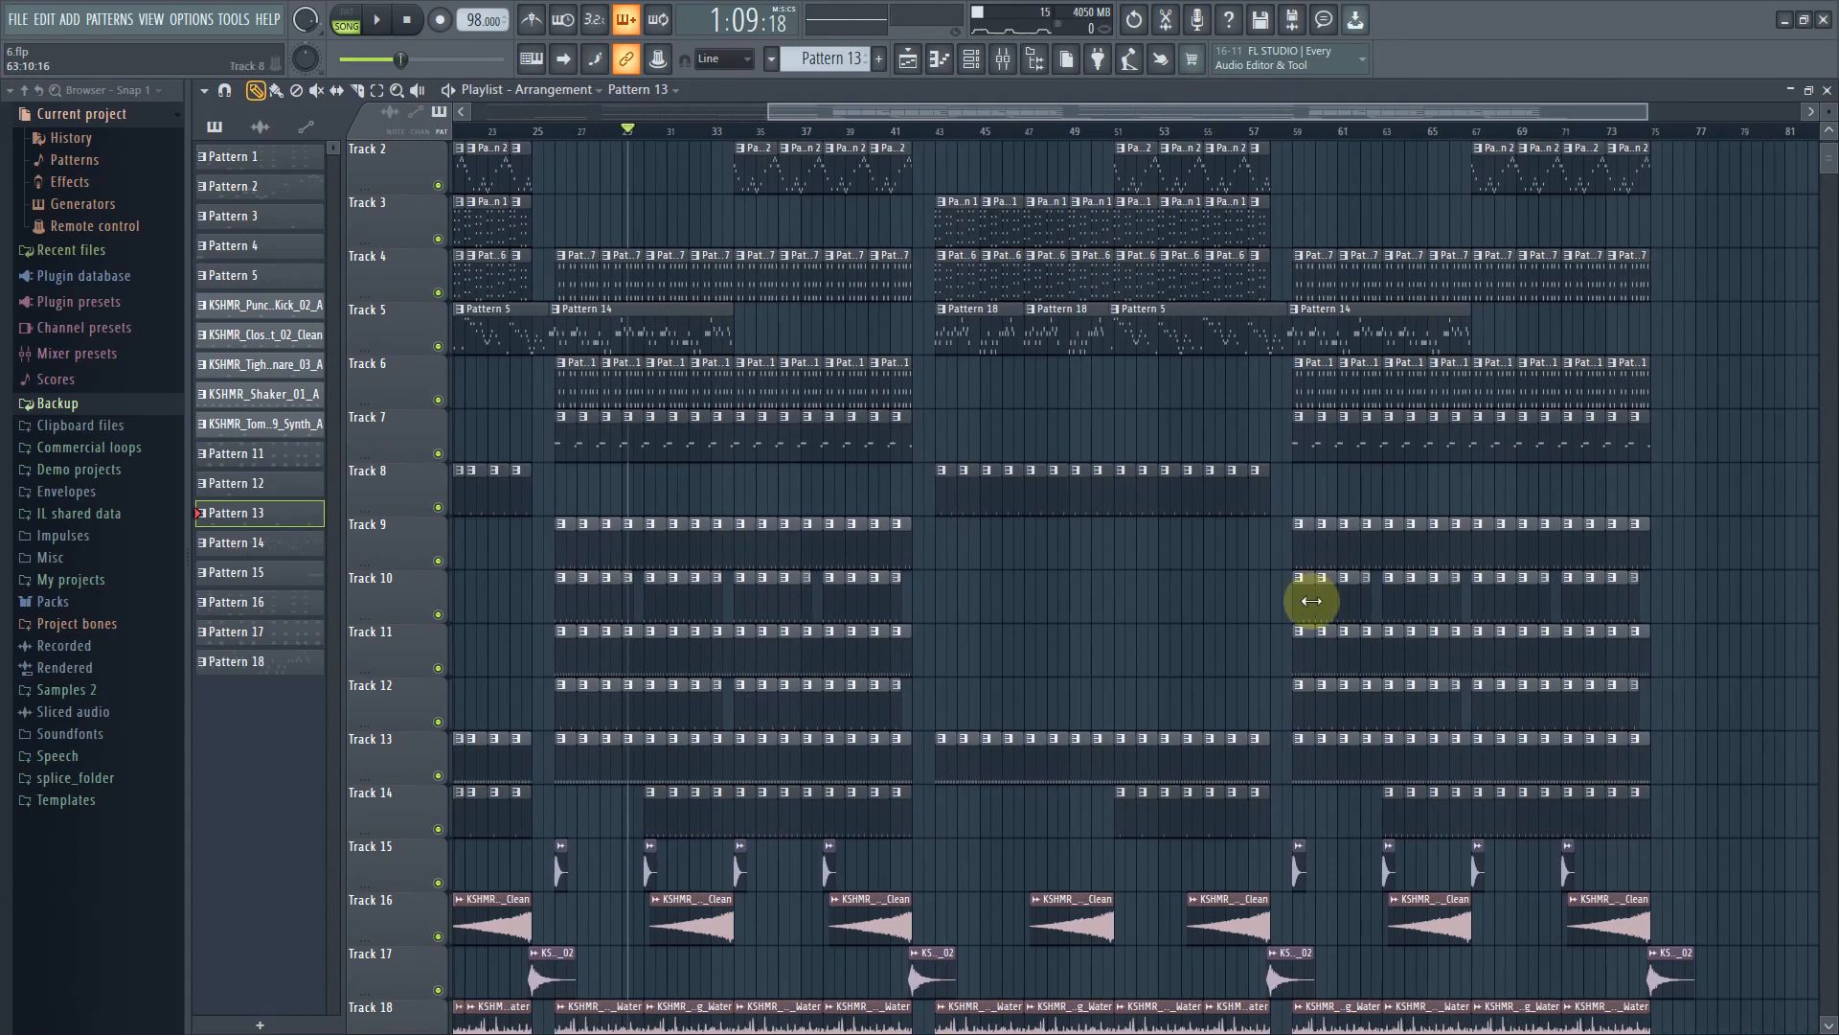
scroll(1313, 613, "down", 2)
left_click_drag(803, 102, 506, 144)
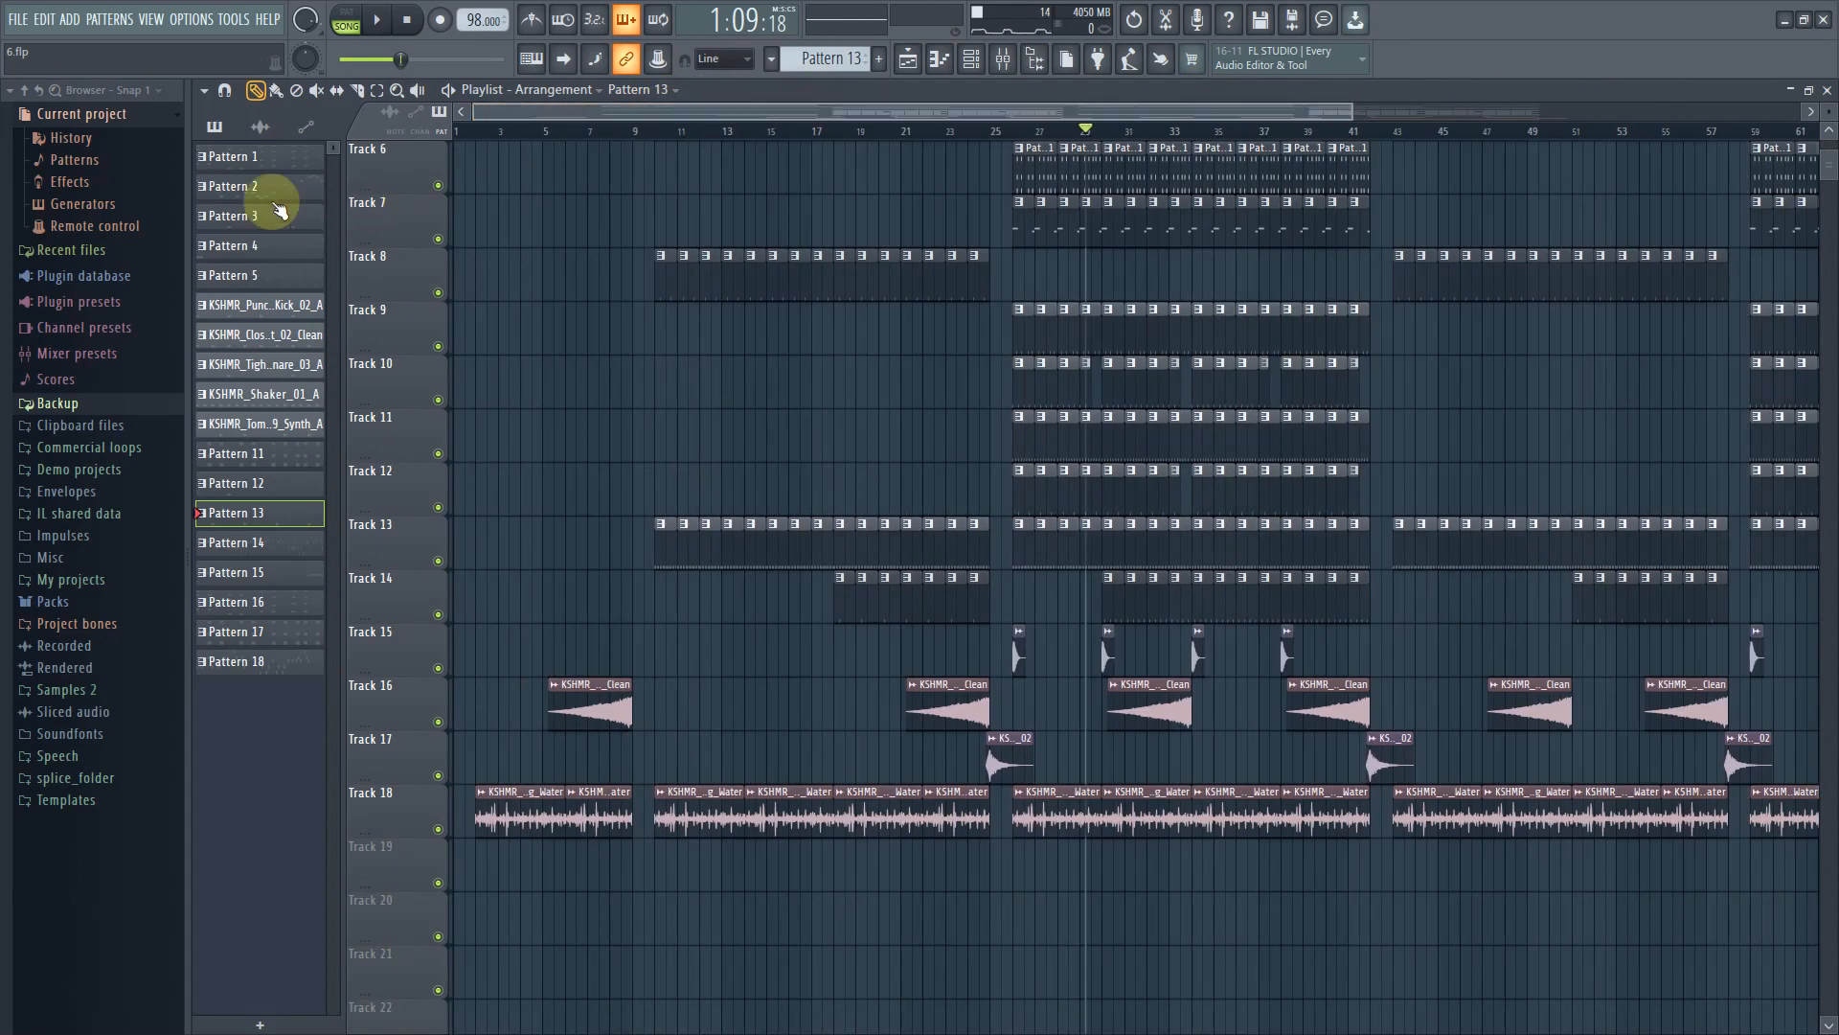
left_click(285, 661, "shift")
right_click(285, 661)
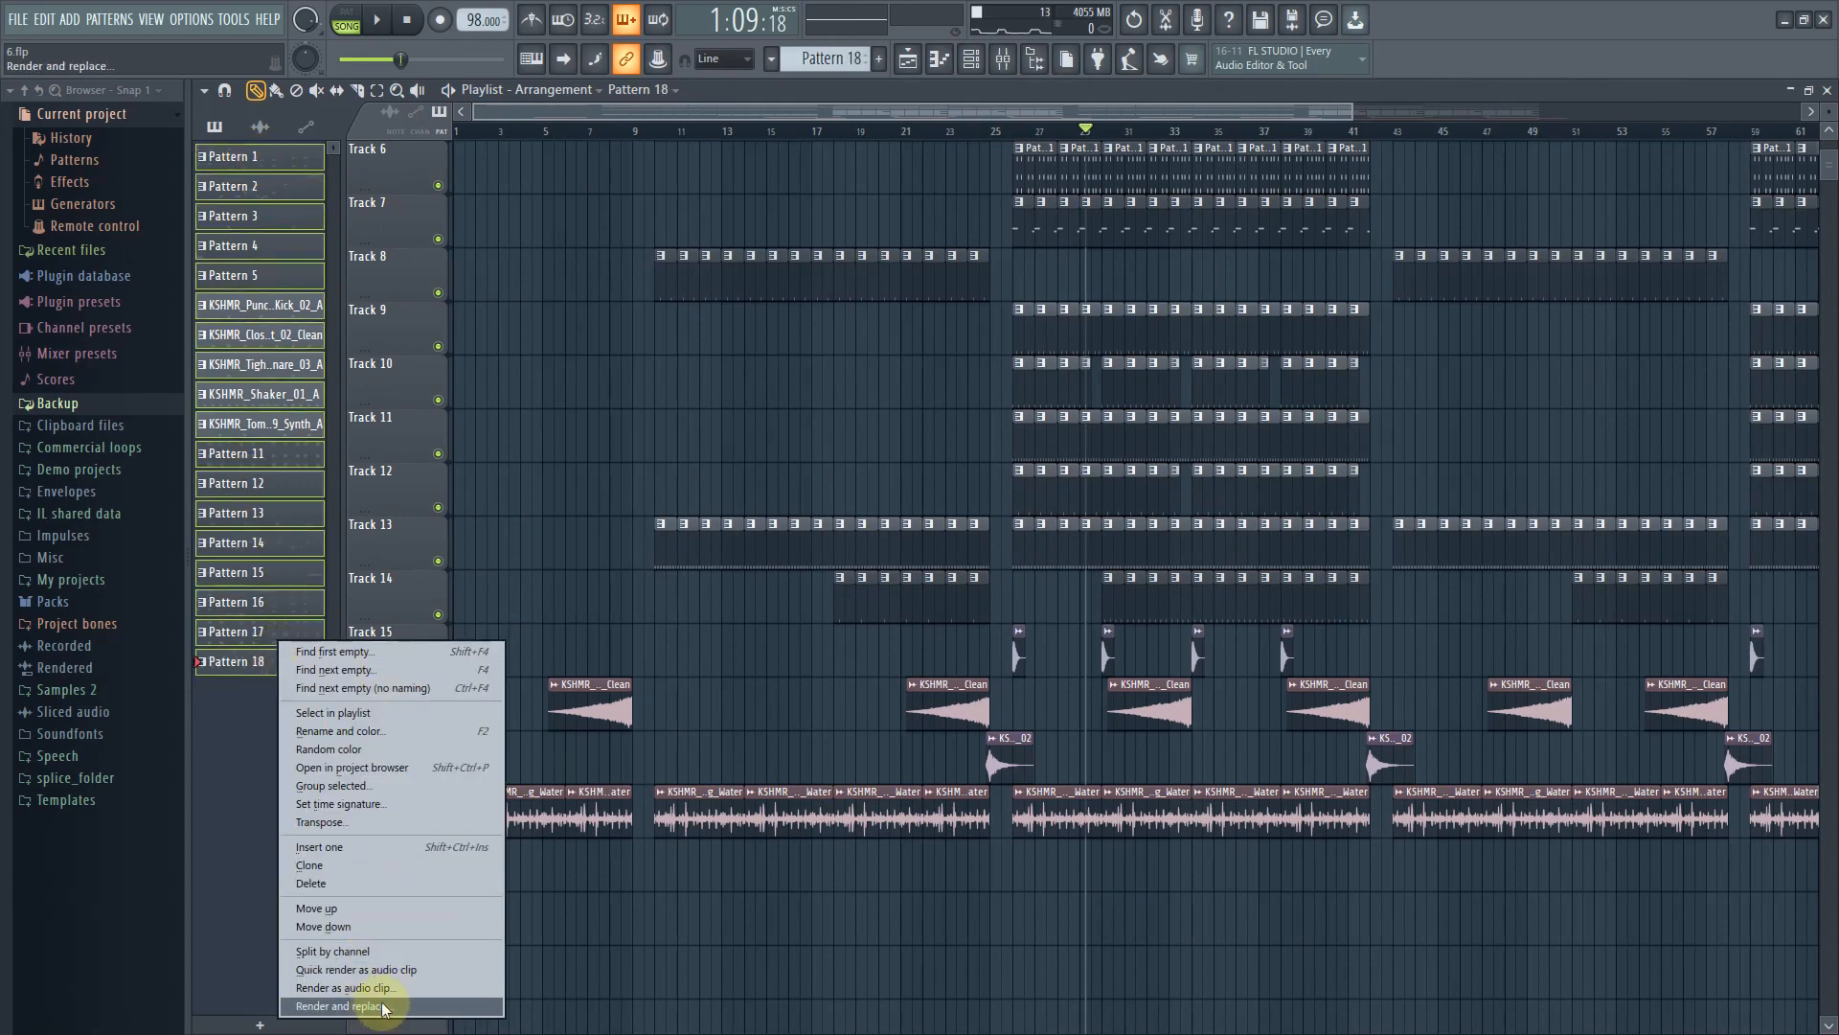
left_click(636, 89)
left_click(553, 89)
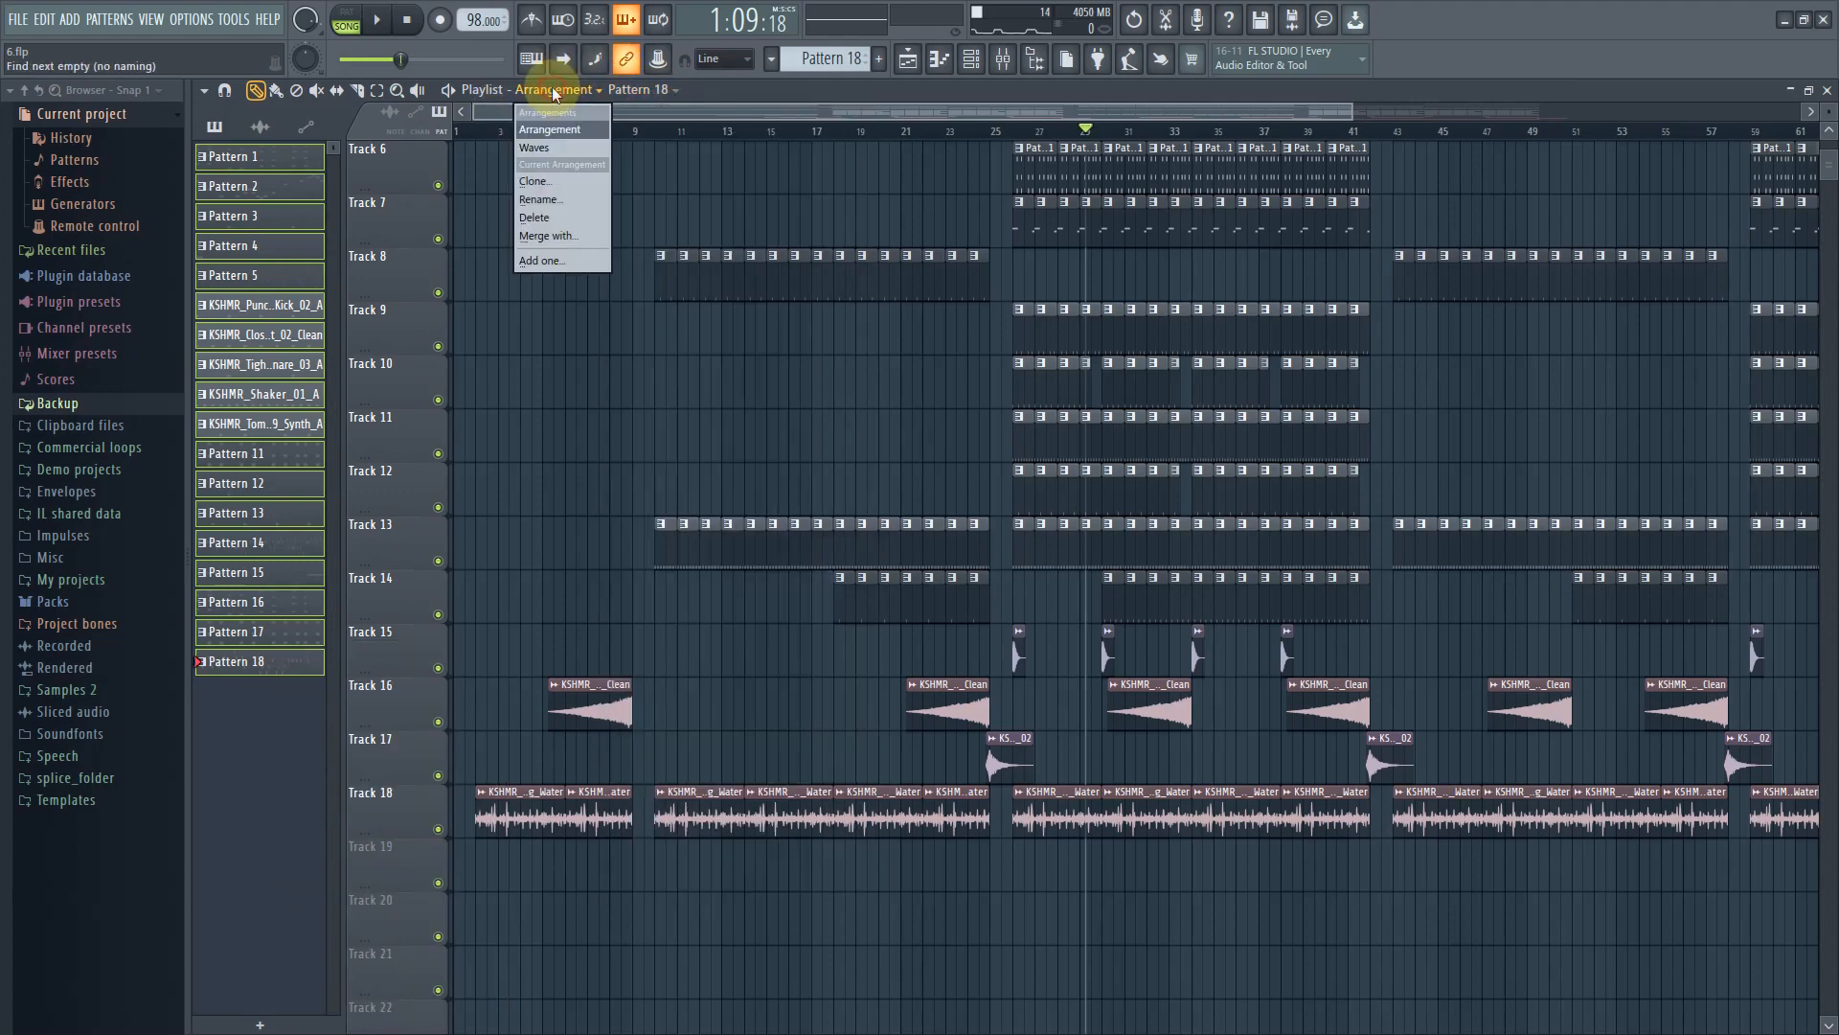
left_click(534, 149)
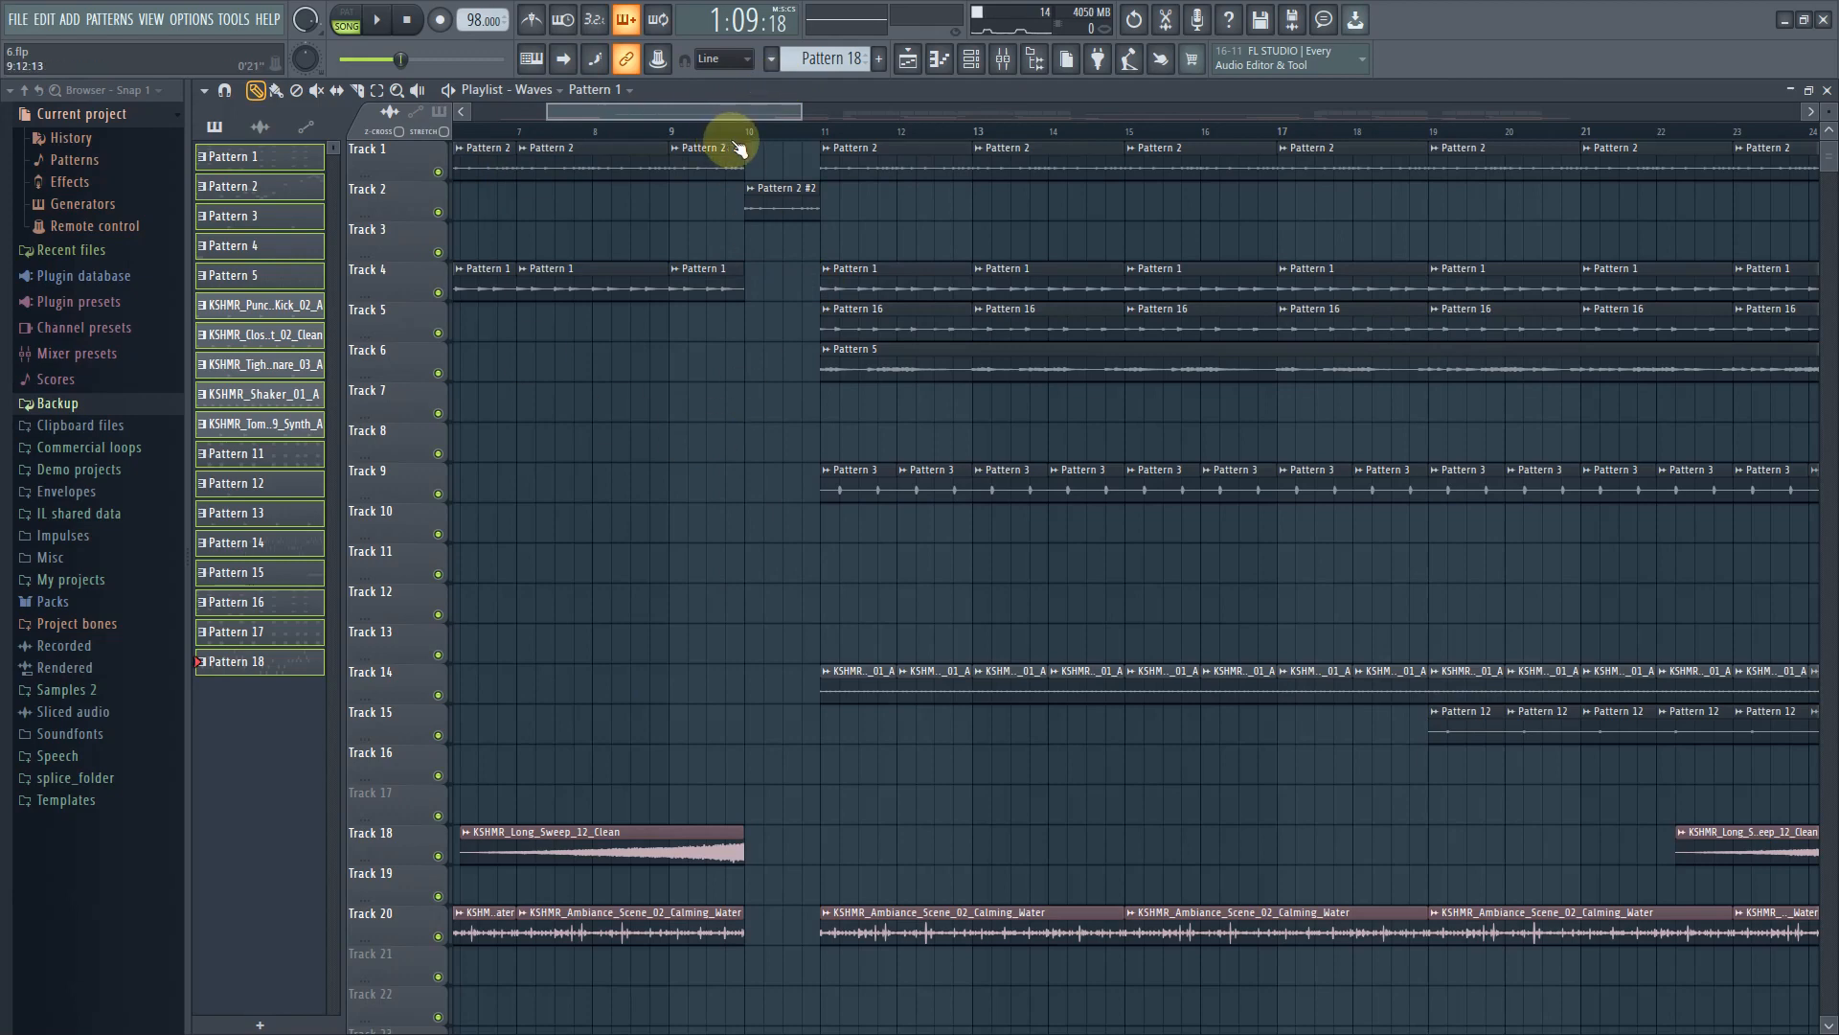
Play back the Waves arrangement briefly from around bar 8
left_click_drag(801, 116, 1094, 113)
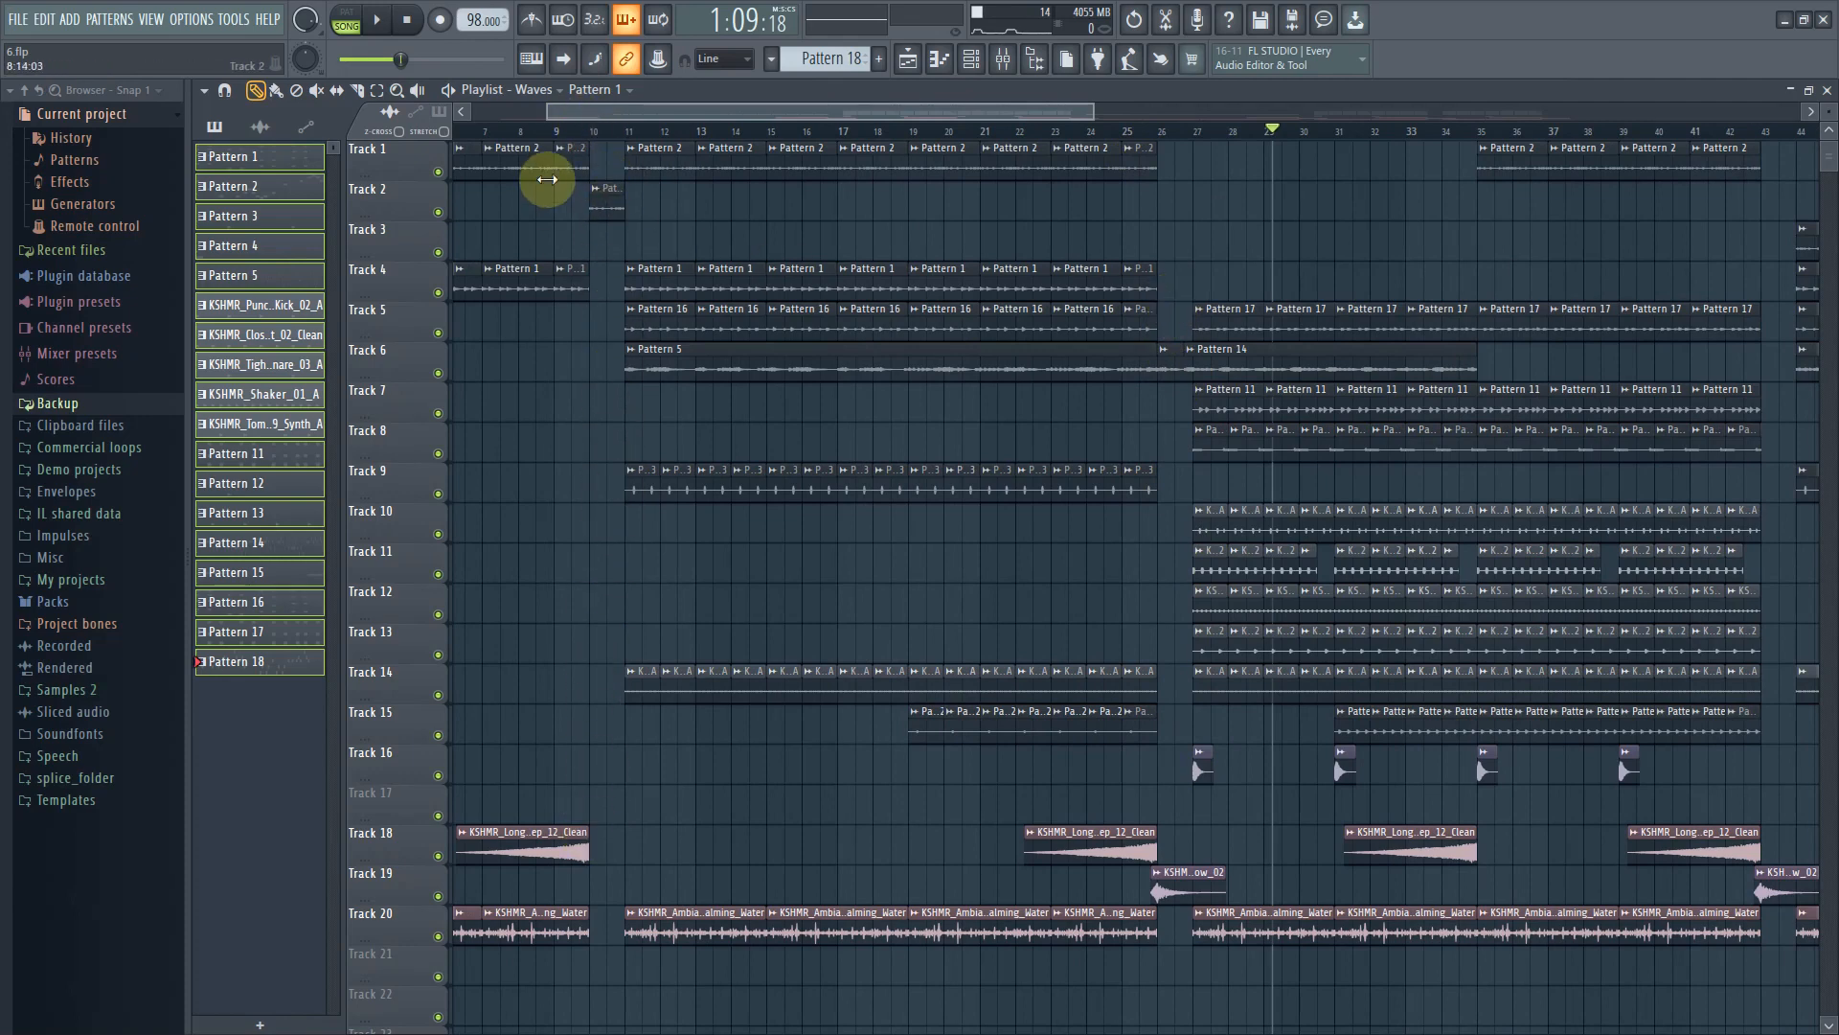
left_click(592, 89)
left_click(546, 112)
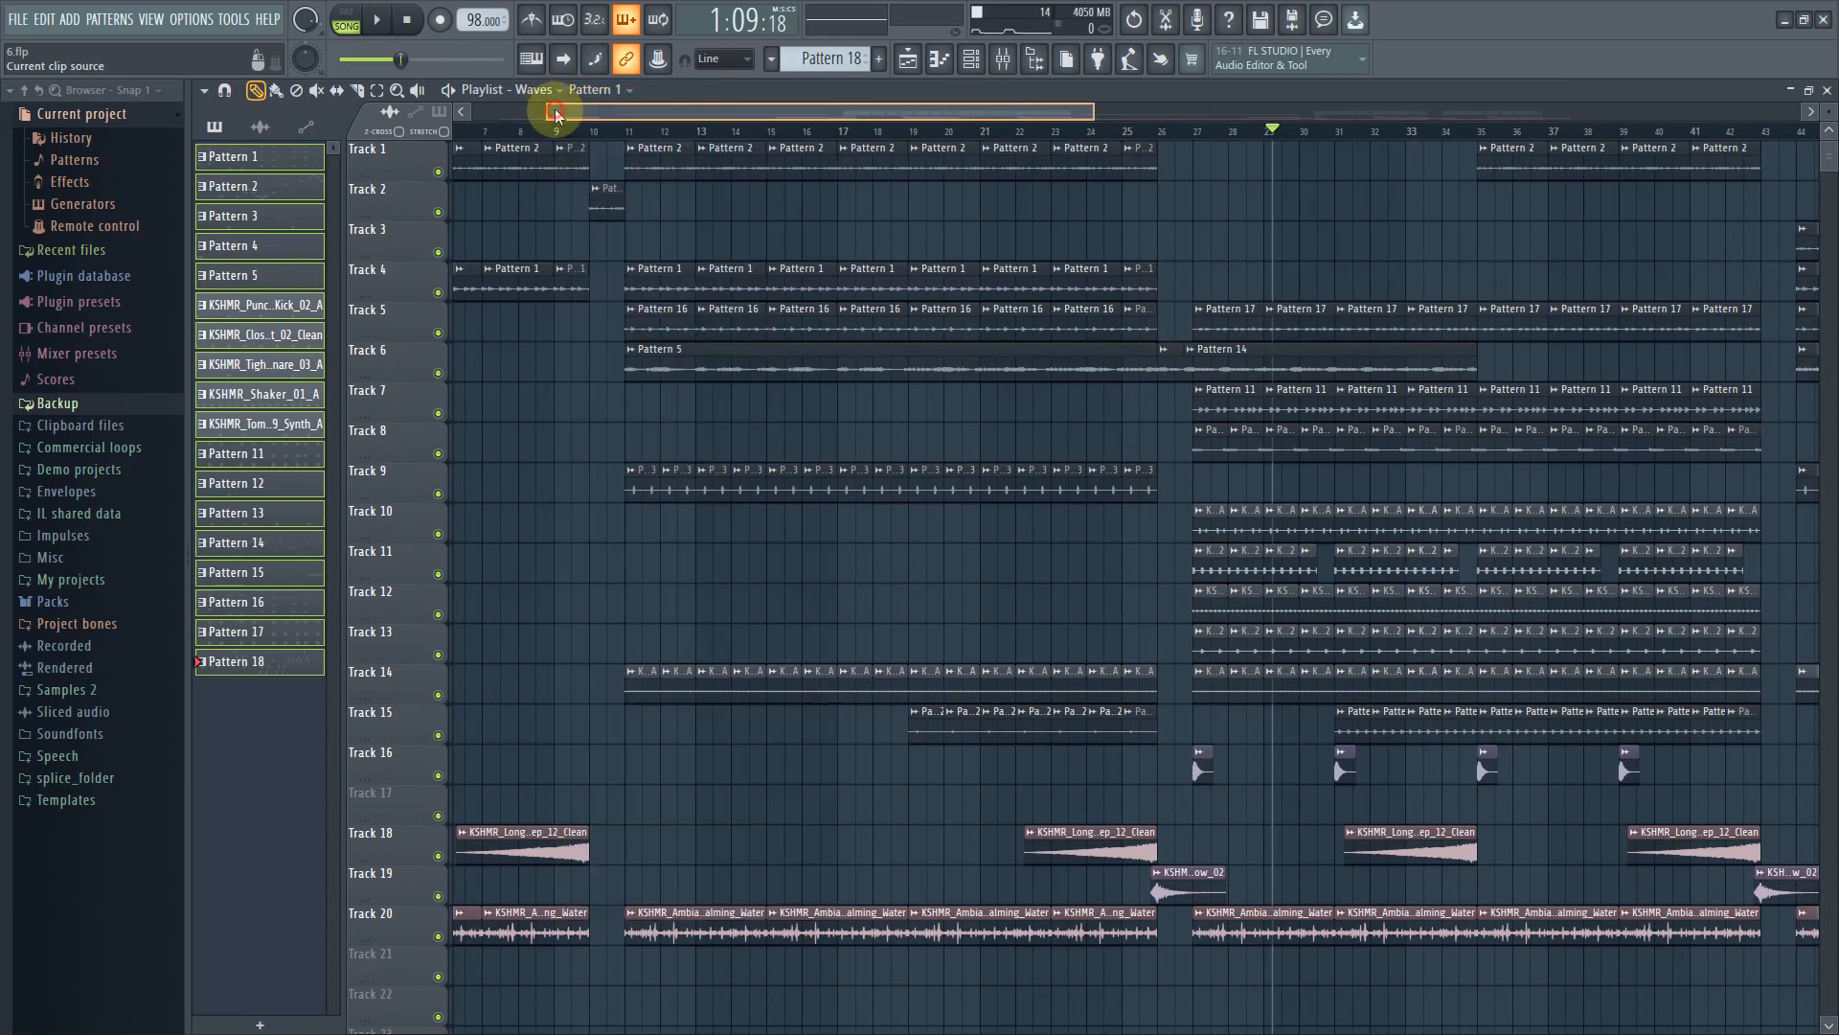
left_click(517, 128)
left_click(381, 18)
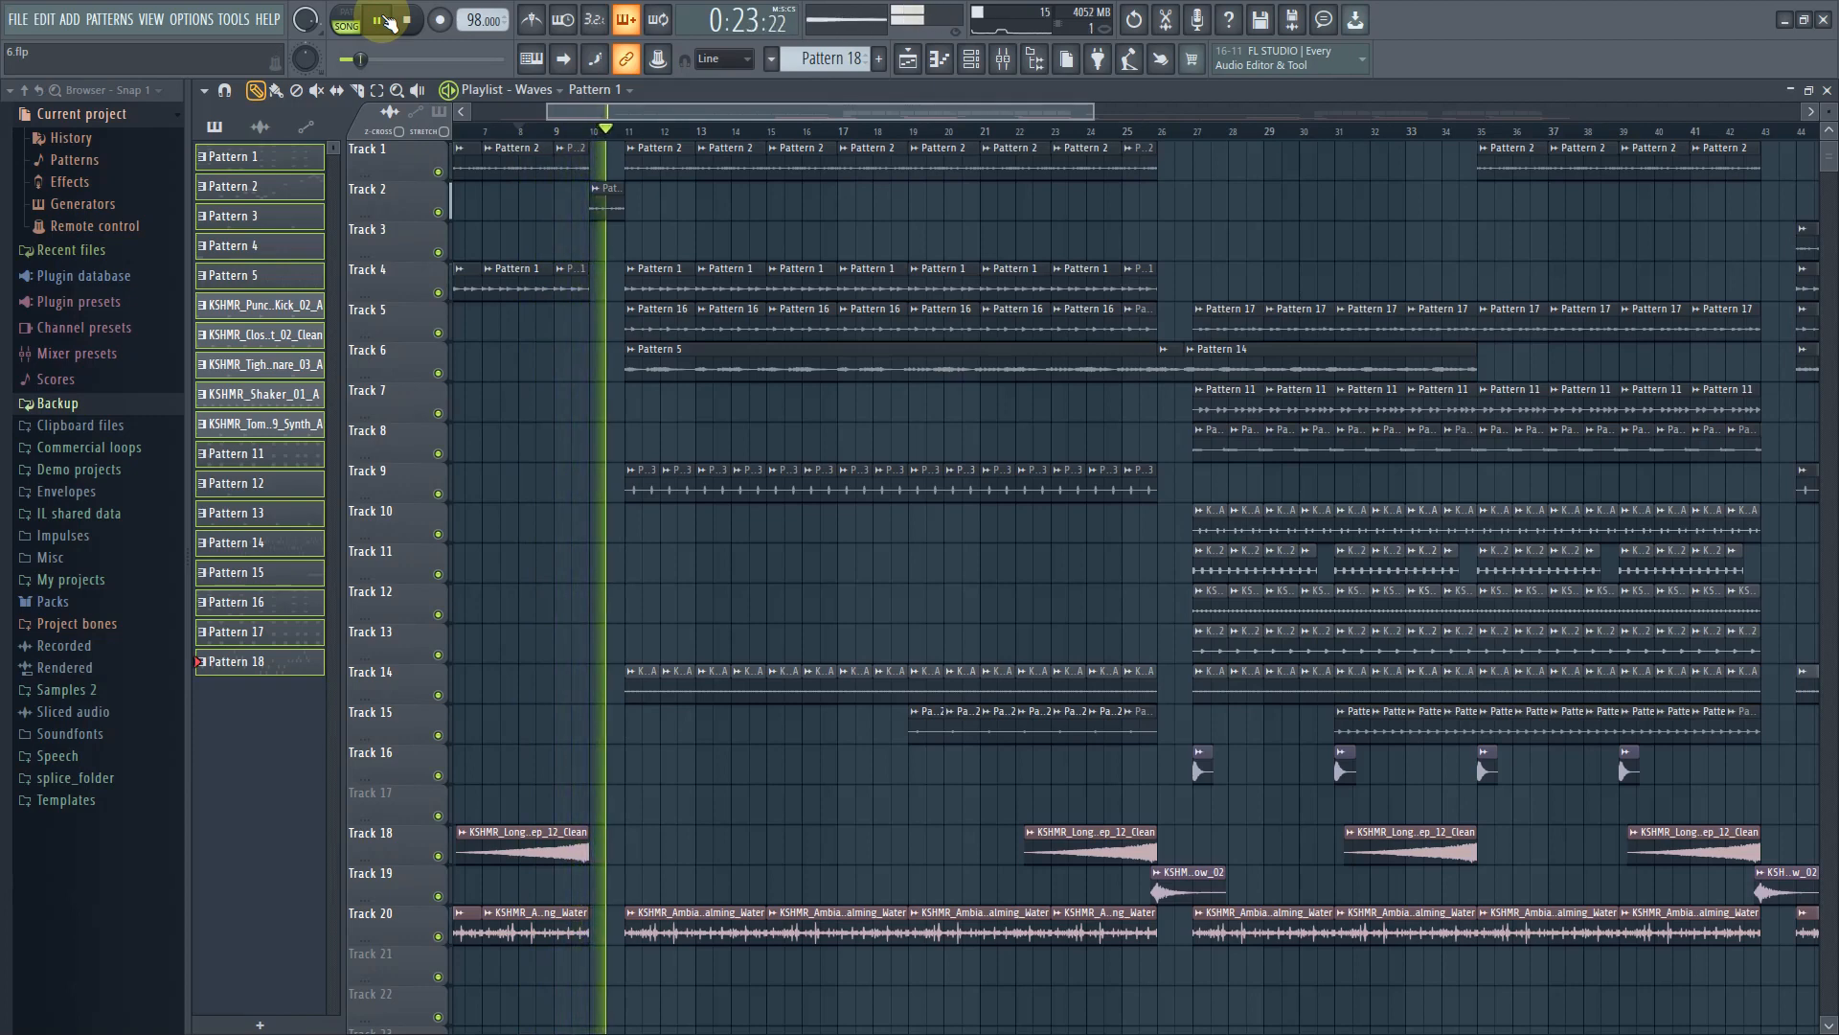
left_click(385, 19)
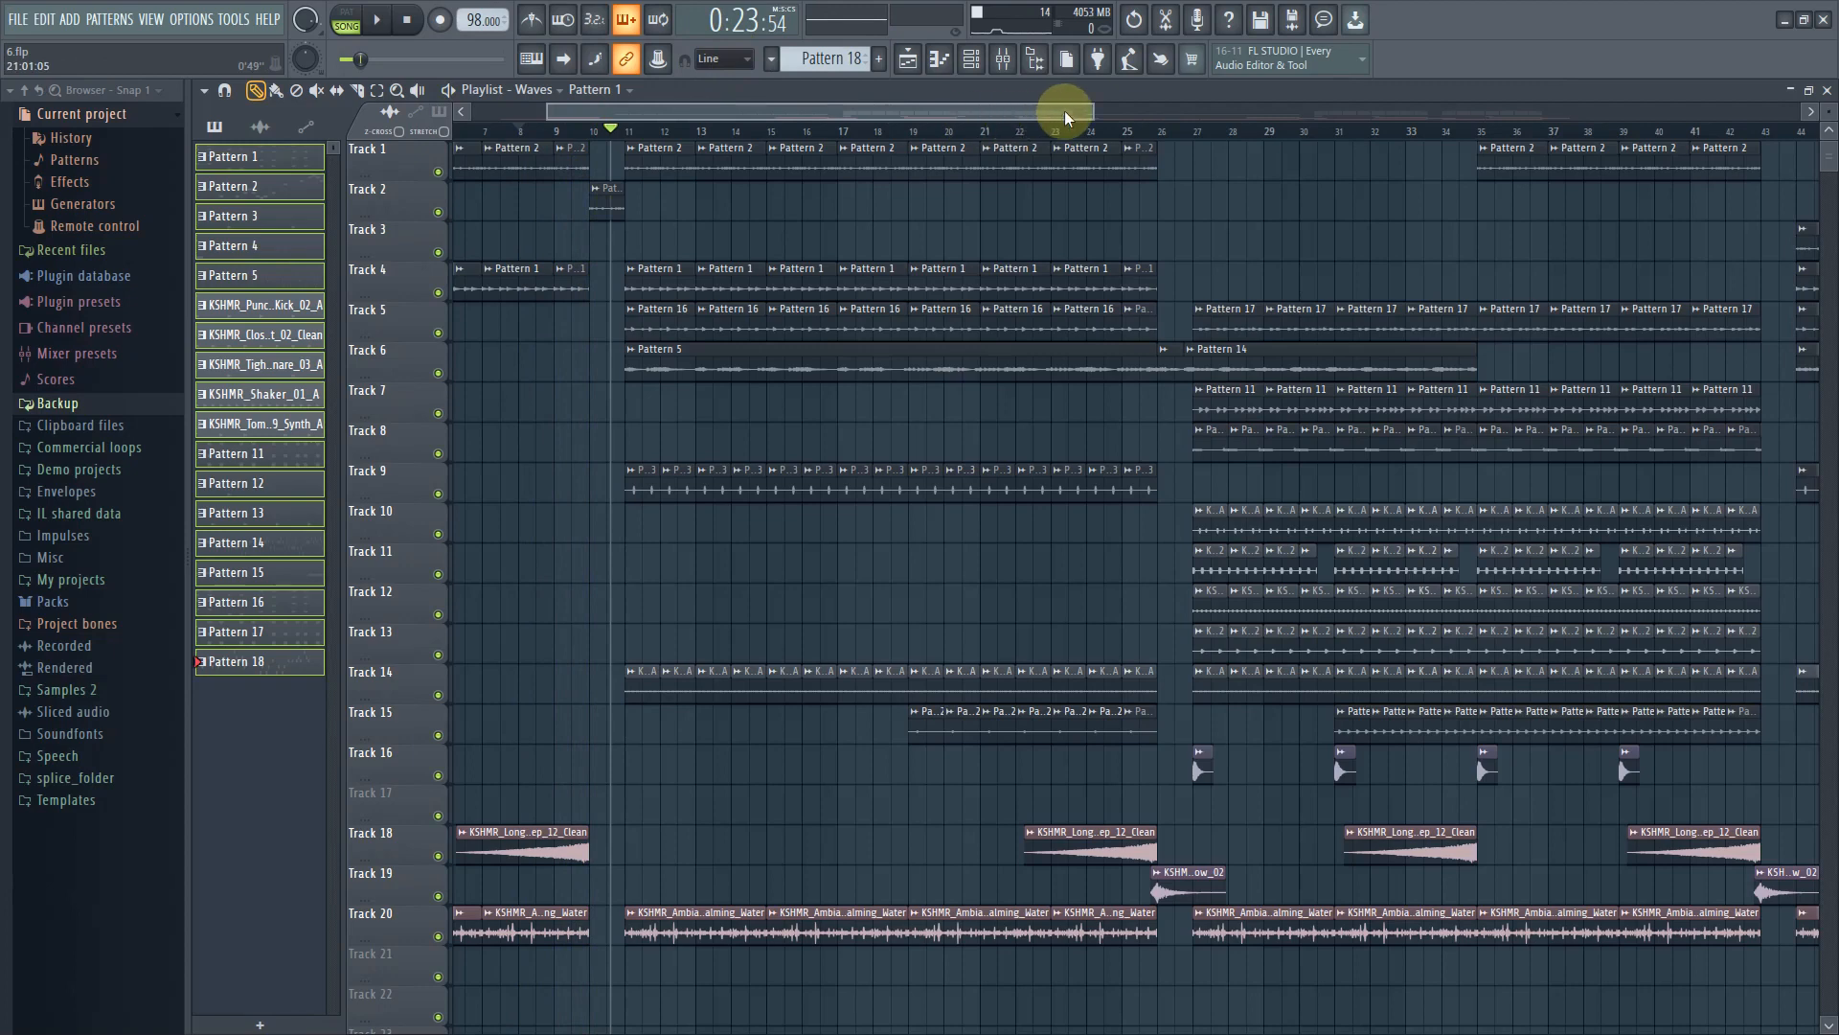
Inspect the Pattern 2 #2 audio clip on Track 2 in its clip settings and context options
left_click_drag(1089, 111, 831, 111)
left_click(649, 137)
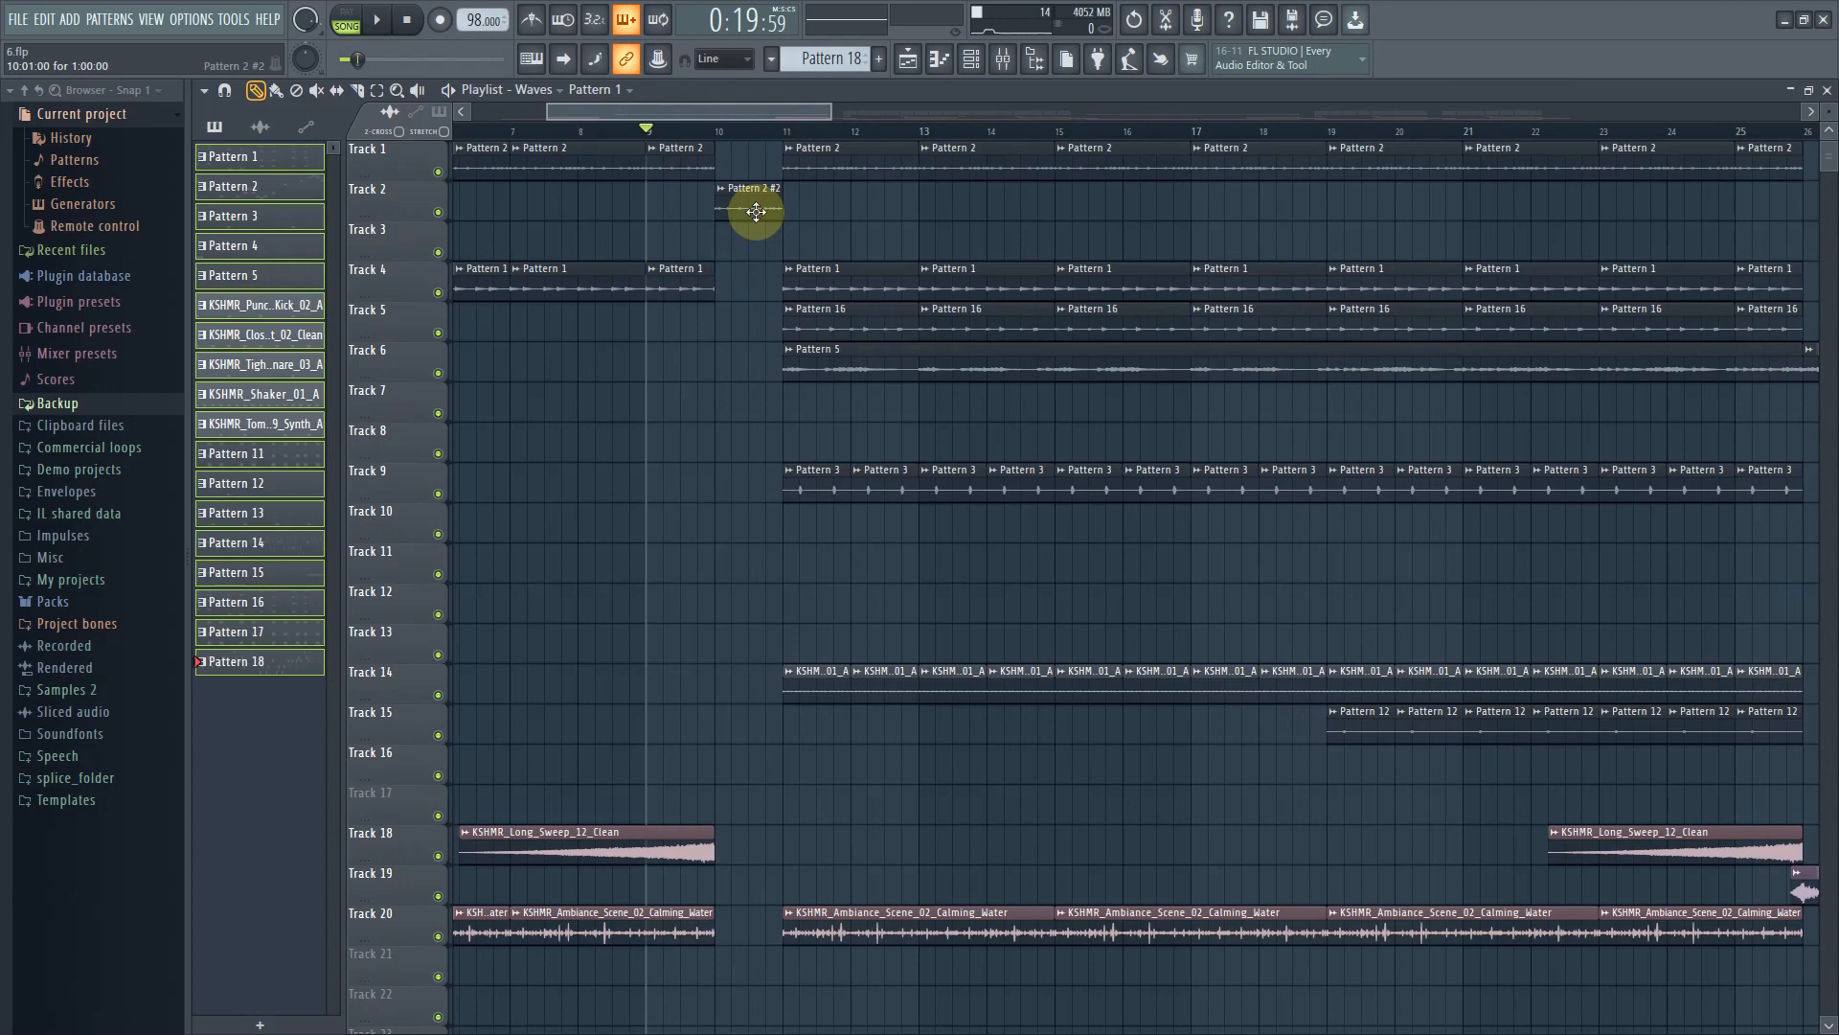
double_click(658, 163)
left_click_drag(644, 113, 623, 113)
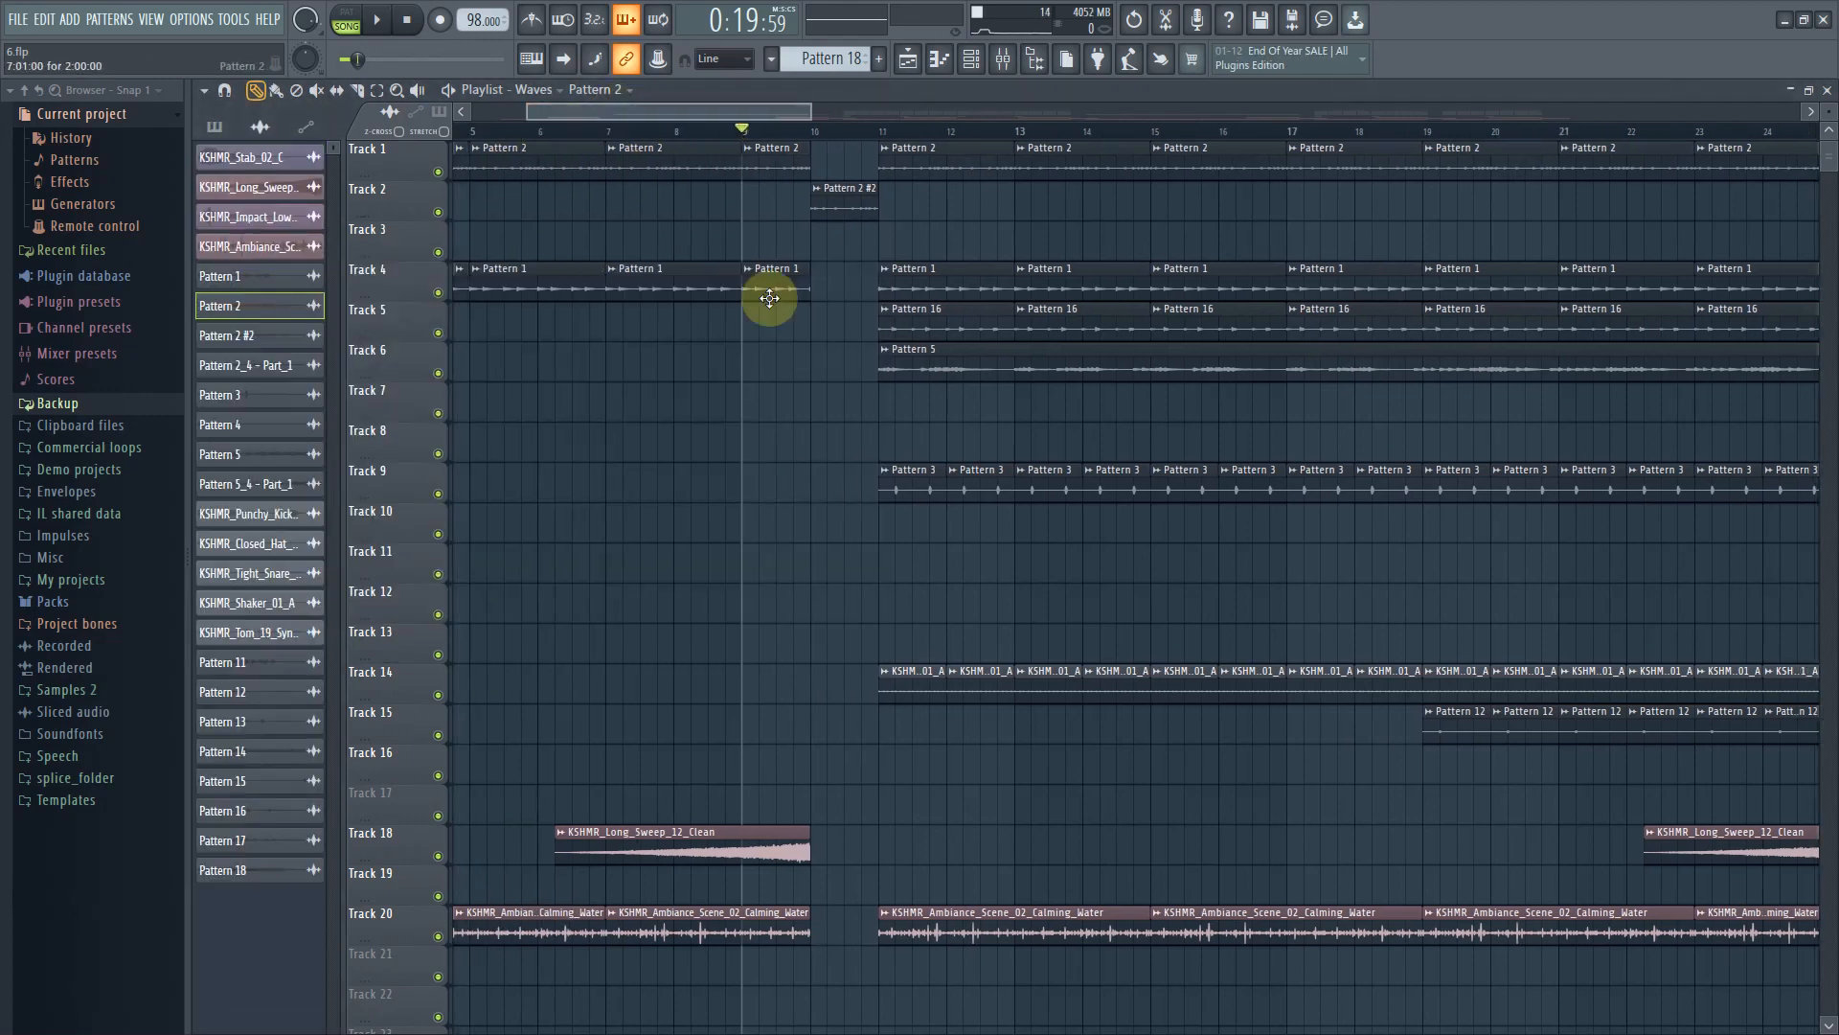
double_click(833, 200)
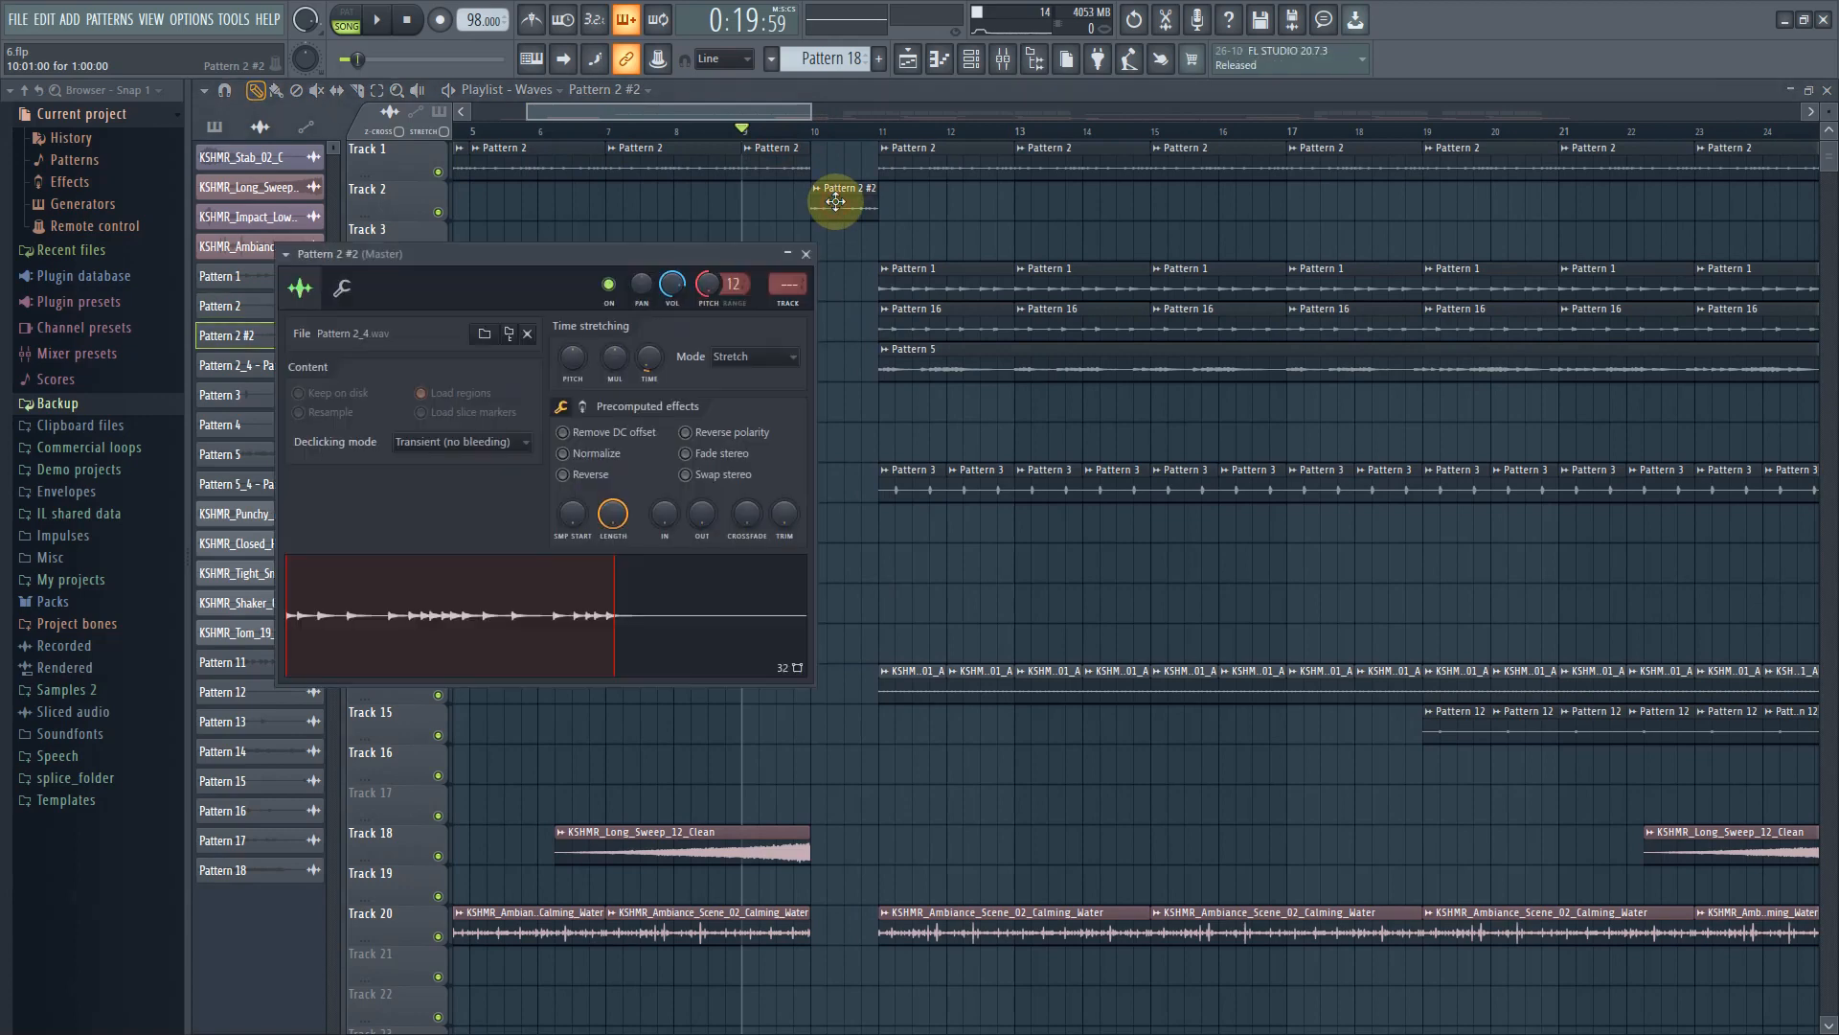
left_click(749, 149)
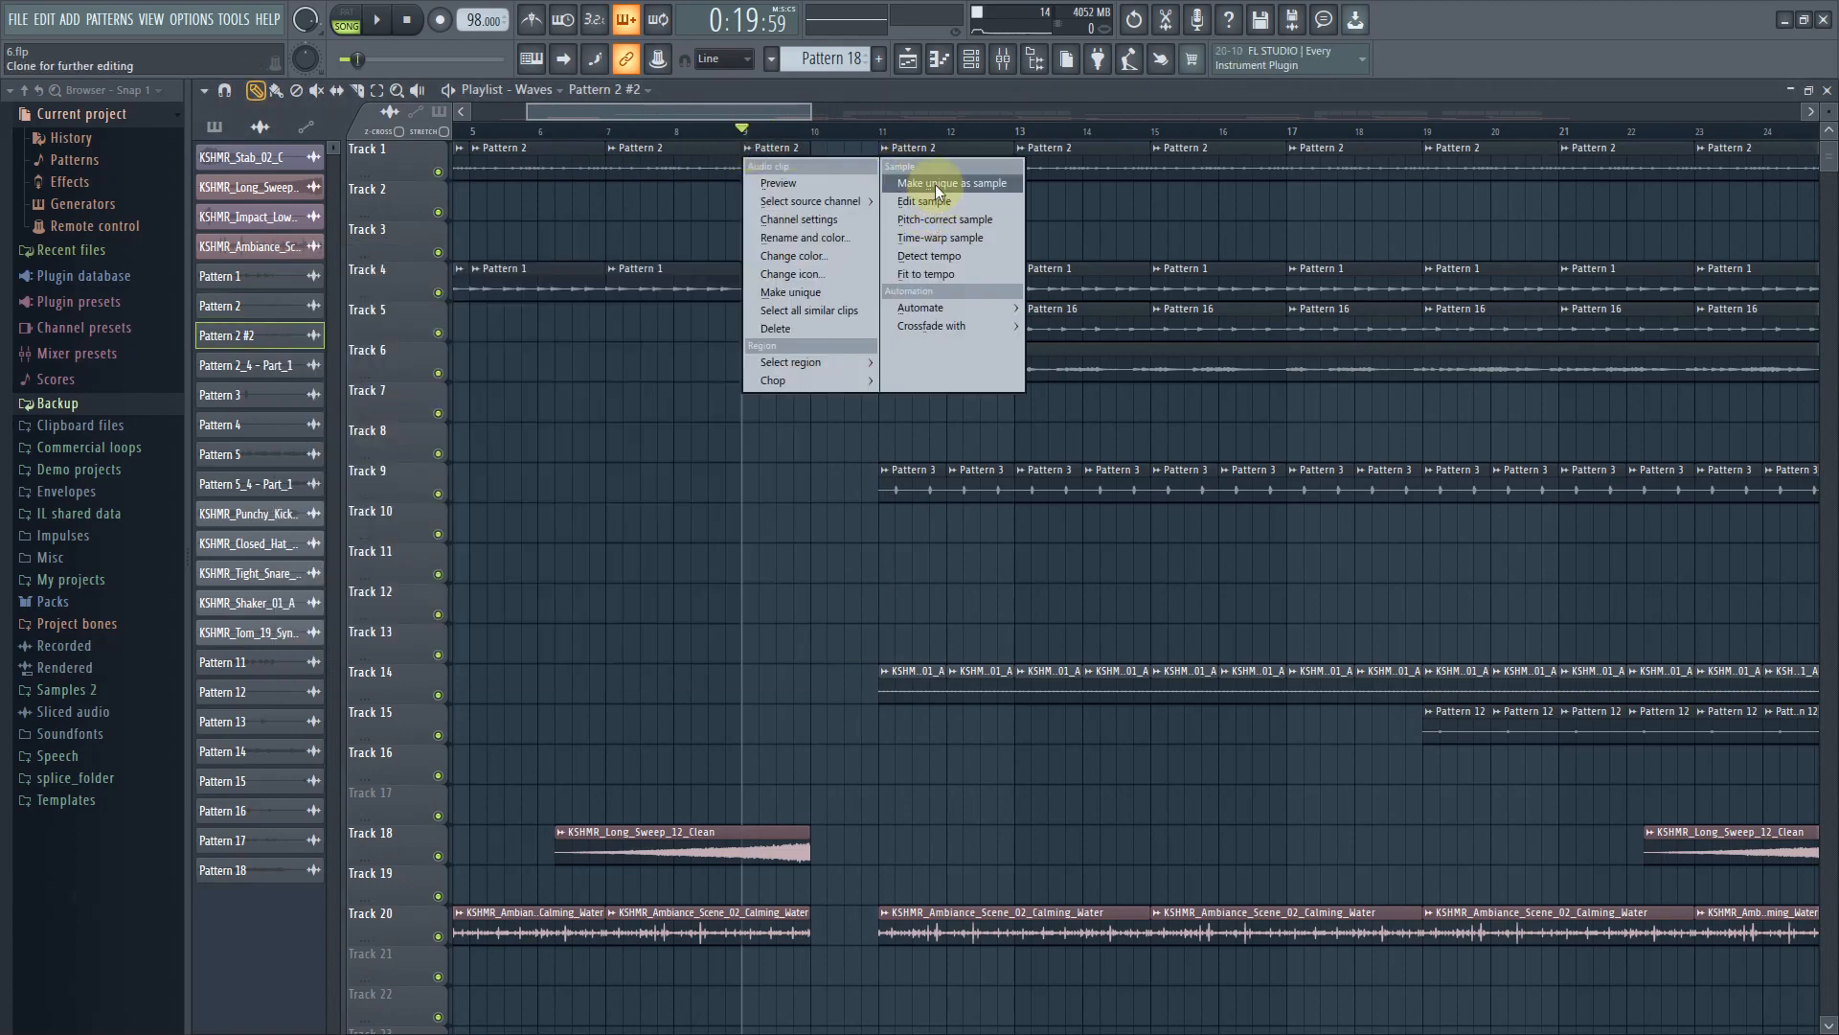
left_click(784, 114)
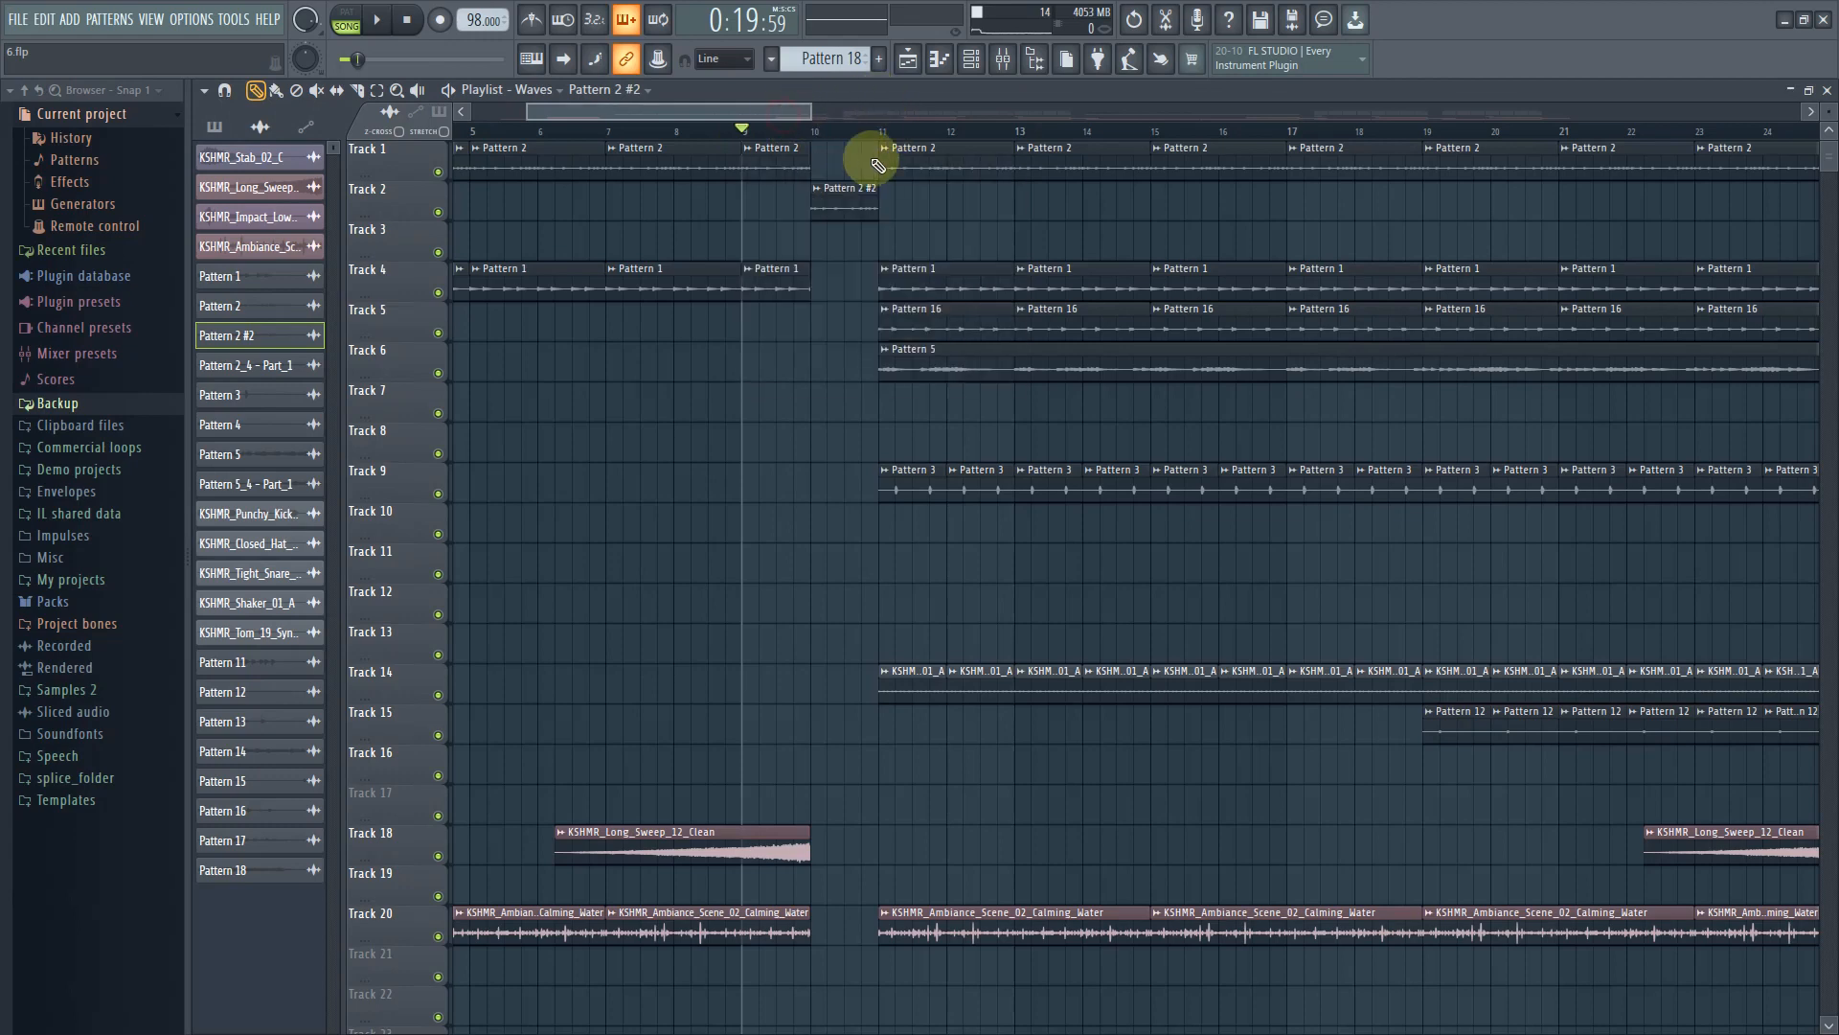
double_click(854, 203)
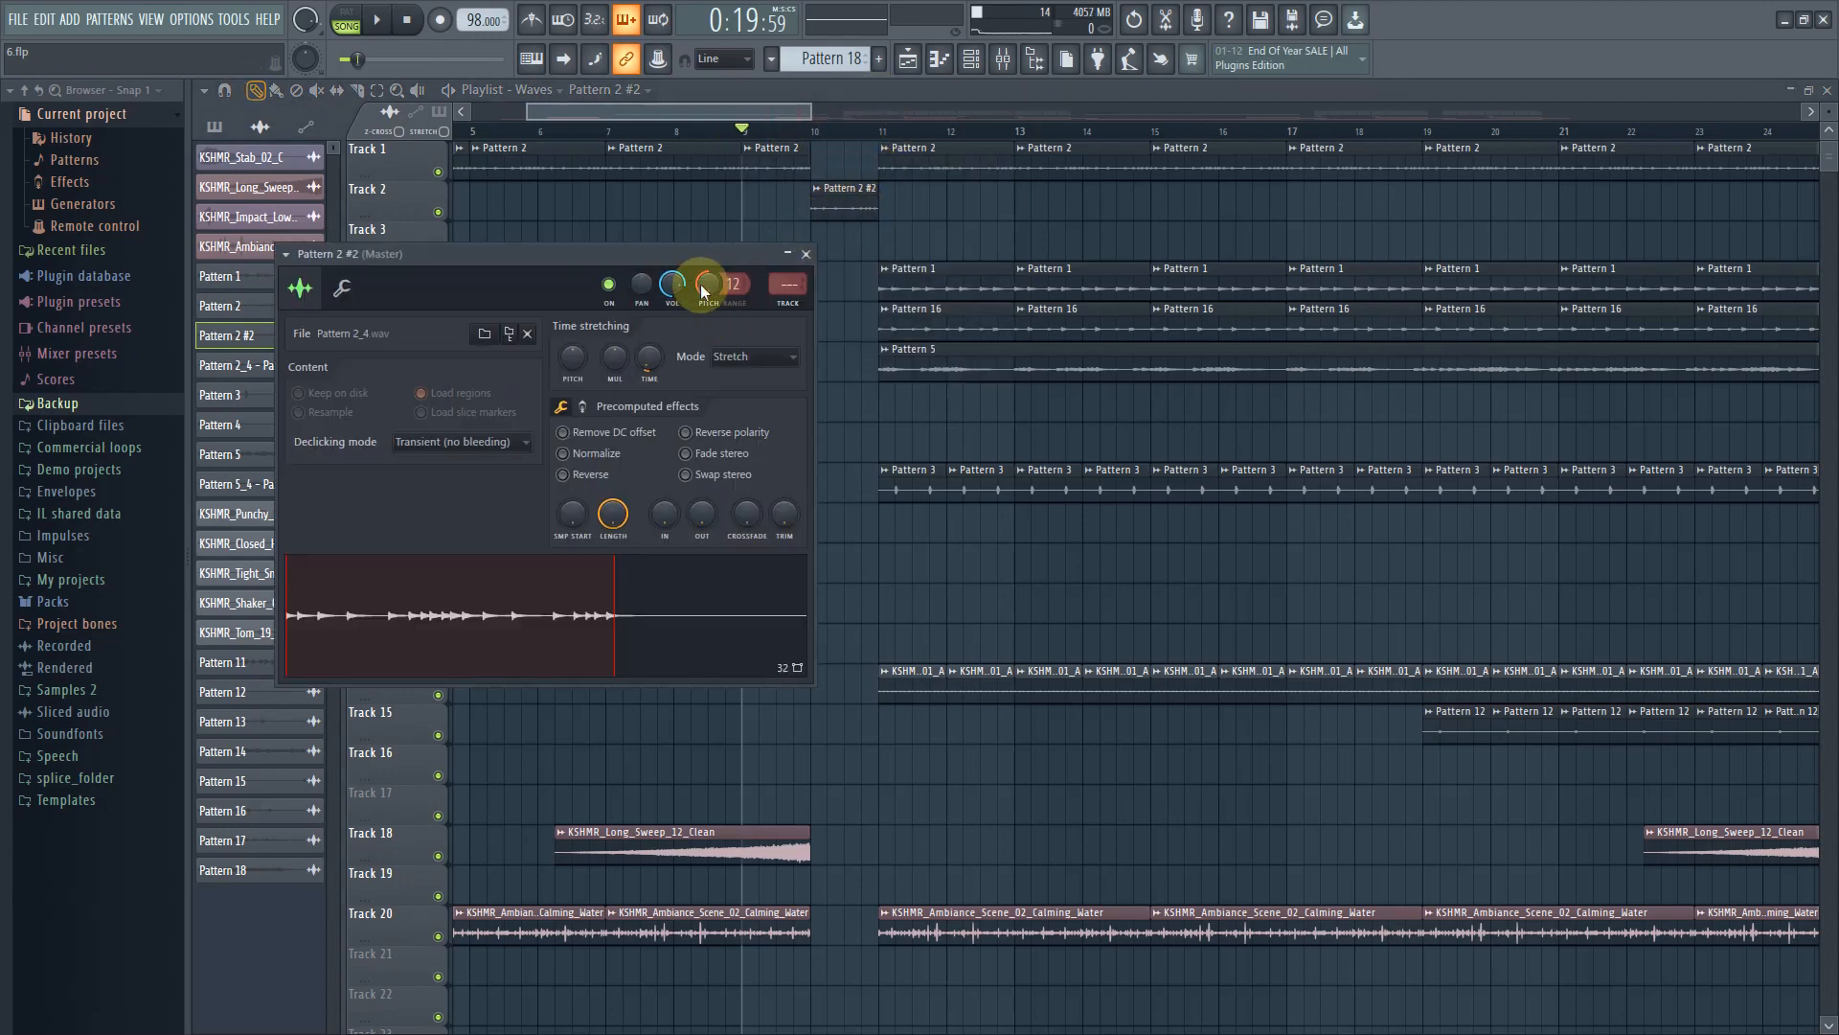
left_click(841, 190)
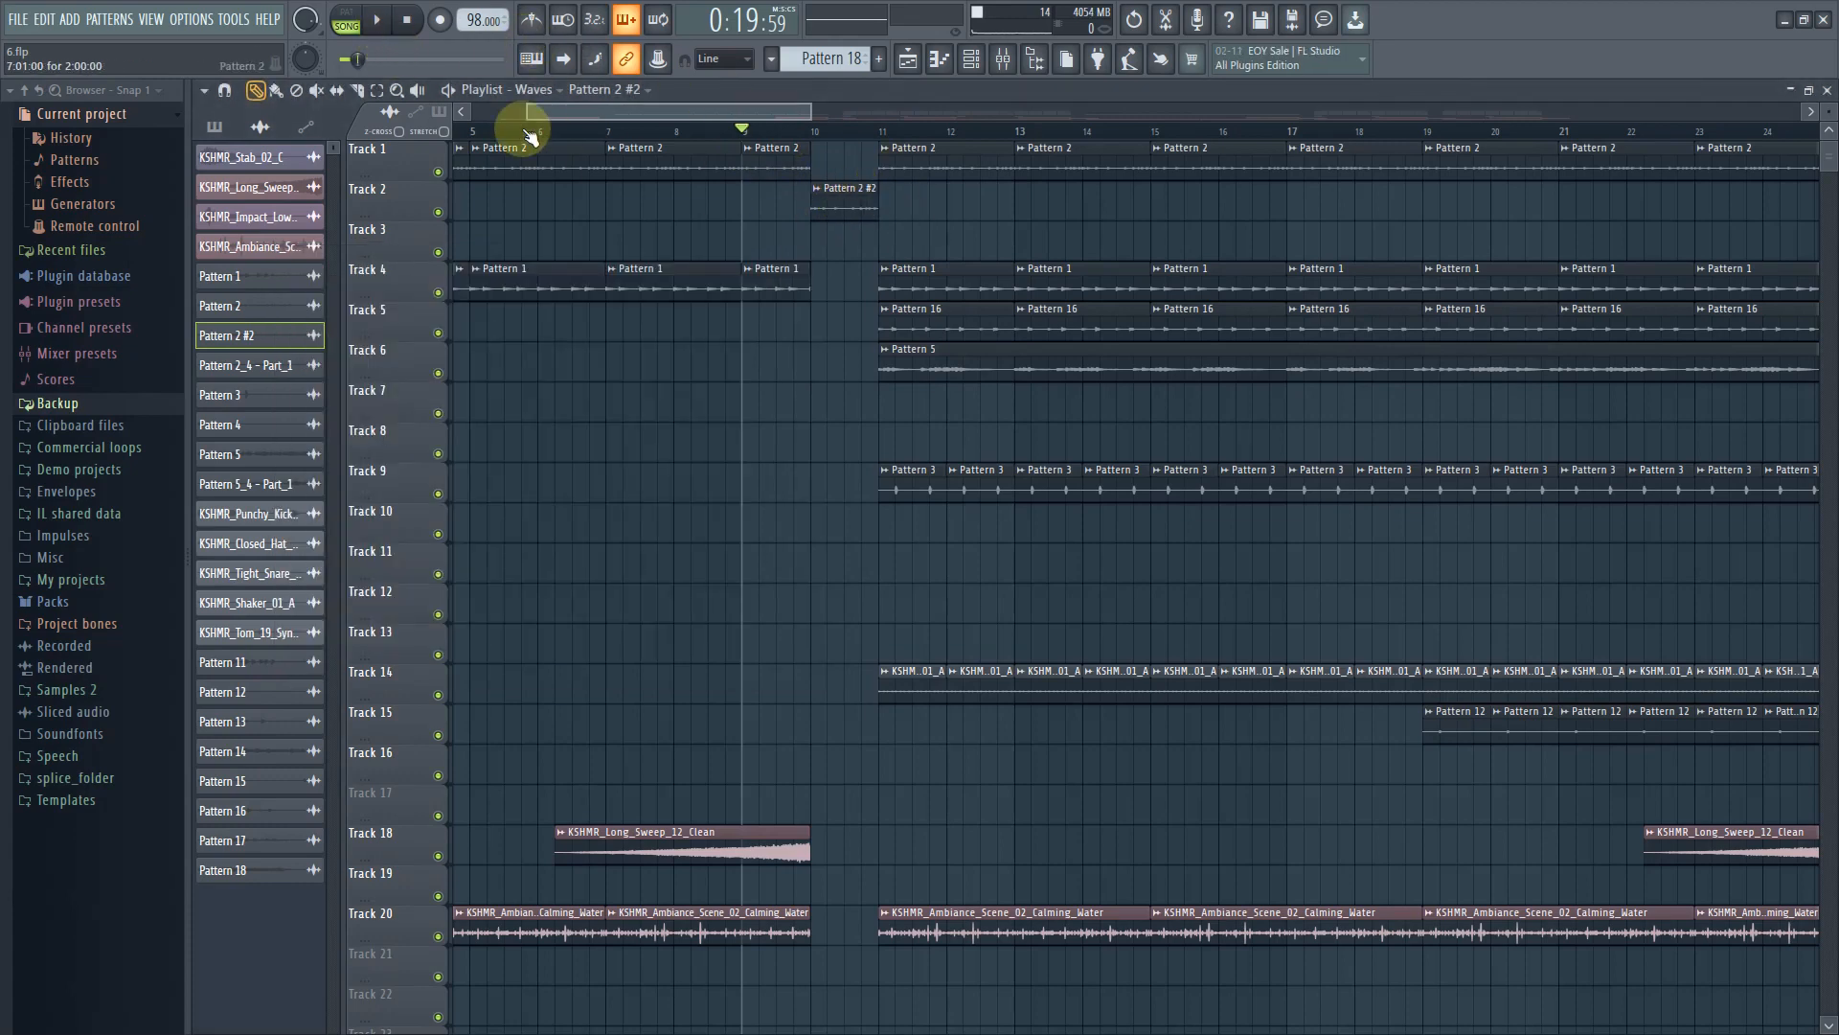
Play back the Waves arrangement from its first bar
left_click(380, 20)
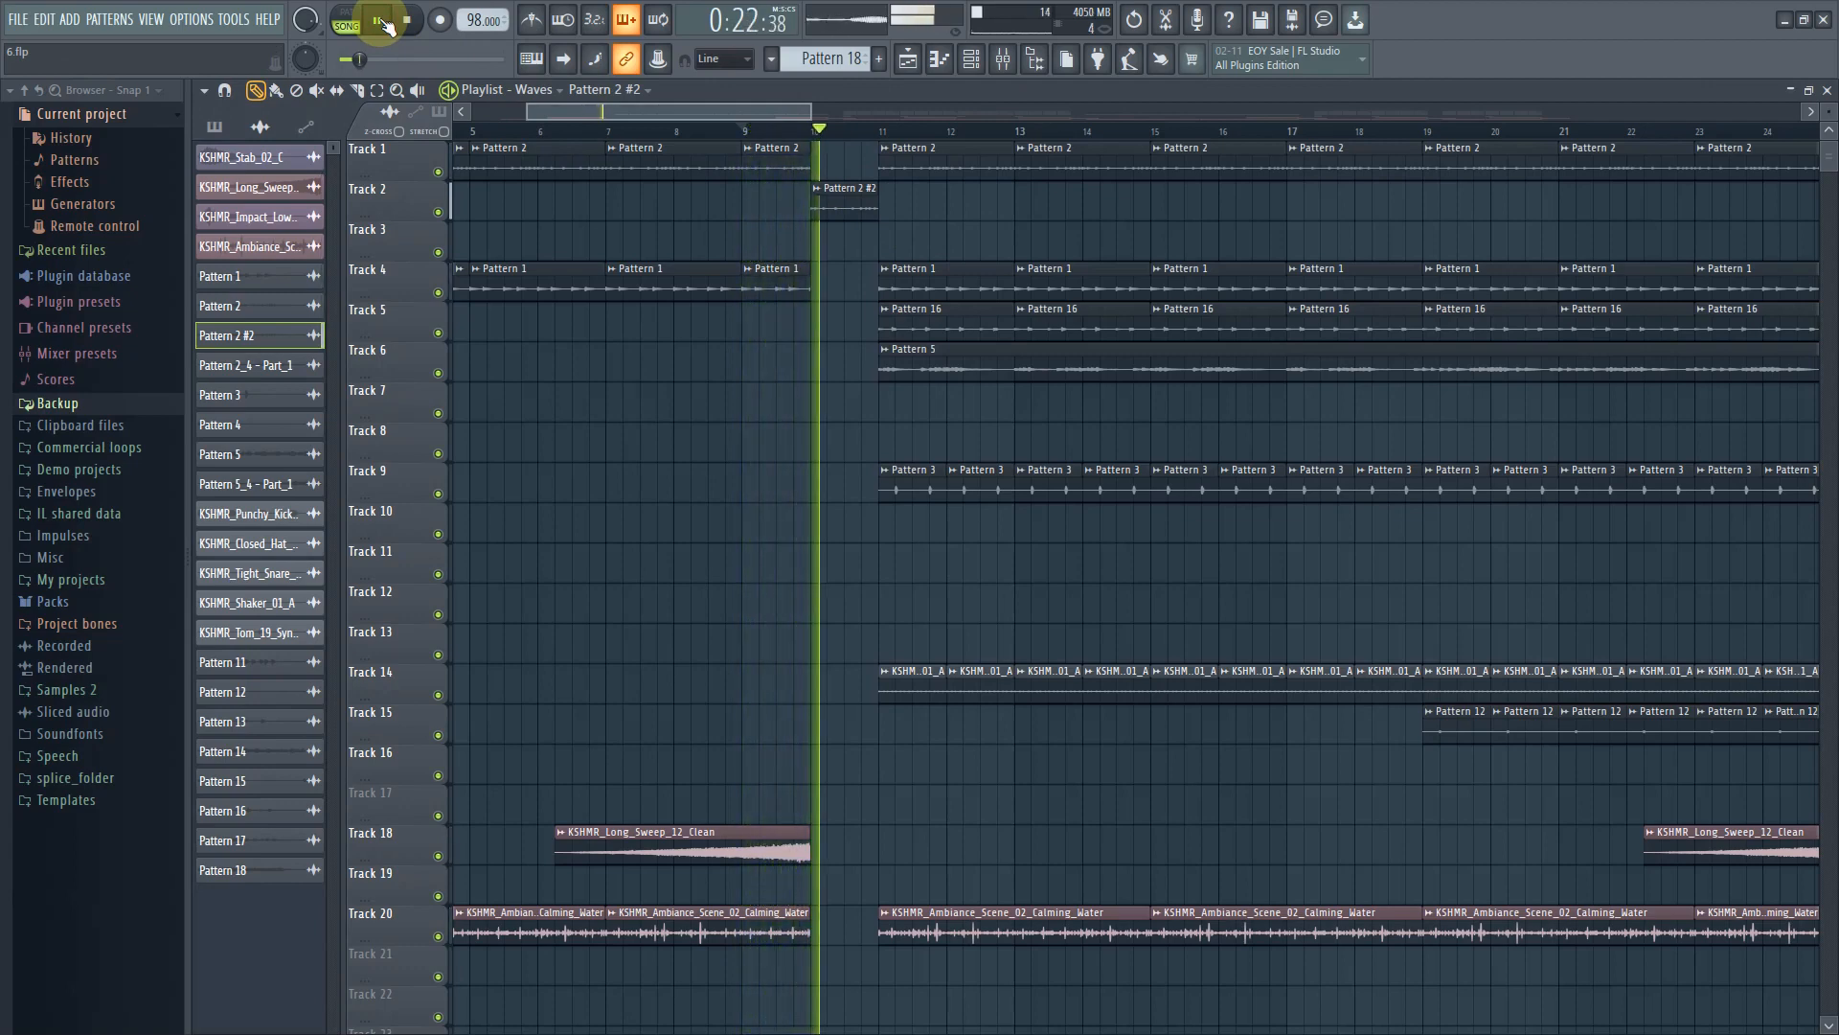
left_click(381, 21)
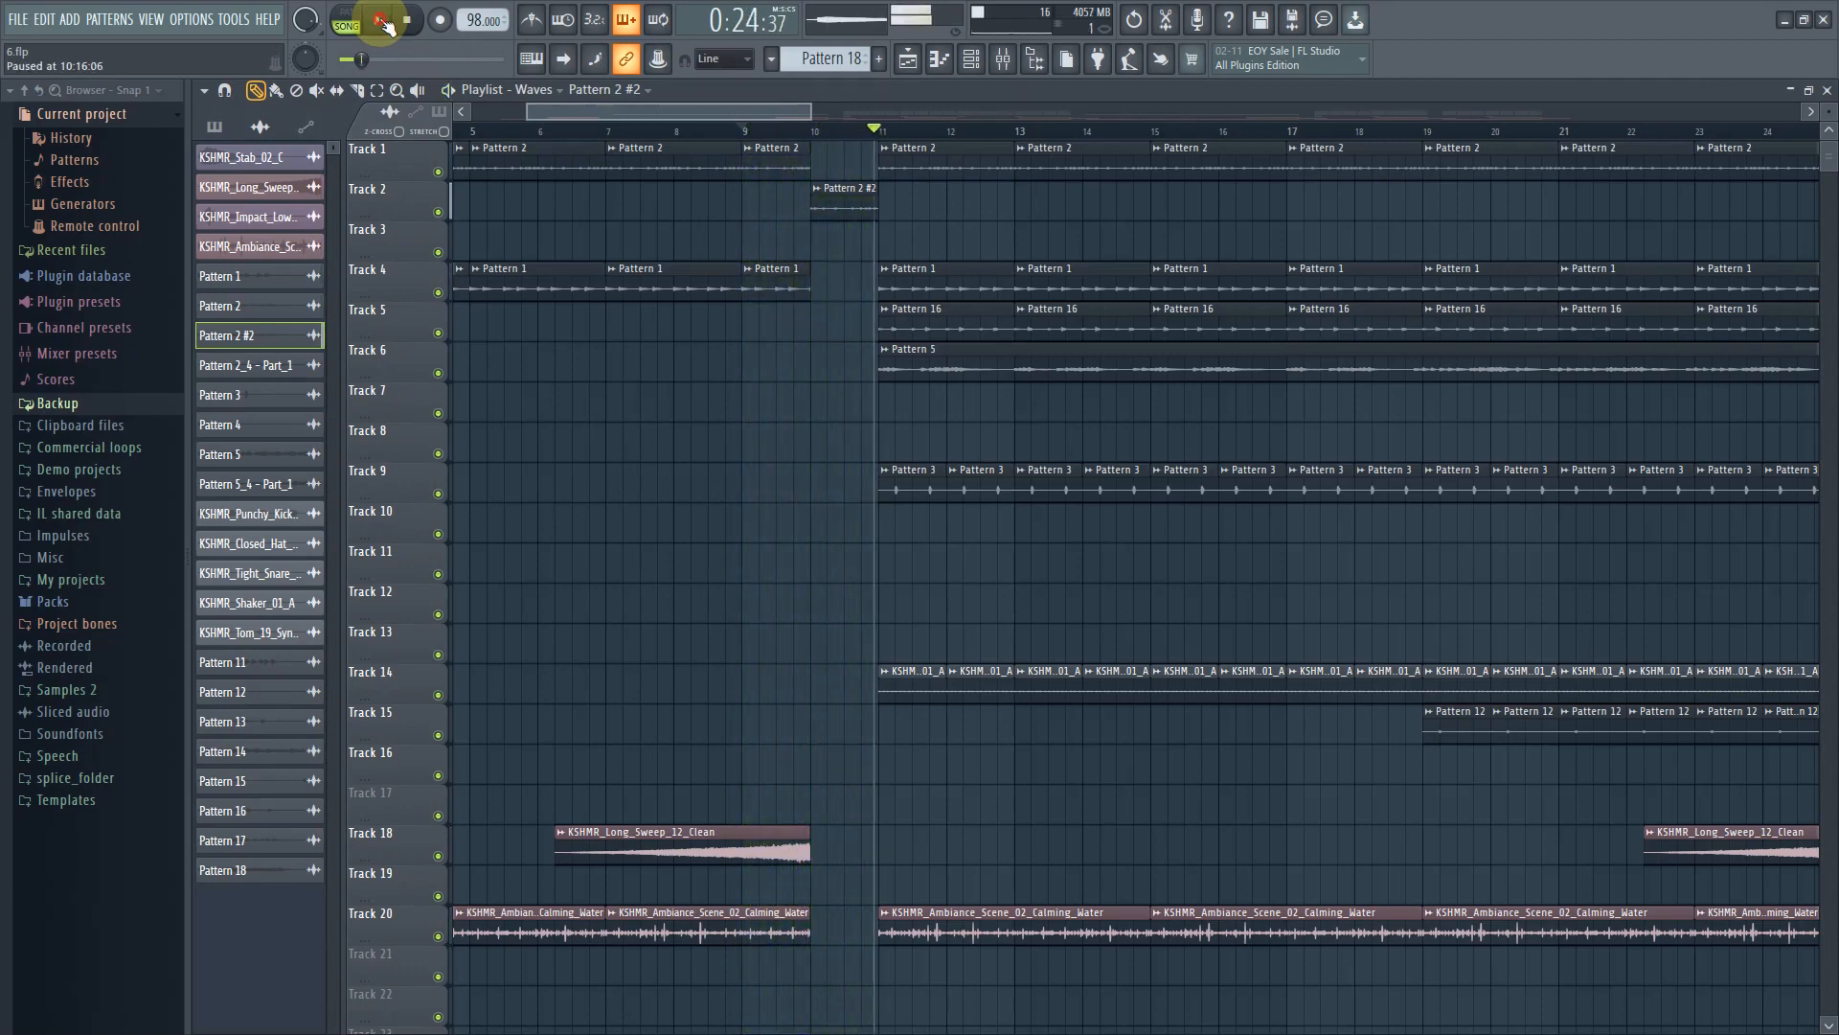
left_click_drag(735, 115, 565, 132)
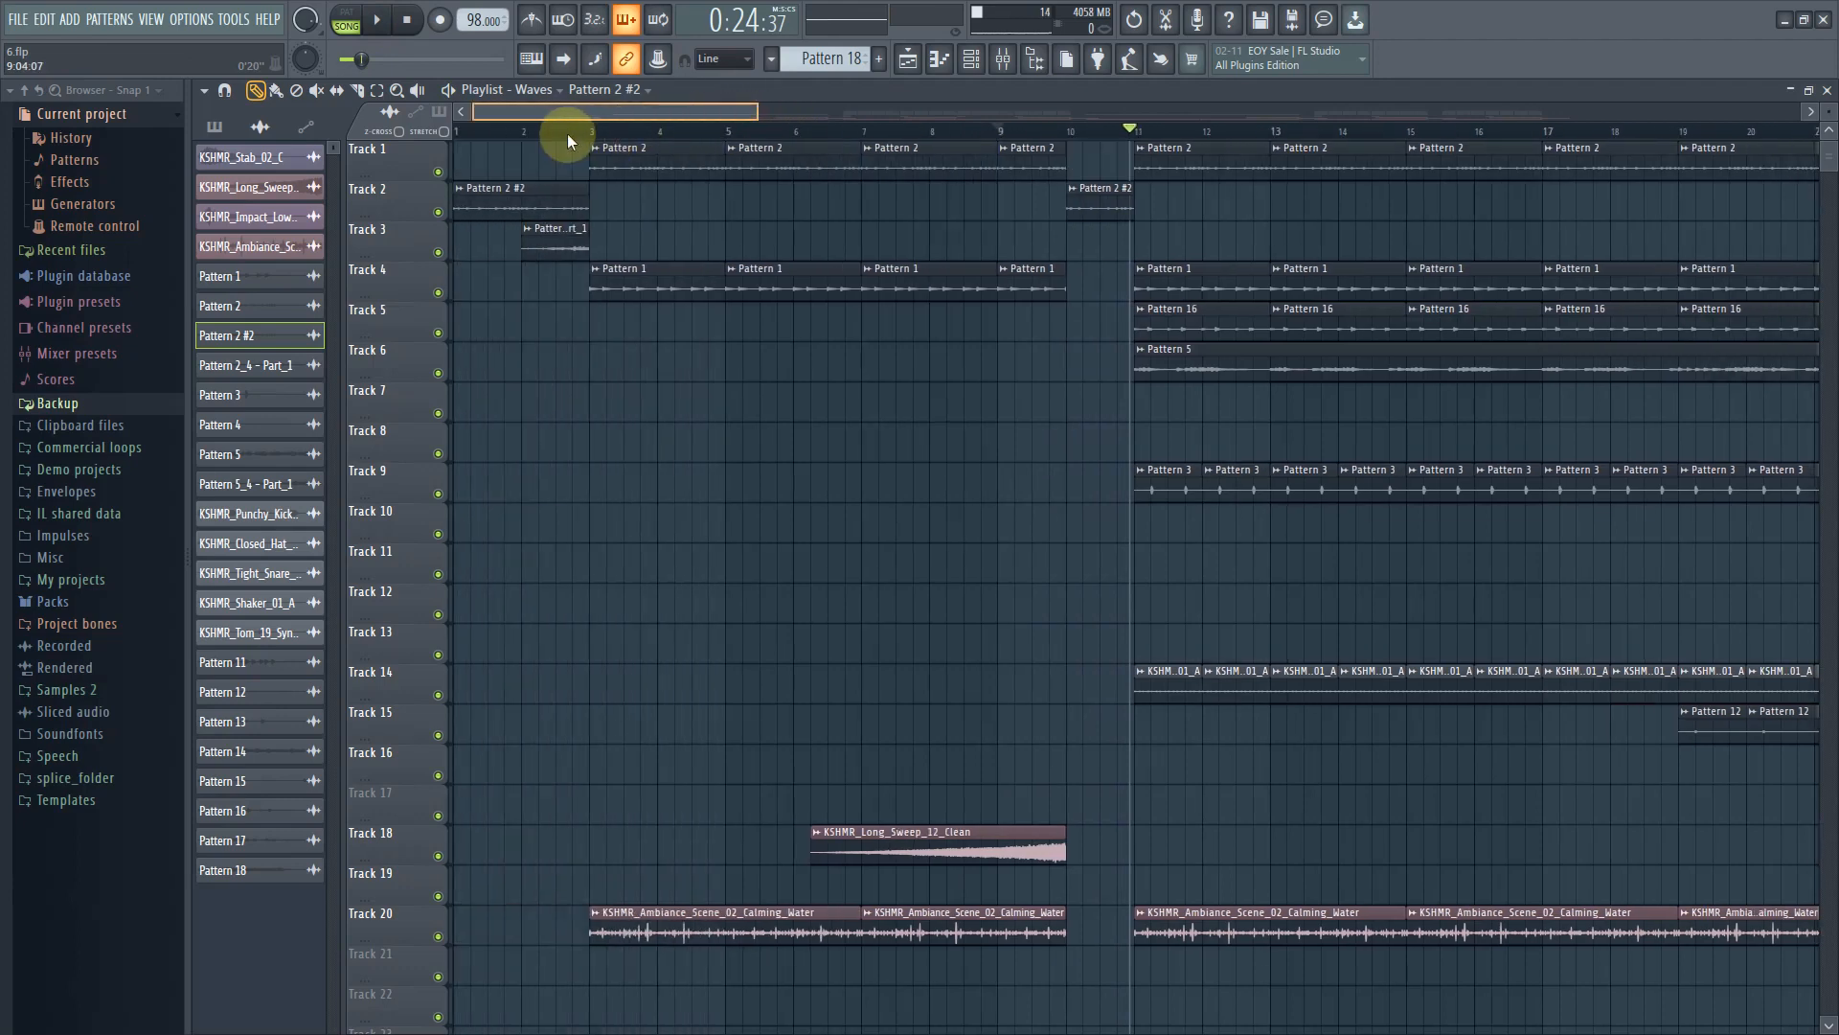
double_click(535, 197)
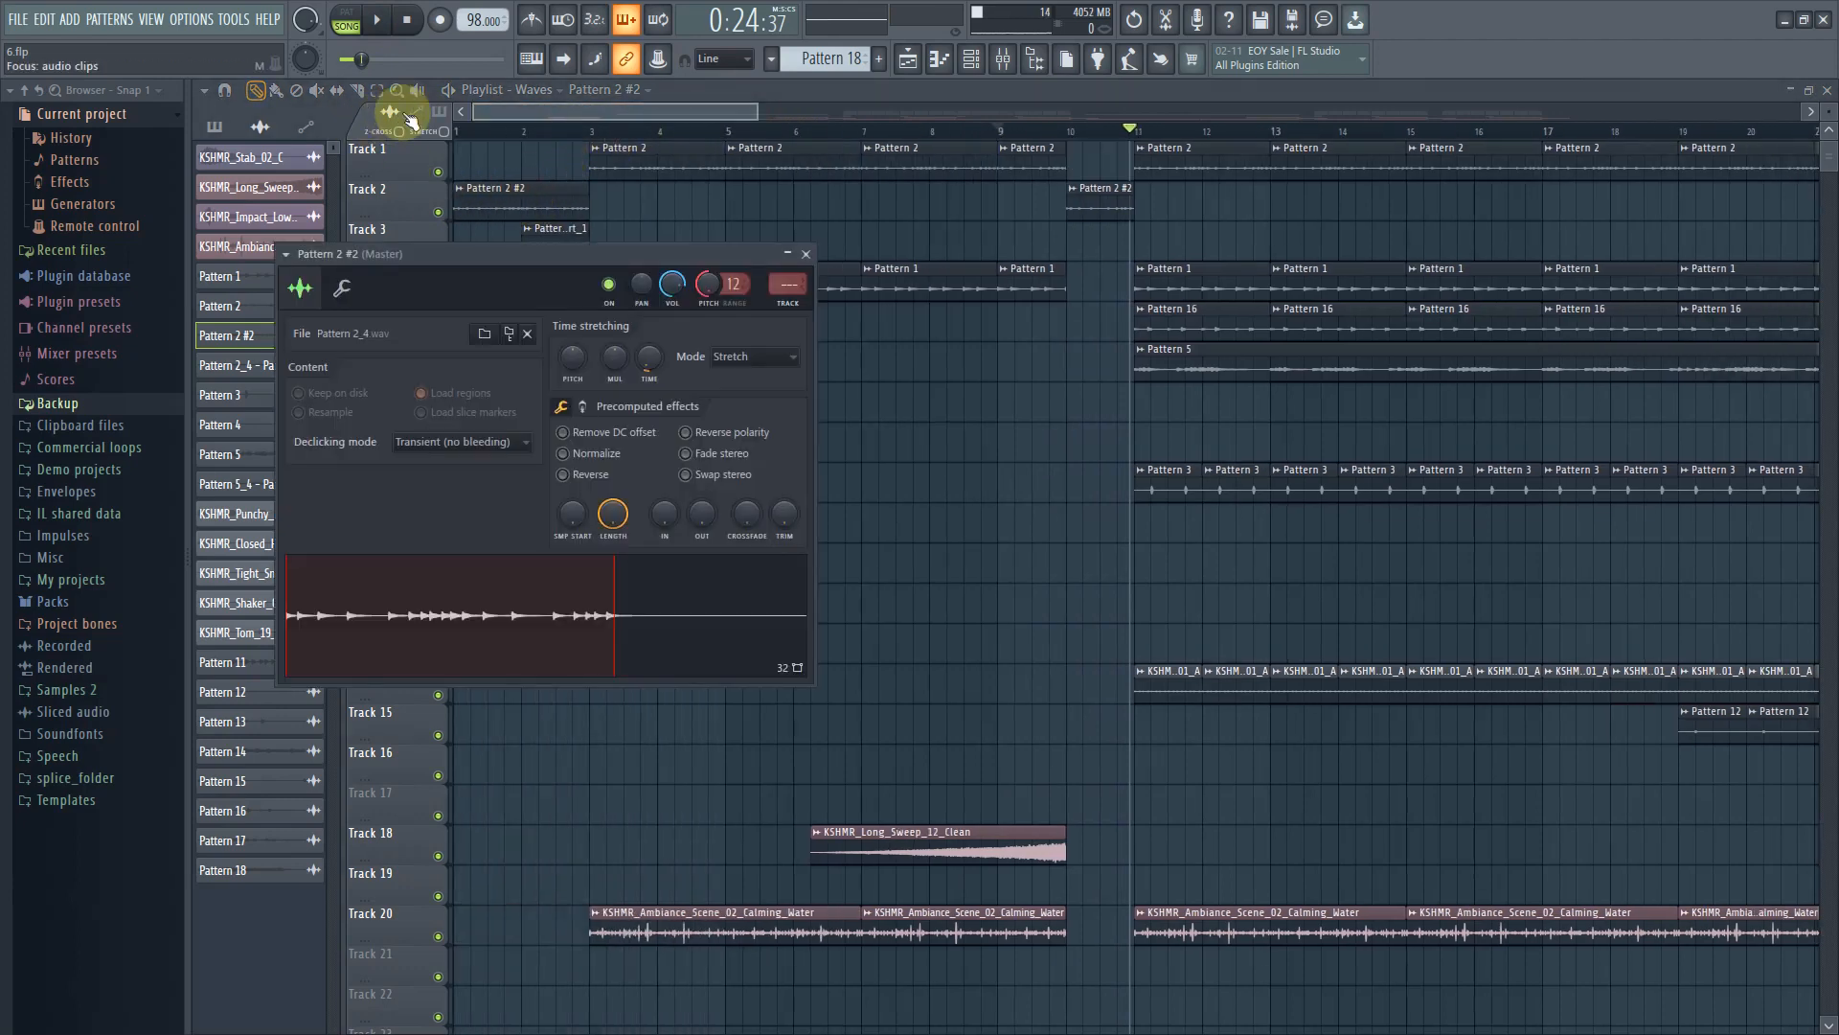
left_click(469, 130)
left_click(377, 21)
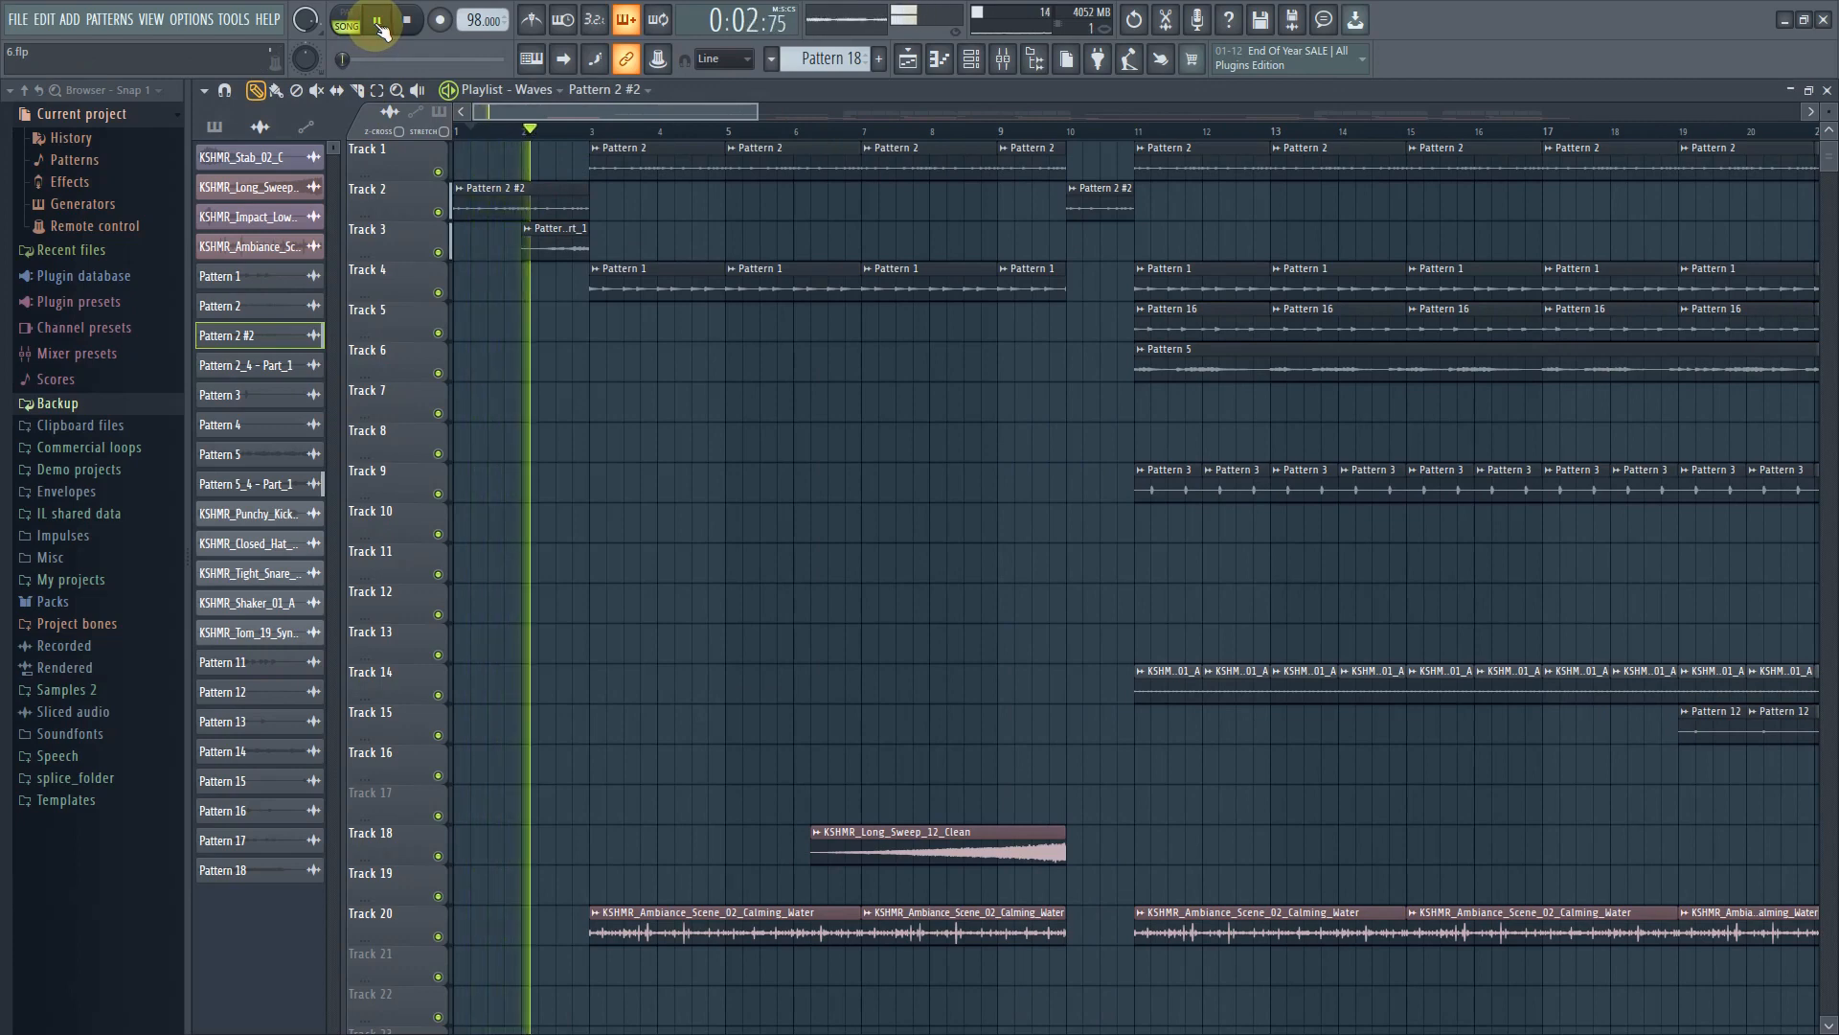
left_click(378, 21)
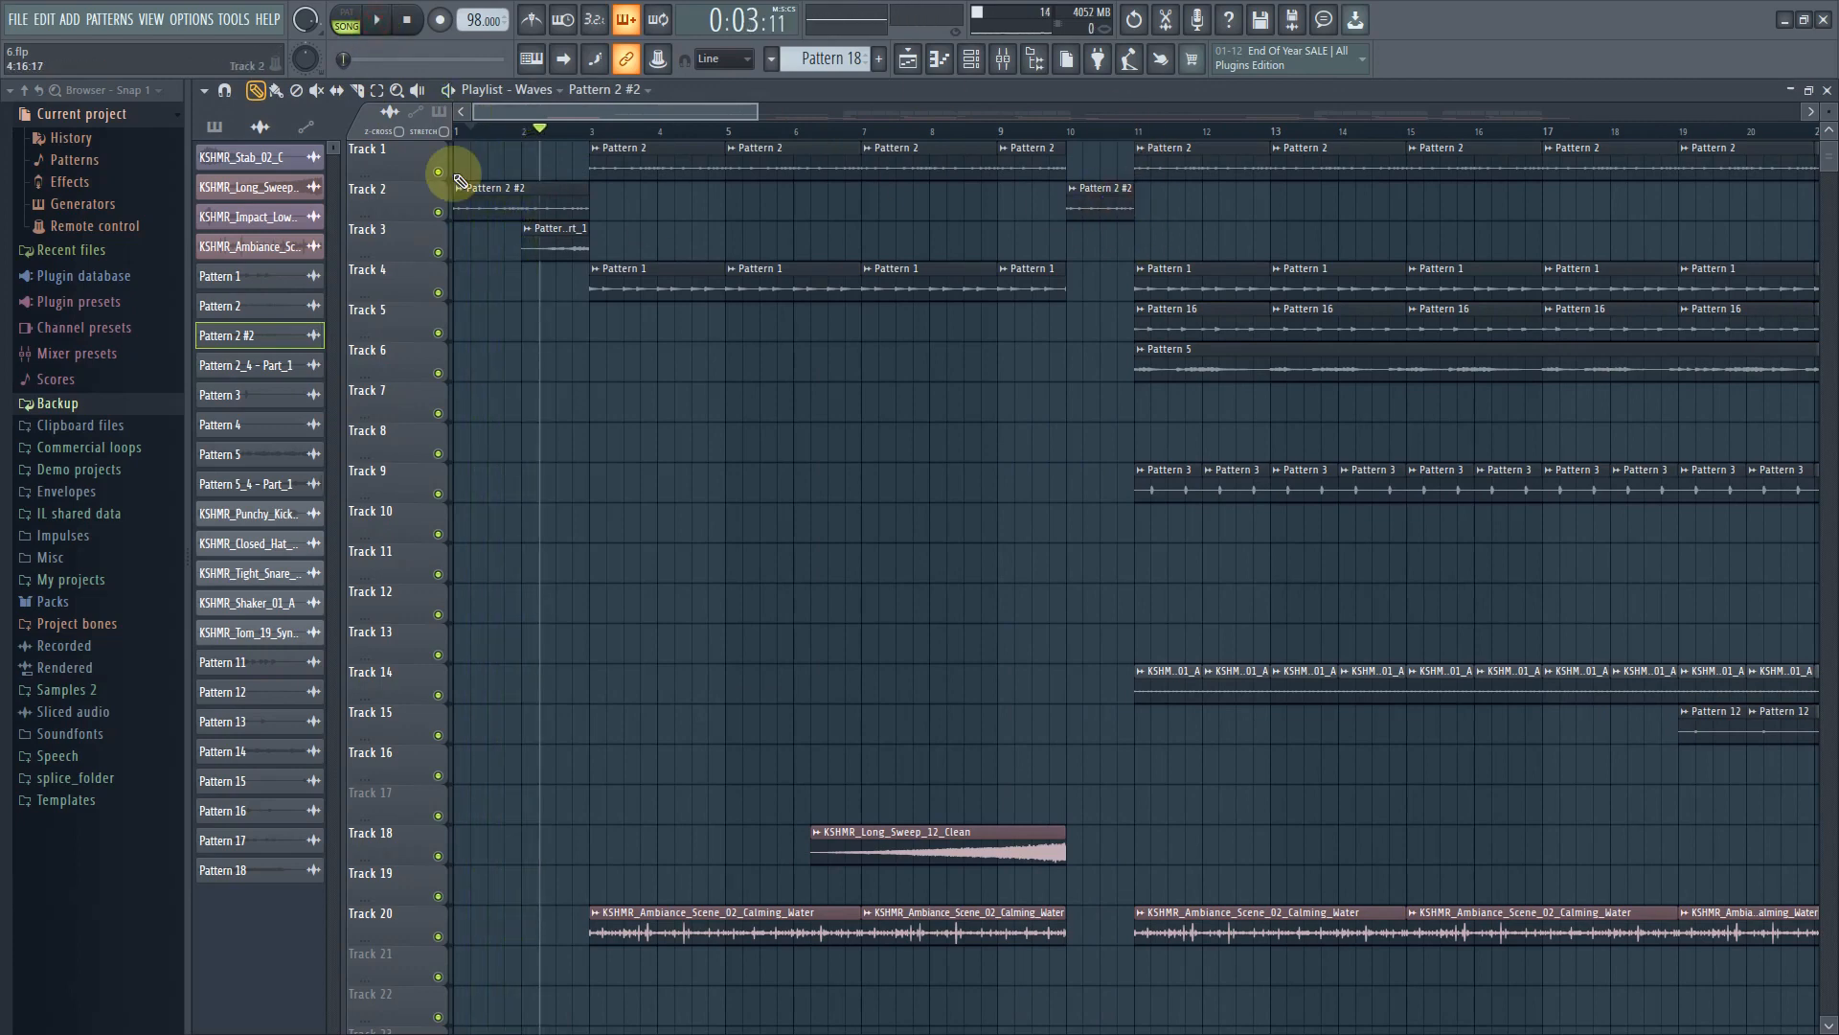
Select the Pattern 5_4 - Part_1 clip and solo Track 3
left_click(462, 136)
double_click(541, 239)
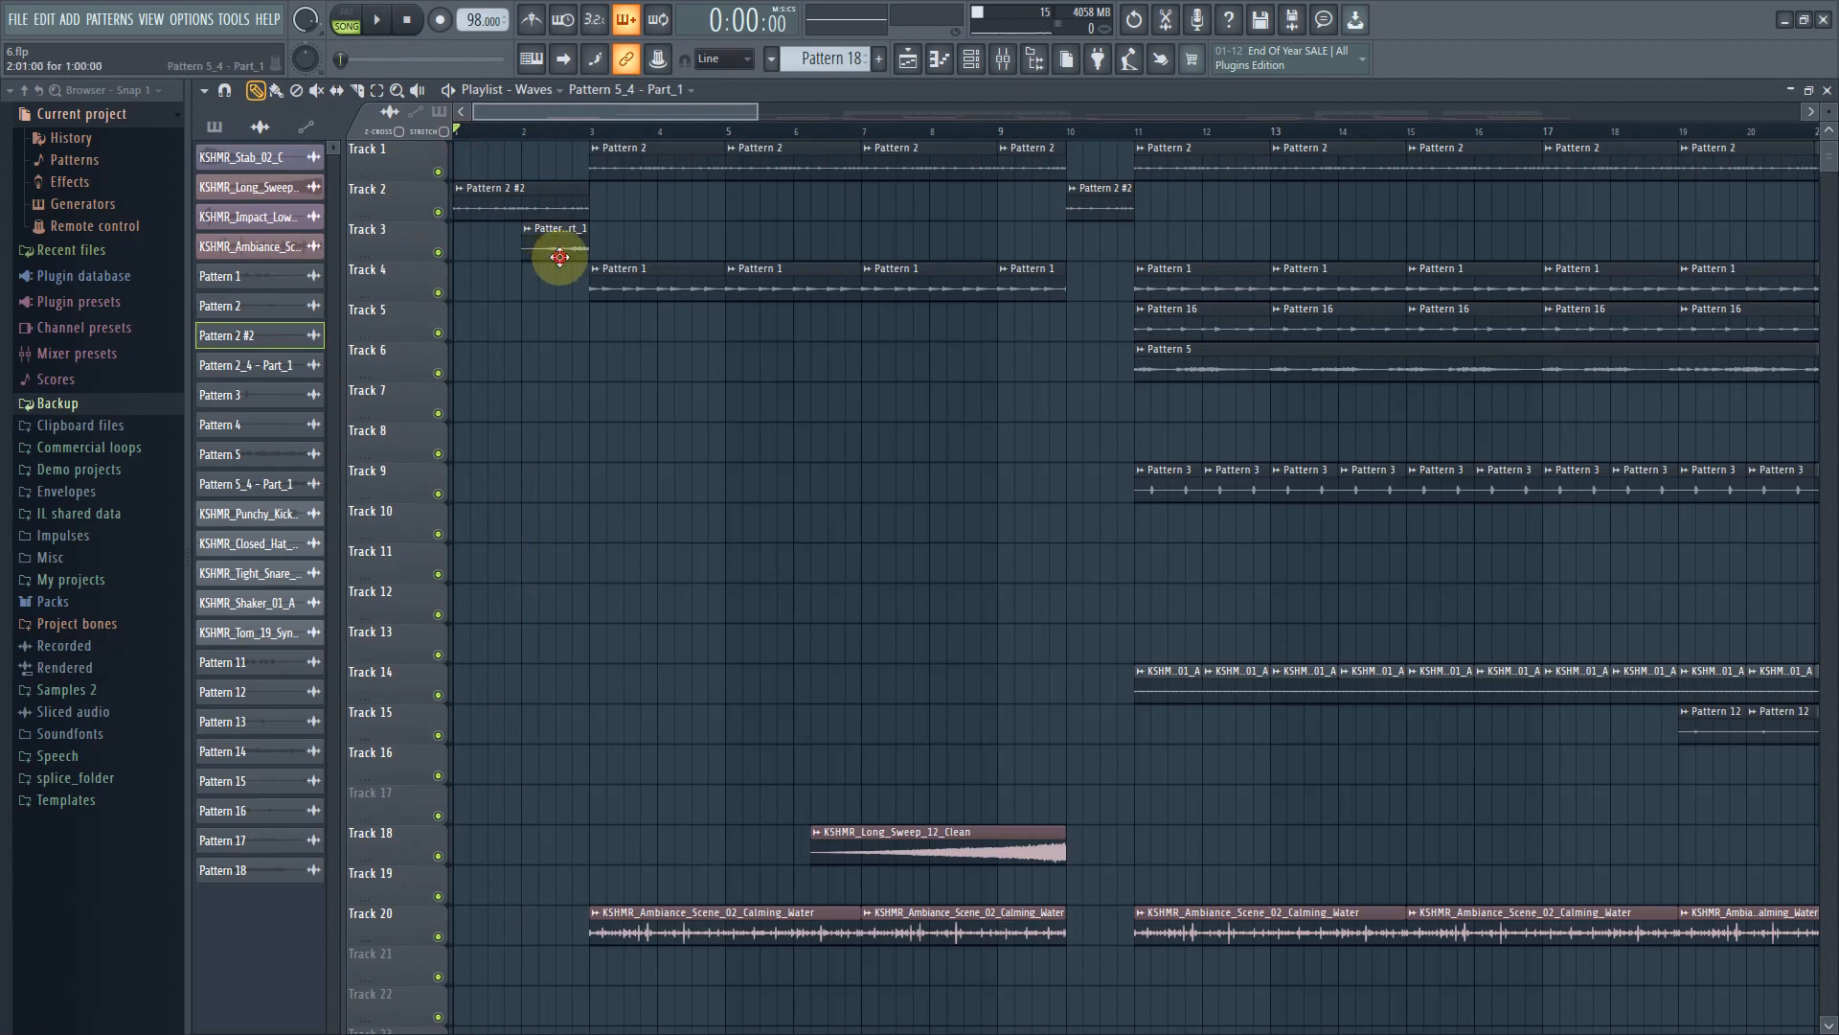
right_click(439, 253)
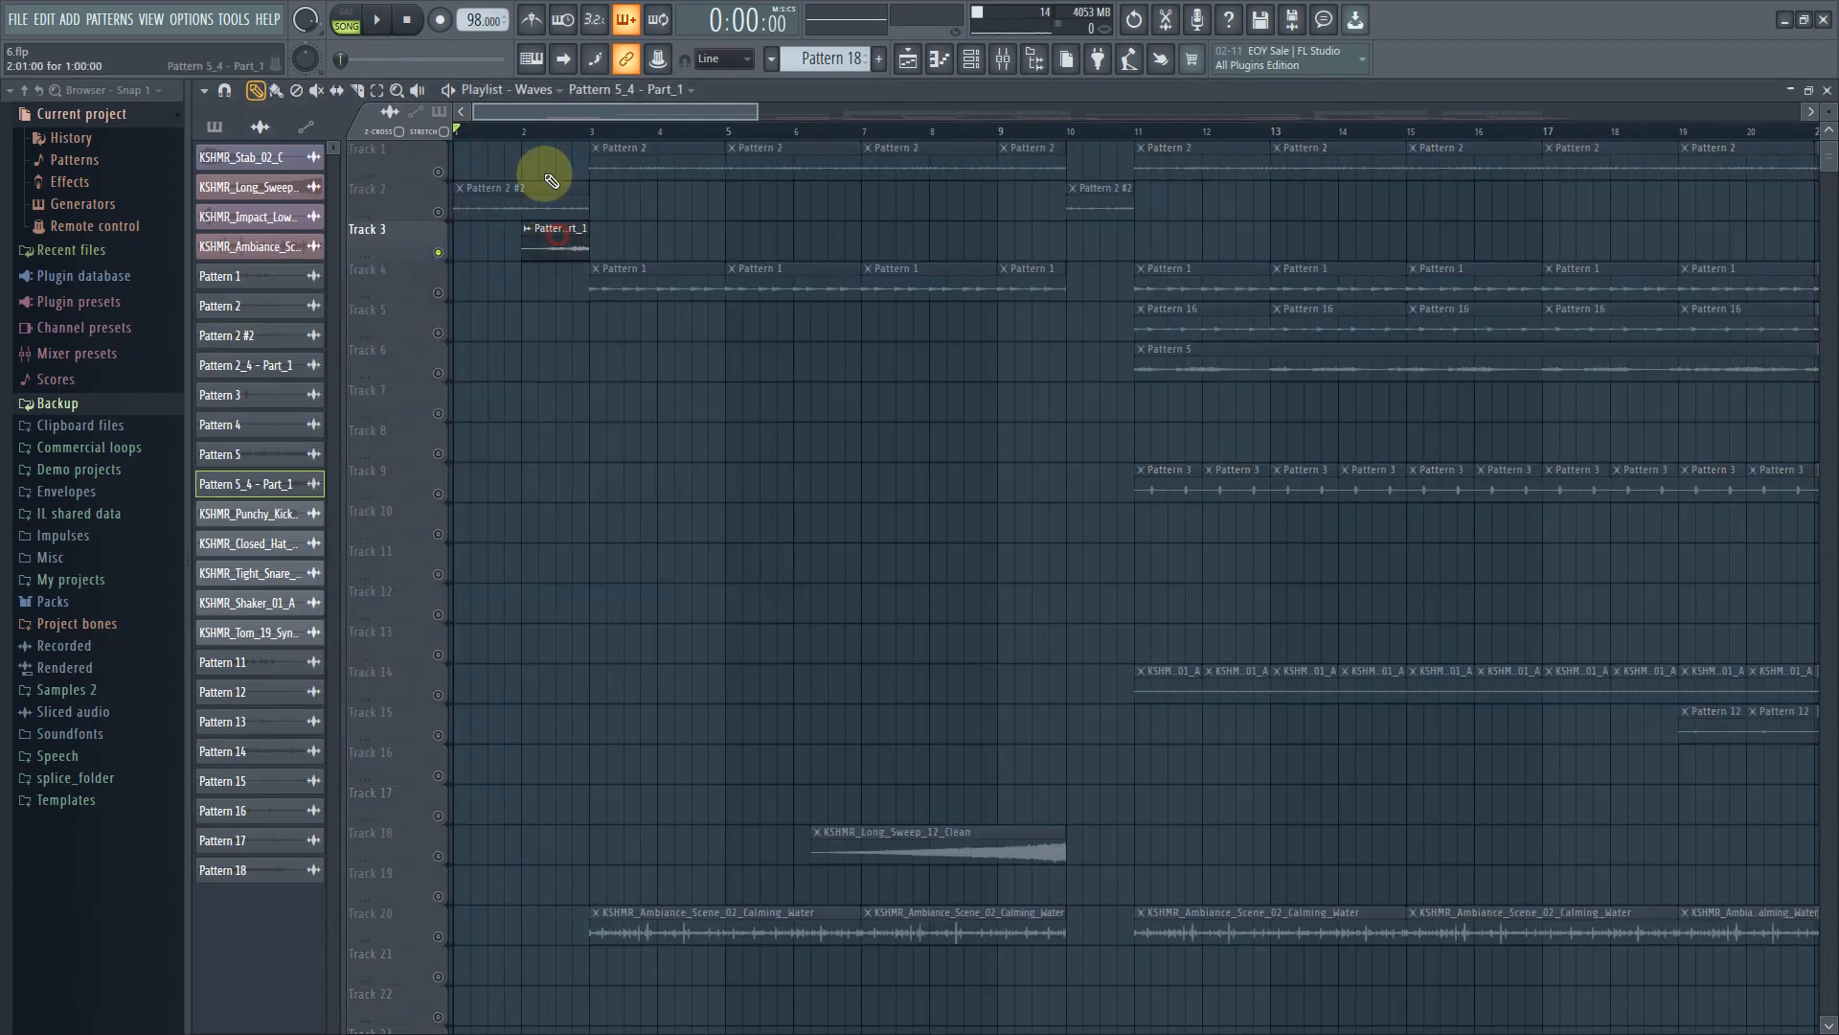
Play the soloed Track 3 from the start, then disable Reverse in the Pattern 5_4 - Part_1 clip settings
left_click(538, 131)
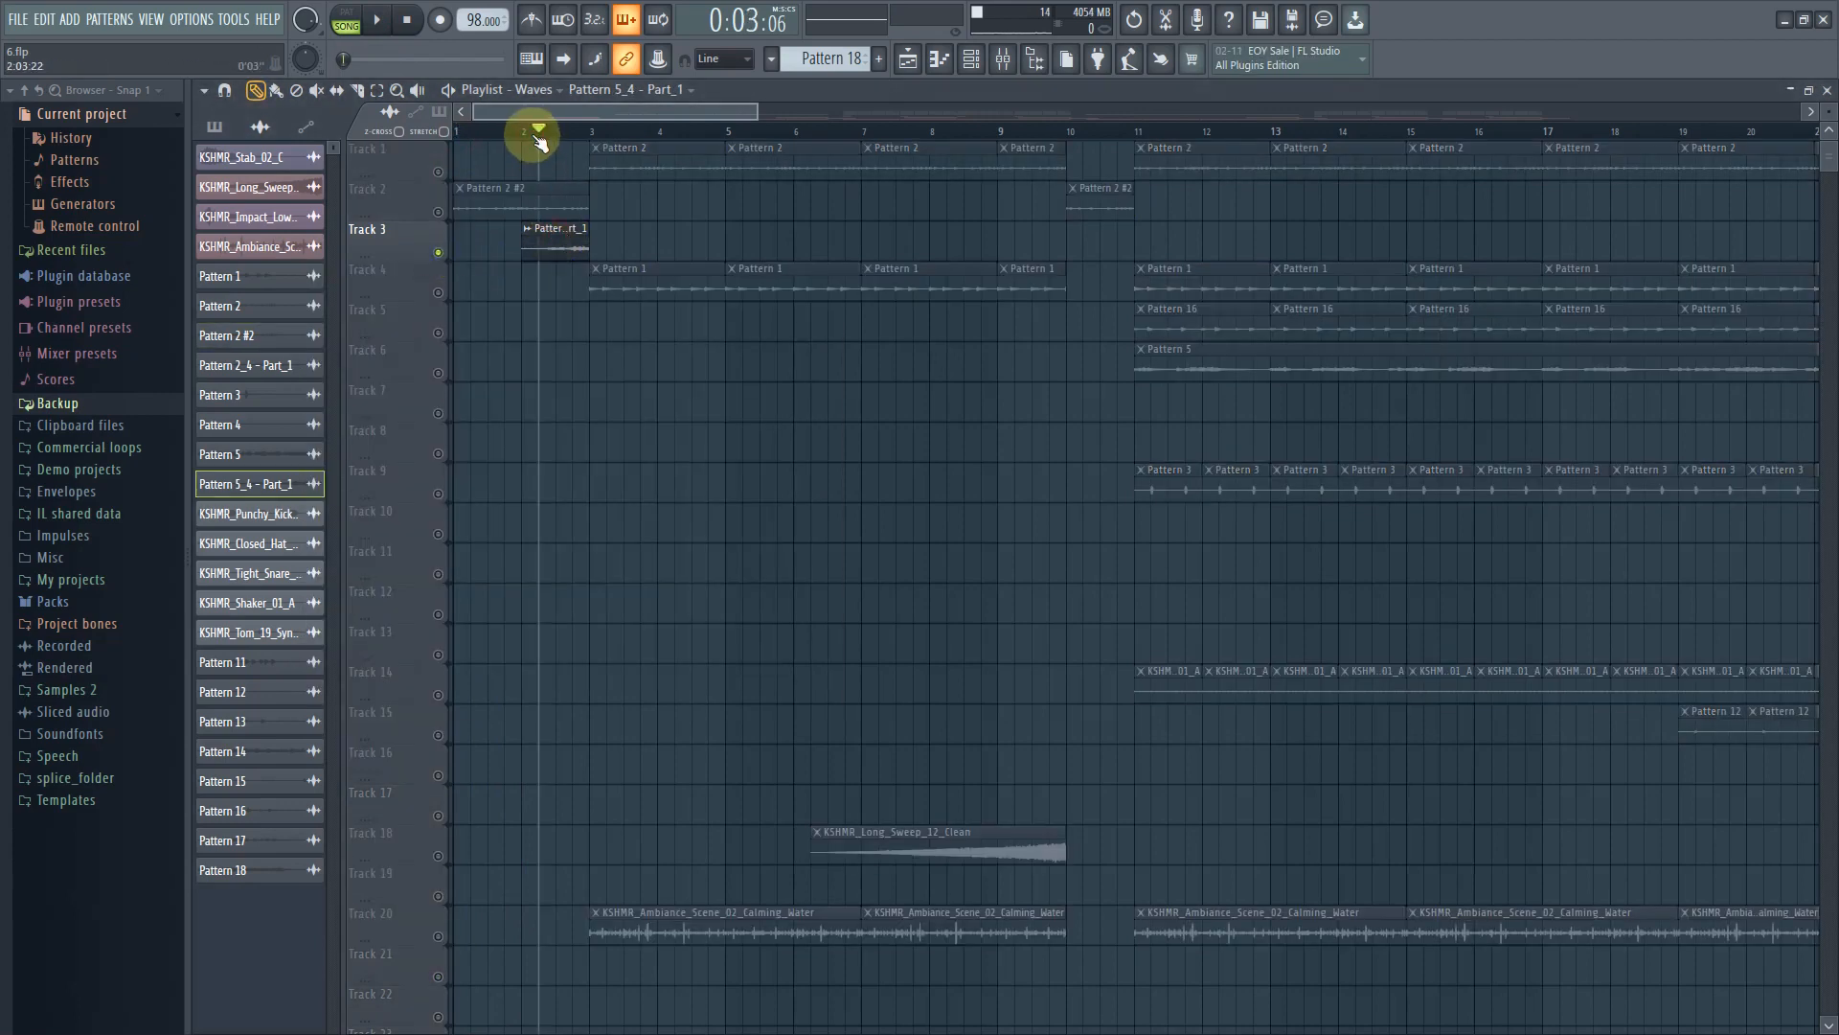
left_click(389, 19)
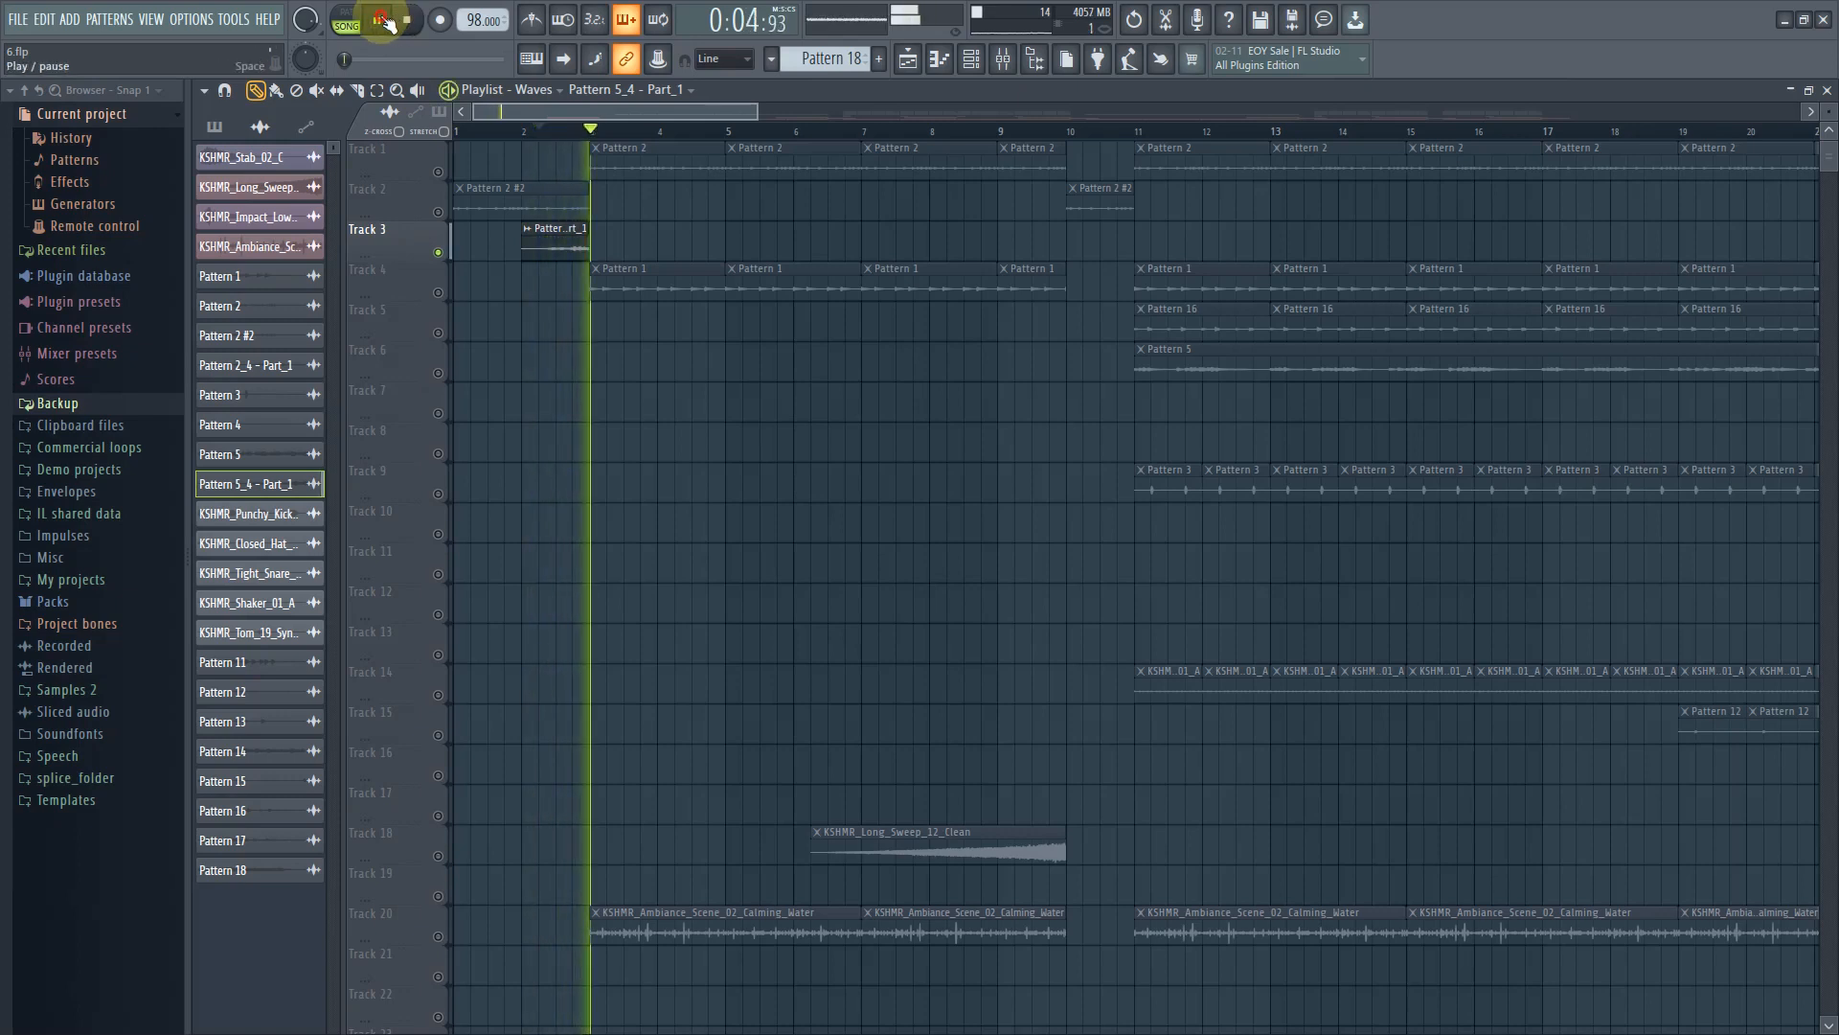
left_click(383, 18)
double_click(543, 234)
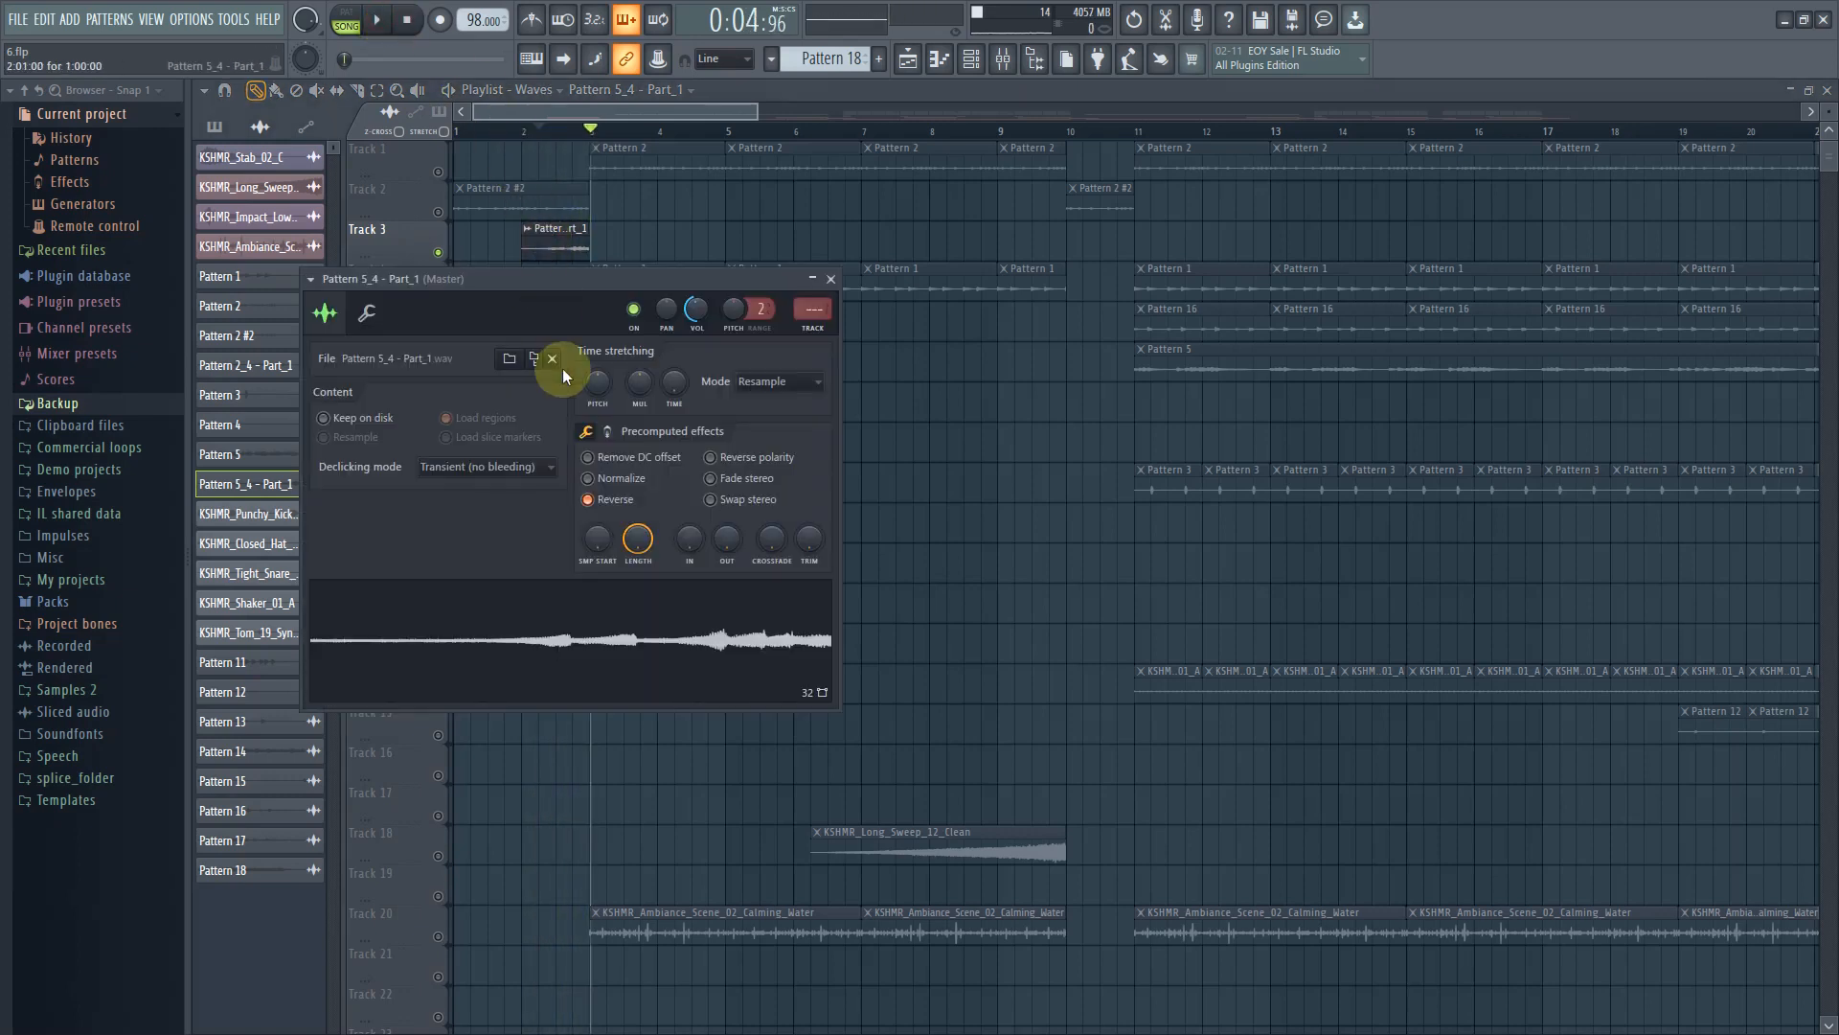
left_click(633, 503)
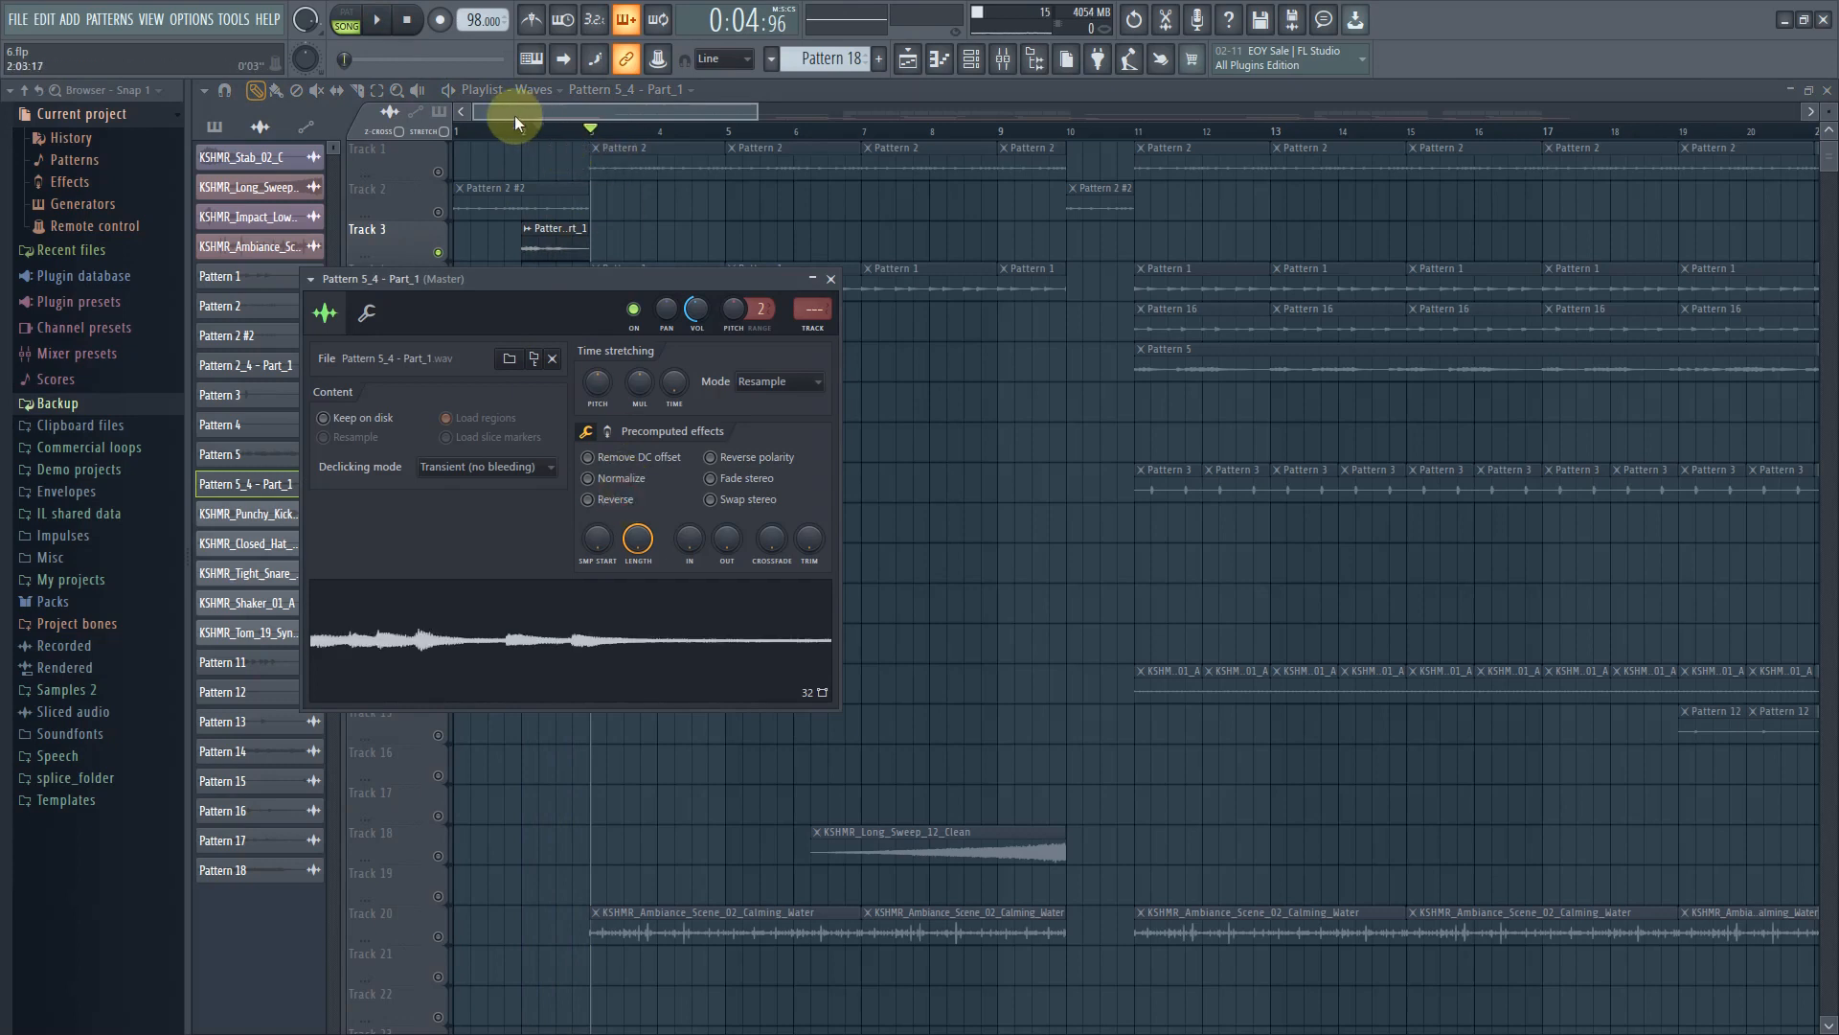
Play the soloed Track 3 from the start of the song and stop playback
left_click(530, 134)
left_click(379, 20)
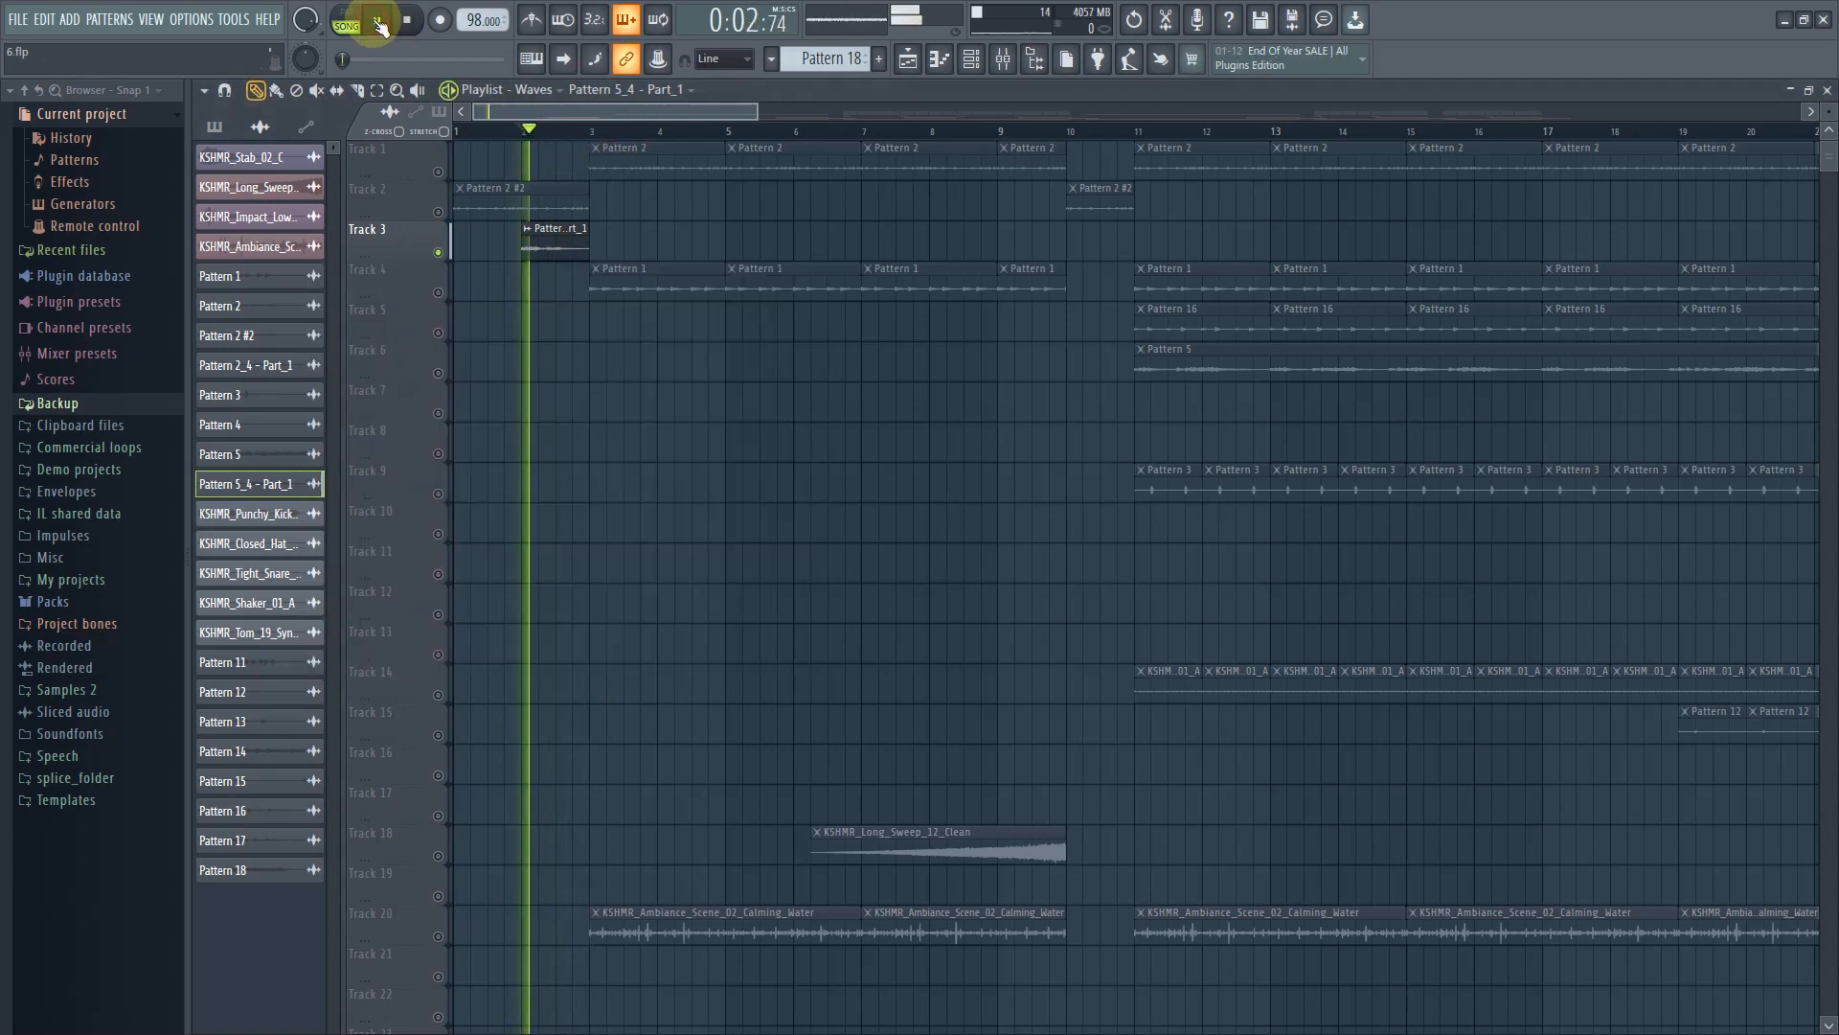
left_click(378, 20)
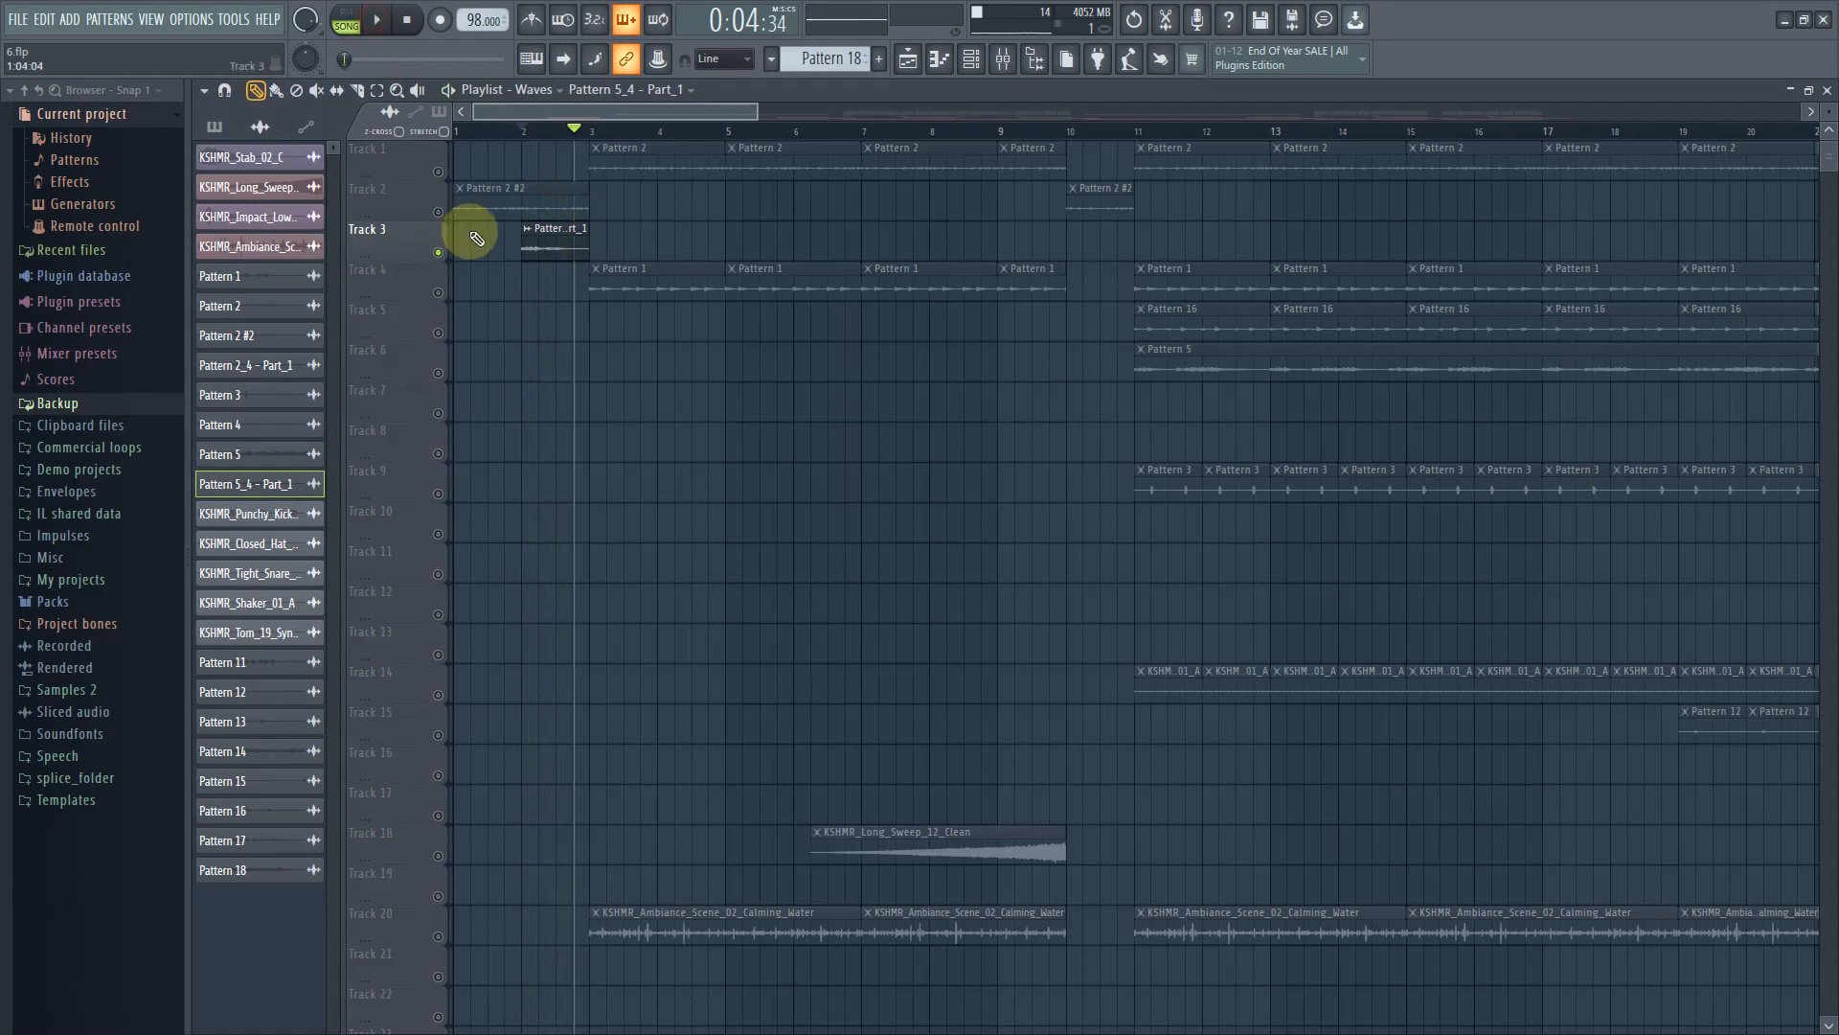
Re-enable Reverse in the Pattern 5_4 - Part_1 clip settings and close them
double_click(577, 226)
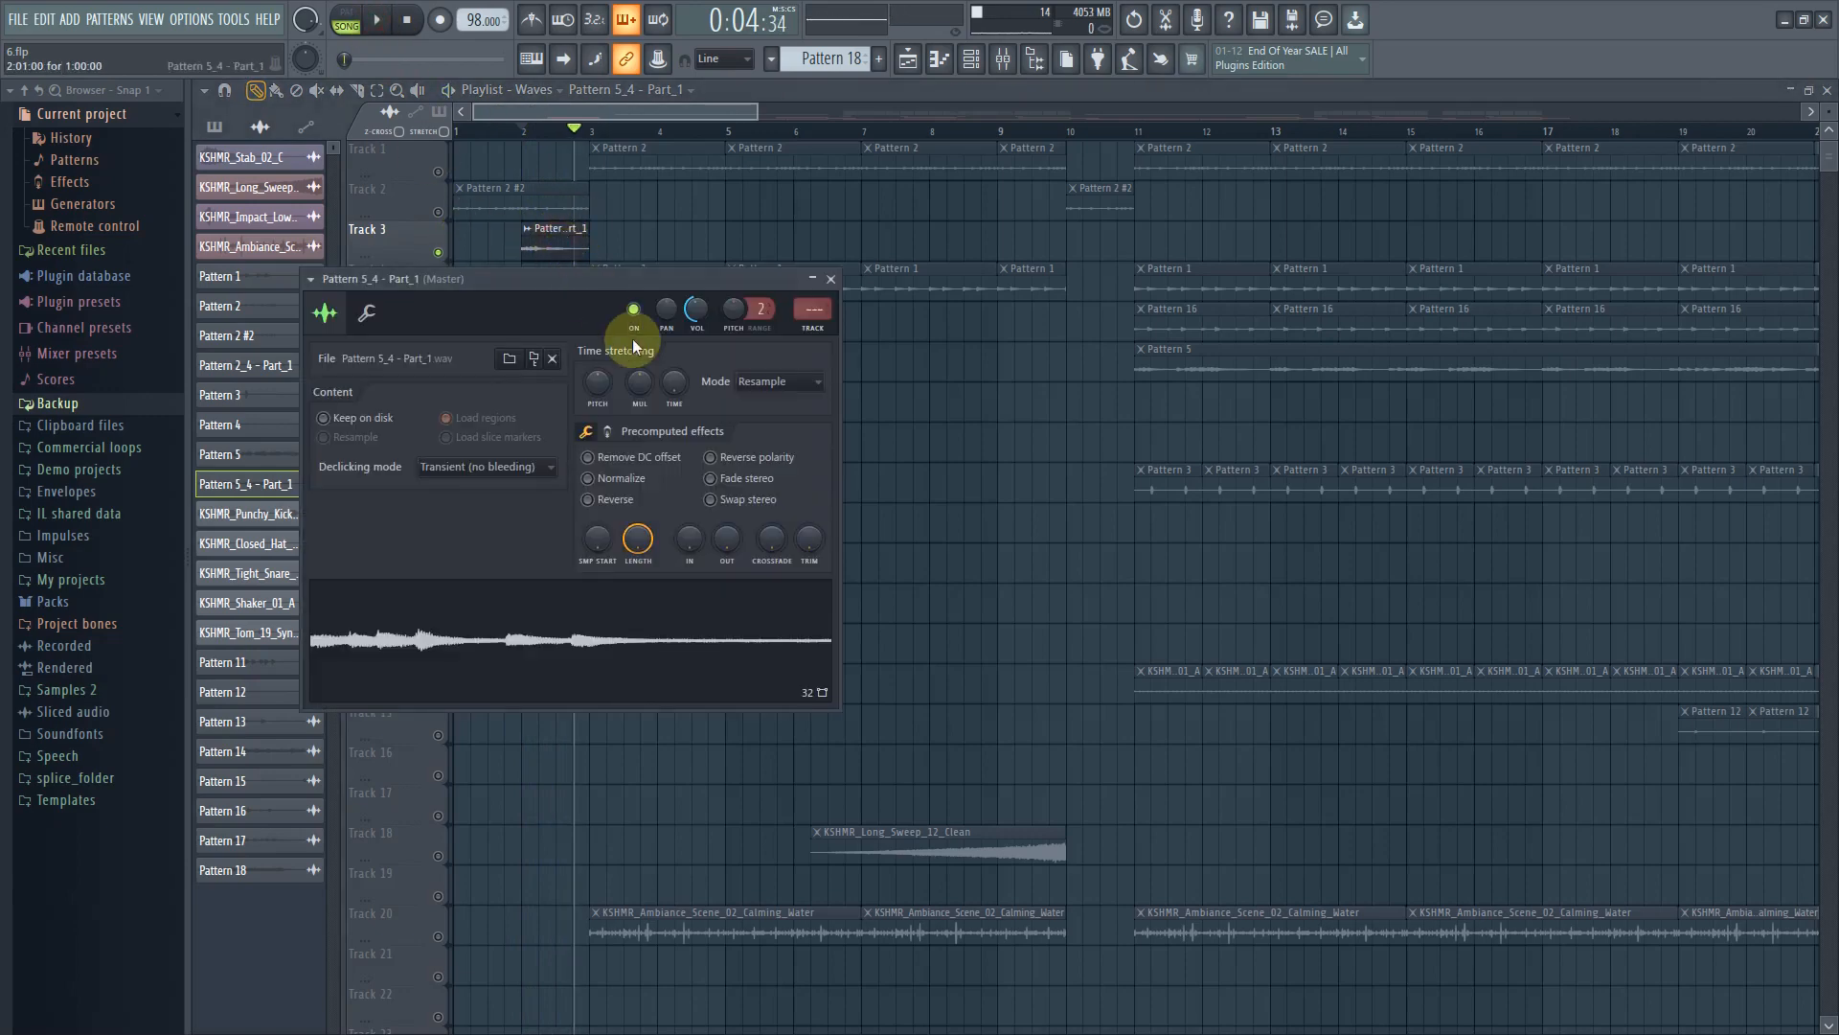
left_click(621, 506)
left_click(554, 132)
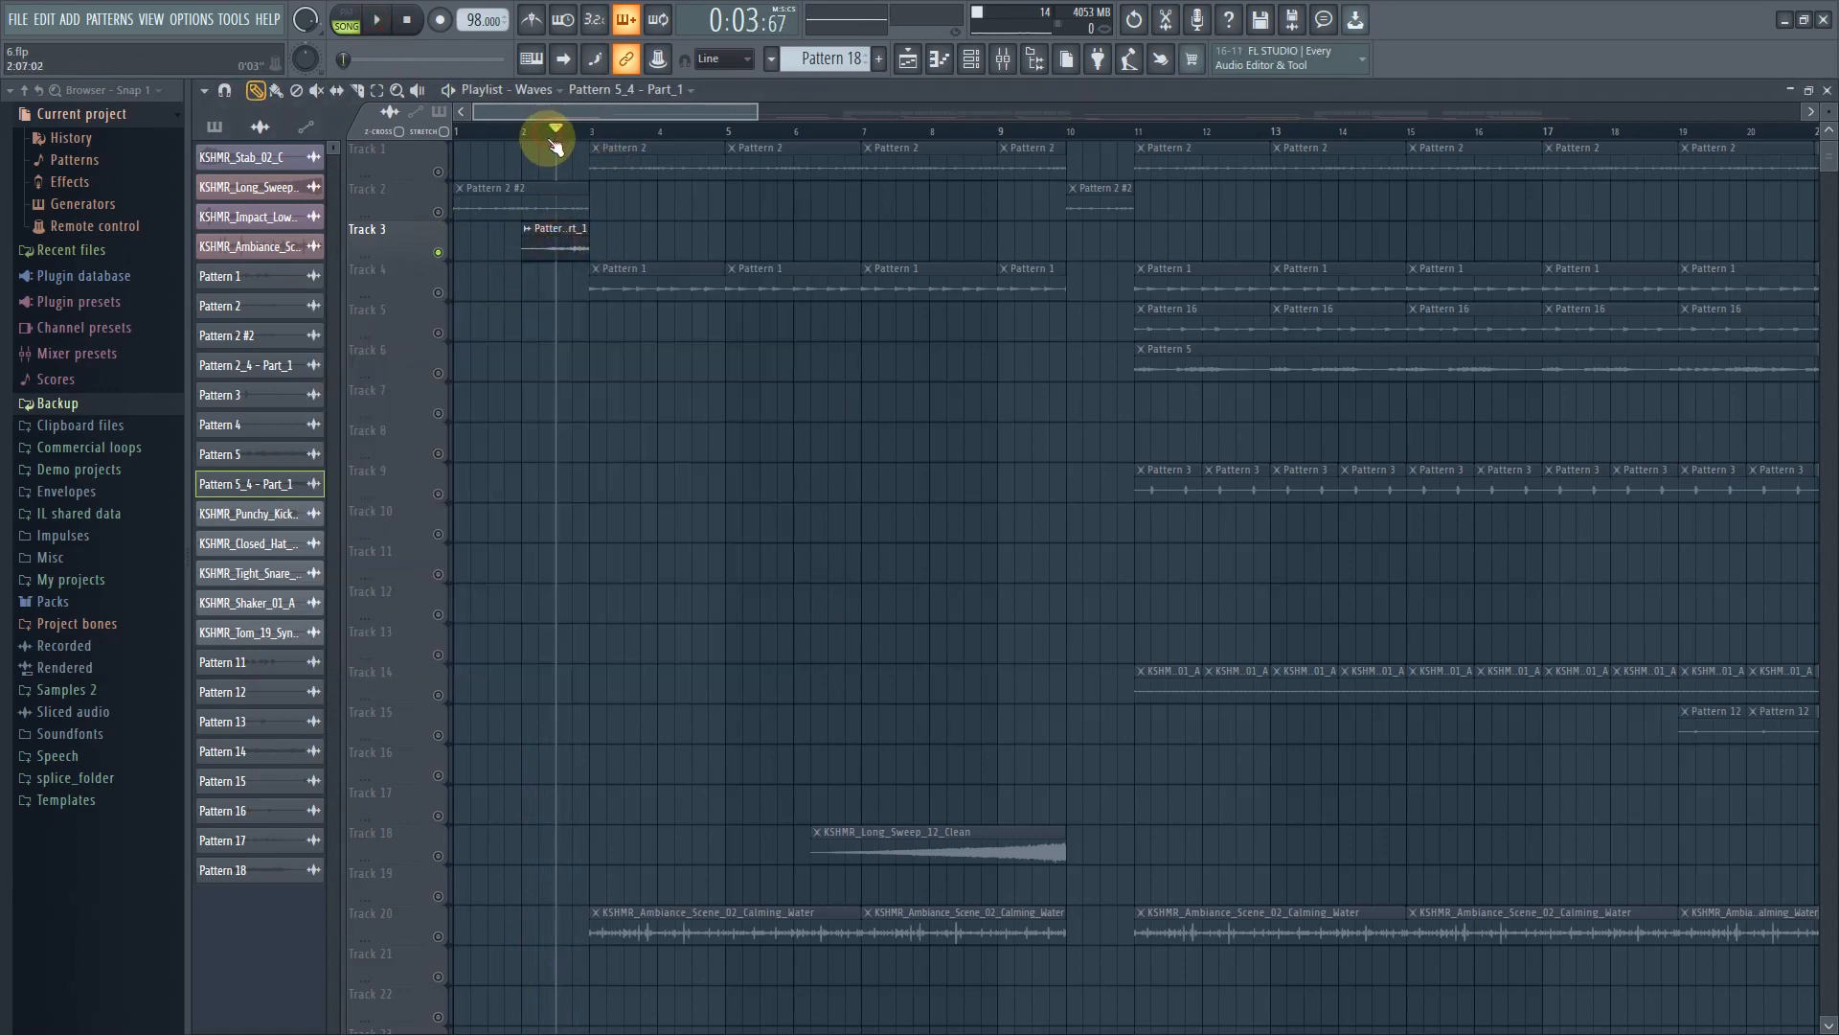
Unsolo Track 3 and play the Waves arrangement briefly from bar 2
left_click(438, 253, "ctrl")
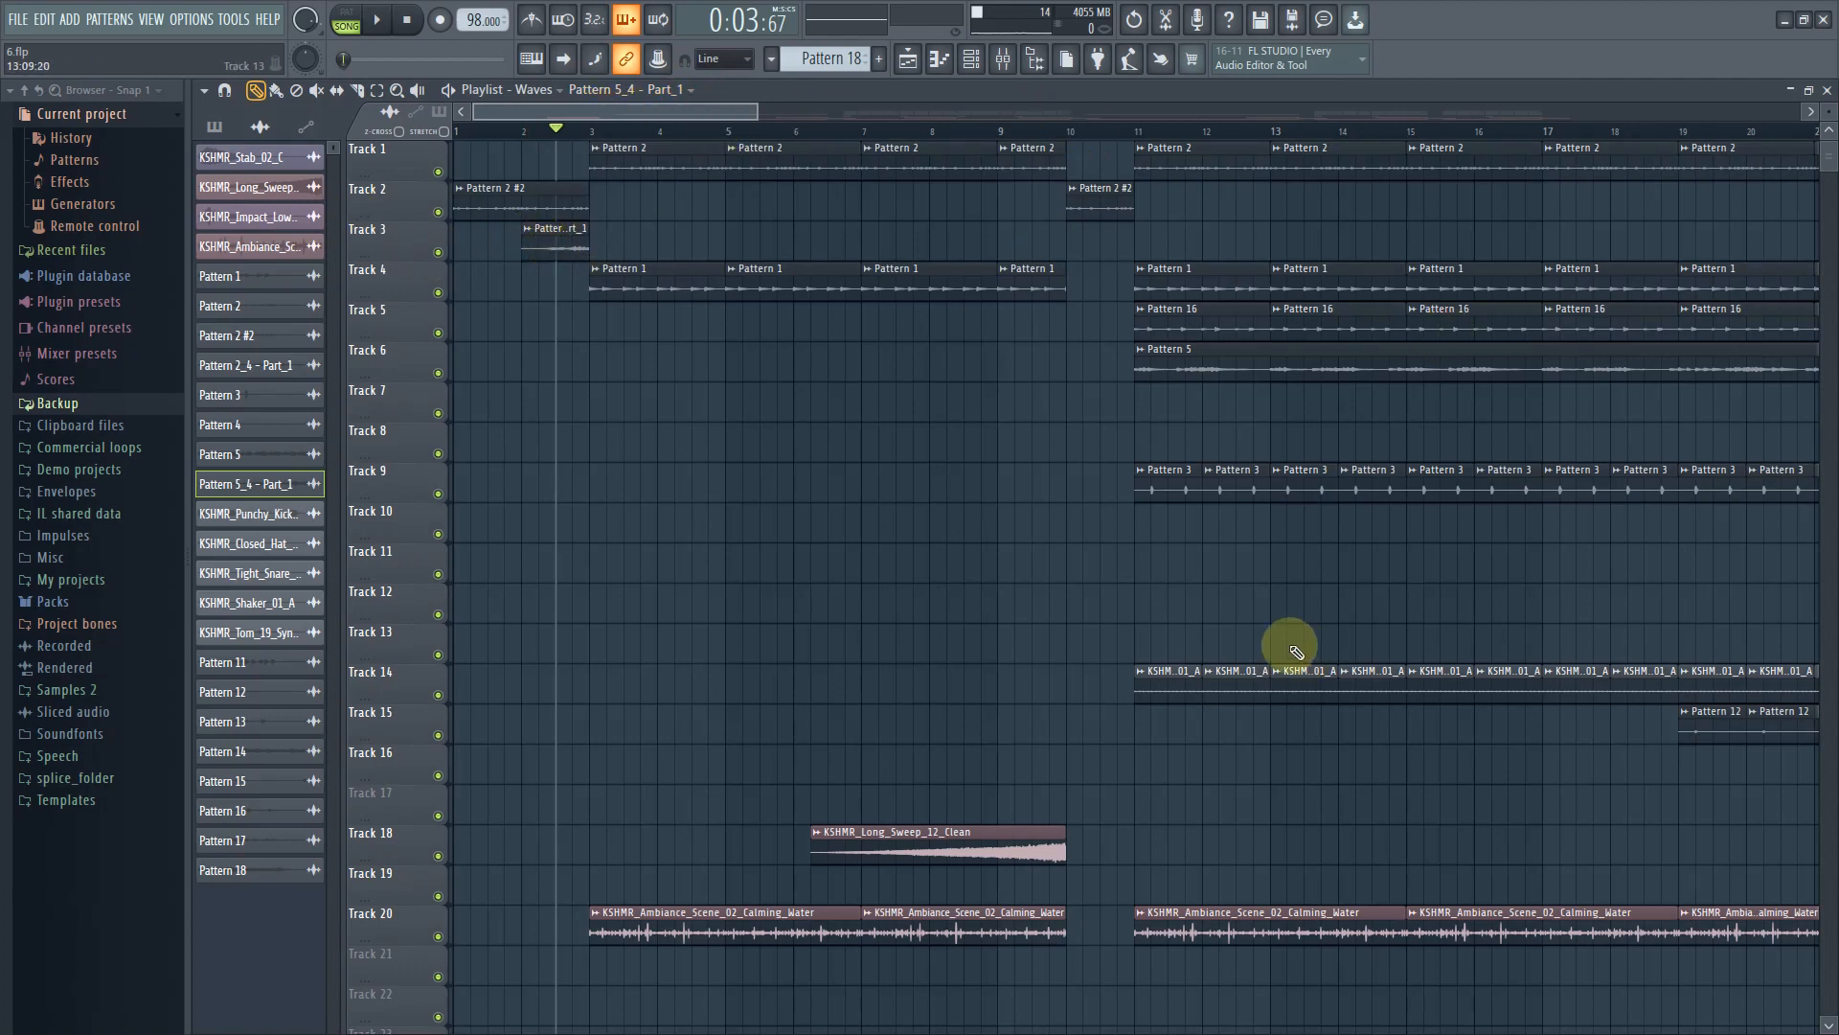
left_click(377, 22)
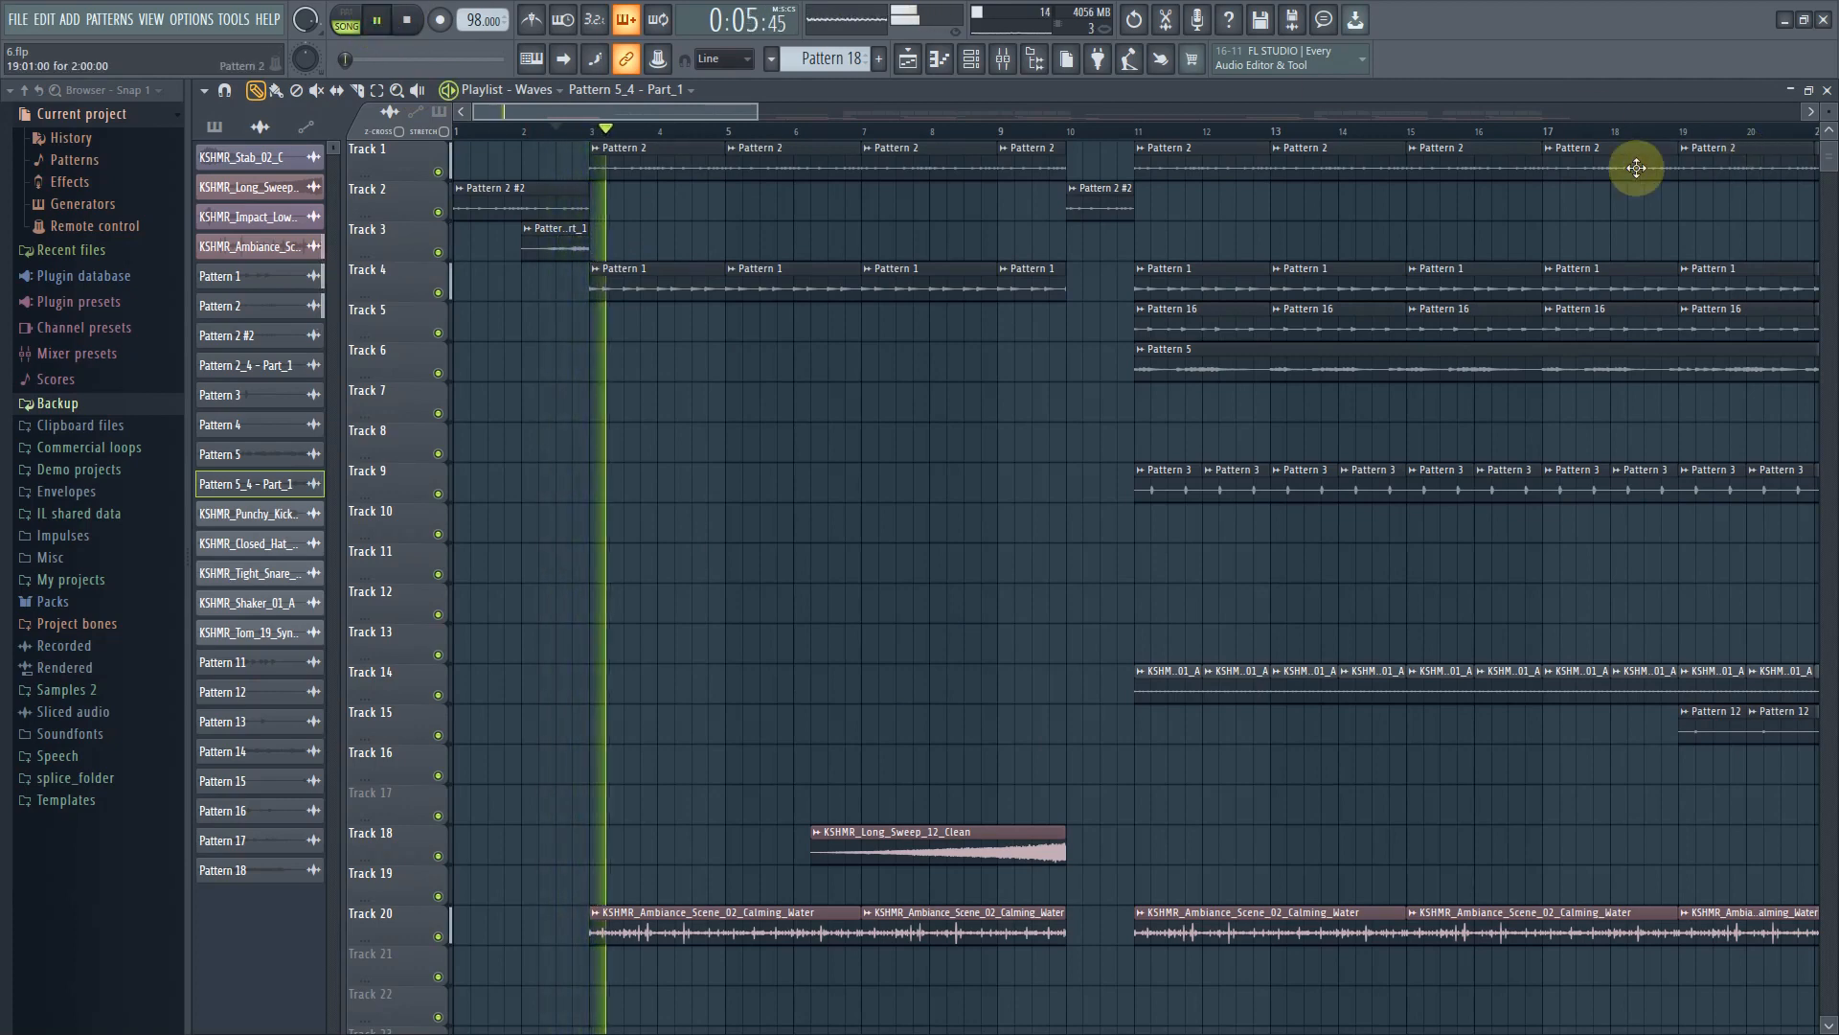
left_click(406, 20)
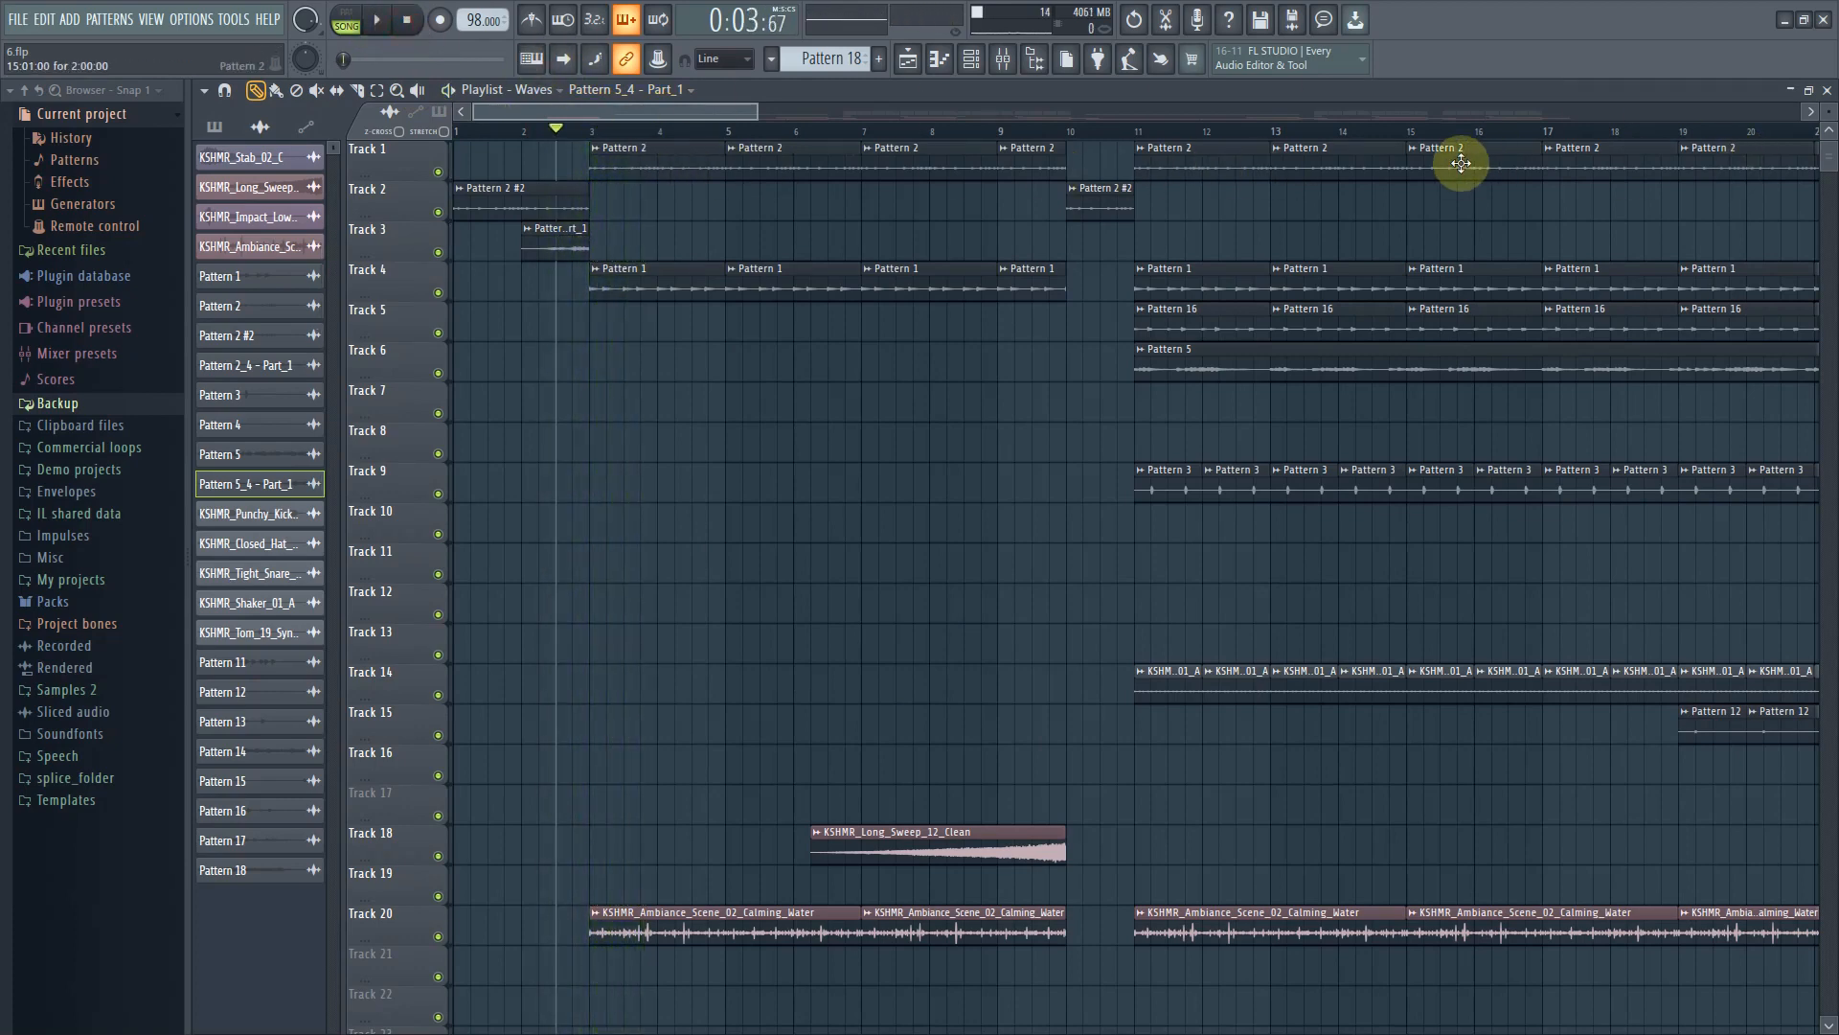
Switch the playlist to the arrangement named Arrangement
scroll(1354, 706, "down", 3)
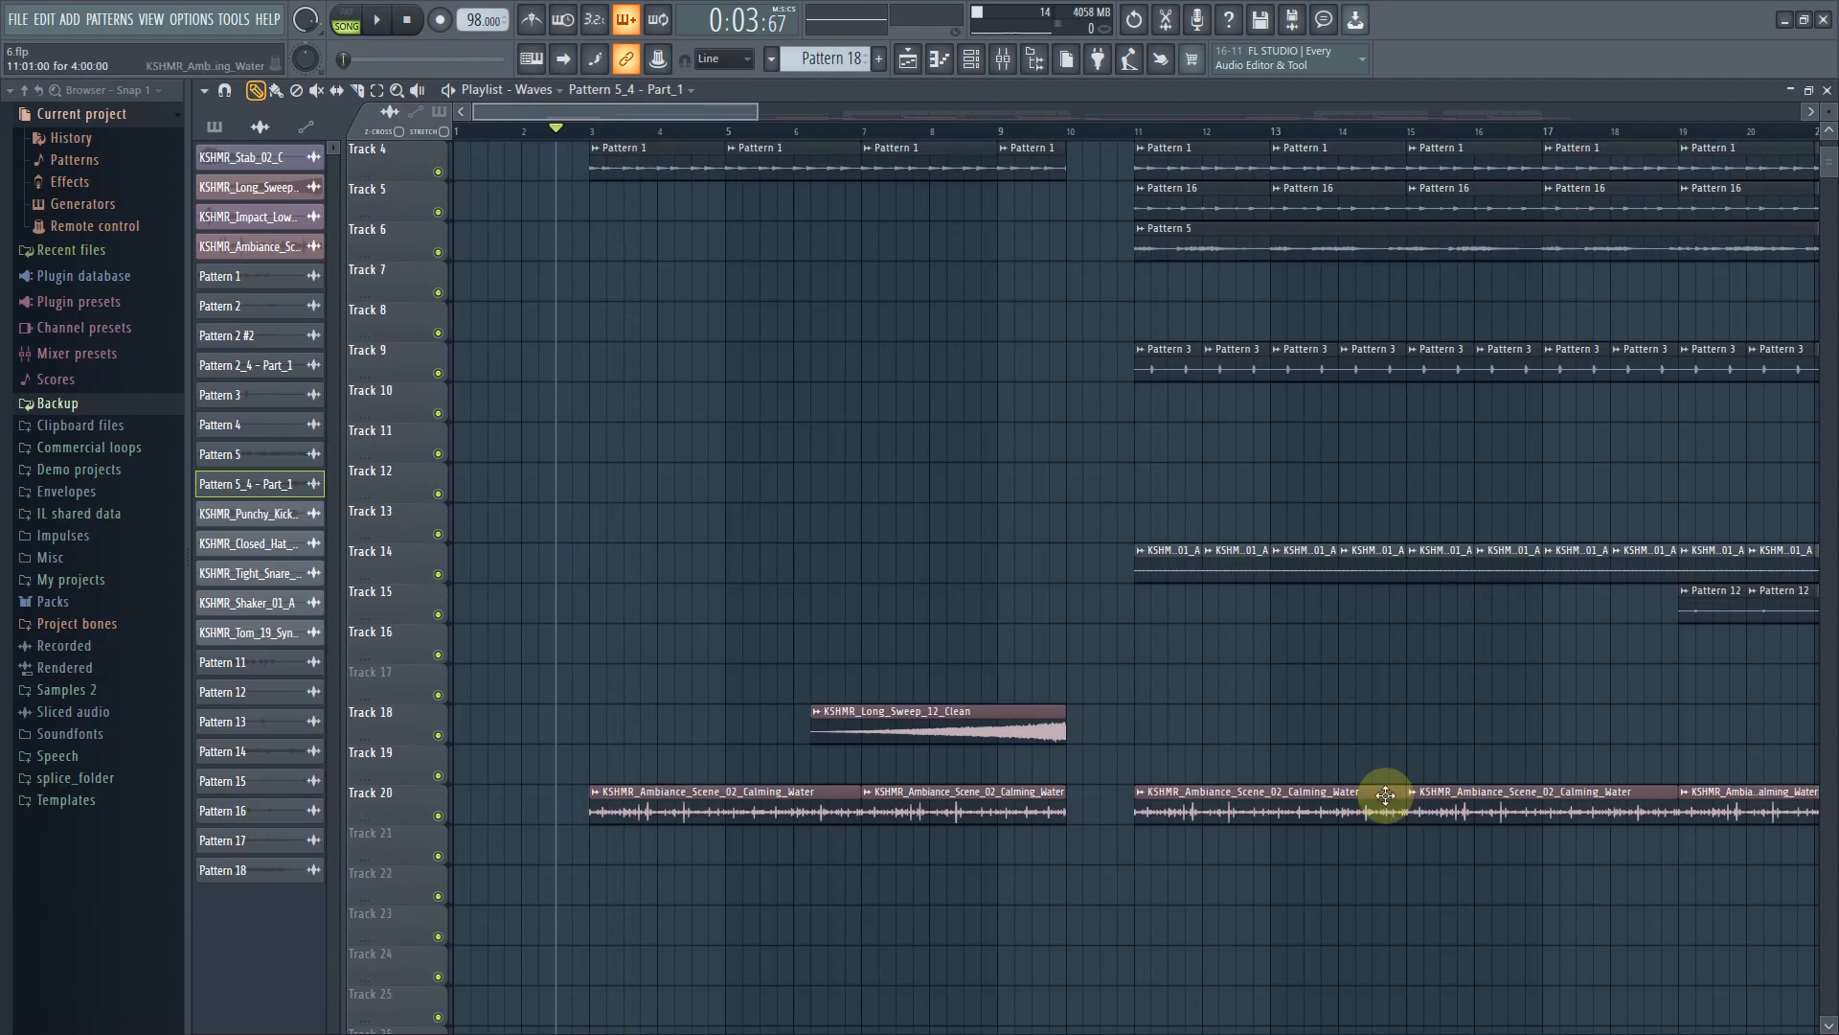
left_click_drag(751, 112, 1028, 113)
scroll(783, 460, "up", 3)
left_click(1013, 69)
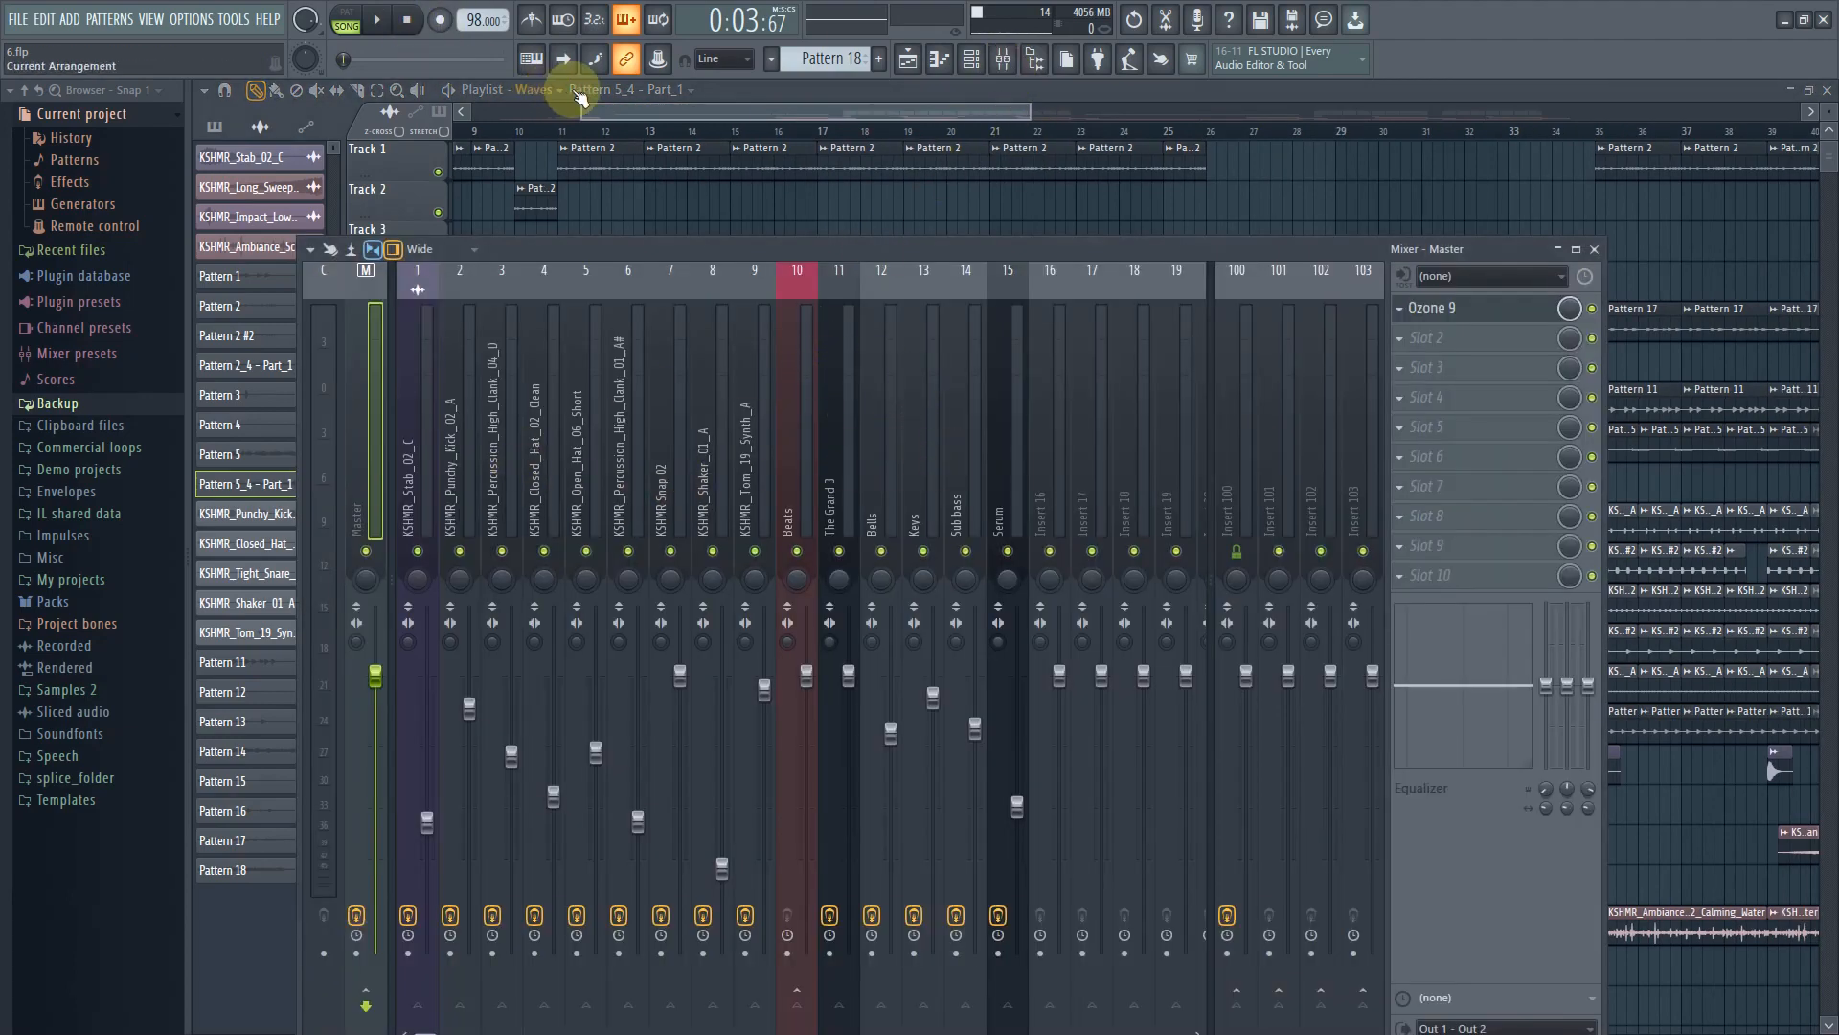
left_click(536, 89)
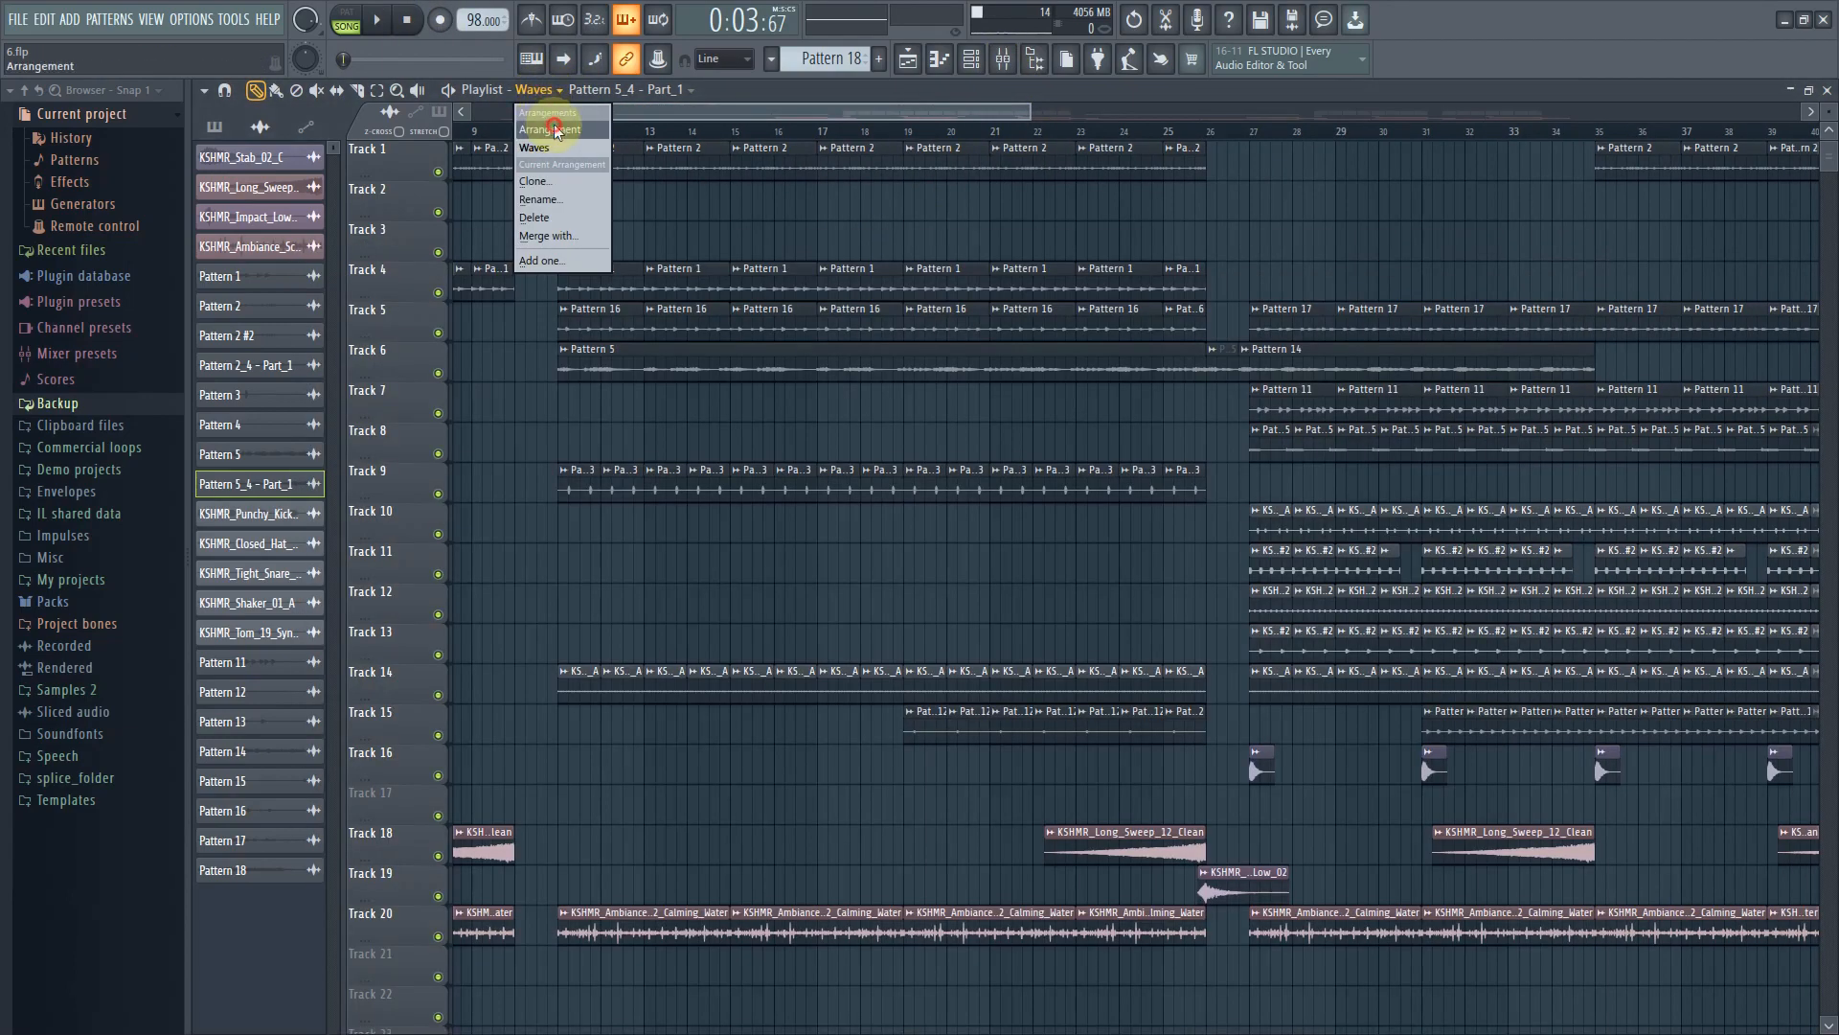
left_click(550, 129)
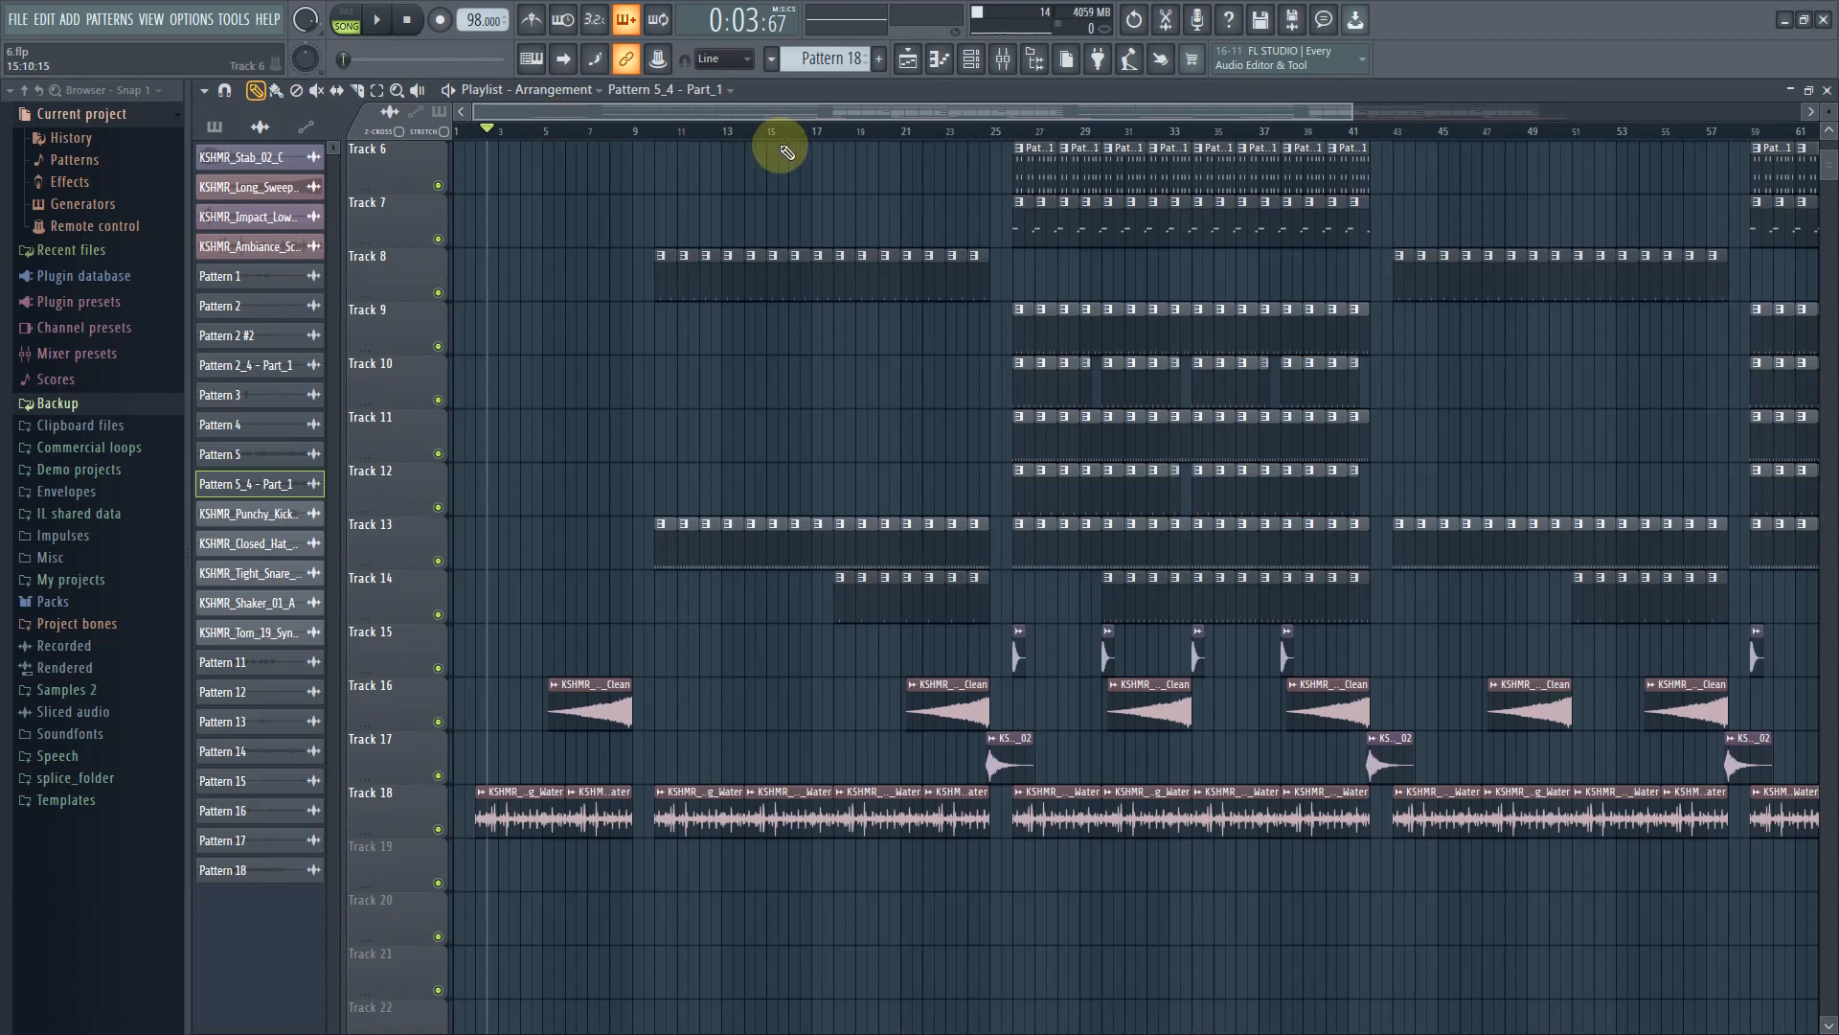
Open the mixer over the playlist and play the arrangement briefly
left_click(1000, 64)
left_click_drag(1145, 453, 460, 467)
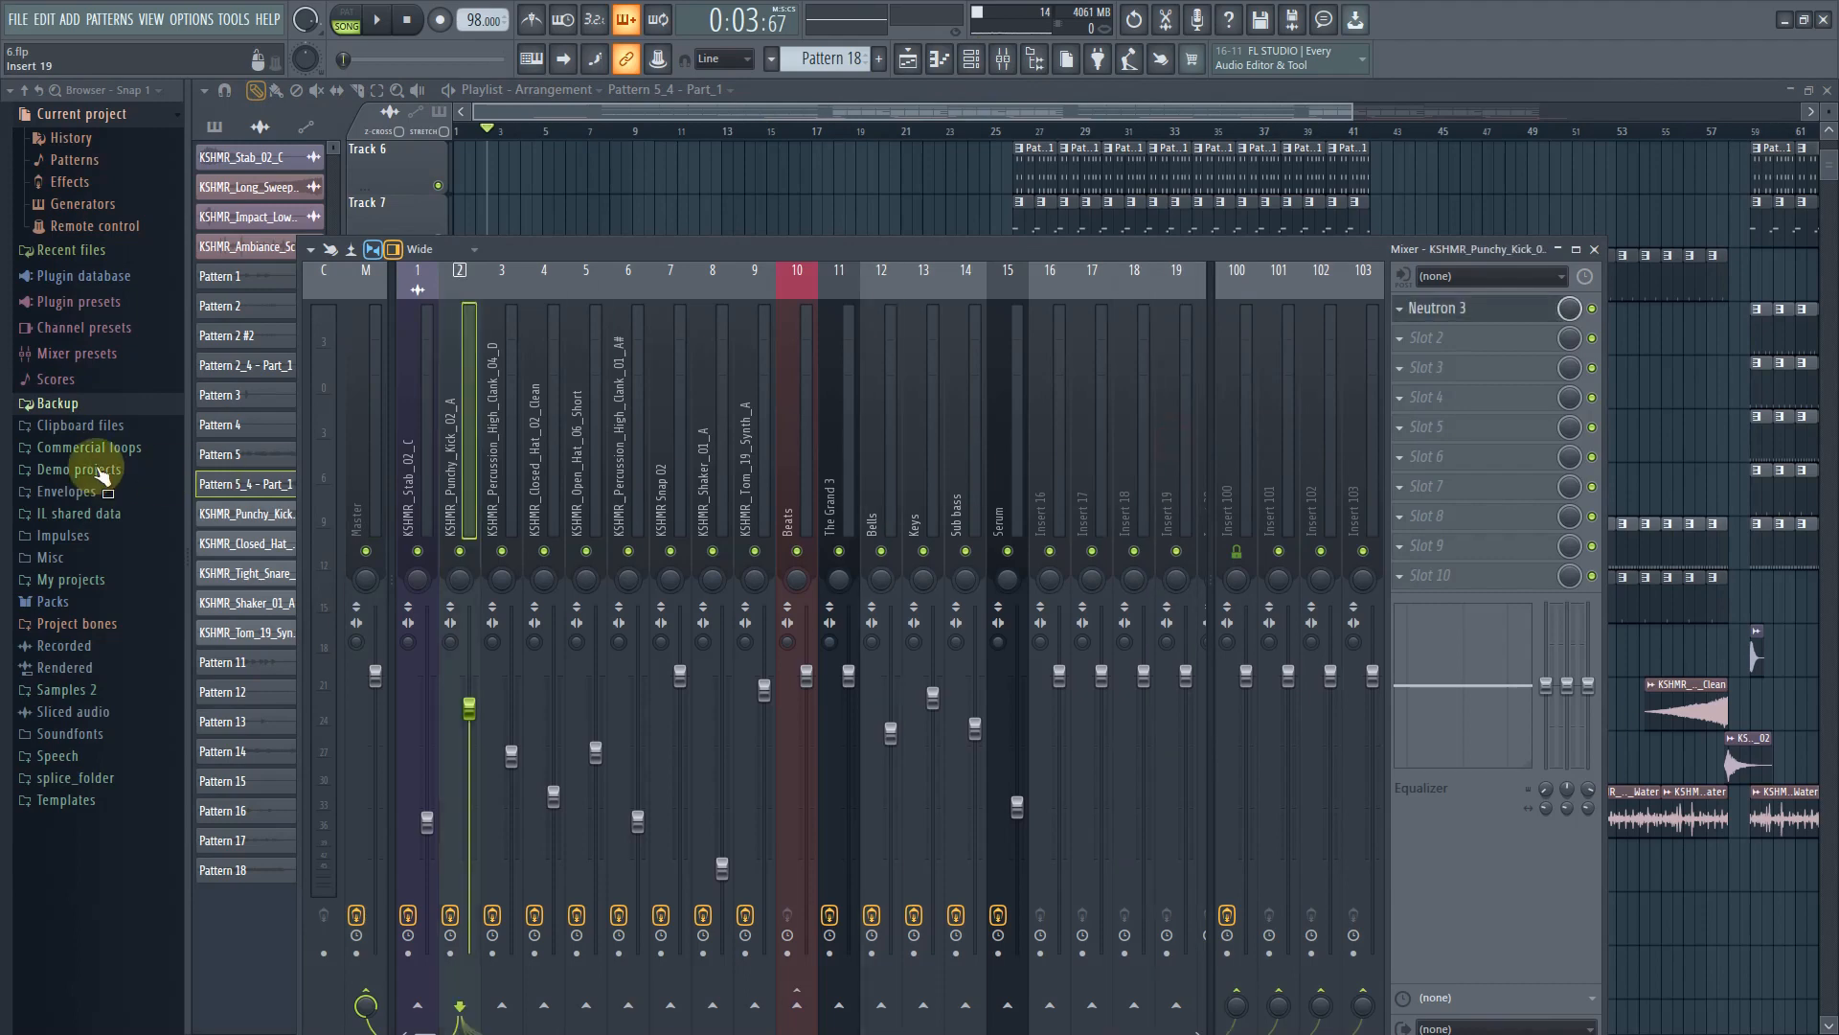
left_click(378, 27)
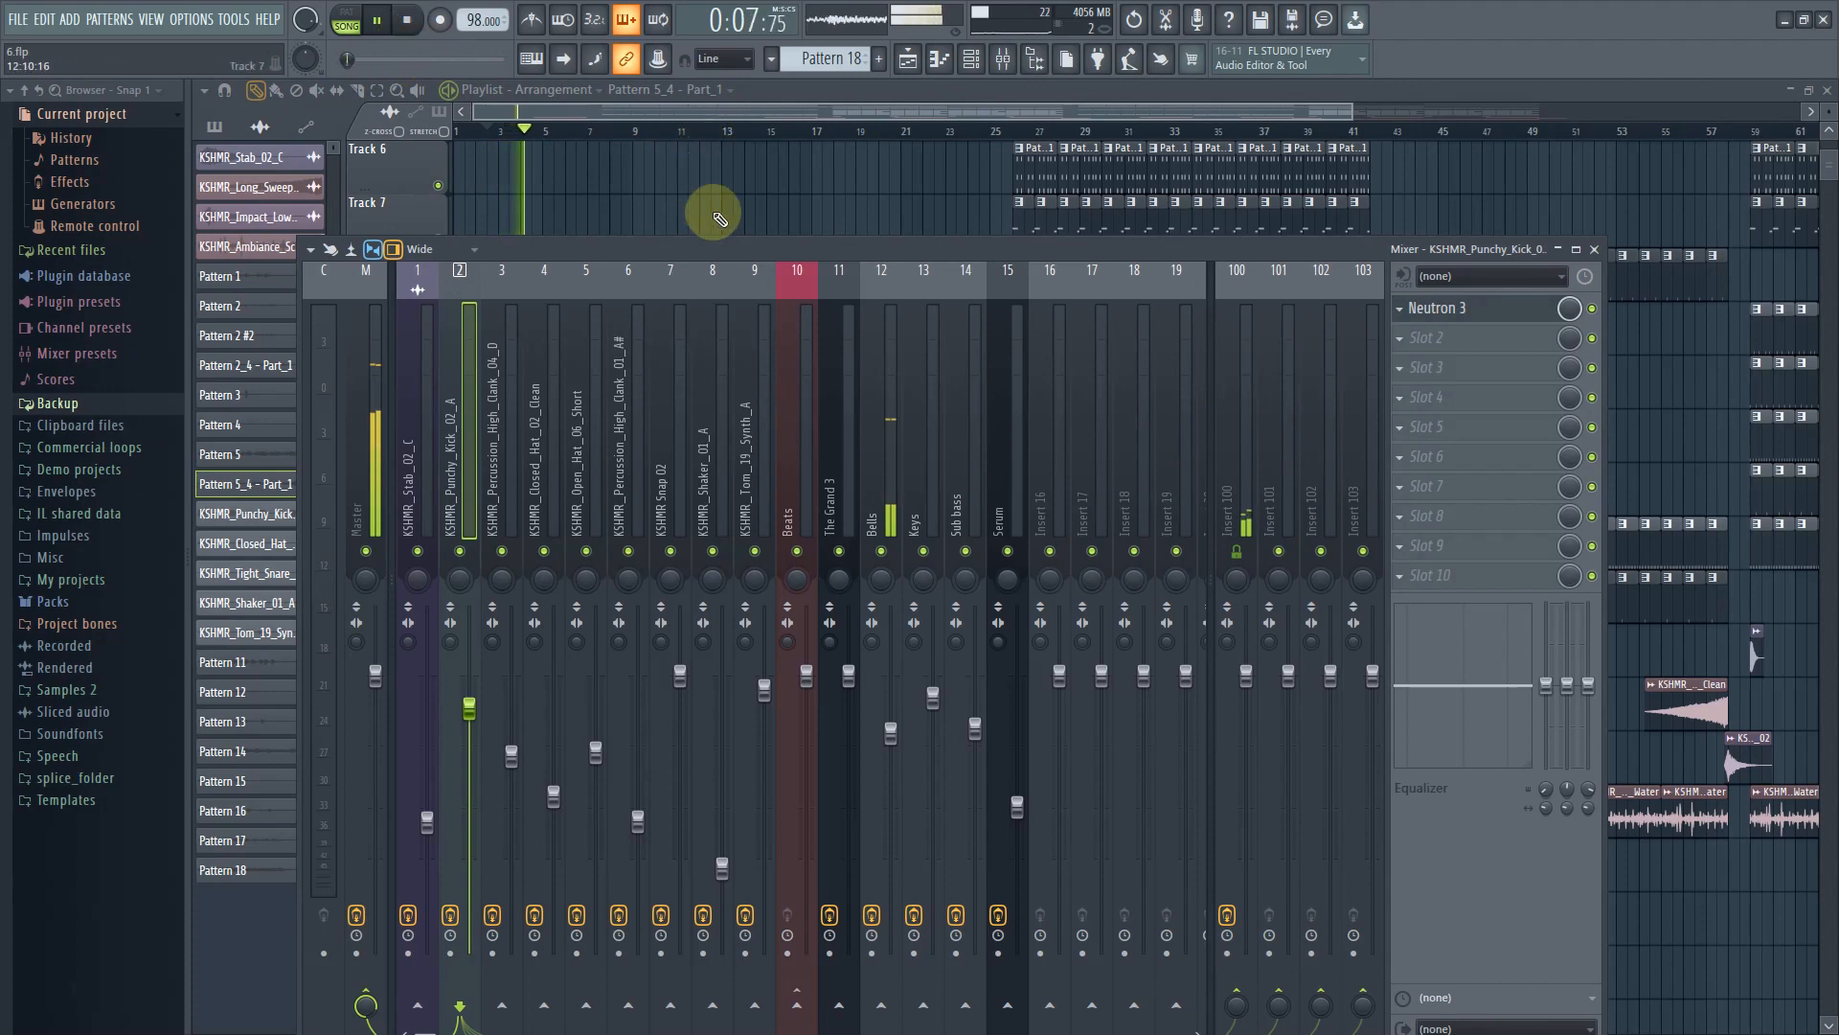
left_click(423, 25)
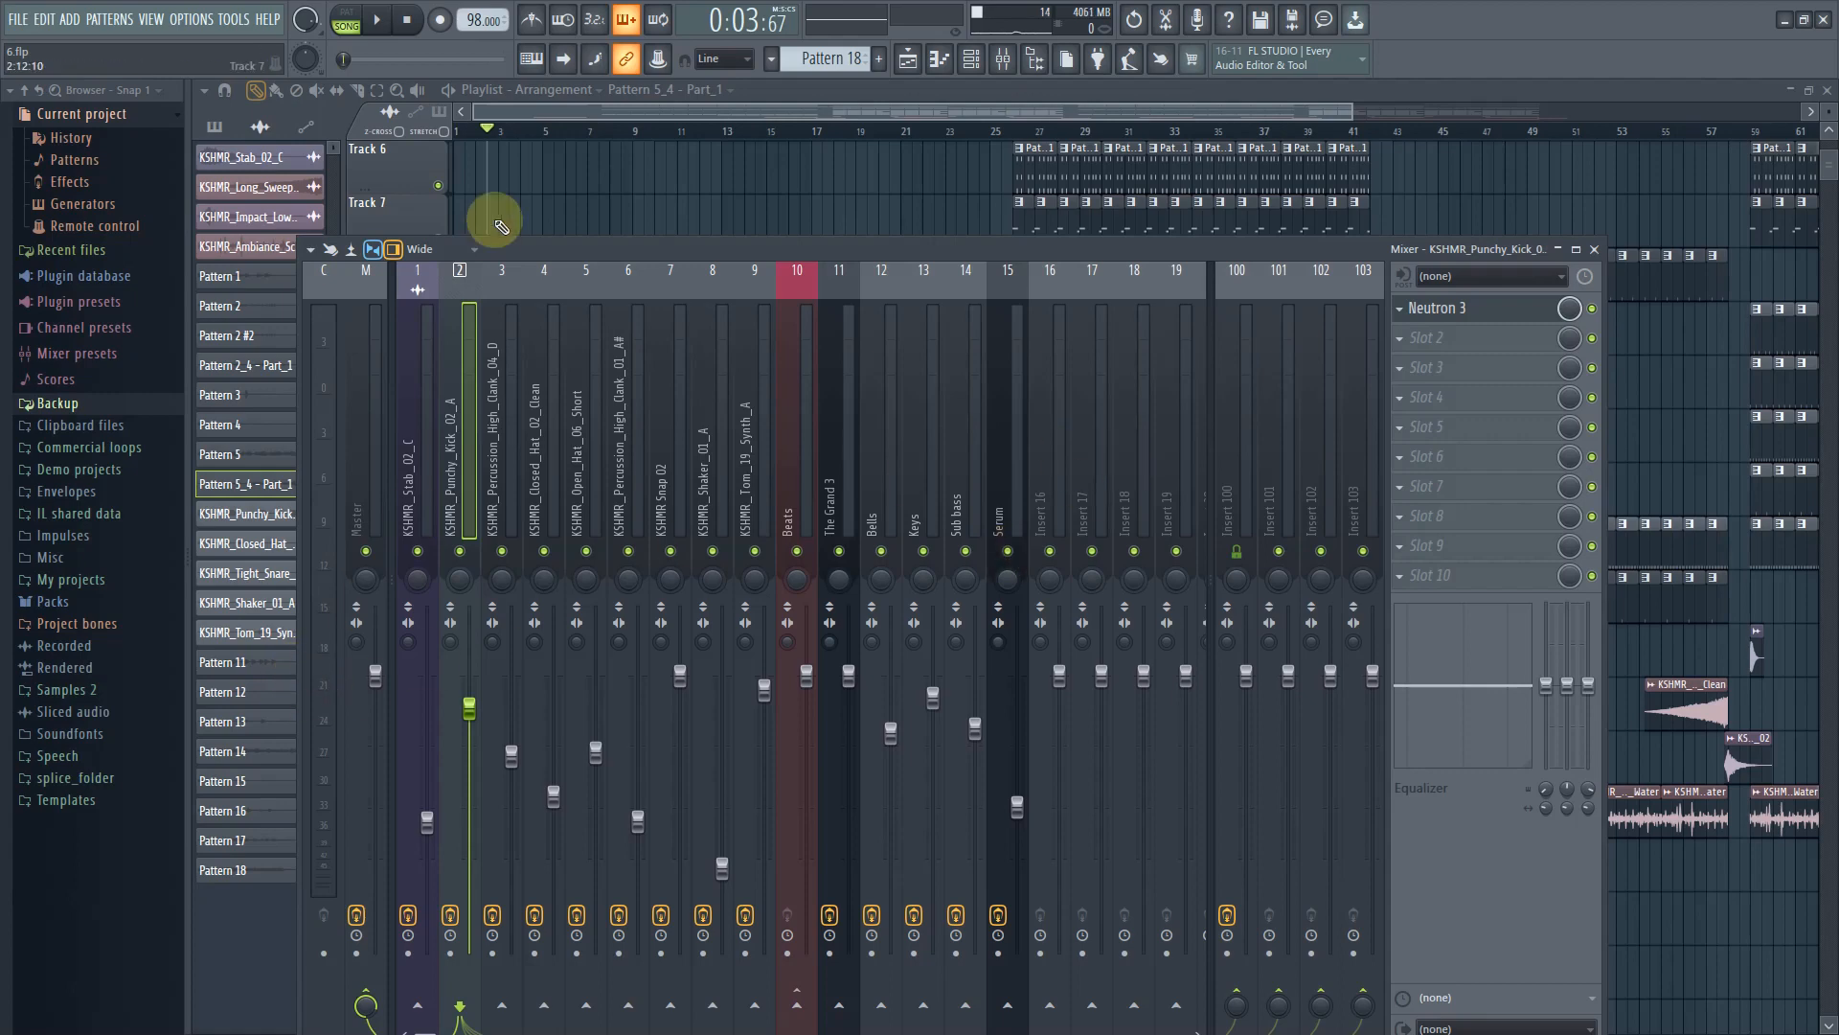
left_click_drag(556, 245, 665, 173)
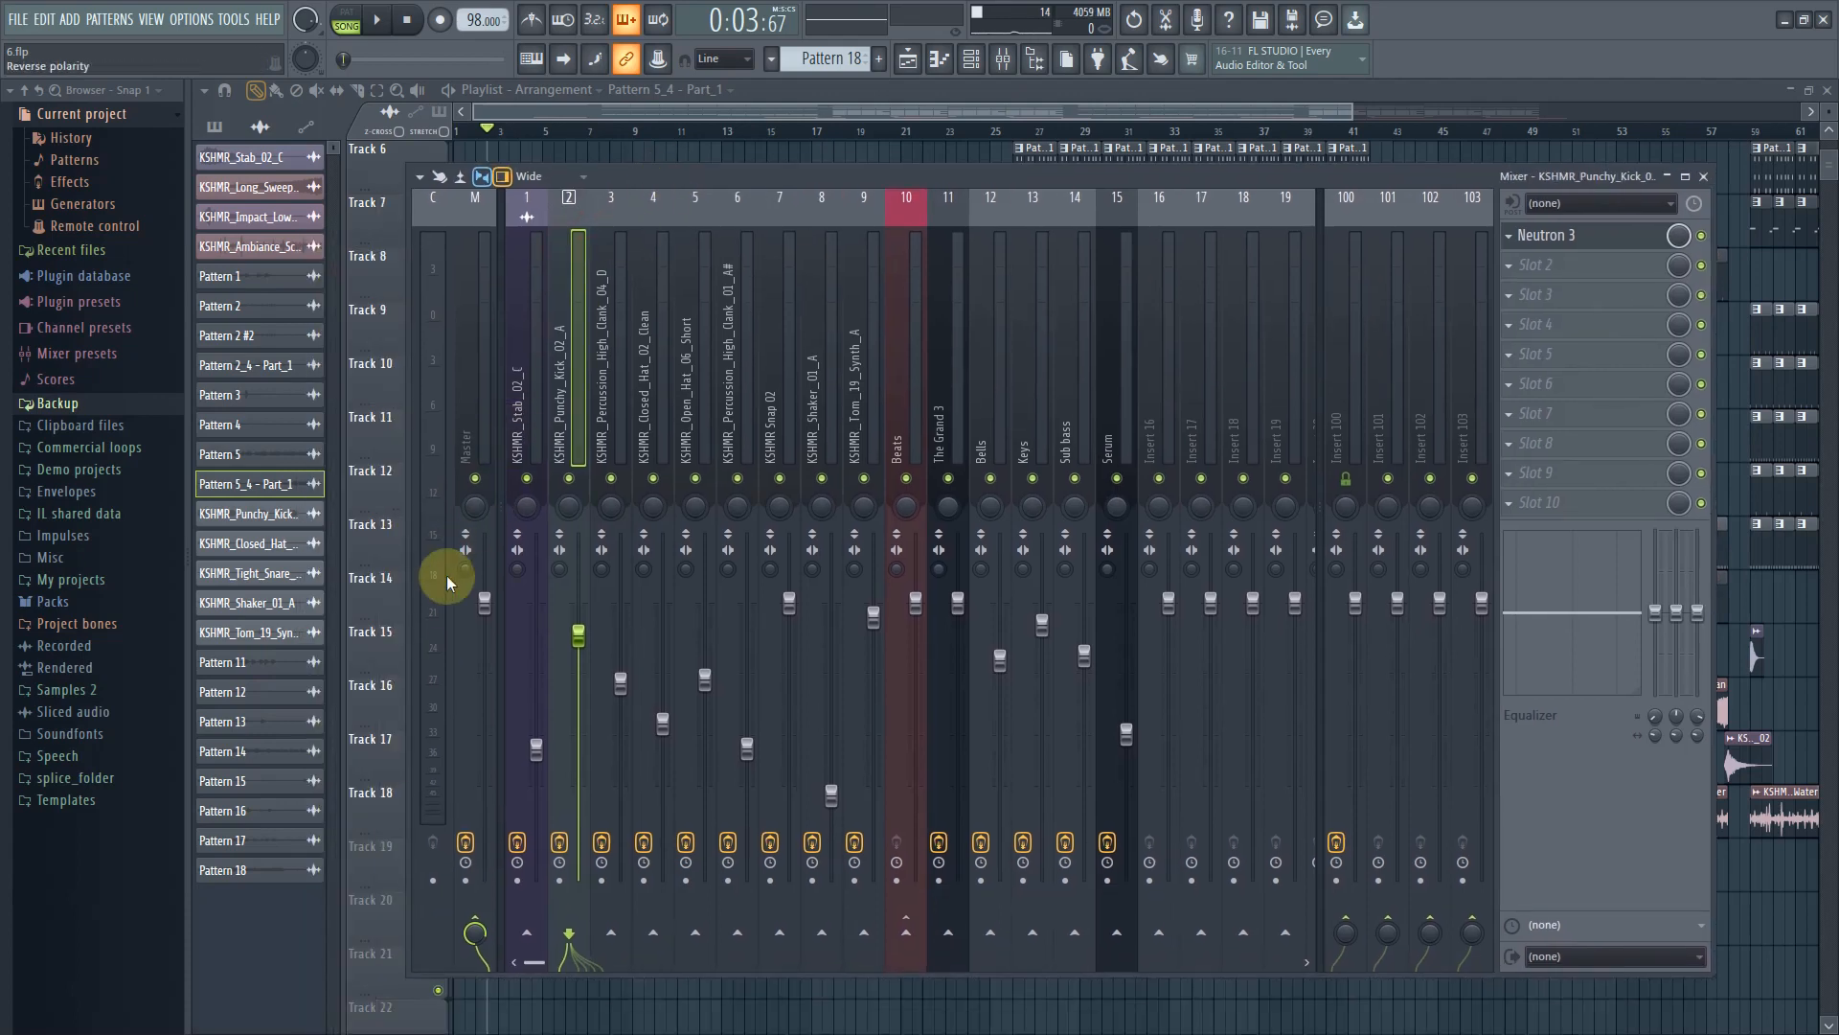
Lower the Master fader and play the arrangement to compare the level
left_click_drag(485, 603, 484, 632)
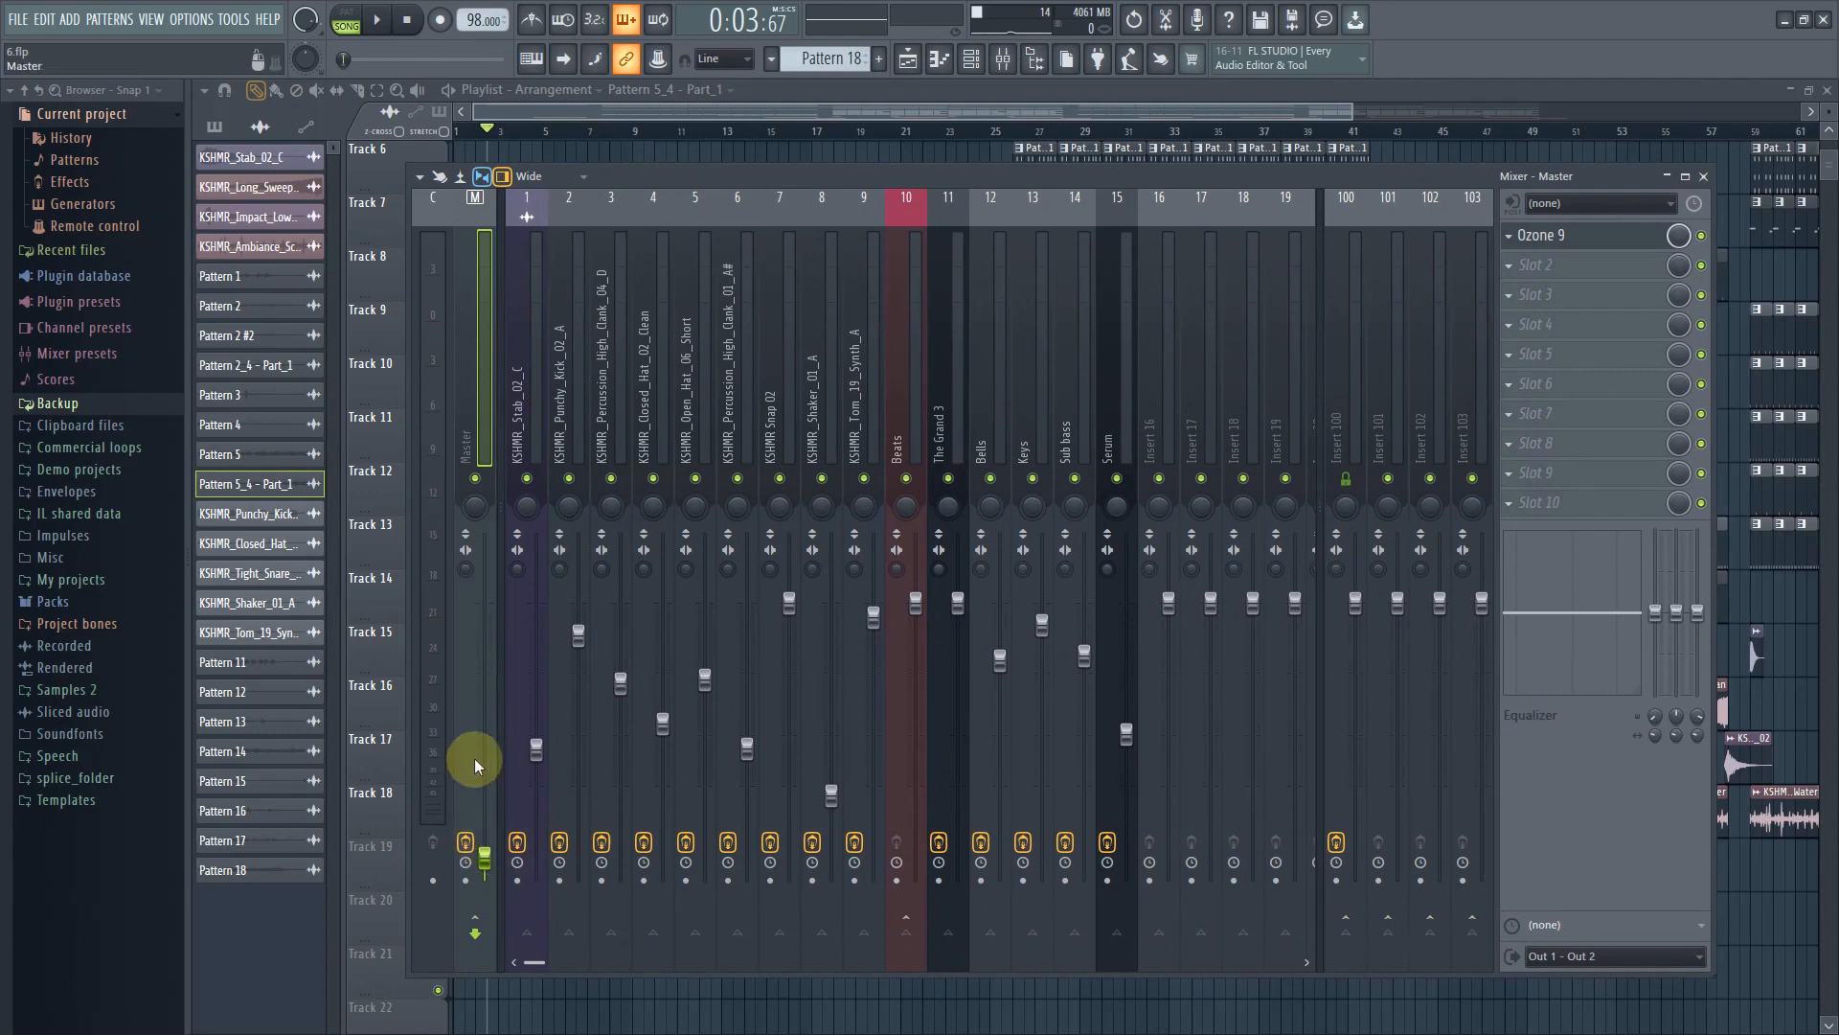
left_click(384, 23)
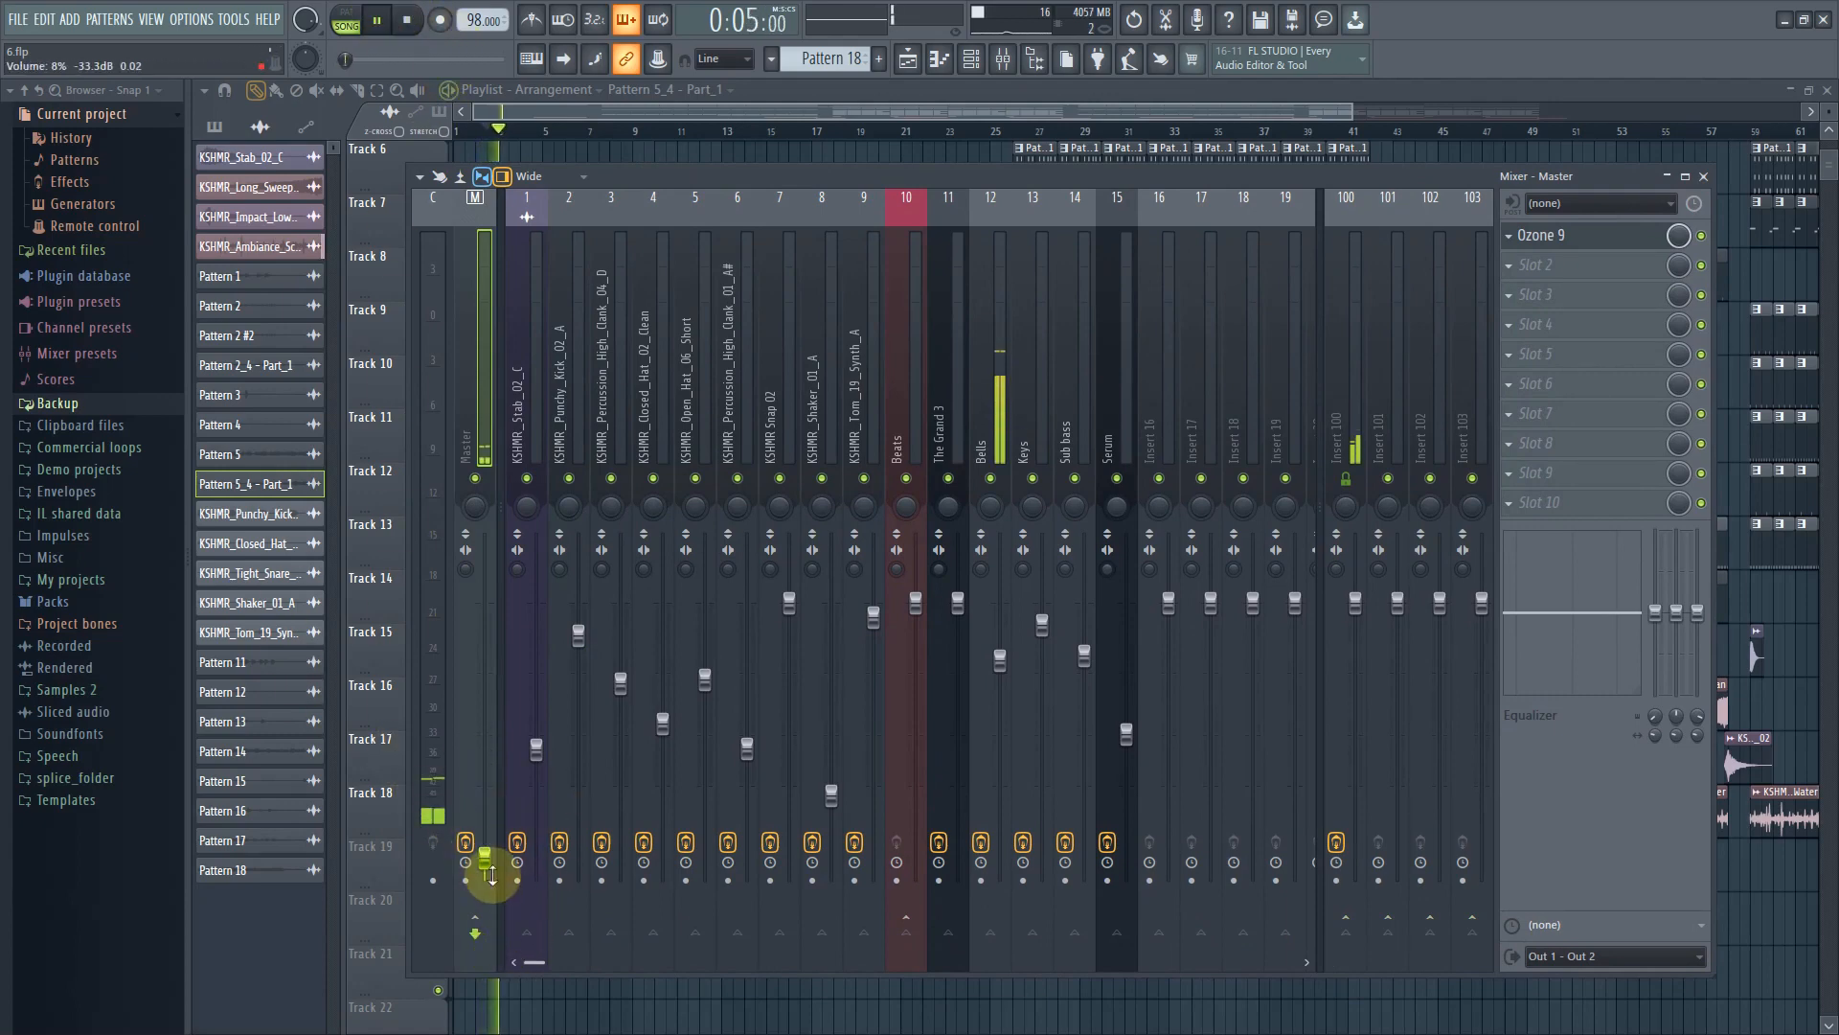
left_click_drag(487, 867, 486, 864)
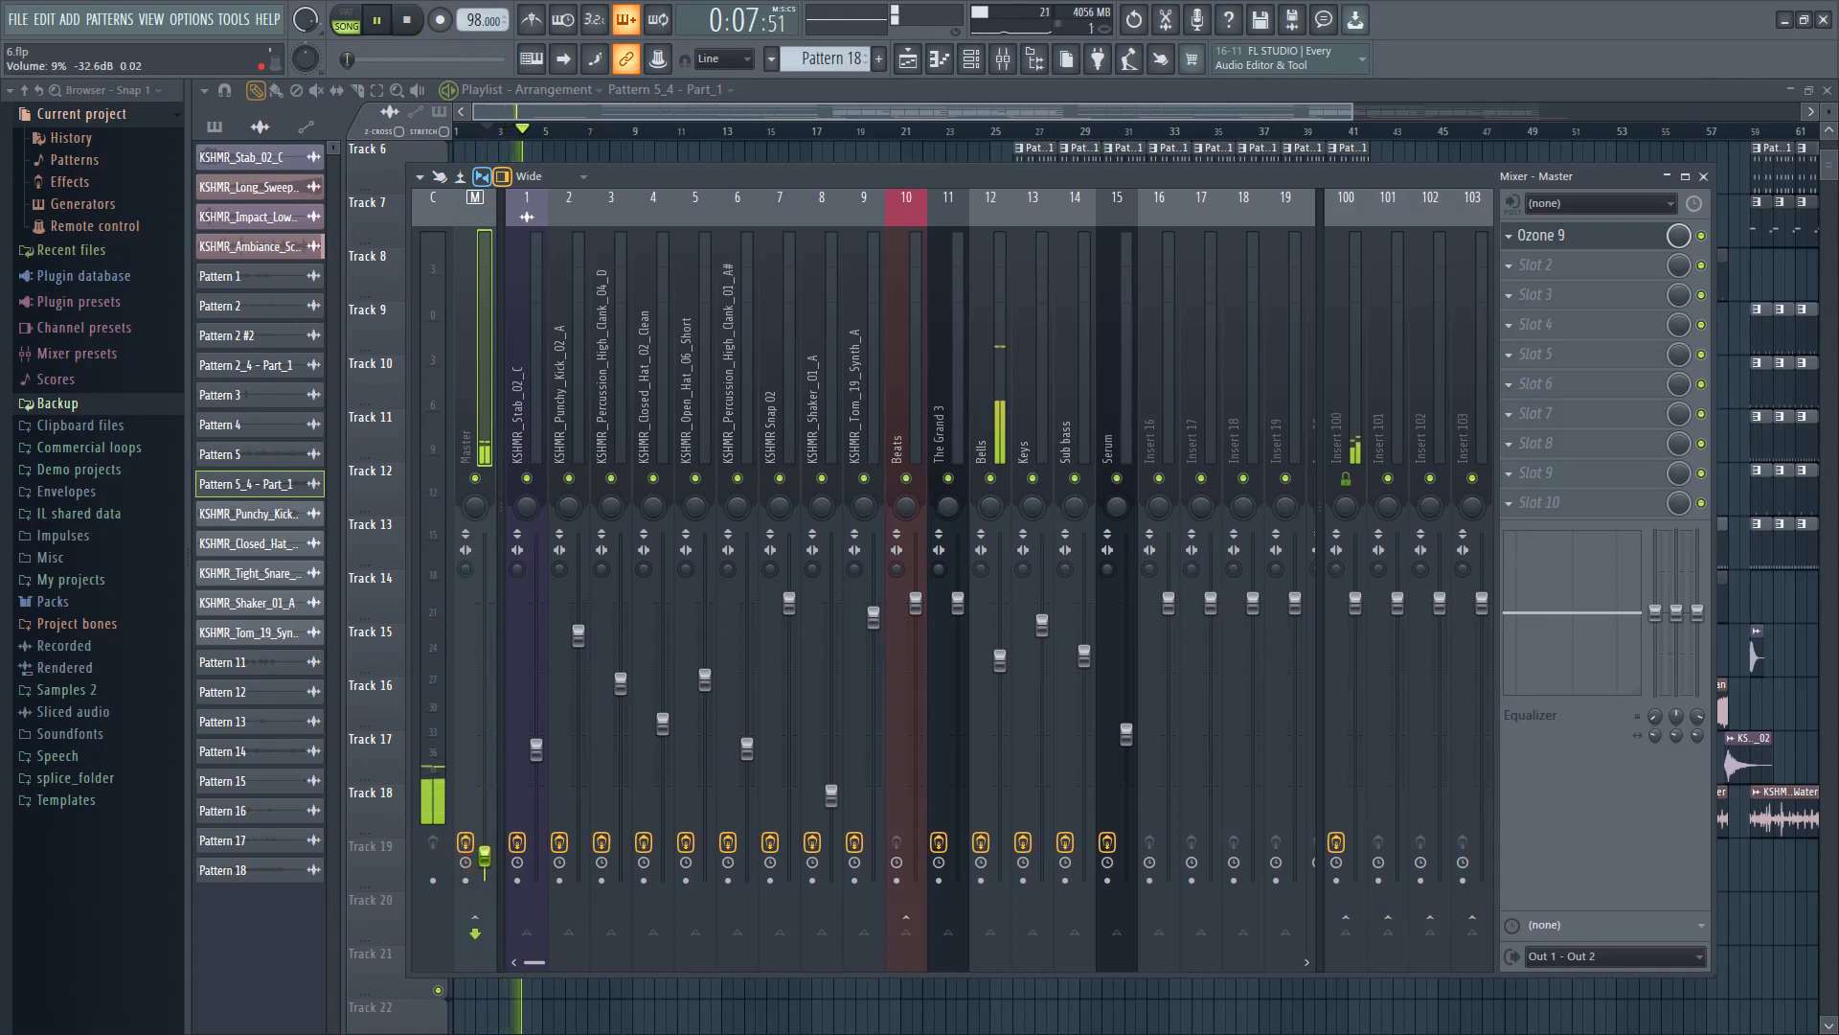
left_click(384, 23)
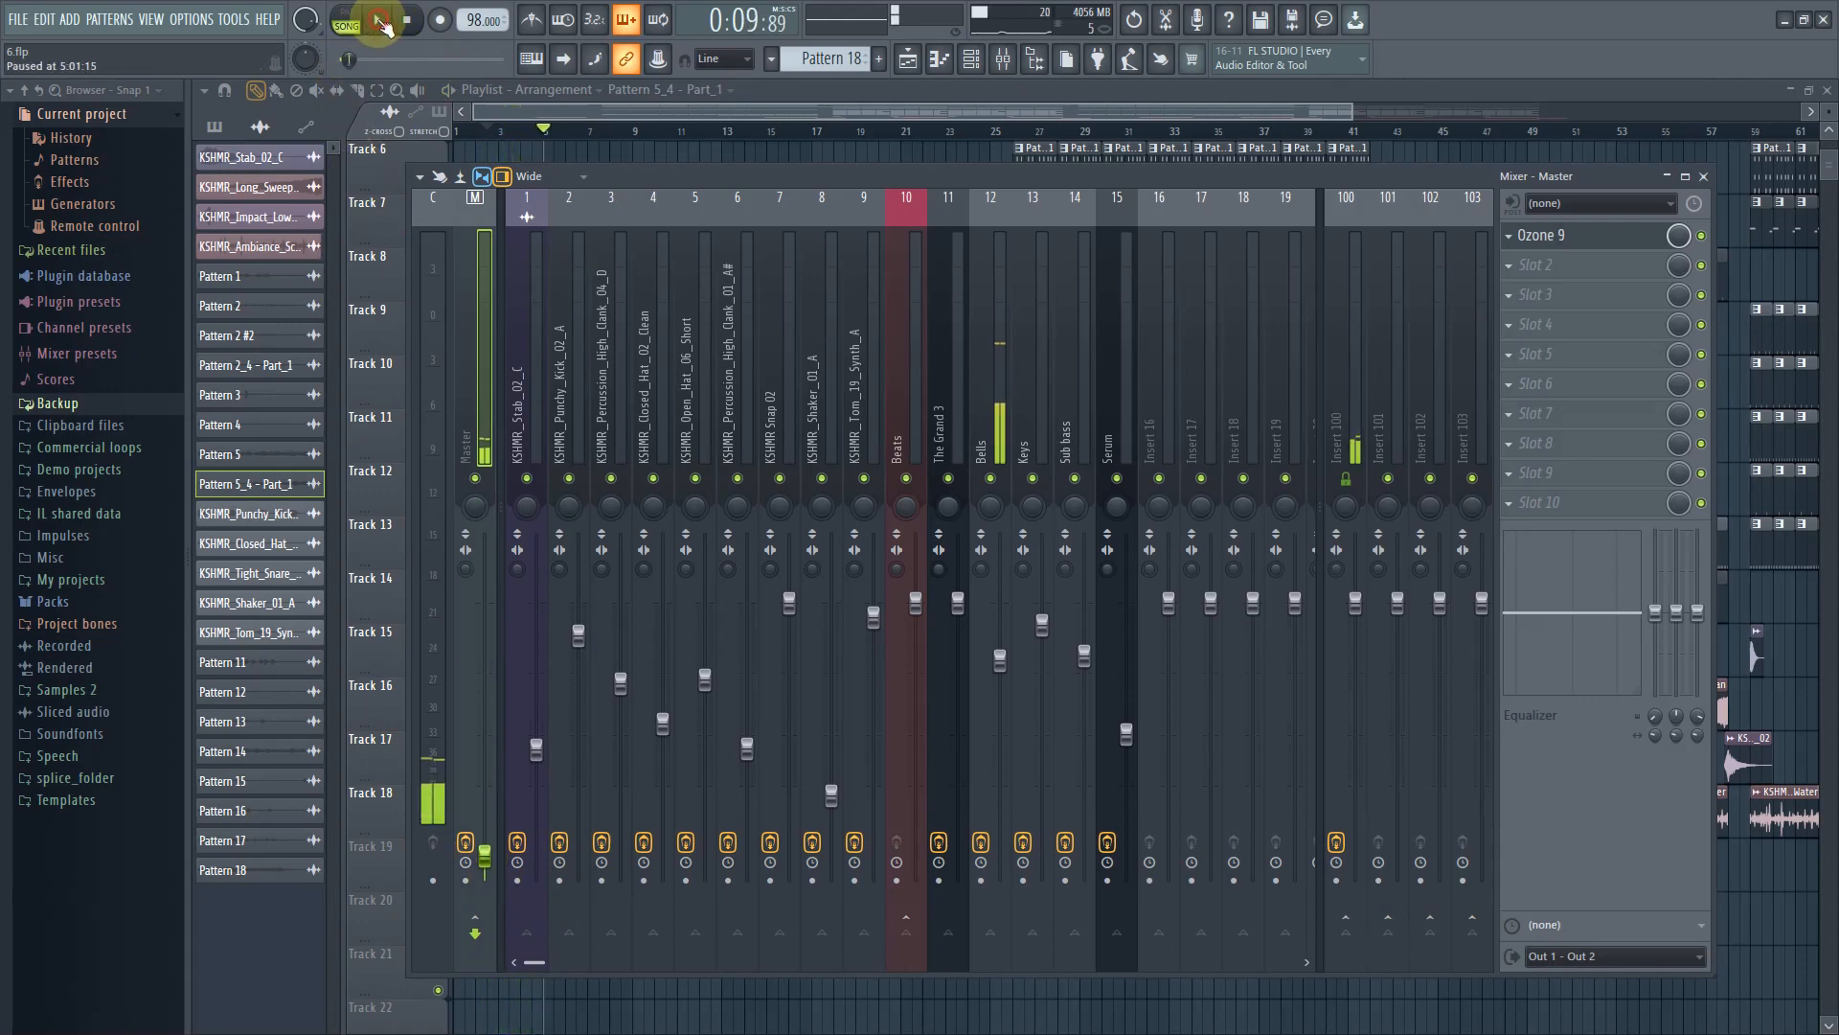
Reset the Master fader to its default volume
right_click(487, 867)
left_click(550, 739)
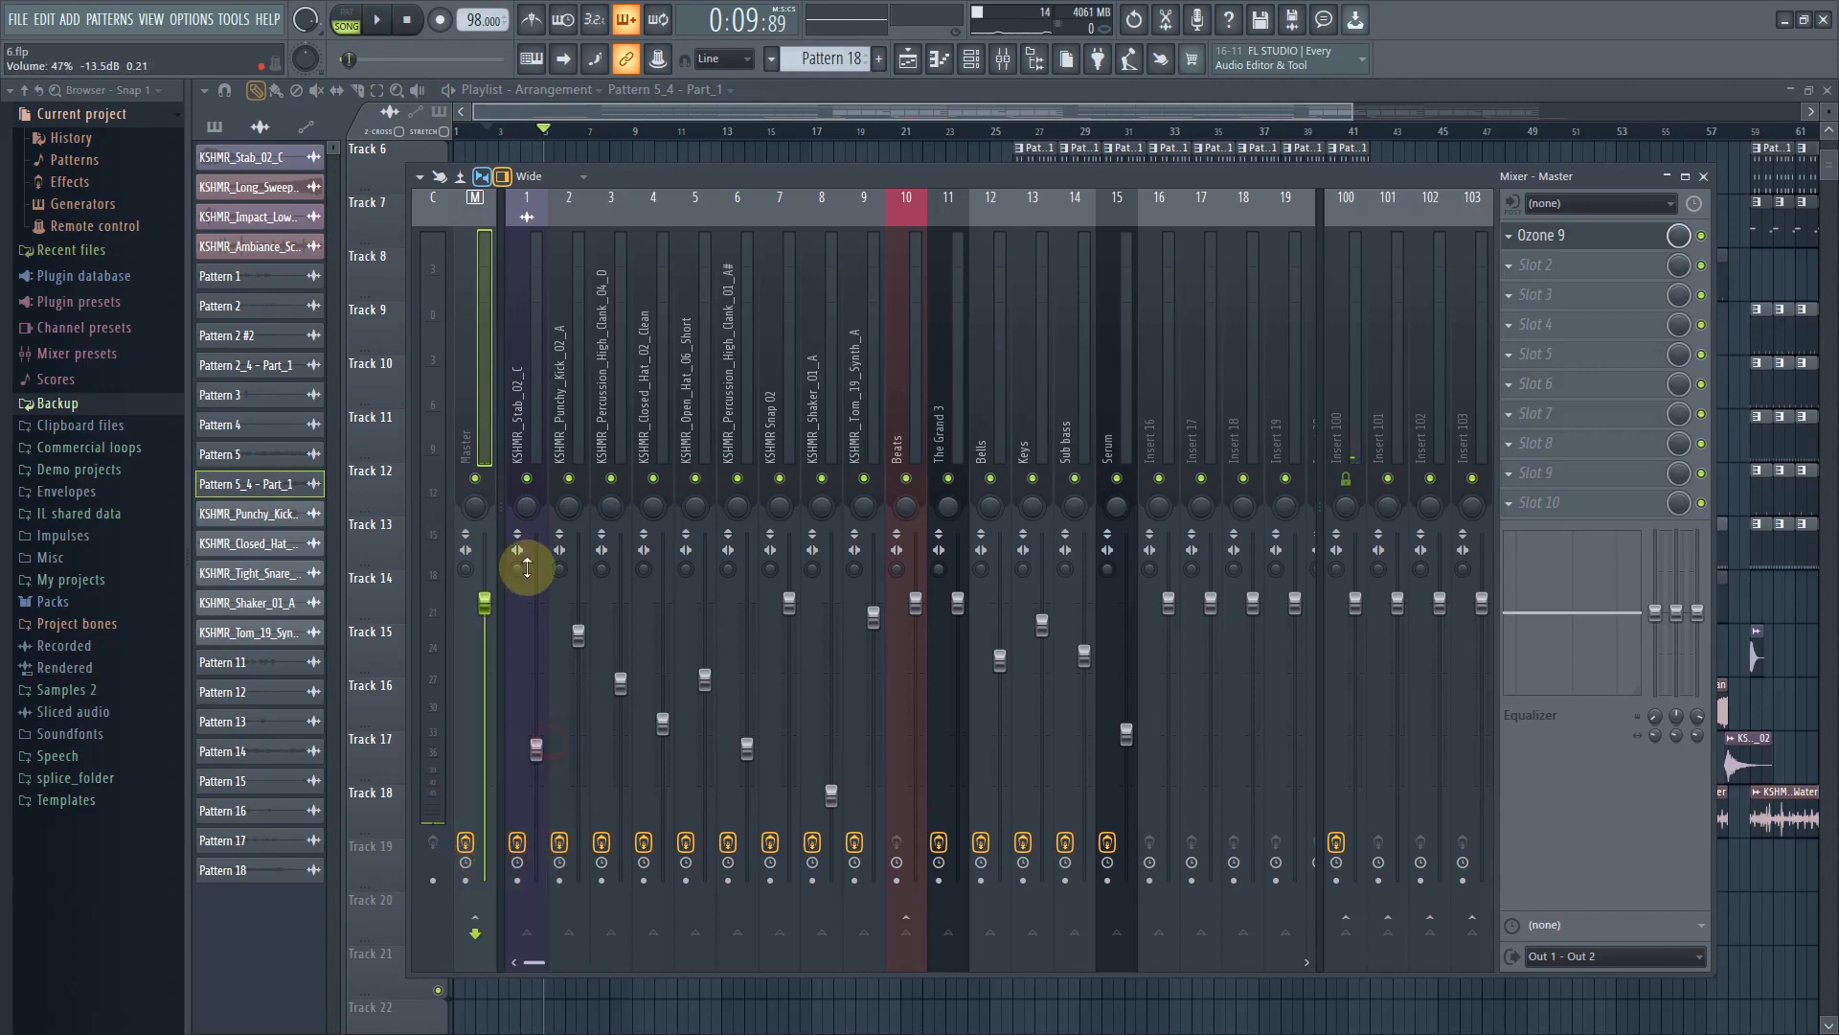
Select the mixer inserts one by one to review their routing and effect slots
left_click_drag(768, 169, 789, 302)
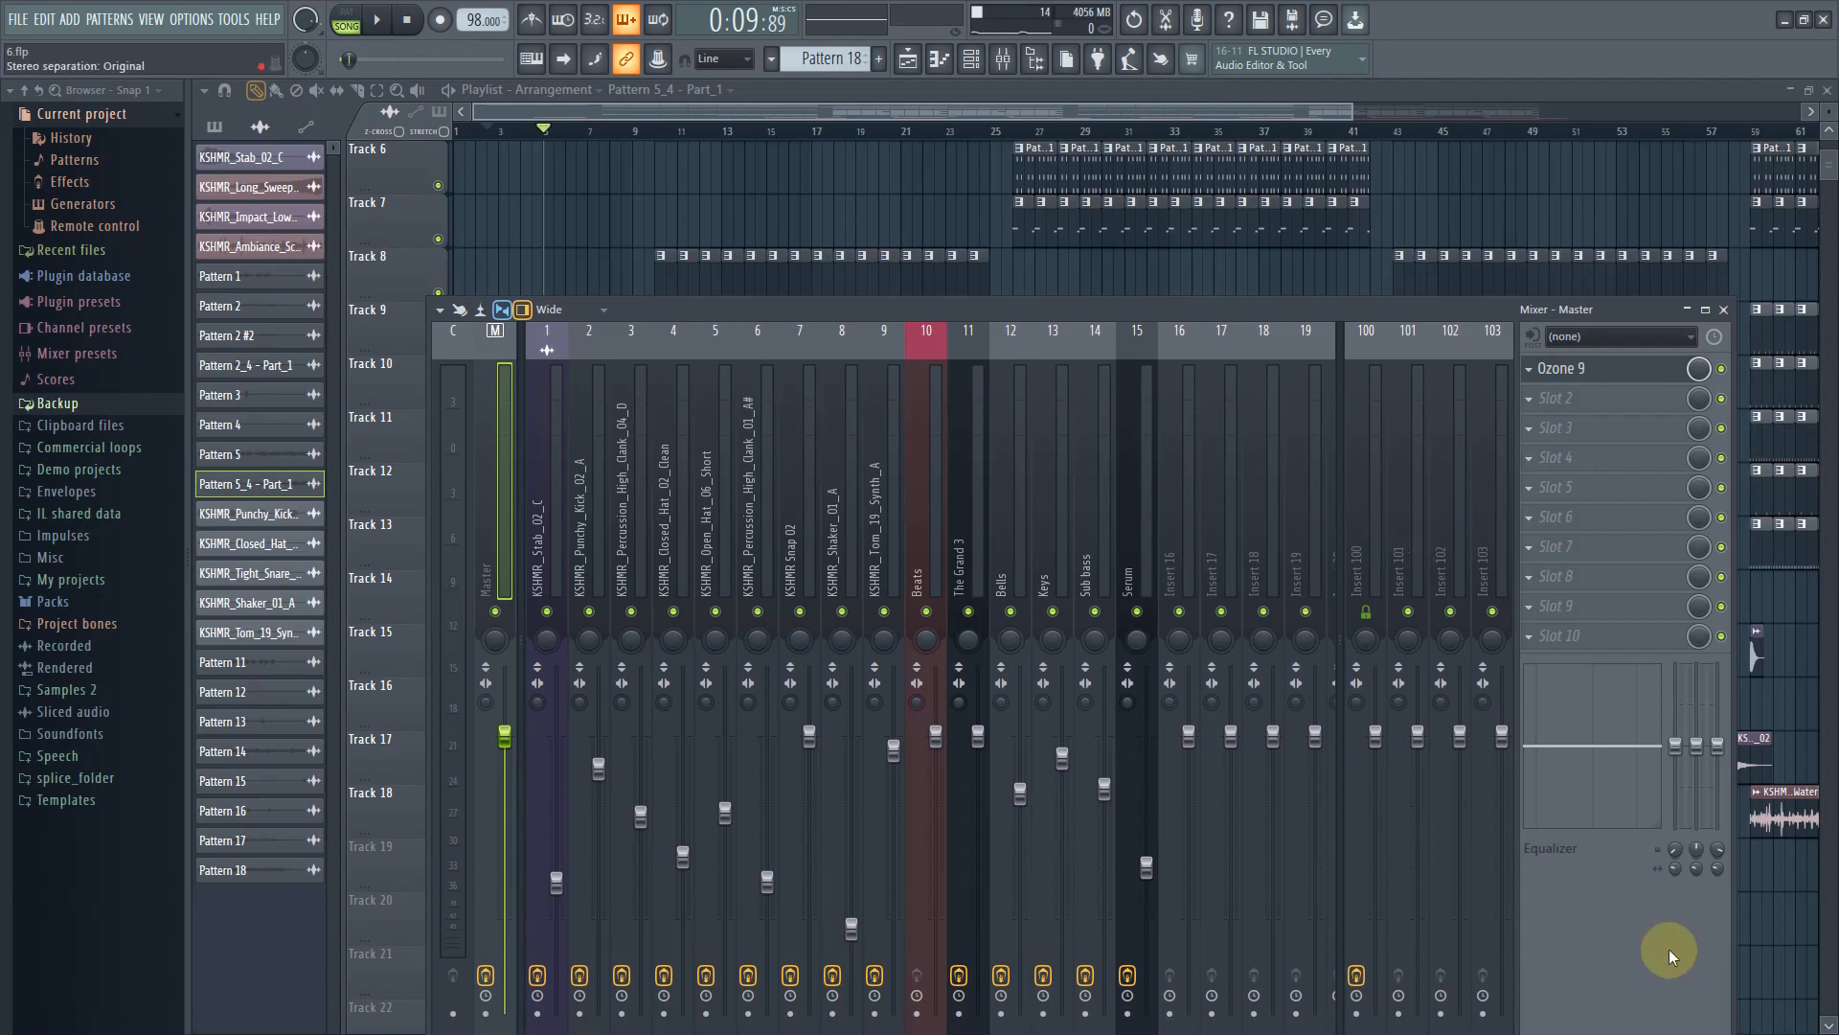
left_click_drag(834, 309, 819, 163)
left_click(596, 354)
left_click(560, 362)
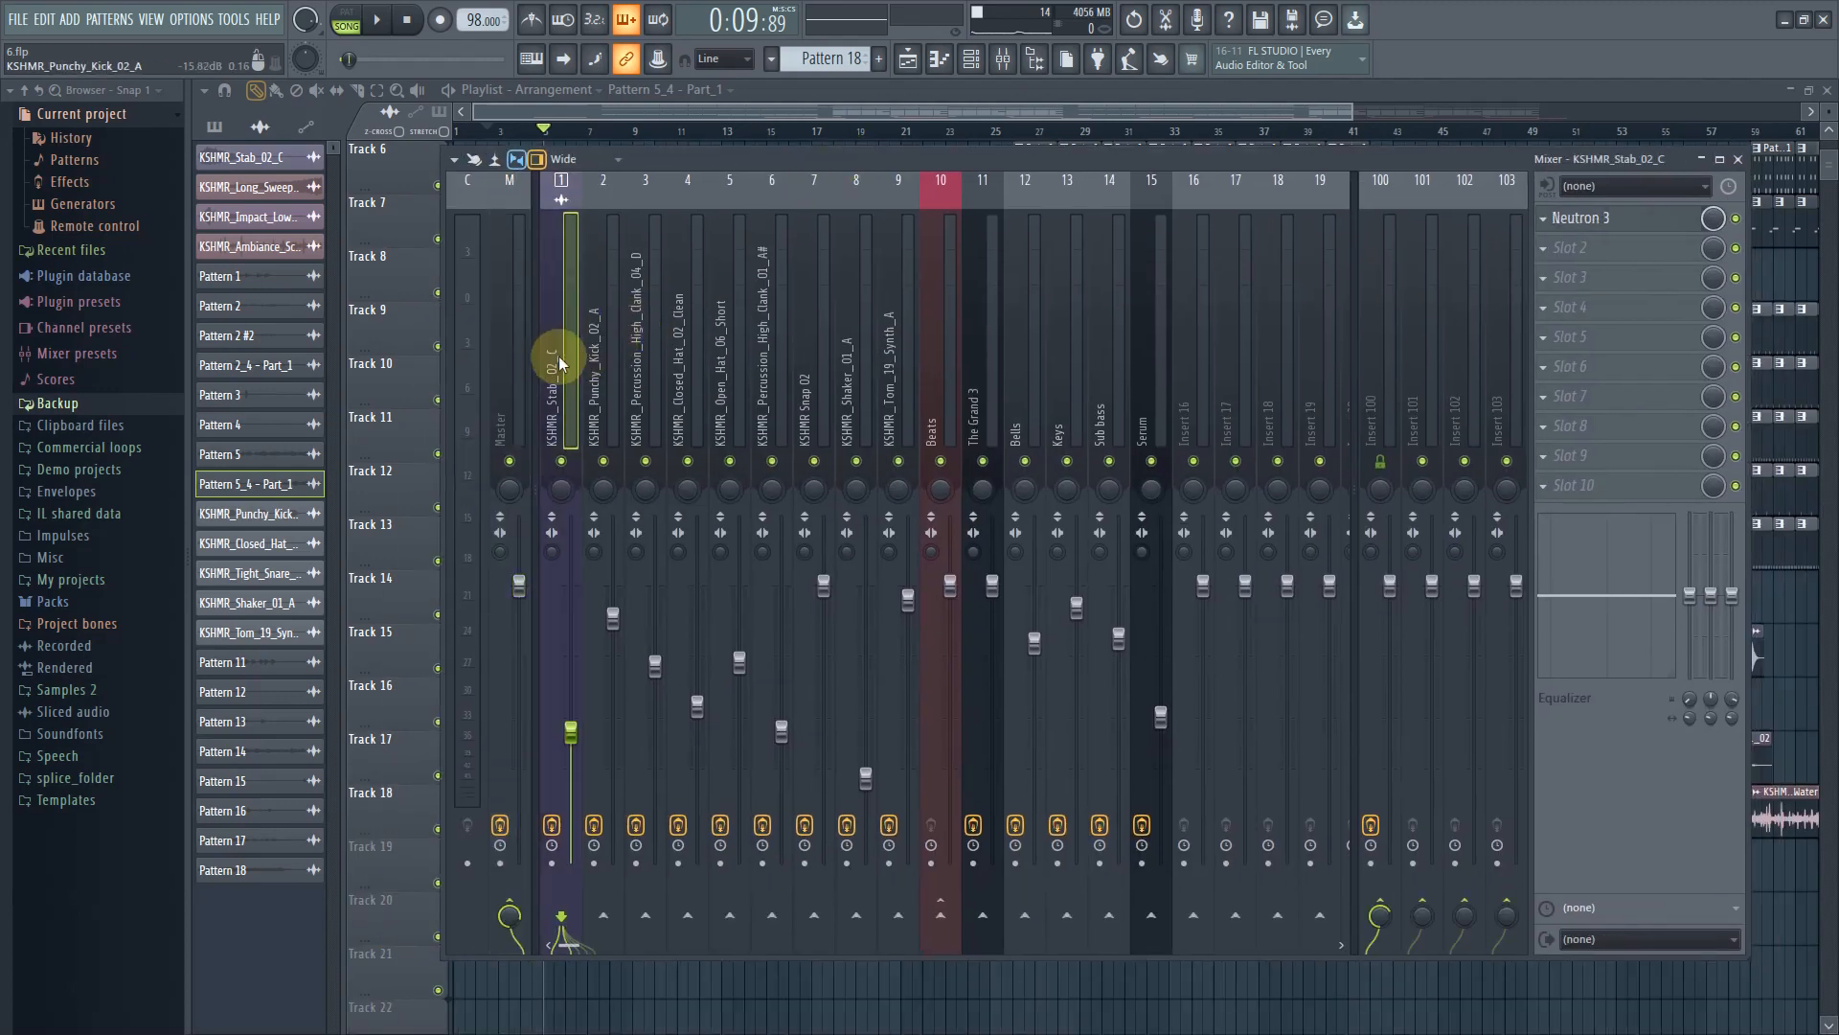
left_click(602, 368)
left_click(942, 385)
left_click(1027, 391)
left_click(942, 402)
left_click(561, 417)
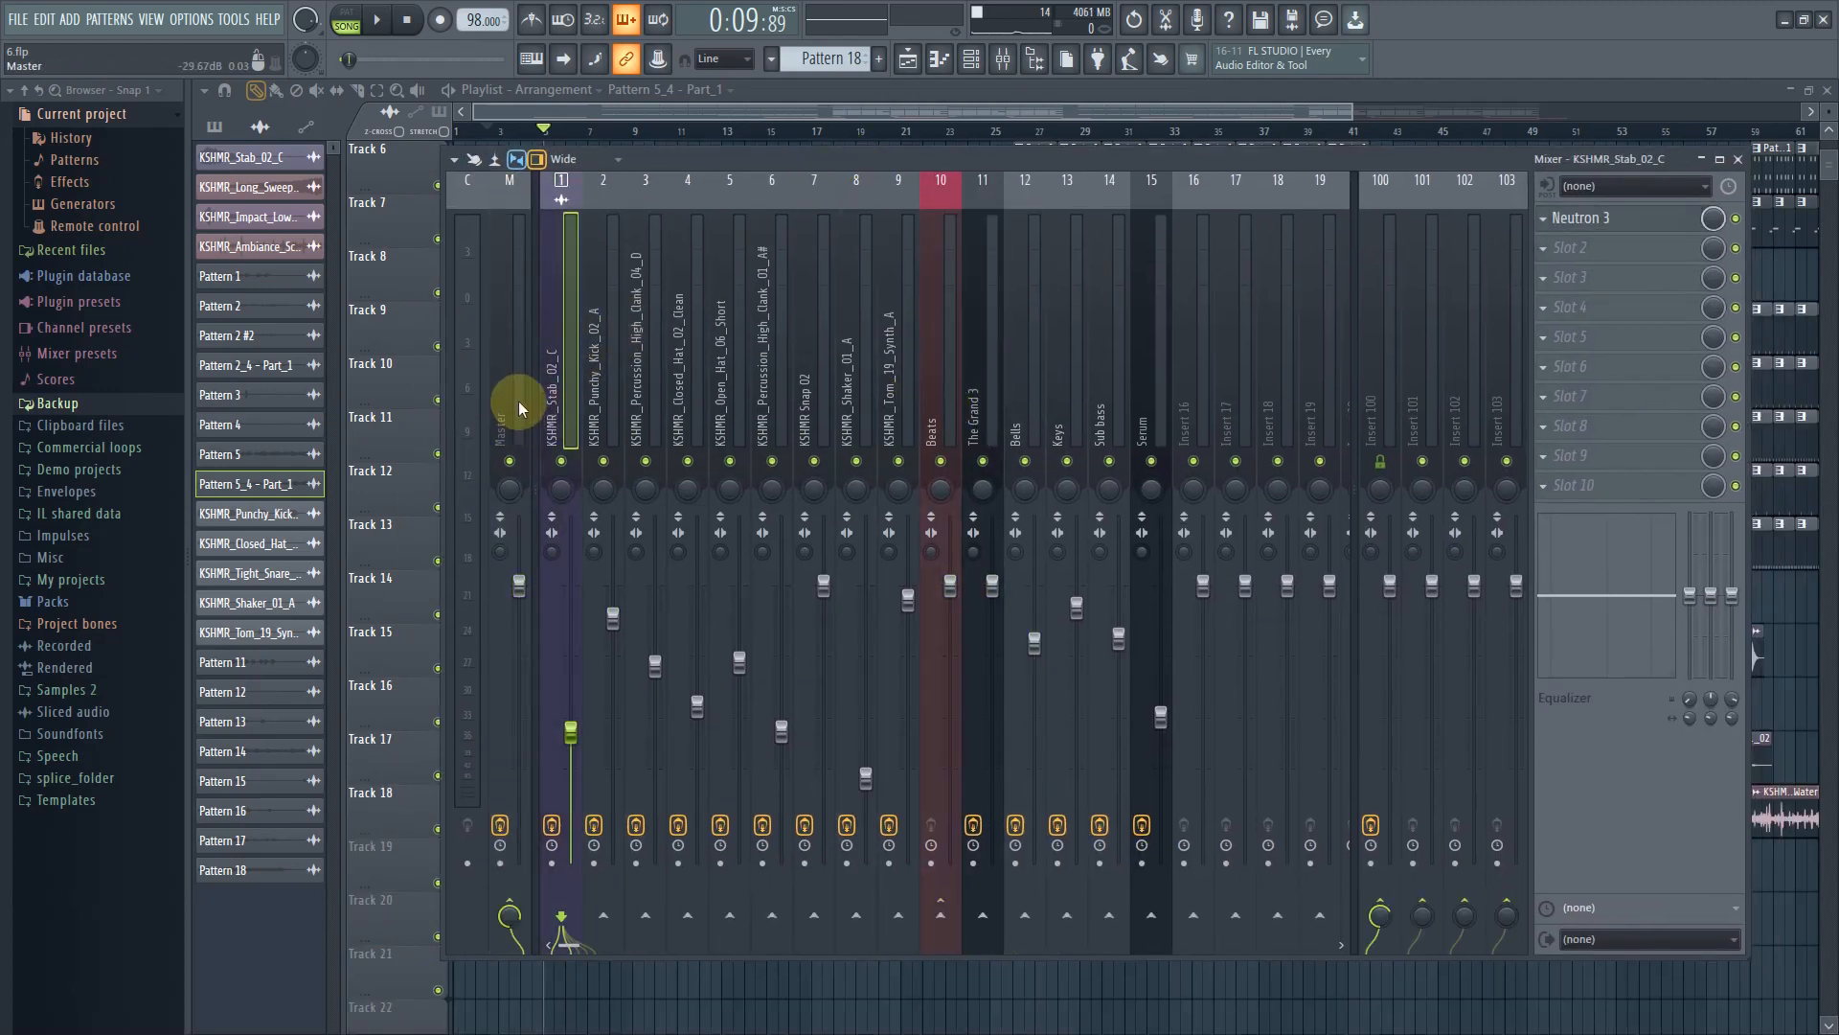
left_click(522, 407)
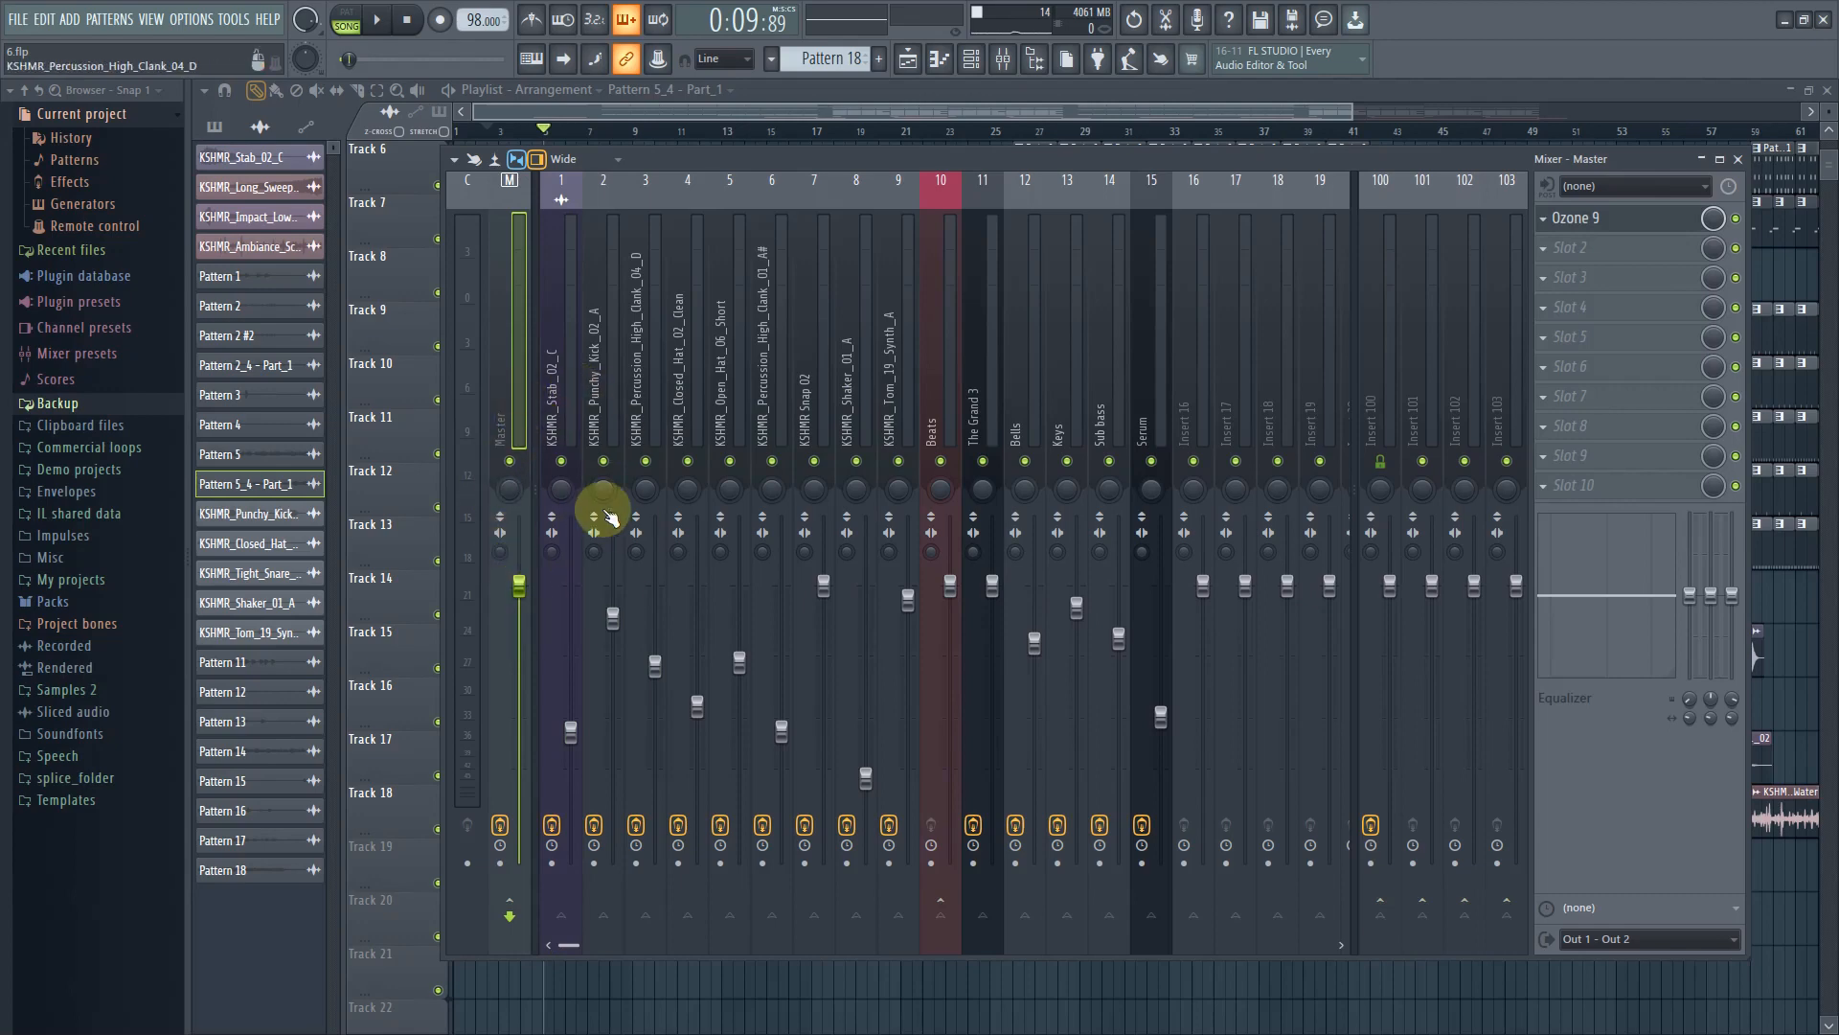
left_click(650, 307)
left_click(1155, 331)
left_click(1202, 342)
left_click(561, 334)
left_click(1070, 342)
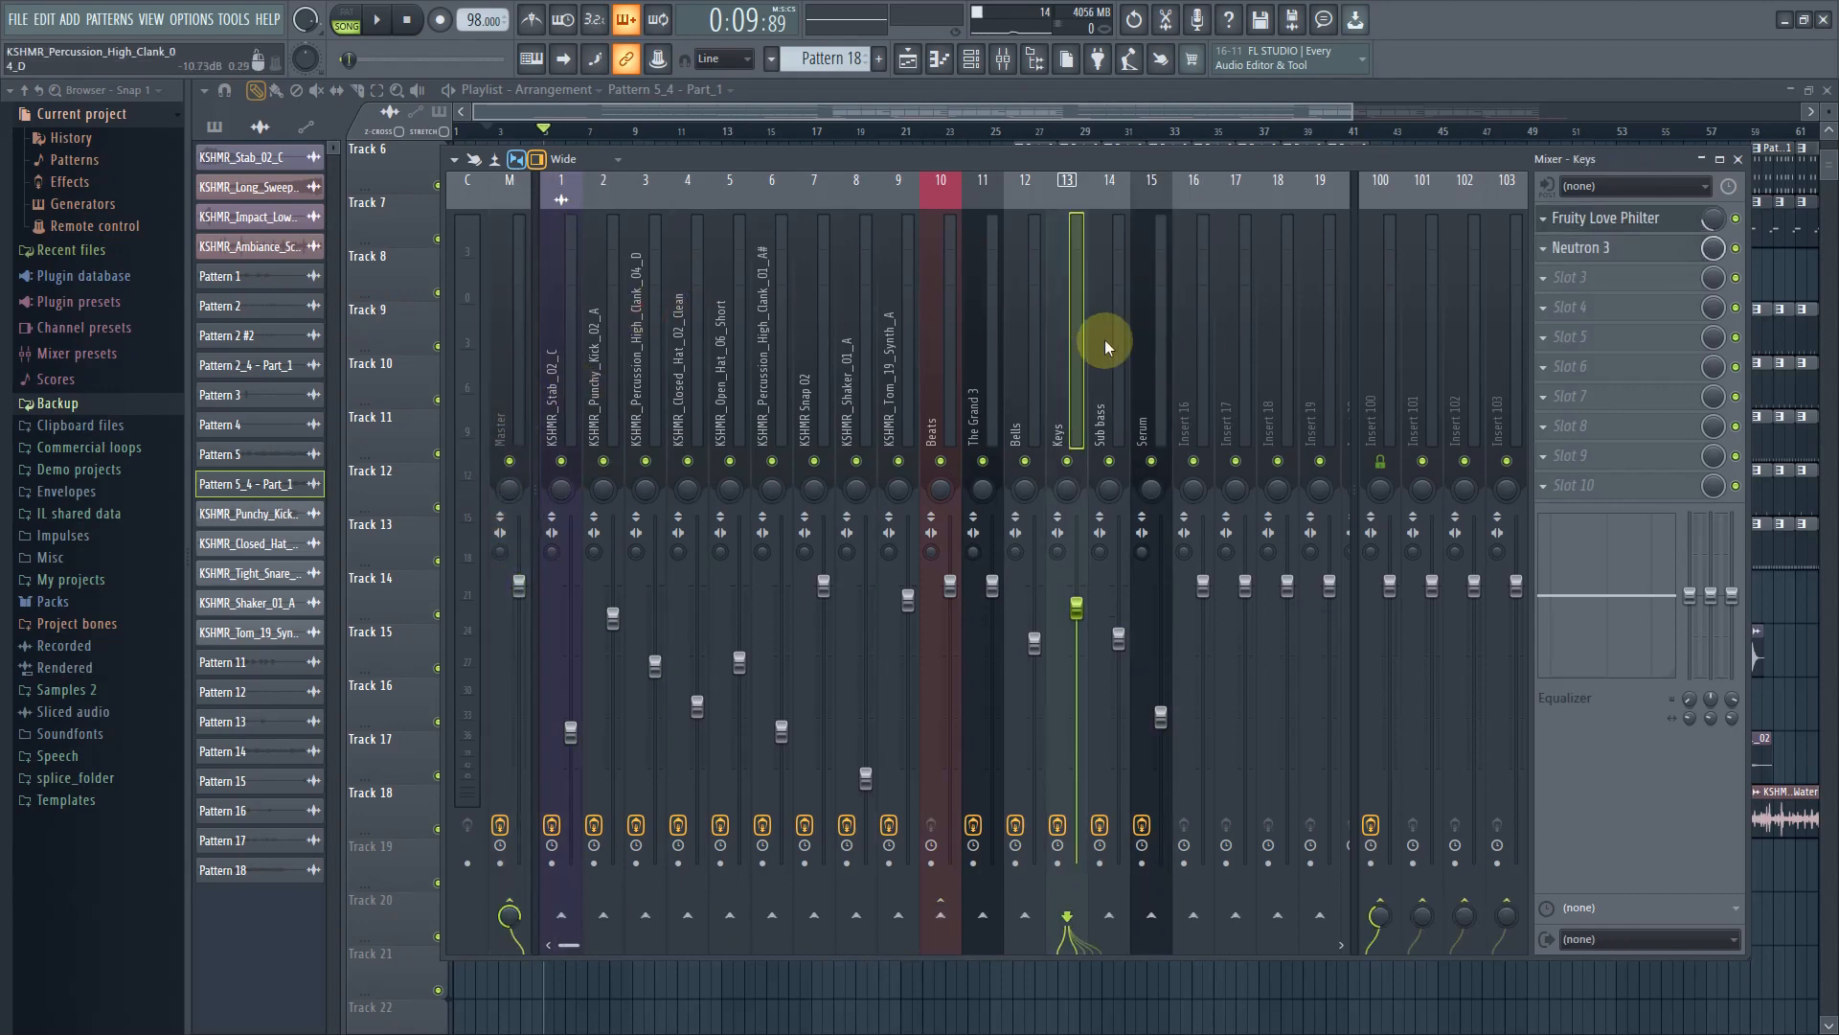
left_click(1115, 344)
left_click(767, 342)
left_click(559, 343)
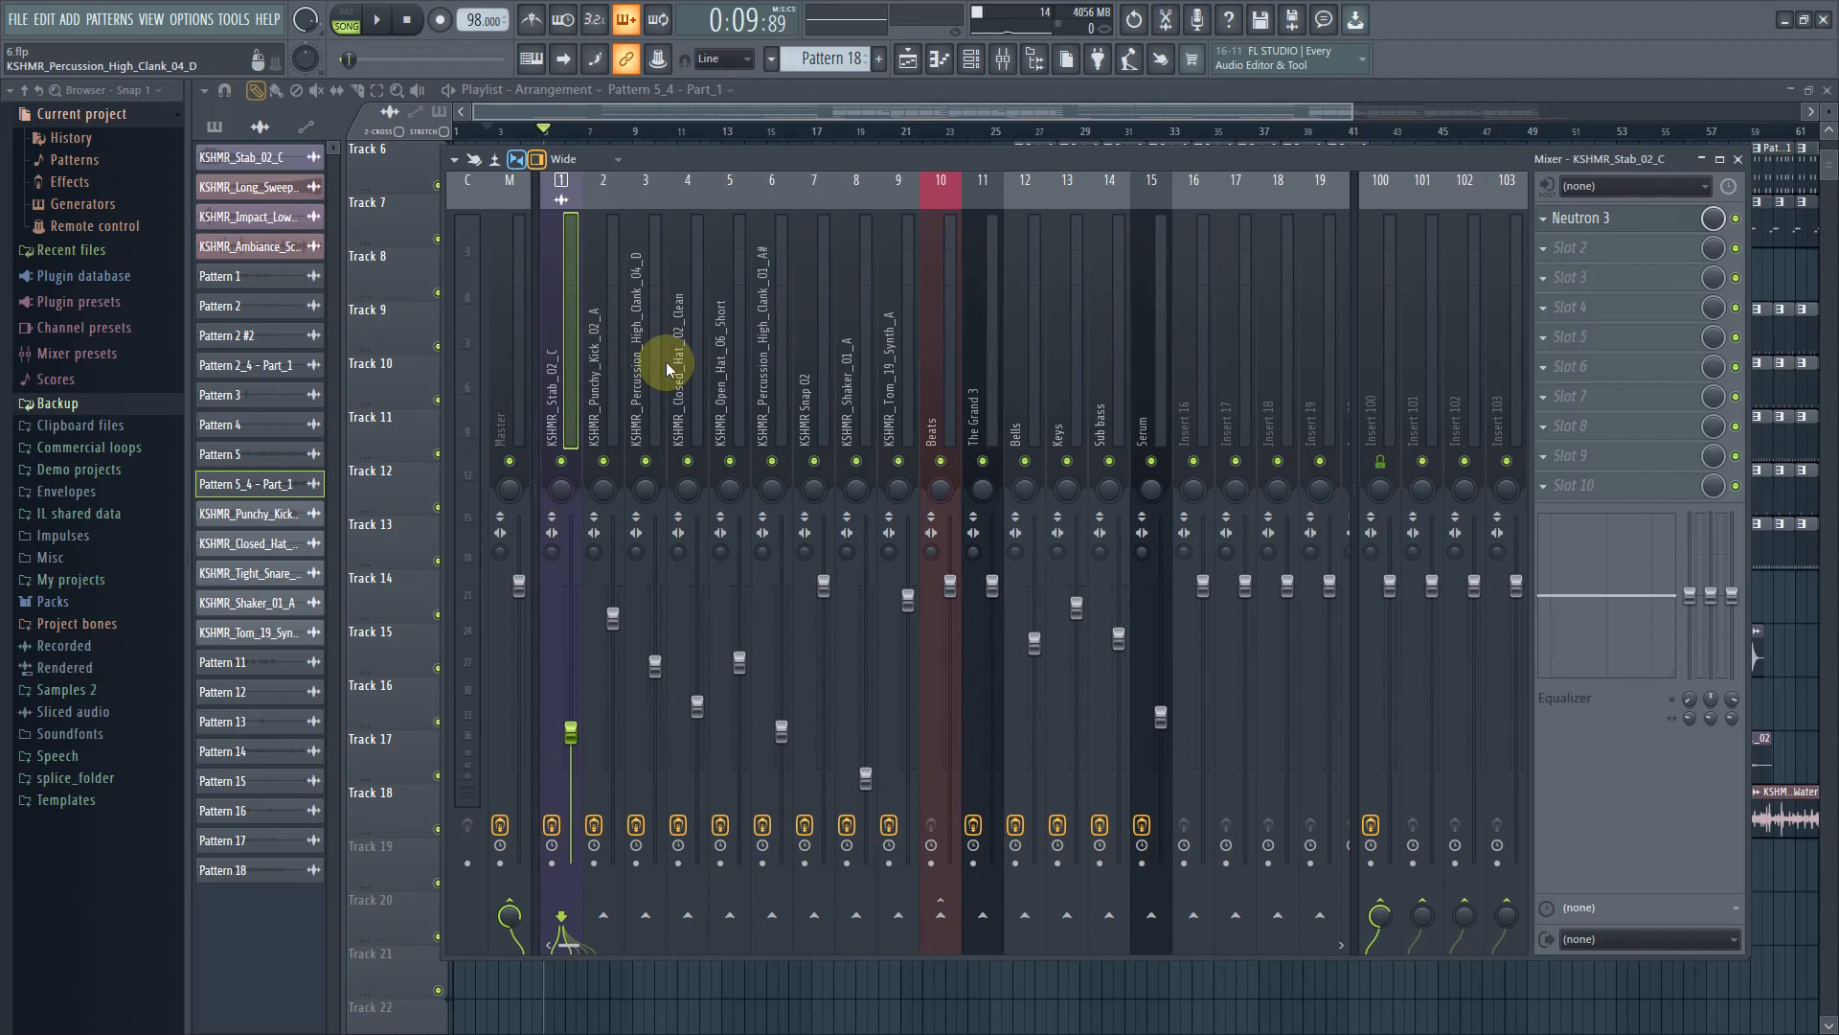
left_click(602, 380)
left_click(572, 383)
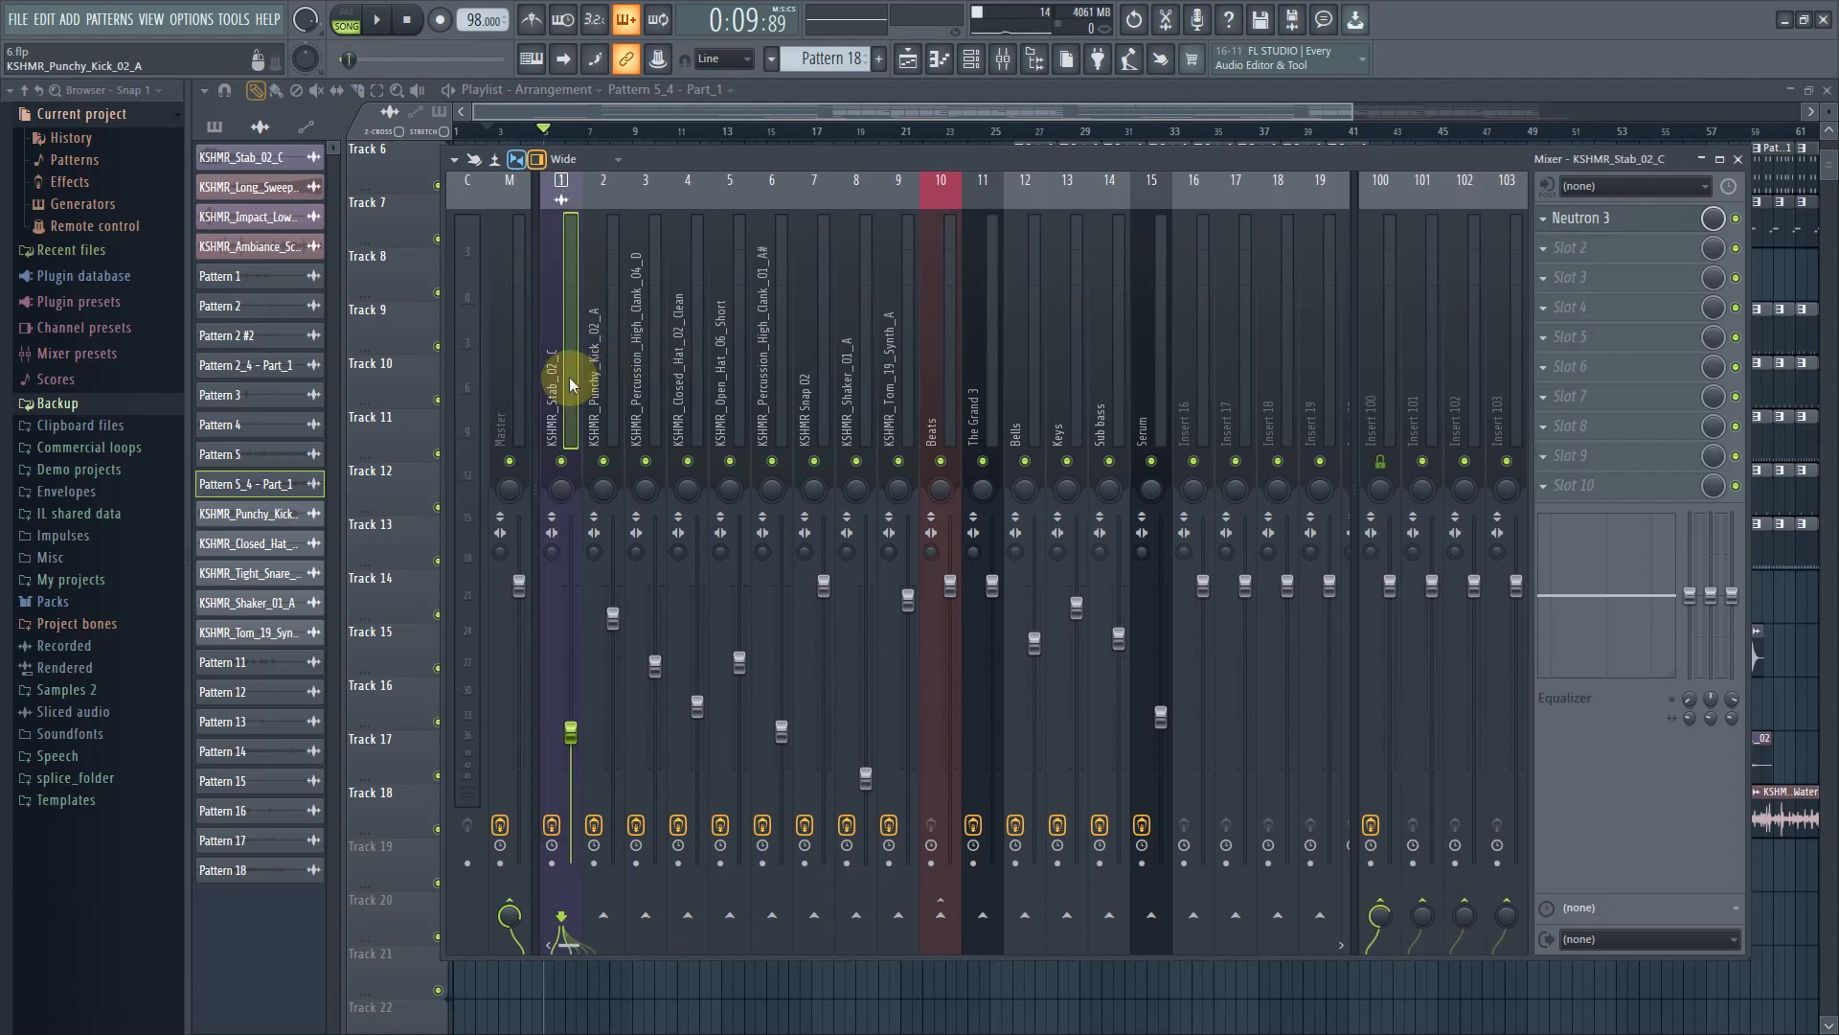
Select Insert 100 and open its Fruity Reeverb 2 effect
left_click(1391, 398)
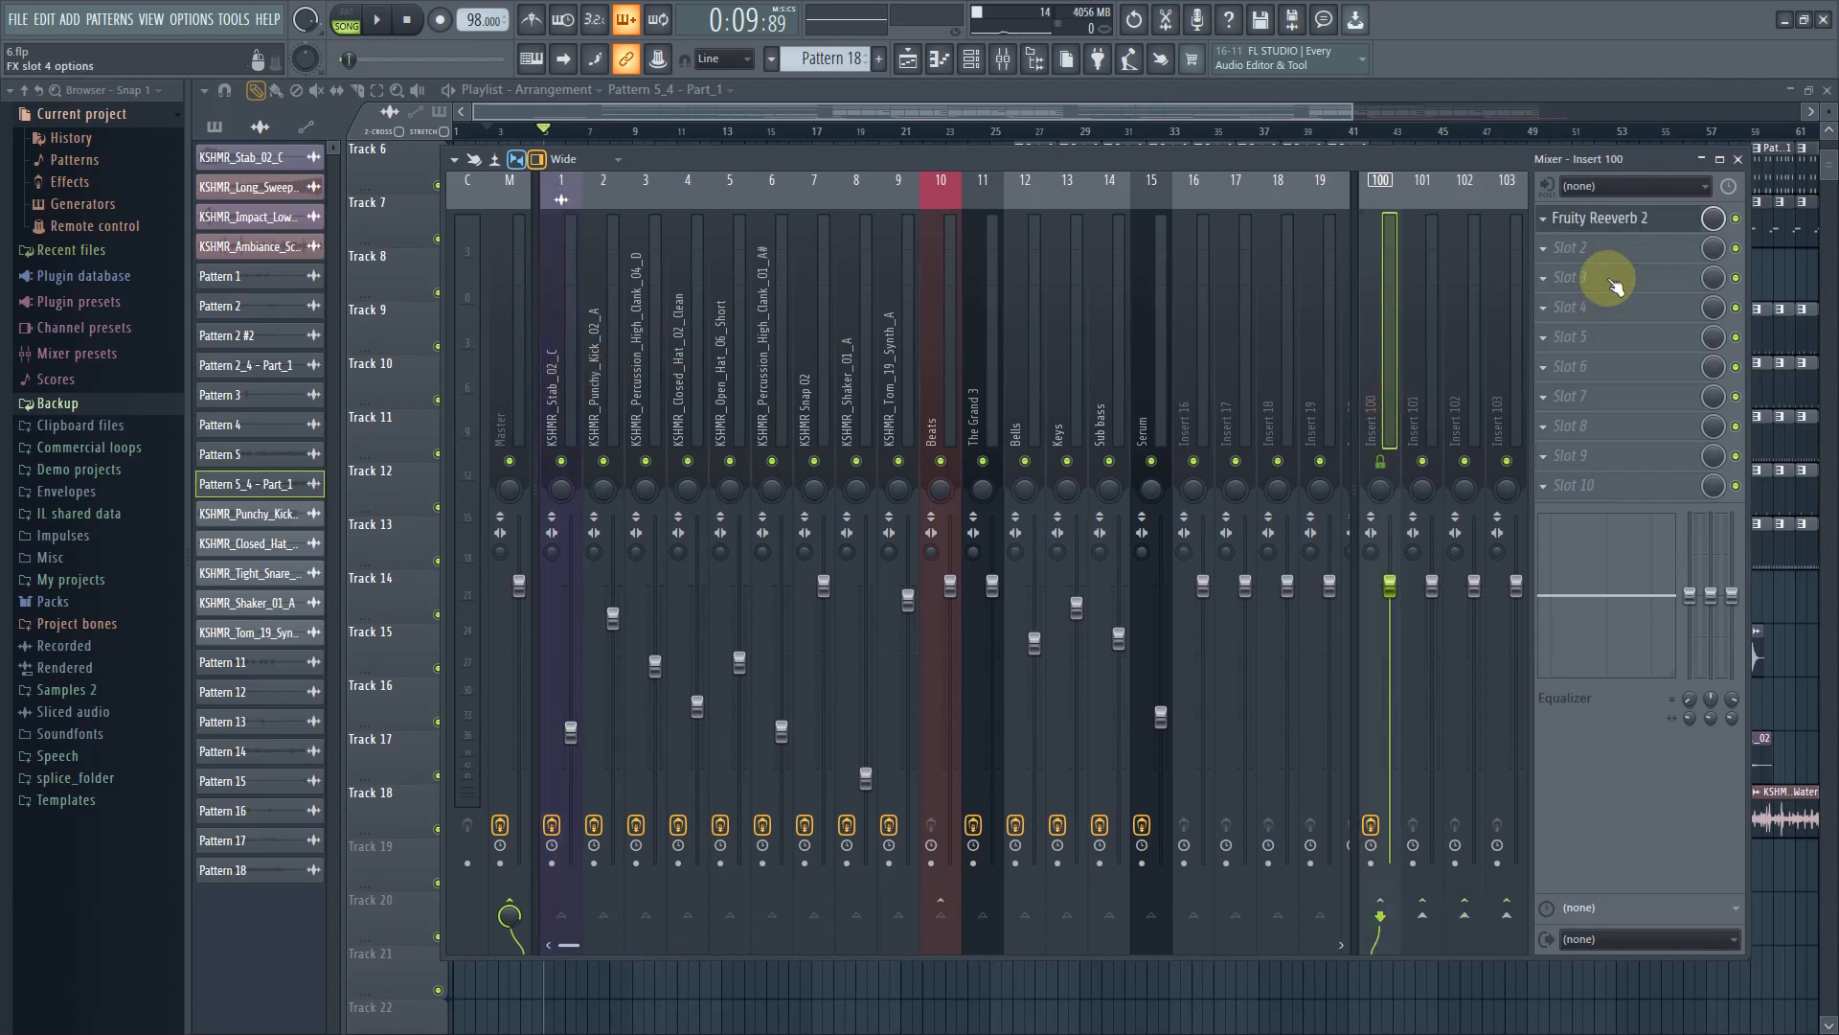
left_click(1625, 220)
left_click_drag(416, 223, 698, 595)
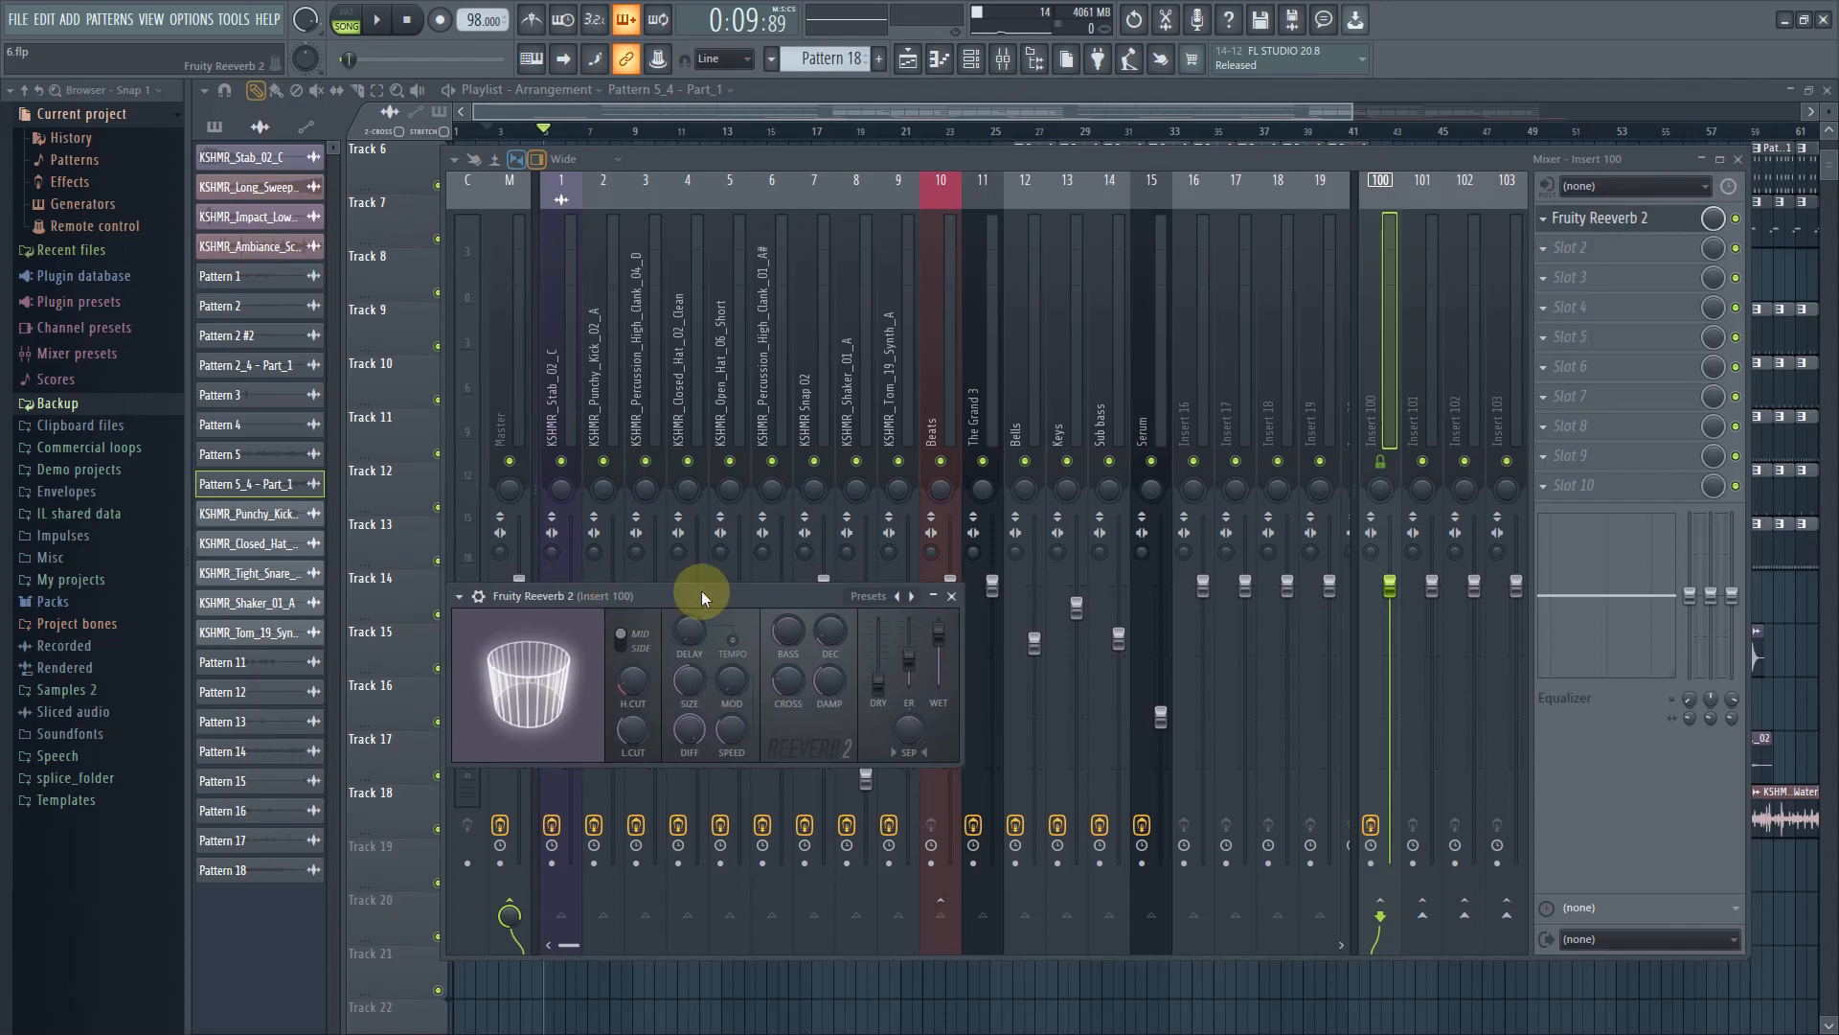
Select the kick, hat, snap, shaker, tom and Beats inserts to check their effects
left_click(554, 388)
left_click(609, 398)
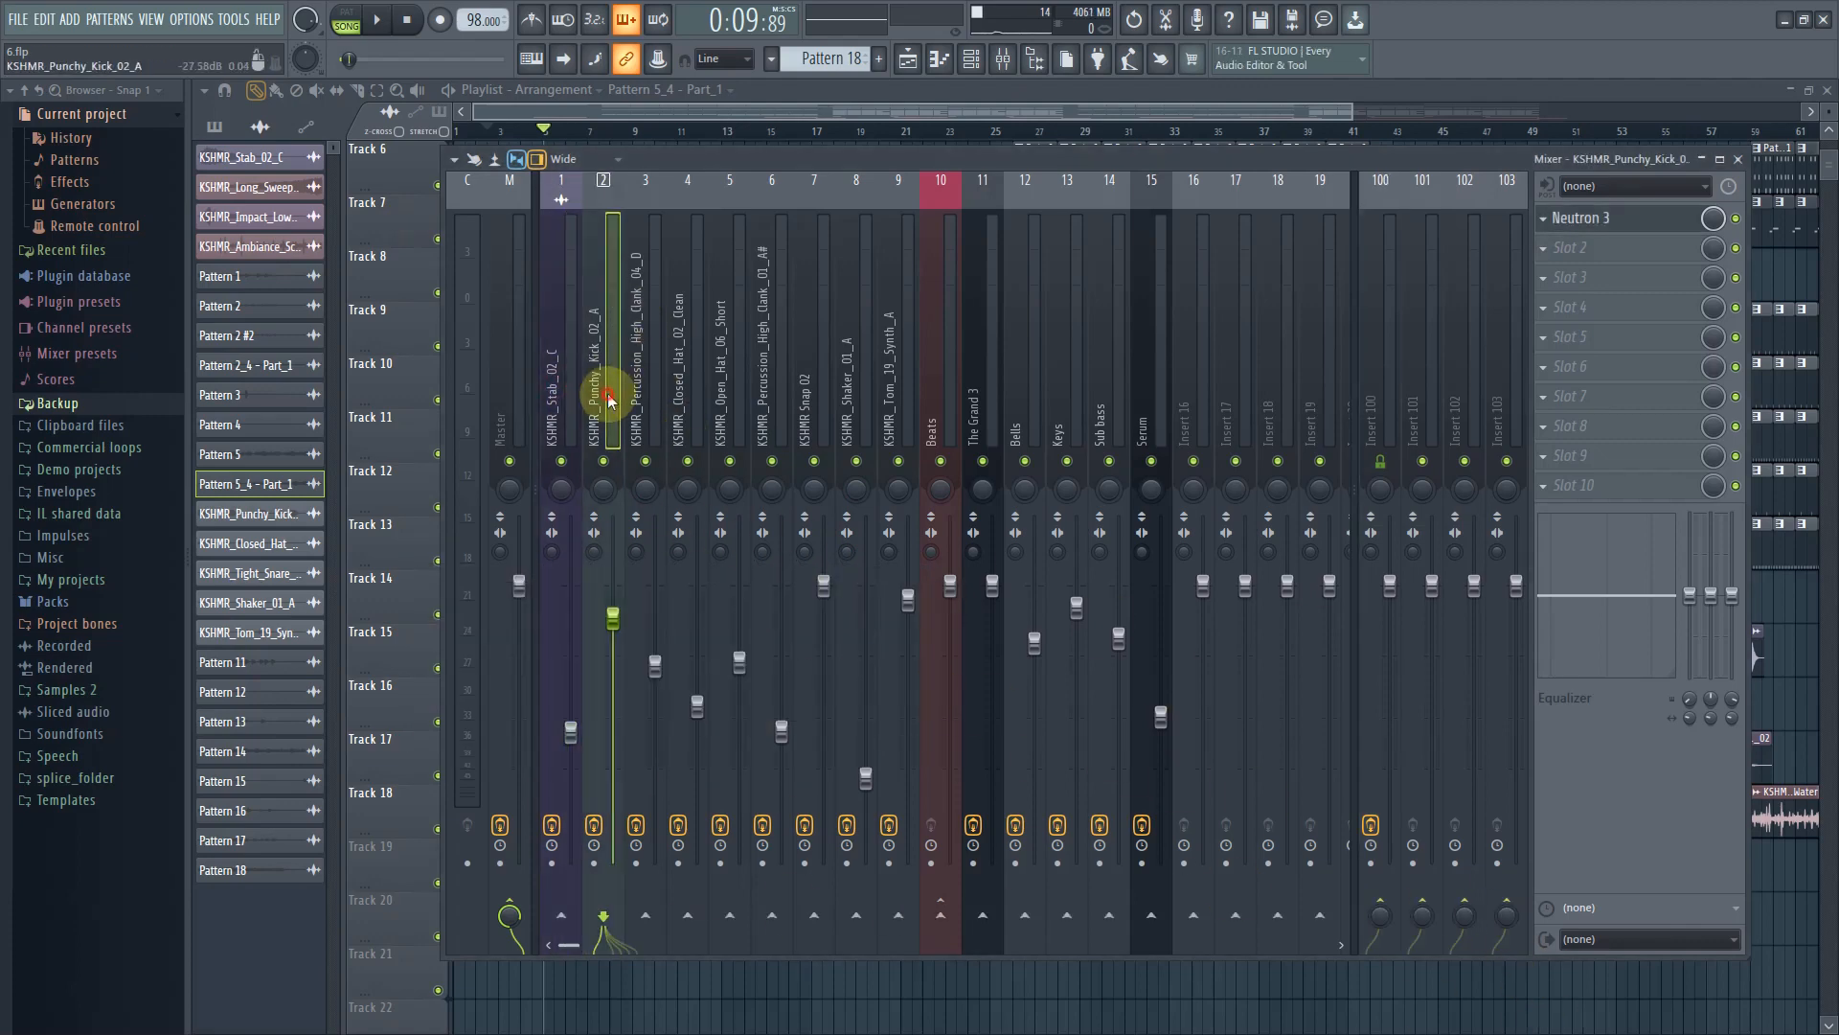
left_click(672, 353)
left_click(760, 380)
left_click(806, 377)
left_click(858, 379)
left_click(902, 377)
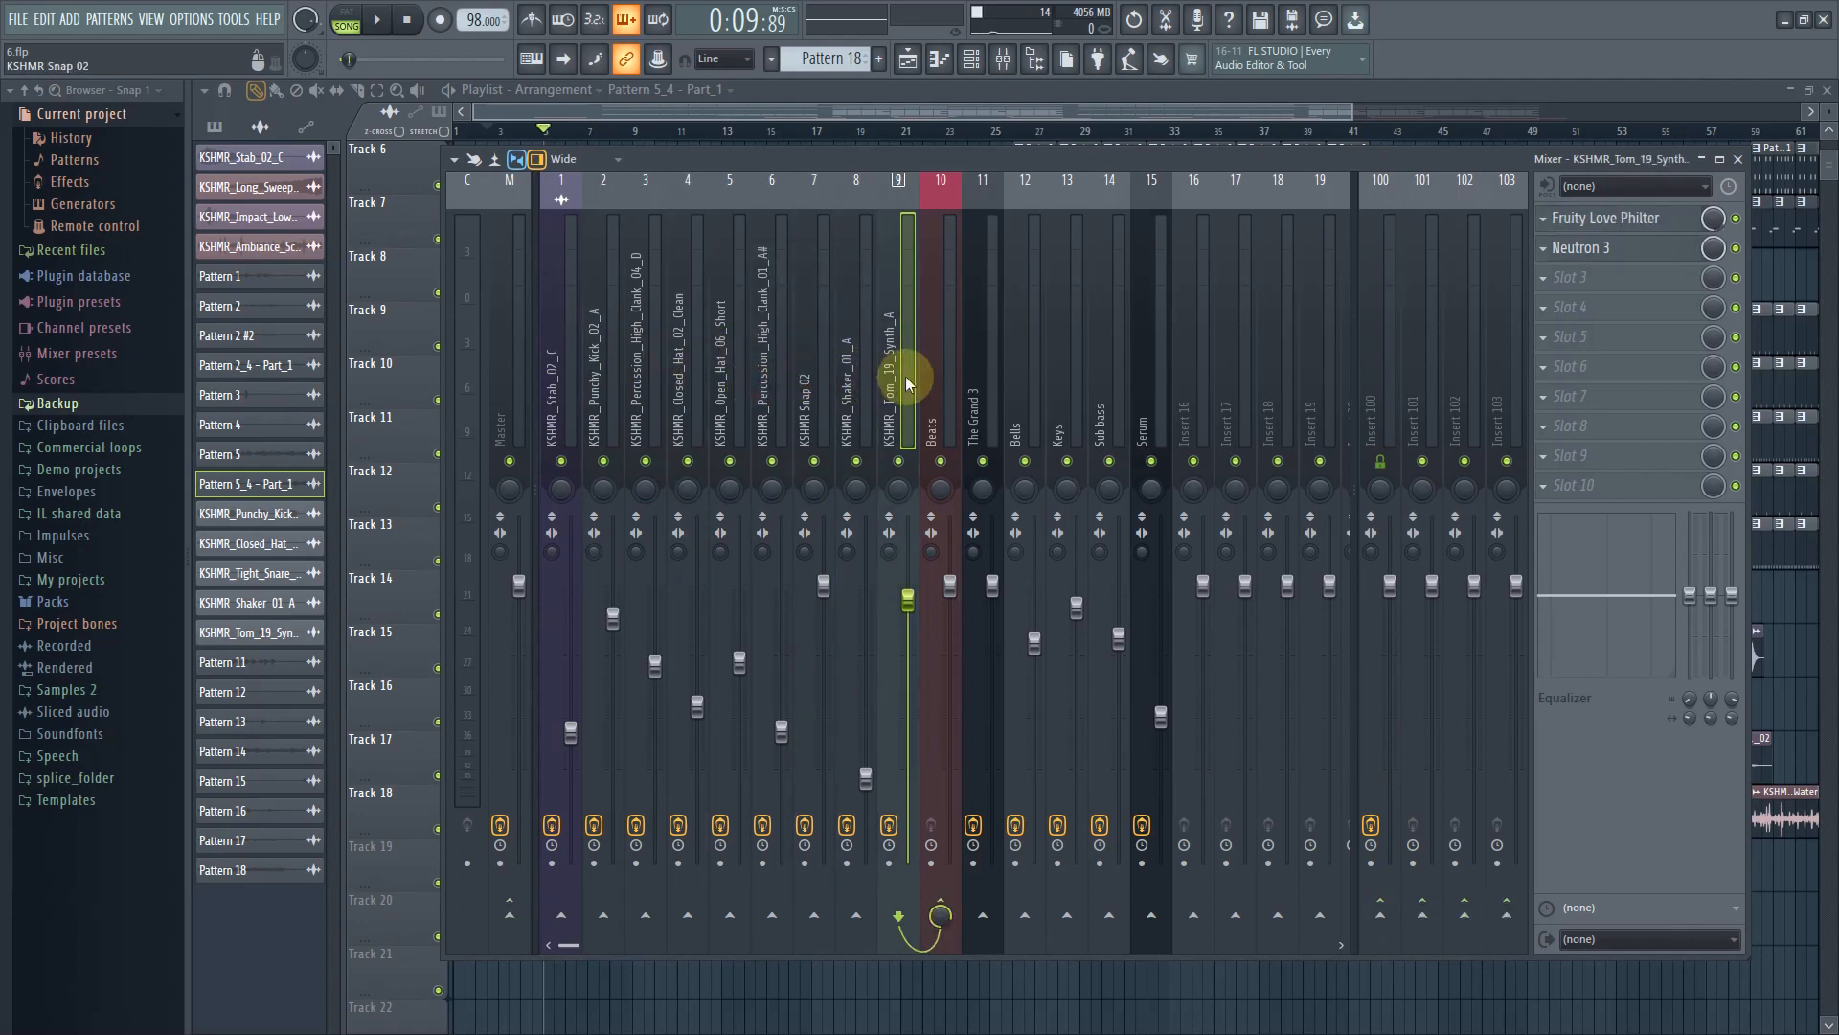
left_click(934, 395)
left_click(893, 420)
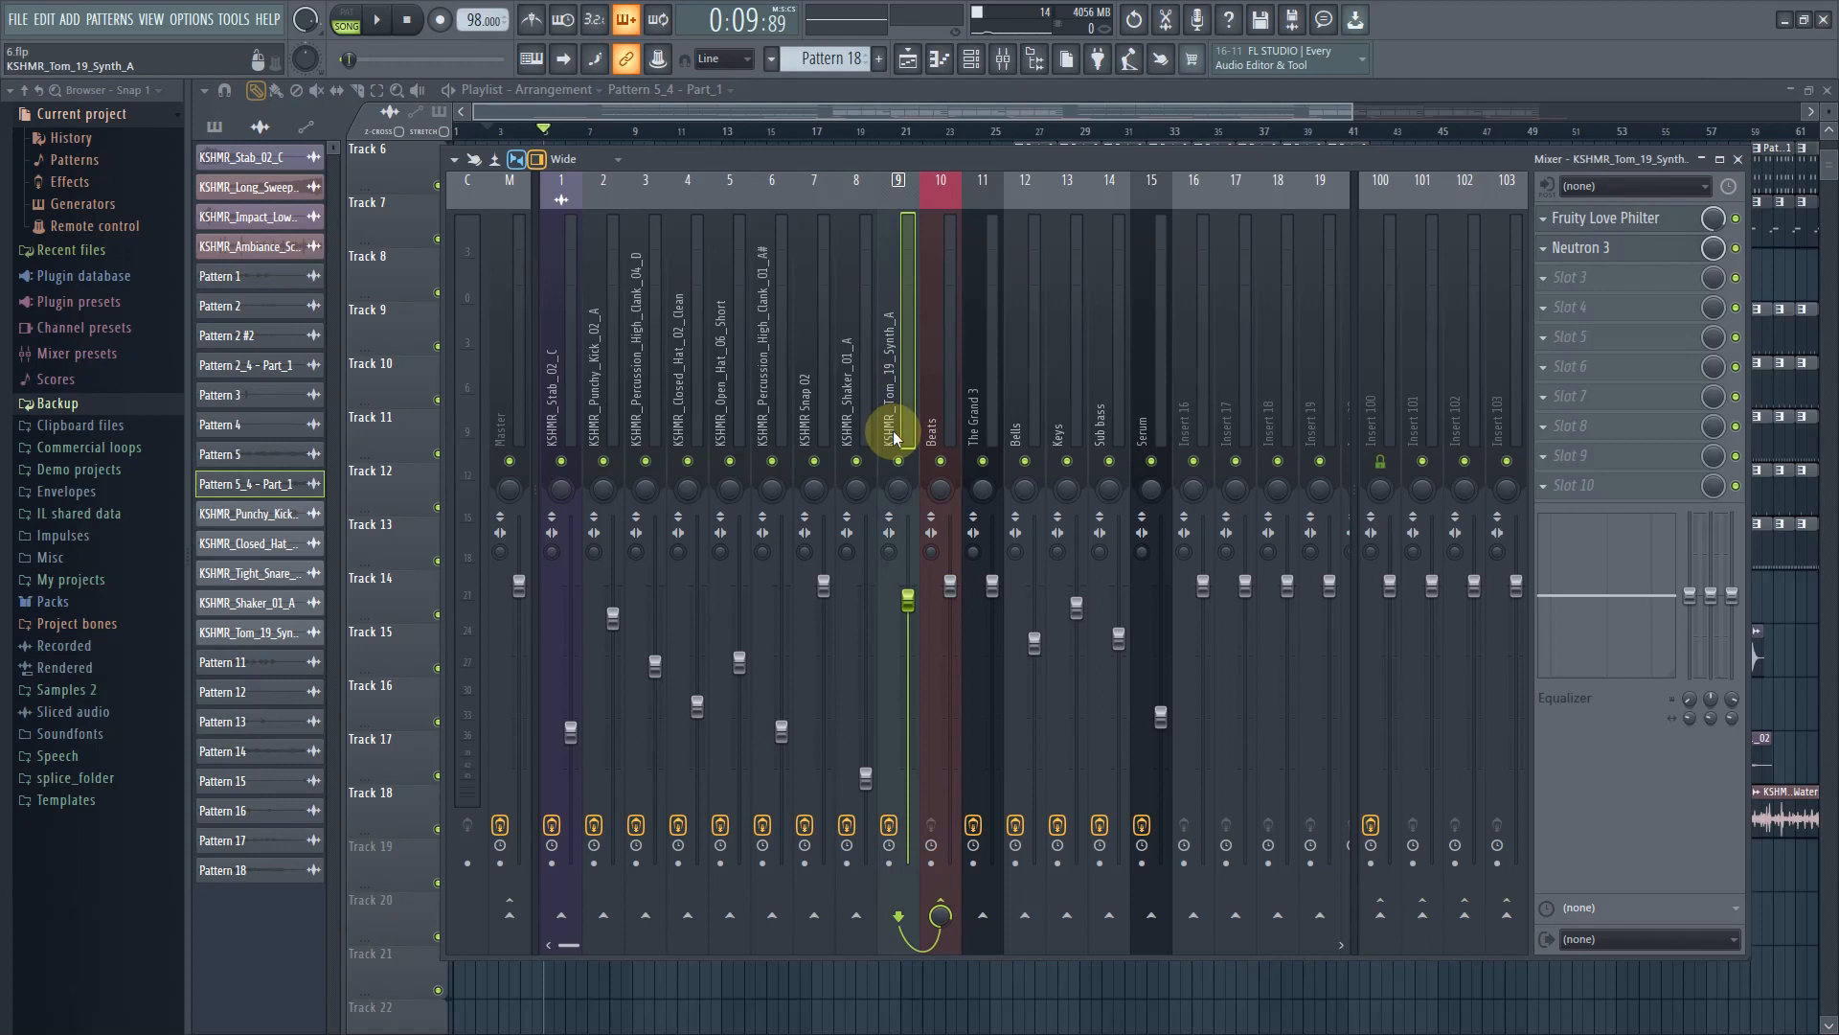
left_click(603, 423)
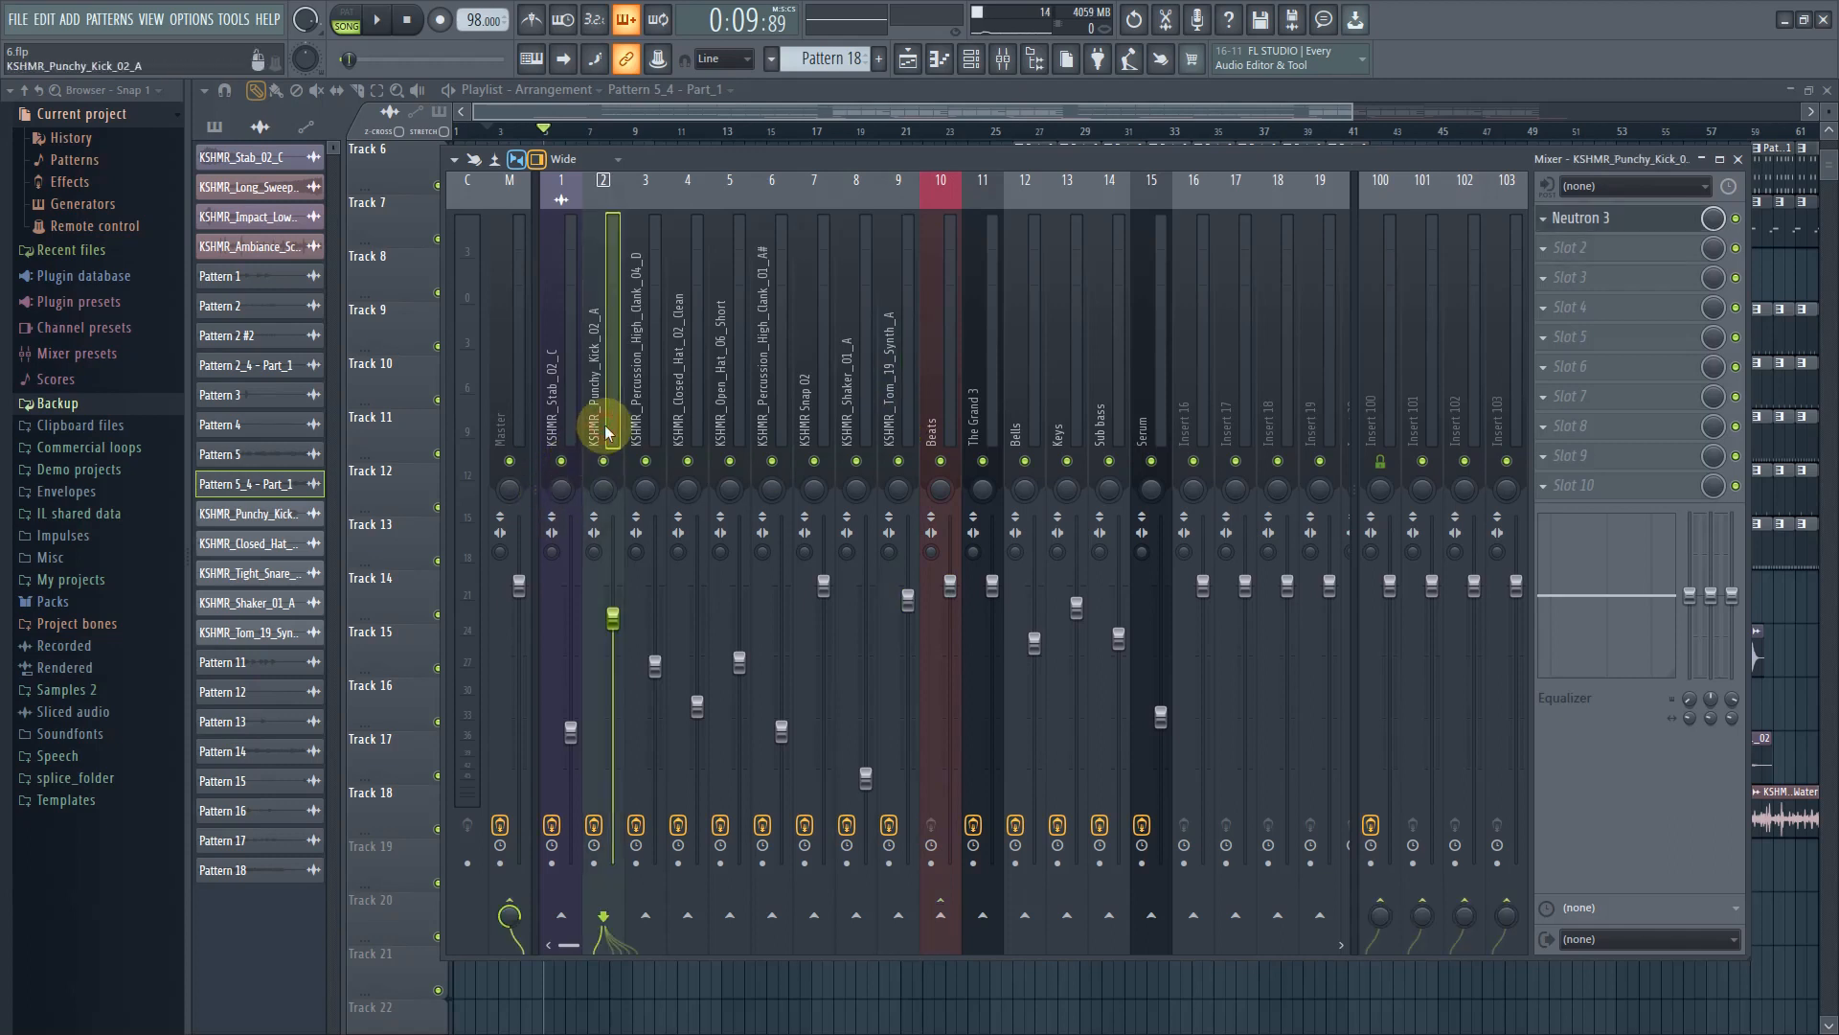
Scroll the playlist and select a Pattern 11 clip on Track 6
left_click_drag(824, 103, 883, 119)
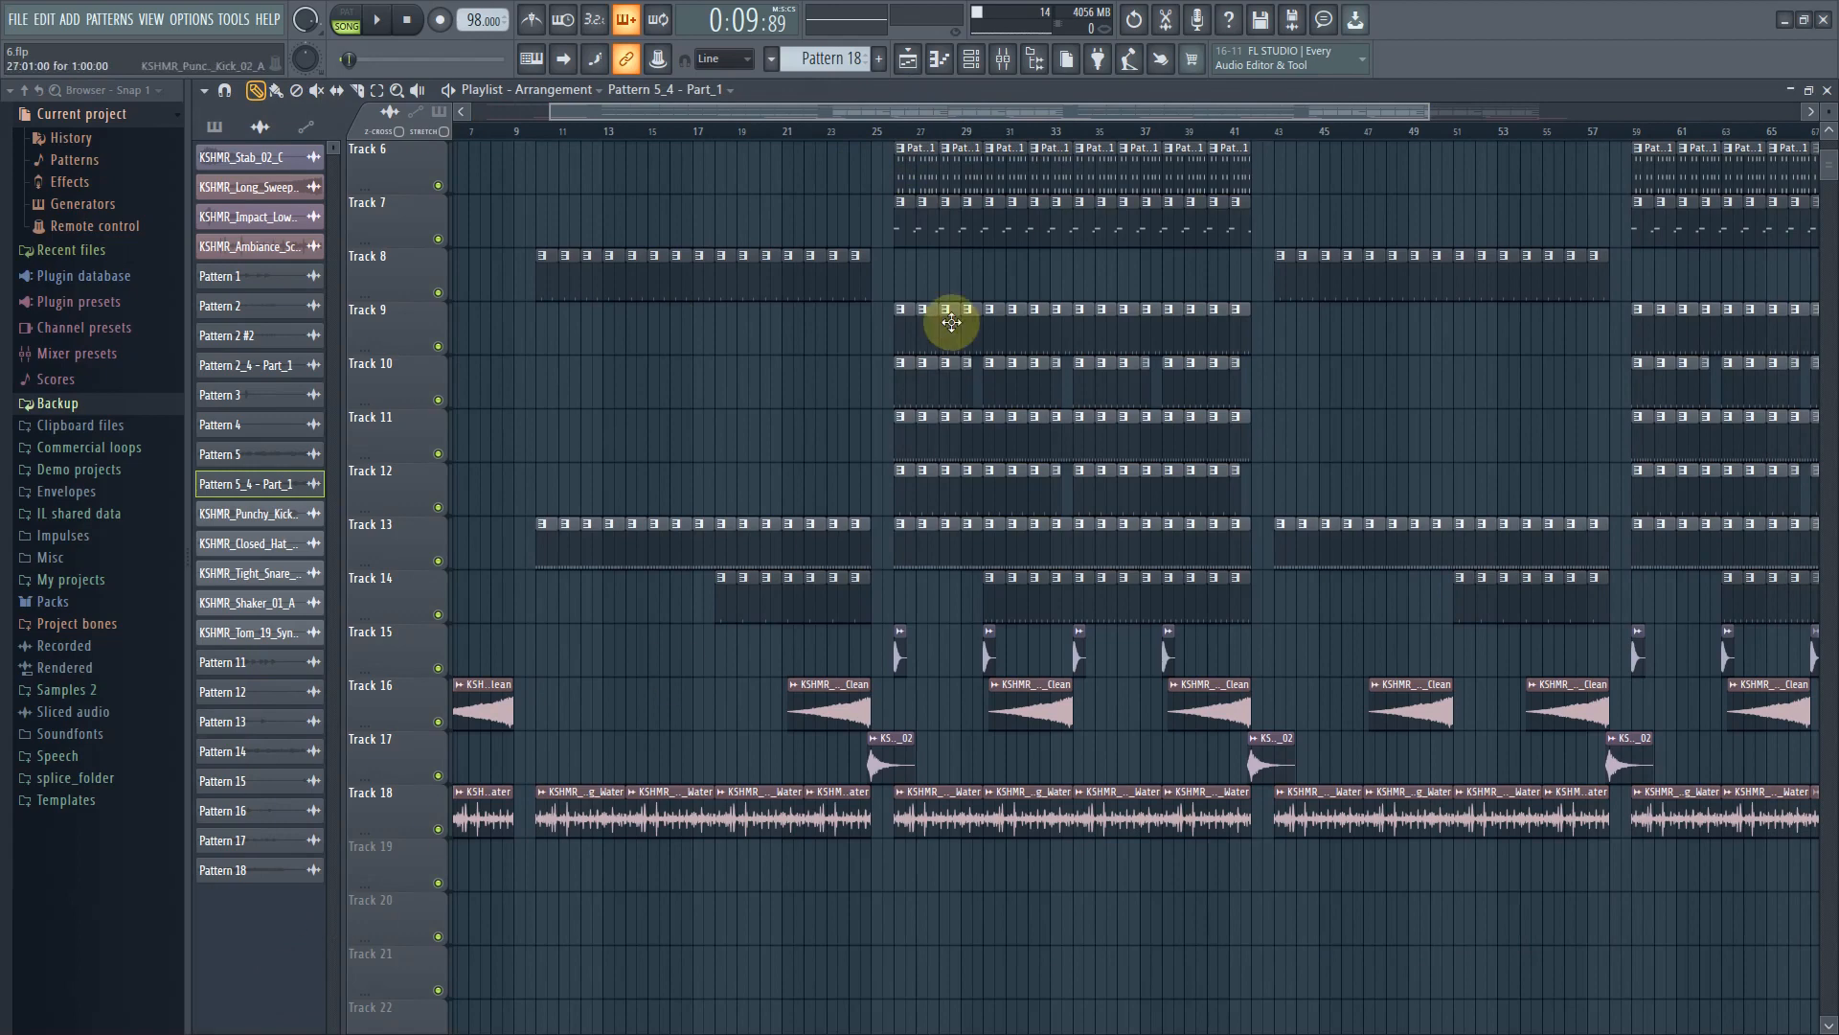
left_click(938, 151)
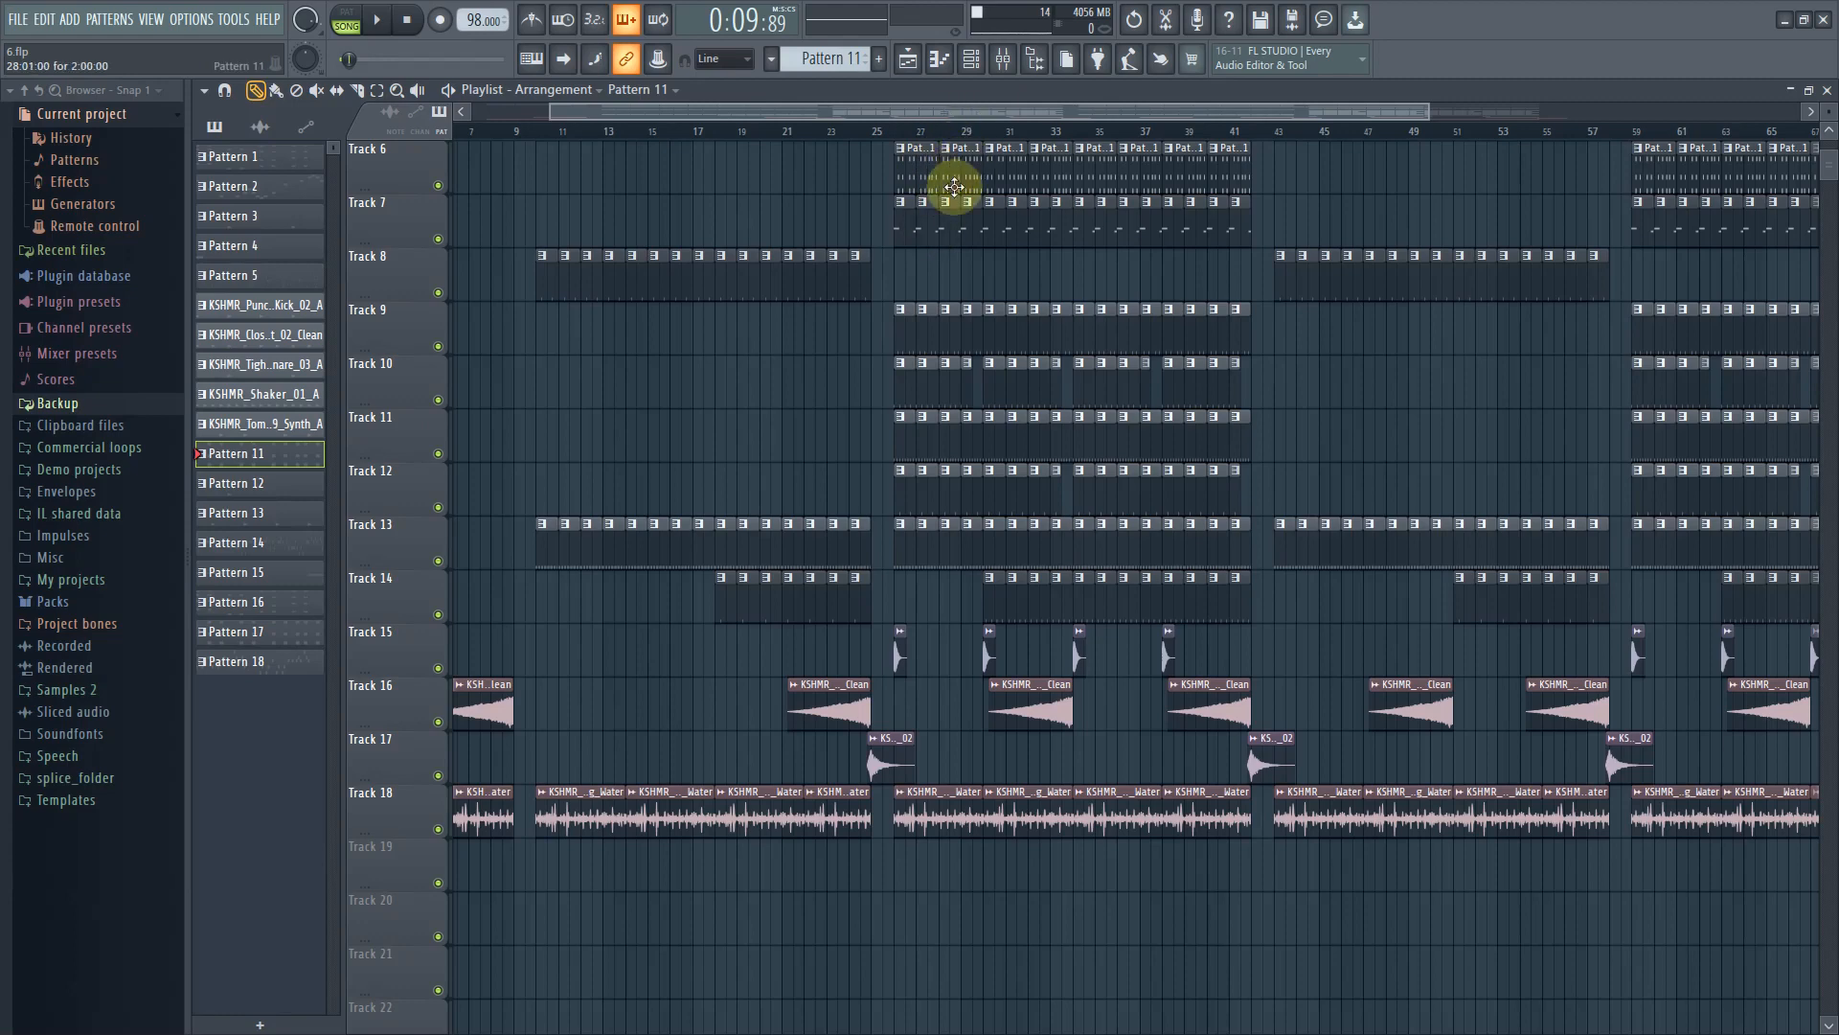
Switch the playlist to the Waves arrangement
scroll(955, 182, "up", 5)
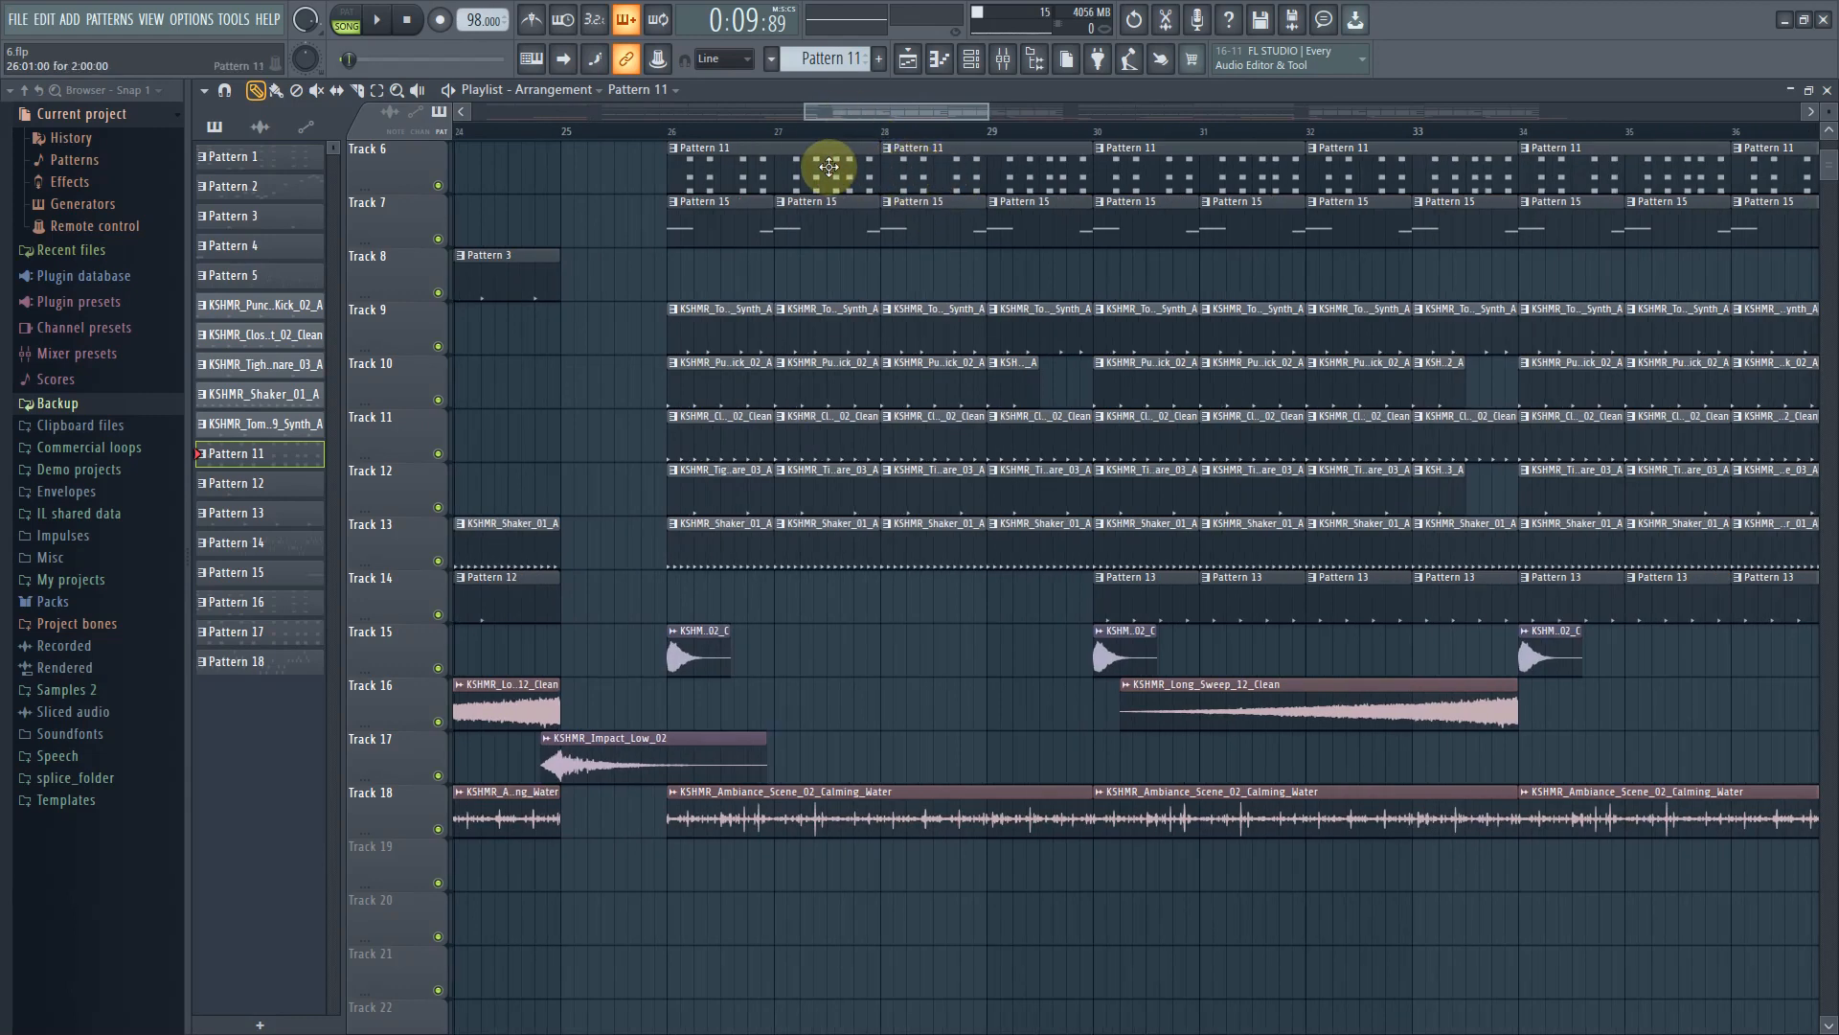
left_click(554, 90)
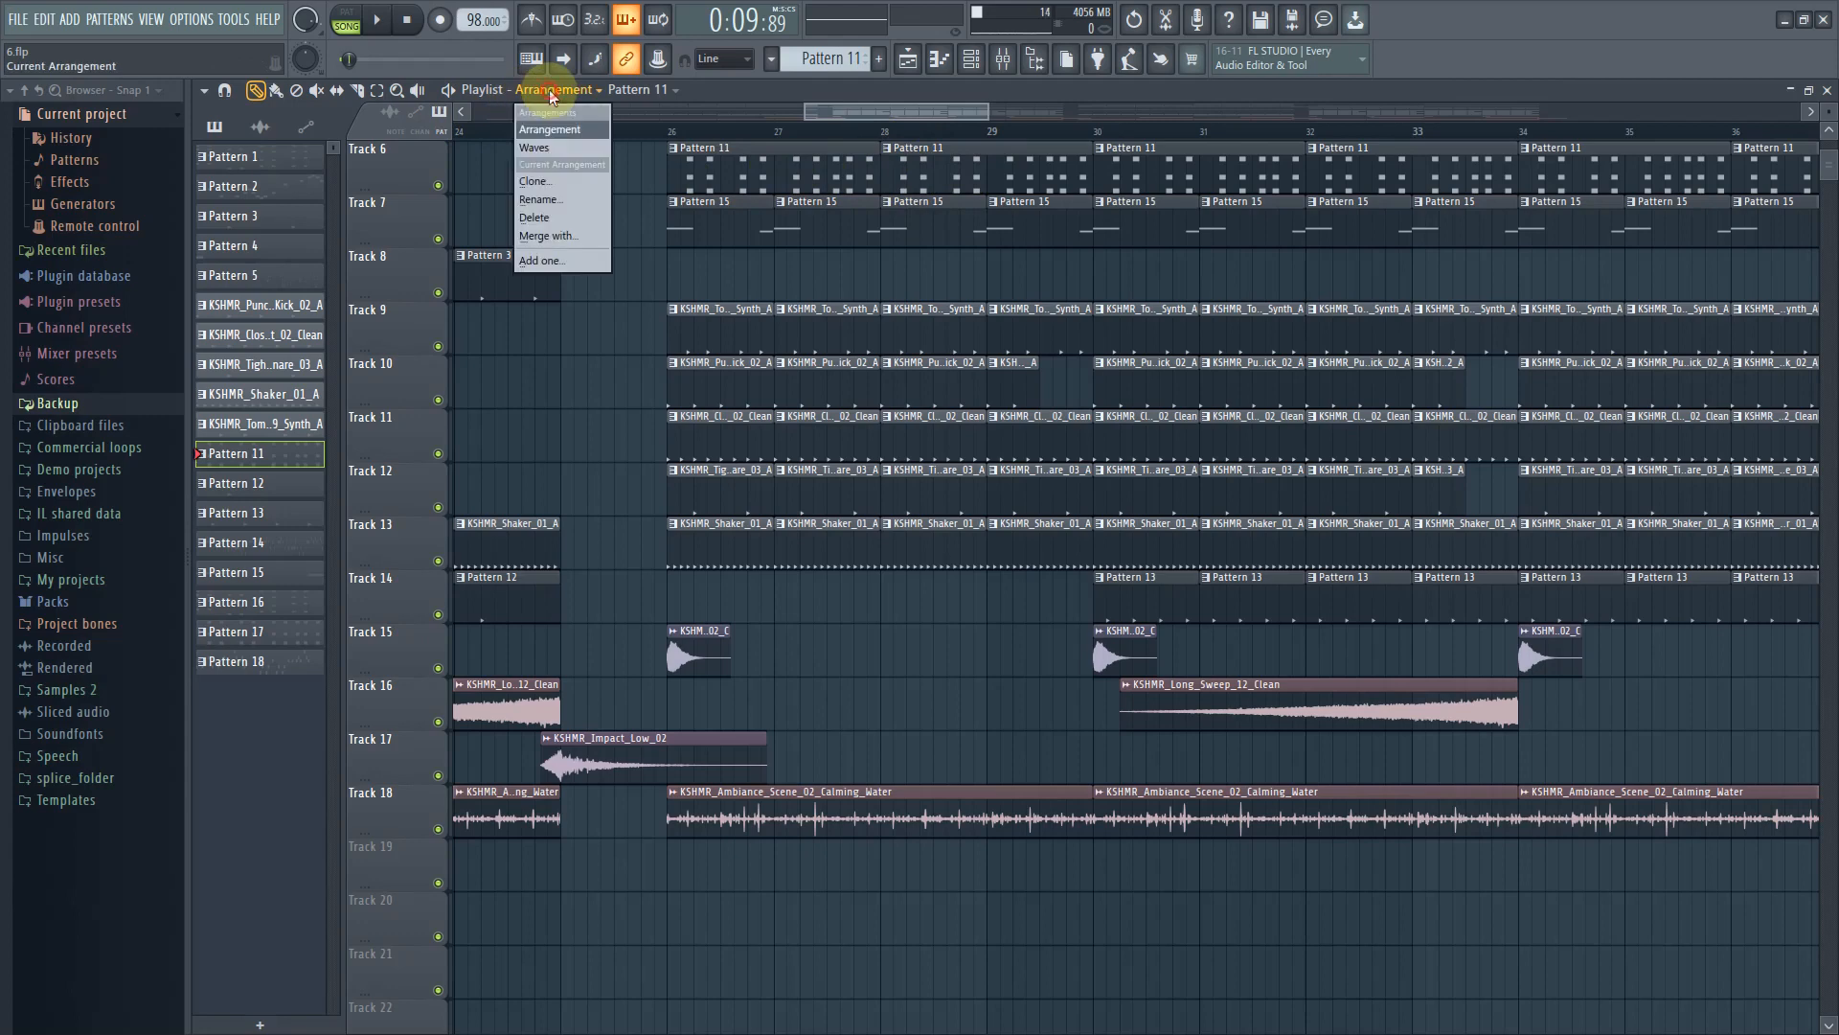
left_click(553, 148)
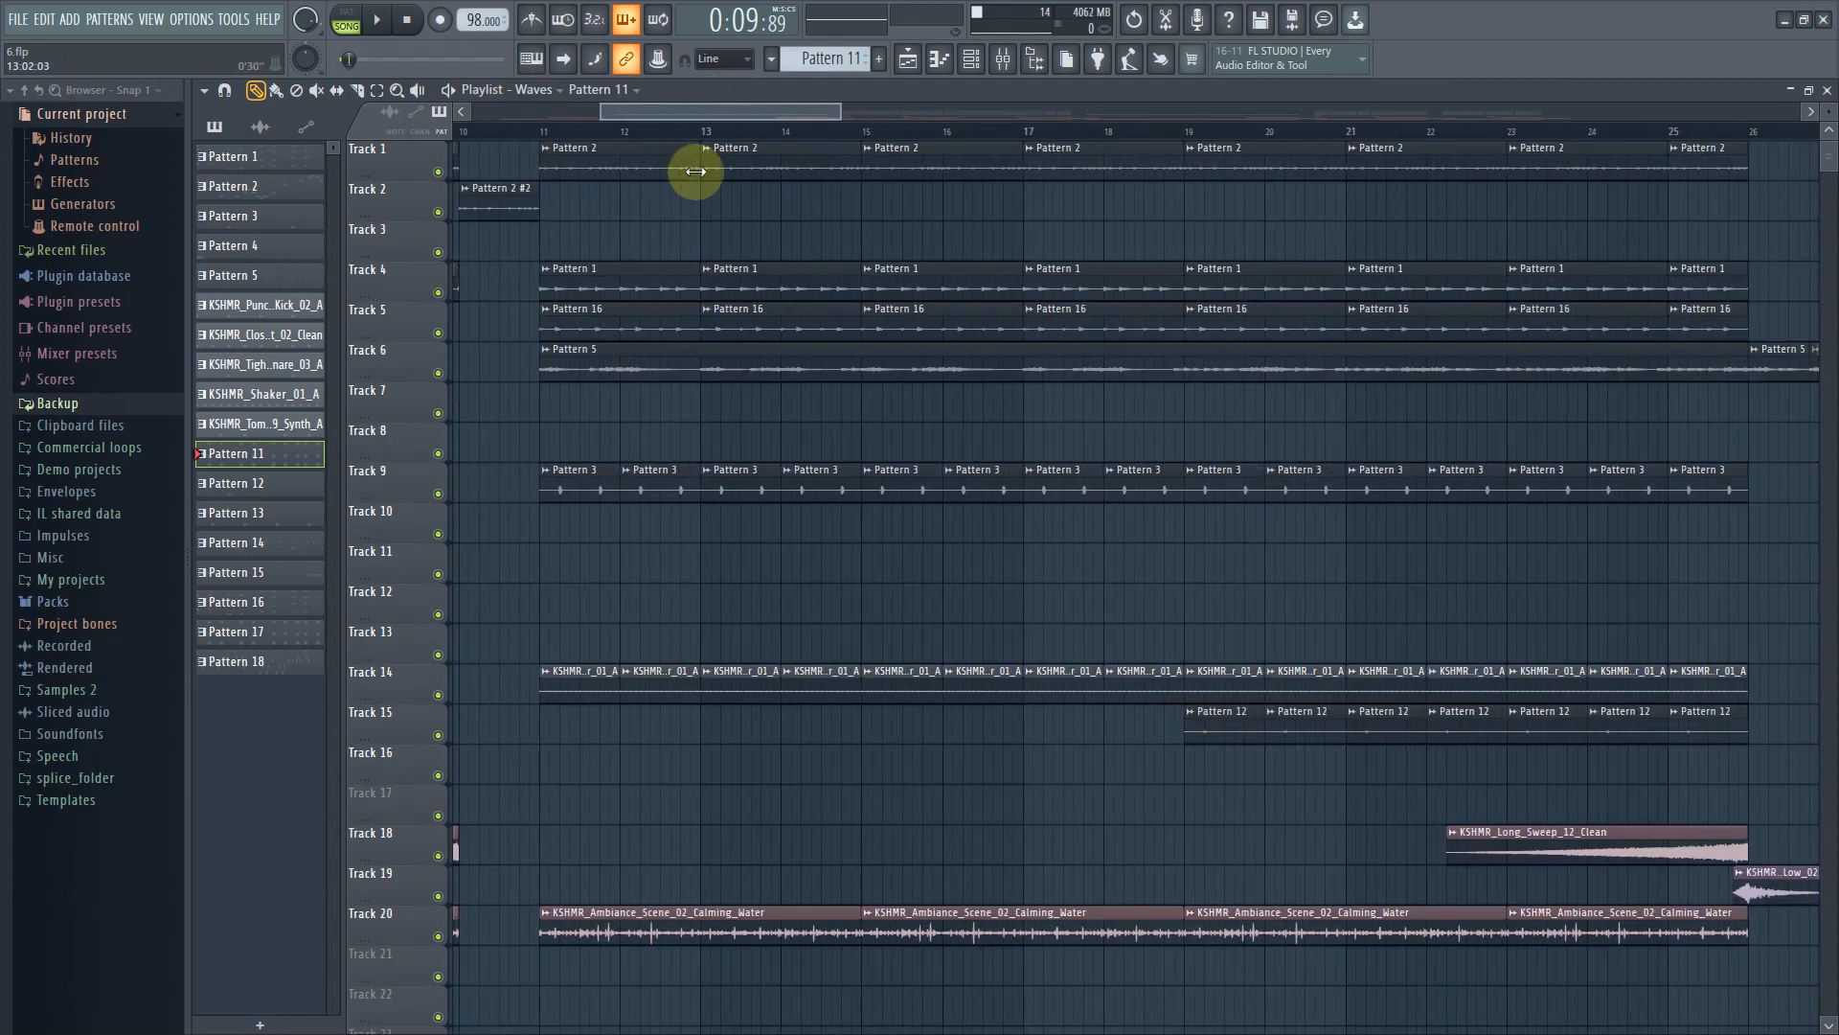
Select the Pattern 1 clip on Track 4 in the Waves arrangement
scroll(676, 298, "up", 2, "ctrl")
scroll(675, 299, "up", 2, "ctrl")
mouse_move(731, 278)
left_mouse_down()
mouse_move(743, 219)
mouse_move(743, 293)
left_mouse_up()
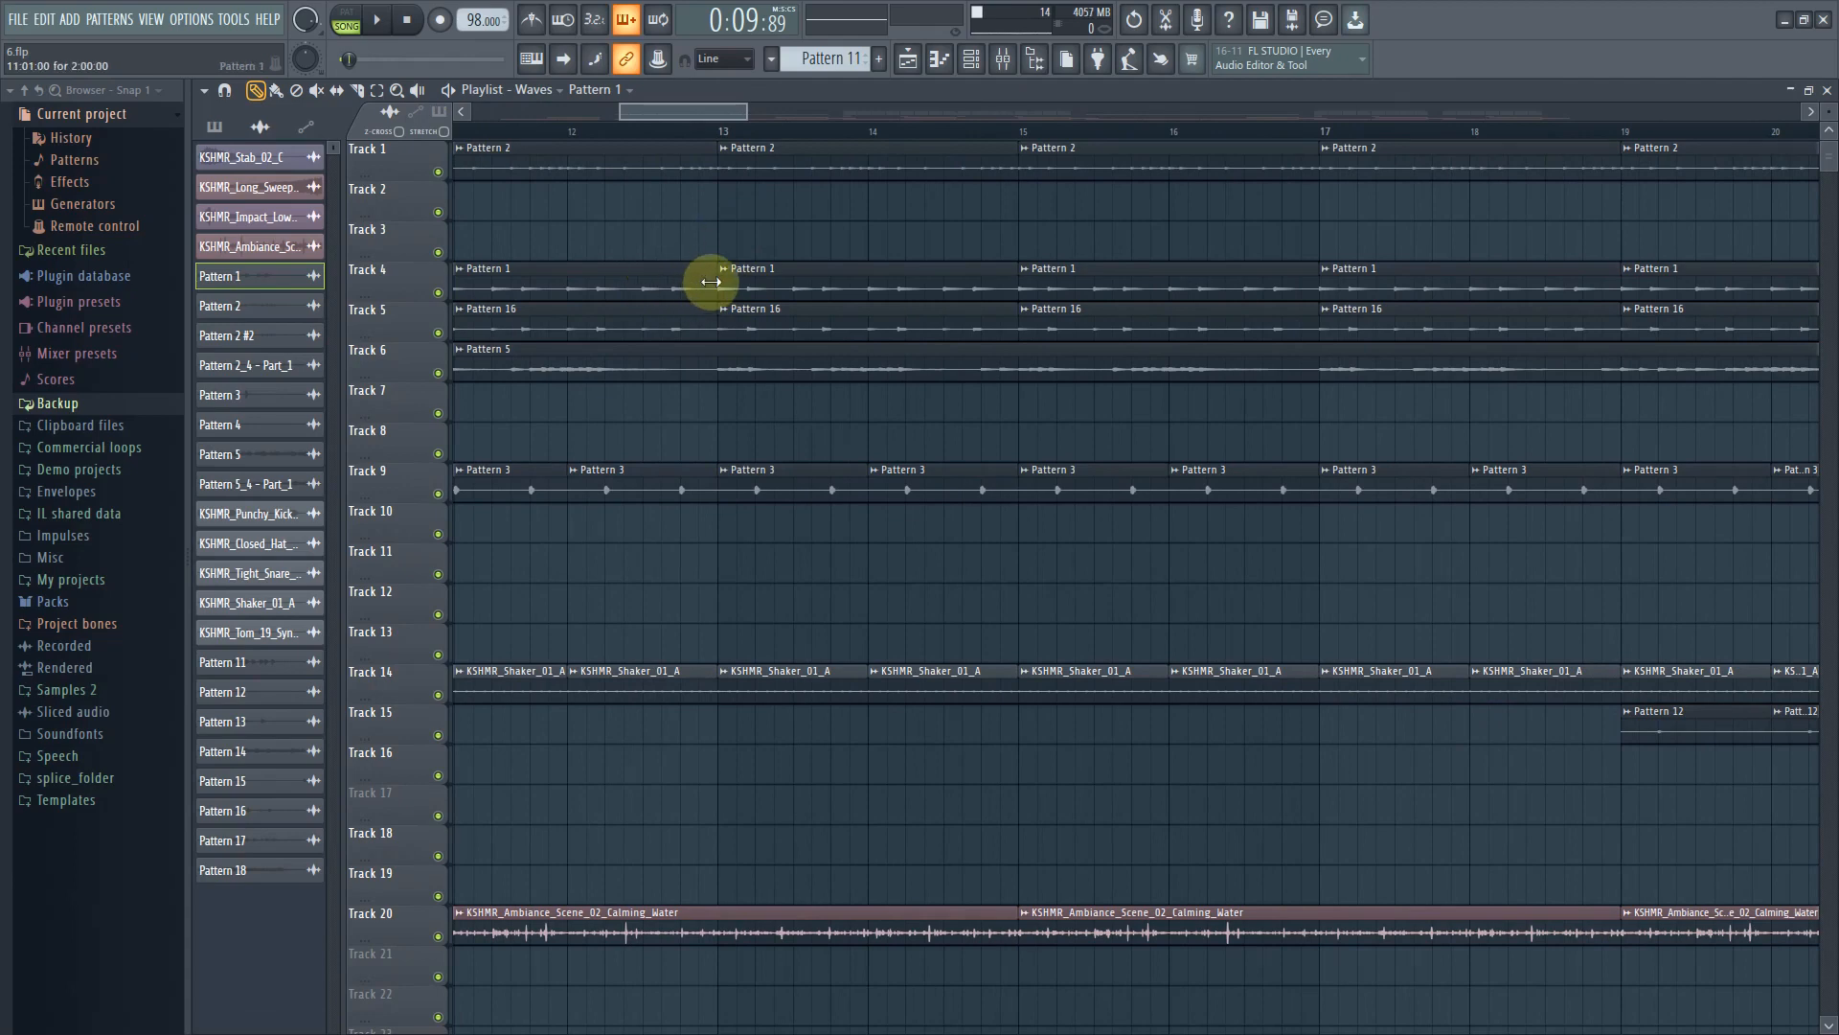
scroll(852, 635, "down", 3)
scroll(851, 632, "down", 5)
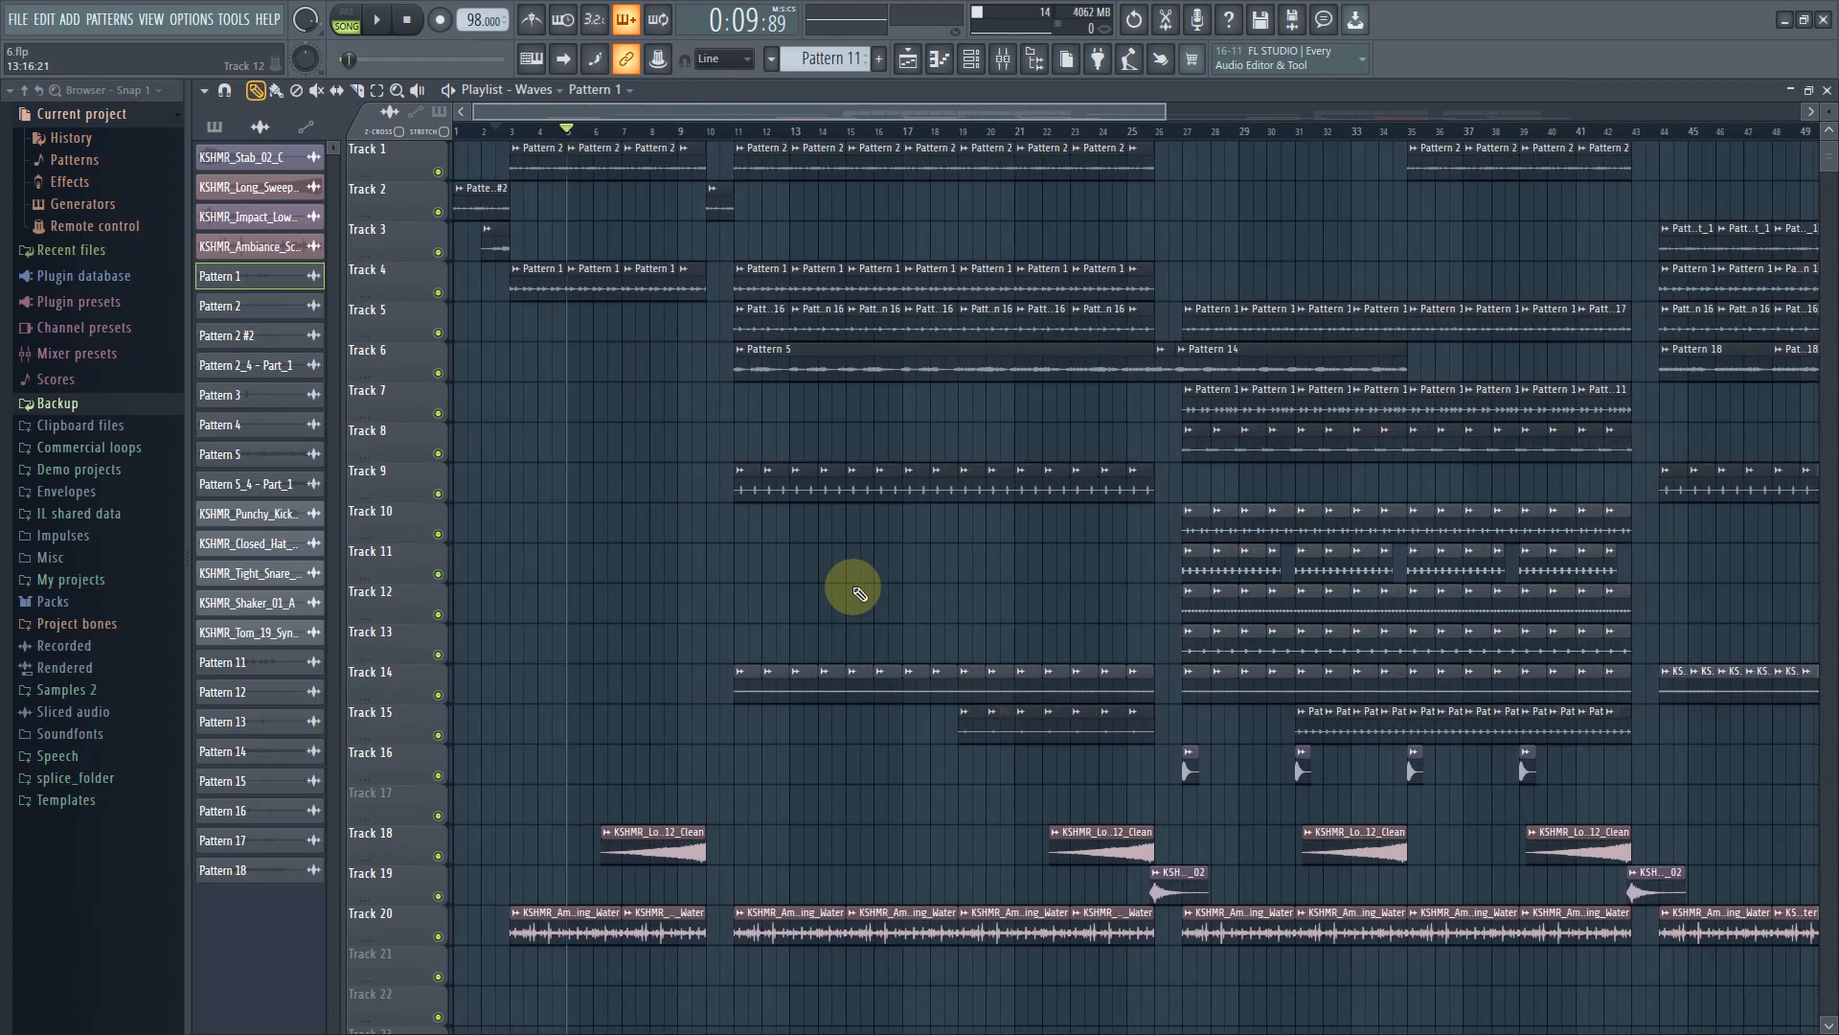
Open the channel rack and mixer, and select insert 3, the KSHMR_Percussion_High_Clank track
left_click(971, 59)
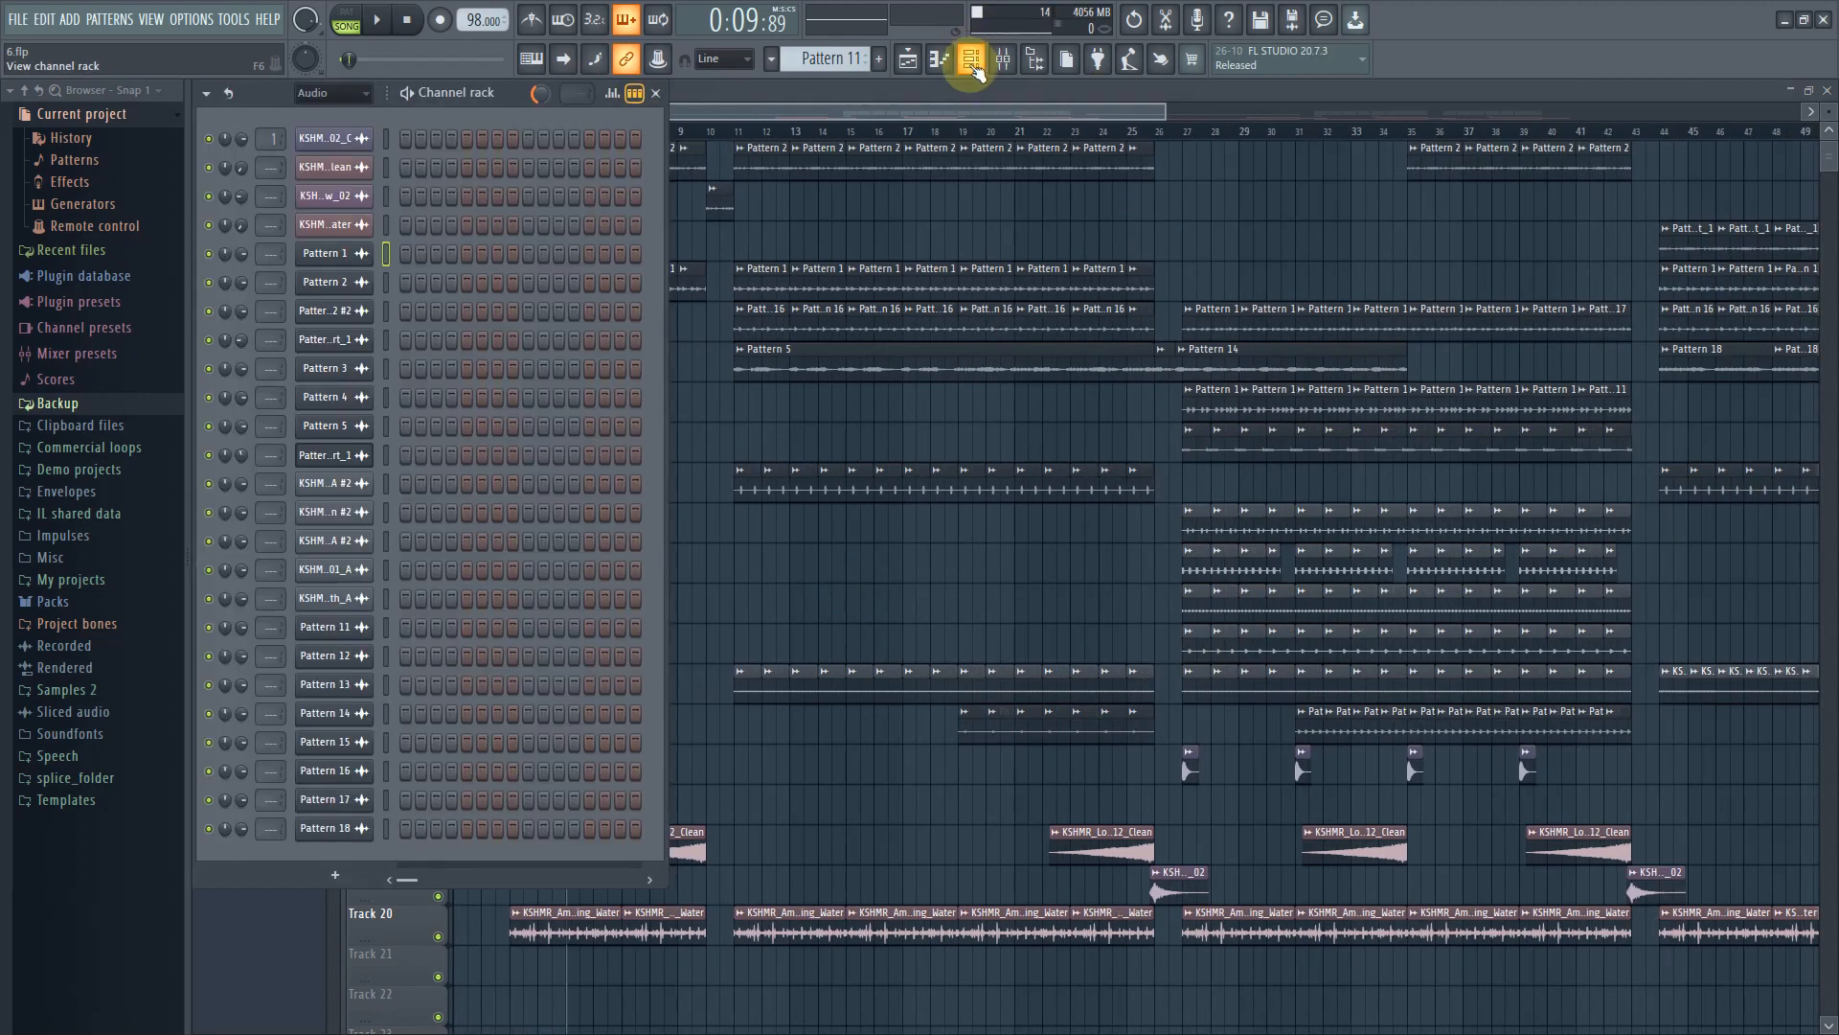
left_click(1000, 66)
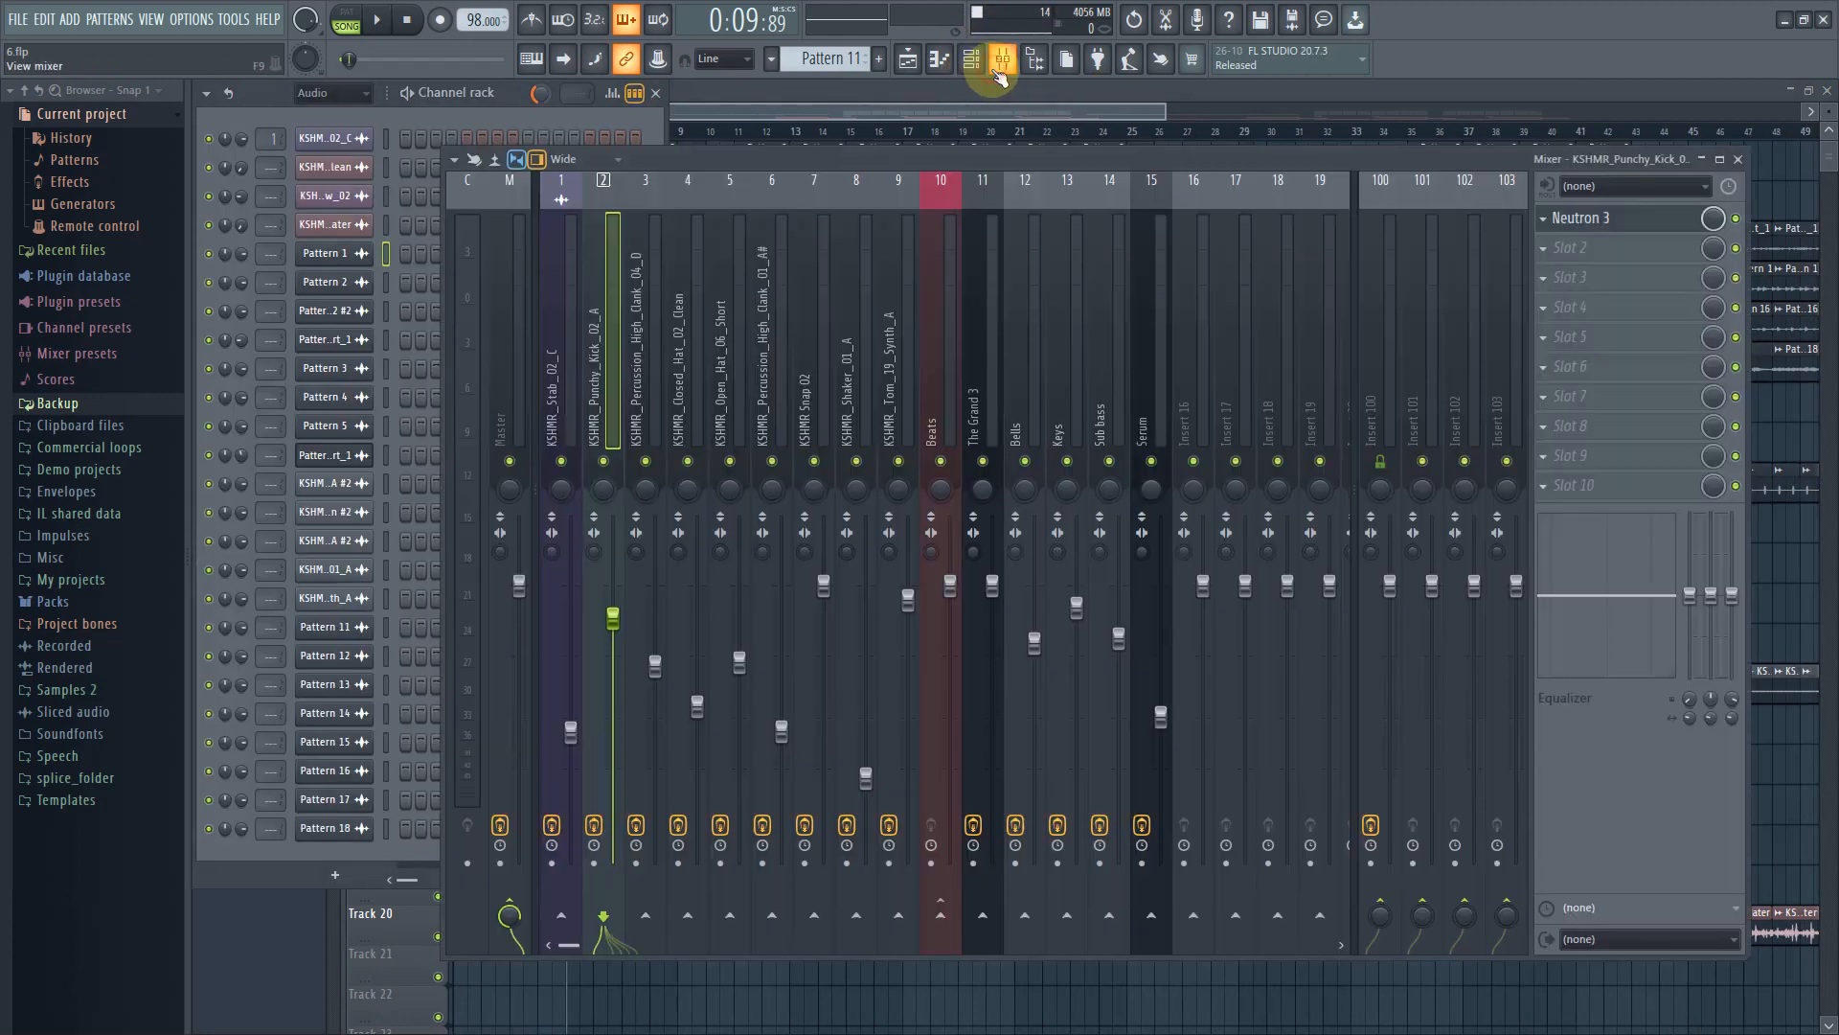
left_click(655, 374)
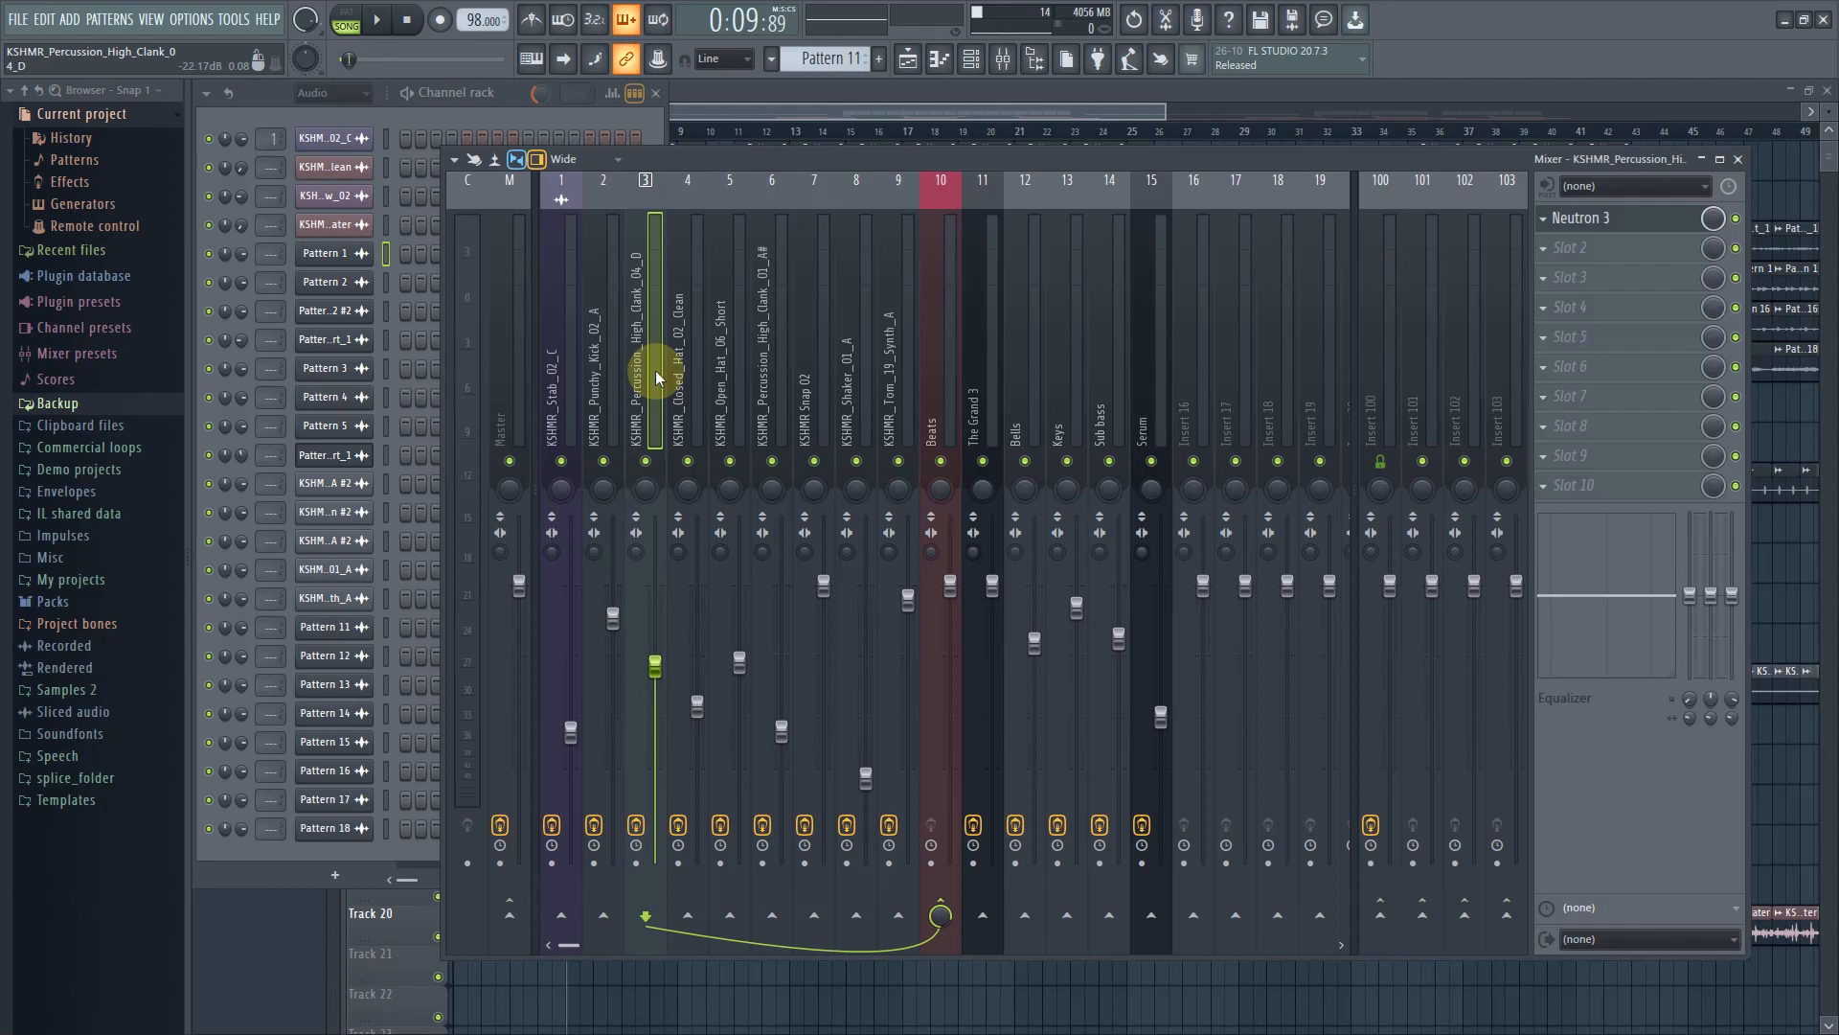
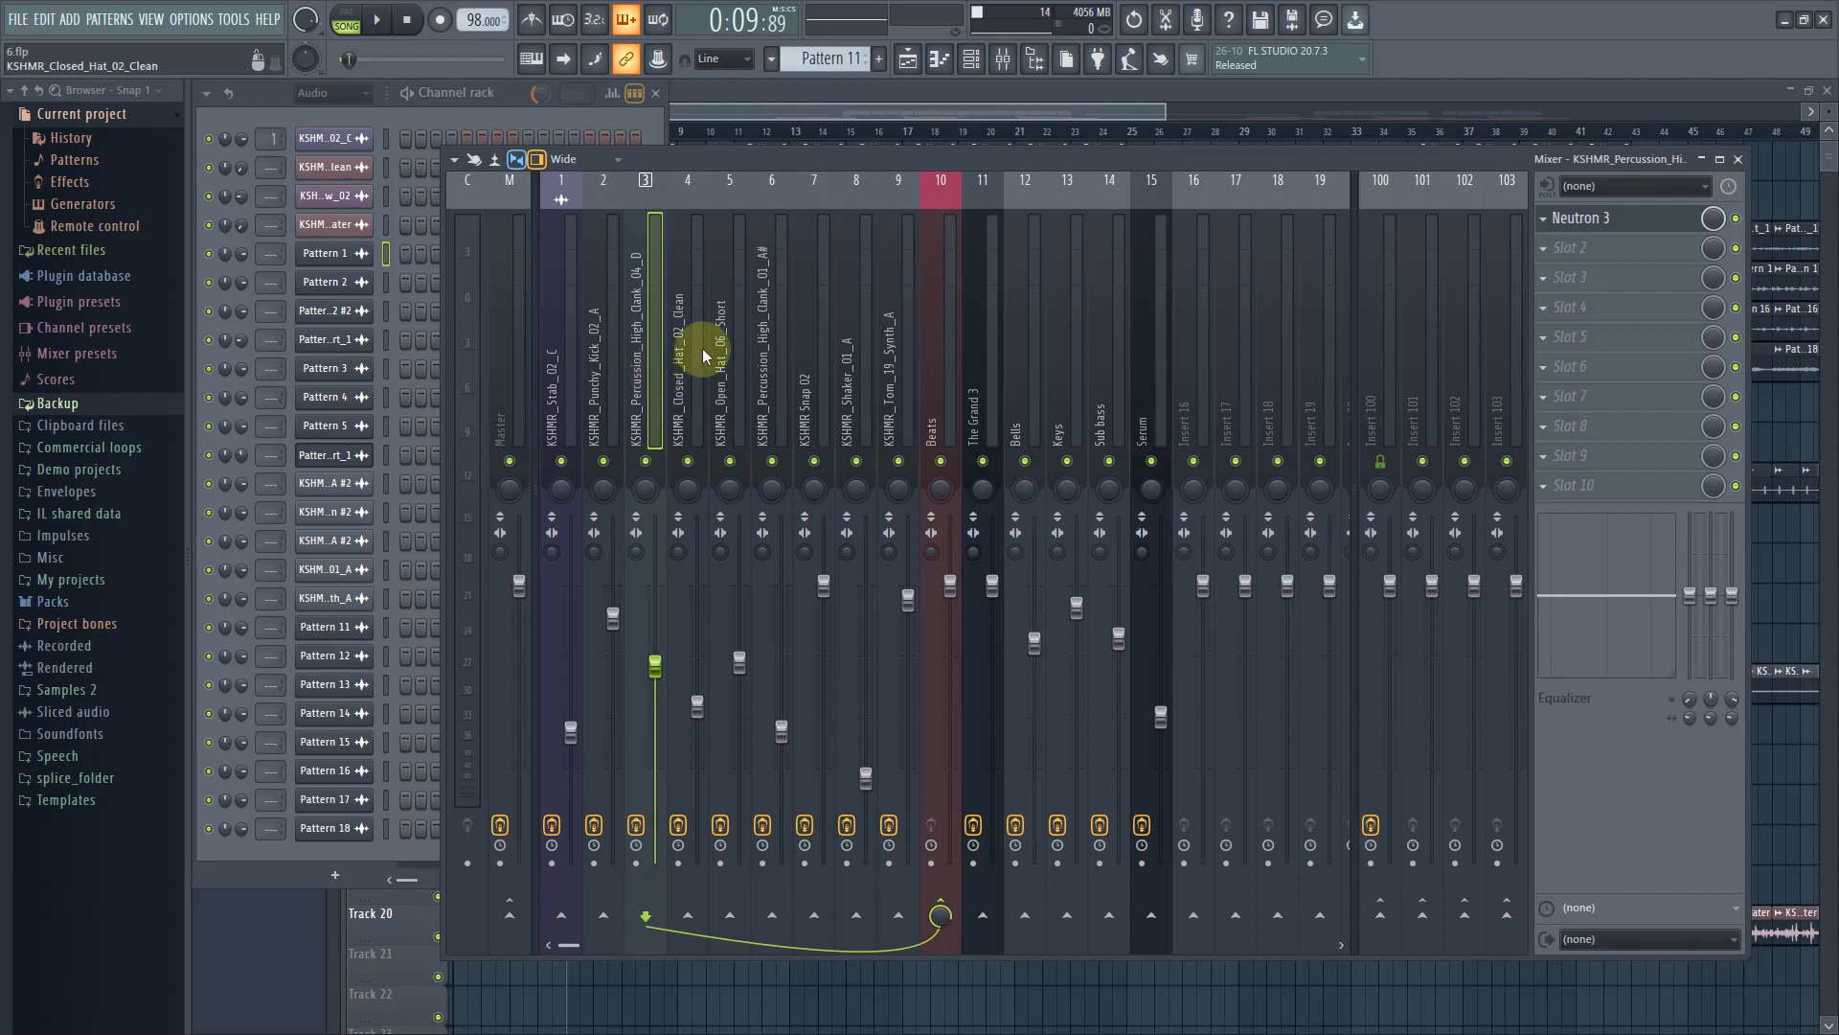
Open the Neutron 3 plugin on the KSHMR_Stab_02_C insert to inspect it, then close its window
left_click(1609, 222)
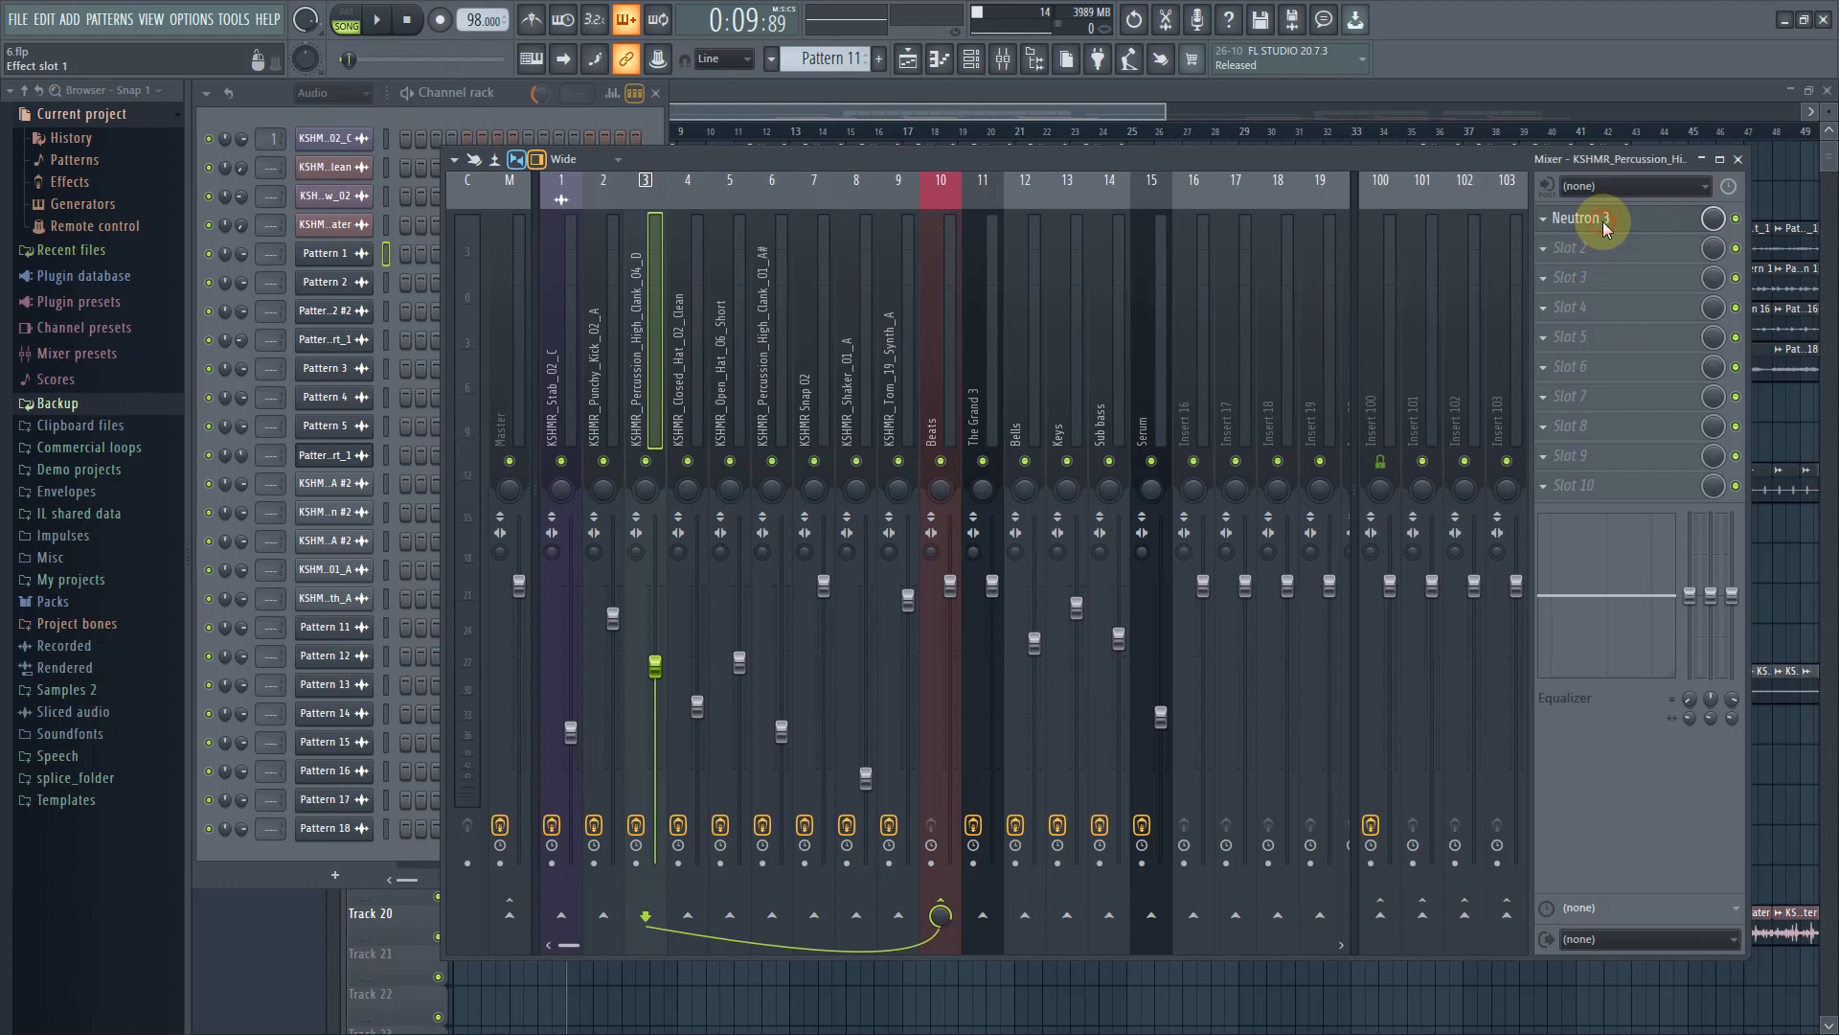
left_click_drag(772, 268, 1006, 463)
left_click(640, 375)
left_click_drag(733, 391, 551, 321)
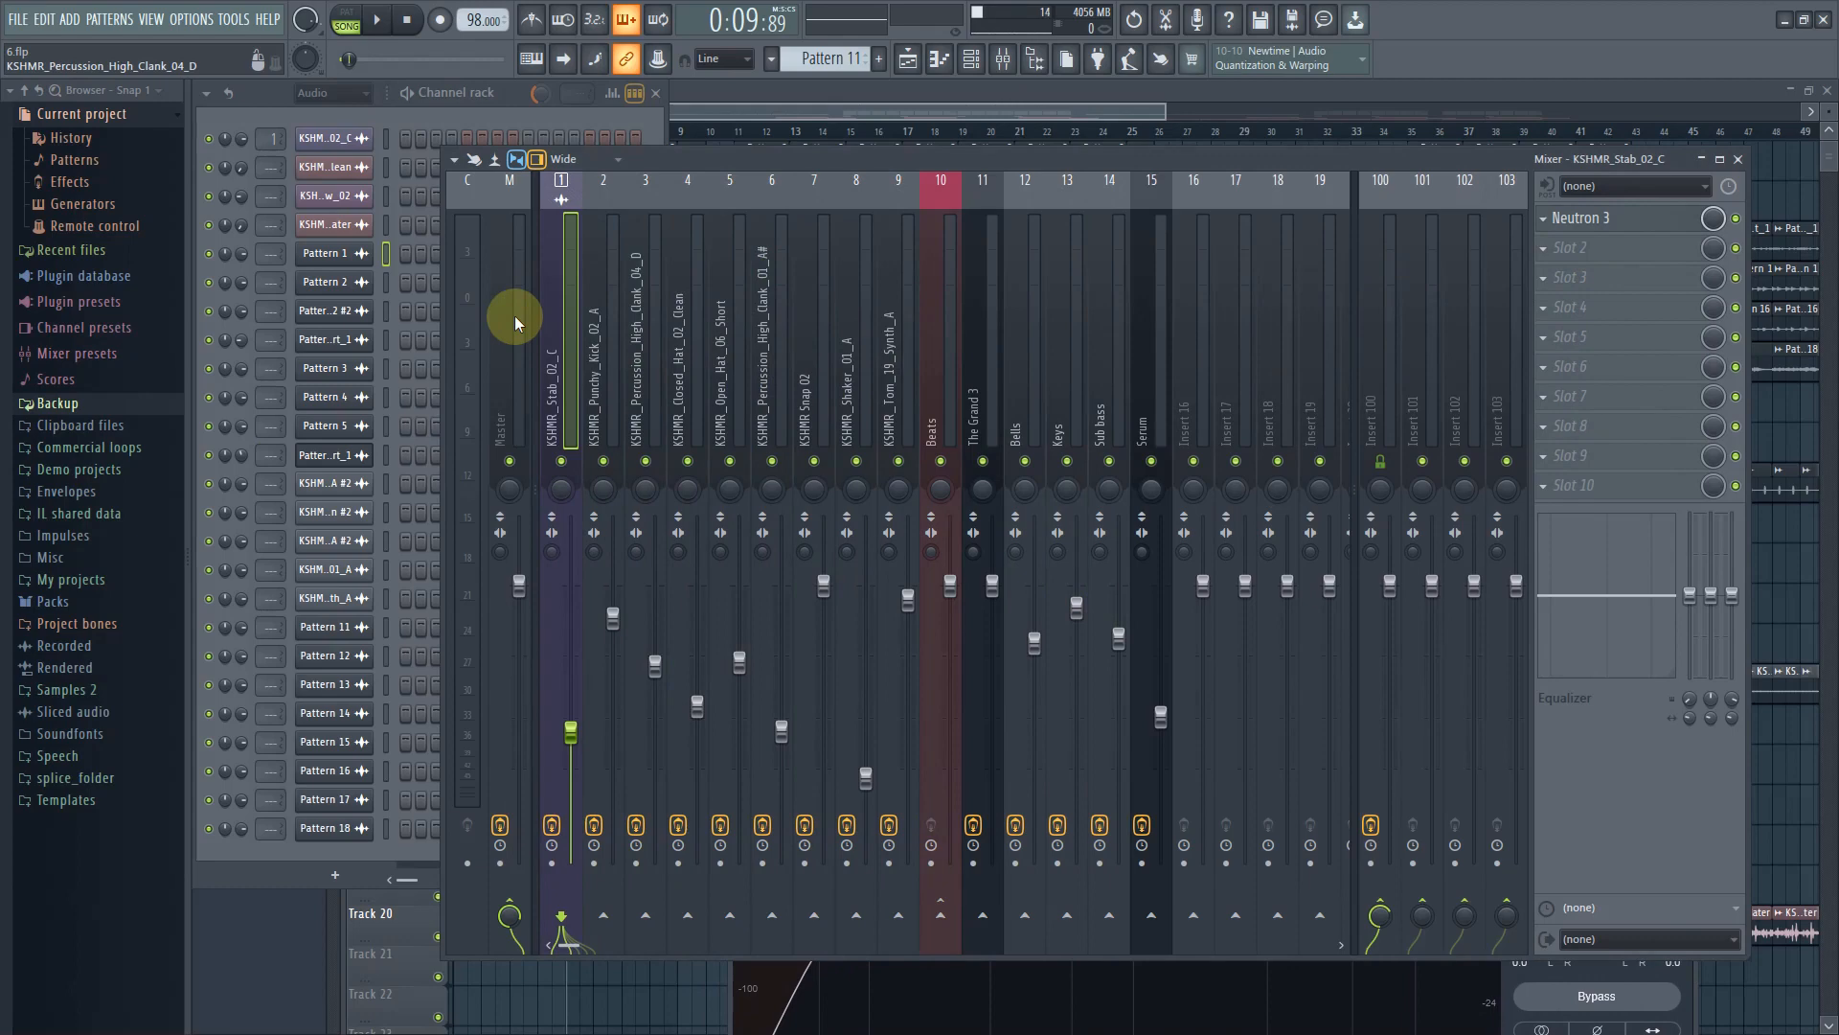
left_click(1630, 217)
left_click_drag(611, 230, 626, 630)
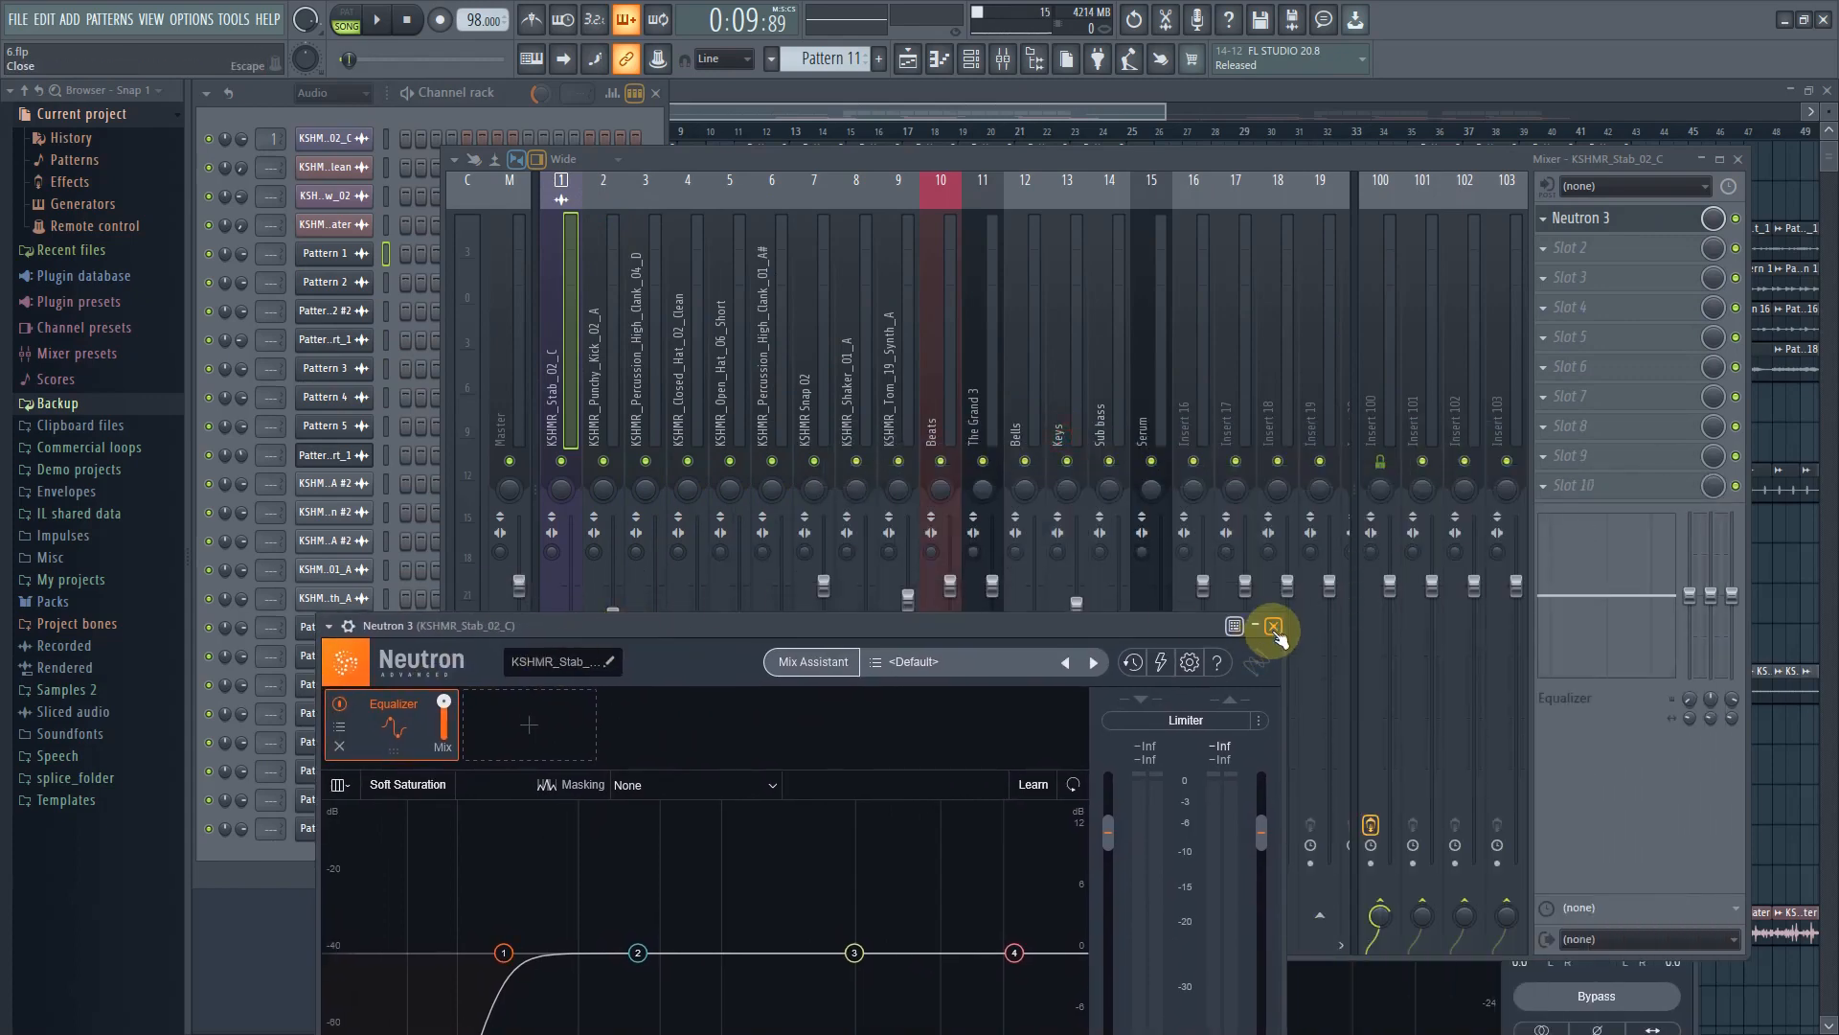
left_click(1273, 626)
Step through several mixer inserts, including the kick, percussion, Beats, The Grand 3 and Sub bass, to review their effect slots
left_click(595, 369)
left_click(822, 383)
left_click(1014, 381)
left_click(562, 373)
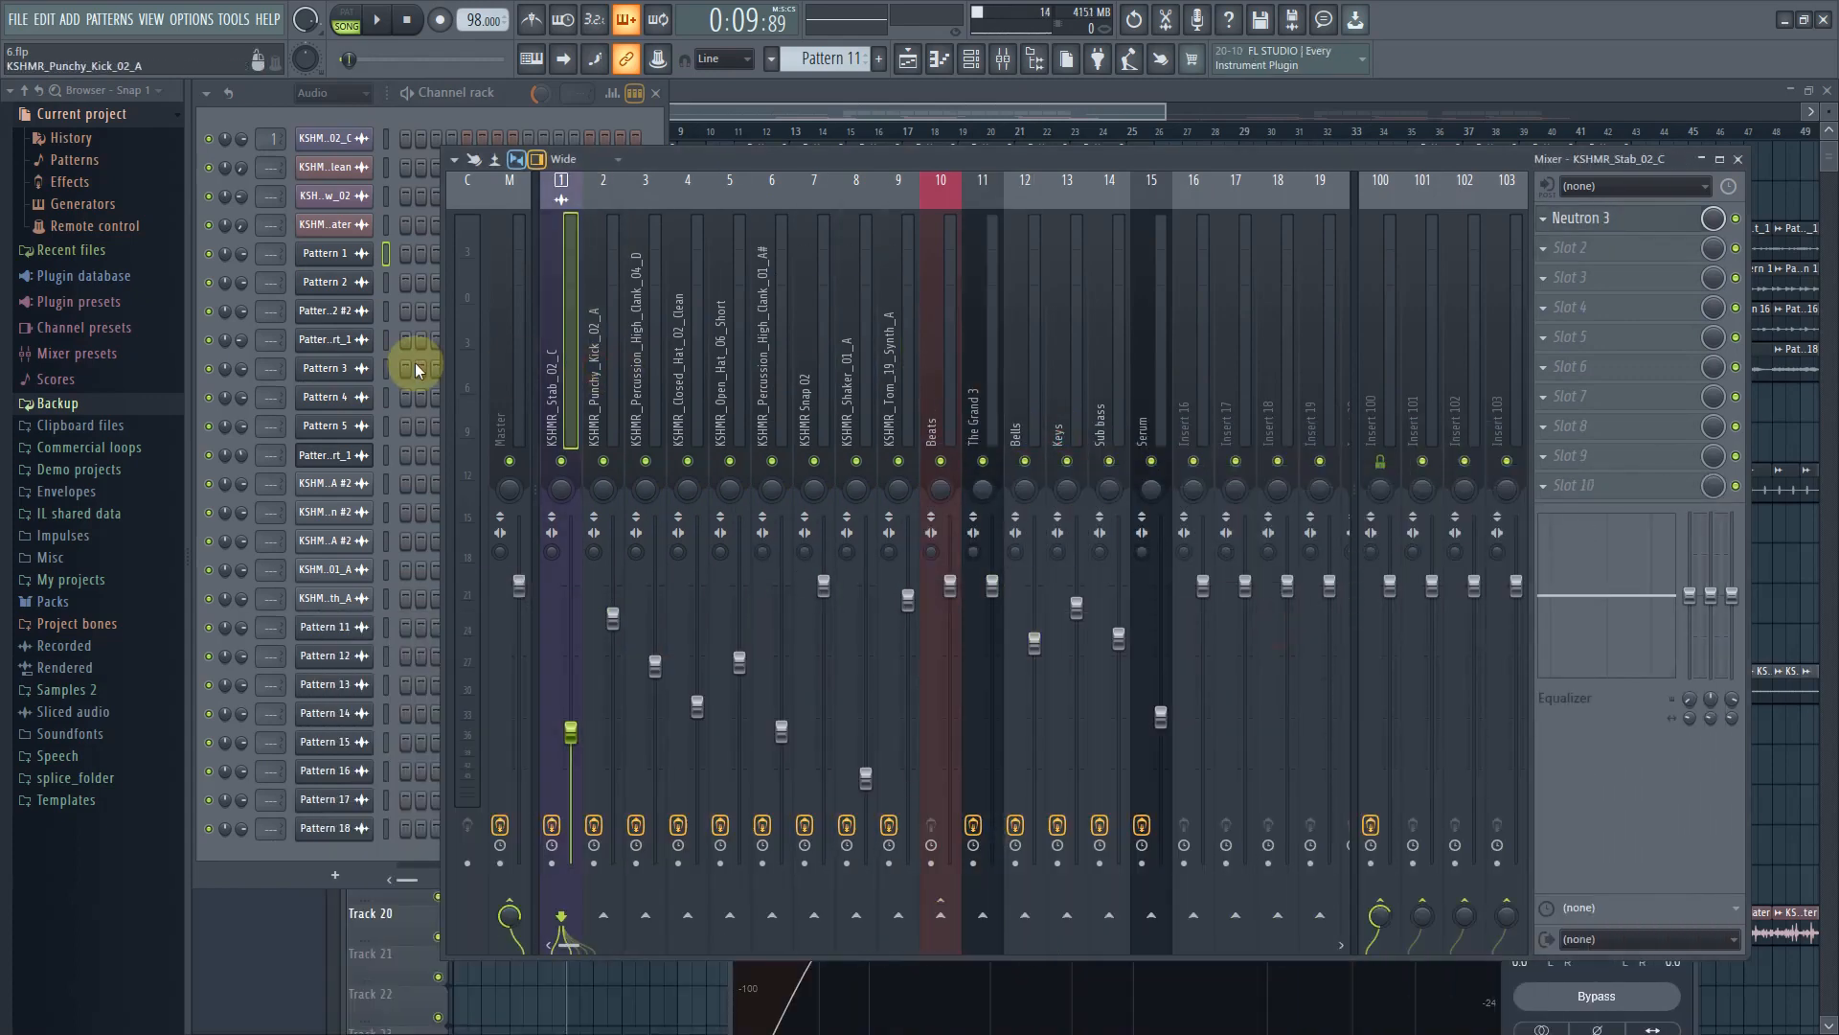
left_click(941, 373)
left_click(983, 383)
left_click(1067, 412)
left_click(1110, 422)
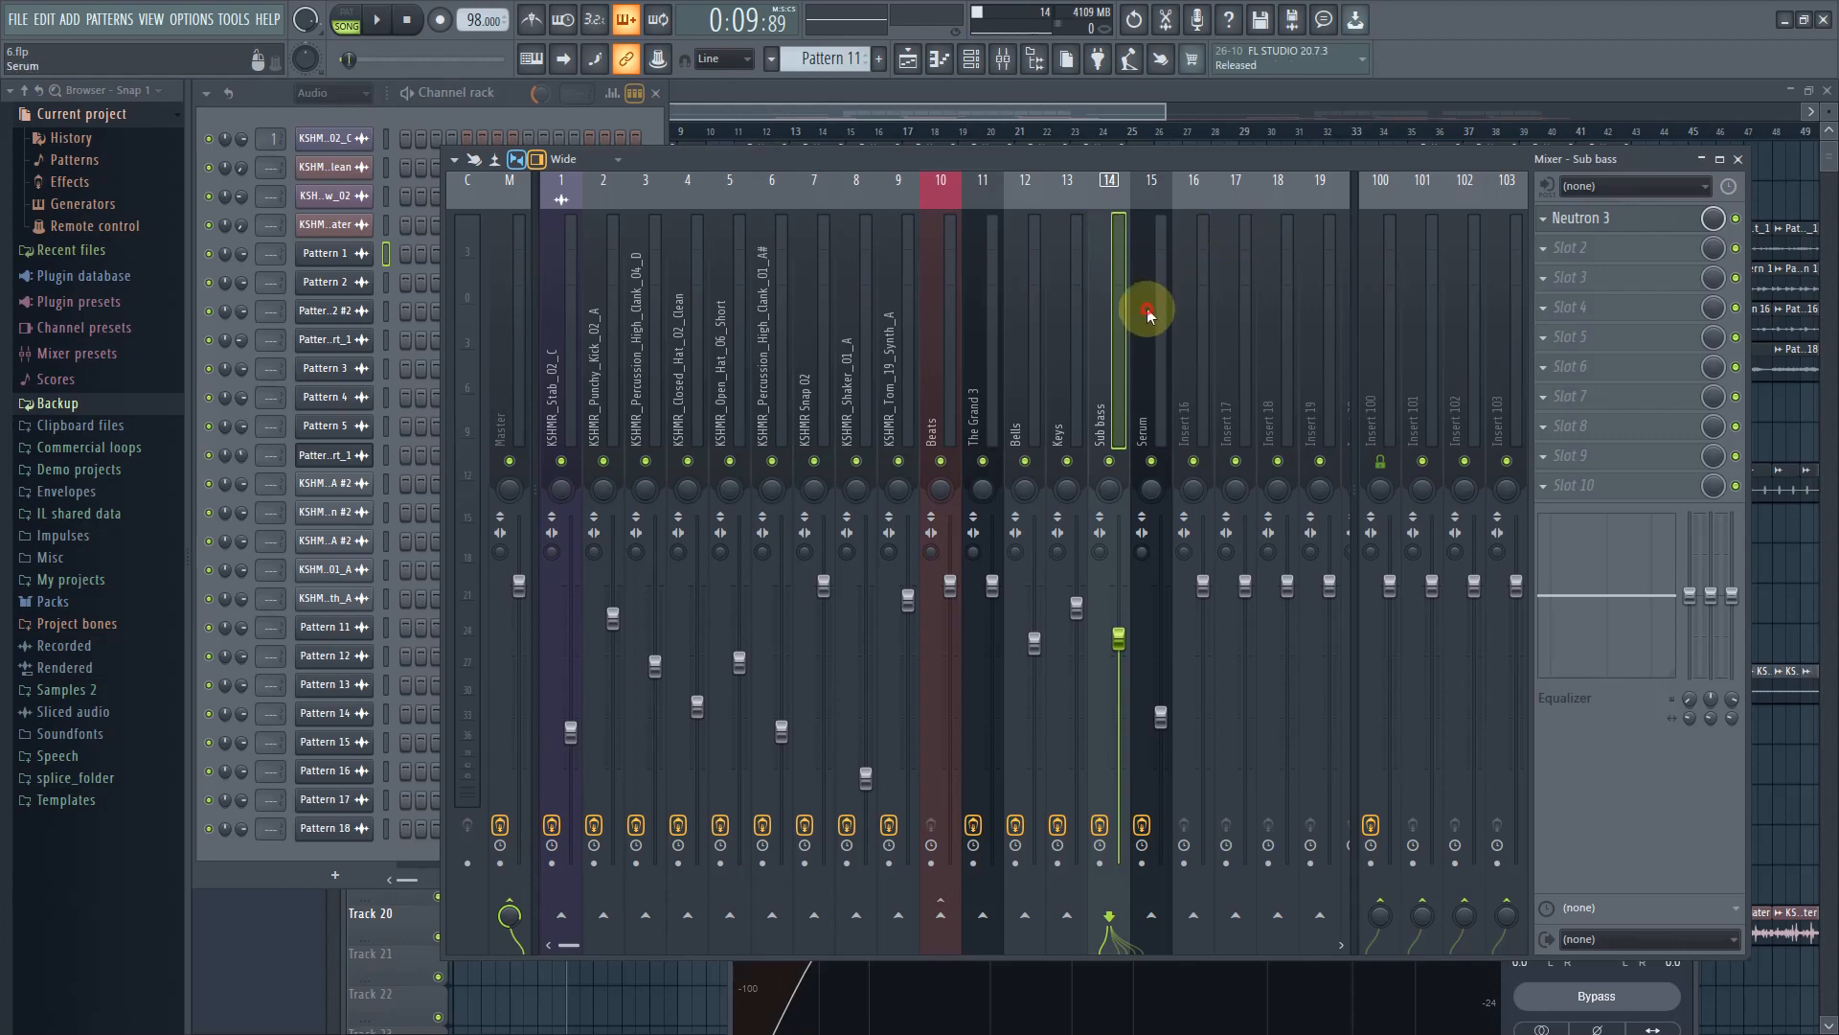
left_click_drag(1149, 310, 492, 332)
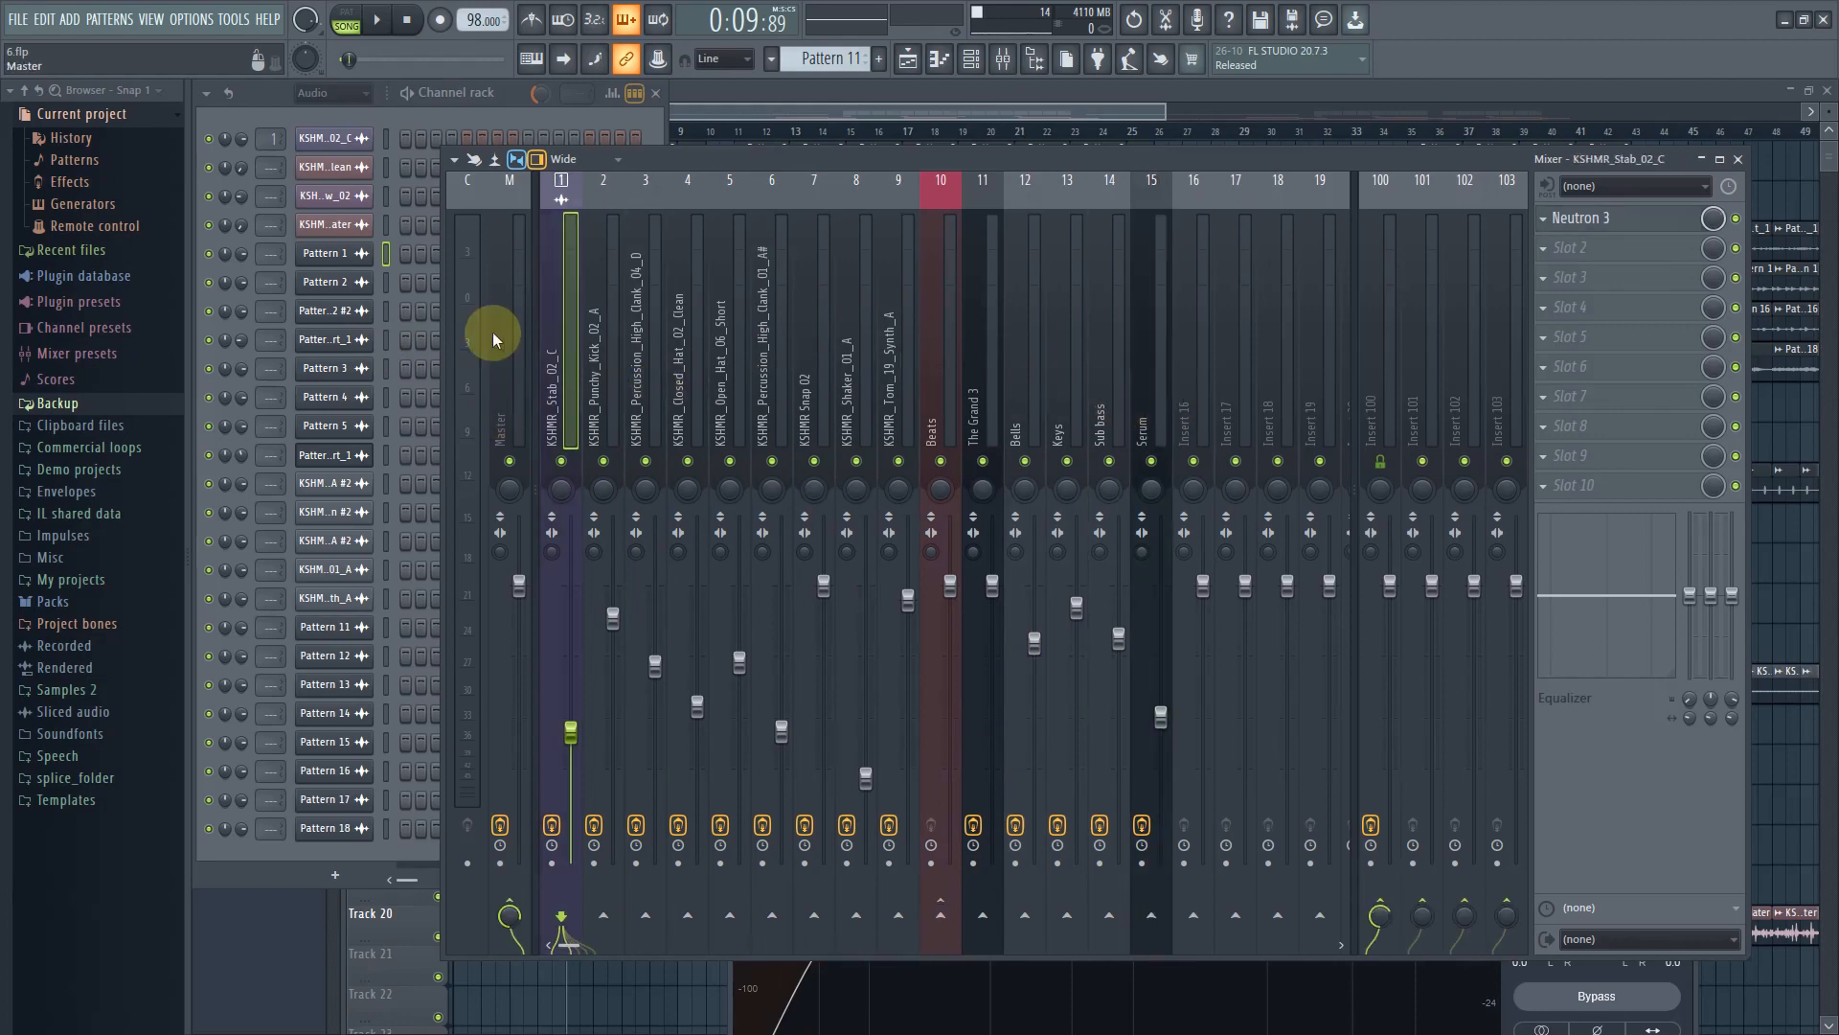
Browse the mixer layout options and scroll across the inserts without changing the layout
left_click(601, 163)
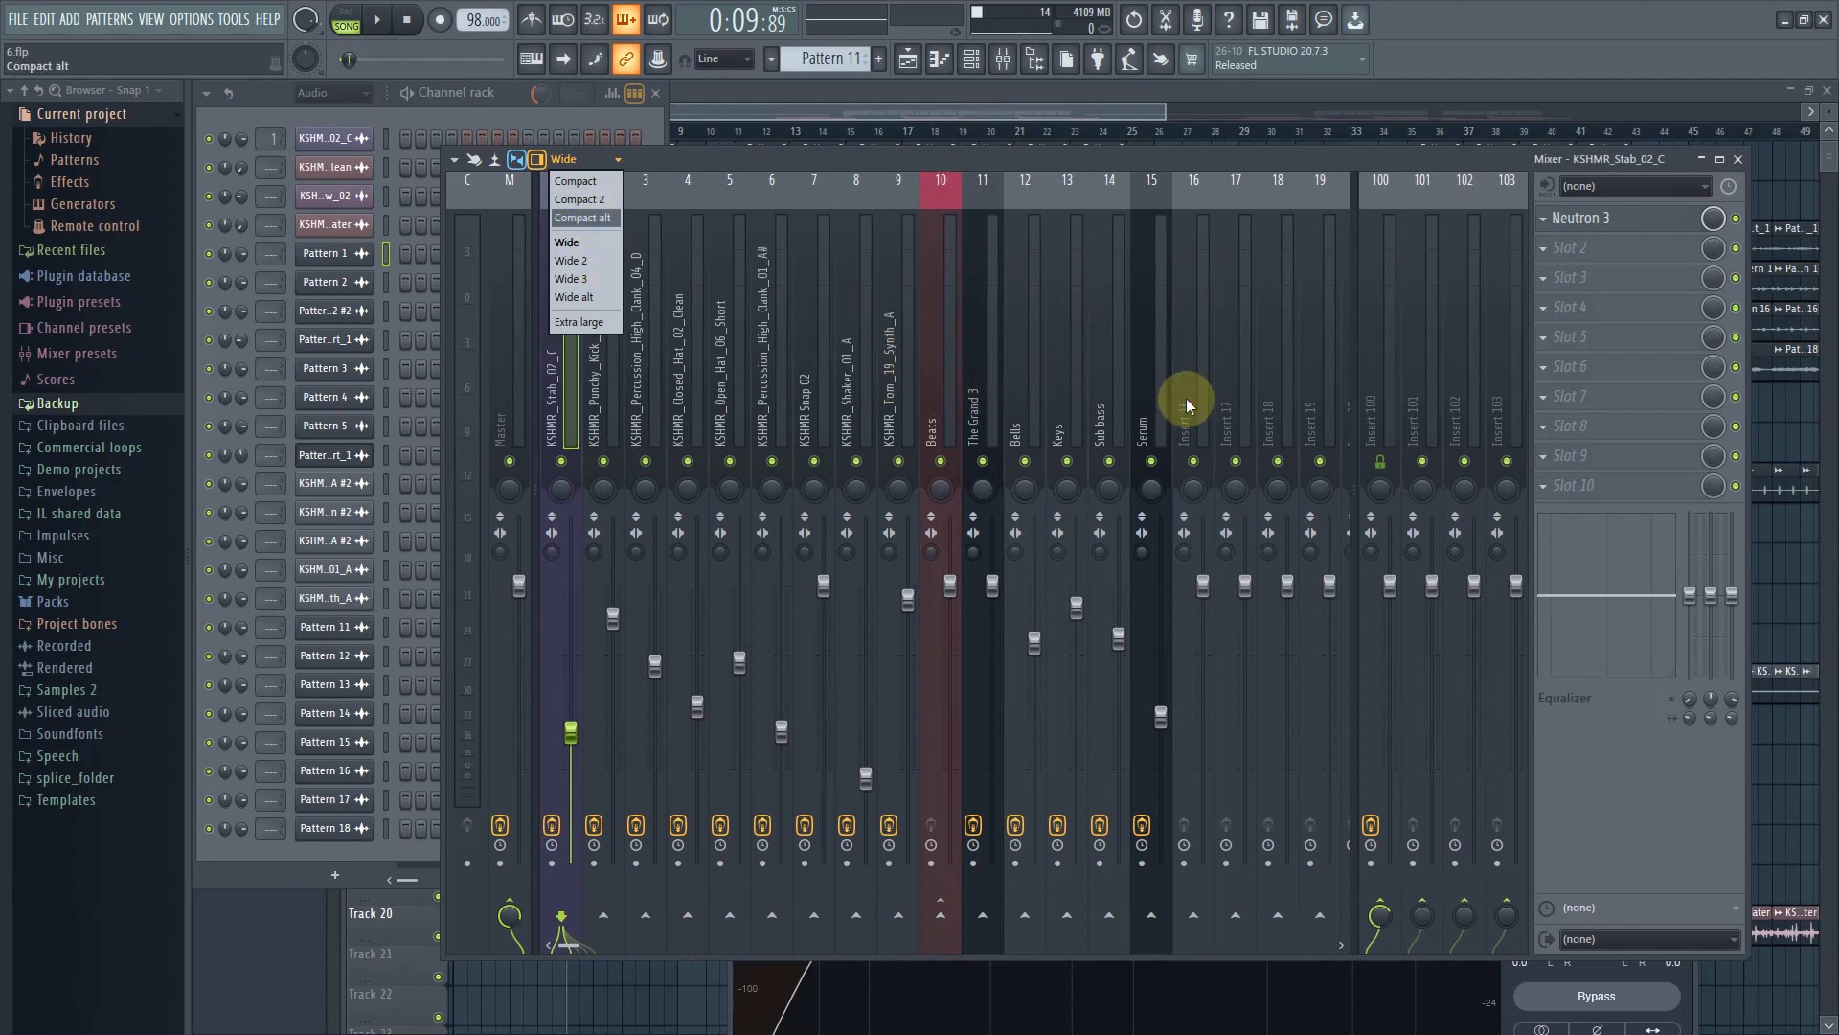
left_click(1130, 388)
left_click_drag(1129, 392, 282, 384)
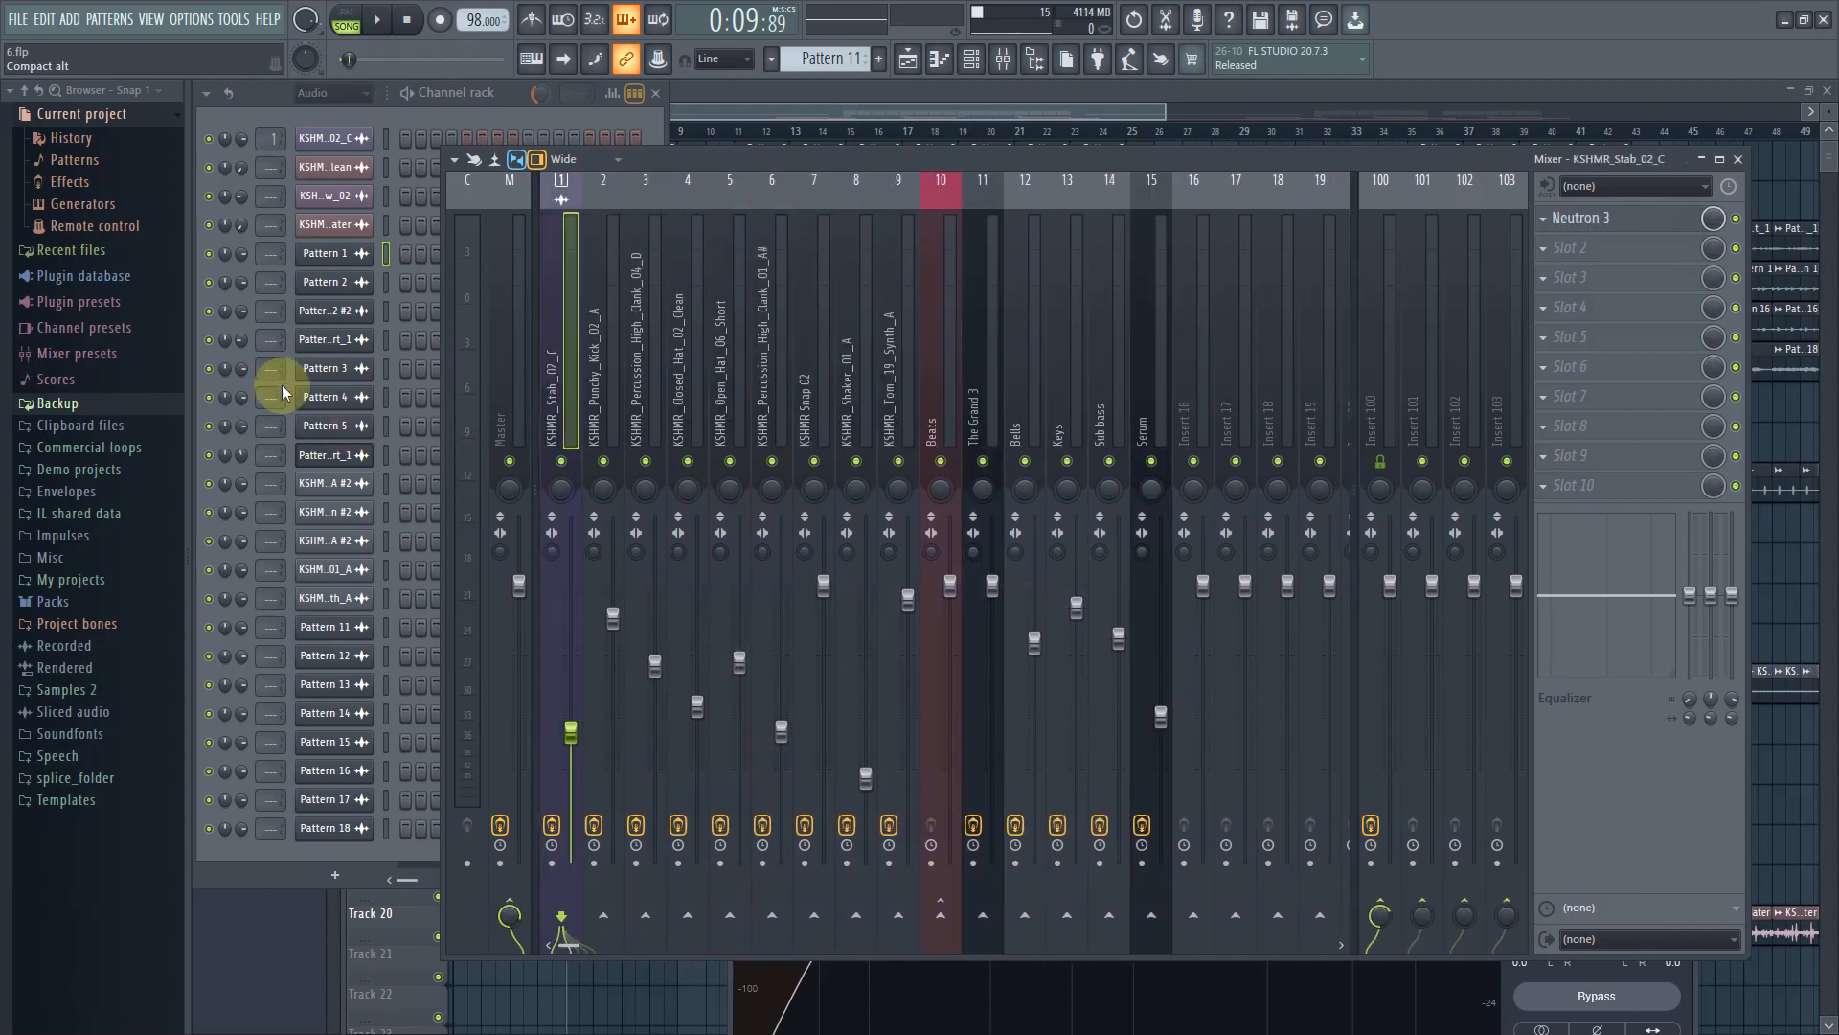
left_click_drag(455, 406, 837, 359)
Open the Neutron 3 plugins on the Stab, Punchy Kick and The Grand 3 inserts to compare their EQ settings
left_click(1615, 219)
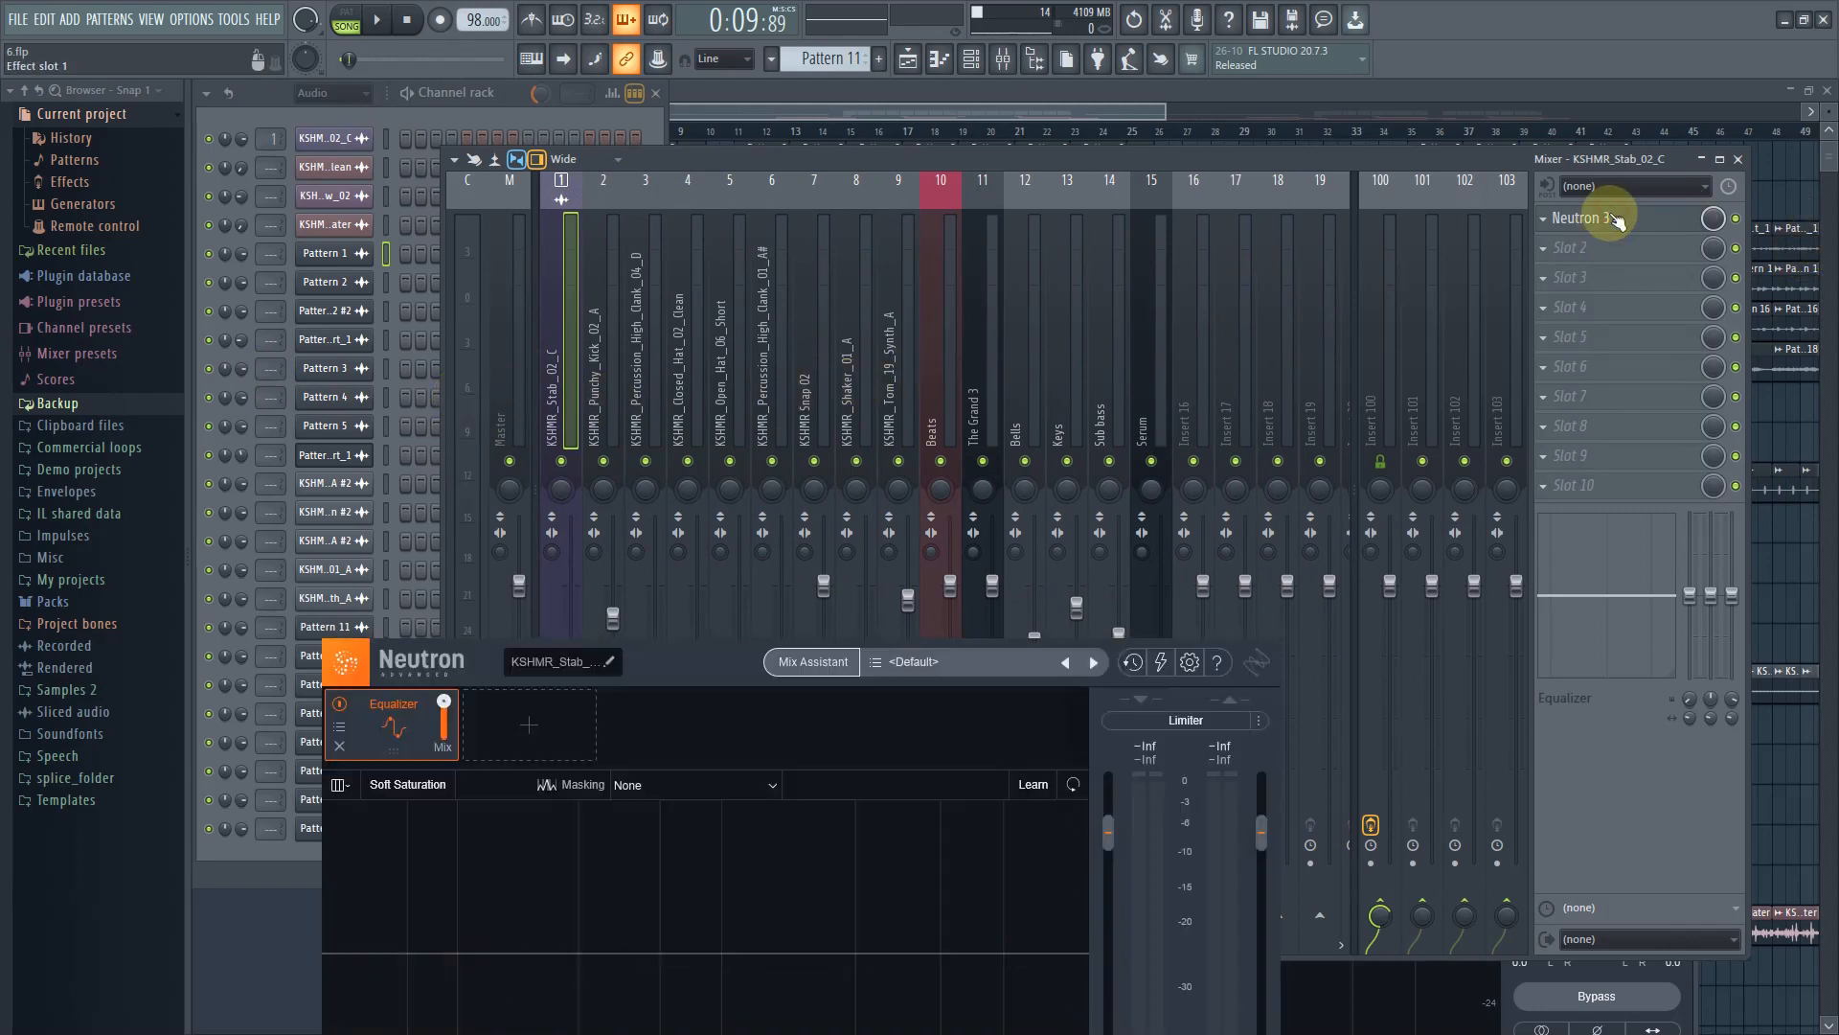
left_click(594, 404)
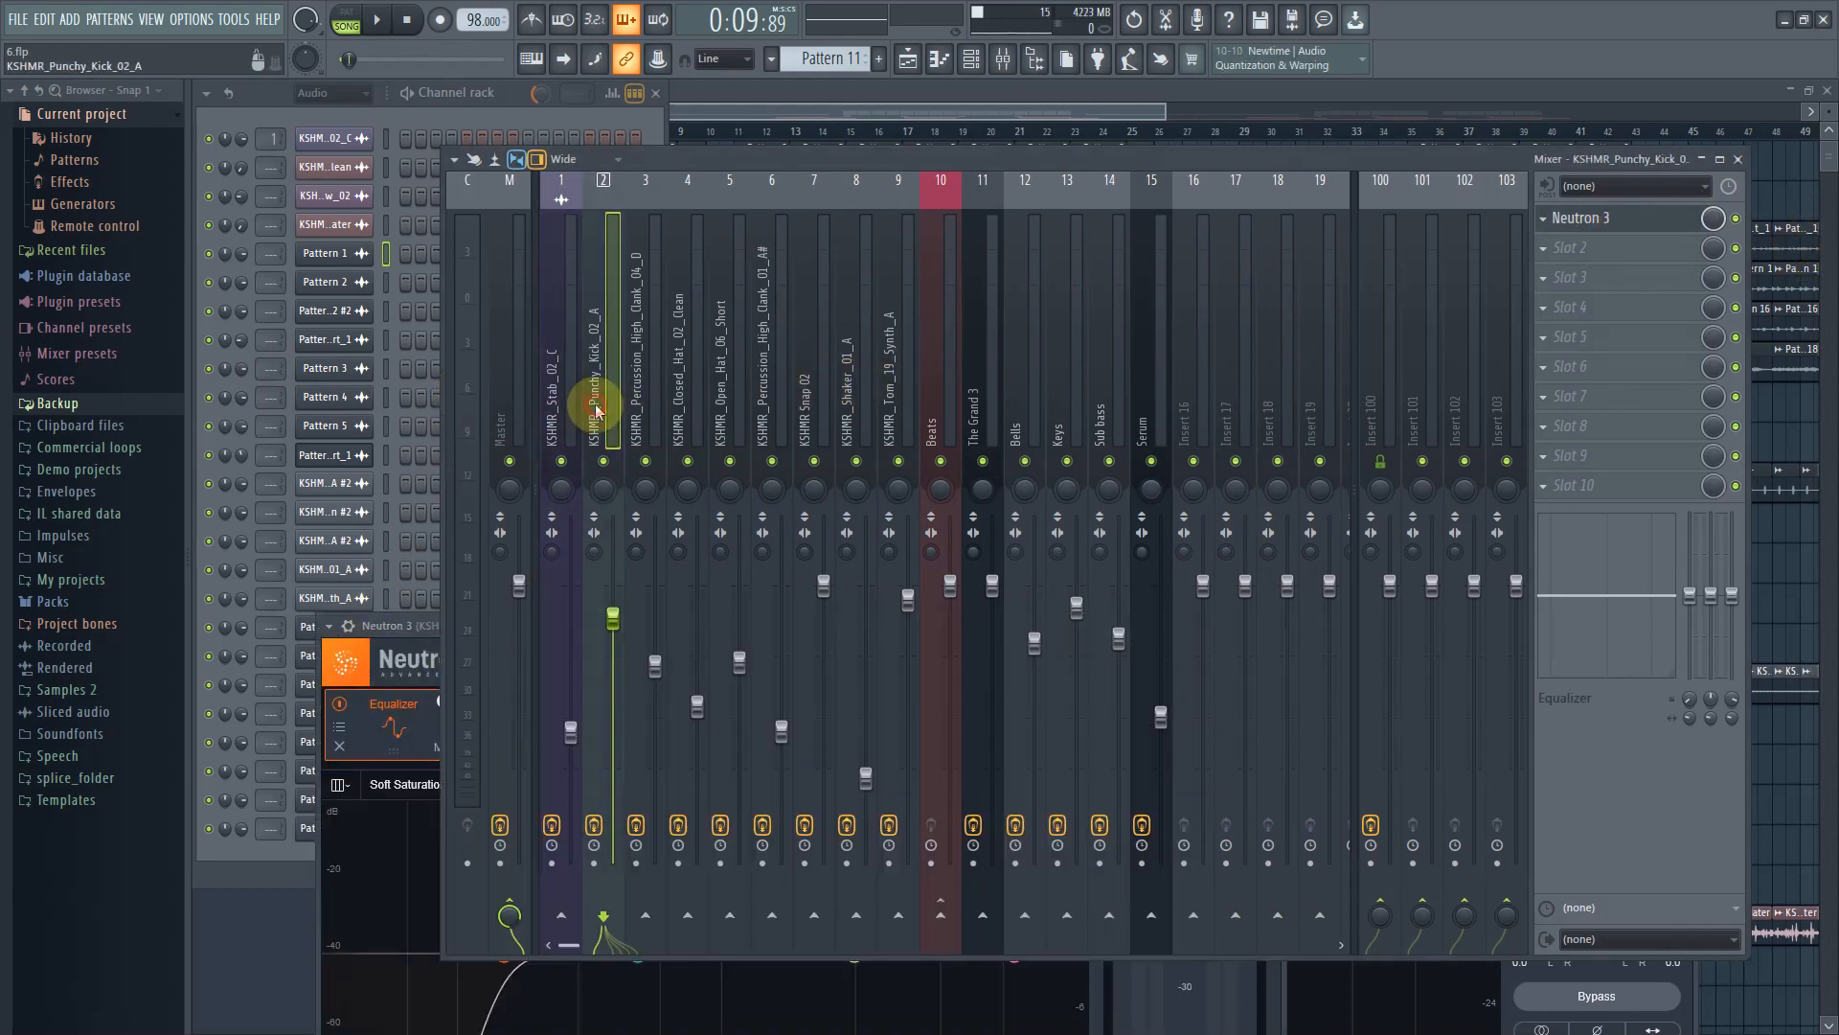
left_click(1596, 218)
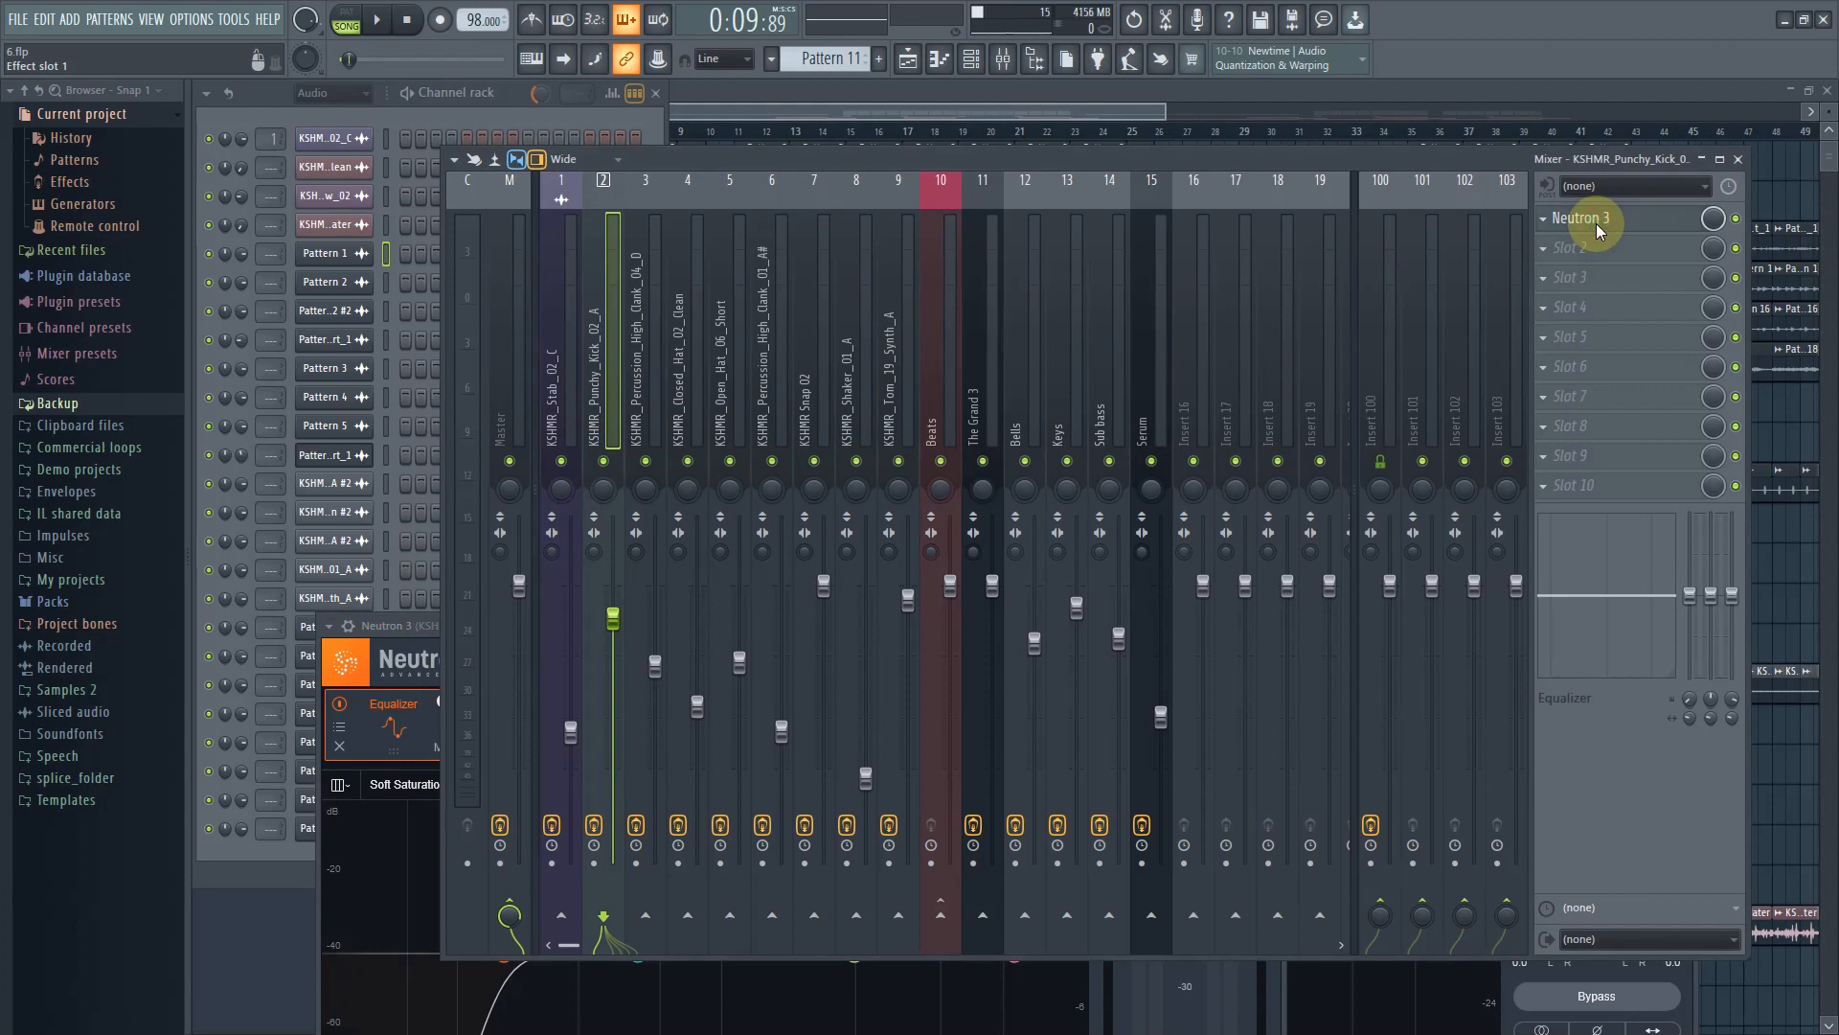
left_click(850, 443)
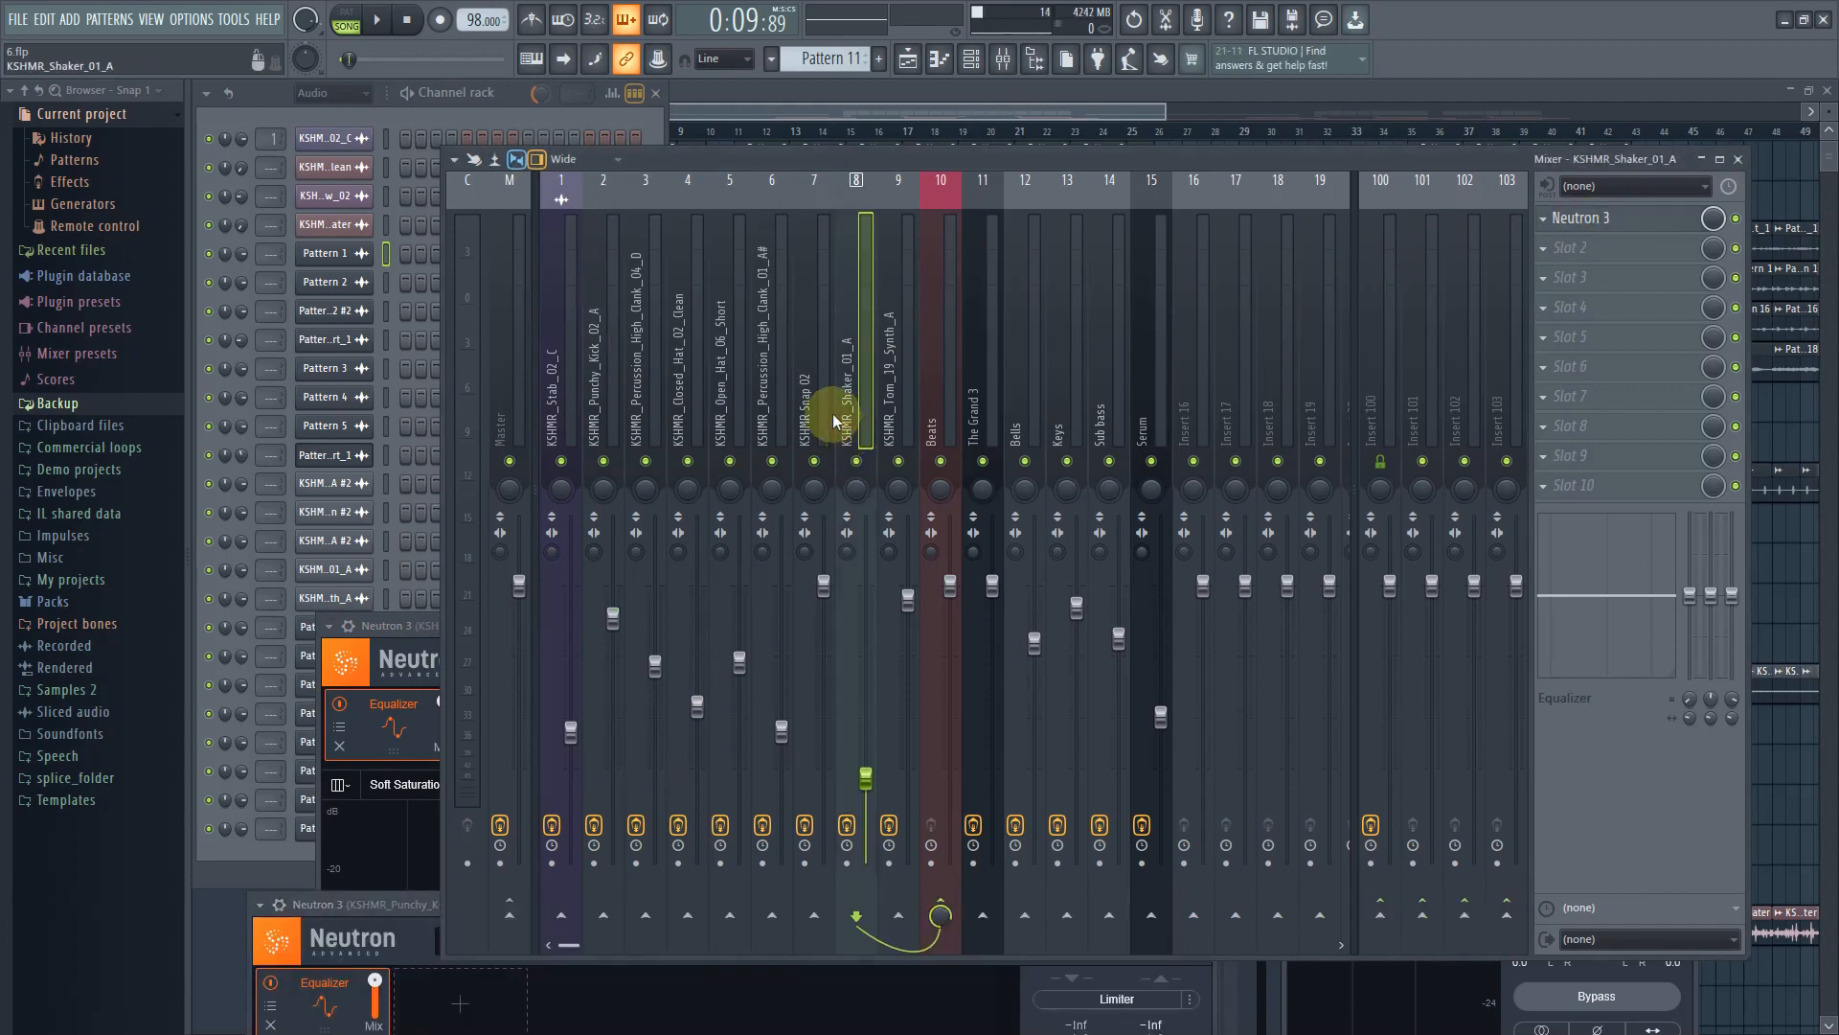
left_click(996, 420)
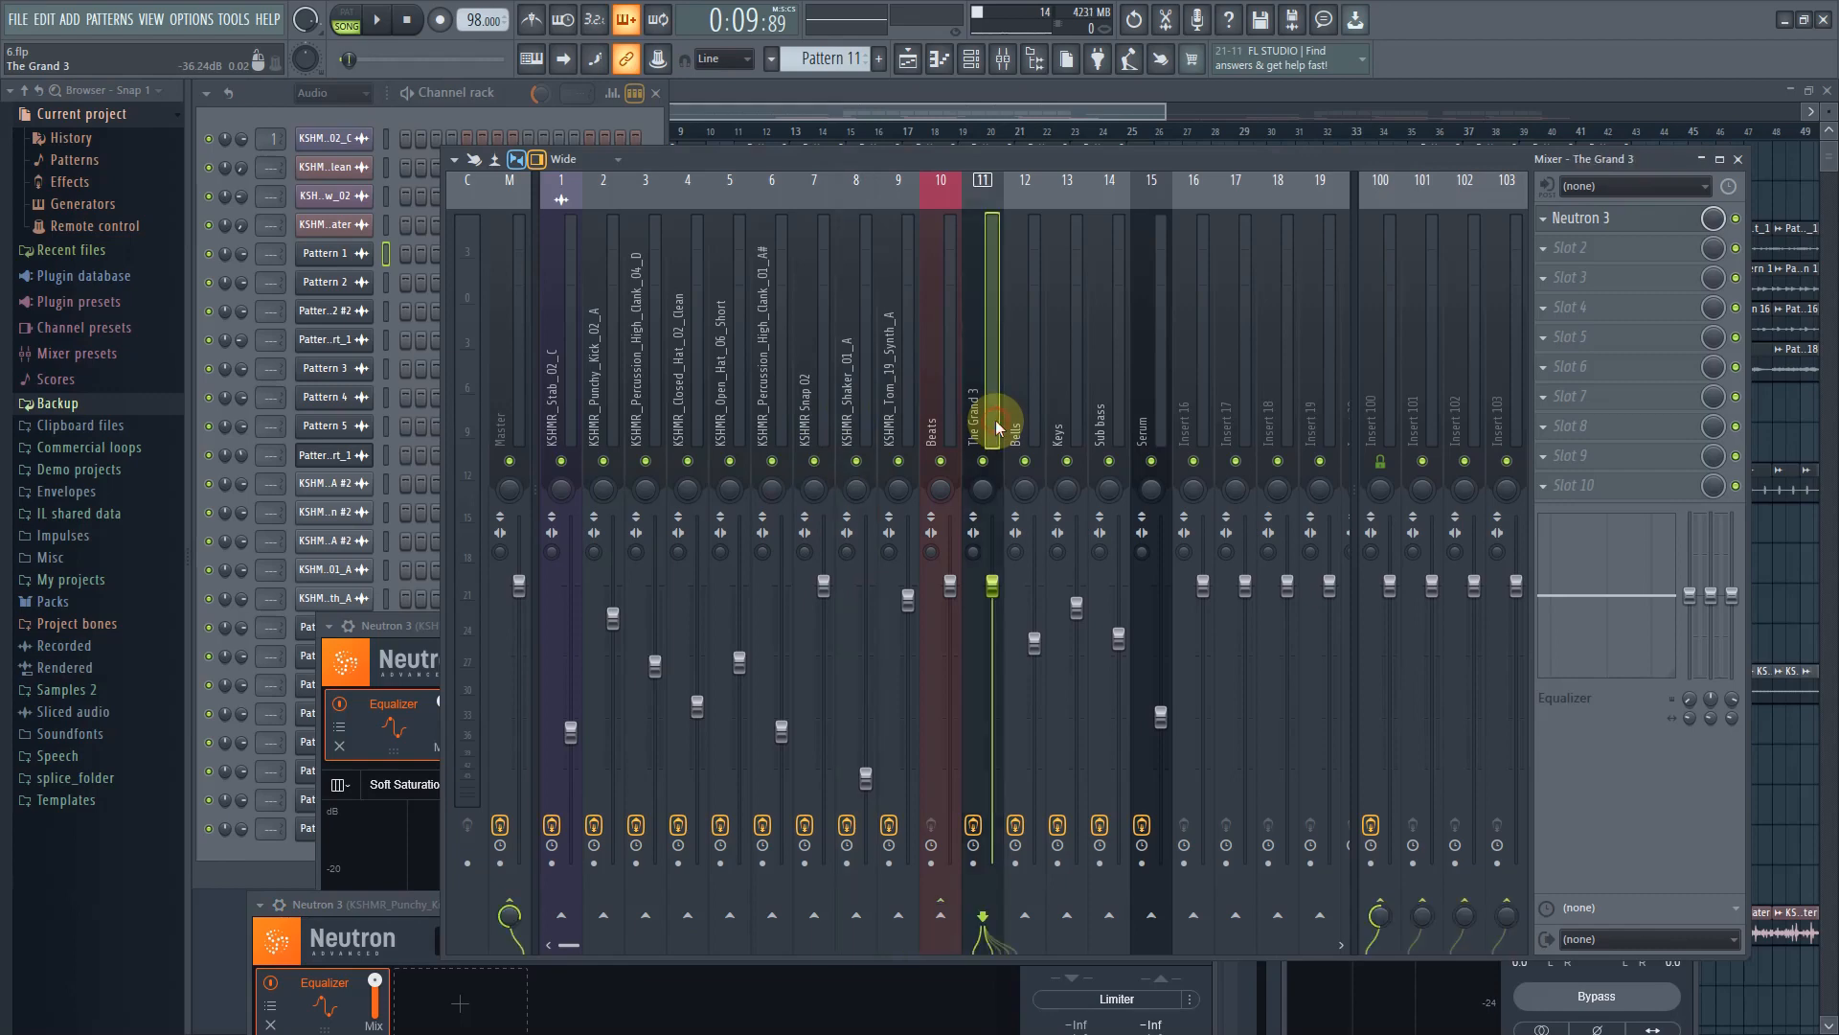
left_click(1638, 216)
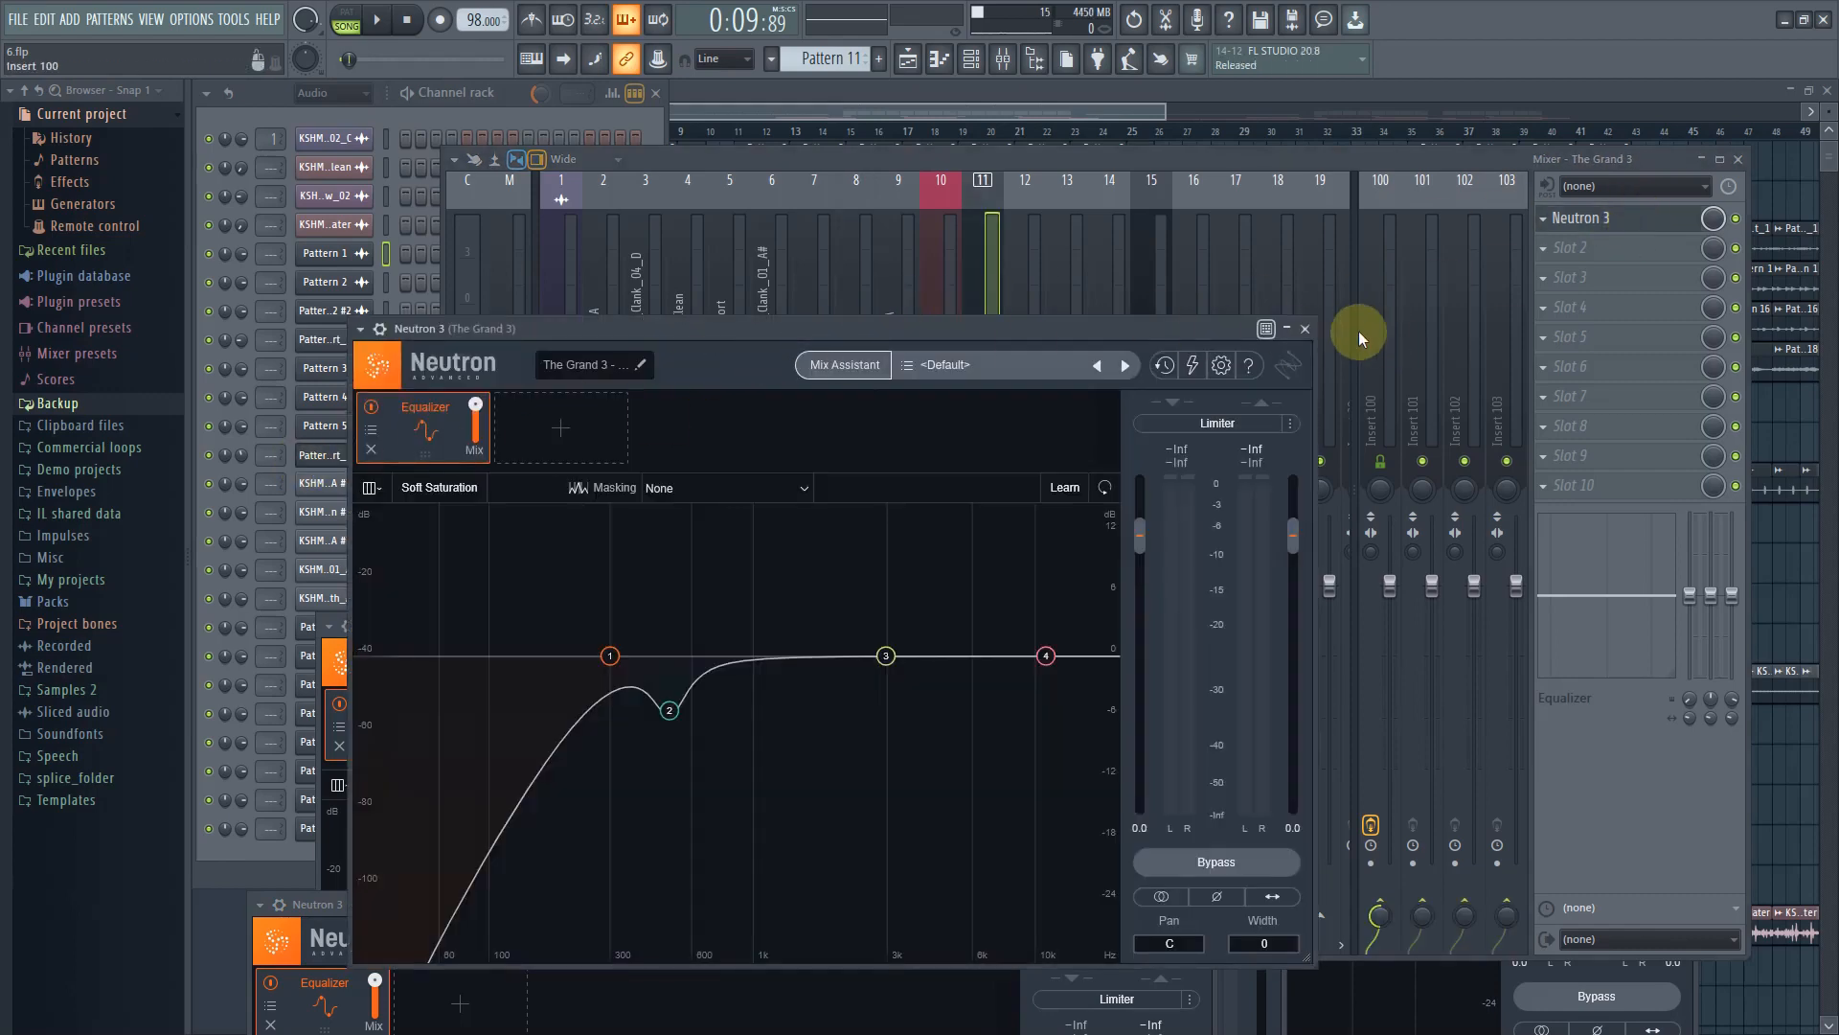
left_click(1306, 330)
Scroll the mixer and select the Serum insert to review its Fruity Love Philter and Neutron 3 effects
left_click_drag(971, 284, 445, 309)
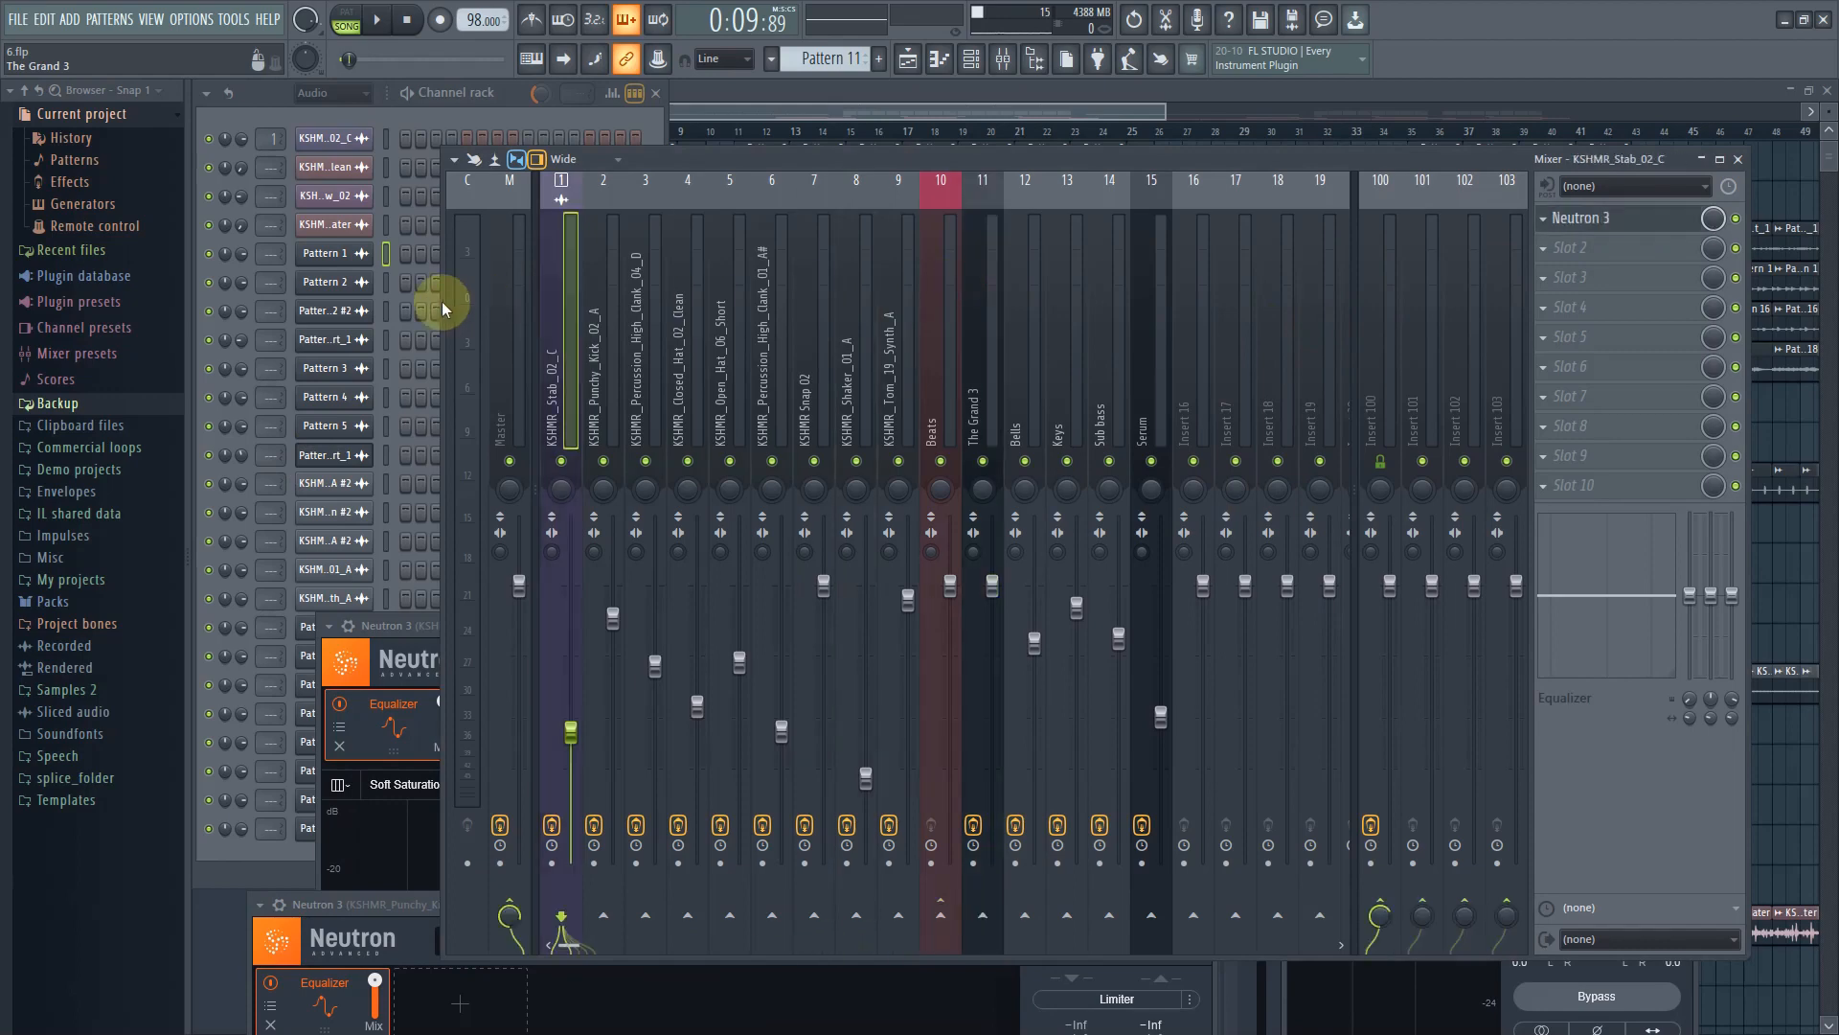
left_click_drag(739, 364, 1169, 354)
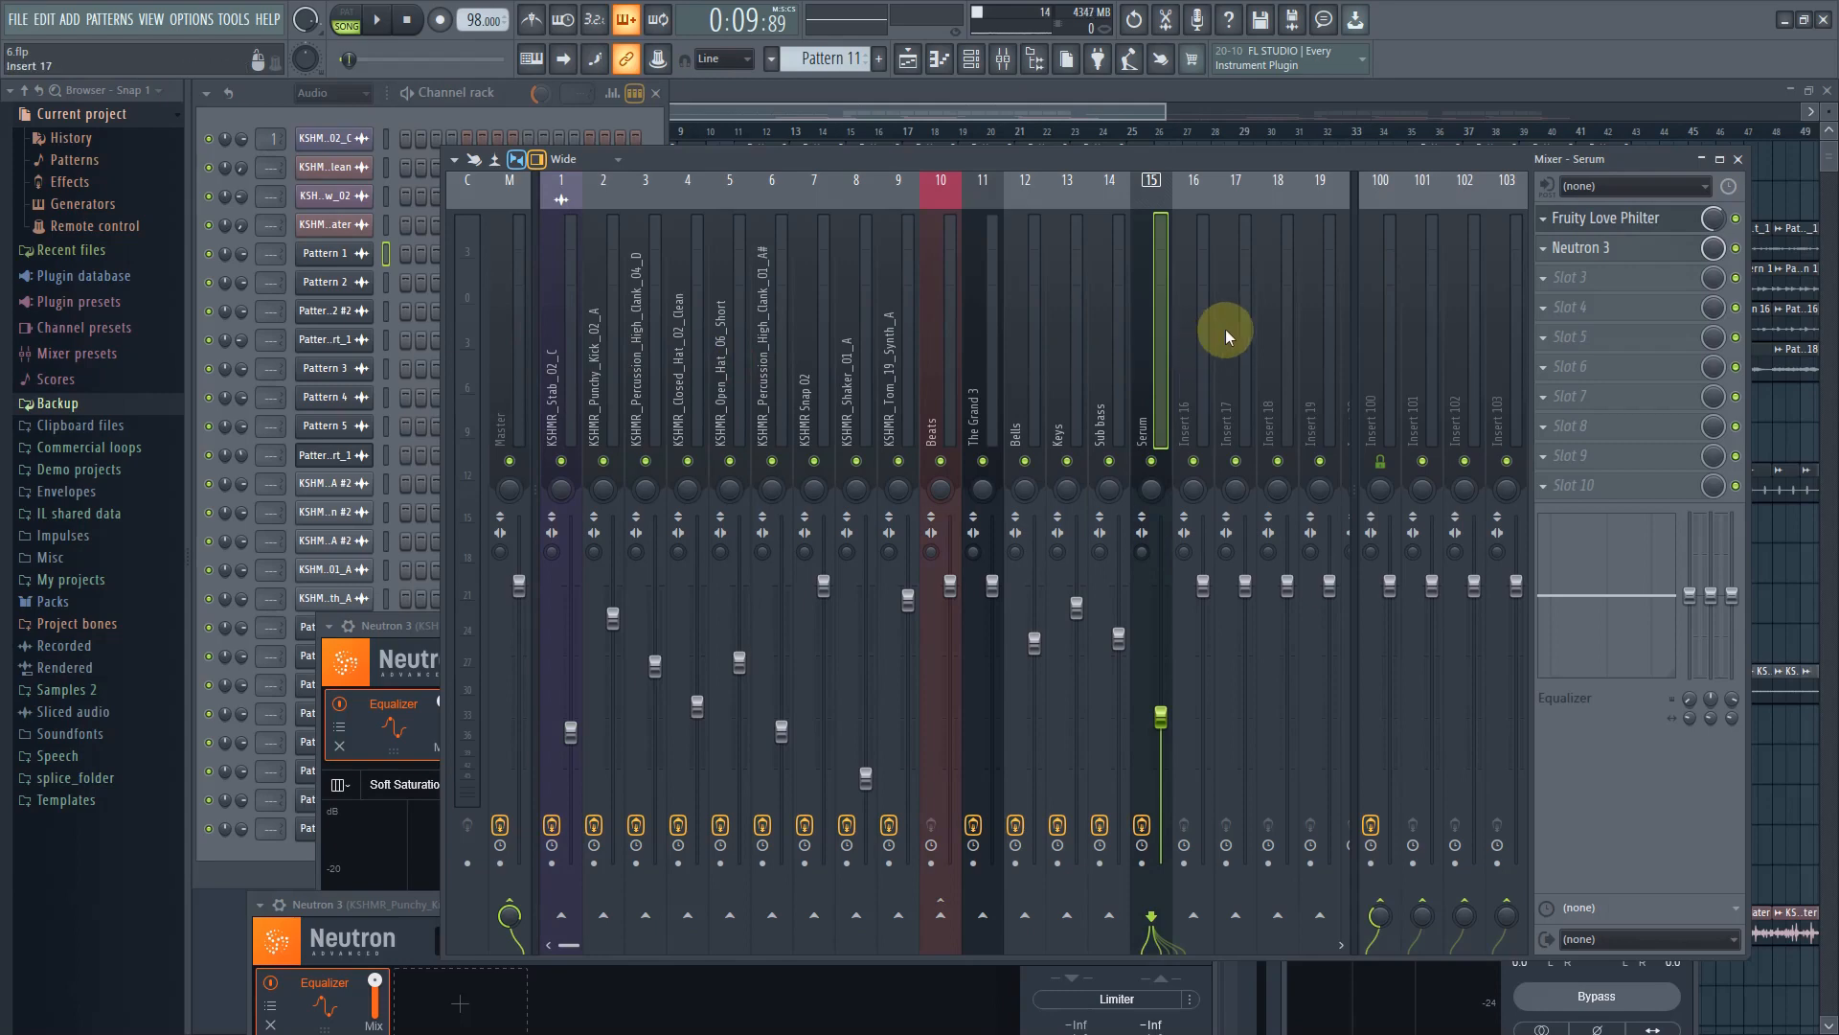
left_click_drag(1226, 329, 523, 320)
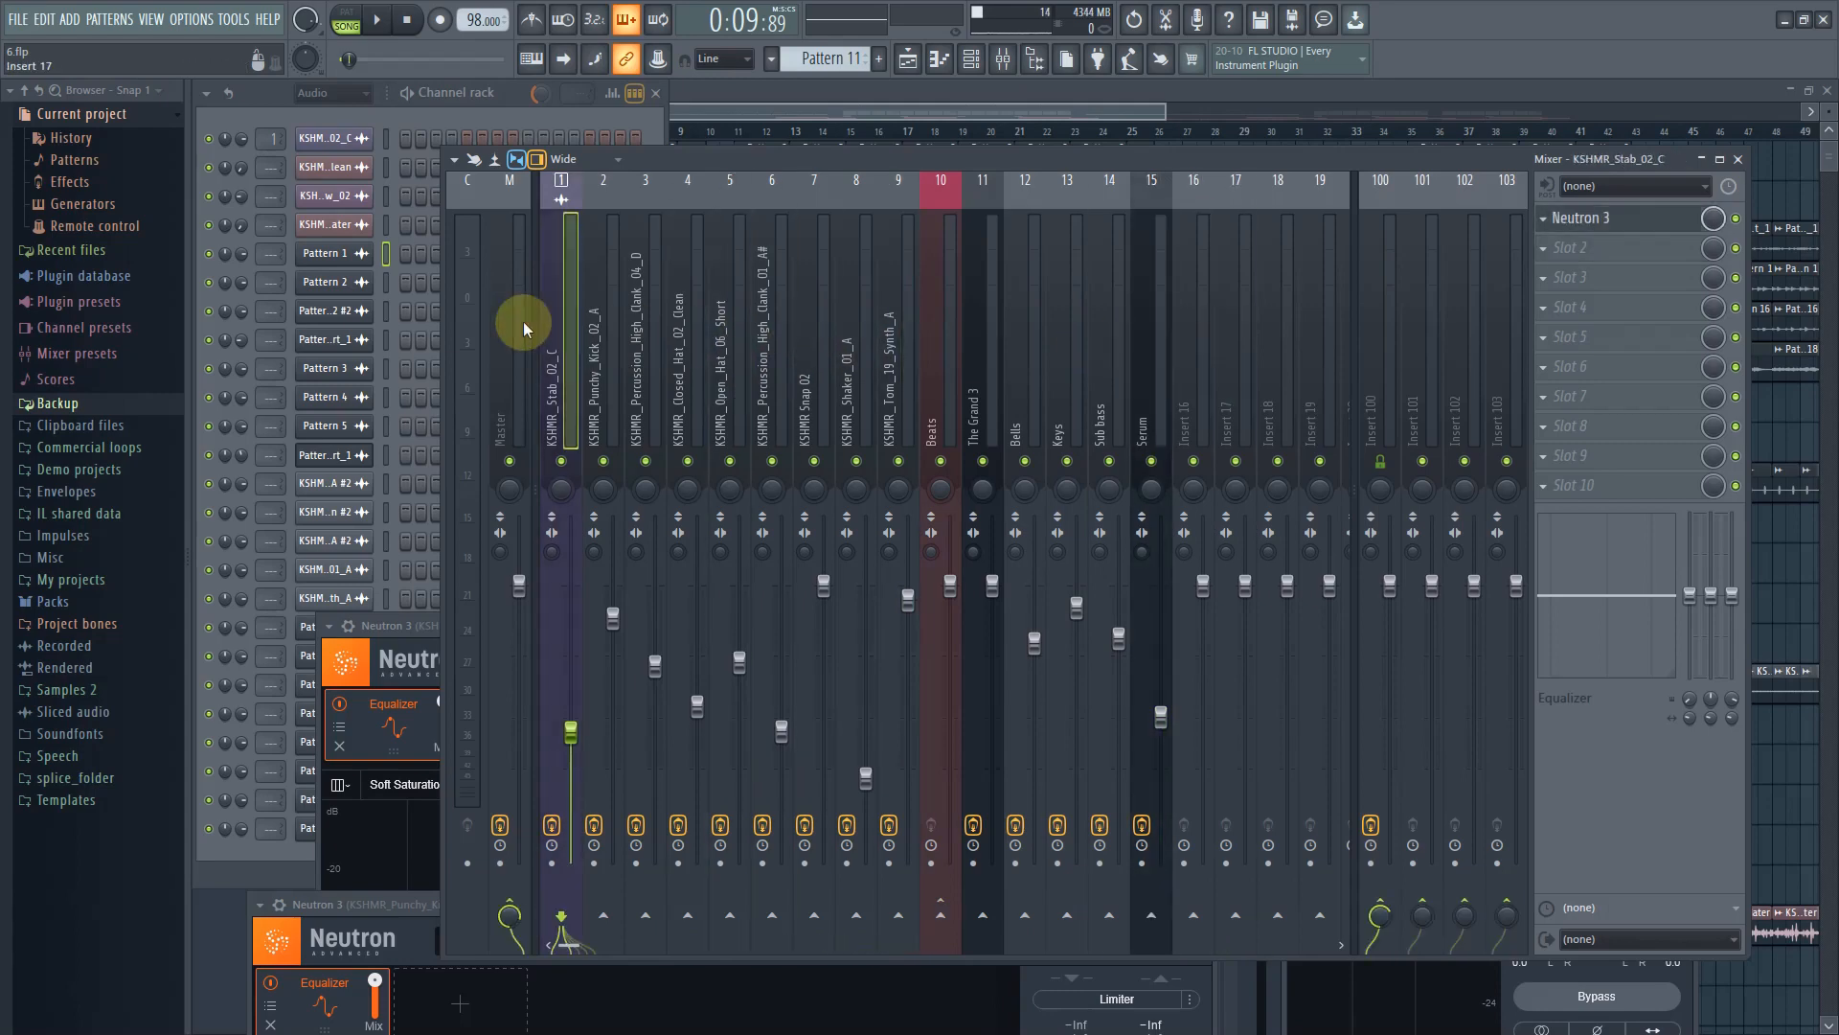
left_click_drag(1255, 374, 400, 364)
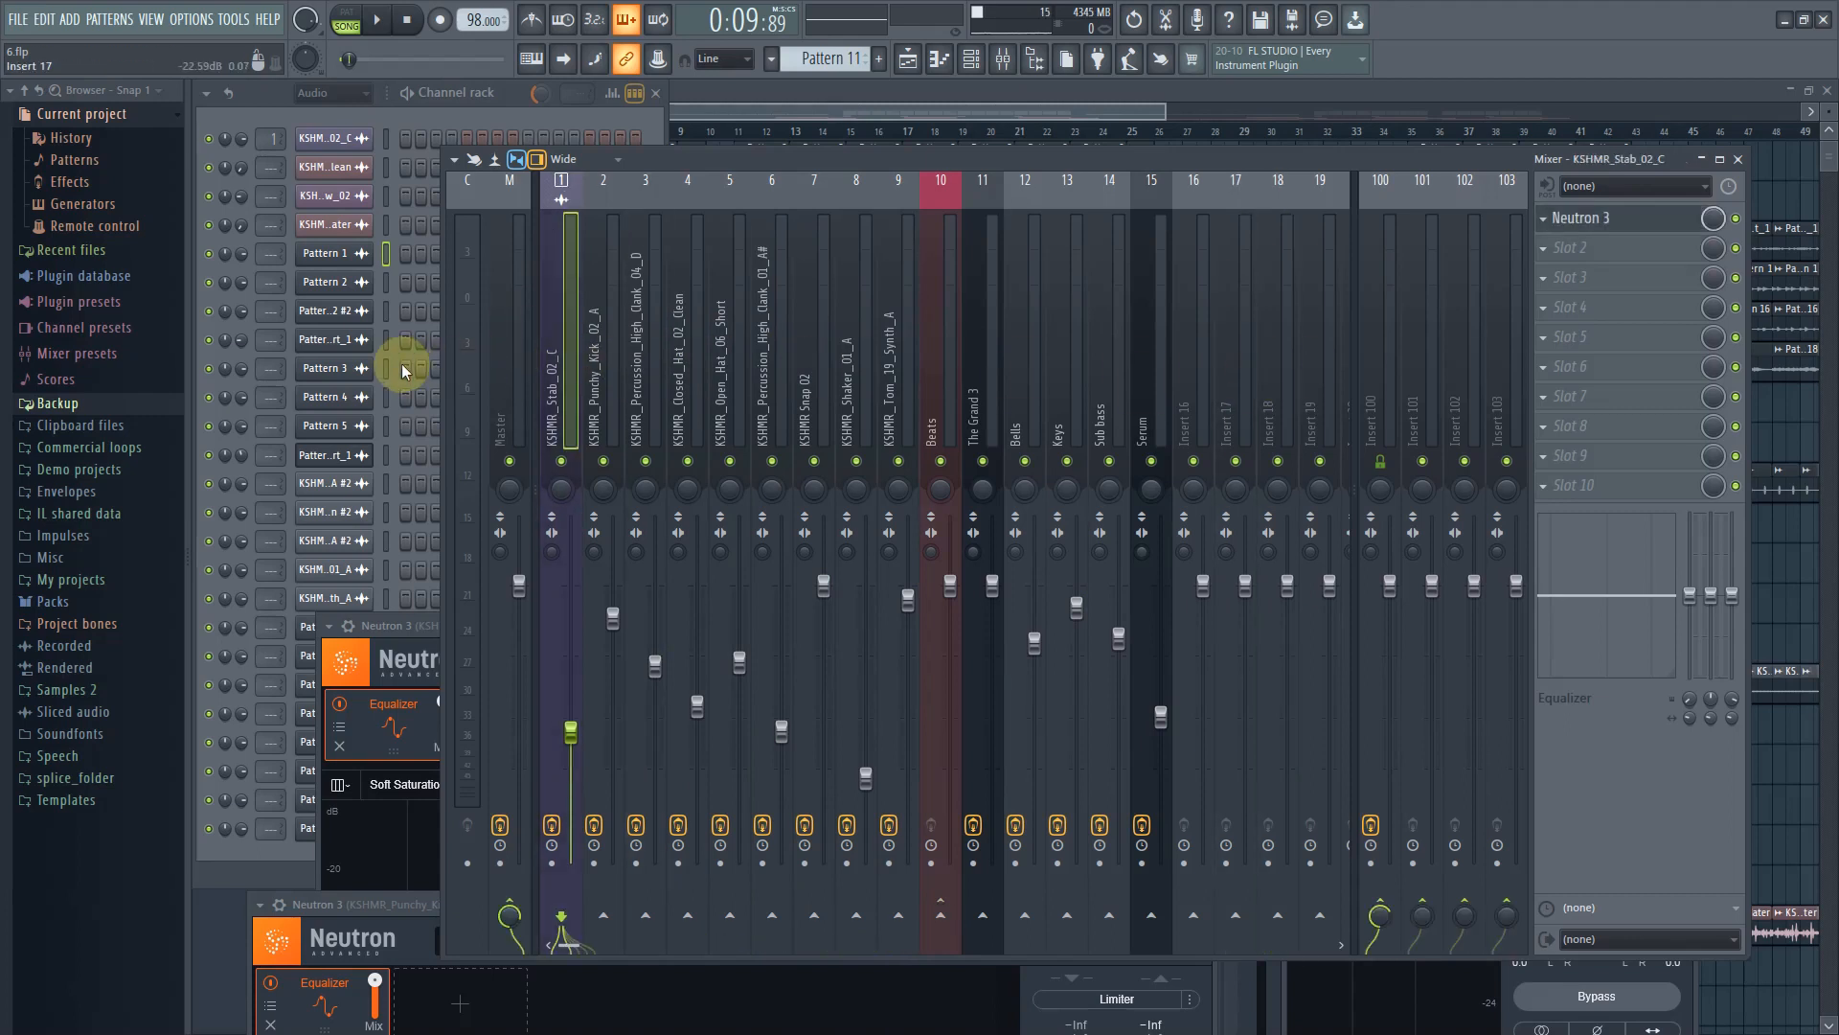
Open Ozone 9 on the Master insert and inspect its Dynamics and Maximizer modules
left_click(519, 410)
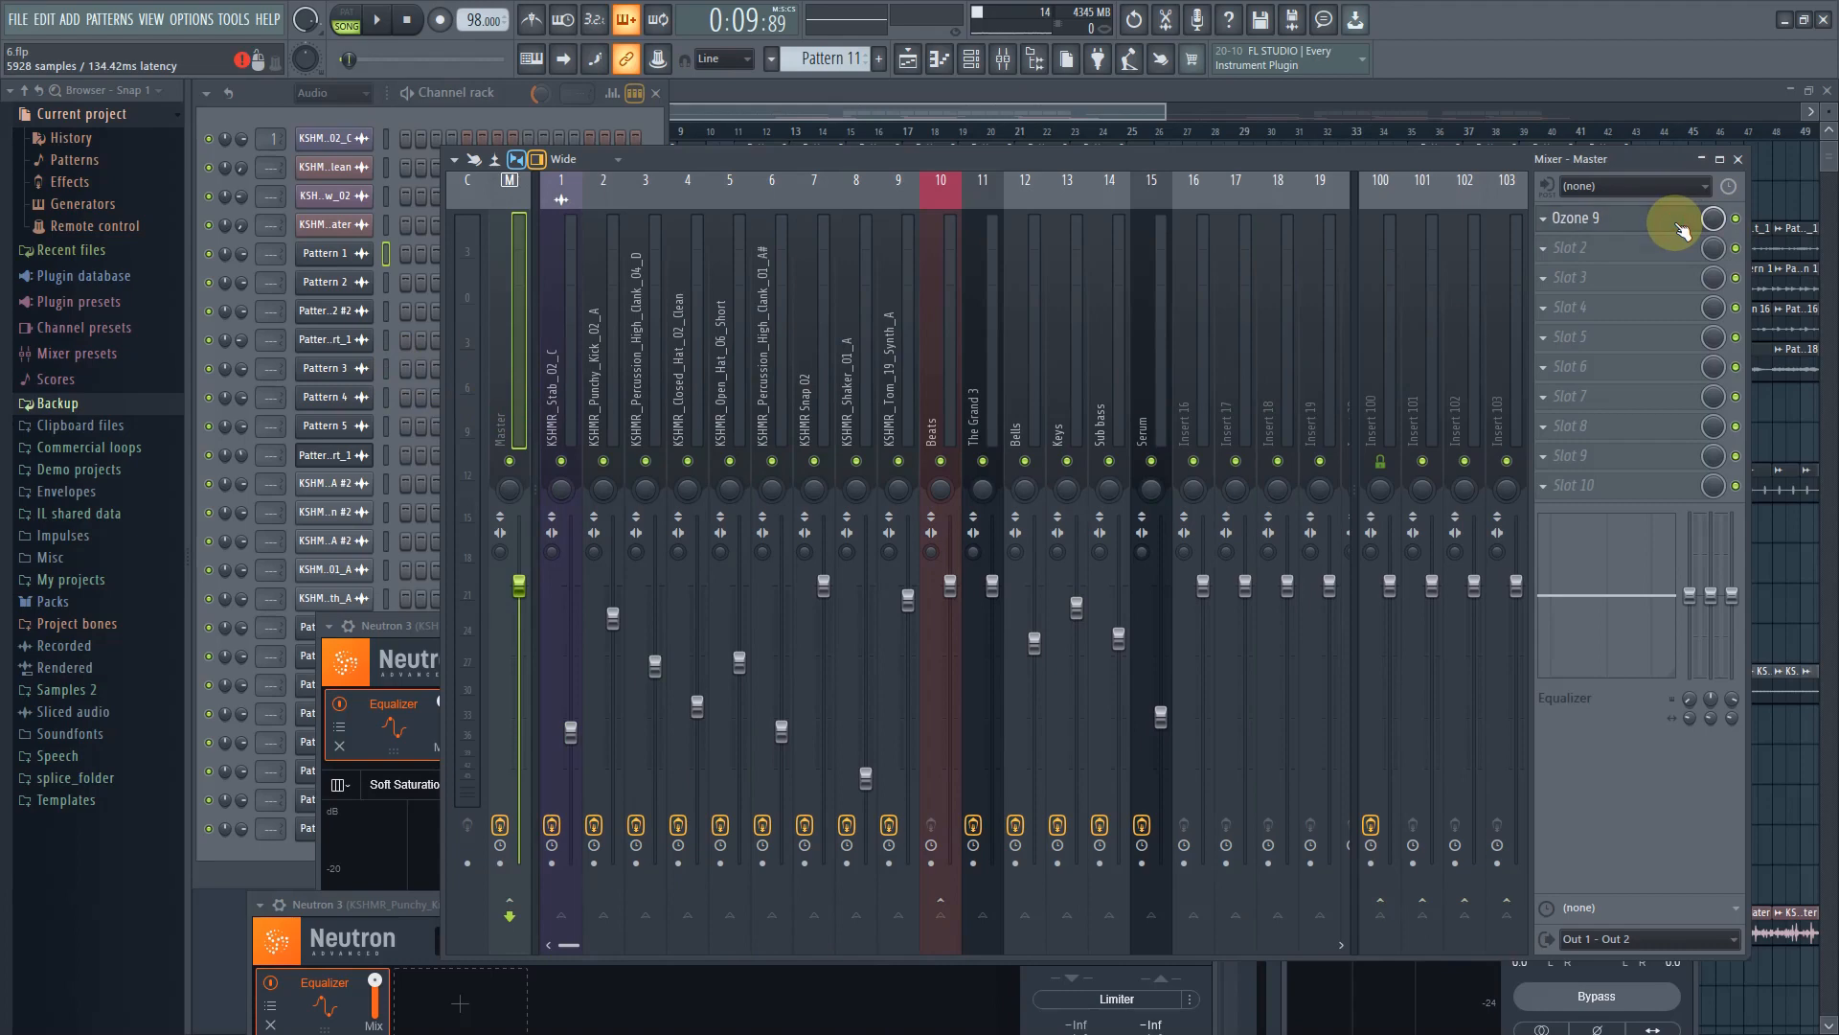
left_click(1607, 224)
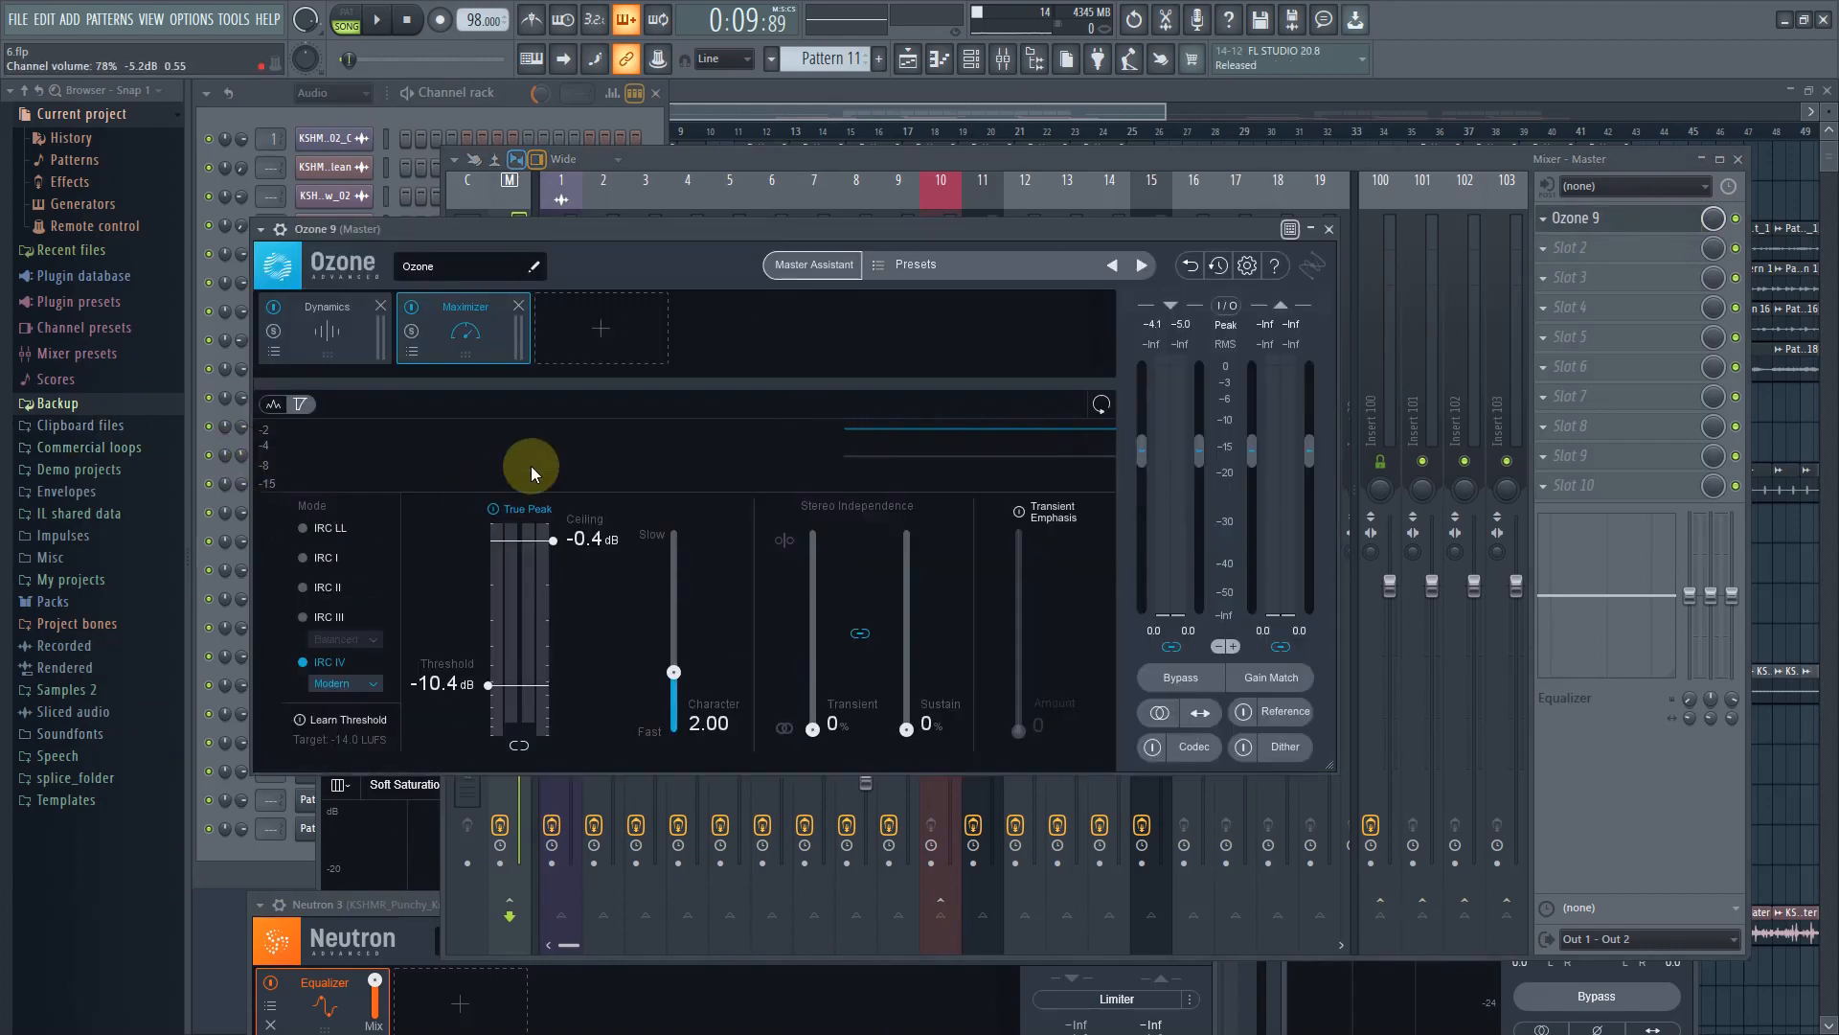
left_click(316, 336)
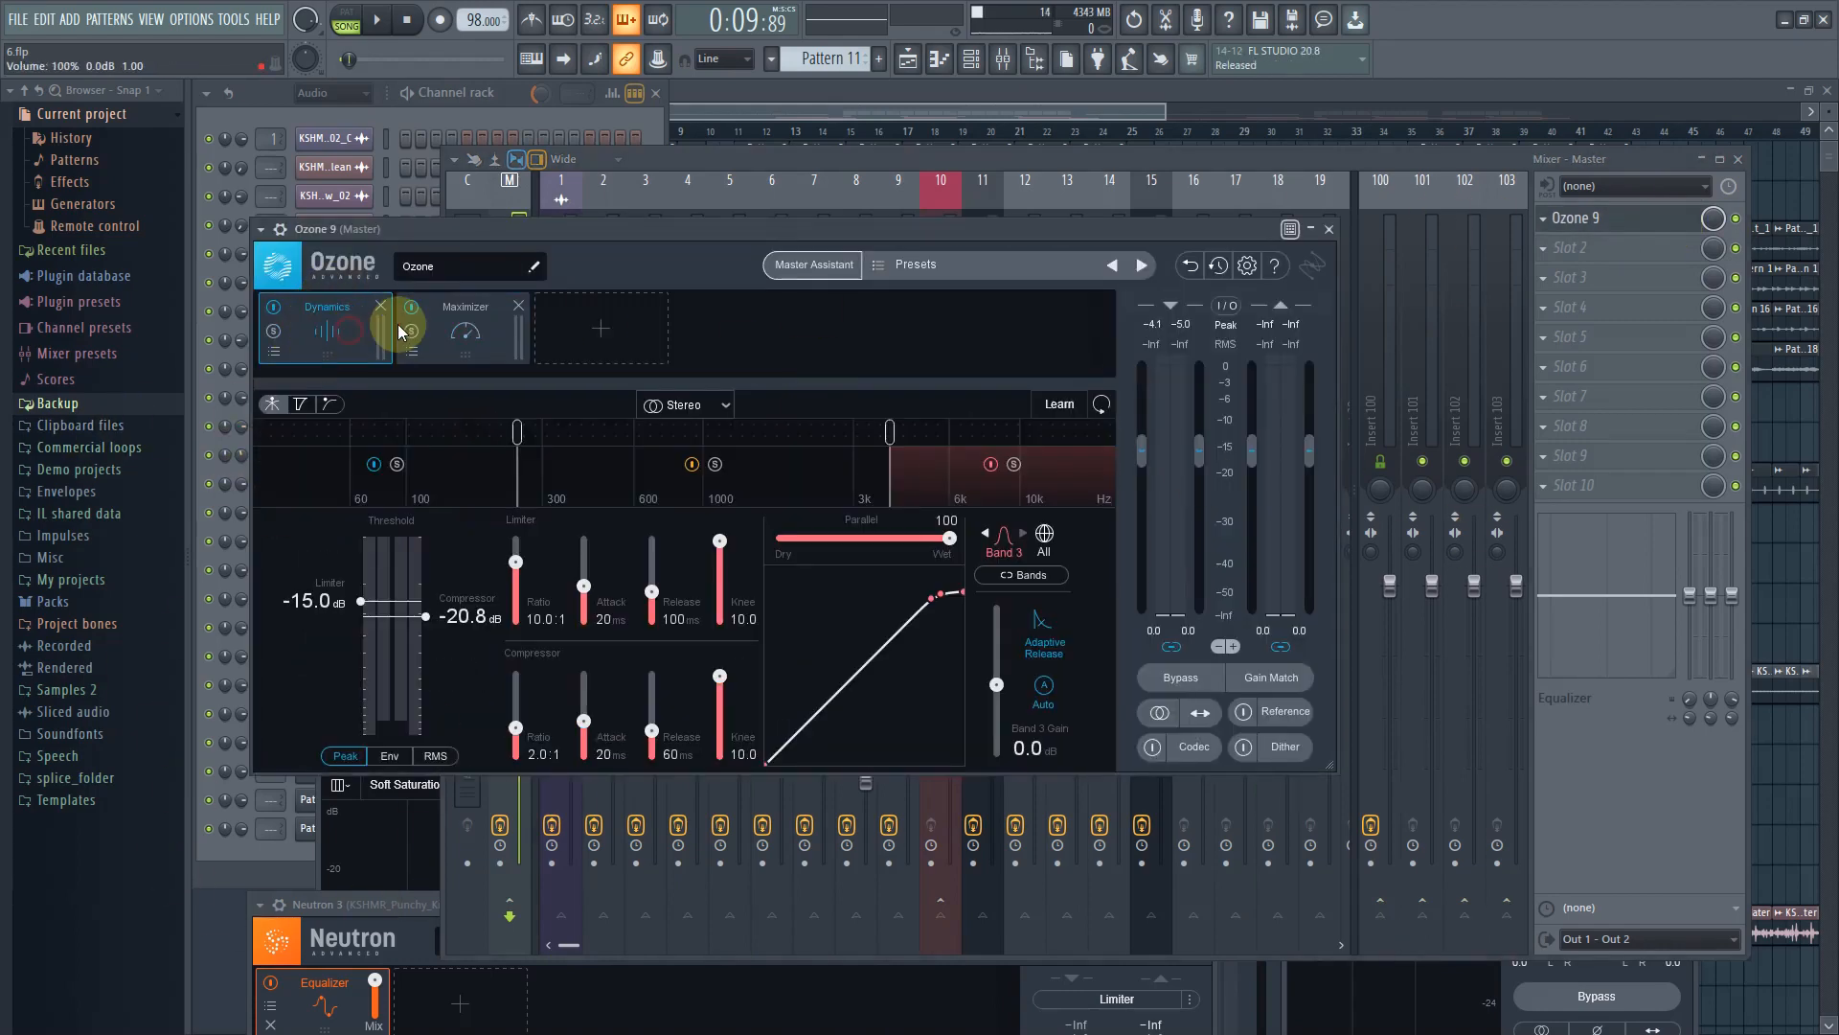
left_click(477, 331)
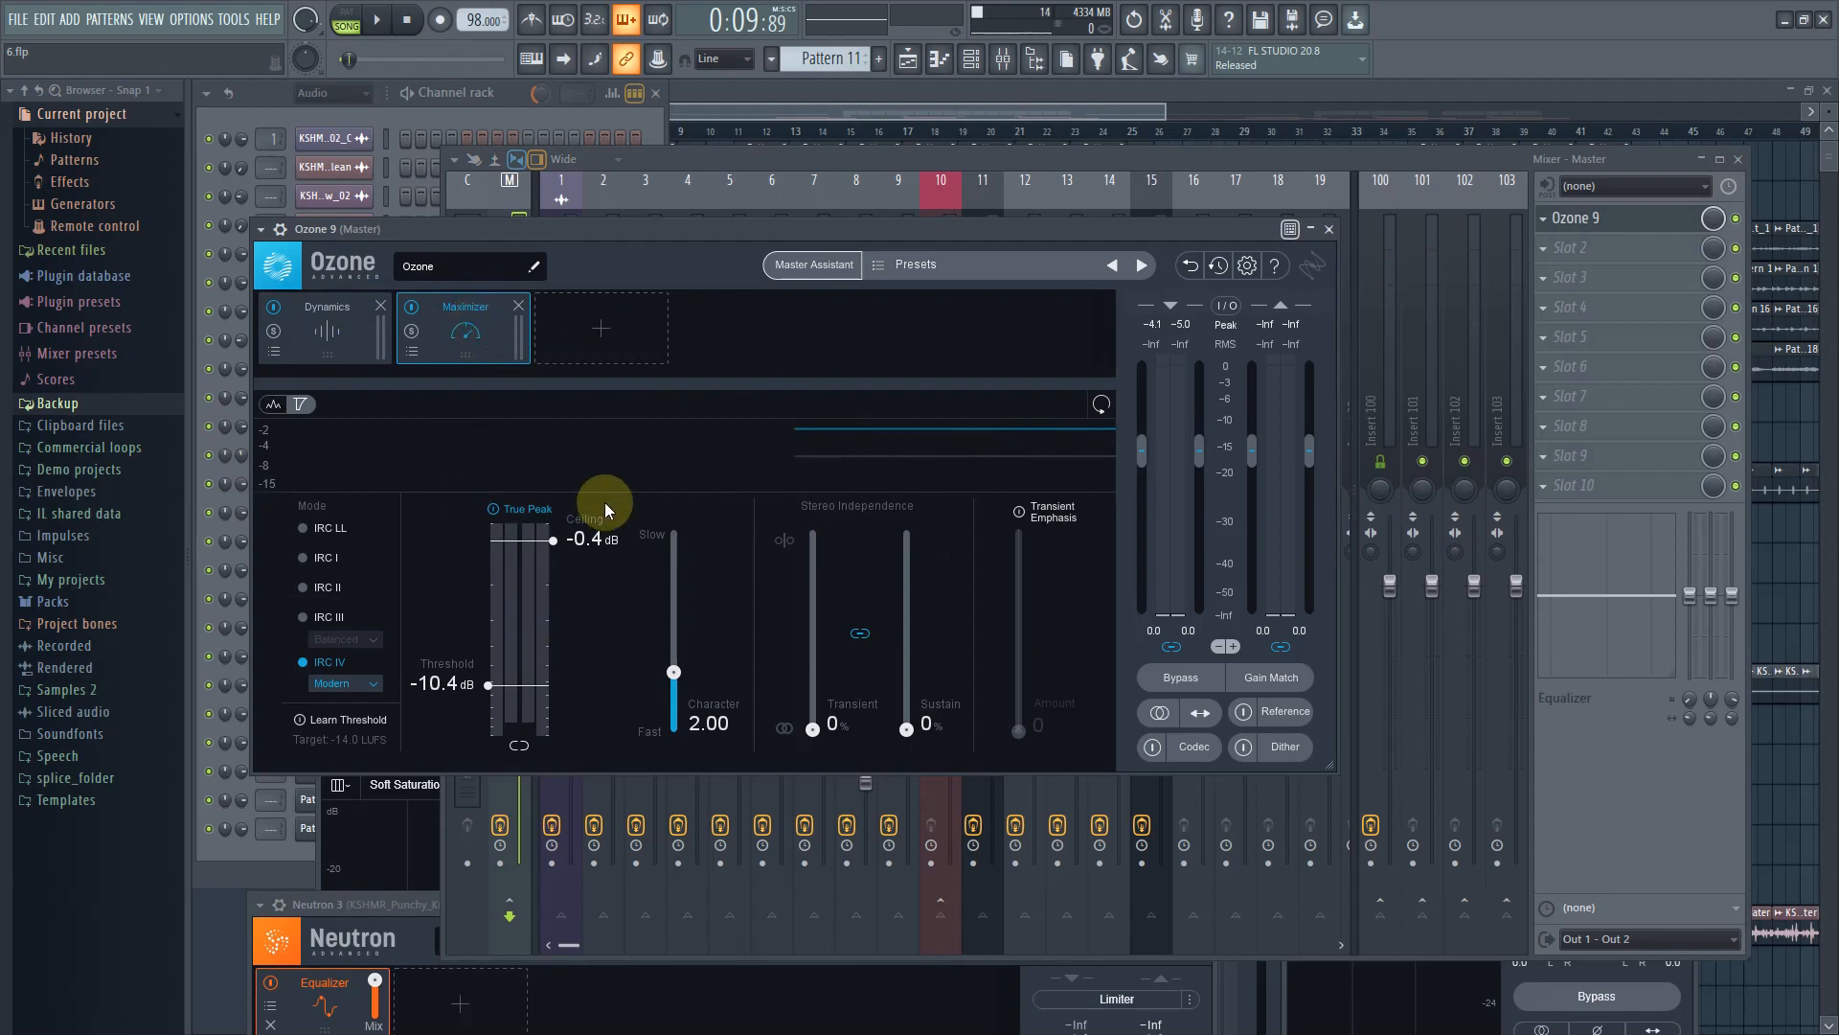
Close the Ozone window and play the Waves arrangement from the start
left_click(837, 115)
left_click(1003, 59)
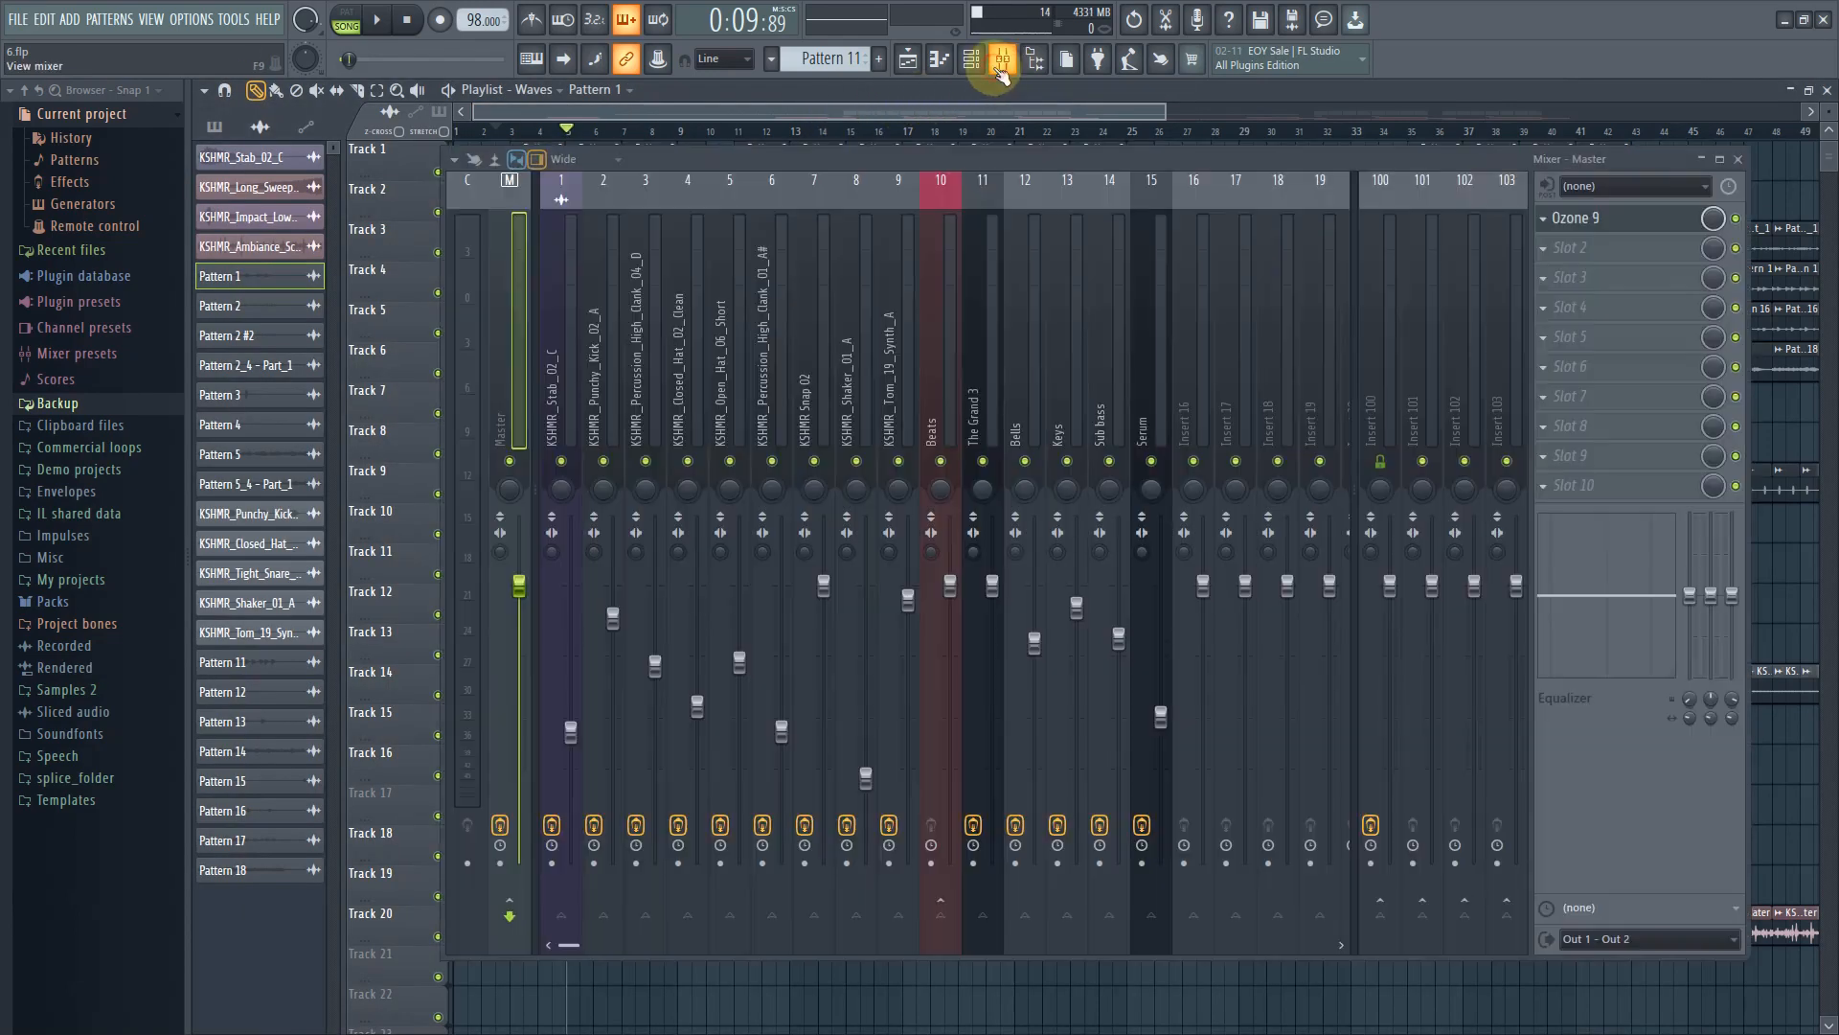
left_click(1735, 219)
left_click(395, 22)
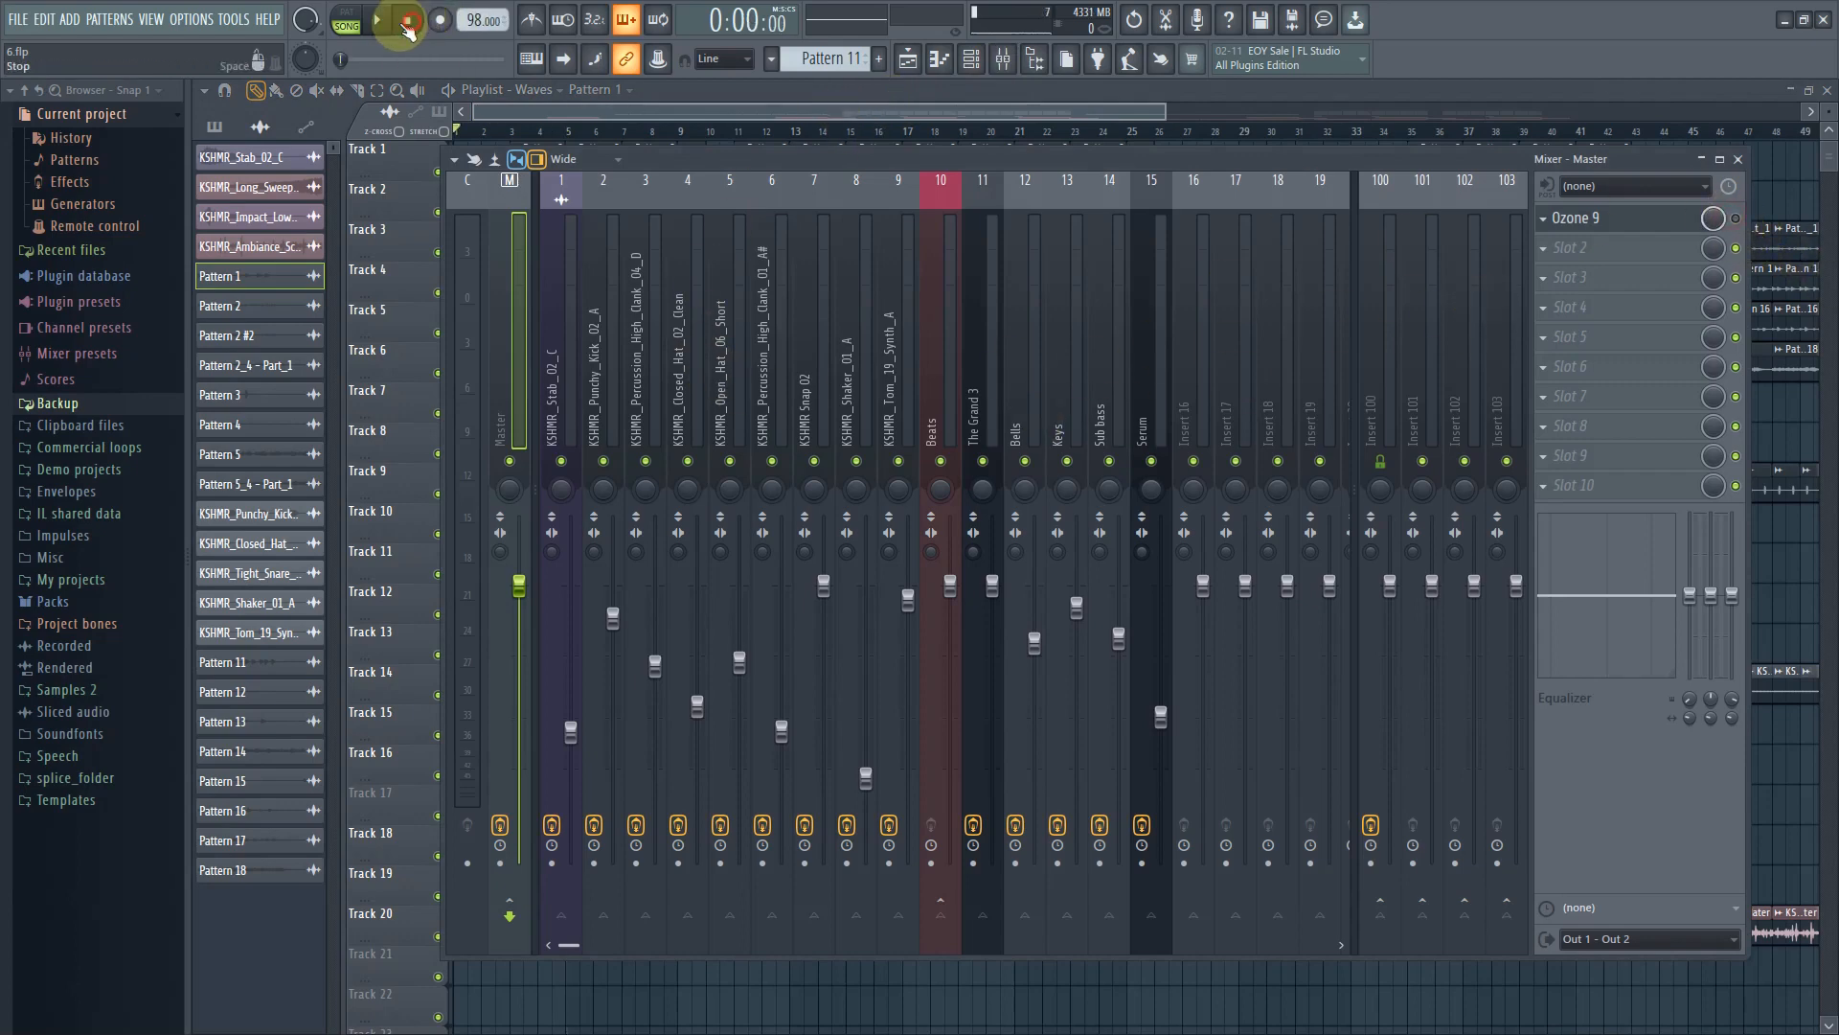
left_click(396, 21)
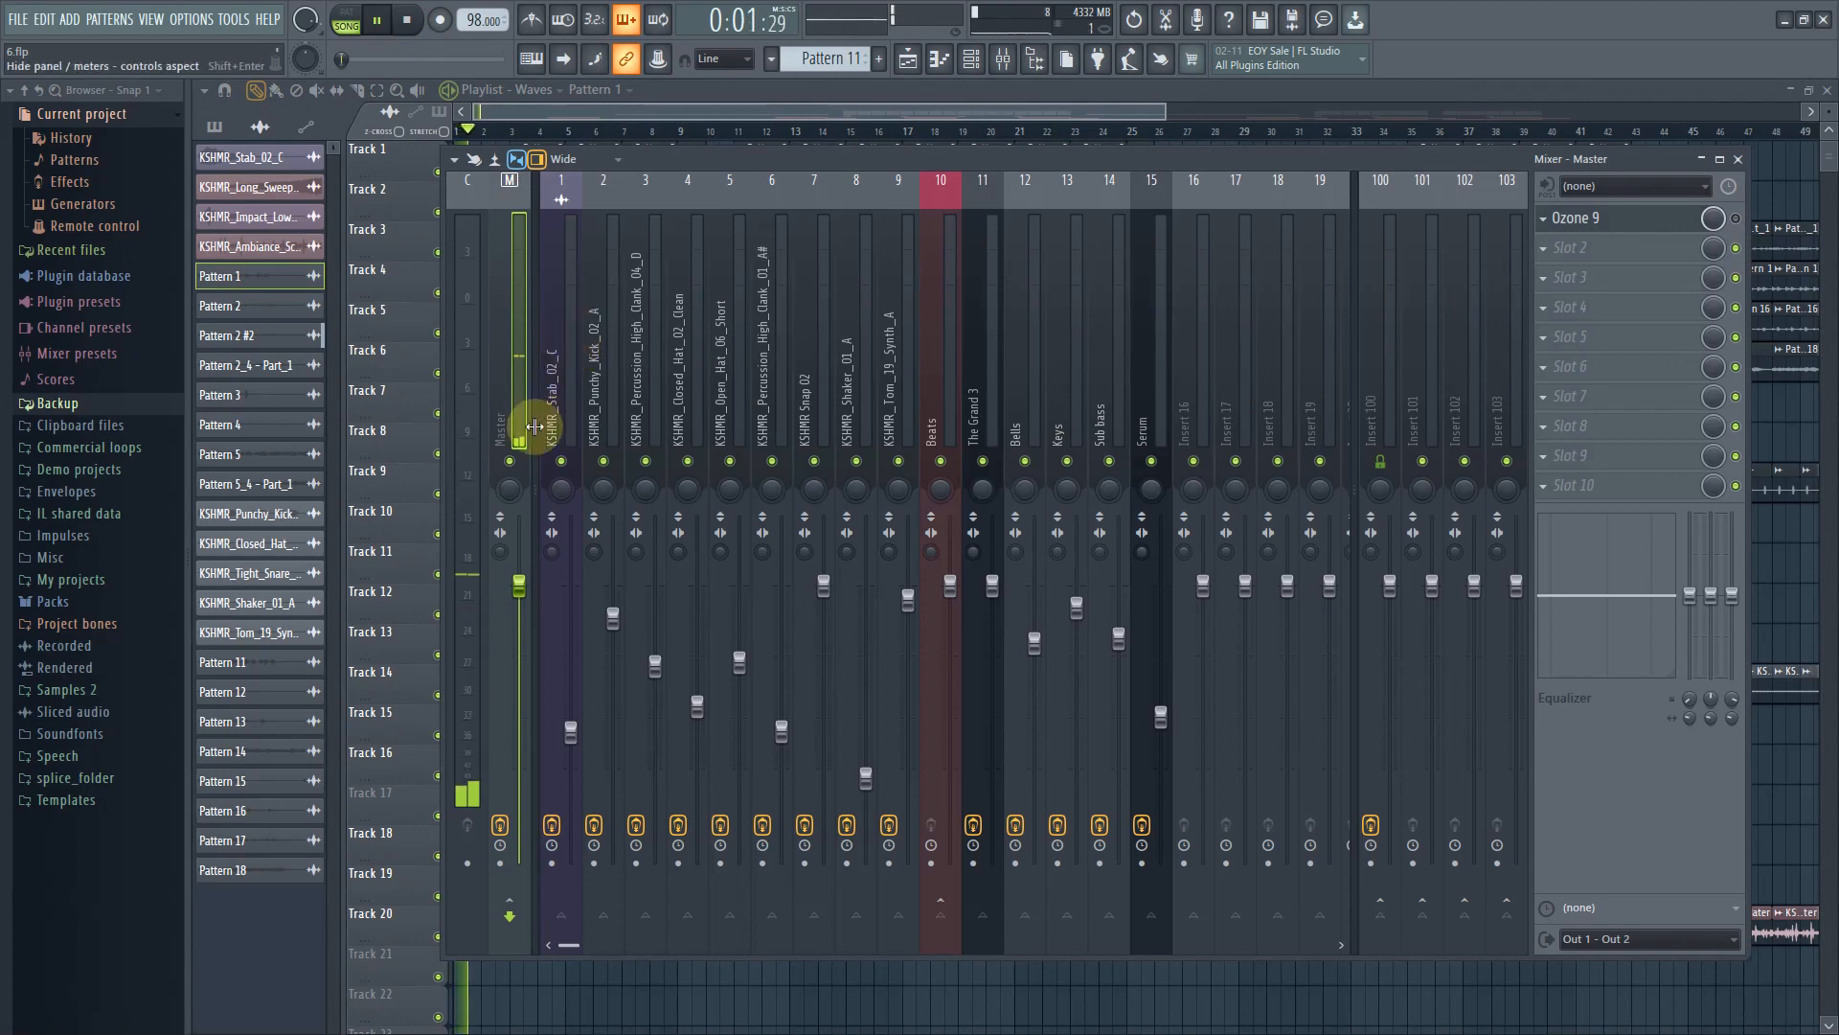
Select bars about 27 to 37 in the playlist and play that section while monitoring the mixer, then stop
left_click(686, 101)
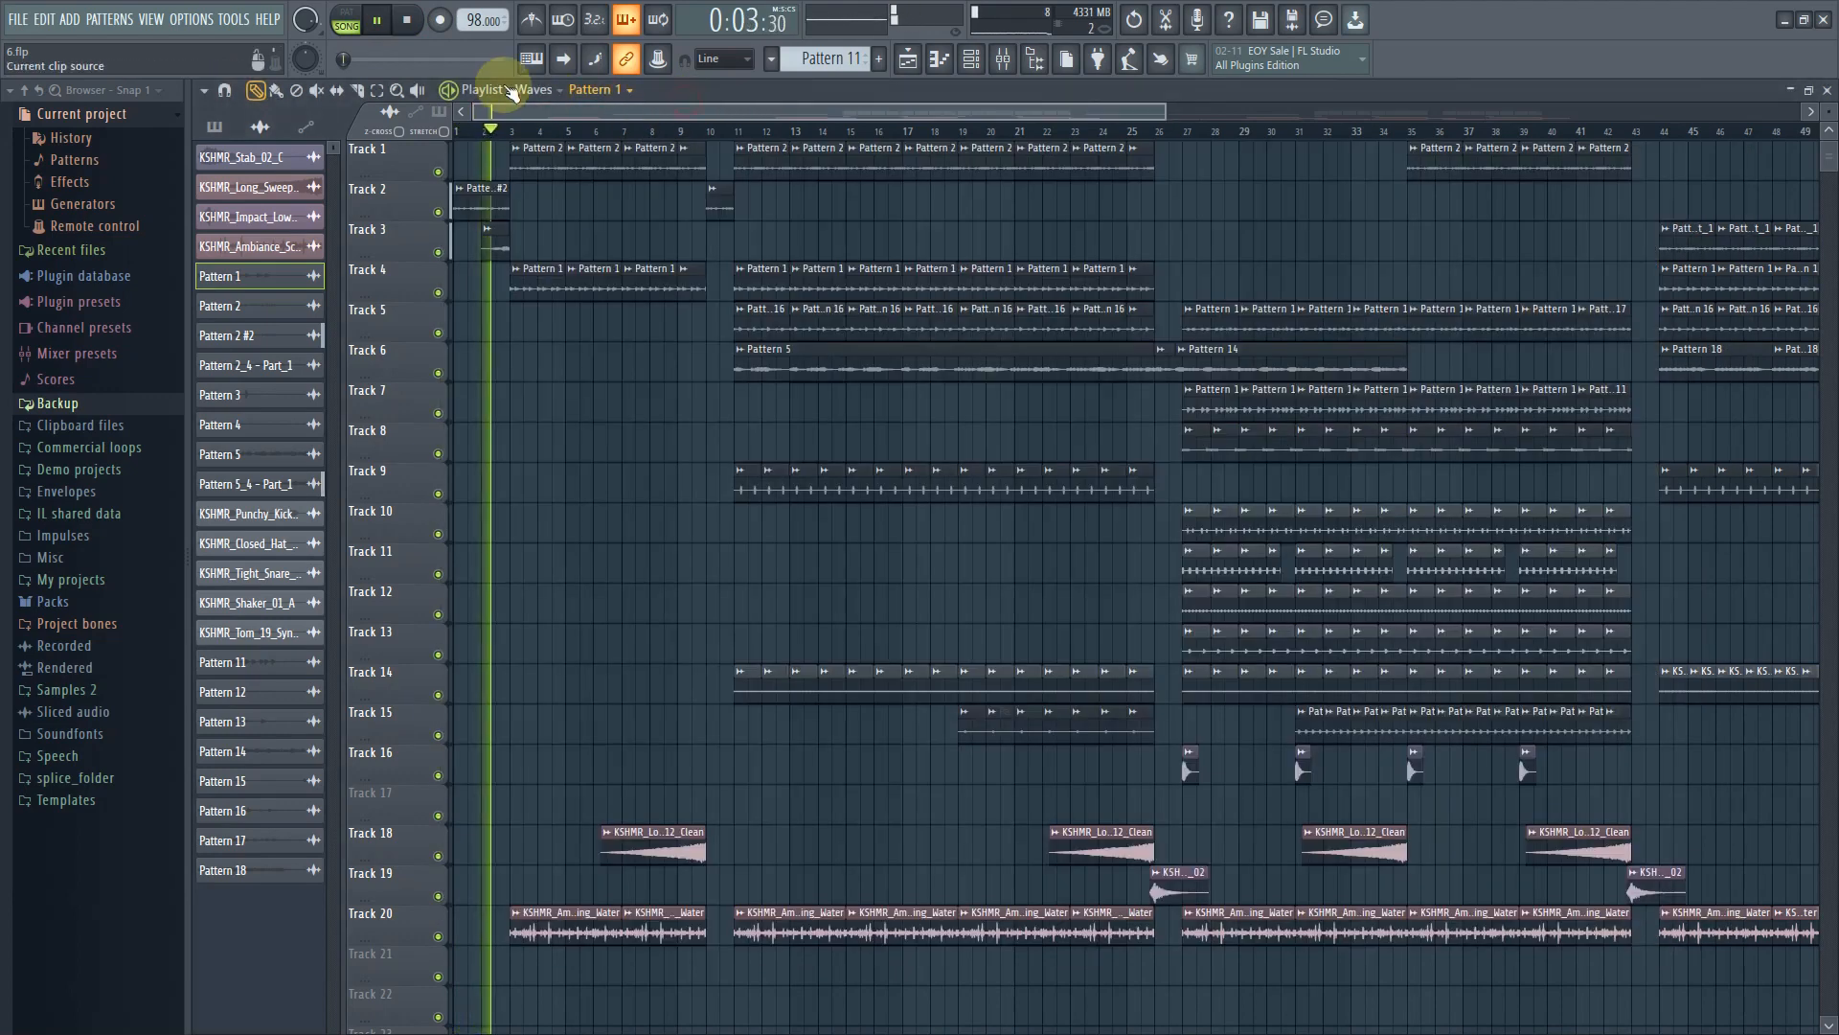
left_click(421, 26)
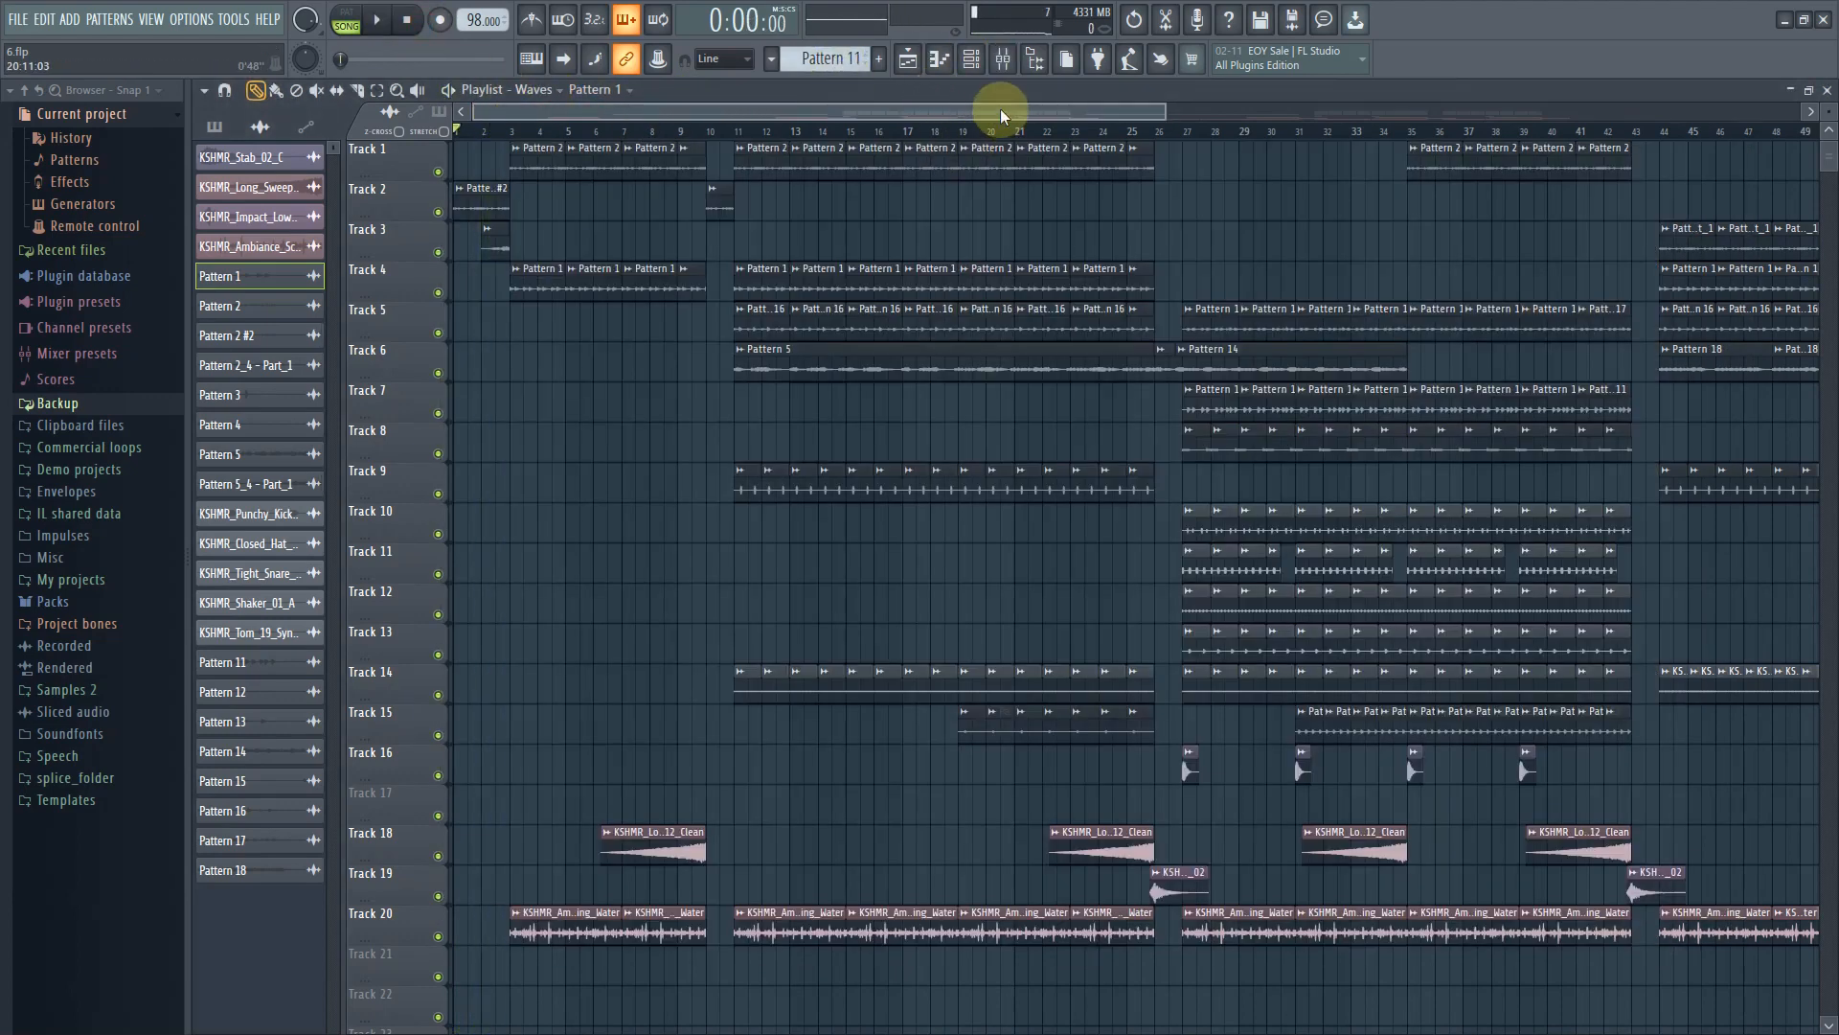
left_click_drag(1000, 108, 1140, 89)
left_click(377, 92)
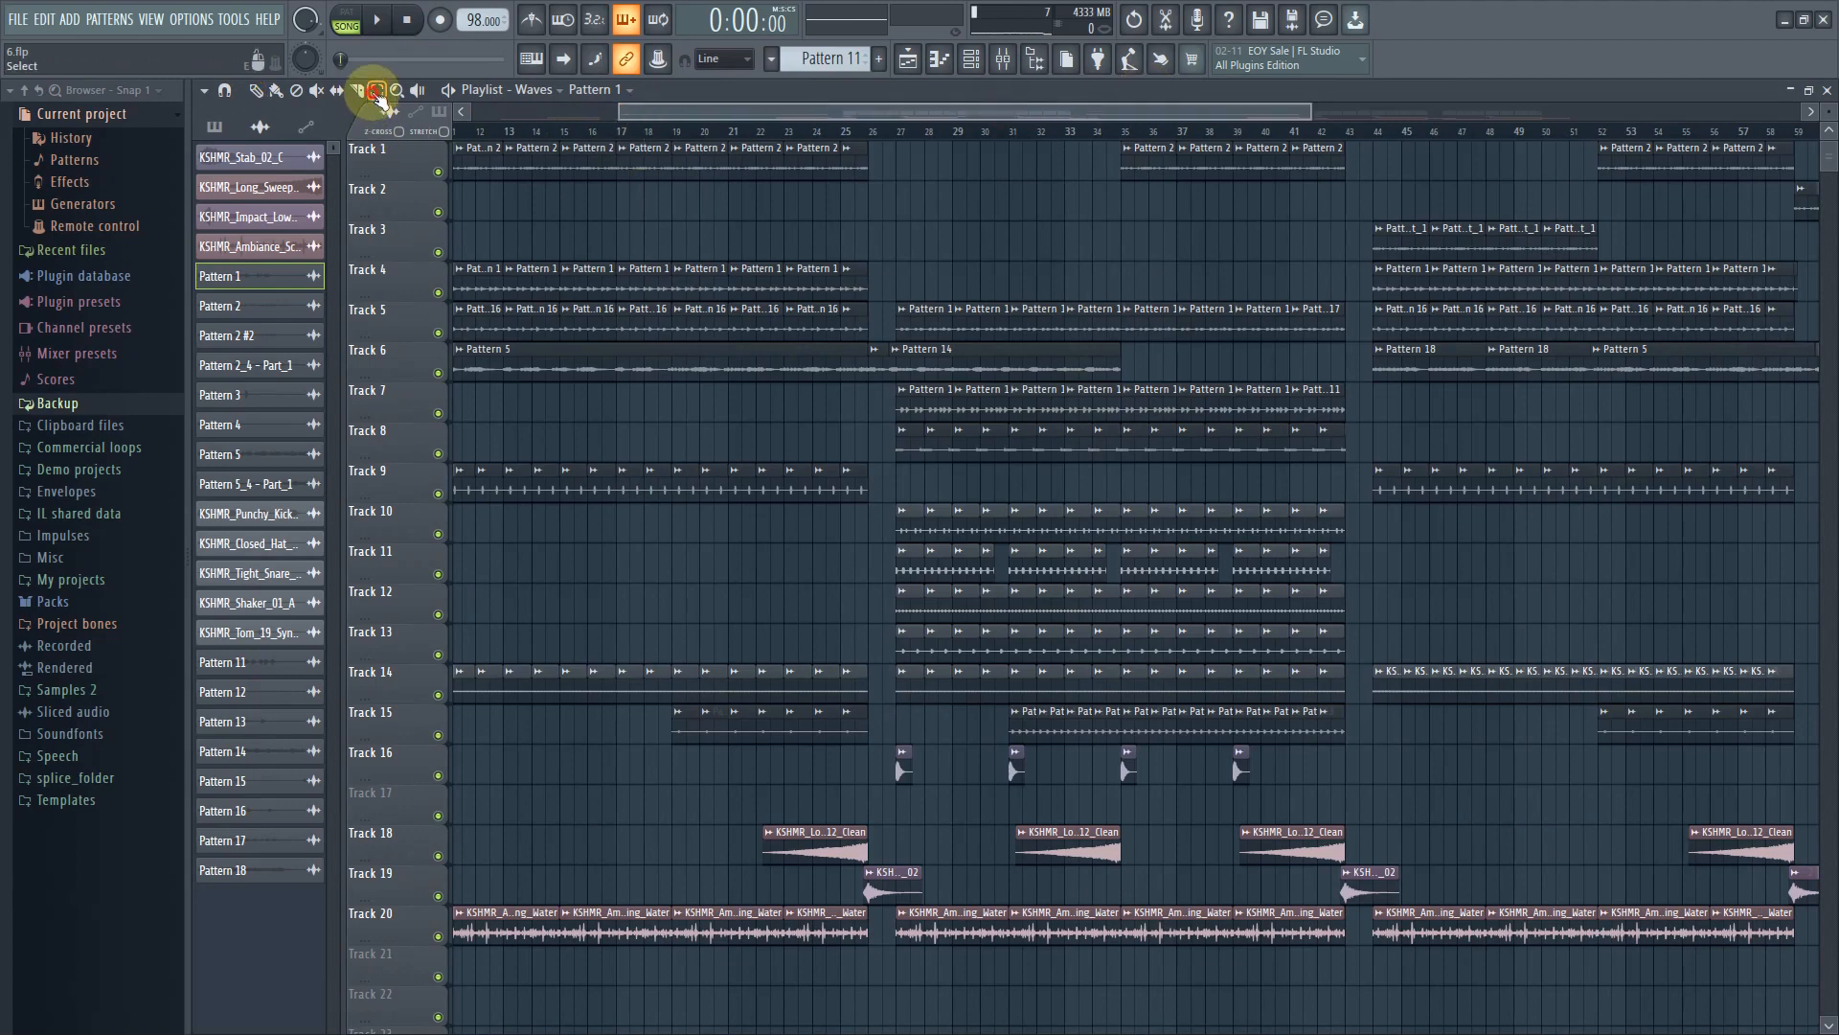
left_click_drag(898, 134, 1178, 135)
key("space")
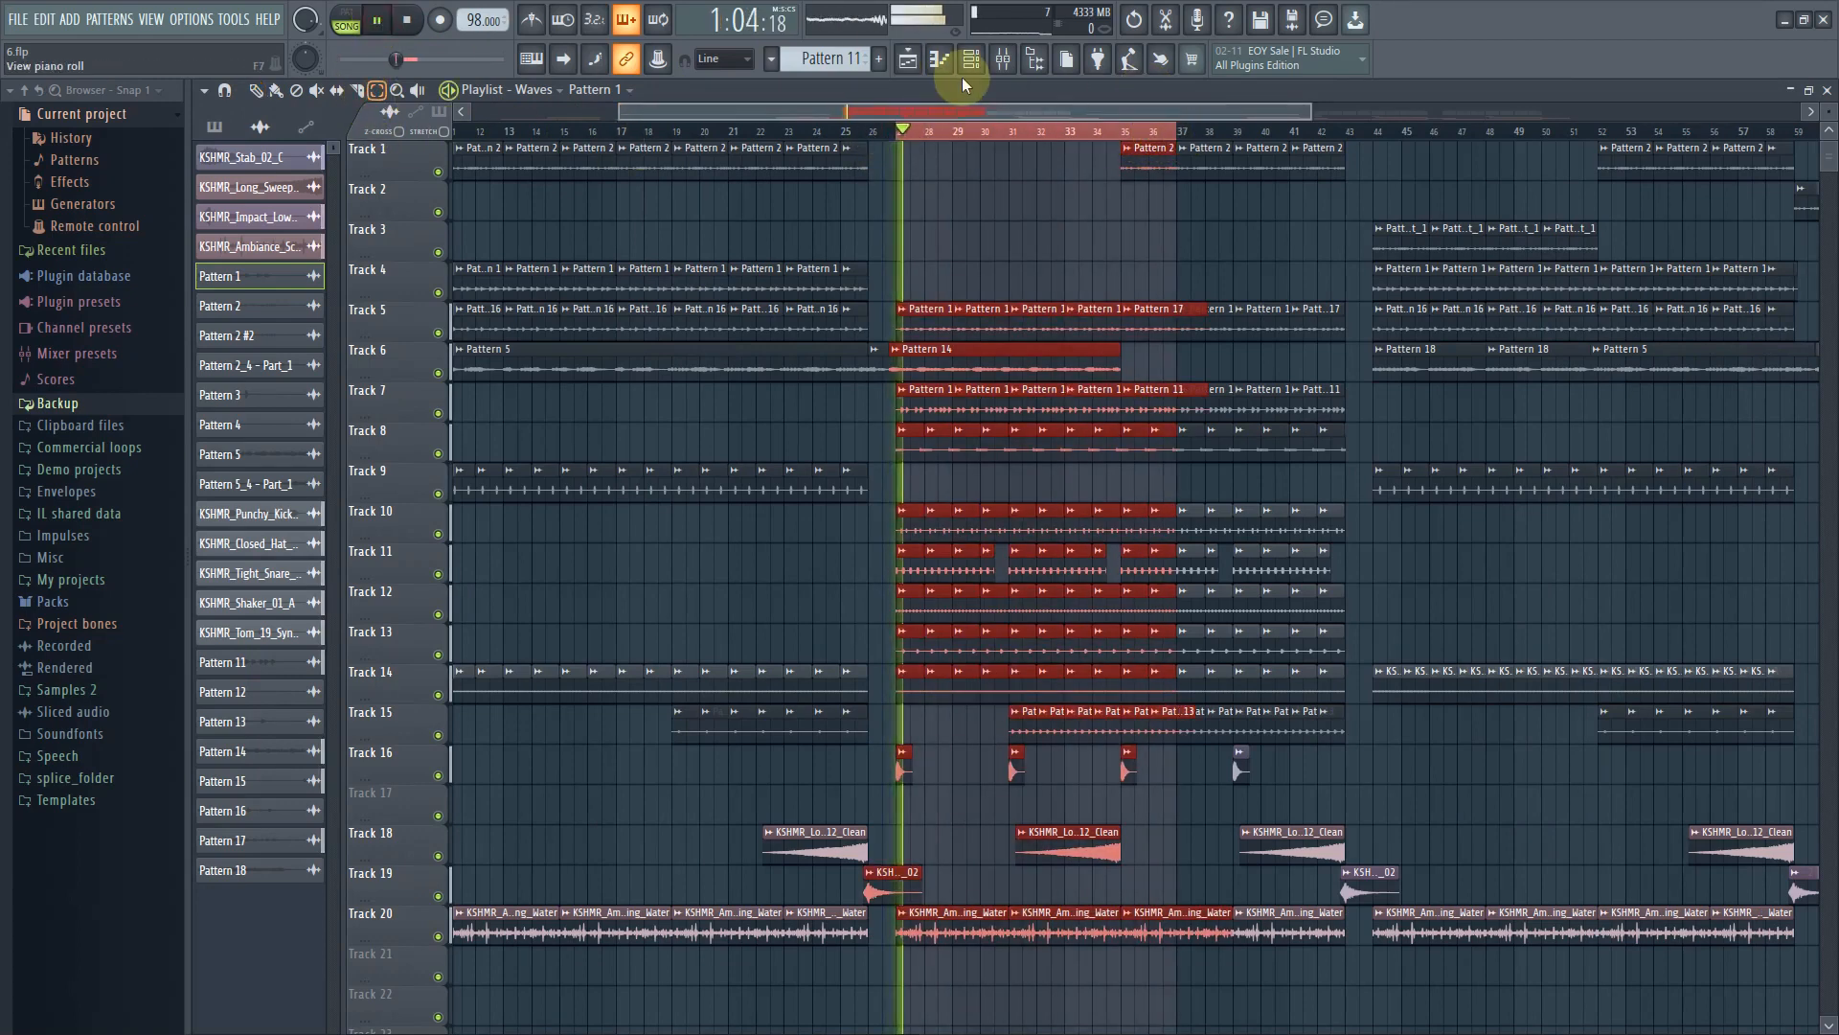
left_click(1003, 58)
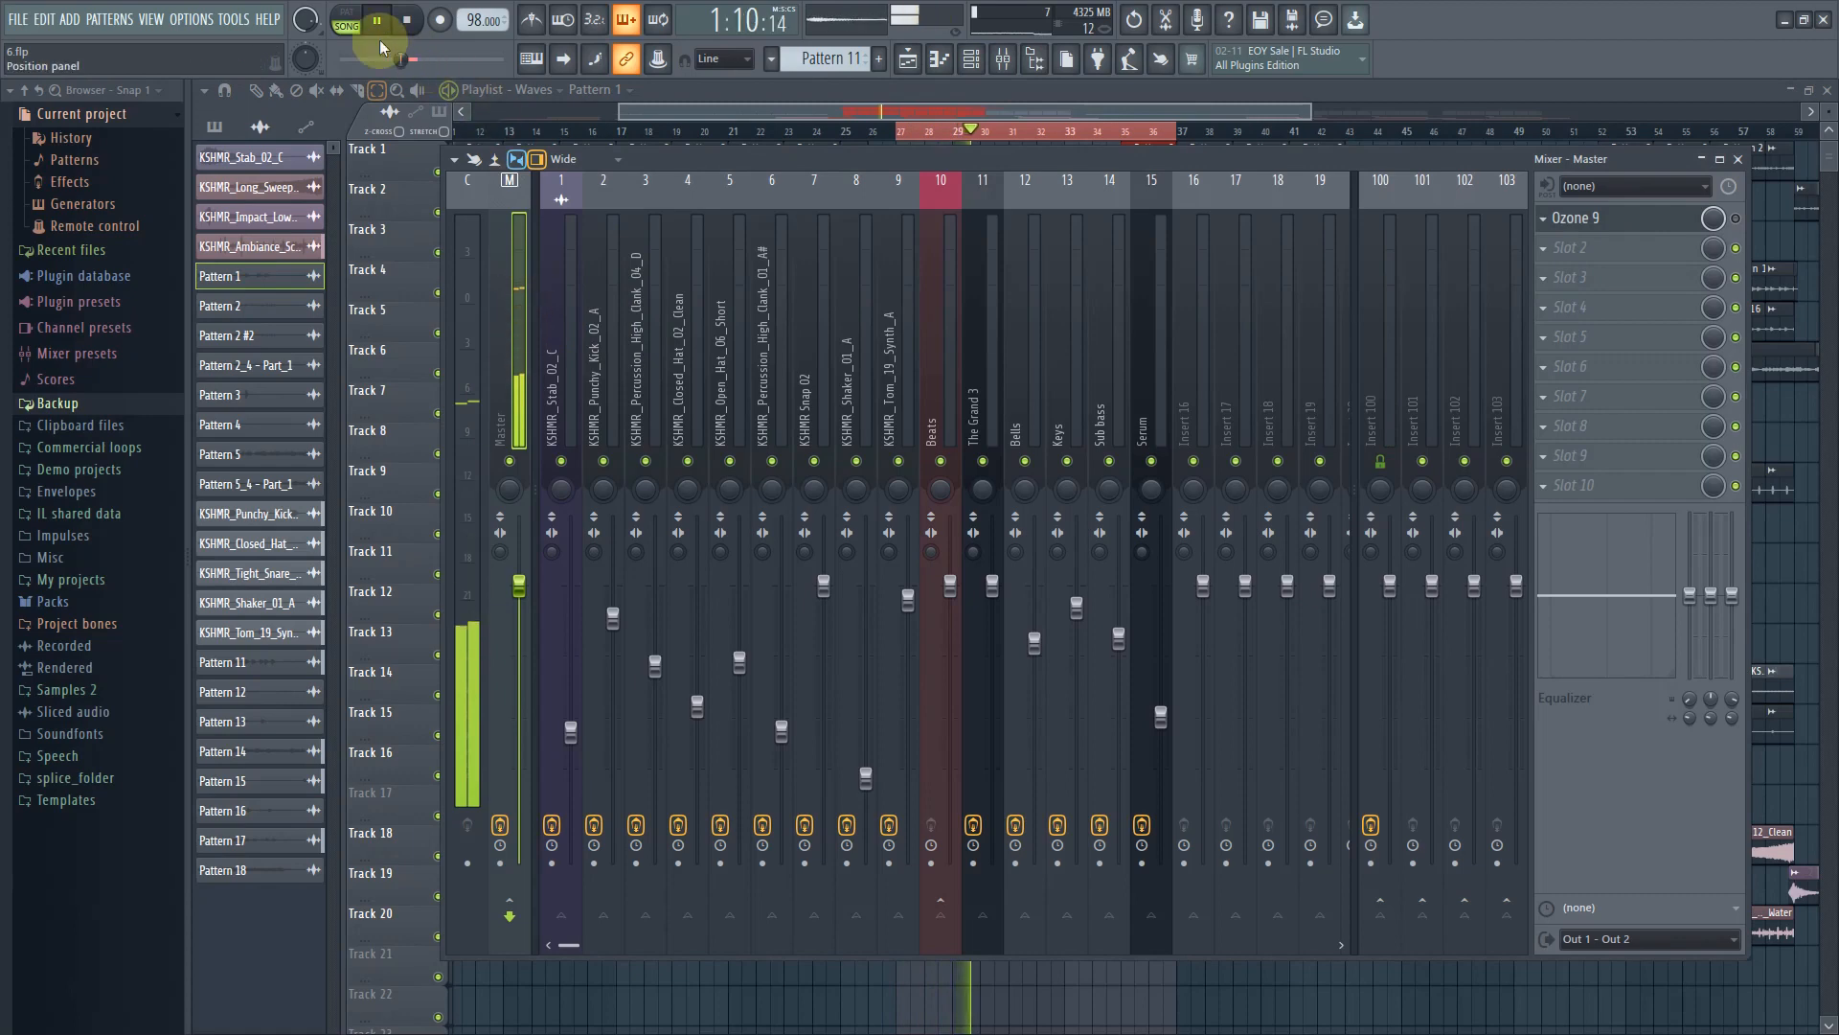
left_click(406, 21)
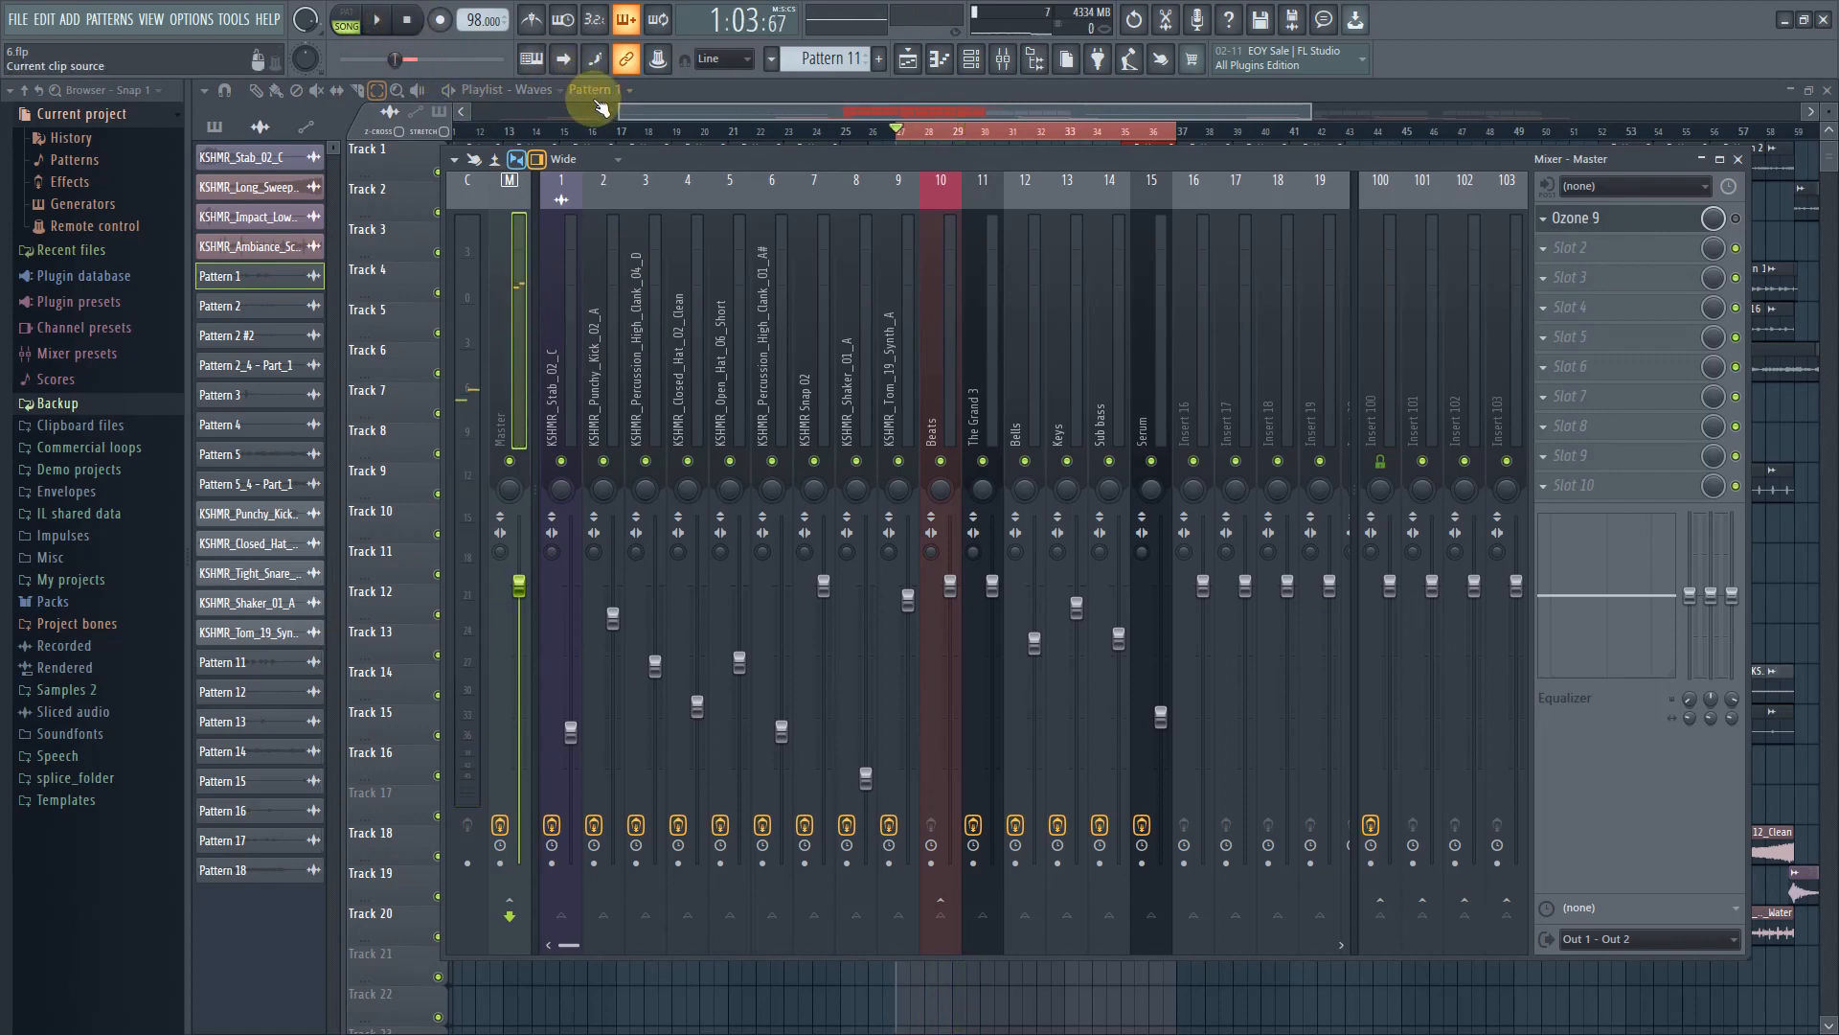